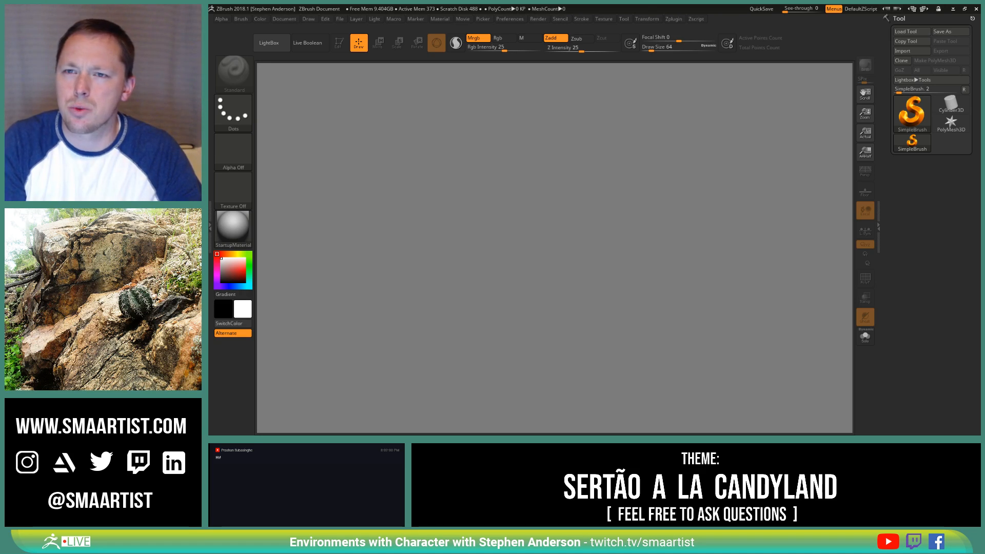
Step: Import the IMG_1350 image of environment suggestions as a texture and add it to Spotlight
left_click(603, 19)
left_click(629, 72)
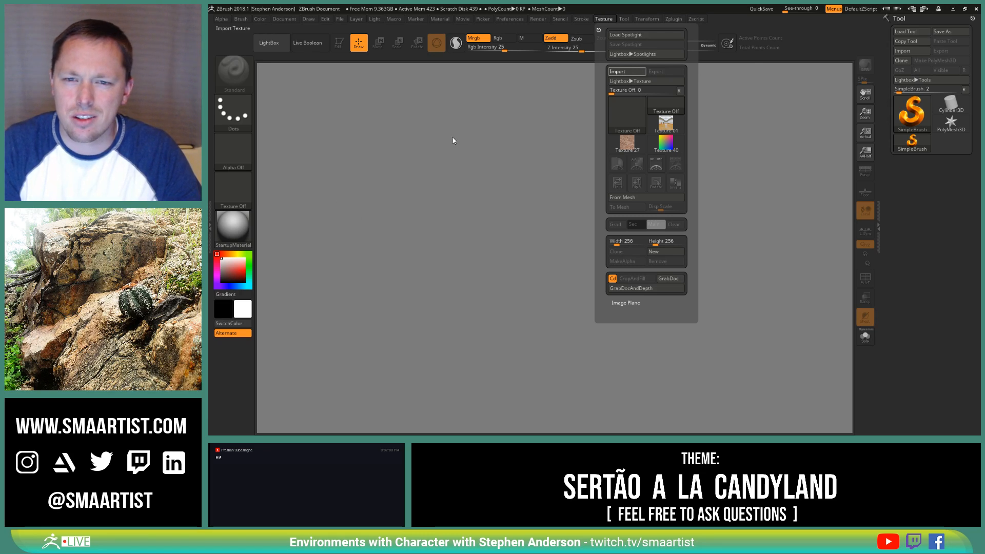
key("comma")
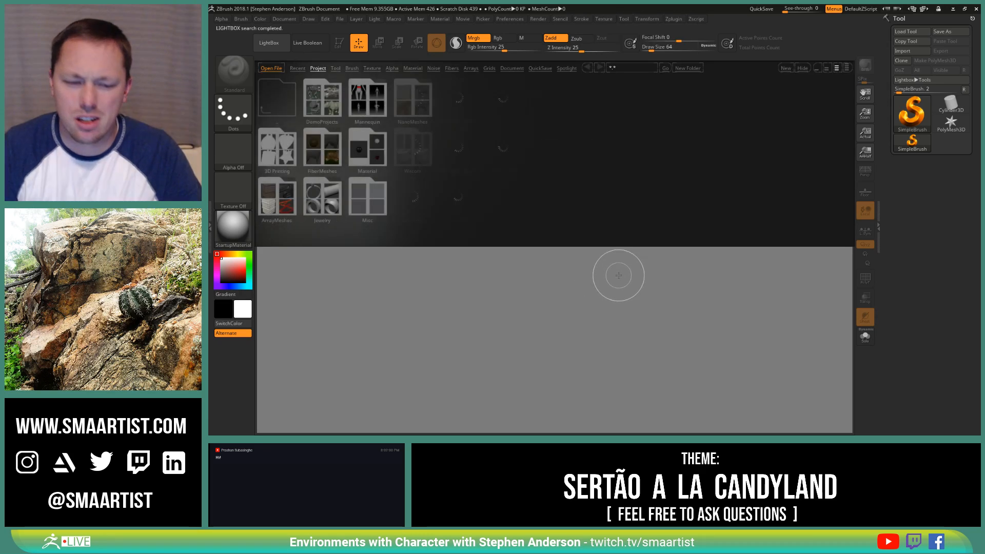
key("comma")
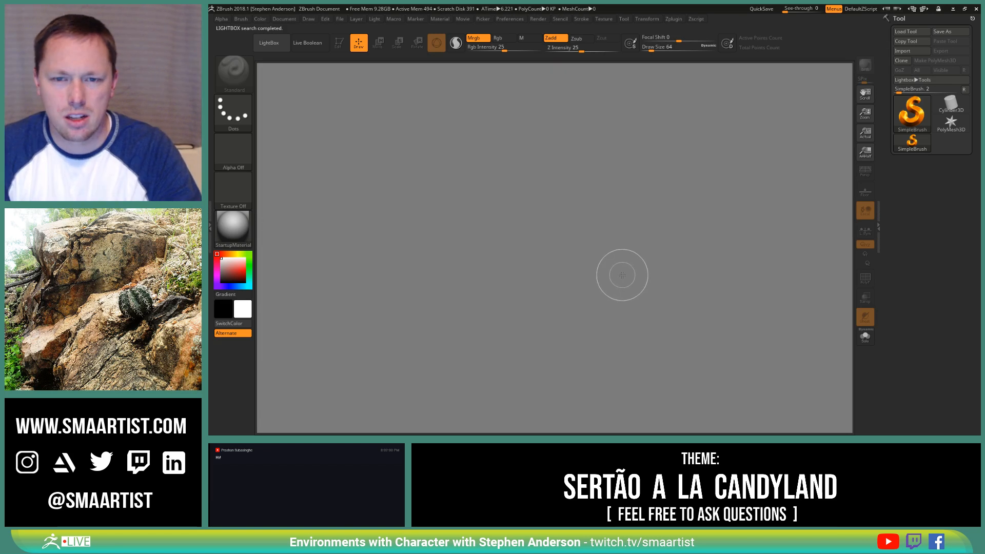
left_click(596, 19)
left_click(627, 163)
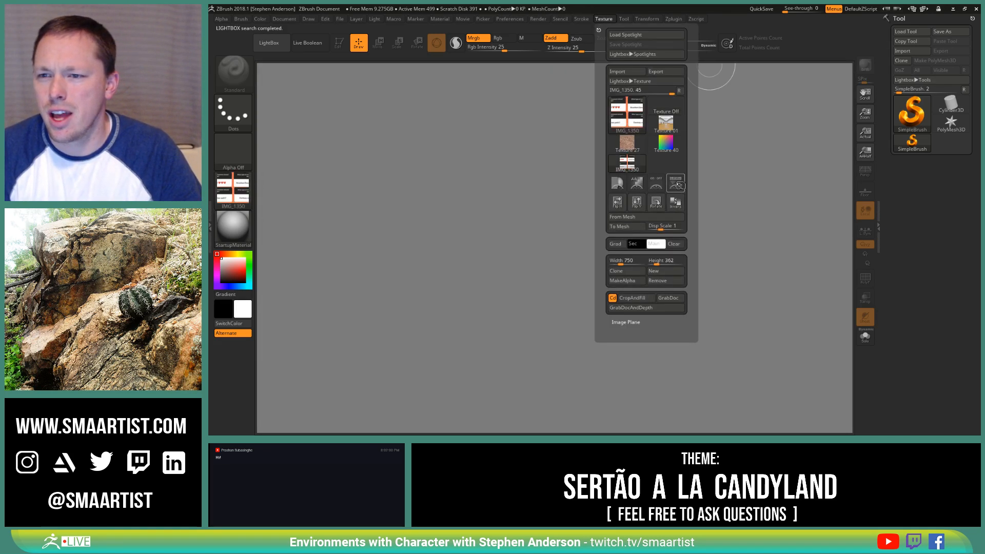
left_click(676, 183)
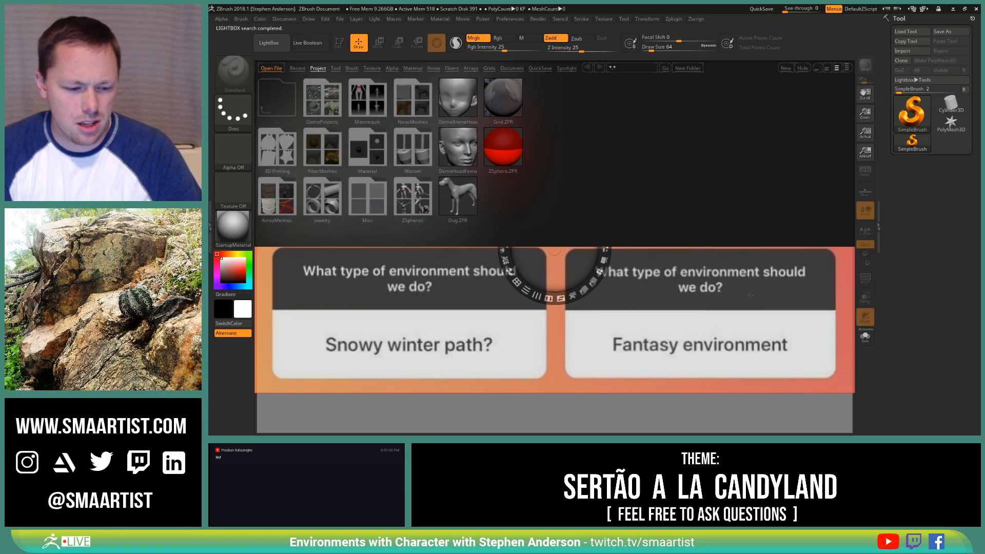
key("comma")
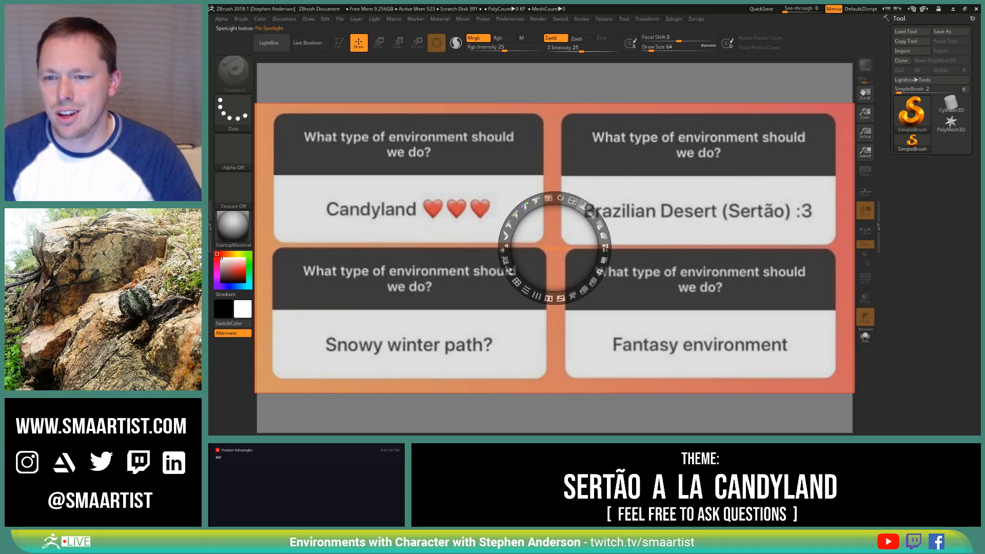
Step: Scale the Spotlight image down, place it in the canvas's upper-left corner and leave Spotlight editing
left_click_drag(573, 200, 520, 200)
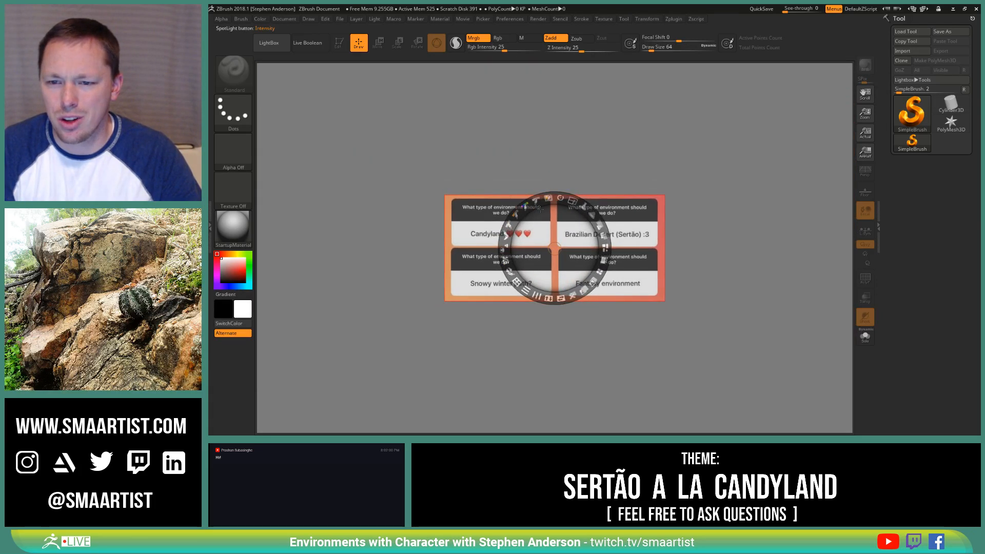
left_click_drag(565, 223, 400, 129)
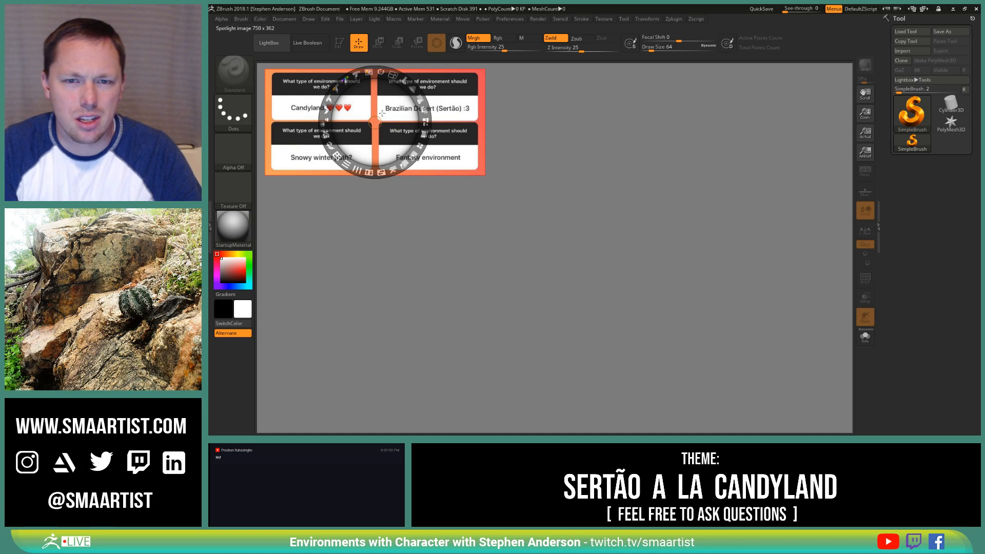
mouse_move(393, 75)
left_mouse_down()
mouse_move(389, 94)
mouse_move(378, 87)
left_mouse_up()
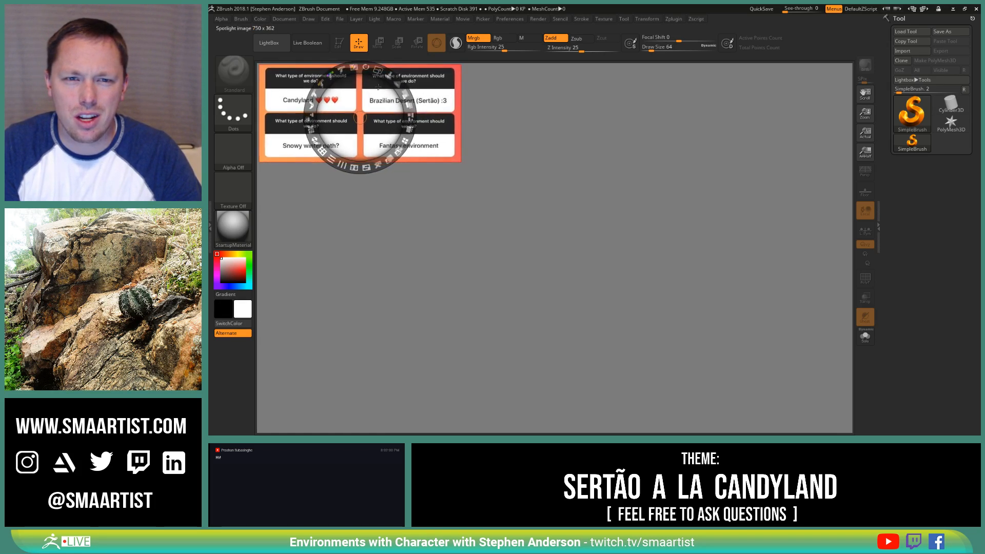
key("z")
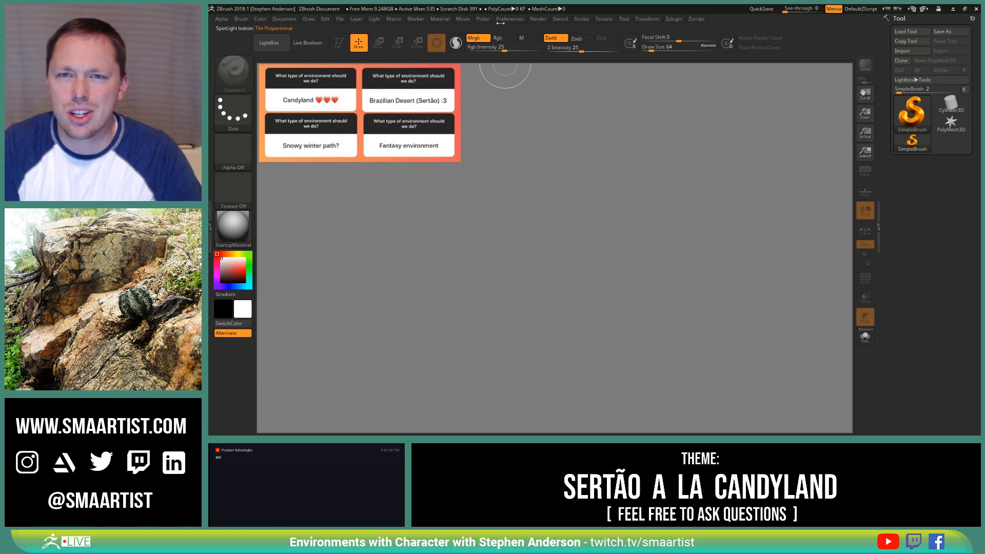
Step: Open the Samples settings of the current brush
left_click(241, 19)
left_click(241, 19)
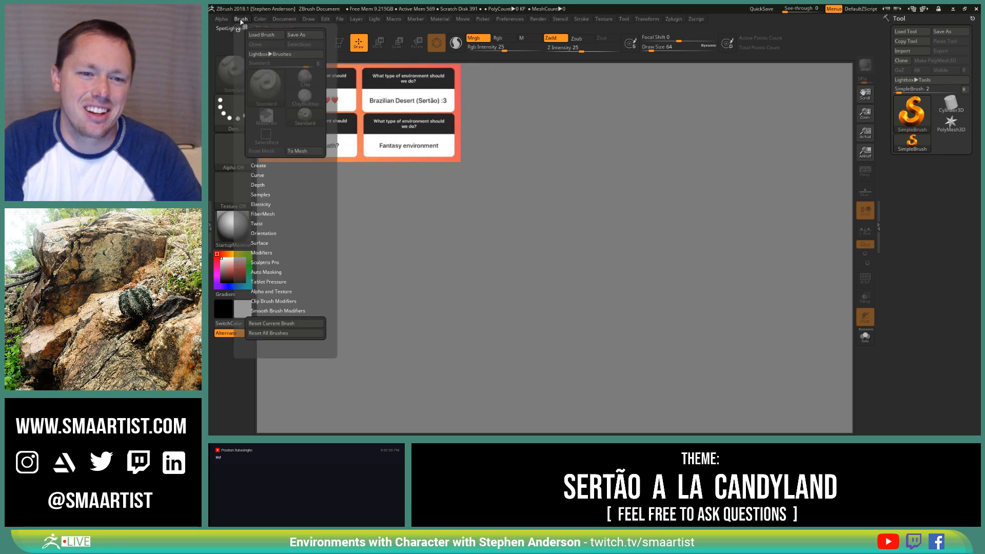
left_click(261, 195)
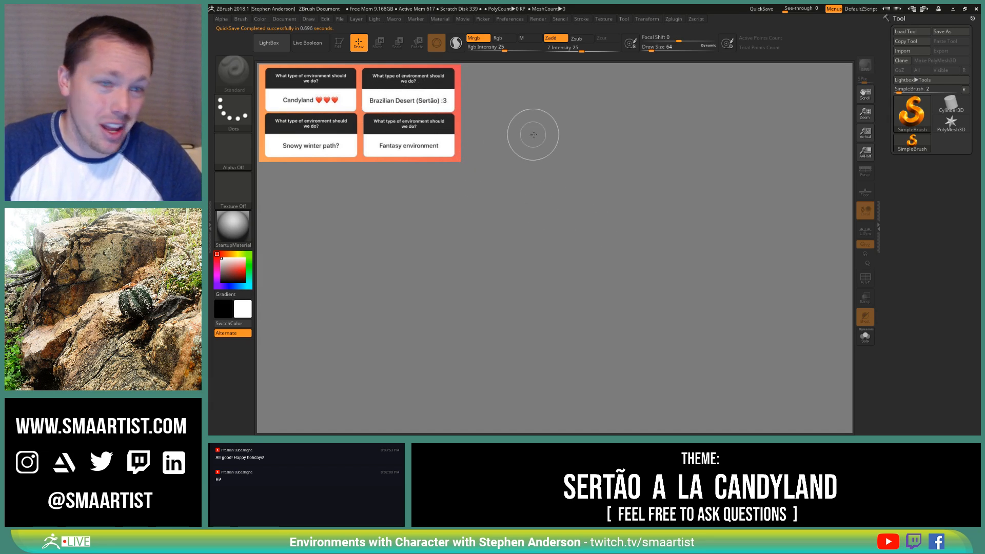
Step: Set the draw size to 33 and choose Cylinder3D as the active tool
key("s")
left_click_drag(537, 141, 534, 140)
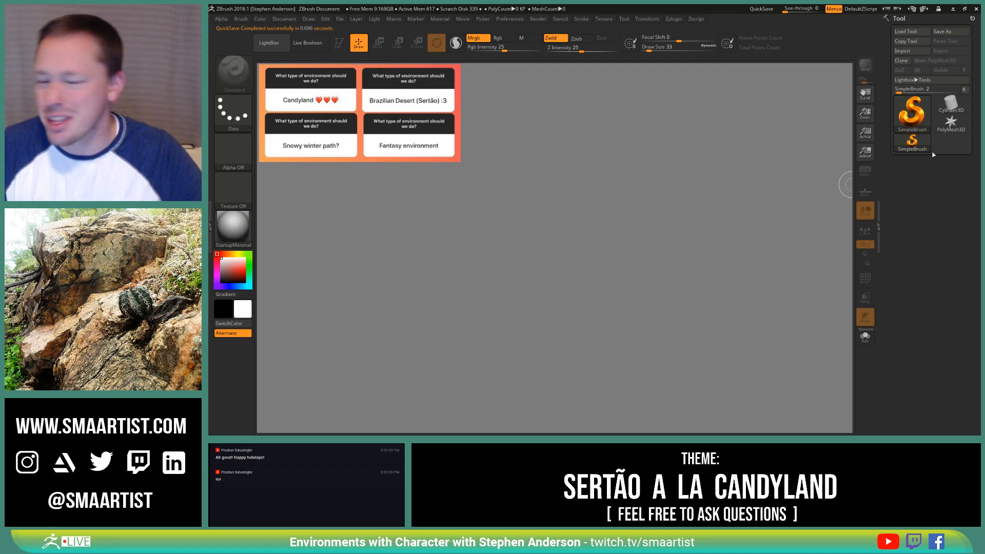
left_click(917, 118)
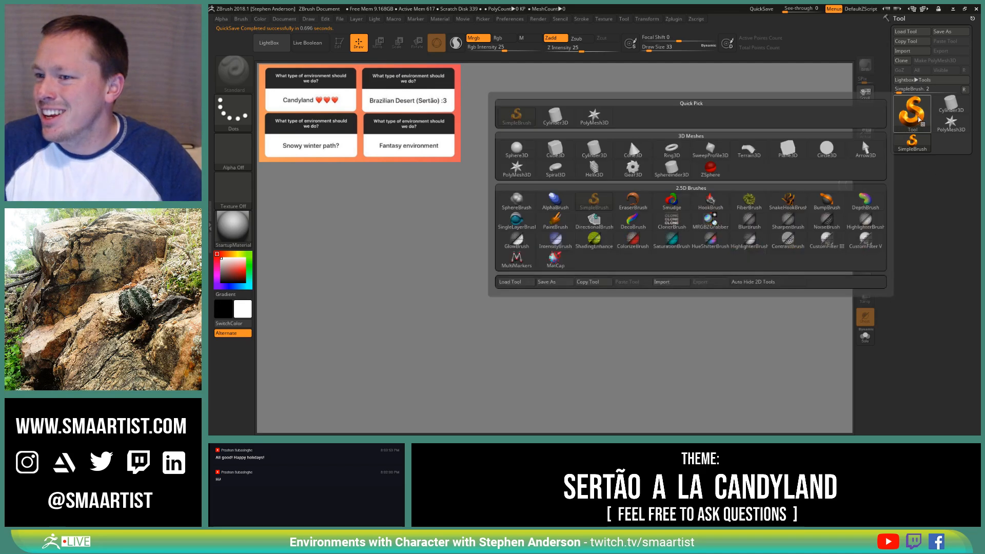
mouse_move(790, 155)
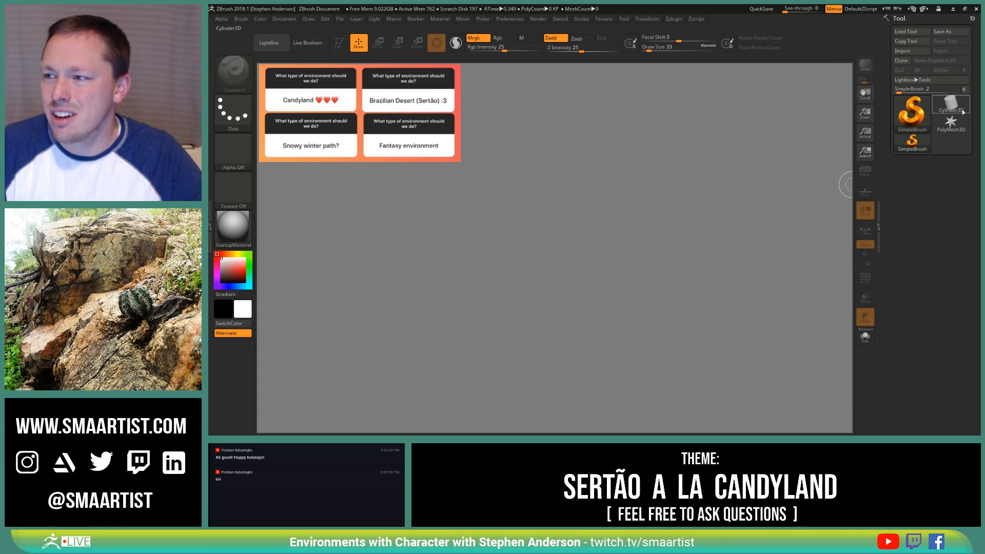
left_click(953, 107)
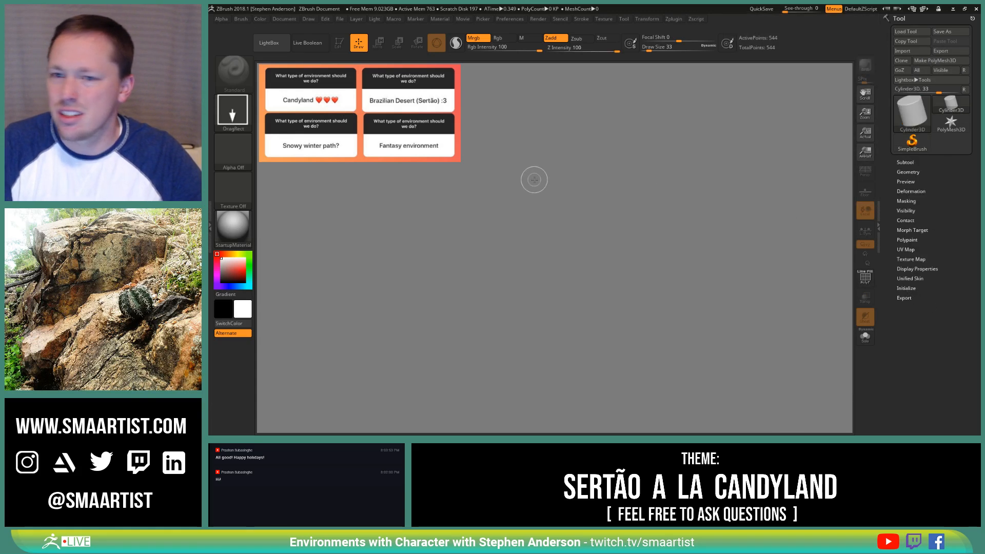
Step: Draw the cylinder on the canvas and put it into Edit mode
left_click_drag(532, 178, 550, 215)
key("t")
key("f")
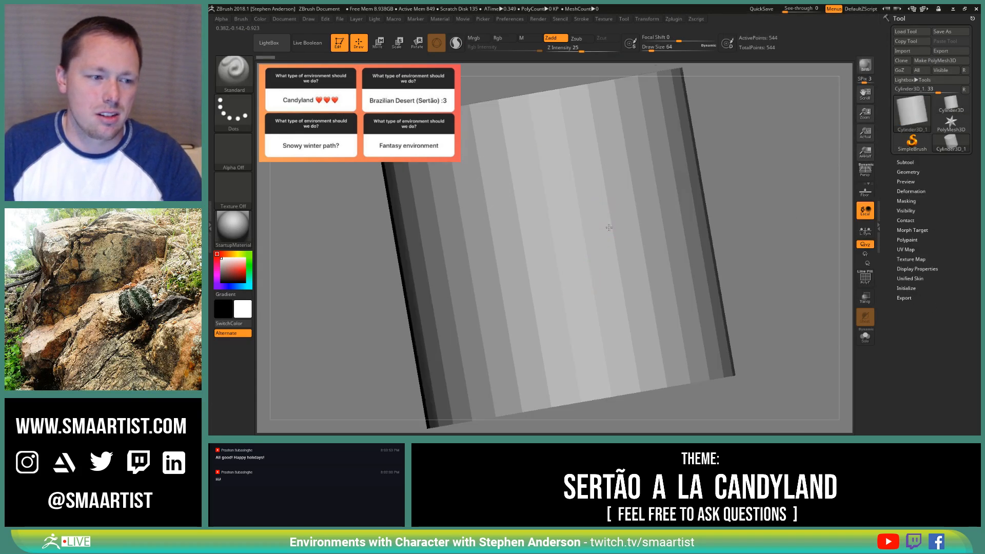
right_click_drag(606, 224, 524, 248)
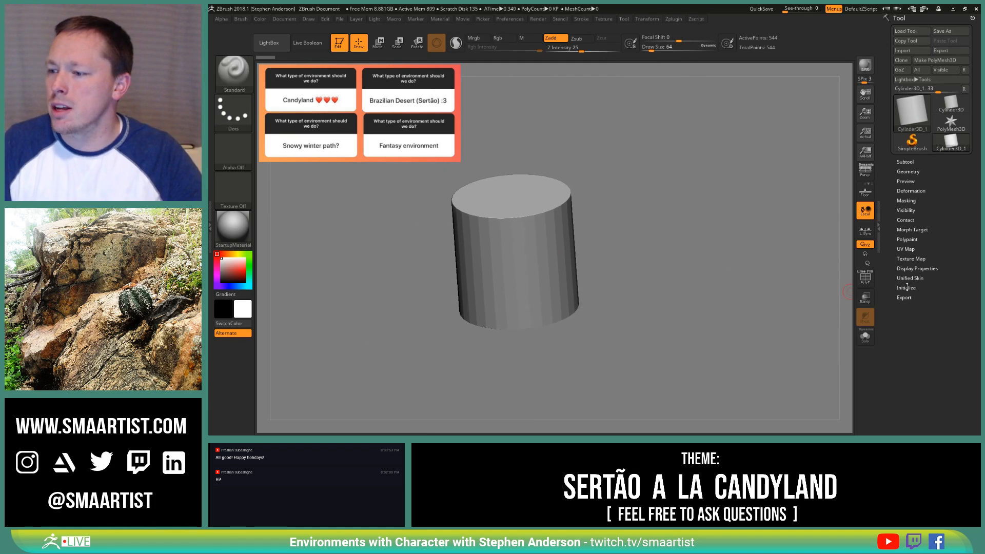
Step: Convert the cylinder to a PolyMesh3D and reset the list of recent tools
left_click(907, 288)
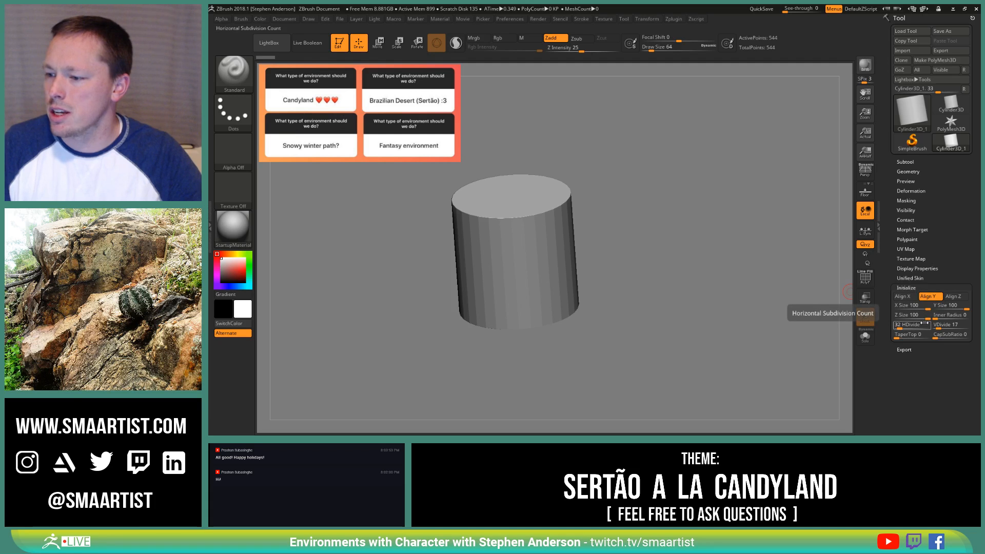
left_click(935, 60)
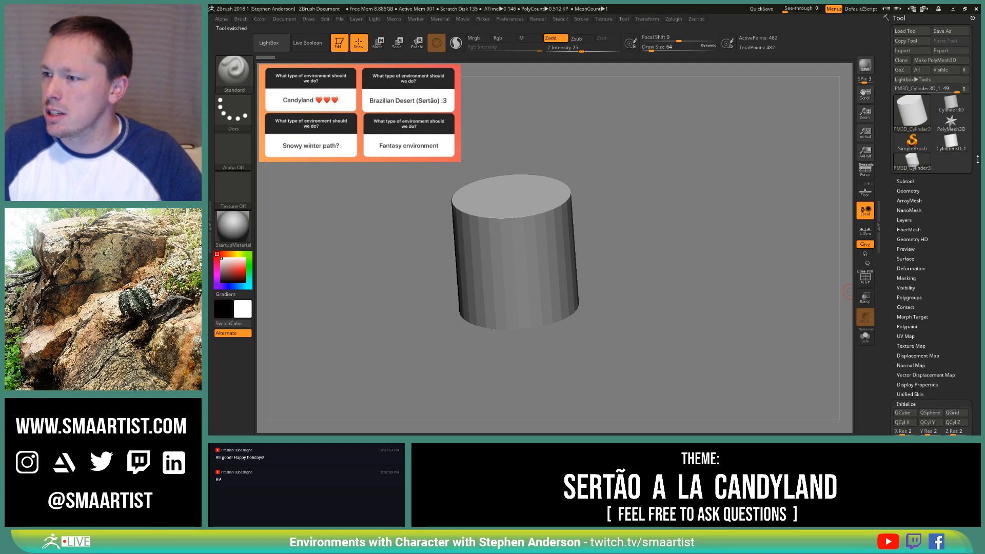
left_click(963, 89)
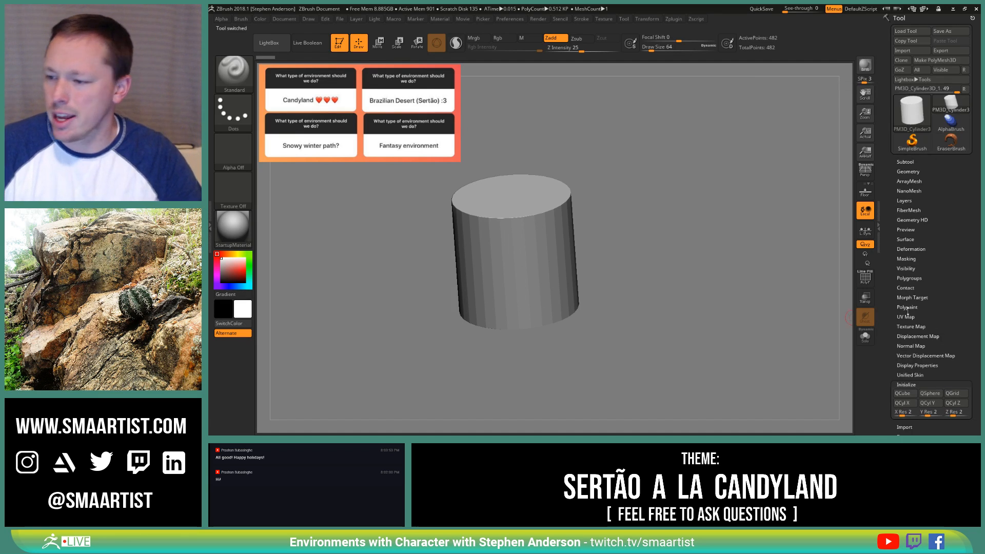
Step: Initialize the mesh as a QCube with resolution 2 on each axis and turn on PolyFrame display
scroll(948, 284, "down", 2)
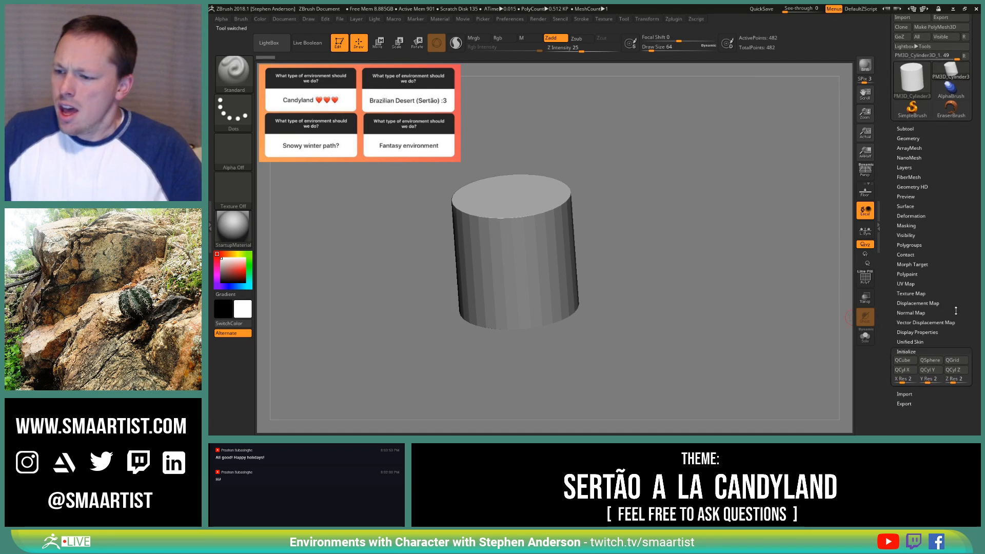
left_click(902, 360)
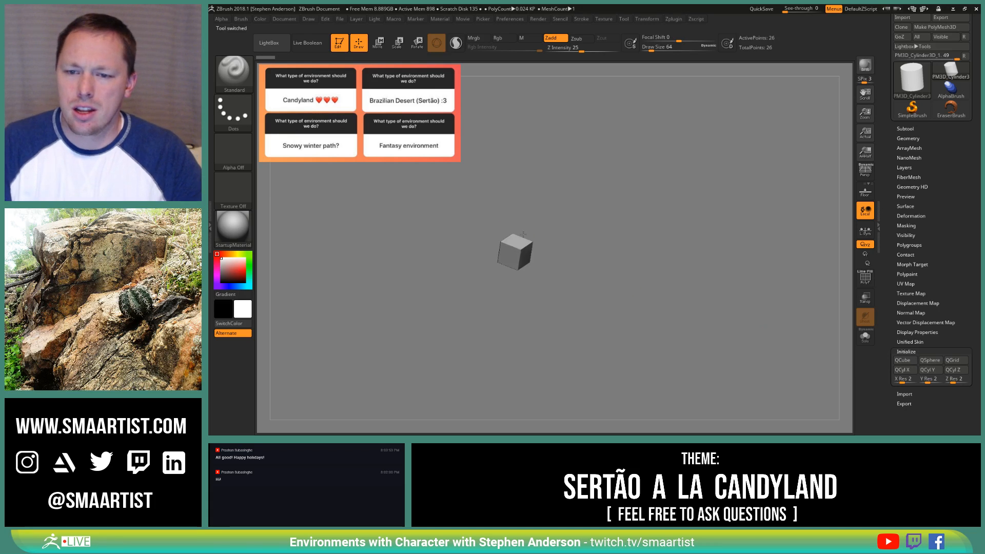
key("shift+f")
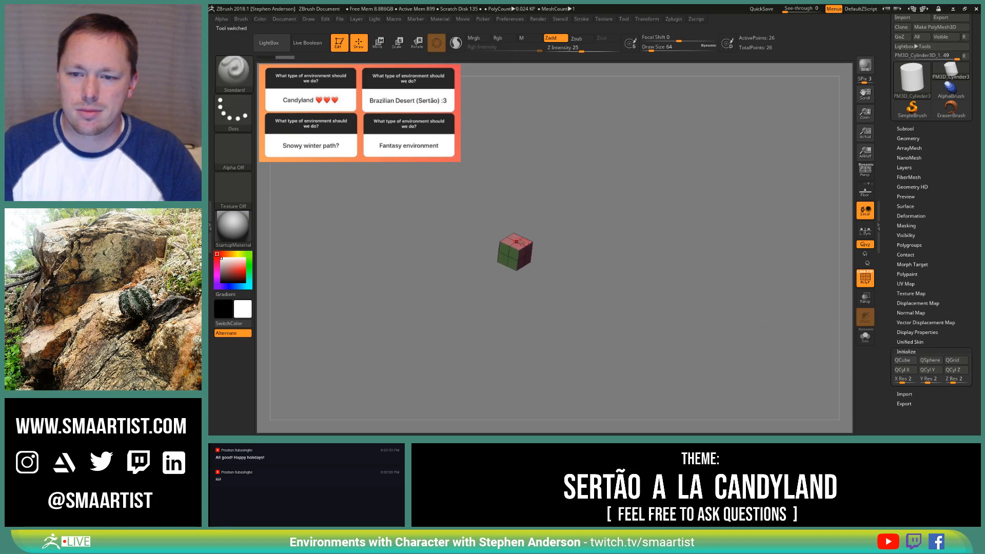
key("w")
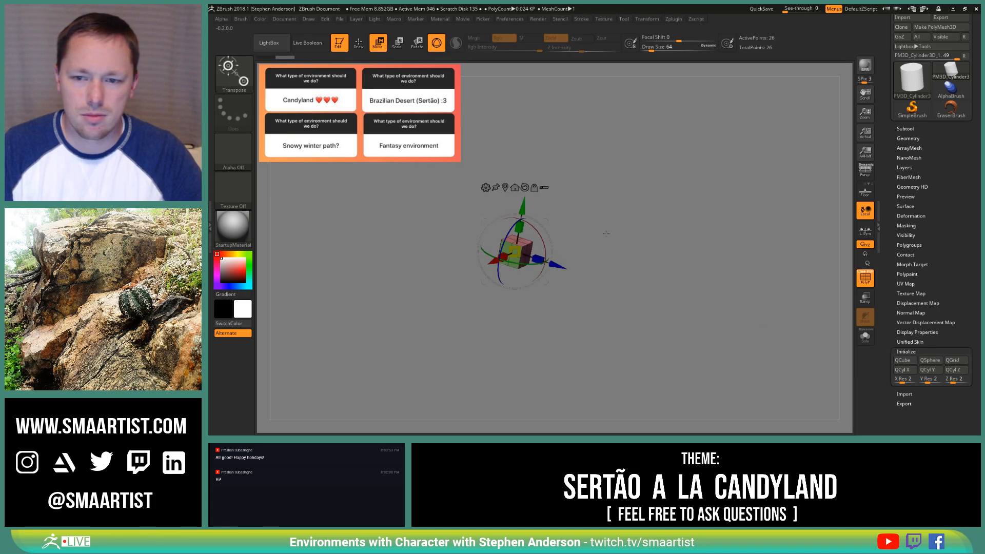
left_click_drag(607, 233, 587, 240)
key("q")
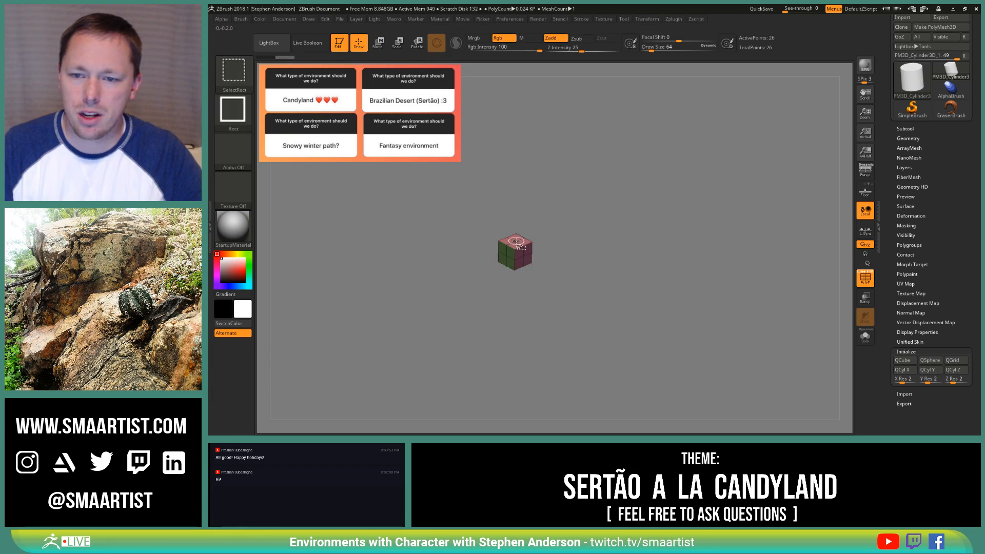
Step: Isolate the polygroup of the cube's top and bottom faces and delete the hidden geometry
left_click(514, 242, "ctrl+shift")
right_click_drag(710, 256, 757, 274, "ctrl")
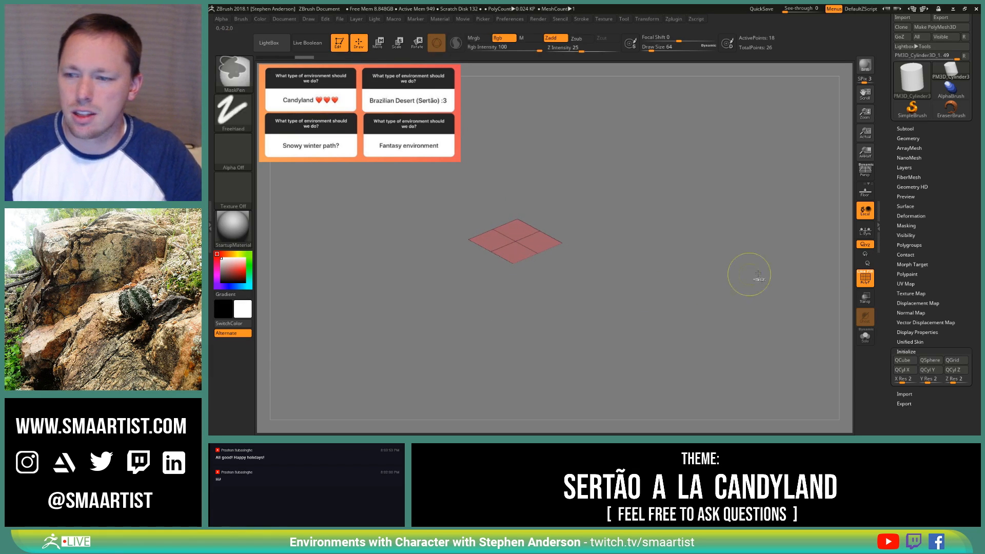
left_click(909, 138)
left_click(914, 303)
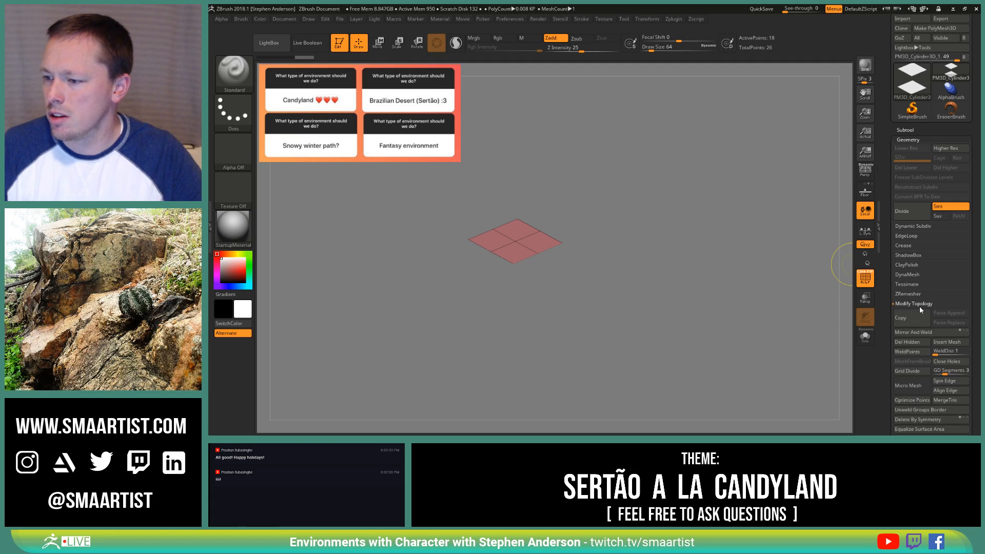
left_click(906, 342)
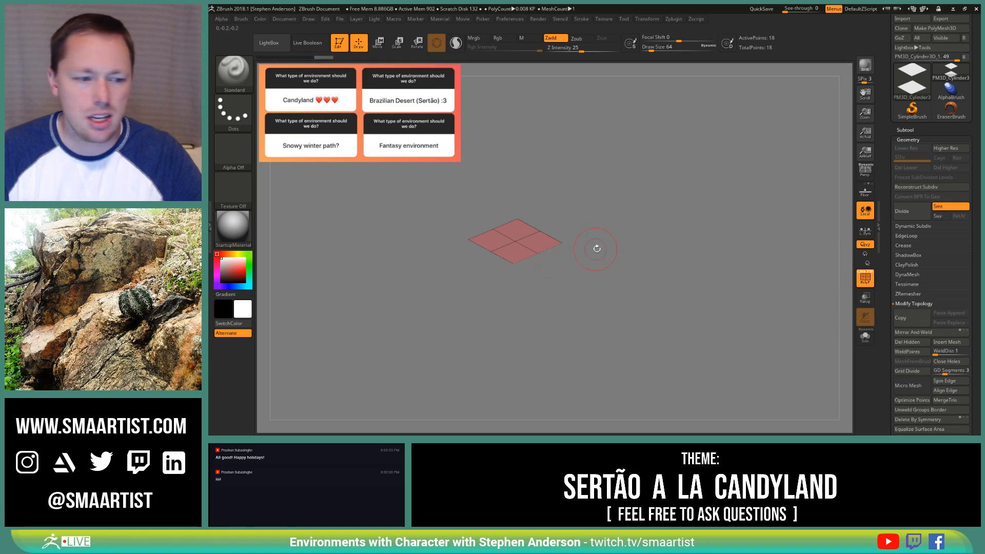
Step: Resize the remaining planes with the Unify deformation
scroll(947, 302, "down", 5)
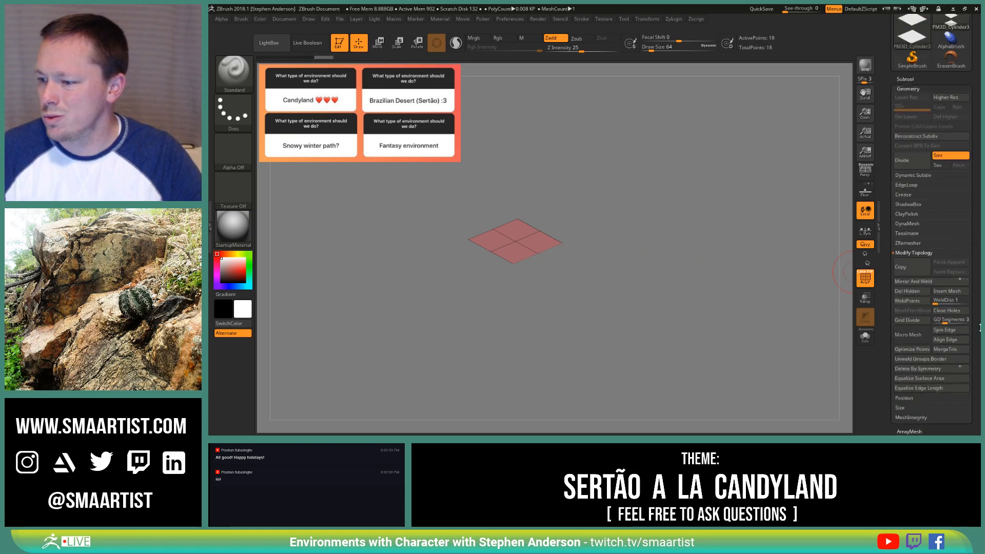
left_click(911, 289)
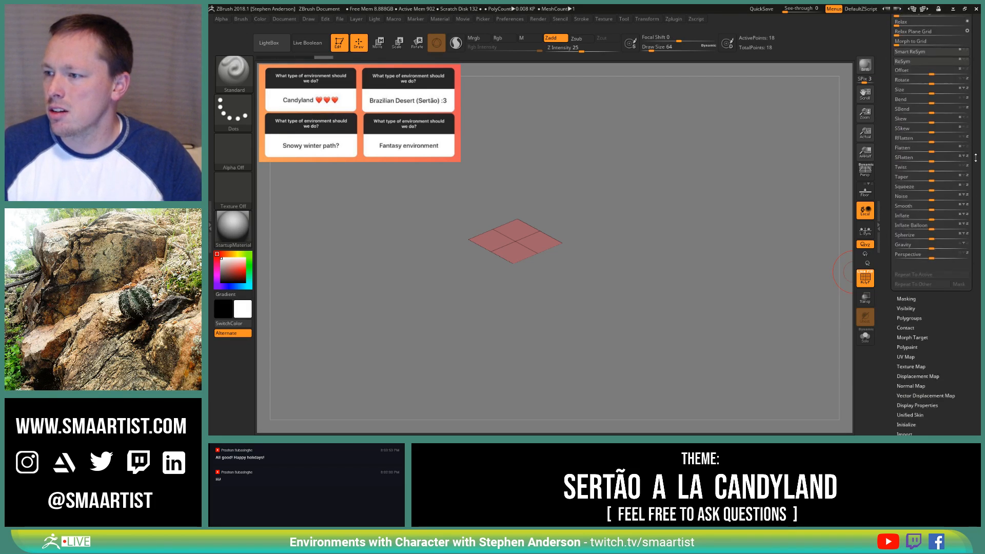
left_click(914, 112)
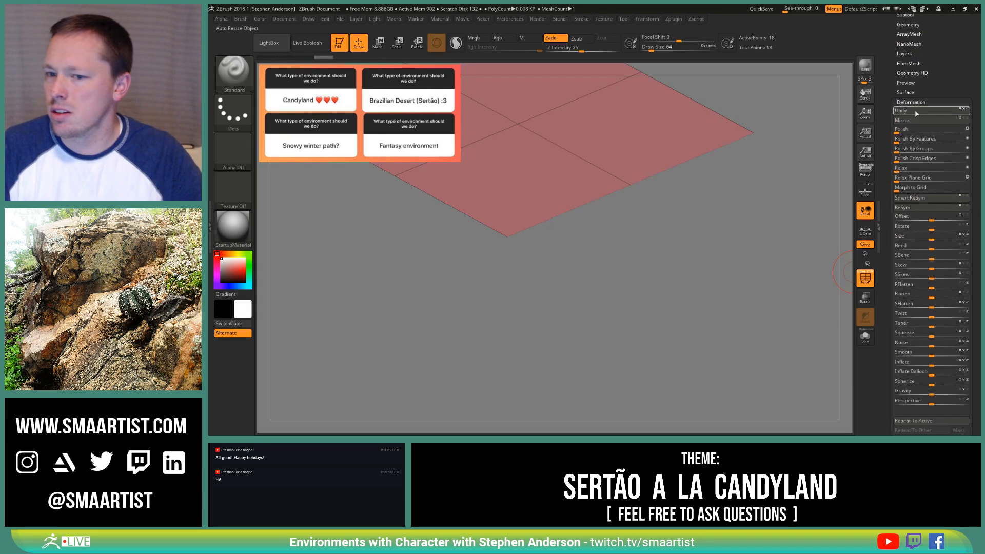
Step: Hide one of the two parallel planes and delete the hidden geometry, leaving a single plane
right_click_drag(678, 226, 629, 149, "ctrl")
mouse_move(628, 150)
left_mouse_down()
mouse_move(575, 249)
mouse_move(617, 328)
mouse_move(612, 292)
mouse_move(622, 287)
left_mouse_up()
mouse_move(688, 295)
left_mouse_down("ctrl+shift")
mouse_move(650, 321)
mouse_move(367, 417)
mouse_move(373, 426)
mouse_move(369, 374)
mouse_move(385, 308)
left_mouse_up("ctrl+shift")
left_click_drag(641, 333, 662, 334)
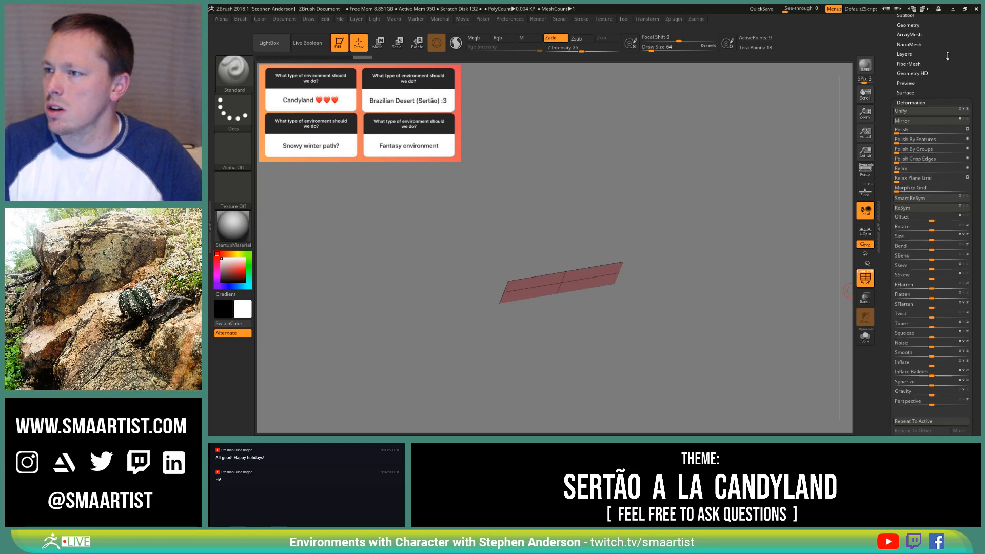
scroll(913, 122, "up", 3)
left_click(908, 146)
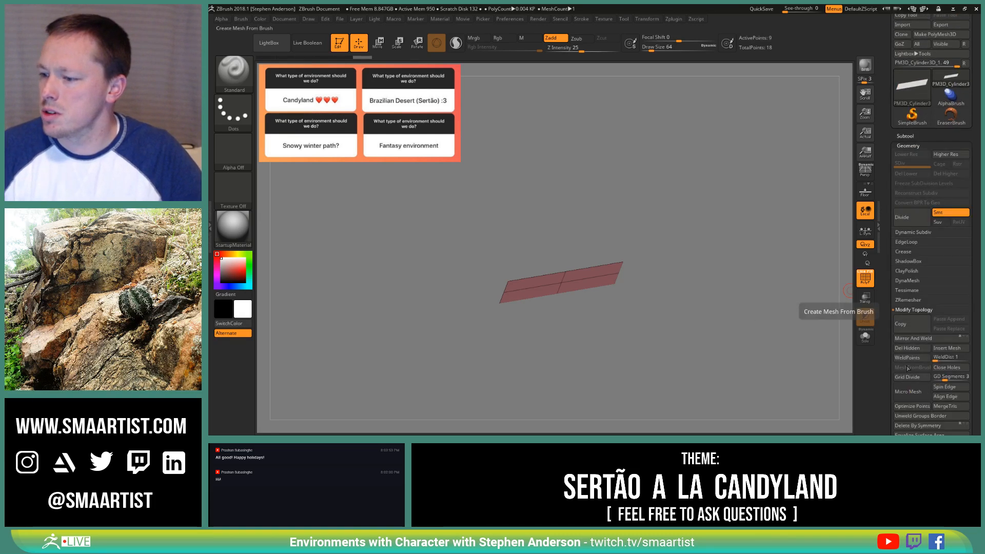
left_click(911, 348)
left_click(914, 310)
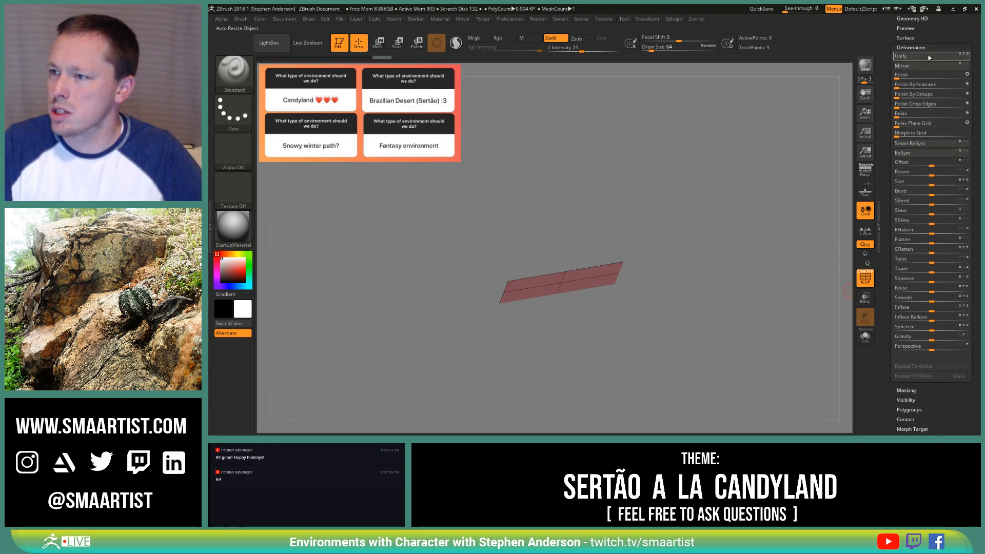
Step: Resize the remaining single plane with the Unify deformation and frame it with the Rotate gizmo active
left_click(924, 57)
right_click_drag(626, 244, 572, 208)
right_click_drag(622, 275, 549, 237, "ctrl")
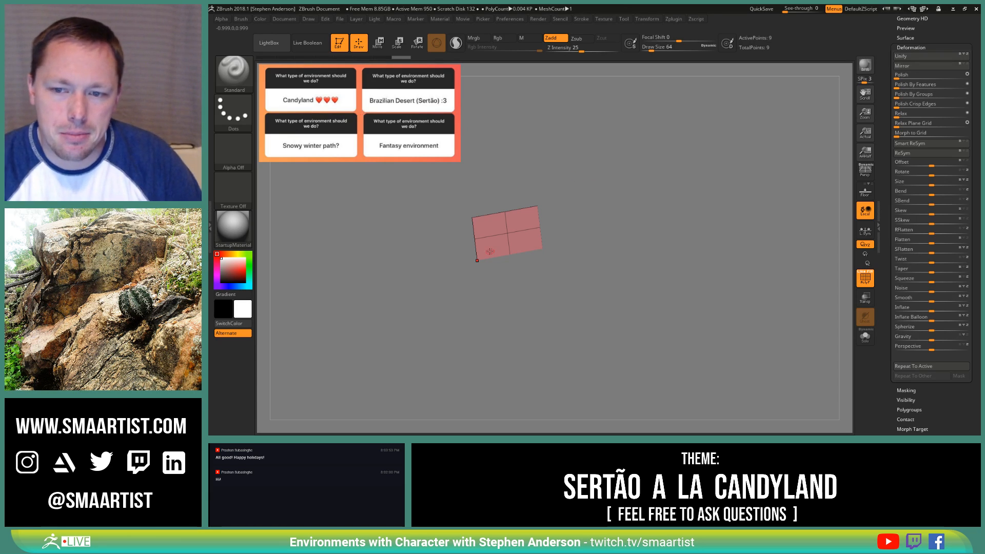
left_click_drag(597, 221, 597, 249)
key("r")
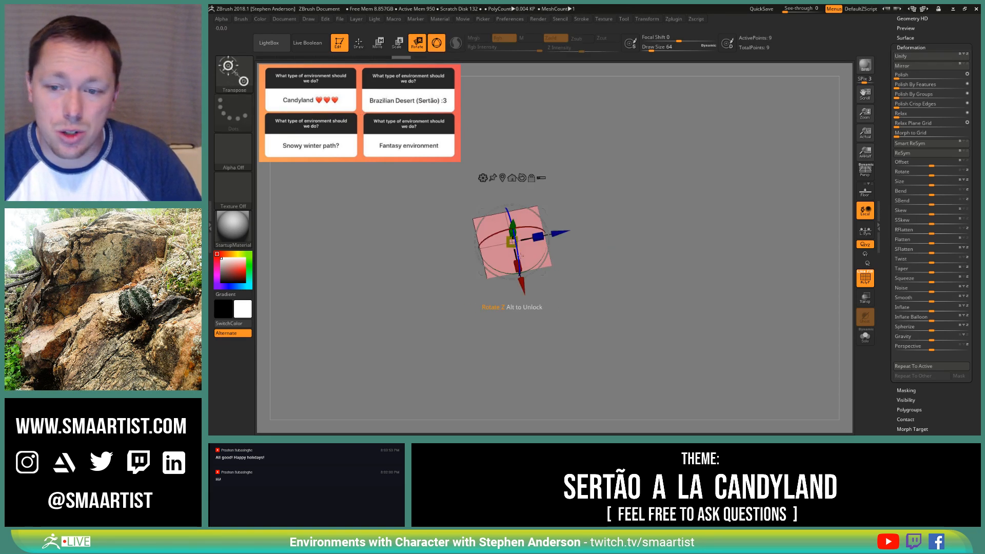
key("f")
left_click_drag(442, 297, 249, 396)
right_click_drag(624, 334, 526, 199, "ctrl")
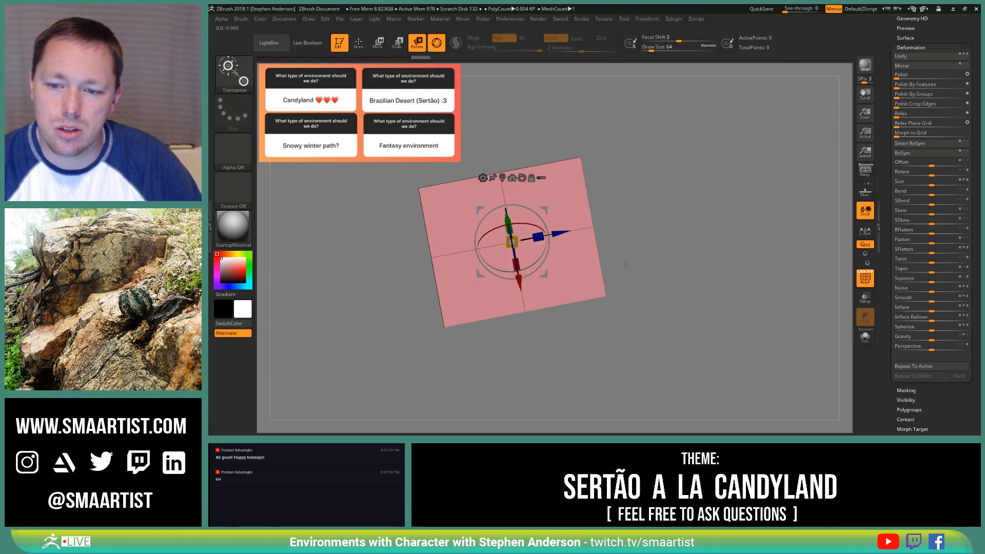
right_click_drag(624, 266, 647, 252)
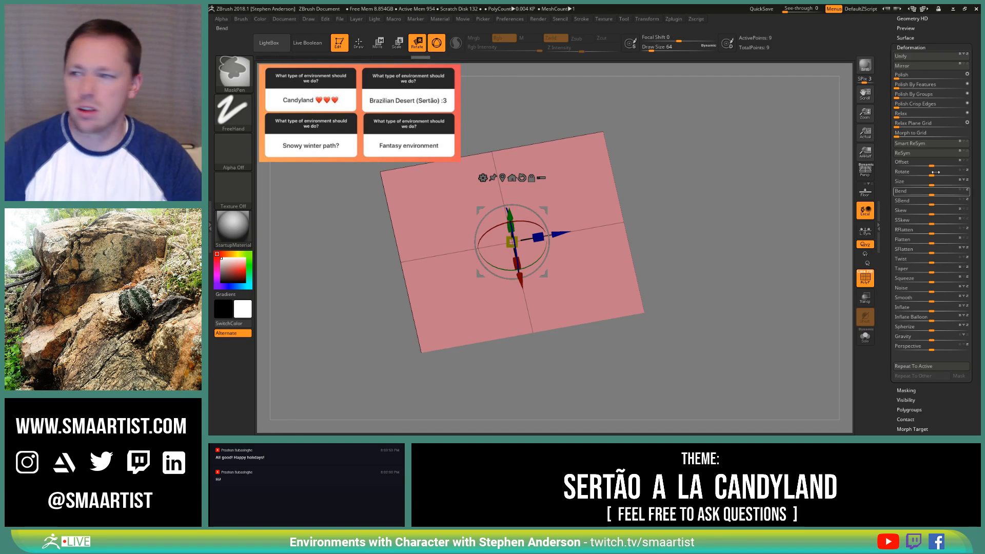
Step: Subdivide the plane to level 4 with Smt turned off and delete the lower subdivision levels
scroll(923, 129, "up", 8)
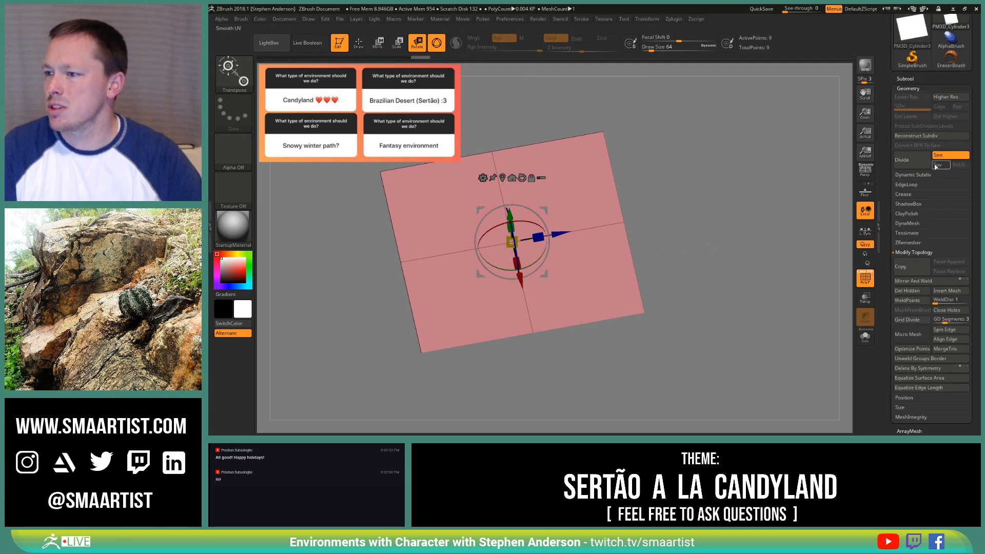
left_click(949, 154)
left_click(910, 163)
left_click(911, 164)
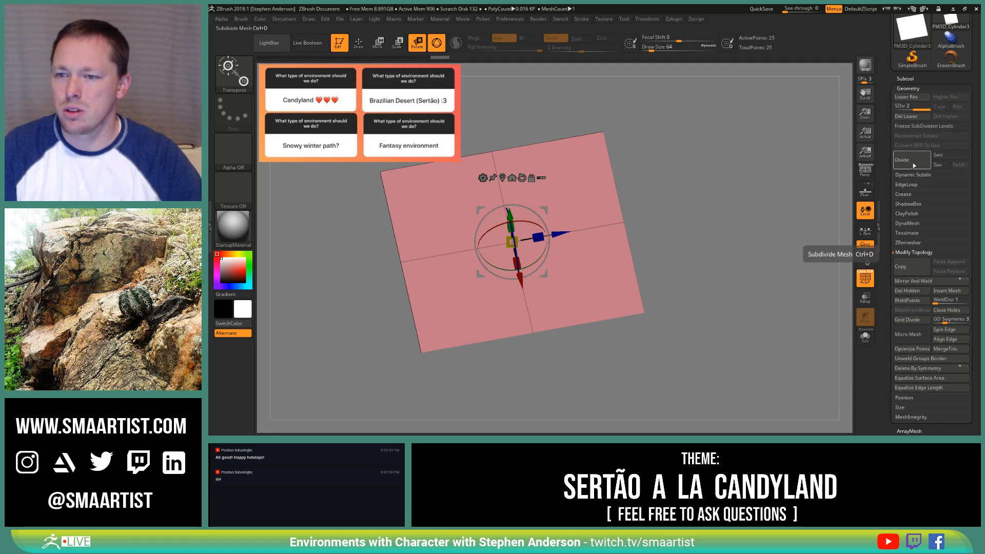
left_click(912, 161)
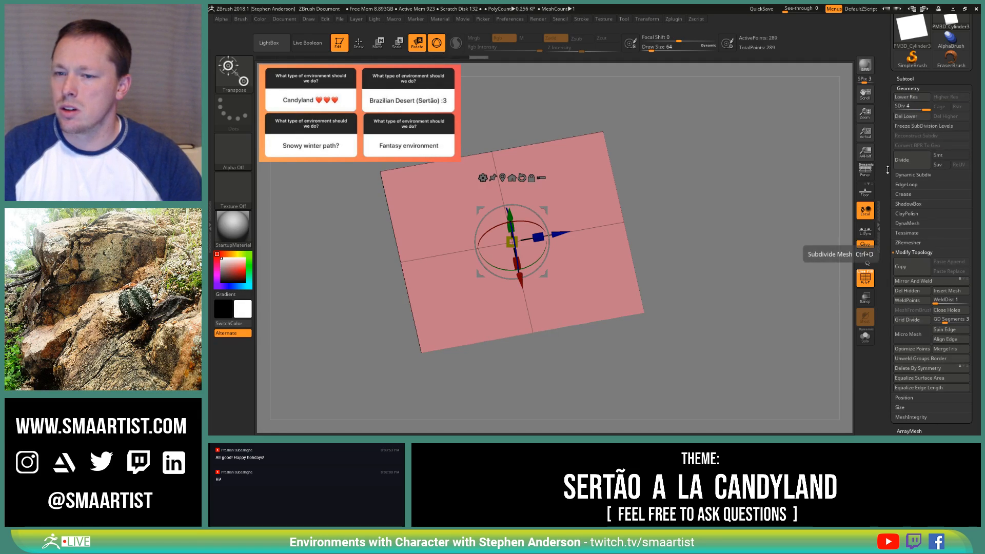
left_click(907, 117)
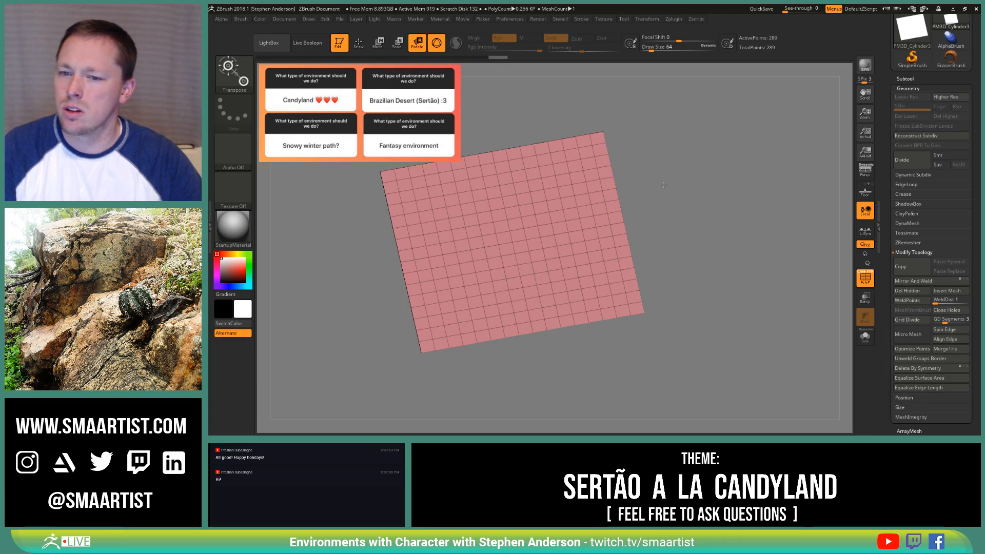
Step: Choose the Move brush and mask the whole plane except for one corner block
mouse_move(665, 154)
left_mouse_down()
mouse_move(660, 184)
mouse_move(616, 159)
mouse_move(674, 173)
mouse_move(659, 163)
left_mouse_up()
key("b")
key("m")
key("v")
mouse_move(717, 128)
left_mouse_down("ctrl")
mouse_move(560, 248)
mouse_move(559, 257)
mouse_move(588, 231)
mouse_move(575, 260)
left_mouse_up("ctrl")
left_click_drag(692, 239, 723, 200)
left_click(721, 219, "ctrl")
Step: Raise the unmasked corner block by about 1.2 with the Move gizmo, and clear the mask in Draw mode
key("w")
left_click_drag(540, 237, 540, 219)
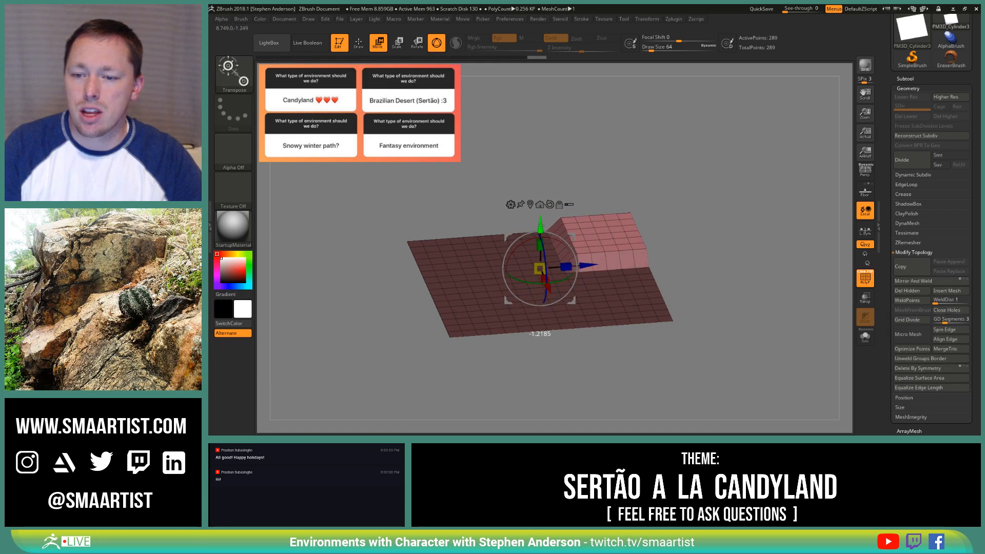
key("q")
mouse_move(597, 235)
right_mouse_down("alt")
mouse_move(642, 220)
mouse_move(602, 237)
mouse_move(615, 252)
right_mouse_up("alt")
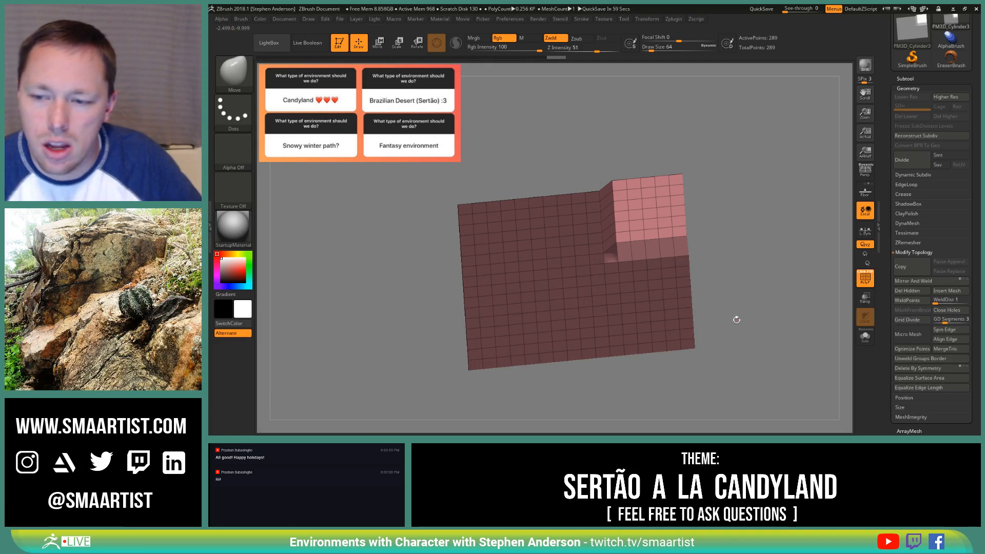
right_click_drag(736, 319, 682, 354)
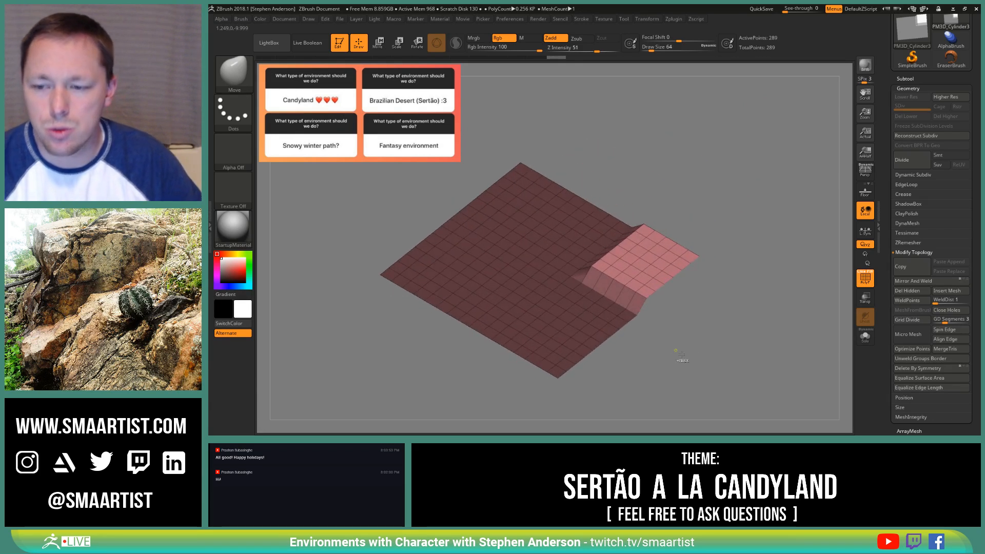
left_click_drag(688, 337, 711, 358, "ctrl")
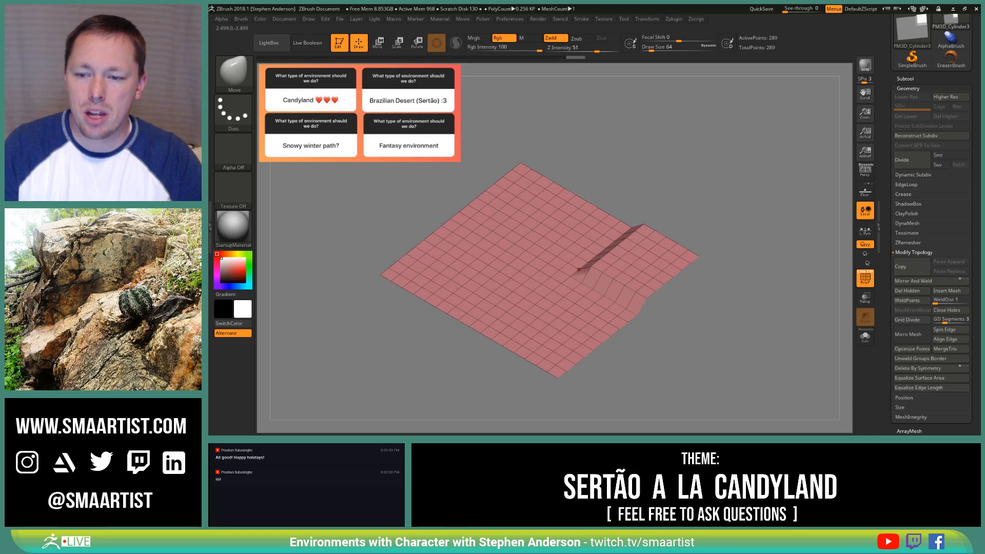
Step: Set the Move brush's Draw Size to 227 and turn on Sculptris Pro mode
key("s")
left_click(592, 270)
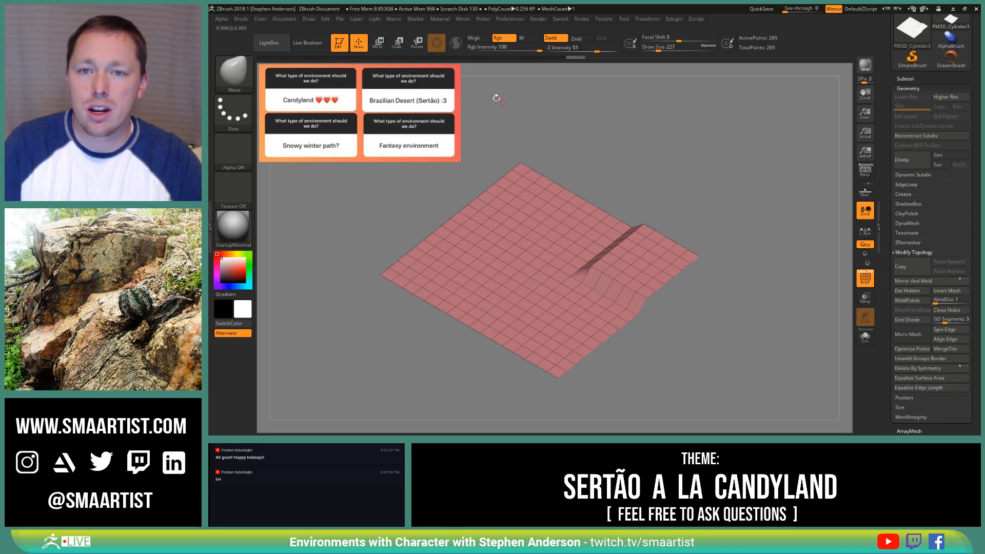
left_click(455, 43)
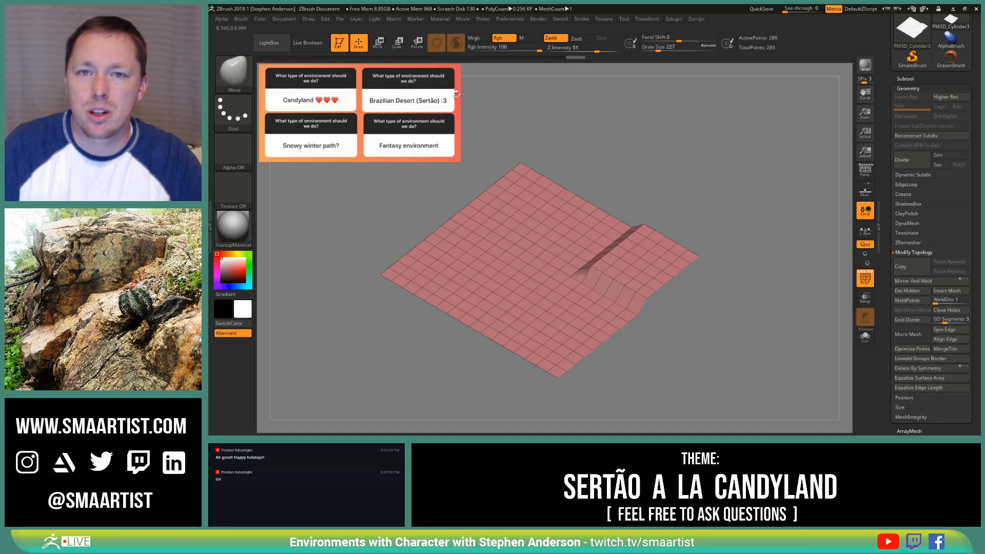
left_click(513, 19)
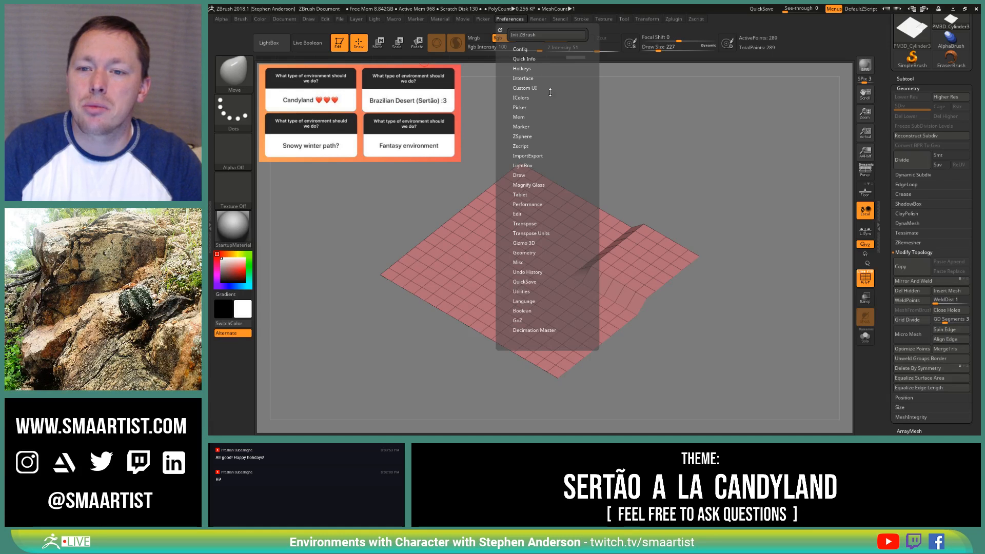
left_click(519, 175)
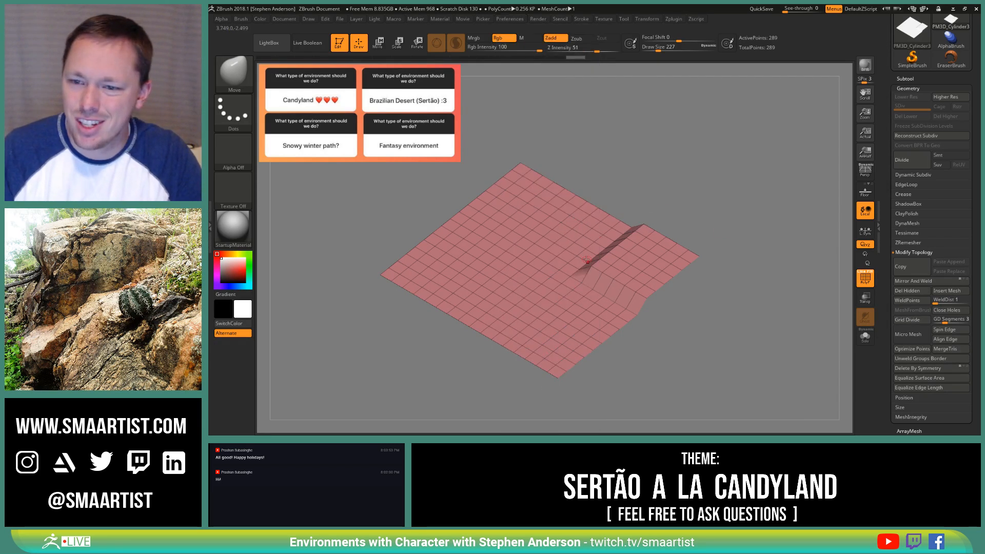
right_click_drag(577, 254, 543, 256)
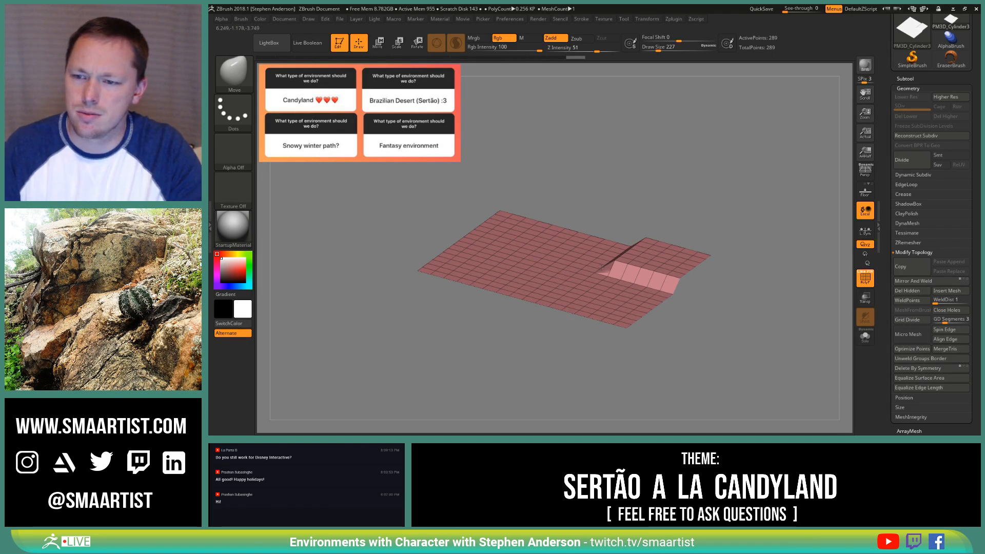
Step: Enlarge the Move brush to a Draw Size of 1523 and reshape the flat surface beside the raised block
left_click_drag(670, 222, 648, 231)
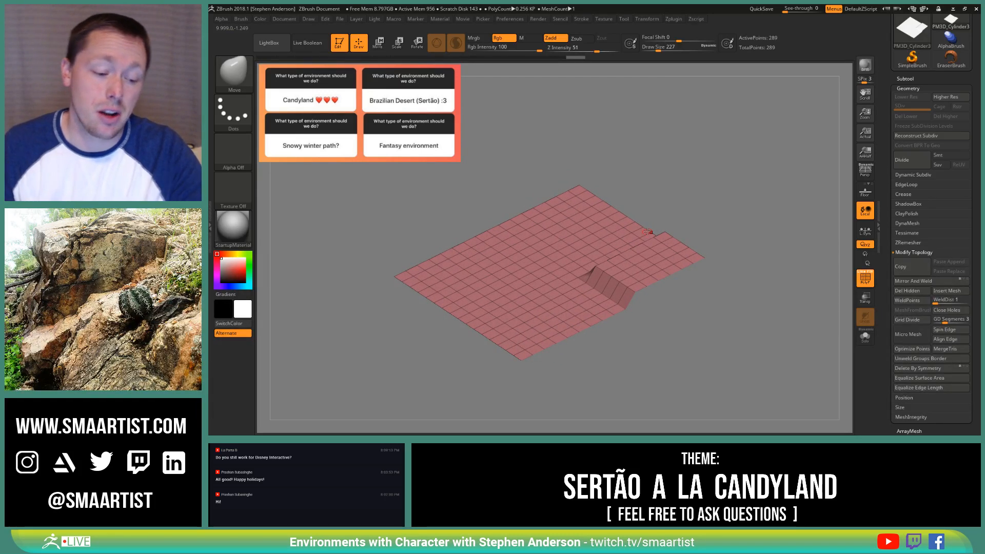
right_click_drag(613, 264, 597, 265)
key("s")
left_click_drag(579, 259, 597, 269)
mouse_move(580, 251)
right_mouse_down()
mouse_move(577, 285)
mouse_move(582, 251)
right_mouse_up()
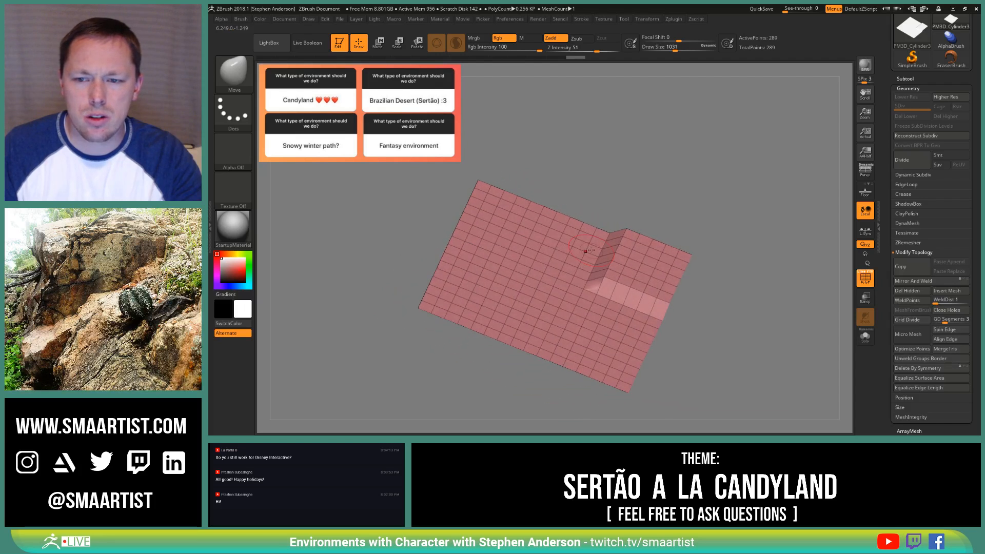
key("s")
mouse_move(574, 241)
left_mouse_down()
mouse_move(590, 236)
mouse_move(573, 259)
left_mouse_up()
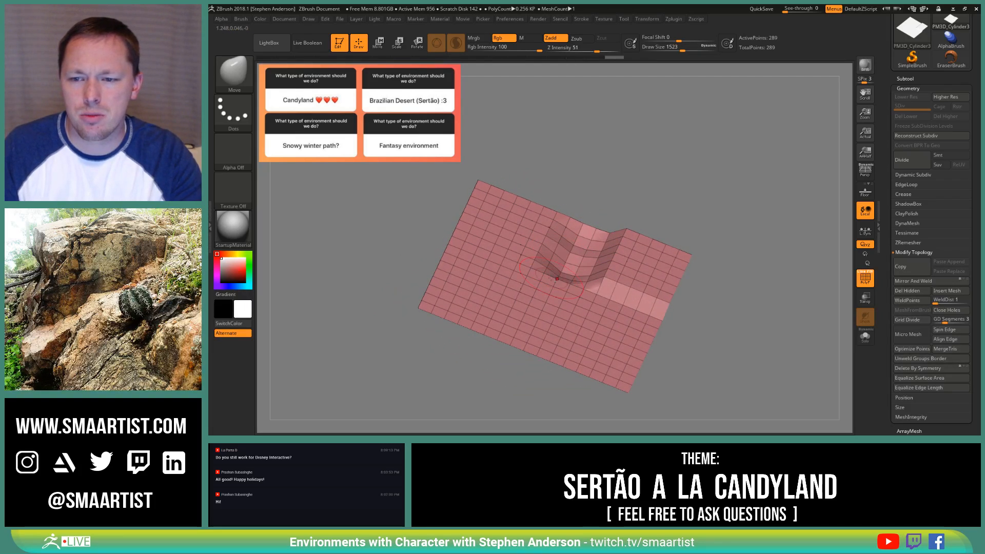
Step: Extend the uneven slope in front of the block and raise a hill at the neighbouring corner with the Move brush
left_click_drag(539, 297, 545, 290)
right_click_drag(528, 307, 560, 263)
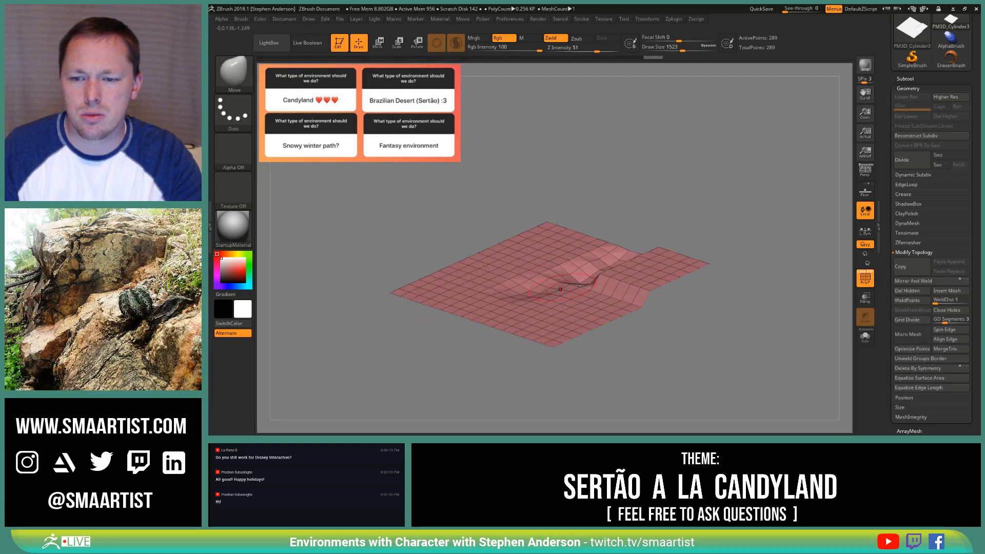
left_click_drag(556, 281, 563, 286)
right_click_drag(563, 287, 584, 256)
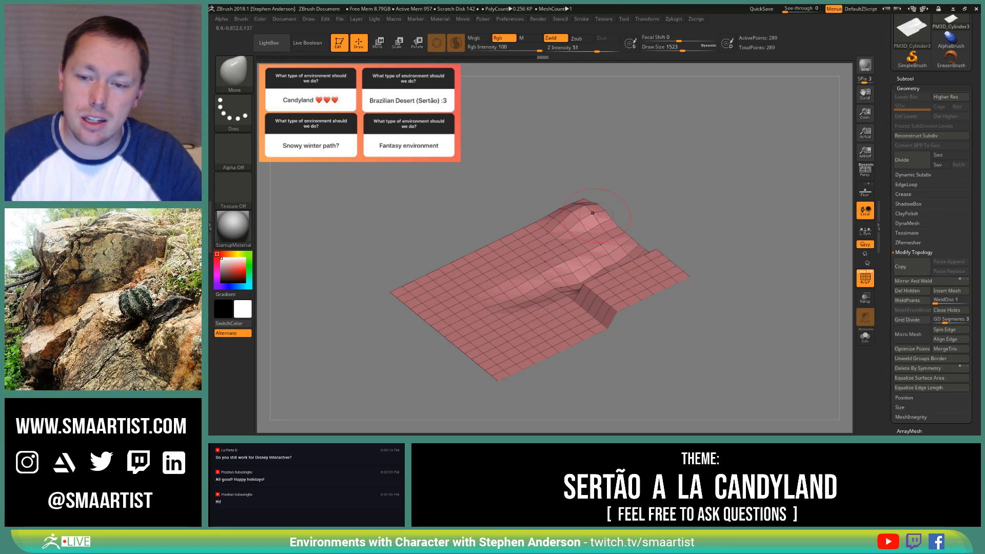
right_click_drag(545, 237, 559, 226)
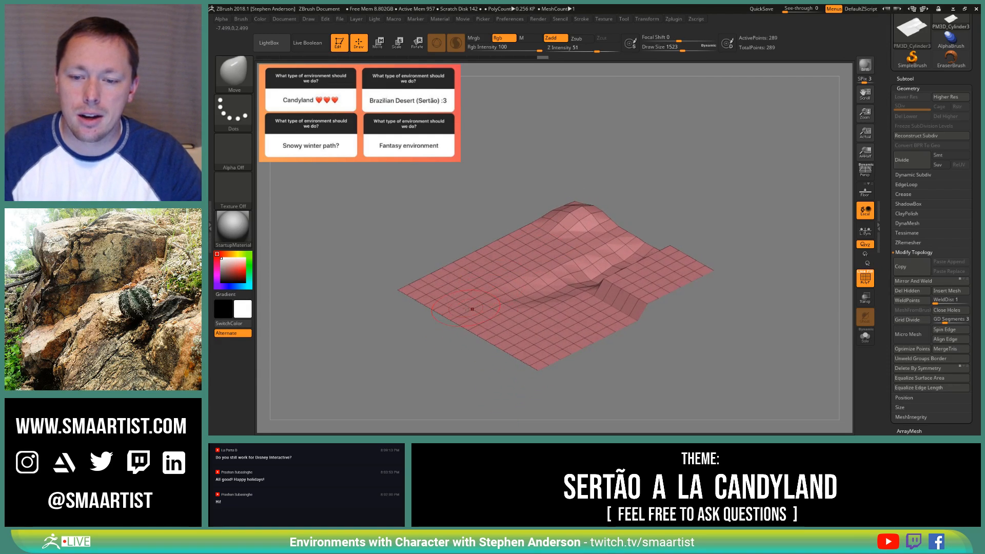
right_click_drag(440, 278, 432, 275)
mouse_move(529, 263)
right_mouse_down()
mouse_move(464, 303)
mouse_move(555, 285)
mouse_move(594, 254)
right_mouse_up()
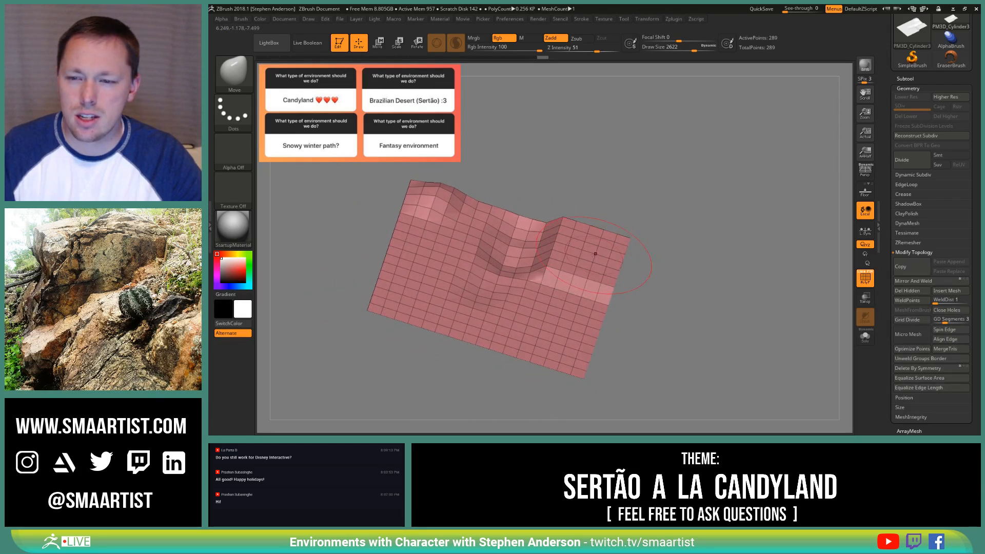
Step: Round the raised corner block into a hill with the Move brush, using Draw Sizes of 2622 and 905
left_click_drag(581, 251, 584, 240)
mouse_move(585, 240)
right_mouse_down()
mouse_move(570, 223)
mouse_move(563, 253)
right_mouse_up()
key("s")
left_click_drag(563, 253, 543, 253)
mouse_move(542, 253)
right_mouse_down()
mouse_move(564, 261)
mouse_move(577, 243)
right_mouse_up()
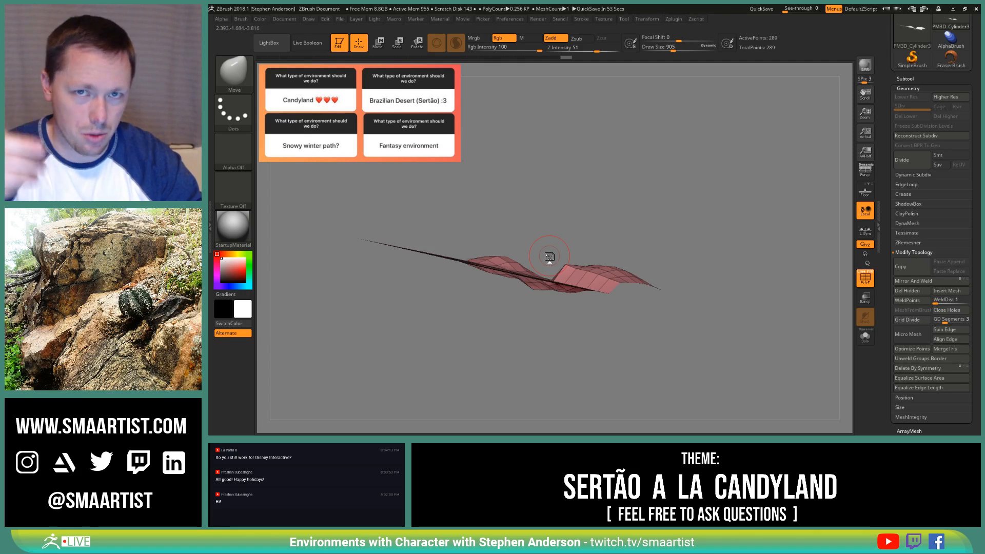
Step: Blend the corner hill's sharp front slope into the surrounding terrain with the Move brush at Draw Sizes between 905 and 1856
left_click_drag(450, 204, 574, 359)
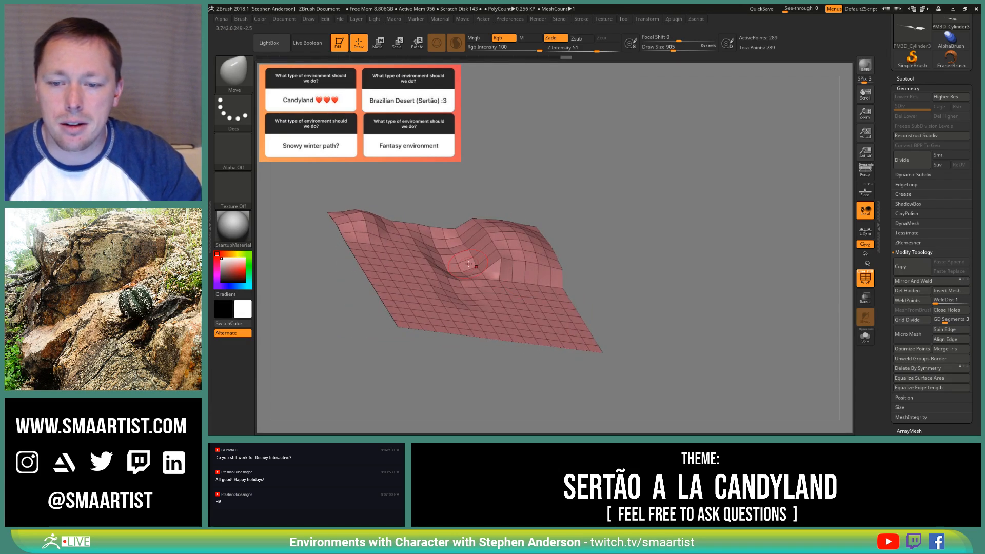
mouse_move(359, 261)
left_mouse_down()
mouse_move(496, 263)
mouse_move(525, 248)
mouse_move(521, 271)
mouse_move(484, 287)
left_mouse_up()
key("s")
mouse_move(483, 288)
right_mouse_down()
mouse_move(465, 255)
mouse_move(474, 267)
mouse_move(464, 265)
mouse_move(484, 259)
mouse_move(469, 277)
mouse_move(478, 277)
right_mouse_up()
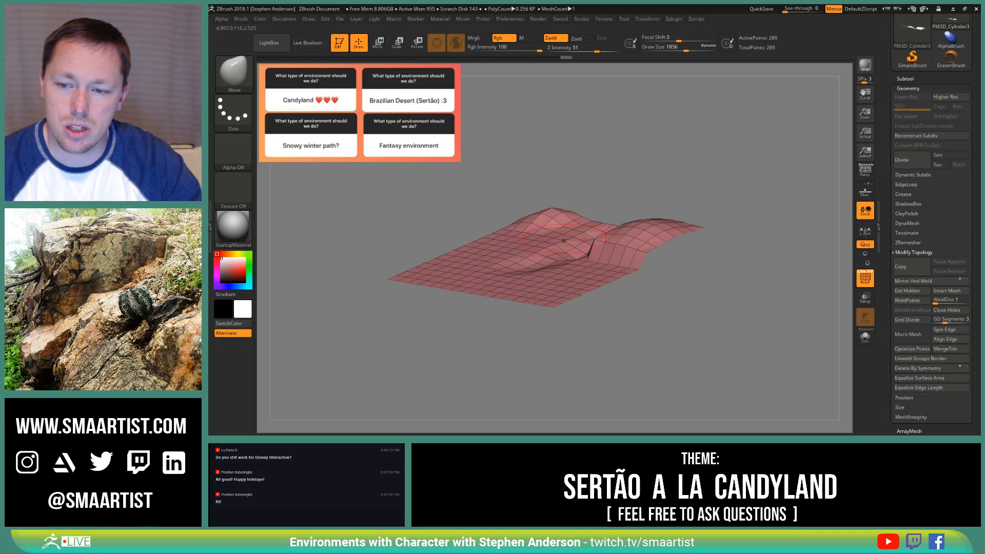
mouse_move(563, 240)
right_mouse_down()
mouse_move(603, 252)
mouse_move(590, 241)
mouse_move(585, 266)
right_mouse_up()
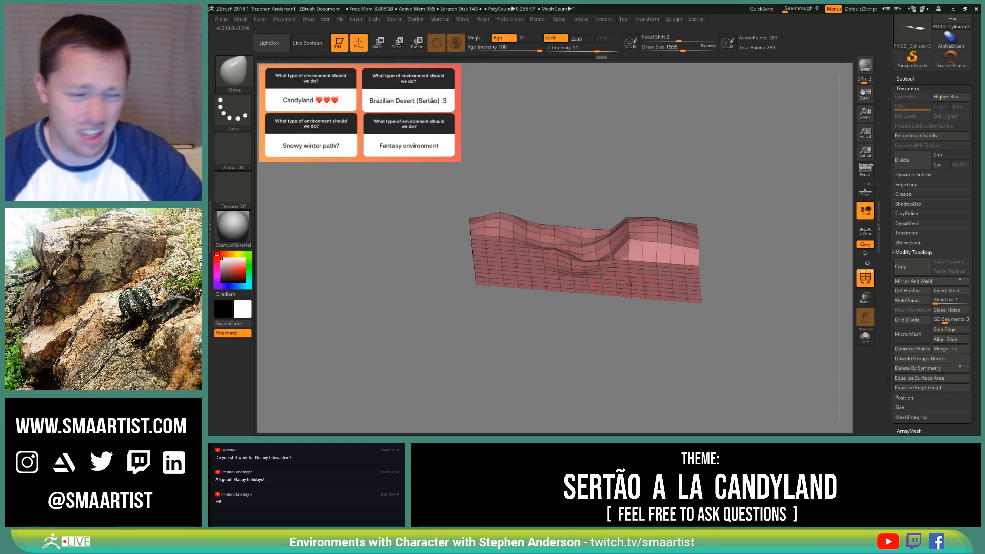
right_click_drag(606, 305, 696, 247)
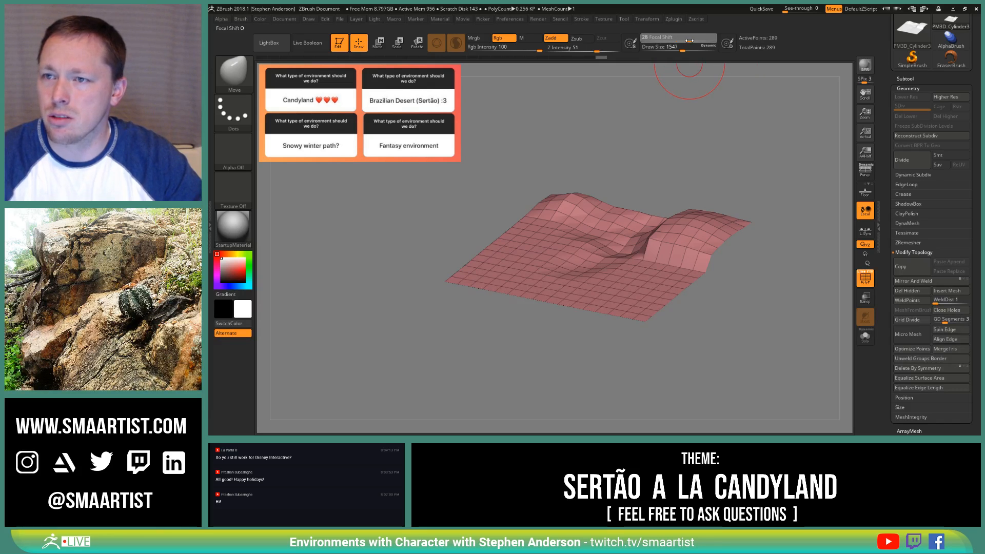
Step: Set the brush's Focal Shift to 28 and sculpt softer bumps and valleys between the two hills
left_click_drag(682, 40, 689, 40)
right_click_drag(677, 198, 672, 224)
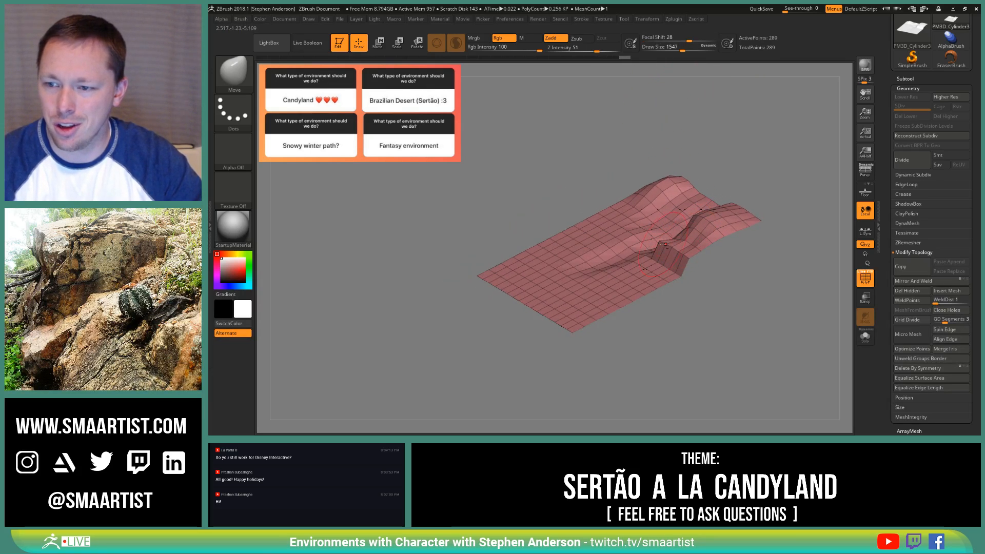
mouse_move(660, 260)
right_mouse_down()
mouse_move(644, 270)
mouse_move(665, 259)
right_mouse_up()
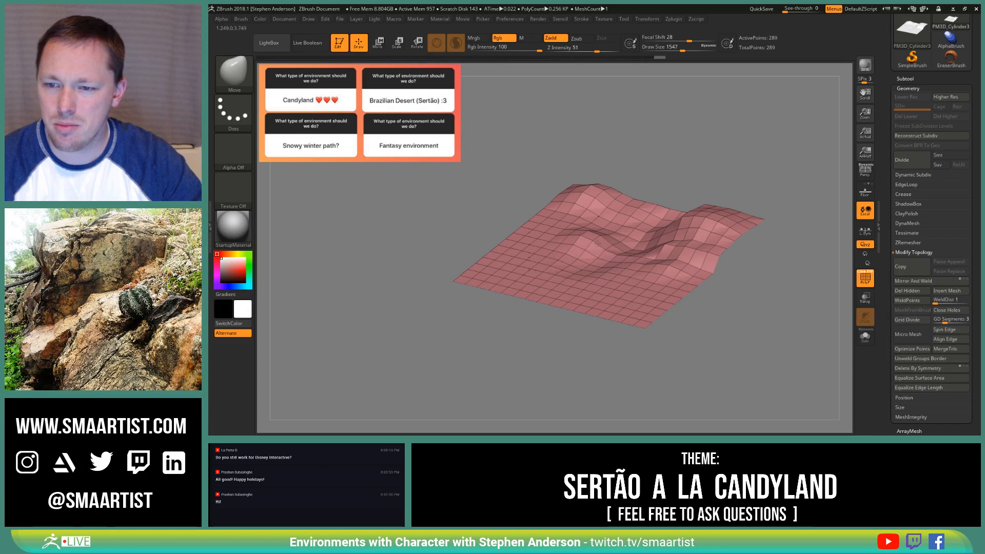
mouse_move(598, 243)
right_mouse_down()
mouse_move(573, 241)
mouse_move(629, 218)
mouse_move(640, 198)
mouse_move(633, 245)
mouse_move(611, 222)
mouse_move(645, 231)
mouse_move(564, 235)
mouse_move(607, 215)
mouse_move(622, 241)
right_mouse_up()
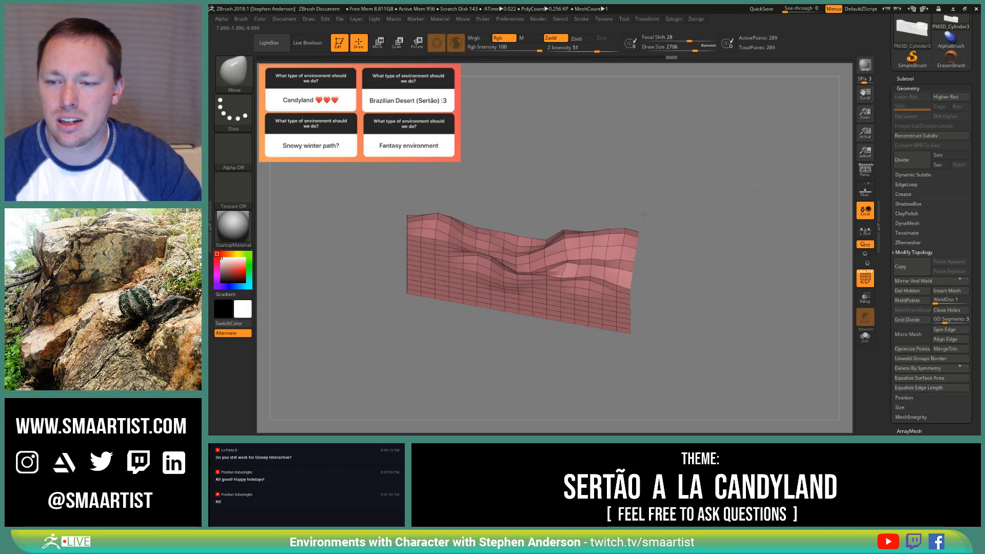
Step: Pull the hilly side edge and its back corner outward into a curved outline with the Move brush at Draw Size 3866
mouse_move(644, 214)
right_mouse_down()
mouse_move(660, 230)
mouse_move(606, 235)
mouse_move(606, 272)
mouse_move(590, 292)
mouse_move(584, 277)
mouse_move(575, 308)
right_mouse_up()
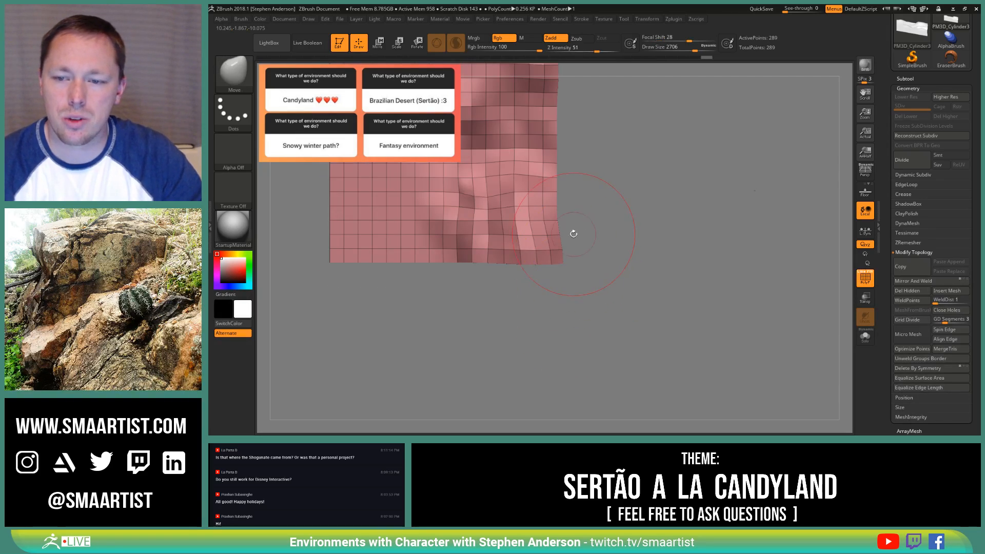
key("s")
left_click_drag(556, 232, 579, 240)
left_click_drag(556, 160, 577, 157)
left_click_drag(557, 114, 584, 117)
right_click_drag(636, 114, 645, 254, "alt")
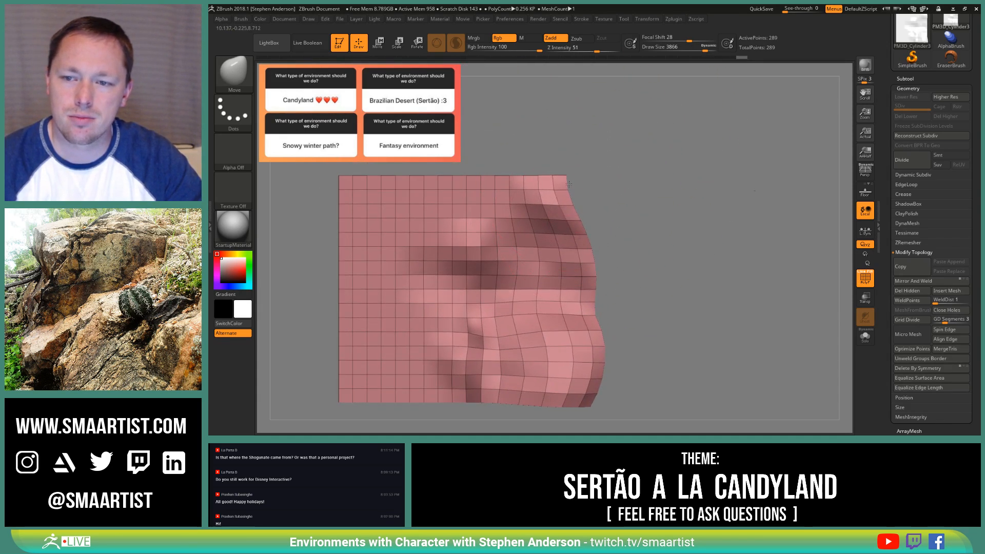
mouse_move(568, 184)
left_mouse_down()
mouse_move(601, 167)
mouse_move(566, 150)
left_mouse_up()
right_click_drag(488, 421, 541, 305, "alt")
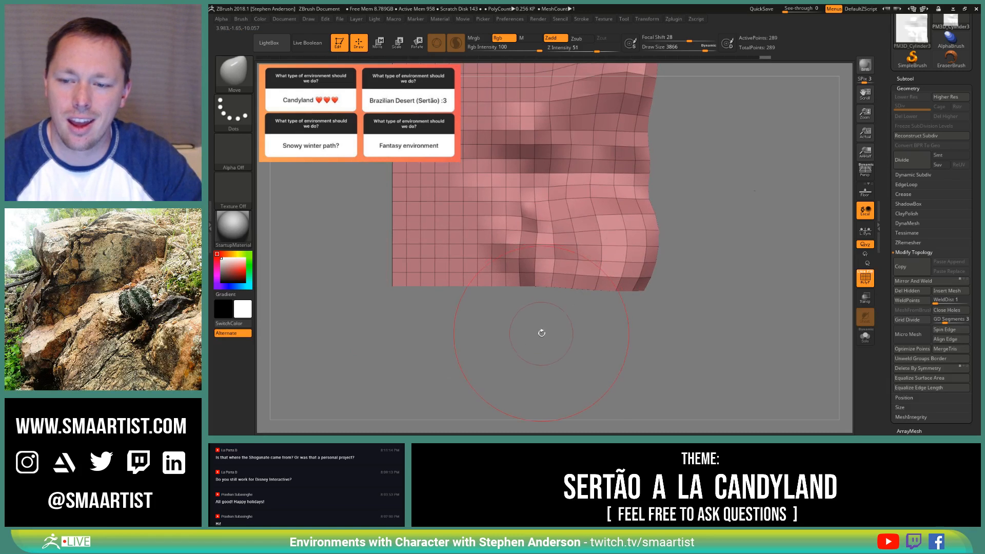
Step: Pull the flat side's front corner and straight edge outward into an irregular curve with the Move brush
right_click_drag(614, 239, 473, 256)
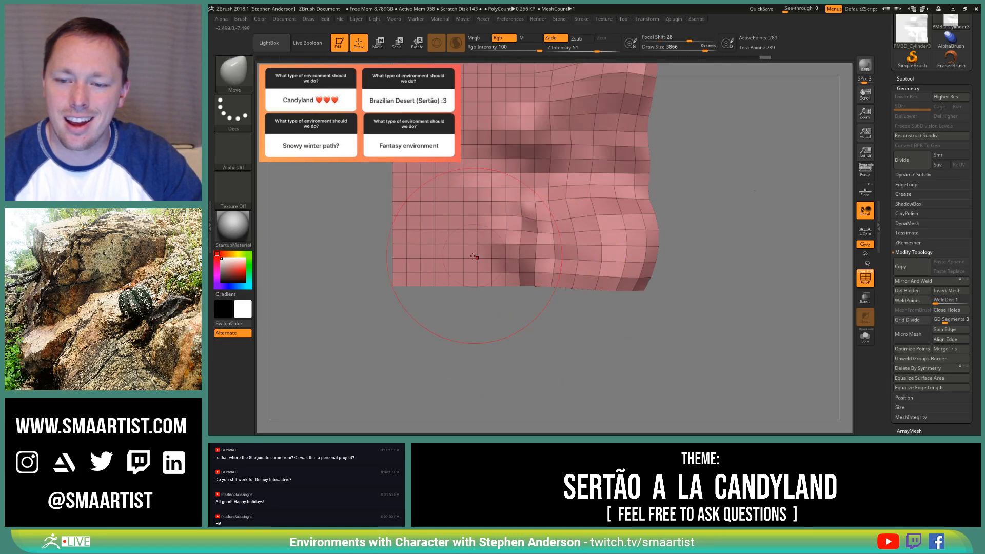
mouse_move(474, 256)
left_mouse_down()
mouse_move(439, 269)
mouse_move(292, 276)
left_mouse_up()
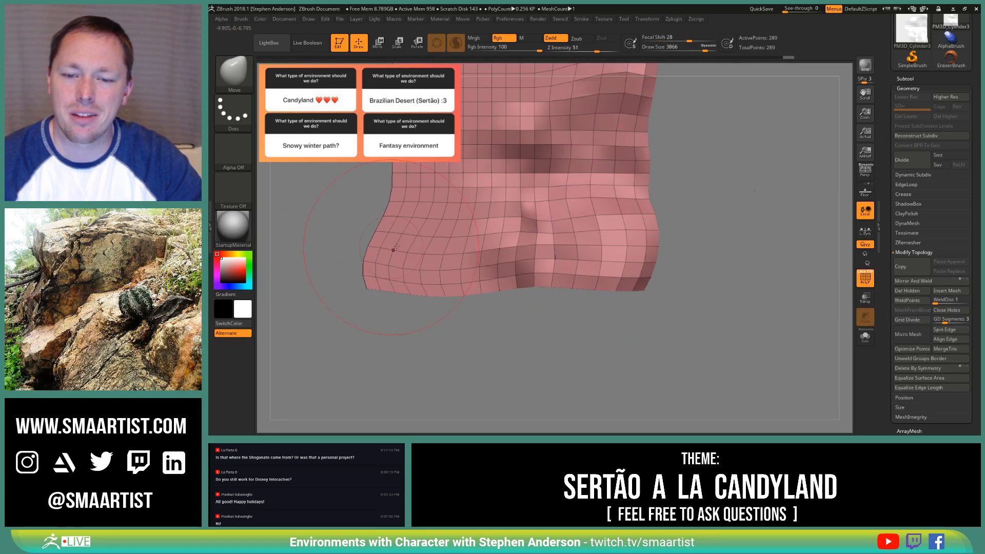
right_click_drag(396, 247, 457, 326, "alt")
left_click_drag(455, 282, 410, 274)
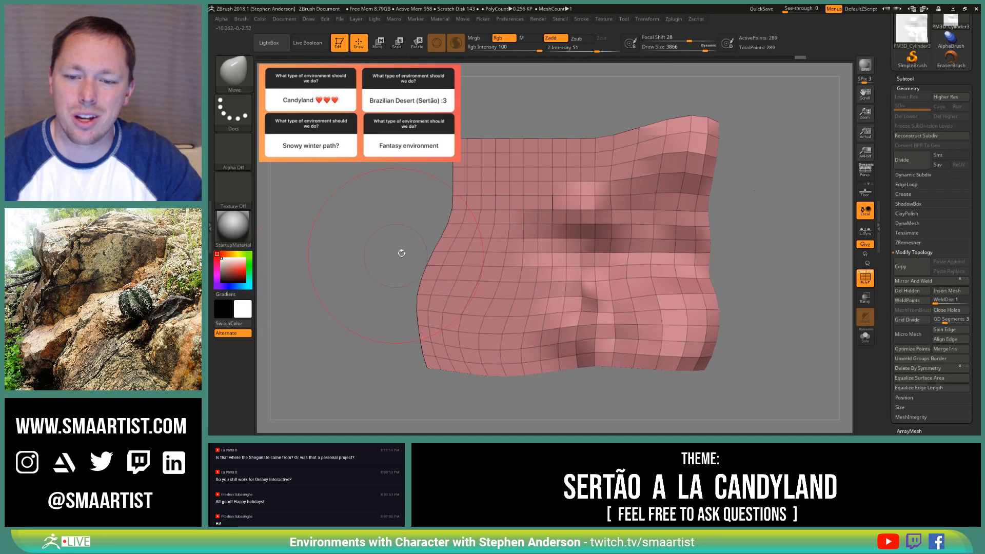
left_click_drag(455, 204, 417, 220)
right_click_drag(441, 151, 477, 211, "alt")
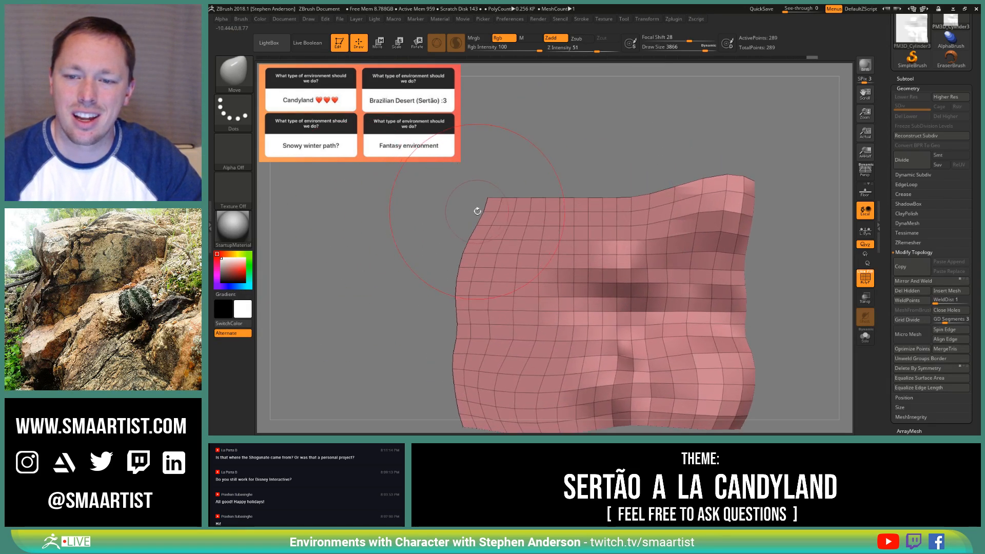
Step: Stretch the flat side's back corner outward and reshape the back edge into a wavy outline with the Move brush
left_click_drag(483, 211, 395, 184)
left_click_drag(530, 197, 473, 154)
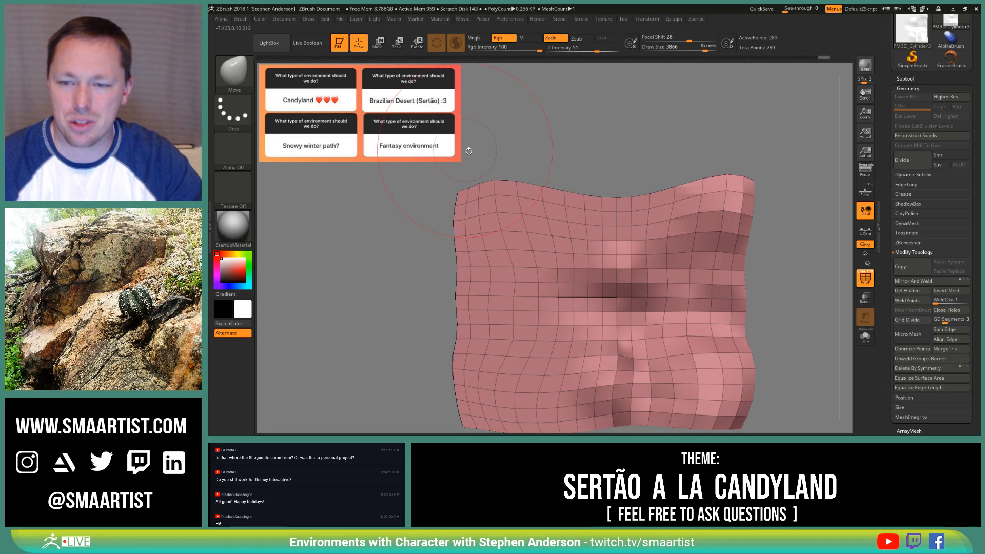
mouse_move(606, 202)
left_mouse_down()
mouse_move(610, 180)
mouse_move(652, 167)
left_mouse_up()
left_click_drag(532, 186, 529, 167)
left_click_drag(457, 191, 438, 168)
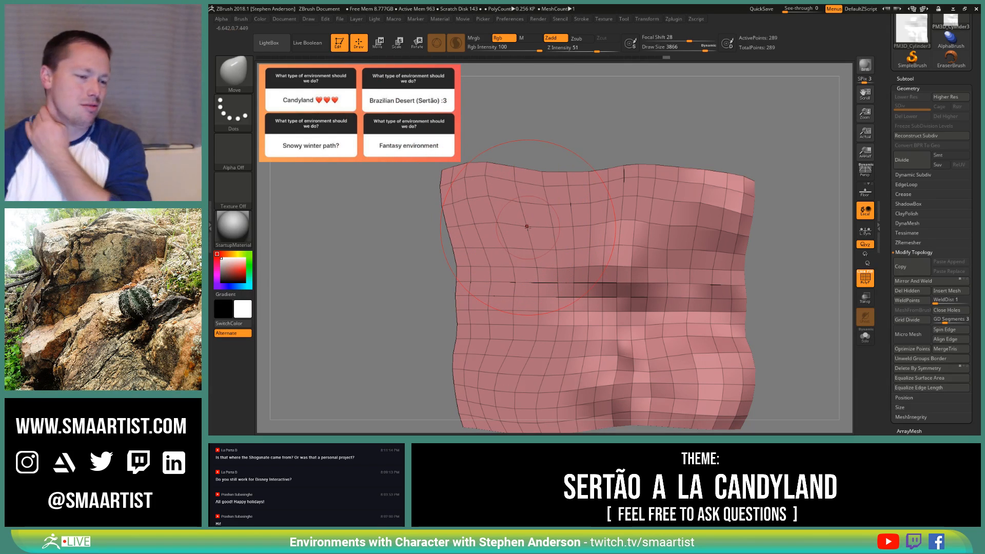
Step: Raise the hill at the terrain's far corner with the Move brush at Draw Size 2878
right_click_drag(598, 266, 641, 274)
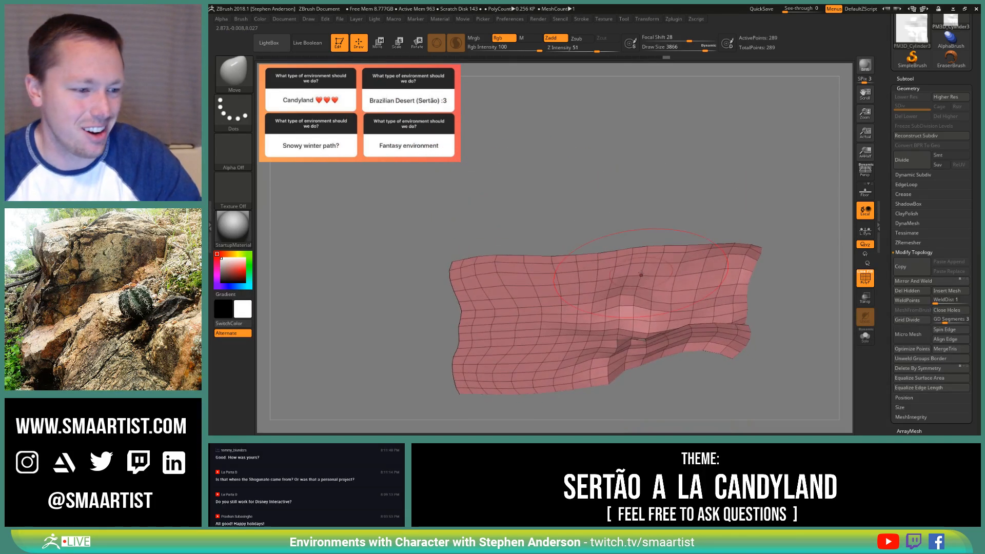
mouse_move(600, 316)
right_mouse_down()
mouse_move(650, 282)
mouse_move(605, 303)
right_mouse_up()
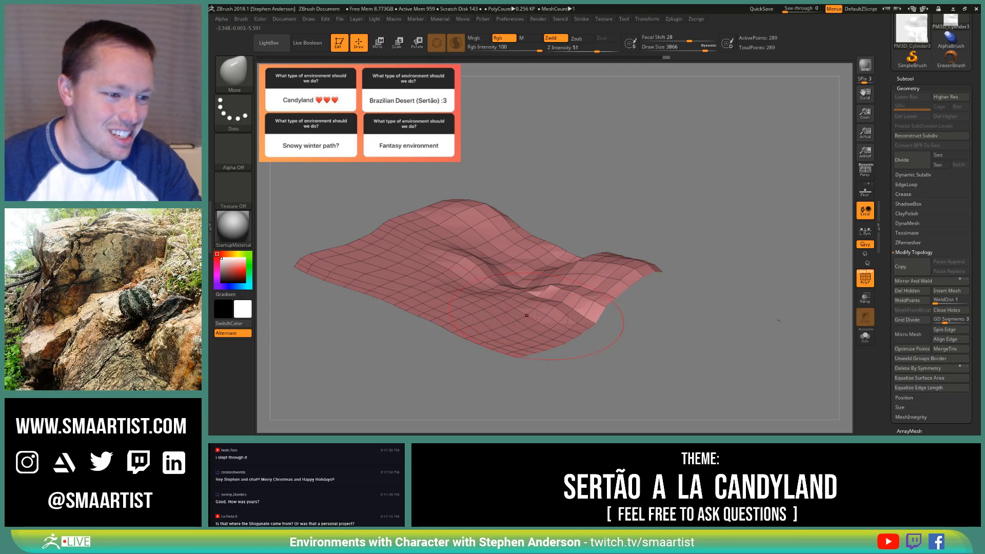
right_click_drag(510, 297, 529, 298)
key("s")
left_click_drag(590, 269, 567, 270)
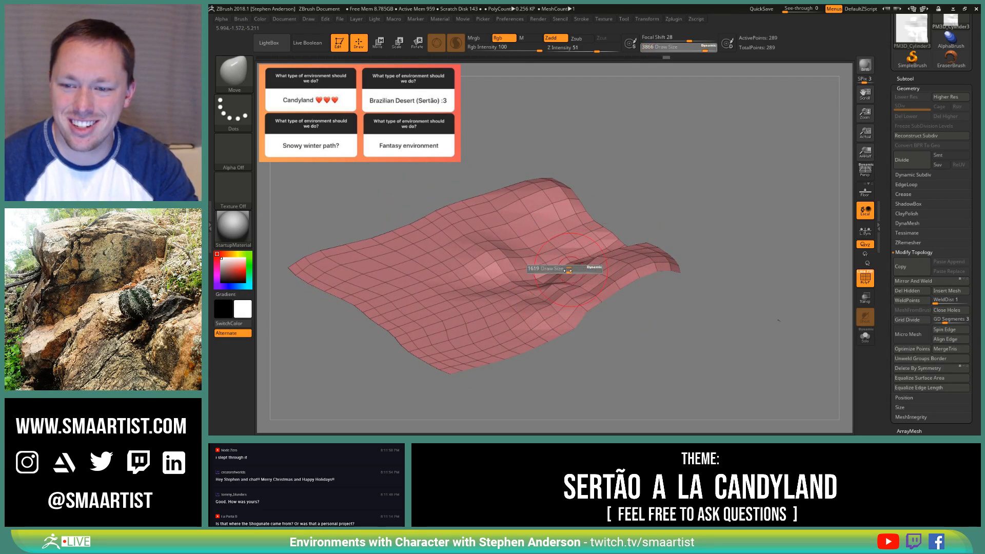
mouse_move(566, 277)
right_mouse_down()
mouse_move(561, 252)
mouse_move(581, 262)
right_mouse_up()
key("s")
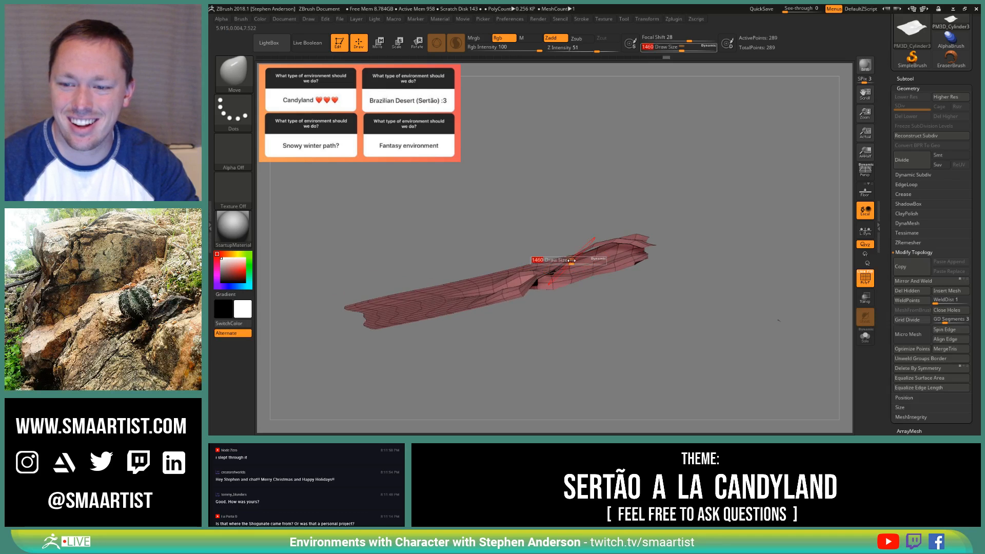
left_click_drag(582, 263, 586, 262)
mouse_move(586, 262)
right_mouse_down()
mouse_move(595, 273)
mouse_move(583, 261)
right_mouse_up()
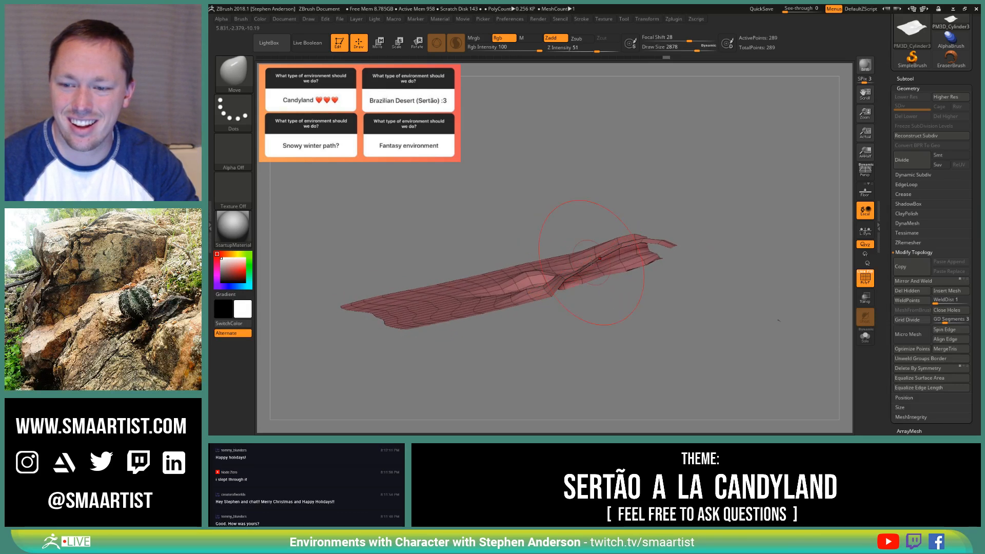
left_click_drag(598, 269, 622, 281)
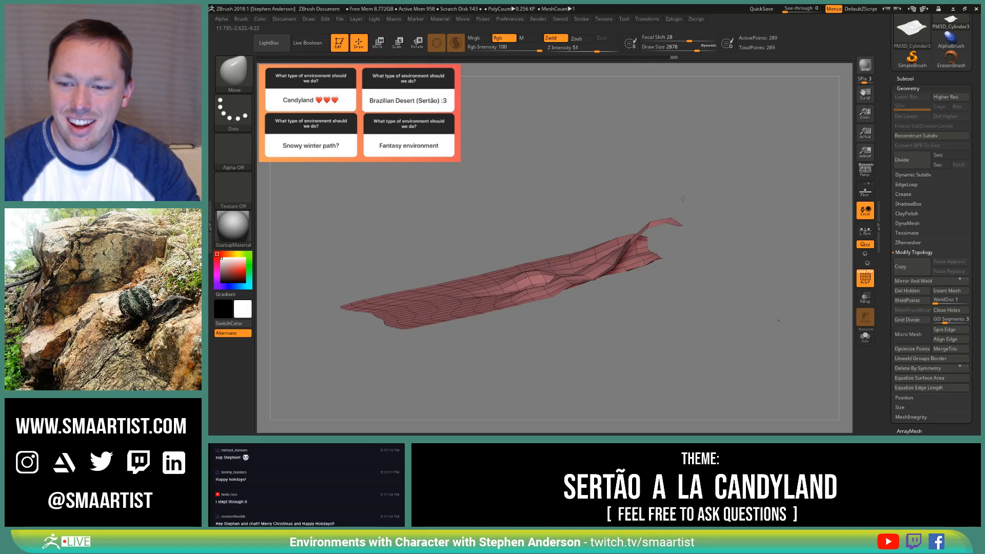
Step: Set the brush's Draw Size to 1787 and check the raised corner's profile from several angles
mouse_move(623, 231)
right_mouse_down()
mouse_move(663, 239)
mouse_move(639, 253)
right_mouse_up()
key("s")
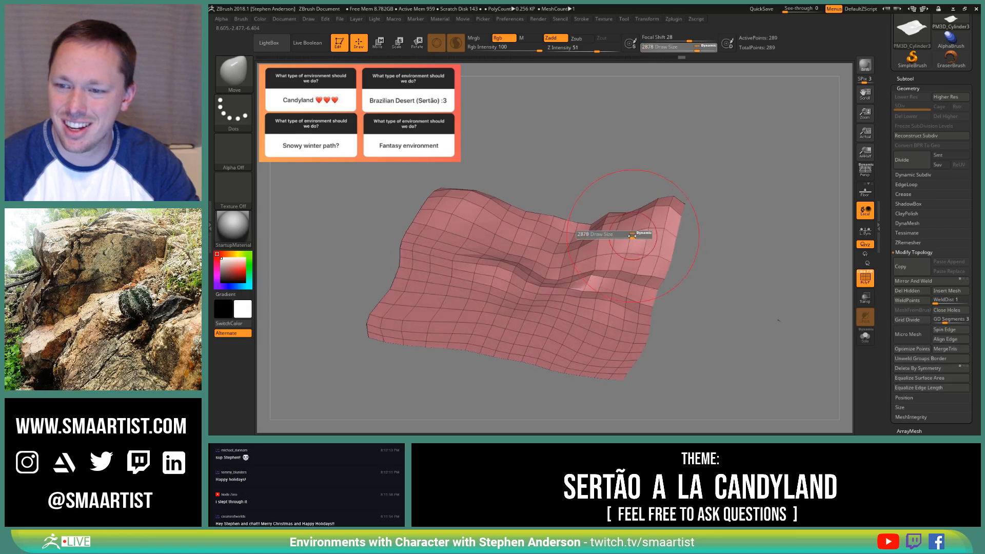
left_click_drag(635, 234, 623, 234)
mouse_move(623, 235)
right_mouse_down()
mouse_move(614, 267)
mouse_move(615, 208)
mouse_move(598, 257)
mouse_move(600, 244)
mouse_move(604, 273)
mouse_move(631, 284)
mouse_move(613, 277)
mouse_move(636, 239)
mouse_move(643, 257)
right_mouse_up()
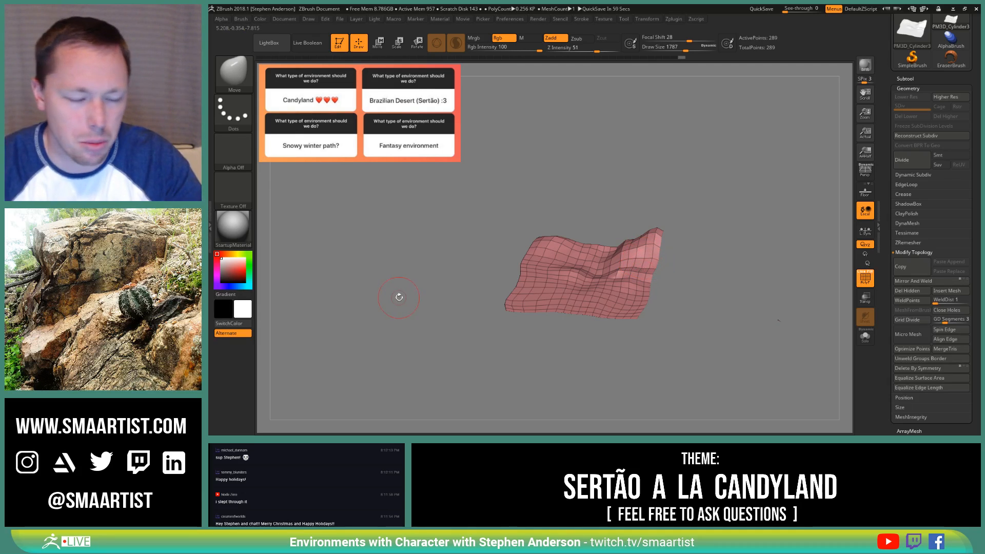
right_click_drag(509, 269, 601, 289)
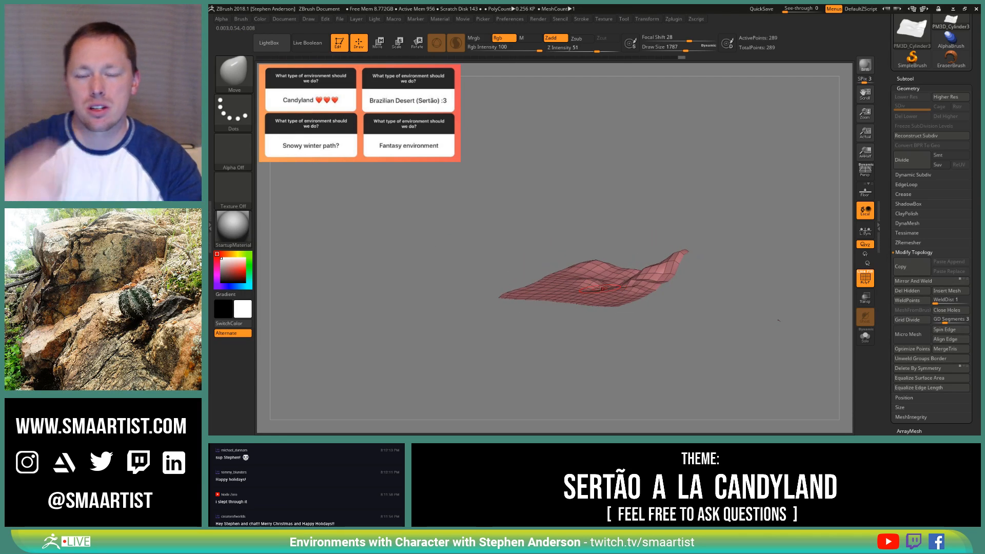
mouse_move(736, 288)
right_mouse_down()
mouse_move(647, 282)
mouse_move(620, 298)
right_mouse_up()
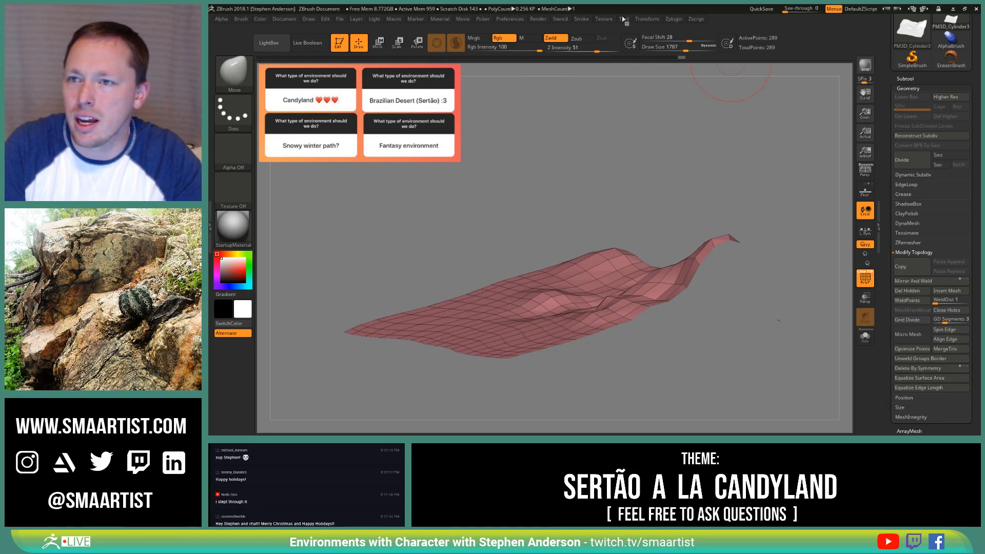
Step: Import the Sertão_Nordestino_01, PeDeMoleque and cocadaDoce_02 reference images as textures
left_click(602, 19)
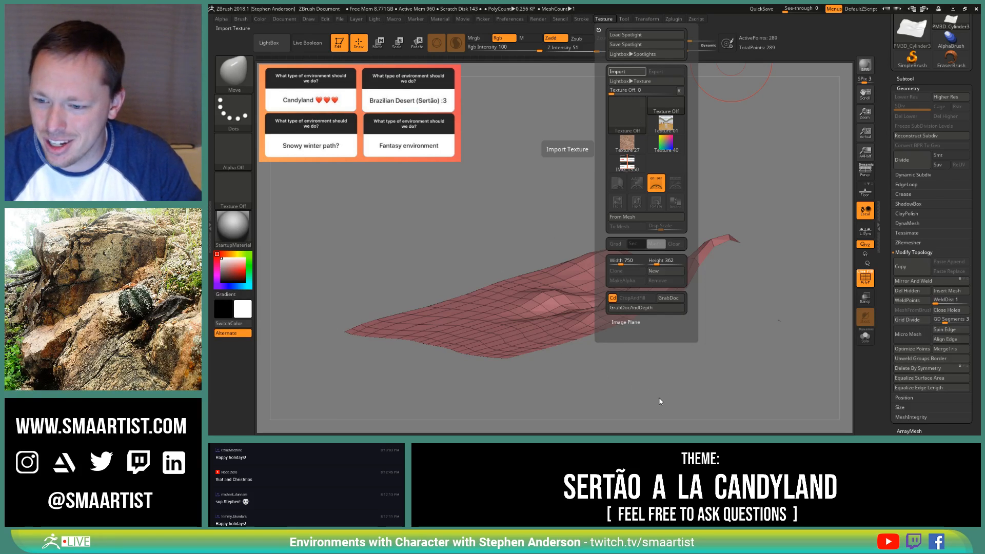
left_click(619, 389)
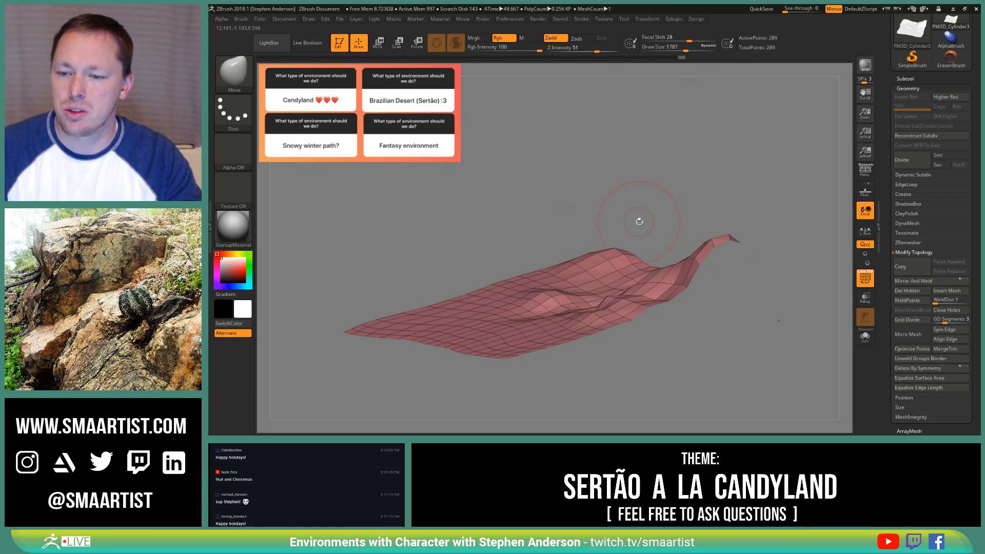
left_click_drag(637, 220, 647, 228)
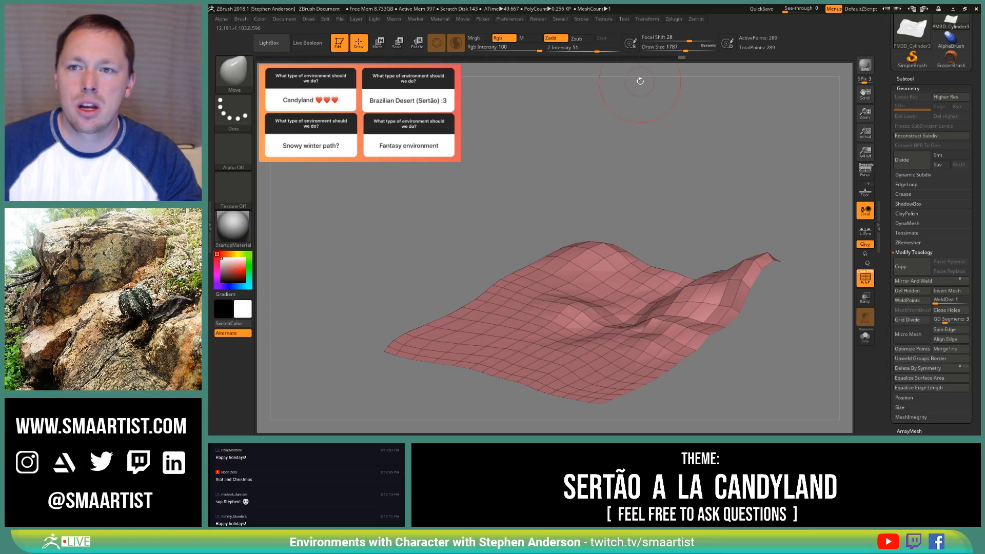
Step: Add the Sertão_Nordestino_01, PeDeMoleque and cocadaDoce_02 textures to Spotlight
left_click(603, 19)
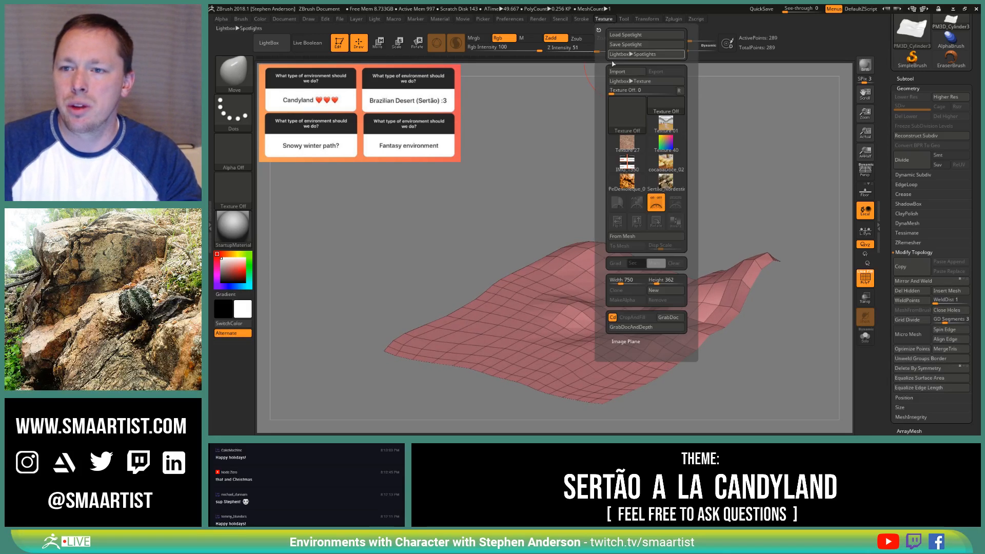
left_click(665, 182)
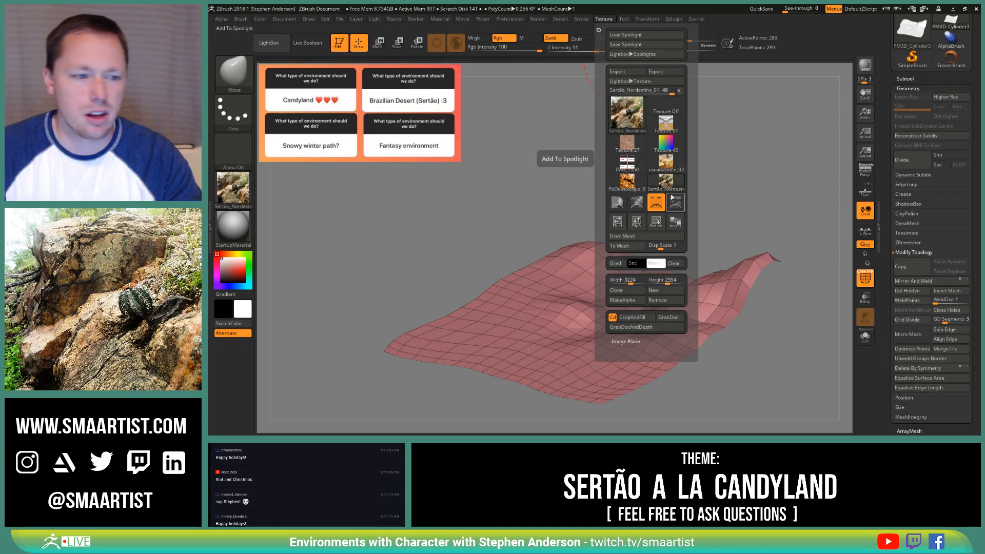
mouse_move(670, 195)
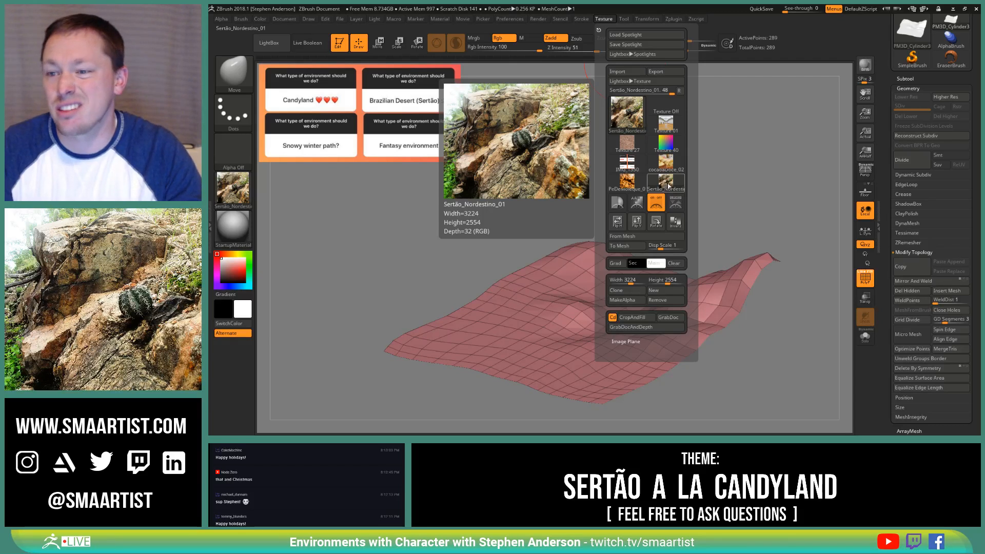
left_click(676, 205)
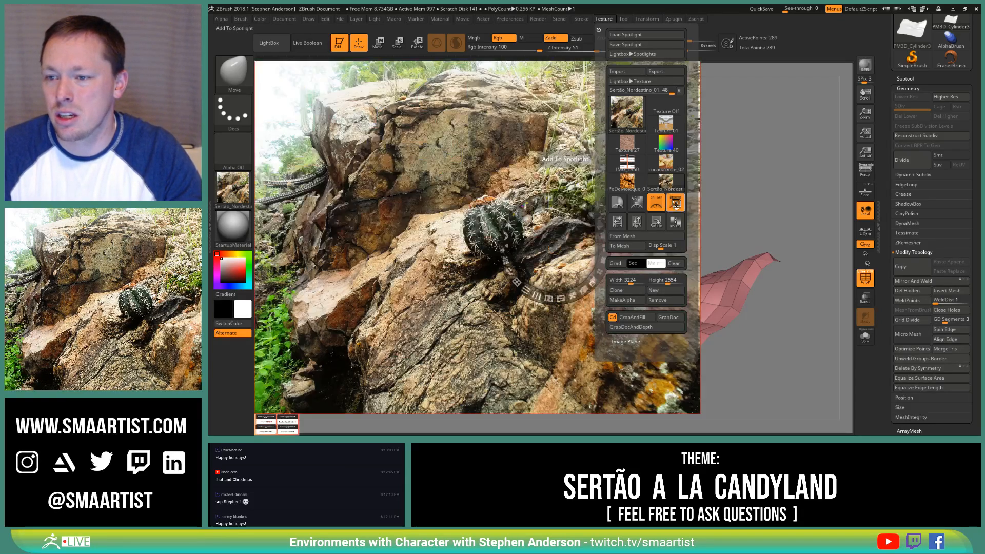
left_click(627, 184)
left_click(676, 204)
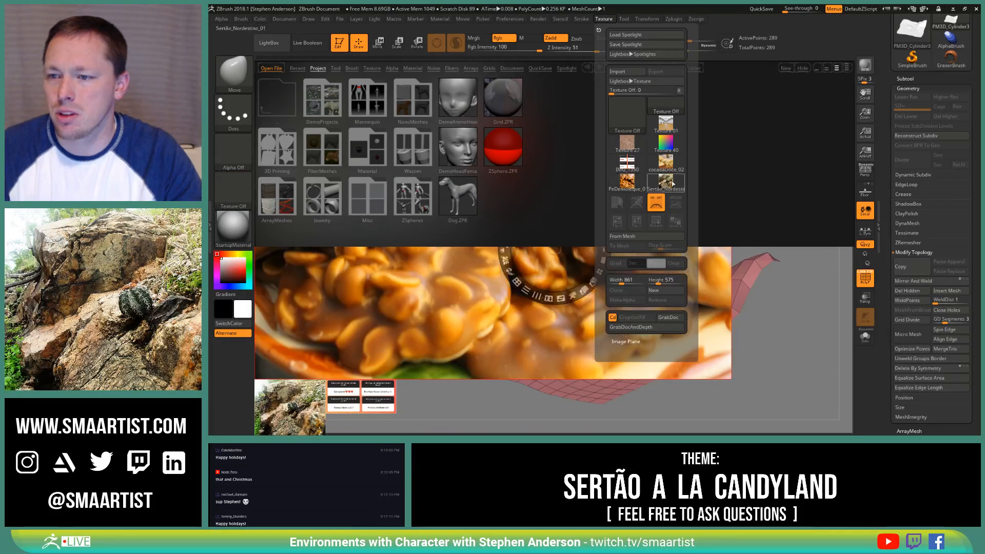
left_click(664, 164)
left_click(676, 204)
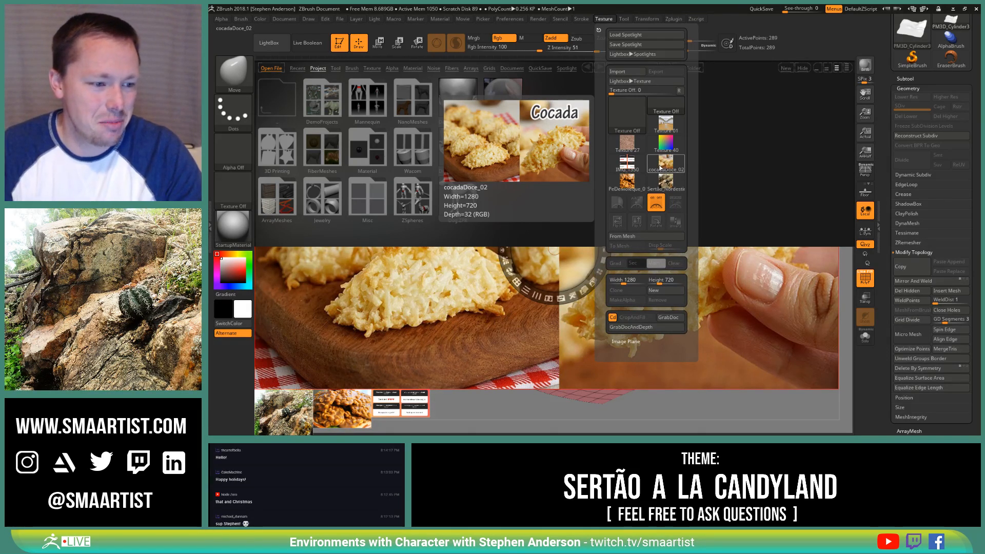
mouse_move(625, 165)
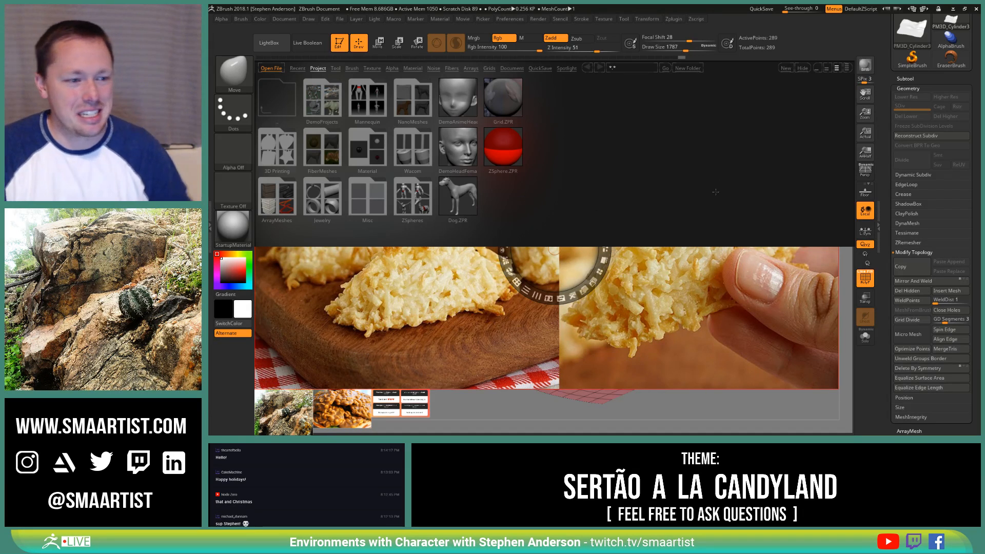
Step: Tile the four Spotlight images into one small stacked column beside the terrain and leave Spotlight editing
left_click(688, 420)
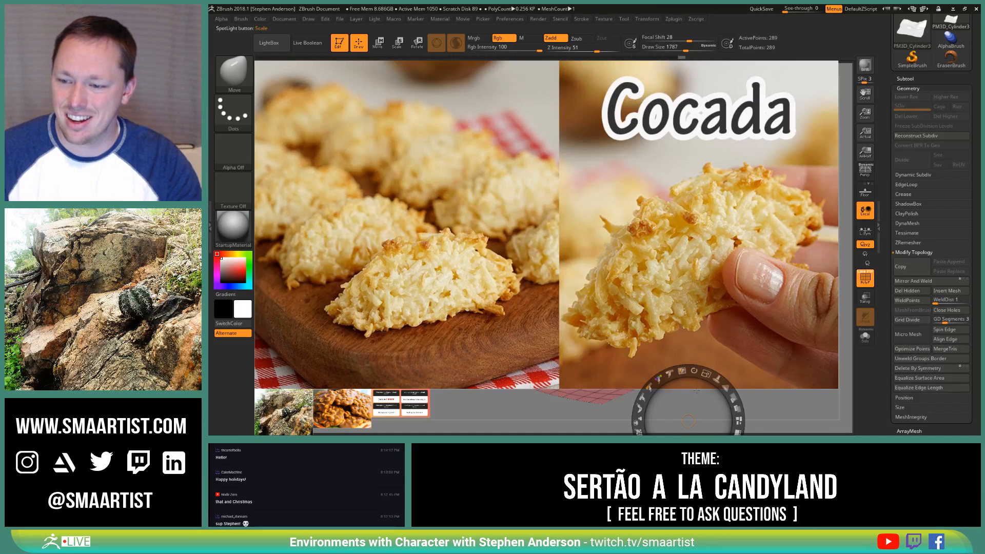
left_click(397, 201)
left_click_drag(413, 154, 345, 149)
left_click(438, 225)
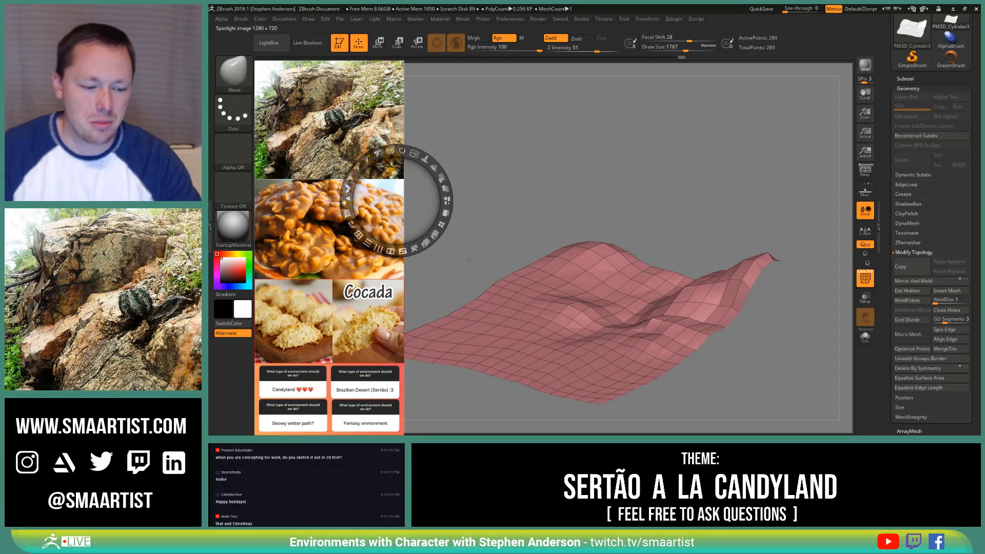
key("z")
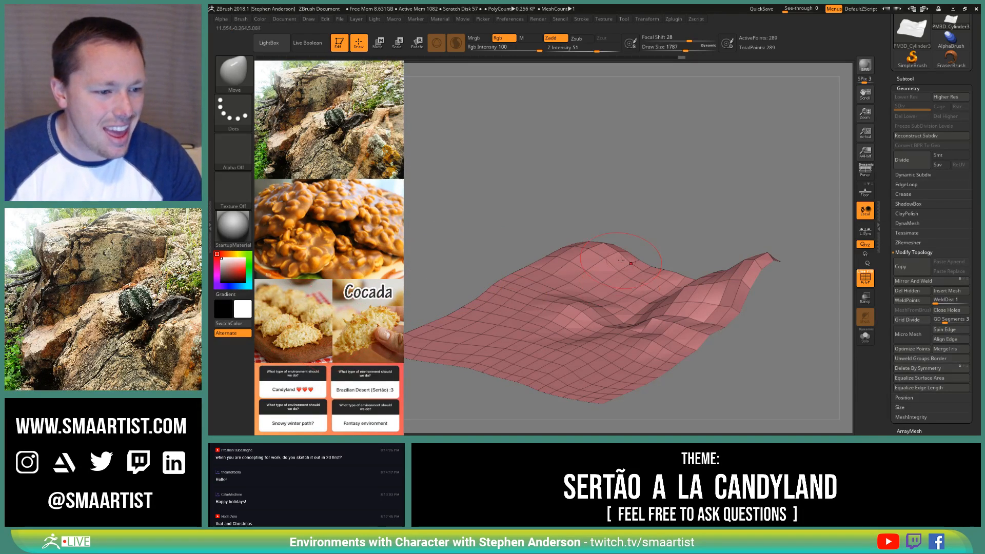
Step: Frame the hills up close and turn off the polyframe display on the terrain
mouse_move(609, 287)
right_mouse_down("alt")
mouse_move(618, 245)
mouse_move(641, 265)
mouse_move(628, 261)
right_mouse_up("alt")
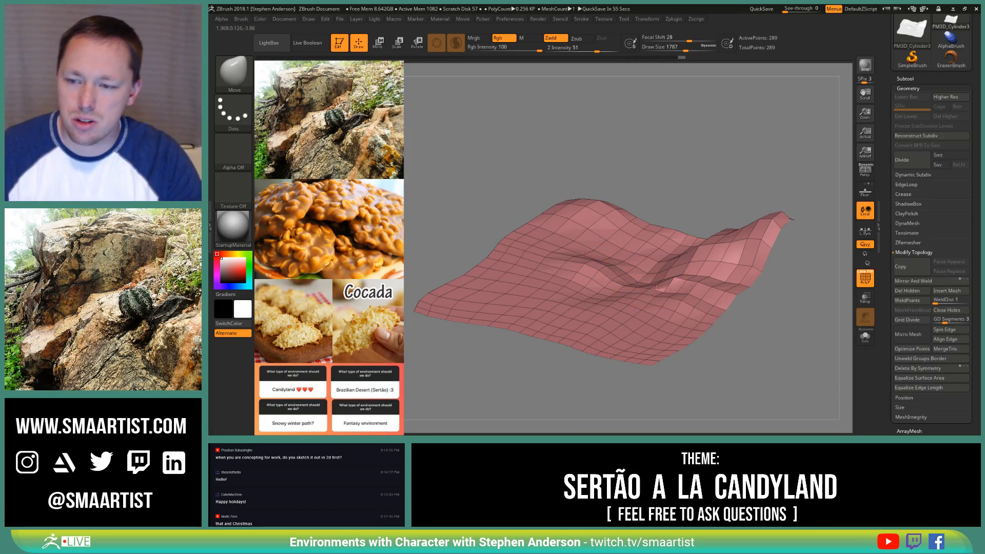
mouse_move(656, 288)
right_mouse_down()
mouse_move(666, 257)
mouse_move(674, 279)
mouse_move(714, 265)
mouse_move(691, 286)
mouse_move(701, 273)
mouse_move(675, 262)
mouse_move(695, 281)
mouse_move(729, 266)
mouse_move(684, 272)
mouse_move(680, 292)
mouse_move(708, 282)
mouse_move(677, 276)
mouse_move(664, 290)
mouse_move(664, 262)
mouse_move(644, 253)
right_mouse_up()
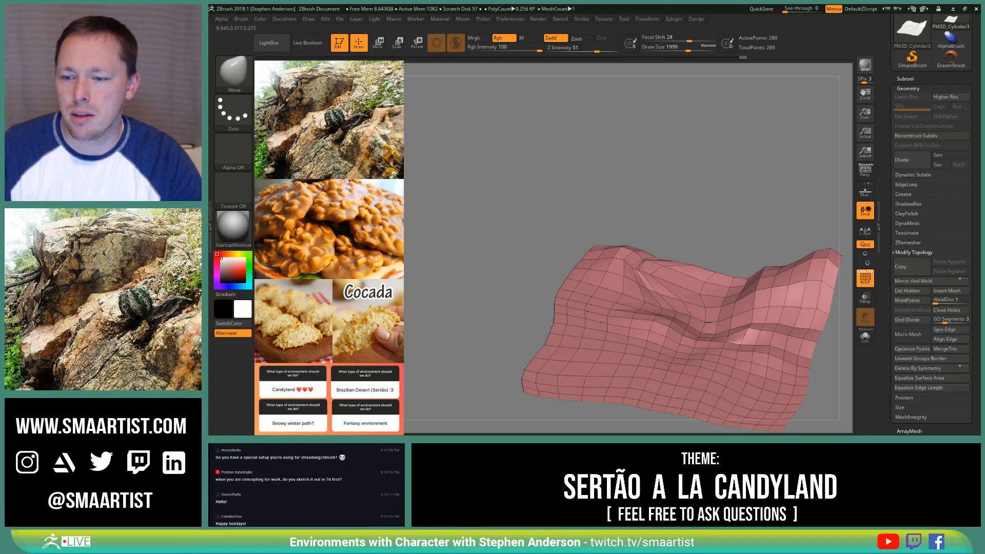
mouse_move(639, 268)
right_mouse_down()
mouse_move(683, 288)
mouse_move(666, 257)
mouse_move(577, 226)
mouse_move(621, 247)
mouse_move(658, 292)
mouse_move(645, 300)
mouse_move(665, 261)
right_mouse_up()
key("shift+f")
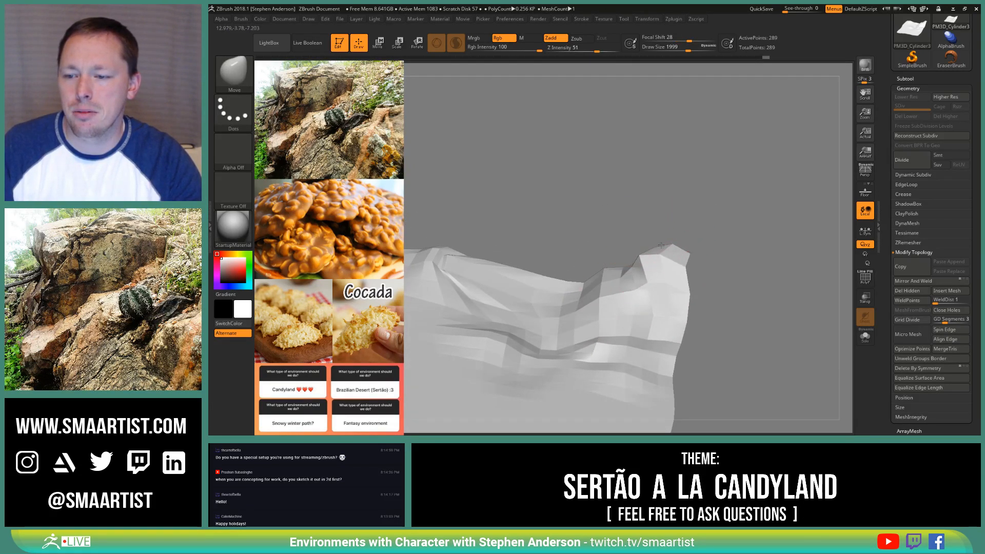
Step: Reduce the Move brush's draw size to 1399 and shape the raised outcrop at the terrain's corner from several angles
mouse_move(637, 242)
right_mouse_down()
mouse_move(654, 258)
mouse_move(612, 248)
mouse_move(605, 258)
right_mouse_up()
key("bracketleft")
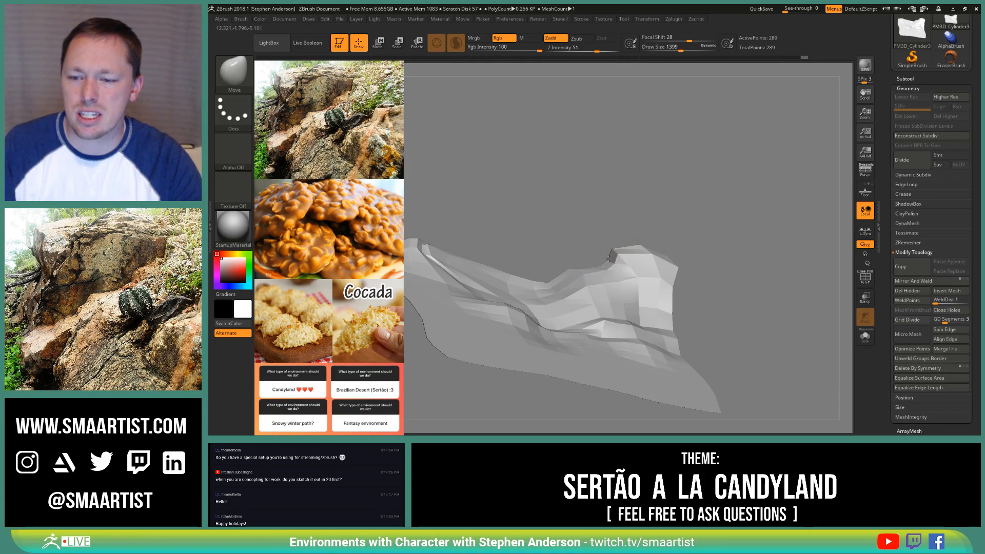
right_click_drag(625, 265, 650, 311)
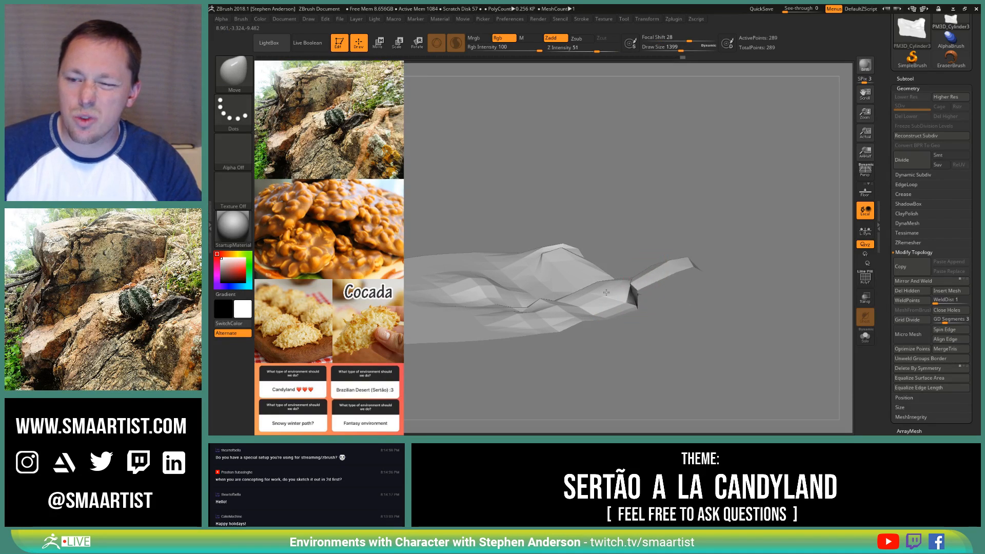
mouse_move(611, 291)
right_mouse_down()
mouse_move(636, 305)
mouse_move(580, 282)
mouse_move(571, 319)
mouse_move(583, 279)
mouse_move(570, 259)
right_mouse_up()
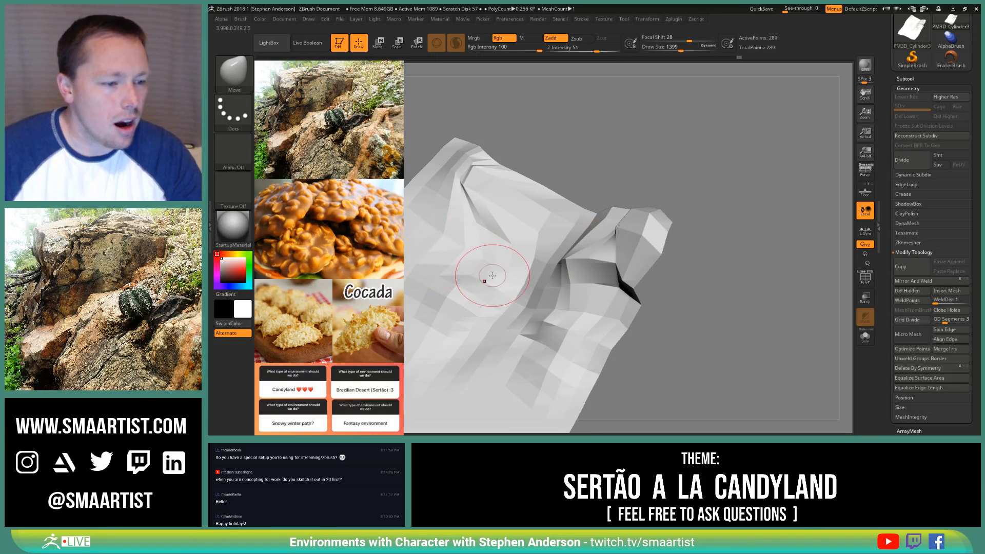
Step: Set the draw size to 1084 and form blockier rock ledges below the corner outcrop with the Move brush
mouse_move(488, 280)
right_mouse_down()
mouse_move(501, 248)
mouse_move(514, 270)
mouse_move(520, 258)
mouse_move(595, 257)
mouse_move(600, 282)
mouse_move(608, 242)
mouse_move(586, 245)
mouse_move(609, 325)
right_mouse_up()
key("s")
left_click_drag(603, 321, 602, 322)
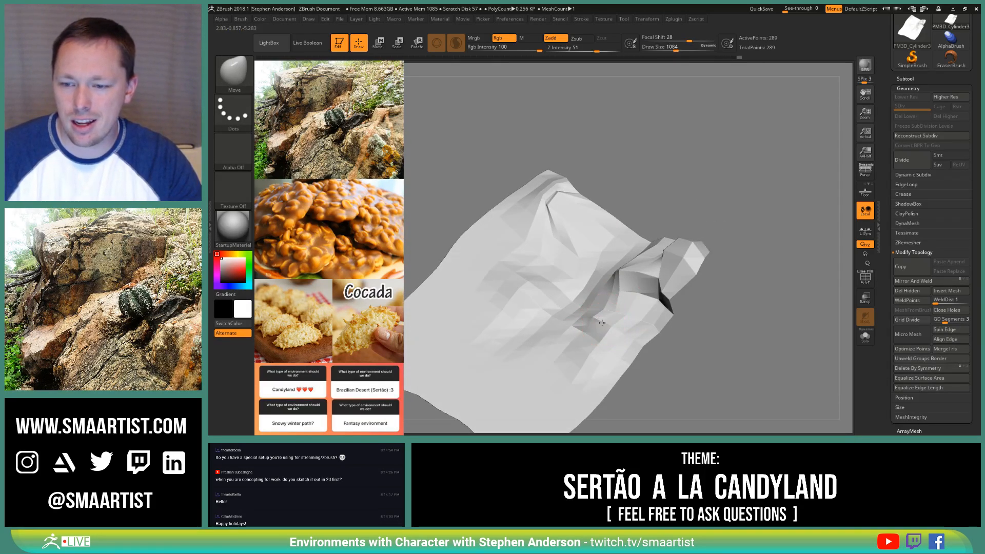
right_click_drag(616, 308, 597, 300)
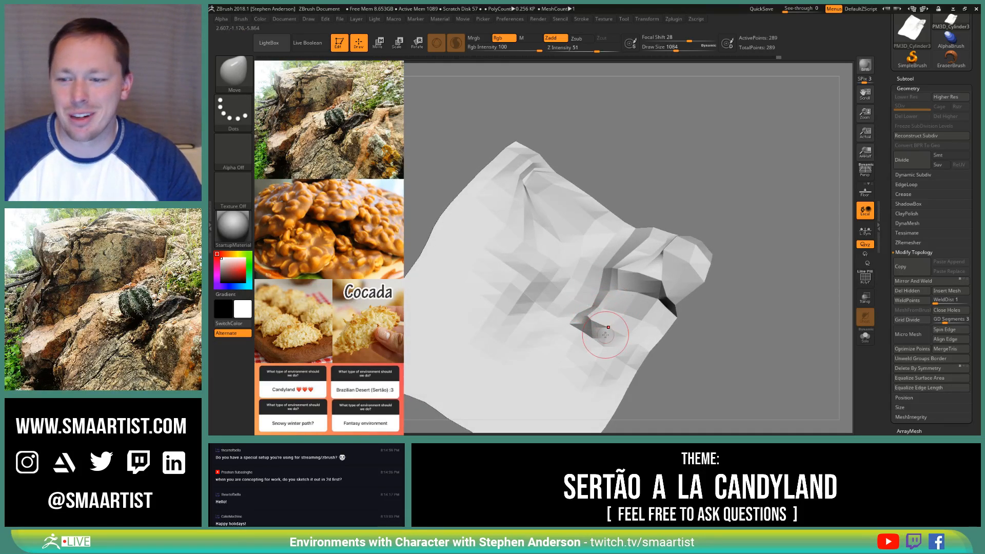
mouse_move(606, 334)
right_mouse_down()
mouse_move(620, 330)
mouse_move(589, 344)
mouse_move(633, 312)
mouse_move(552, 311)
mouse_move(549, 302)
mouse_move(597, 311)
mouse_move(603, 366)
mouse_move(542, 255)
right_mouse_up()
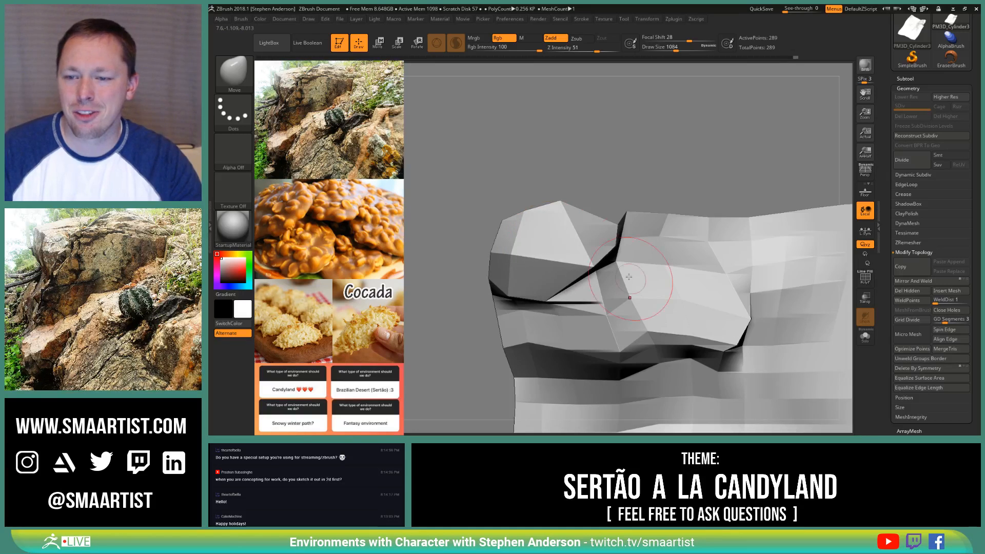
Step: Square off the top rock block by pulling its corners outward, using a draw size of 699 for its lower corner
left_click_drag(558, 205, 626, 211)
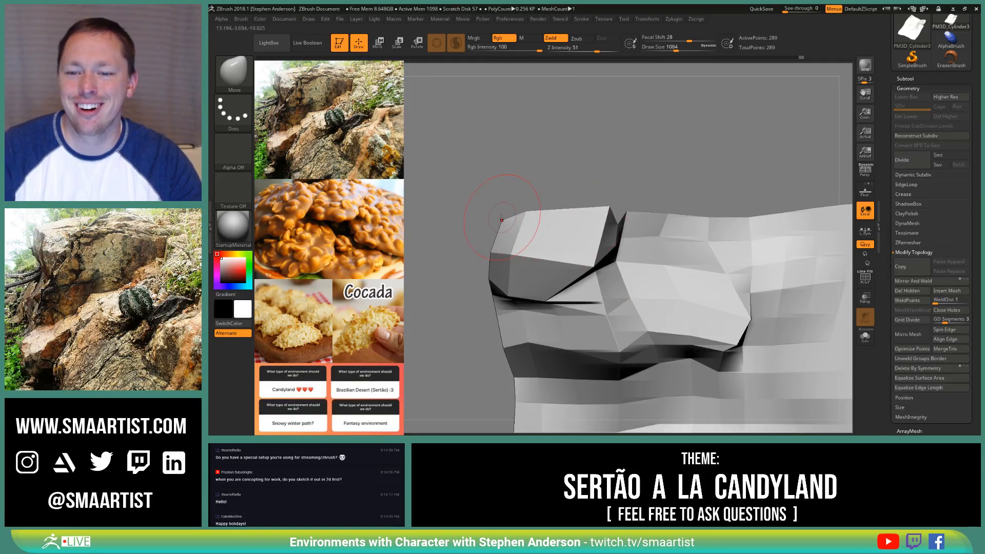
left_click_drag(502, 221, 472, 202)
right_click_drag(600, 231, 523, 251)
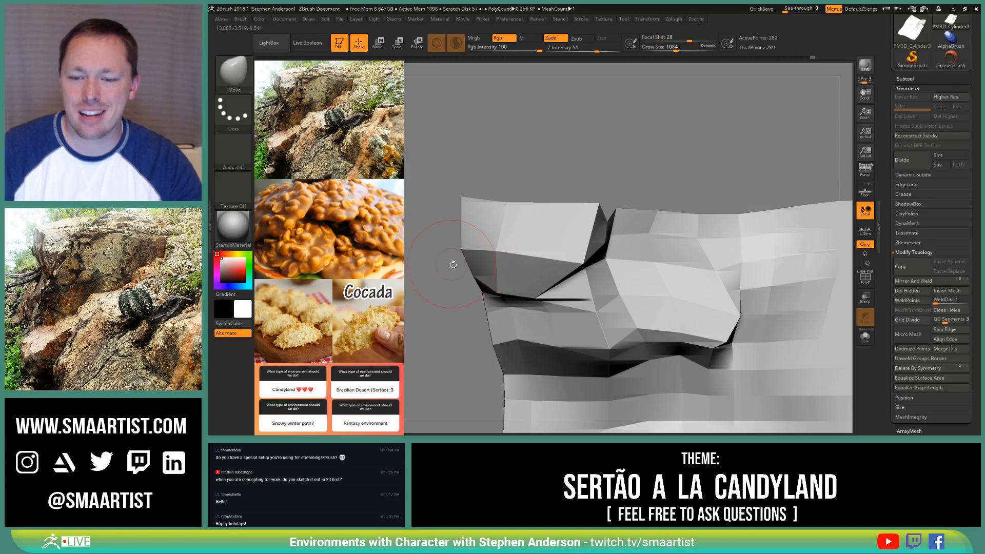
key("s")
left_click_drag(483, 278, 472, 276)
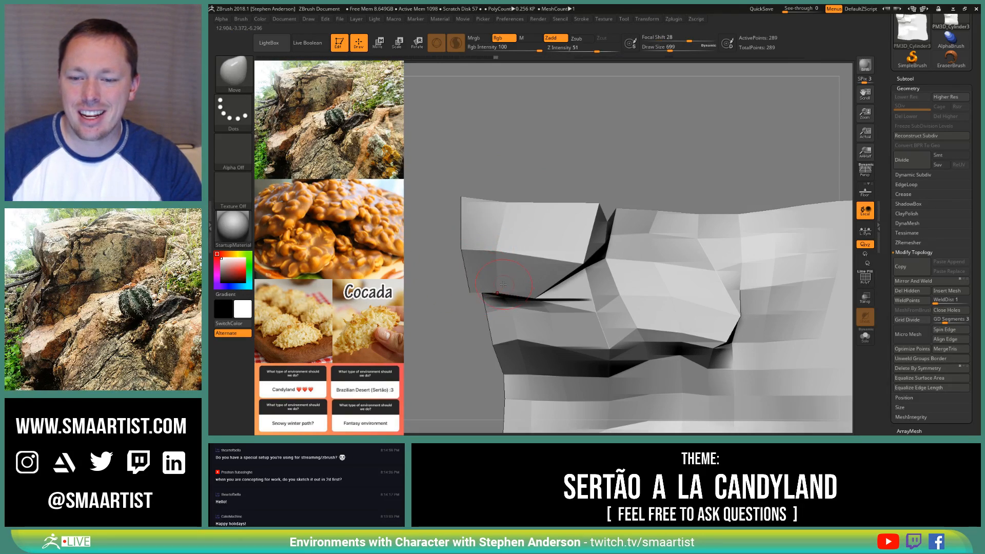
right_click_drag(544, 222, 506, 250)
mouse_move(551, 287)
right_mouse_down("ctrl")
mouse_move(532, 306)
mouse_move(559, 339)
mouse_move(576, 228)
mouse_move(576, 267)
mouse_move(582, 271)
mouse_move(584, 255)
mouse_move(590, 296)
mouse_move(620, 309)
mouse_move(622, 279)
mouse_move(571, 322)
right_mouse_up("ctrl")
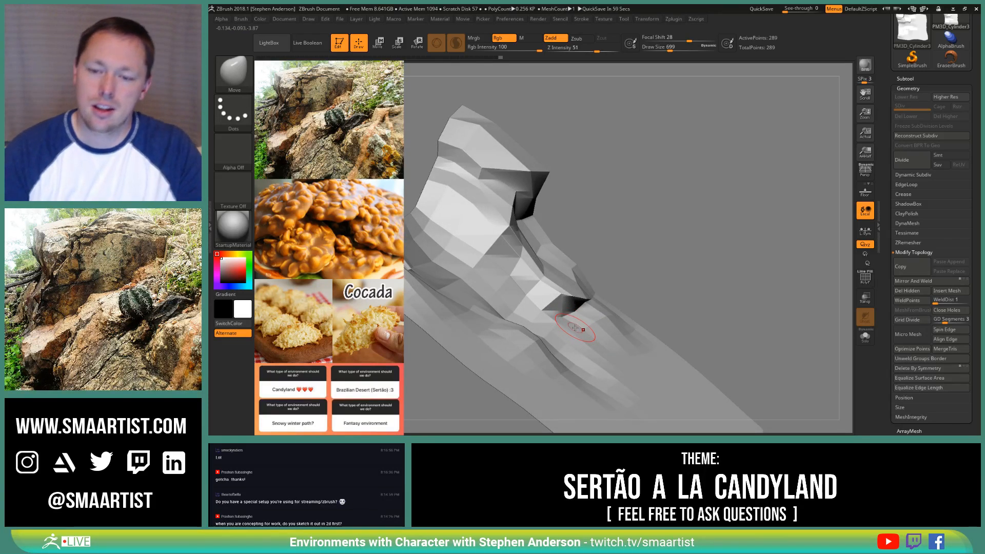
Step: Set the draw size to 252 and work the crease beneath the hill's crest with the Move brush
right_click_drag(575, 327, 507, 210)
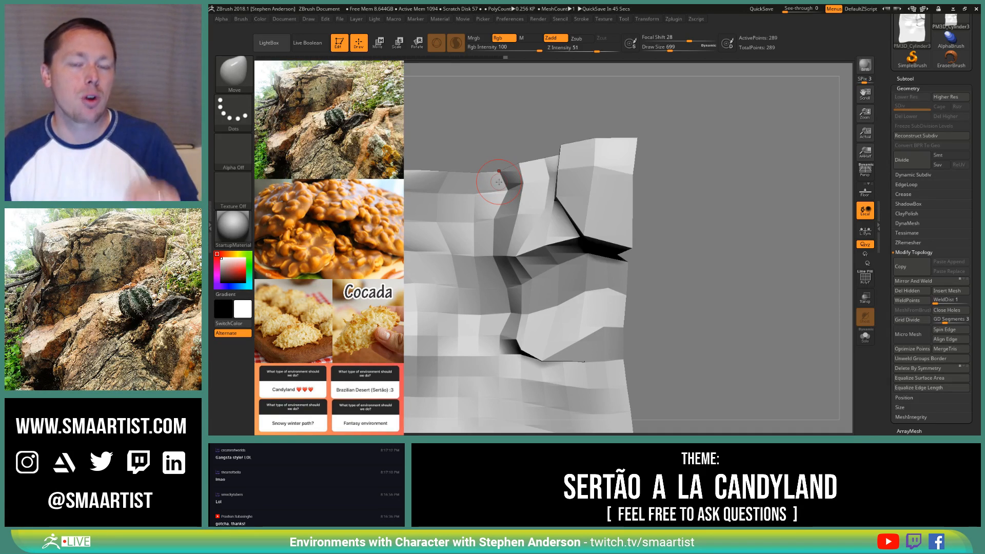
mouse_move(528, 298)
right_mouse_down()
mouse_move(533, 247)
mouse_move(609, 204)
mouse_move(628, 238)
mouse_move(584, 302)
mouse_move(600, 275)
mouse_move(570, 264)
mouse_move(580, 252)
mouse_move(590, 267)
right_mouse_up()
key("s")
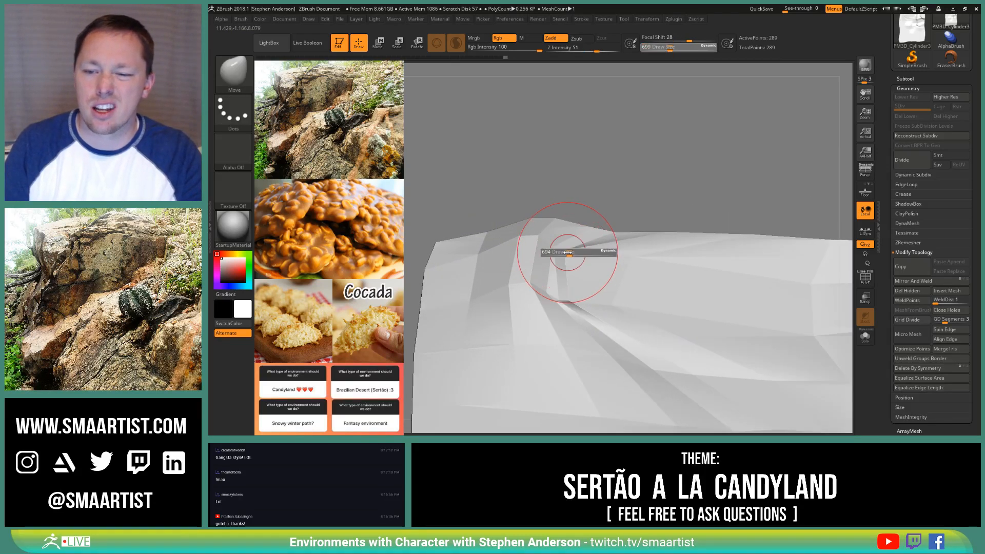
key("s")
left_click_drag(568, 251, 562, 251)
right_click_drag(561, 253, 595, 253)
key("s")
left_click_drag(554, 252, 553, 254)
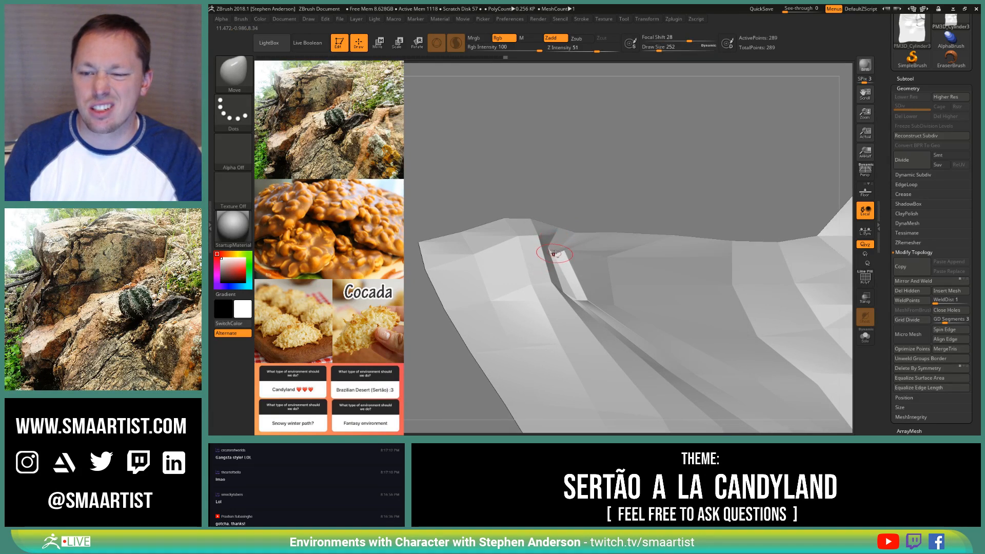
mouse_move(574, 272)
right_mouse_down()
mouse_move(556, 275)
mouse_move(570, 285)
mouse_move(563, 224)
mouse_move(605, 246)
mouse_move(608, 282)
mouse_move(589, 266)
mouse_move(613, 237)
right_mouse_up()
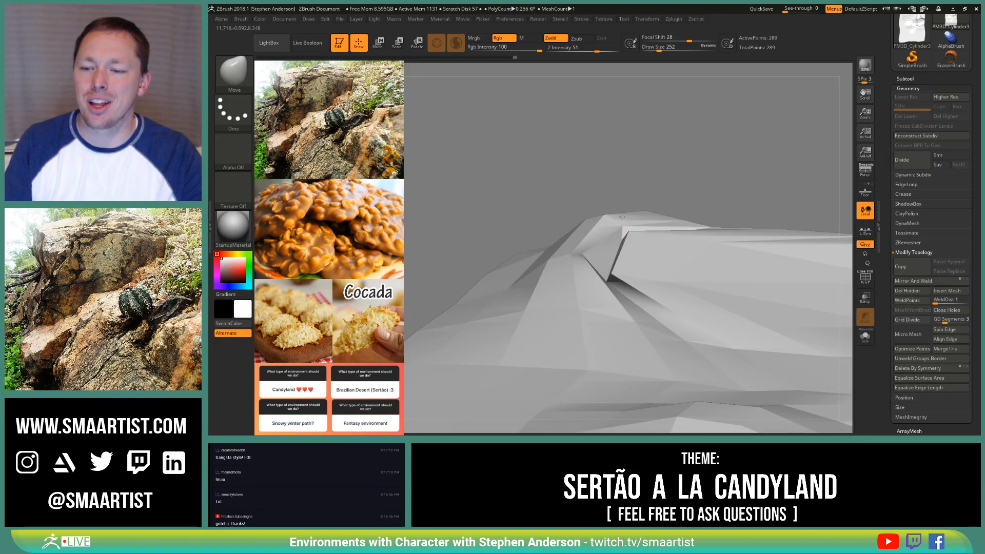
Step: Set the draw size to 4388 and pull the terrain's side edge below the outcrop outward into a broad bulge
mouse_move(557, 246)
right_mouse_down()
mouse_move(660, 275)
mouse_move(660, 298)
mouse_move(691, 260)
mouse_move(680, 284)
mouse_move(655, 273)
right_mouse_up()
key("s")
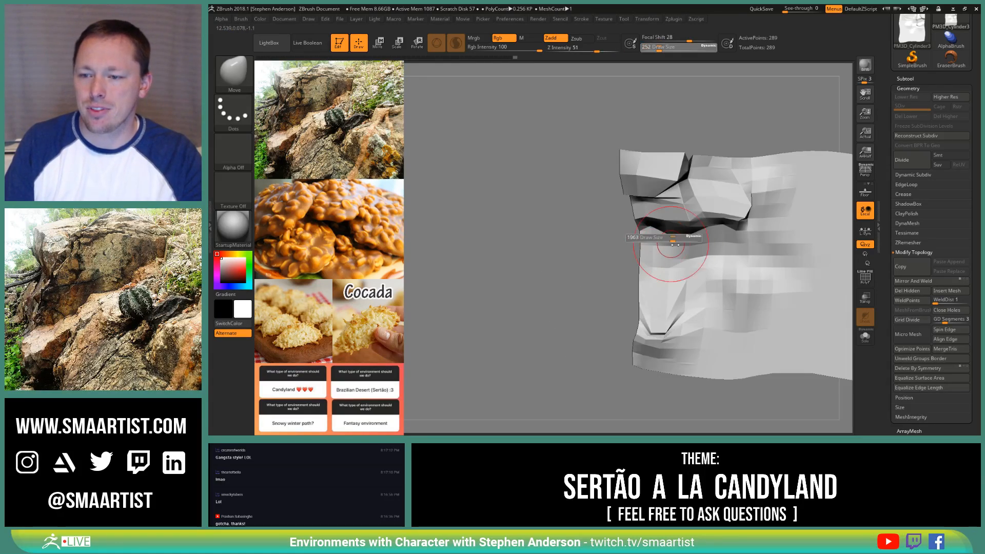
mouse_move(675, 245)
left_mouse_down()
mouse_move(697, 246)
mouse_move(534, 239)
left_mouse_up()
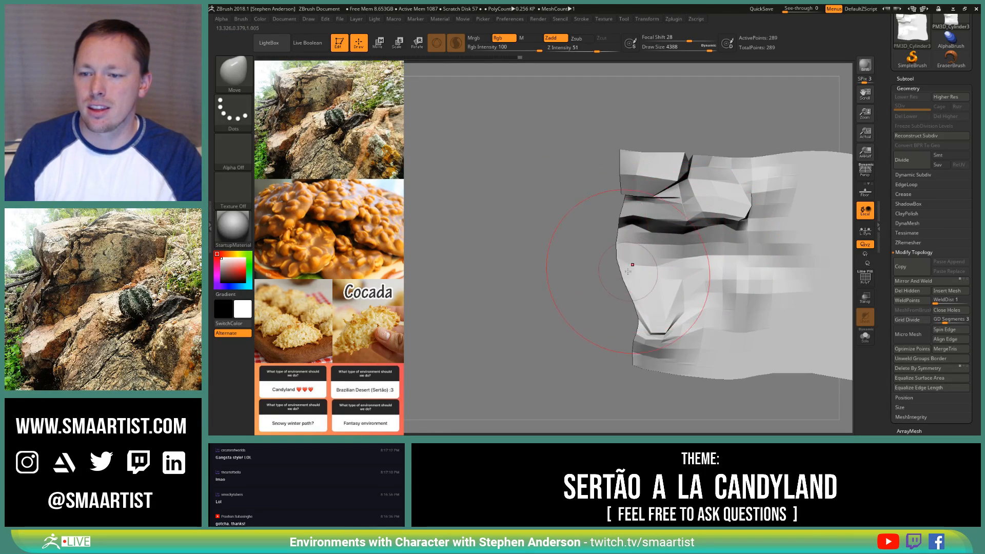
left_click_drag(627, 271, 565, 286)
left_click_drag(627, 350, 491, 341)
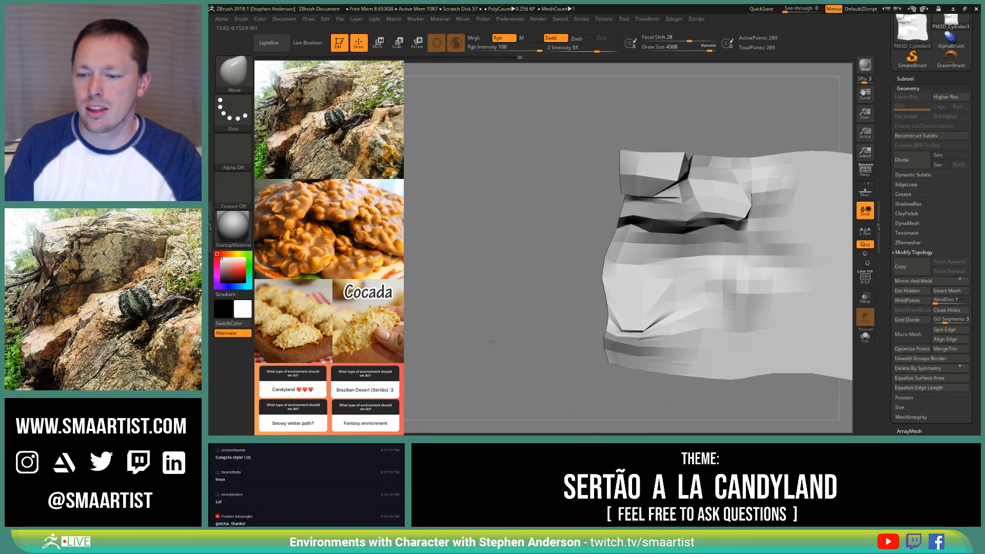
left_click_drag(606, 300, 576, 300)
Step: Set the draw size to 2749 and pull the side edge of the upper rock blocks outward
key("s")
left_click_drag(635, 199, 605, 194)
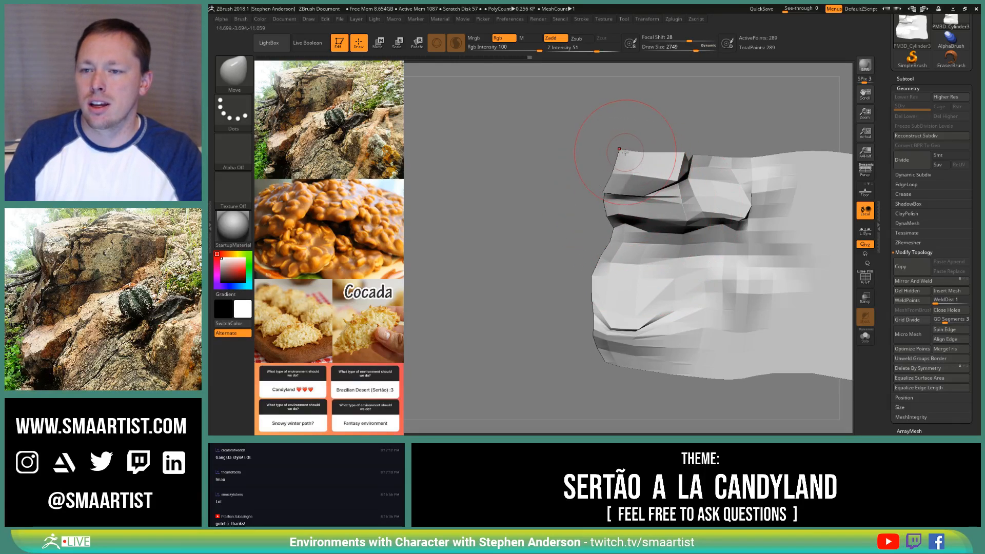
left_click_drag(624, 152, 604, 150)
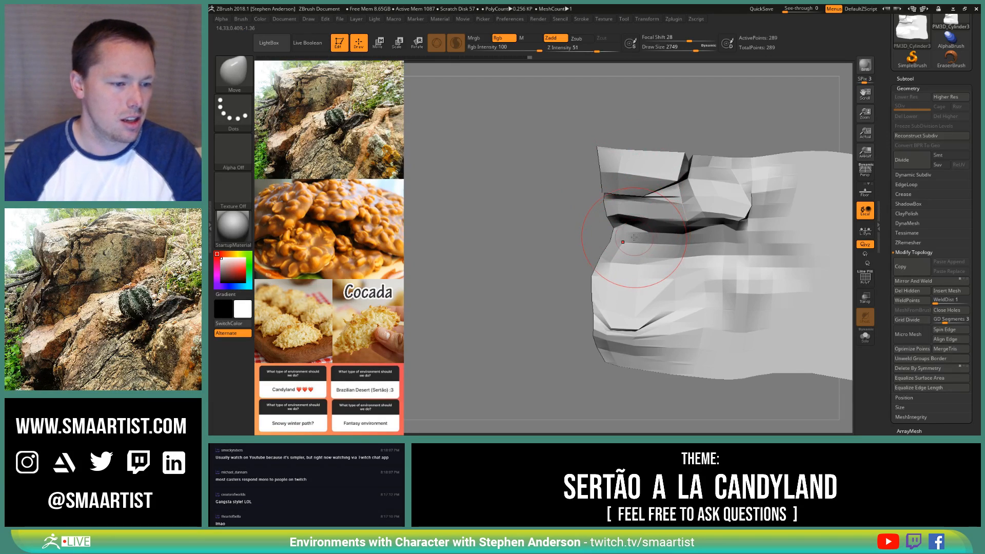
Step: Inspect the terrain's profile from several sides and check its topology with the polyframe display
mouse_move(586, 270)
left_mouse_down()
mouse_move(677, 269)
mouse_move(655, 253)
mouse_move(641, 281)
left_mouse_up()
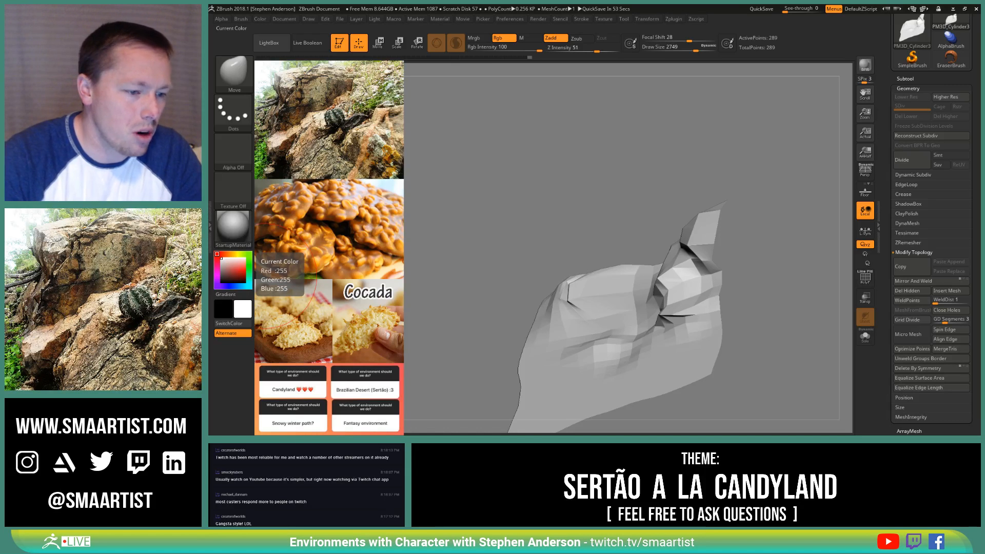
mouse_move(590, 221)
left_mouse_down()
mouse_move(603, 199)
mouse_move(611, 216)
mouse_move(630, 212)
left_mouse_up()
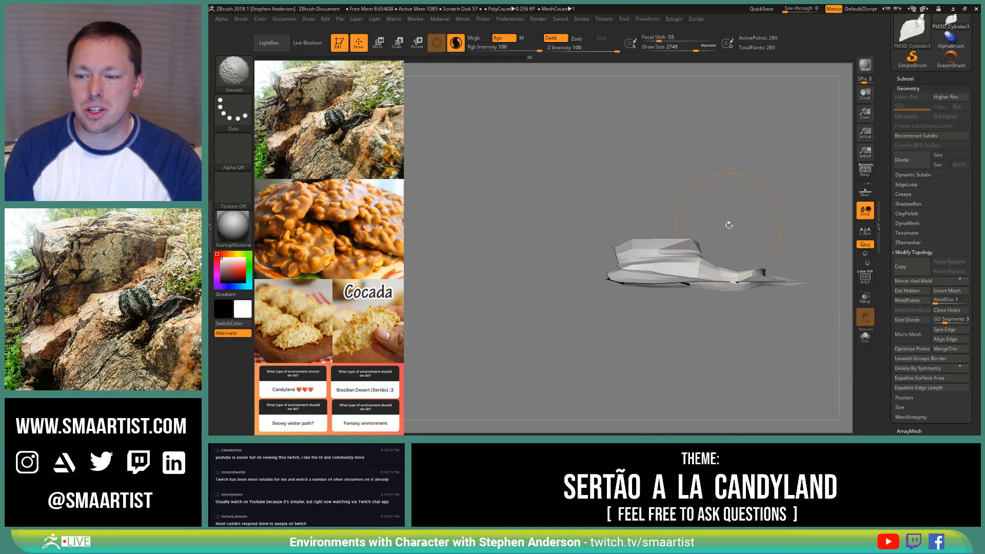
mouse_move(727, 222)
left_mouse_down()
mouse_move(701, 225)
mouse_move(706, 257)
left_mouse_up()
key("shift+f")
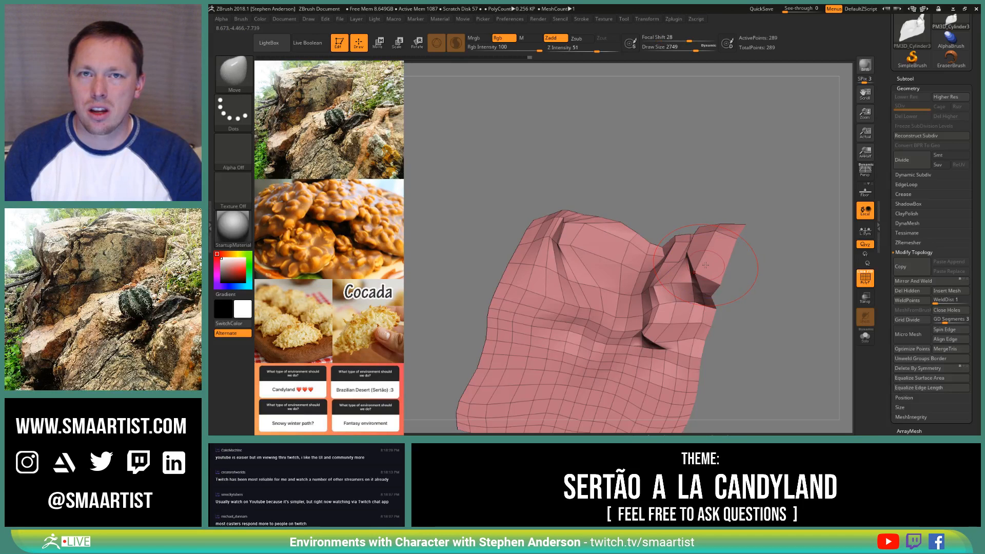
key("shift+f")
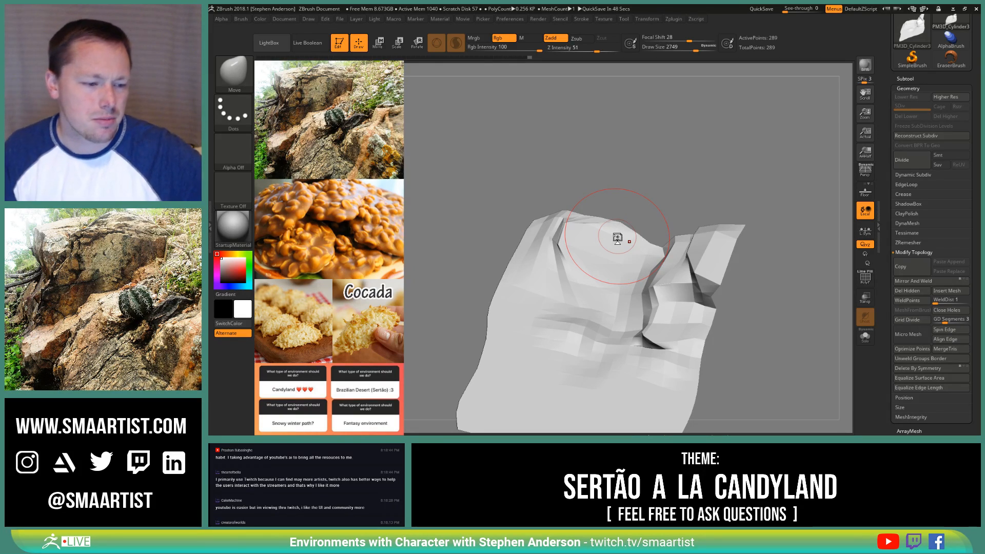
Step: Set the draw size to 3766 and pull the terrain's side edge opposite the outcrop outward, including its back corner
mouse_move(623, 288)
right_mouse_down()
mouse_move(646, 271)
mouse_move(675, 306)
right_mouse_up()
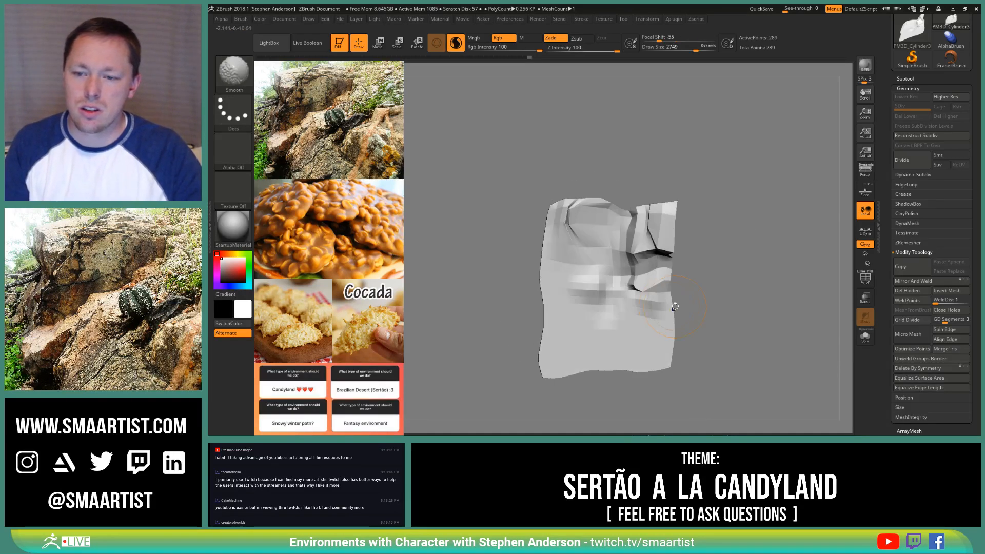
key("s")
mouse_move(545, 312)
left_mouse_down()
mouse_move(556, 312)
mouse_move(533, 318)
mouse_move(518, 284)
left_mouse_up()
left_click_drag(545, 239, 538, 238)
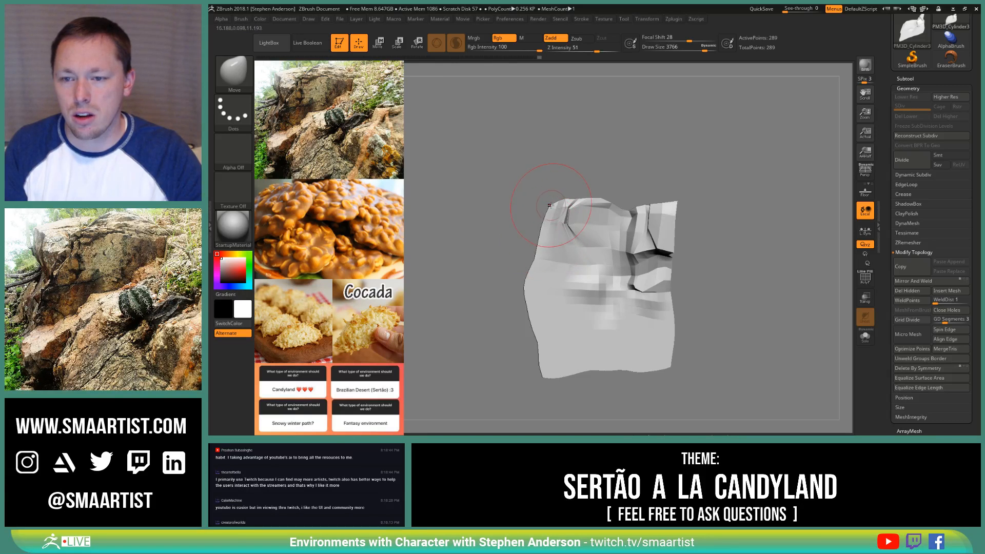
left_click_drag(550, 205, 522, 204)
left_click_drag(538, 244, 508, 252)
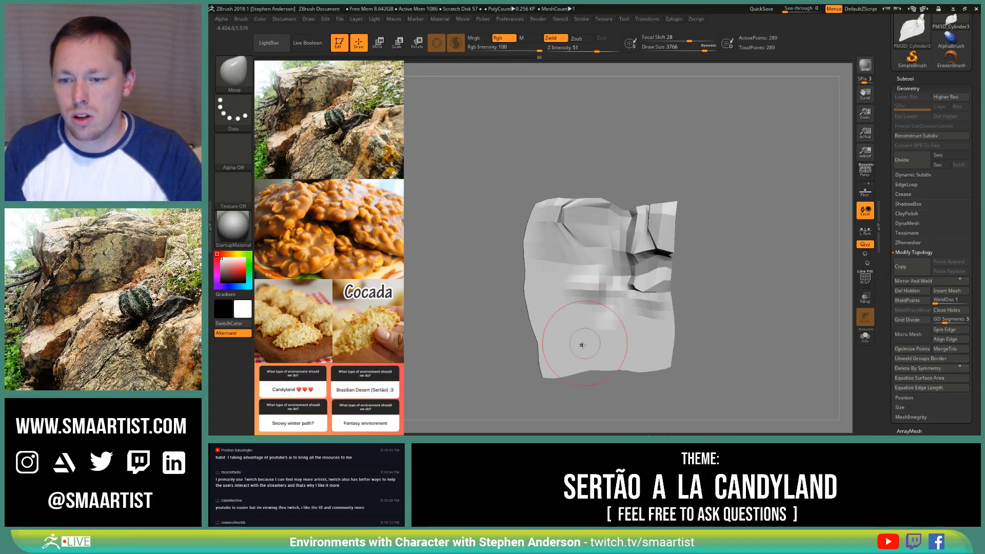
Step: Extend both front corners and the front edge of the terrain outward to even out its outline
left_click_drag(541, 363, 508, 381)
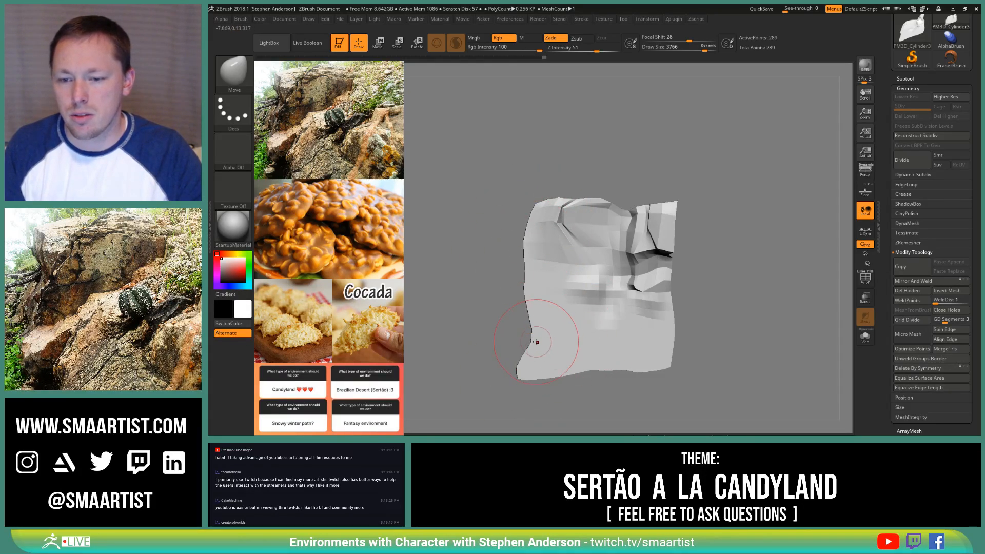
left_click_drag(537, 340, 518, 342)
left_click_drag(590, 364, 576, 381)
mouse_move(636, 368)
left_mouse_down()
mouse_move(637, 380)
mouse_move(616, 382)
mouse_move(676, 378)
left_mouse_up()
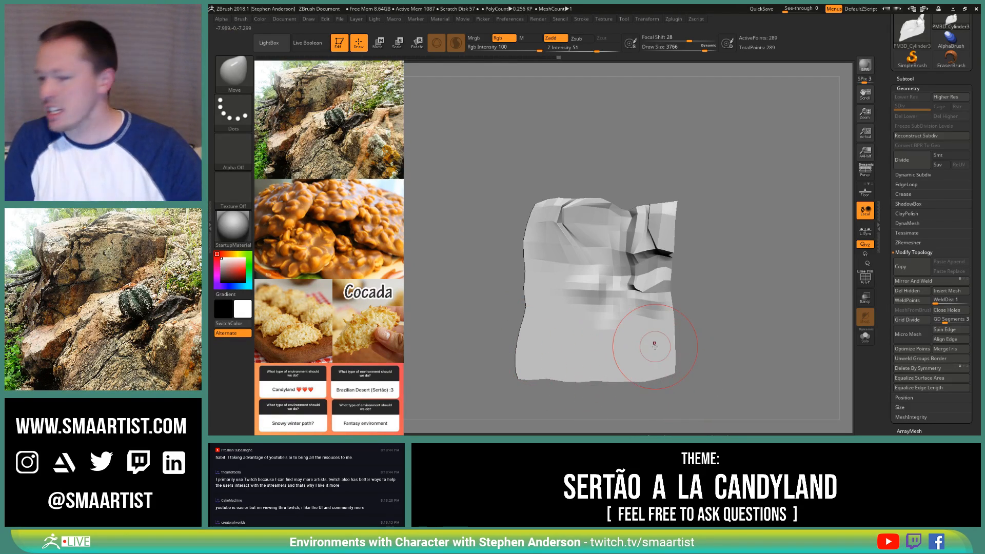
Step: Set the draw size to 1619, turn on the polyframe display and frame the rocky outcrop
mouse_move(601, 303)
right_mouse_down()
mouse_move(590, 235)
mouse_move(628, 264)
mouse_move(636, 259)
mouse_move(641, 293)
mouse_move(623, 255)
mouse_move(638, 286)
mouse_move(686, 327)
mouse_move(693, 293)
right_mouse_up()
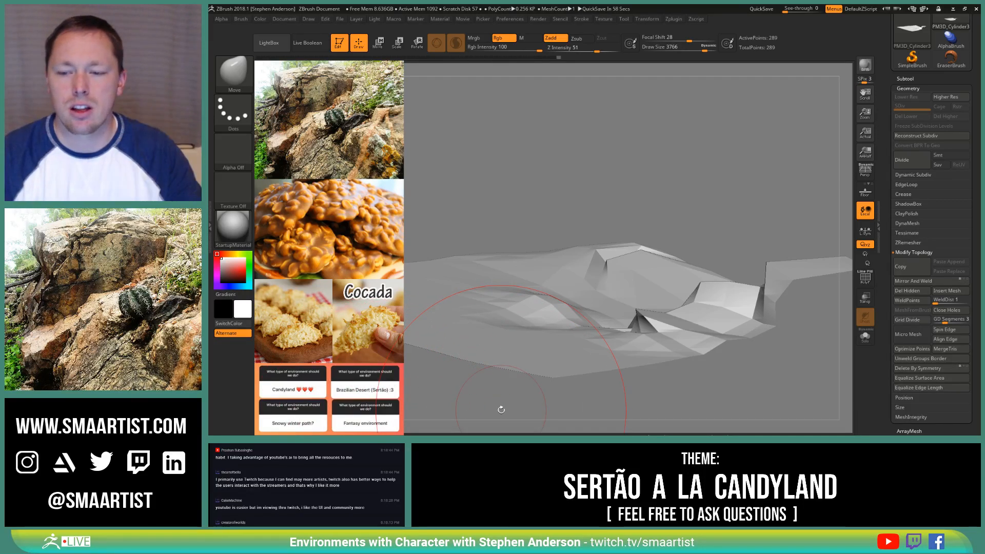
key("s")
left_click_drag(567, 277, 545, 276)
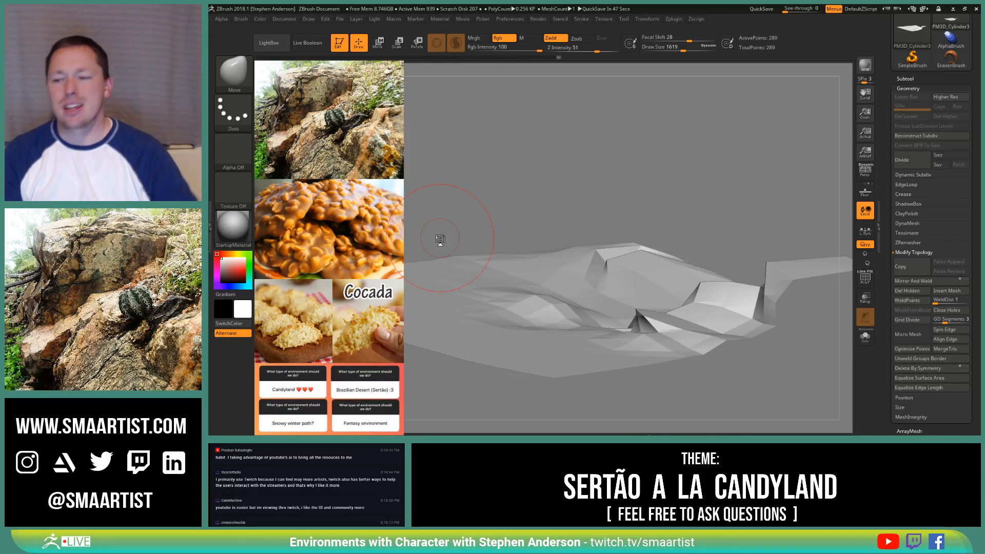
right_click_drag(687, 274, 638, 322)
key("shift+f")
right_click_drag(636, 322, 635, 322)
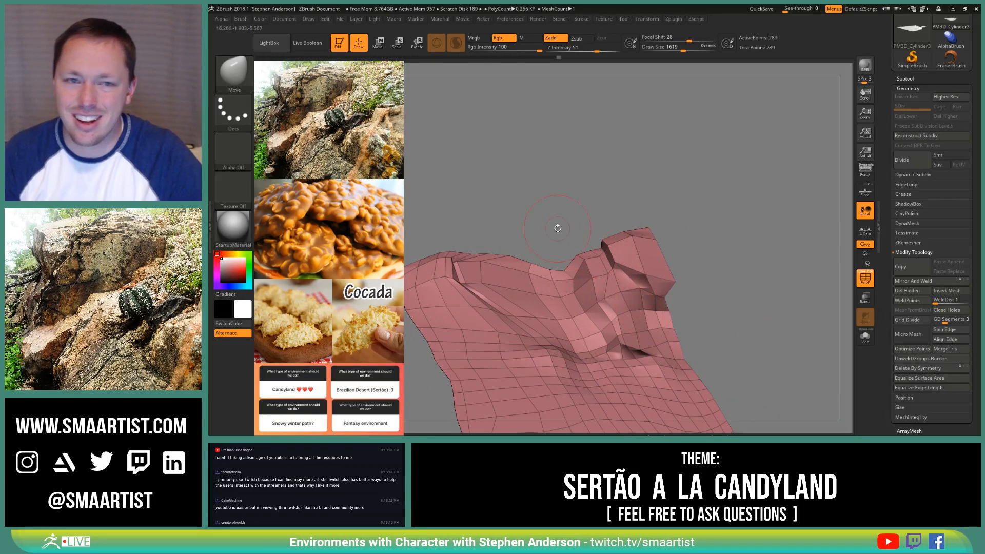
Step: Choose MaskLasso as the masking brush
key("ctrl")
left_click(230, 67, "ctrl")
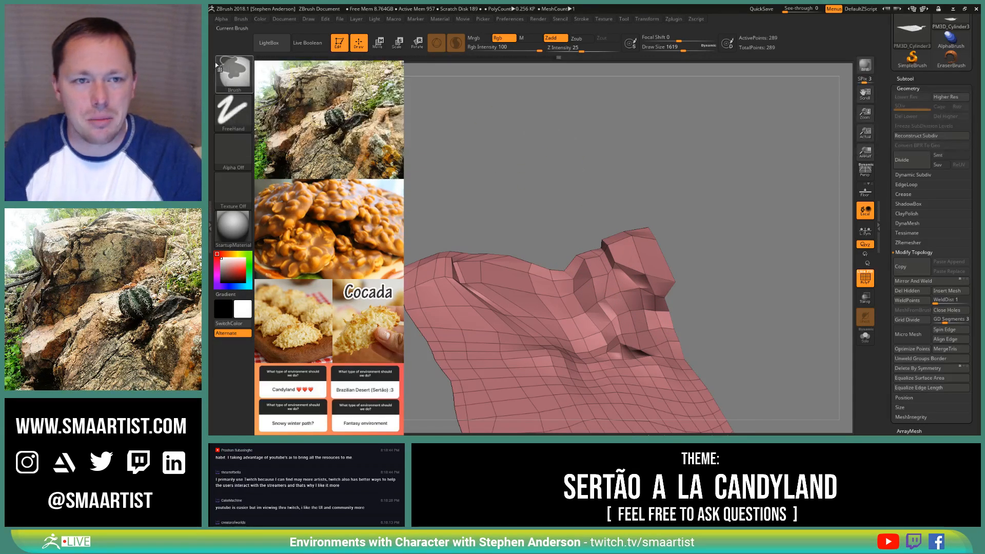
left_click(231, 69, "ctrl")
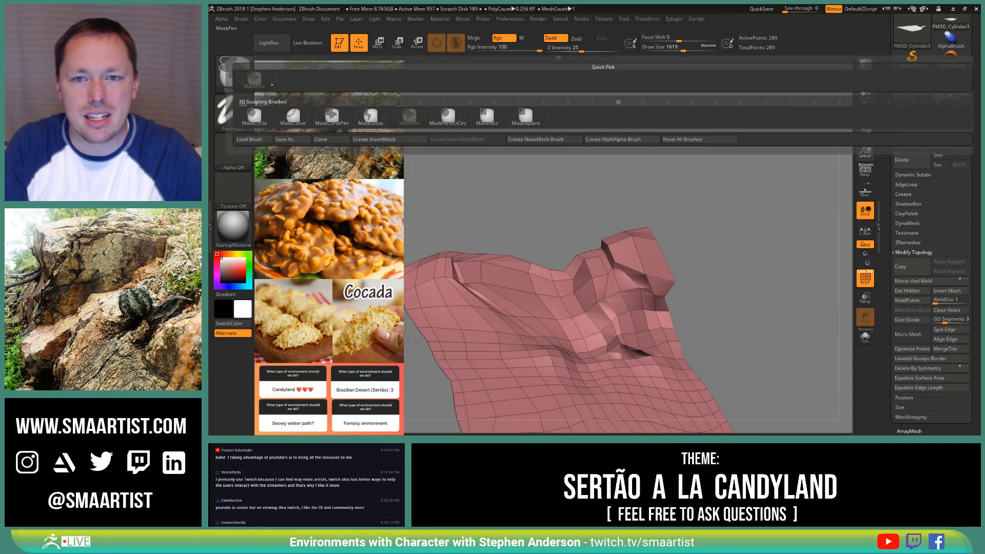
left_click(374, 119, "ctrl")
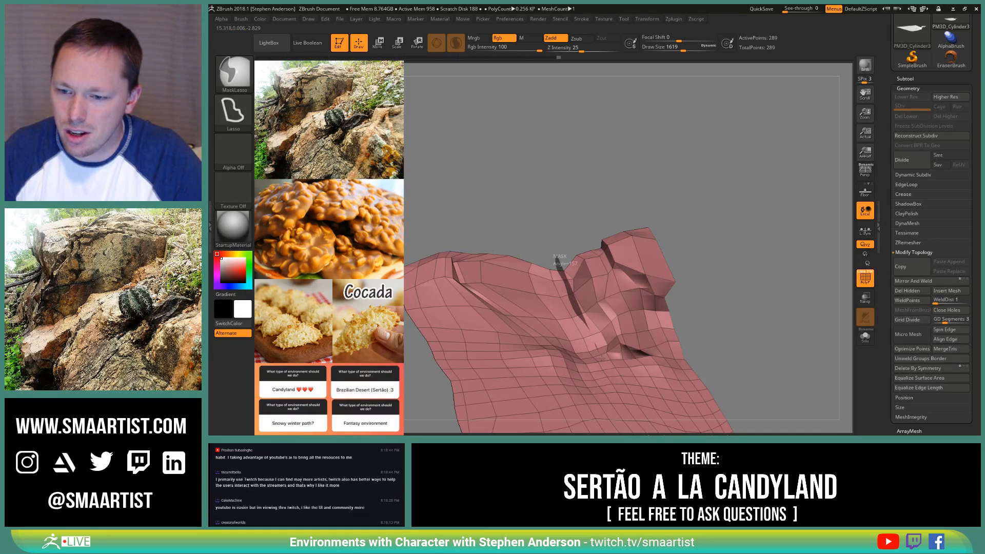
Step: Lasso-mask the rocky corner outcrop, invert the mask so only the outcrop is editable, and activate the Move gizmo
mouse_move(601, 358)
left_mouse_down("ctrl")
mouse_move(682, 366)
mouse_move(692, 237)
mouse_move(616, 186)
left_mouse_up("ctrl")
left_click(730, 290, "ctrl")
left_click_drag(764, 314, 752, 279)
key("w")
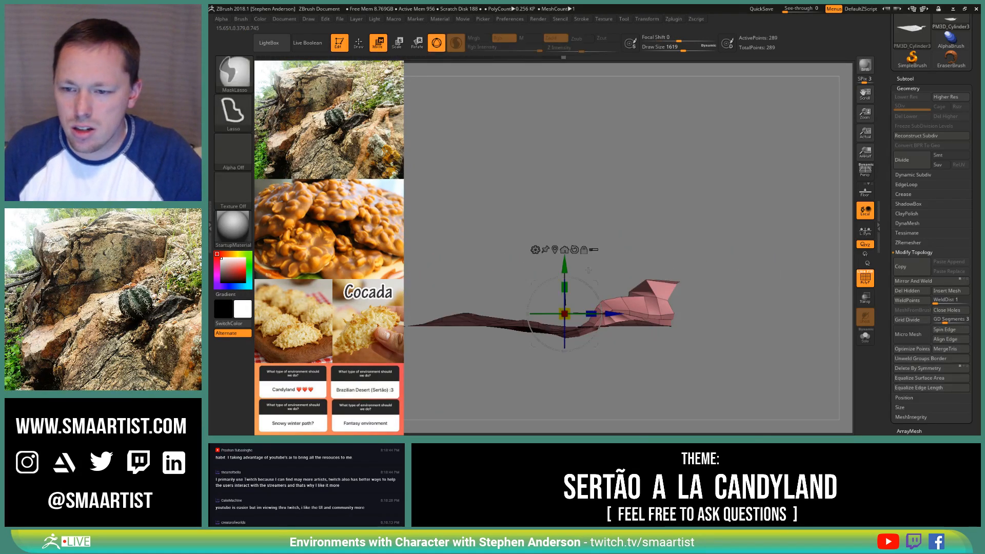
Step: Extrude the unmasked rocky corner outcrop upward with the Move gizmo, clear the mask and return to Draw mode
mouse_move(588, 269)
left_mouse_down()
mouse_move(744, 288)
mouse_move(734, 284)
left_mouse_up()
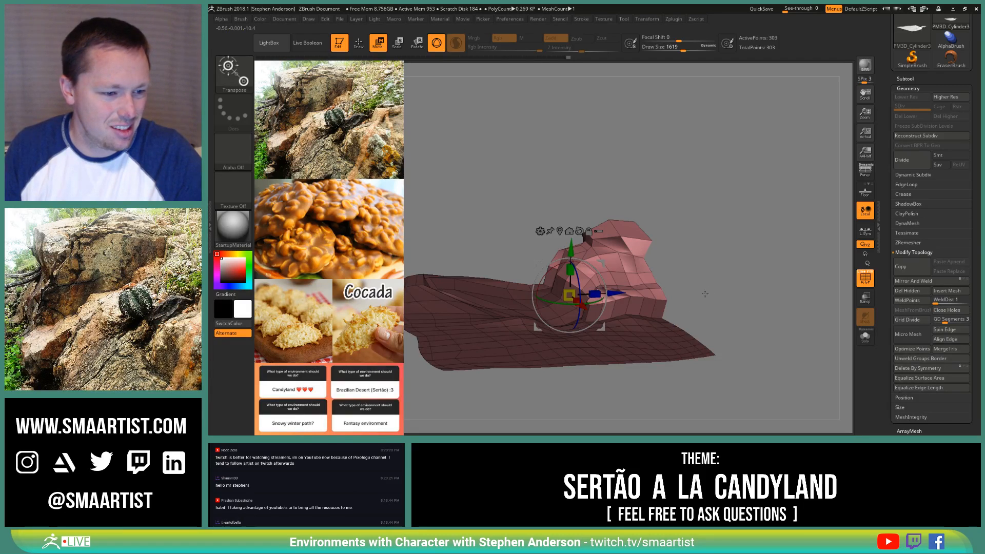
mouse_move(685, 305)
left_mouse_down()
mouse_move(660, 327)
mouse_move(710, 298)
mouse_move(726, 275)
mouse_move(734, 291)
mouse_move(728, 284)
left_mouse_up()
key("q")
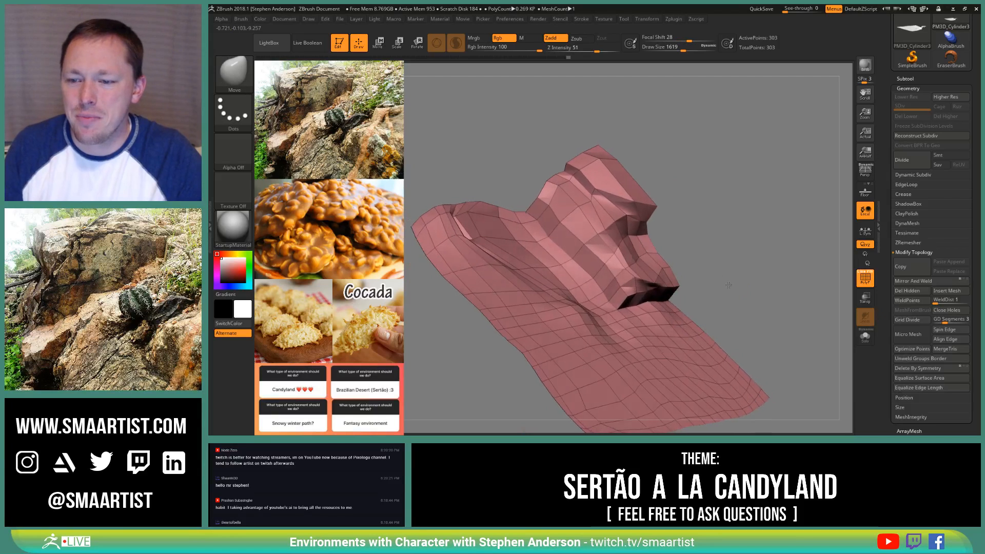
right_click_drag(728, 283, 722, 272, "ctrl")
mouse_move(722, 271)
left_mouse_down()
mouse_move(728, 251)
mouse_move(731, 281)
left_mouse_up()
mouse_move(731, 281)
right_mouse_down("ctrl")
mouse_move(712, 277)
mouse_move(710, 229)
right_mouse_up("ctrl")
left_click_drag(710, 228, 710, 241)
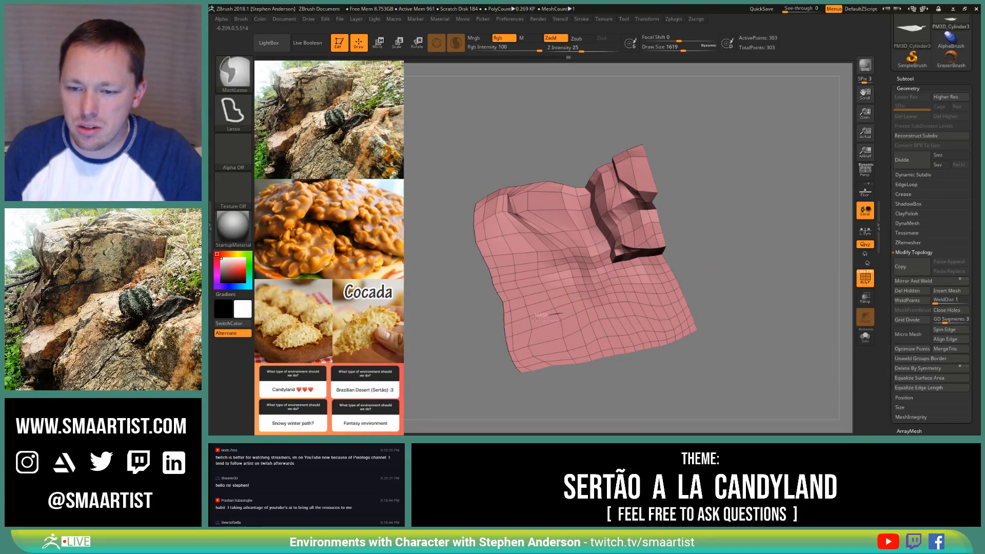
Step: Isolate a small patch near the terrain's front corner with an inverted lasso mask, try extruding it with the Move gizmo, and undo the extrusion
mouse_move(535, 318)
left_mouse_down("ctrl")
mouse_move(519, 342)
mouse_move(545, 351)
mouse_move(580, 342)
left_mouse_up("ctrl")
key("ctrl+i")
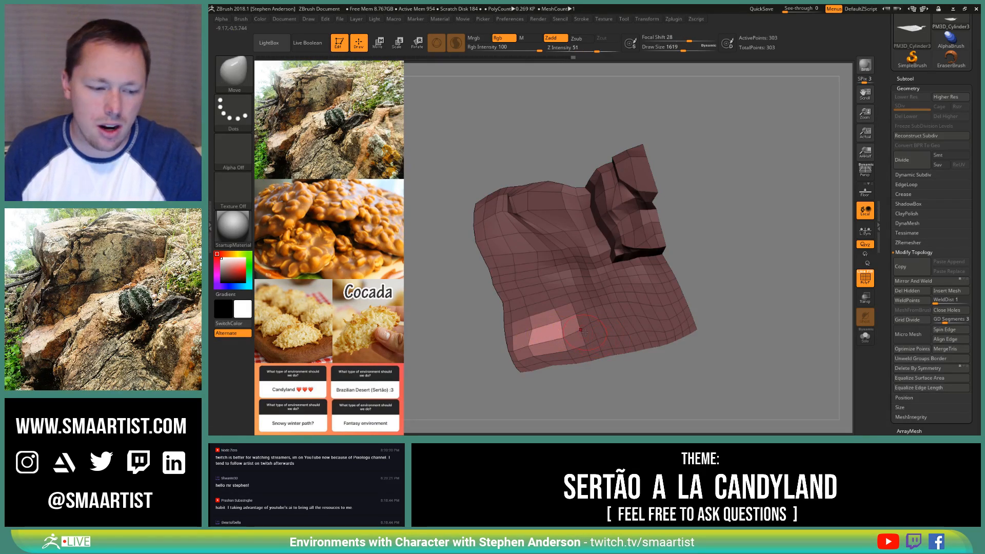
key("w")
right_click_drag(584, 332, 614, 302)
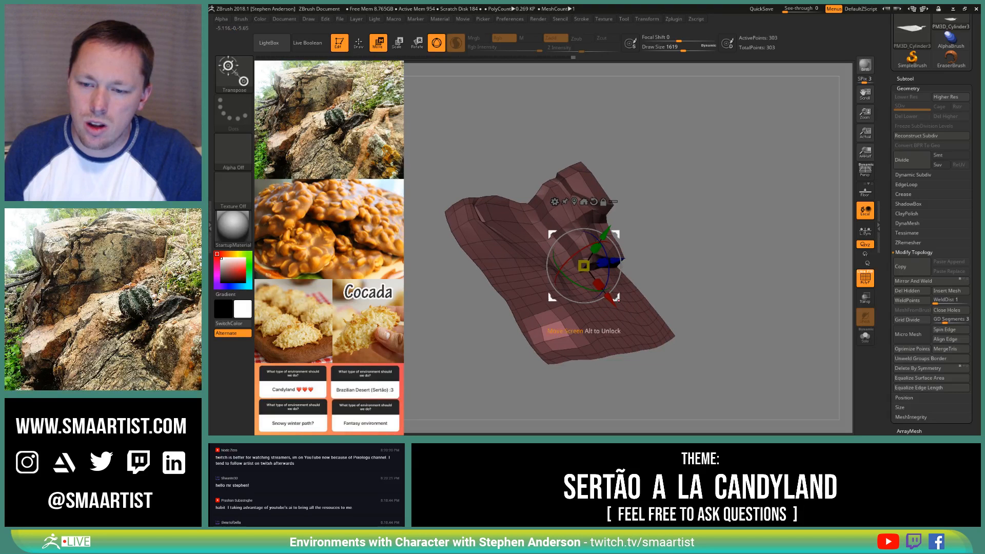
left_click_drag(606, 235, 617, 220, "ctrl")
right_click_drag(636, 320, 583, 306)
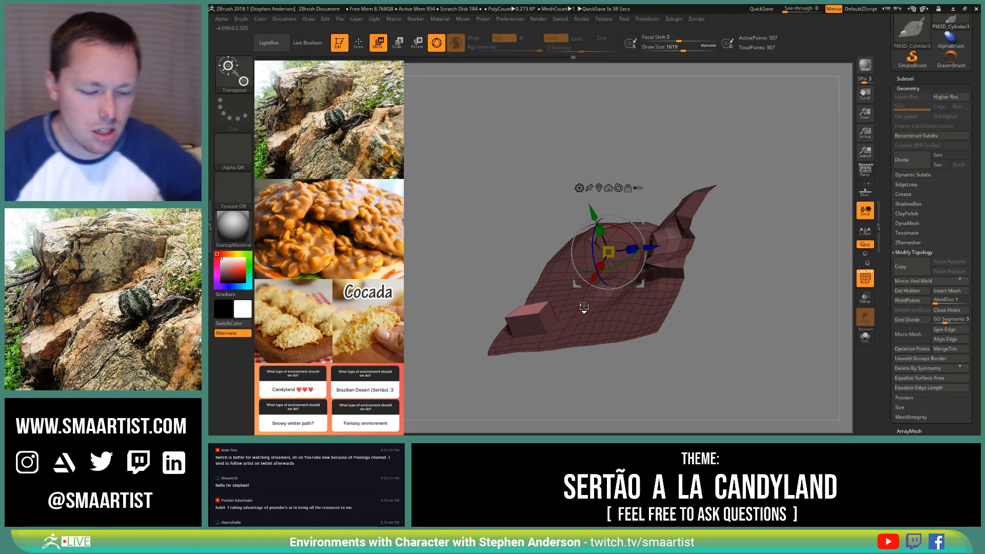
key("ctrl+z")
Step: Switch to the transpose line, try extruding the patch along a line drawn outward from its centre, and undo the result
key("y")
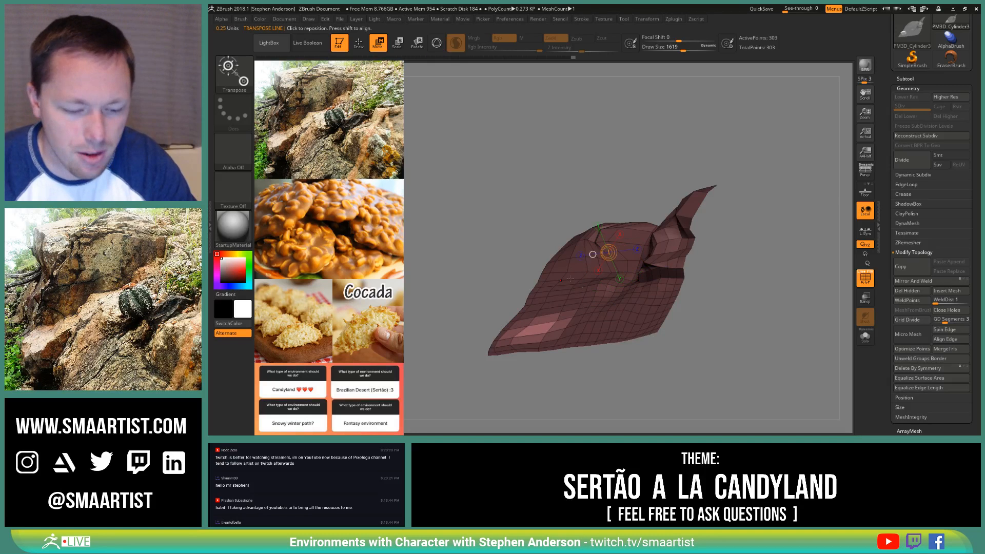
mouse_move(559, 304)
right_mouse_down()
mouse_move(614, 261)
mouse_move(657, 202)
right_mouse_up()
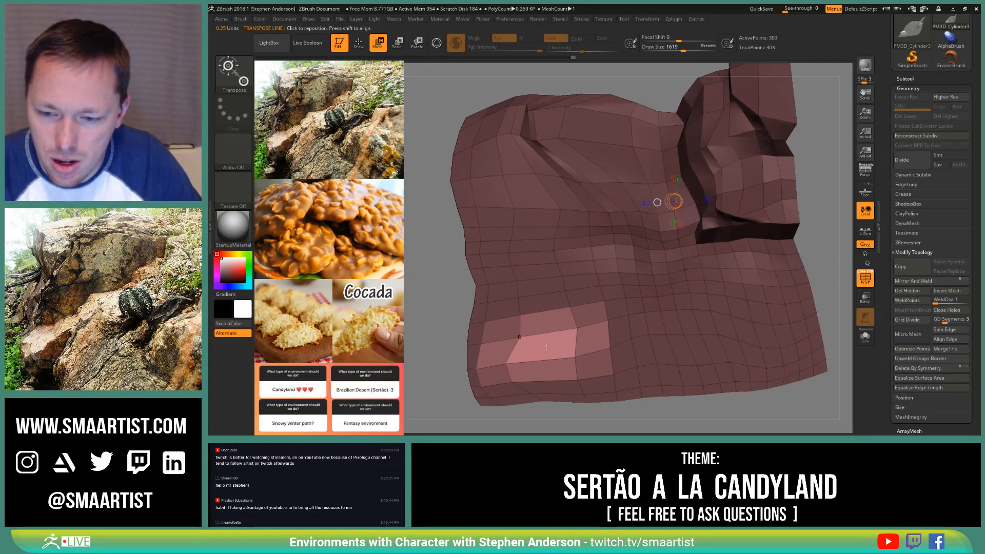
mouse_move(547, 345)
left_mouse_down()
mouse_move(370, 287)
mouse_move(449, 301)
left_mouse_up()
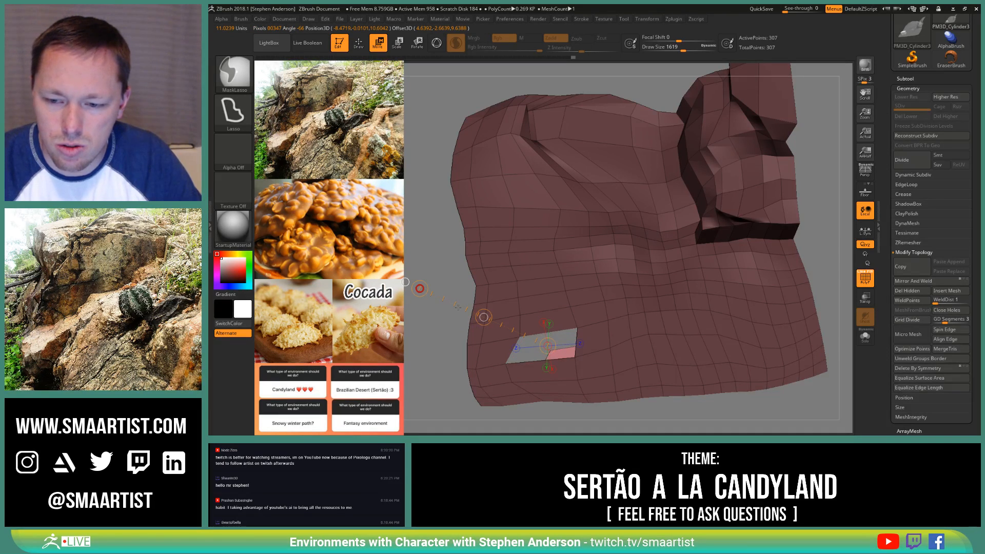
key("ctrl+z")
Step: Turn on Local Symmetry (L.Sym) for the transformations
right_click_drag(518, 322, 785, 264)
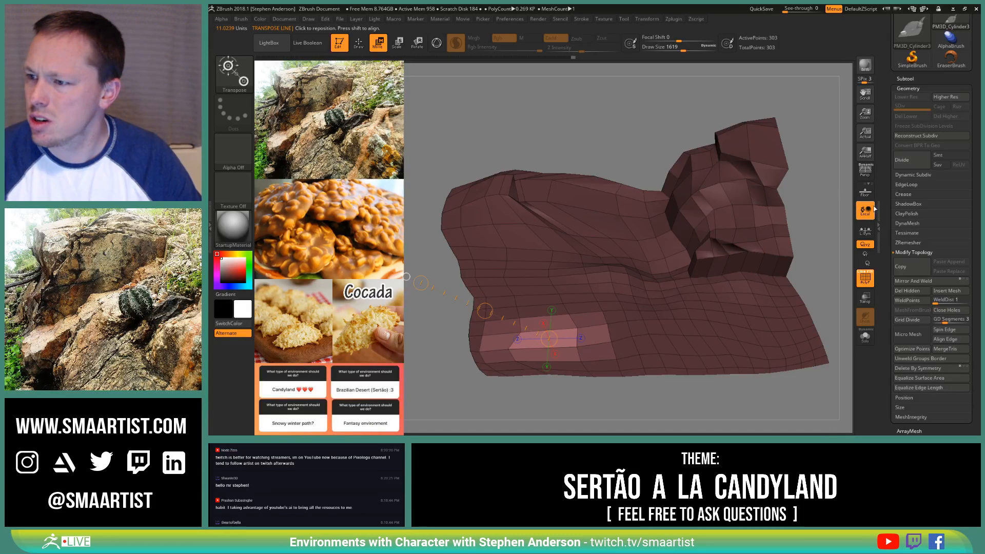
left_click(865, 230)
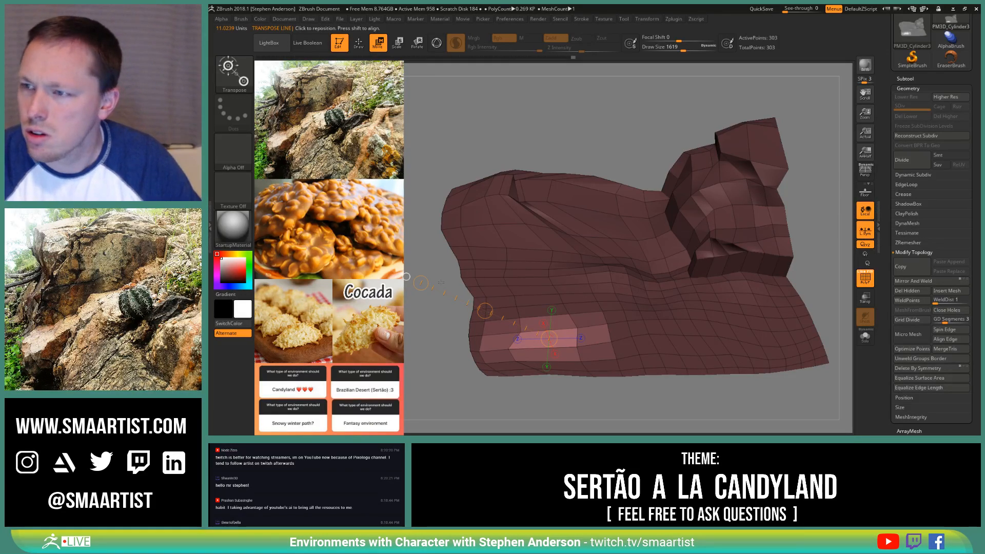
left_click(650, 19)
left_click(651, 20)
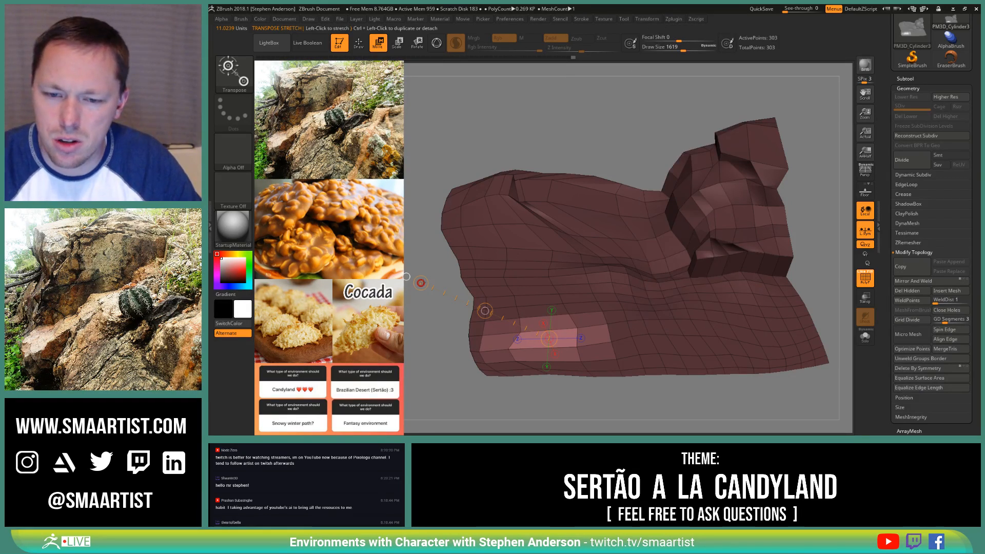
Step: Try stretching and extruding the unmasked patch into a block with the transpose line in Move mode, undoing each attempt
left_click_drag(421, 283, 428, 286, "ctrl")
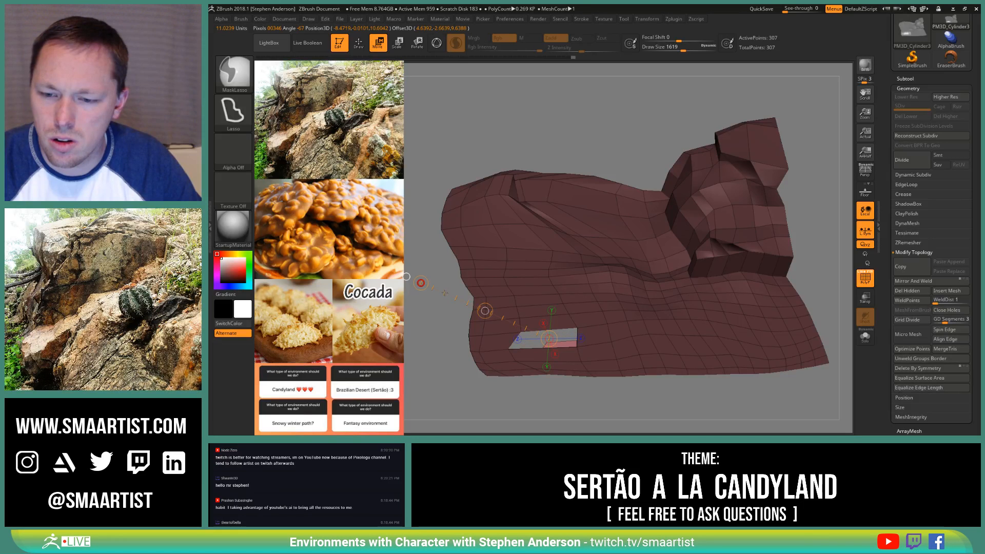
key("ctrl+z")
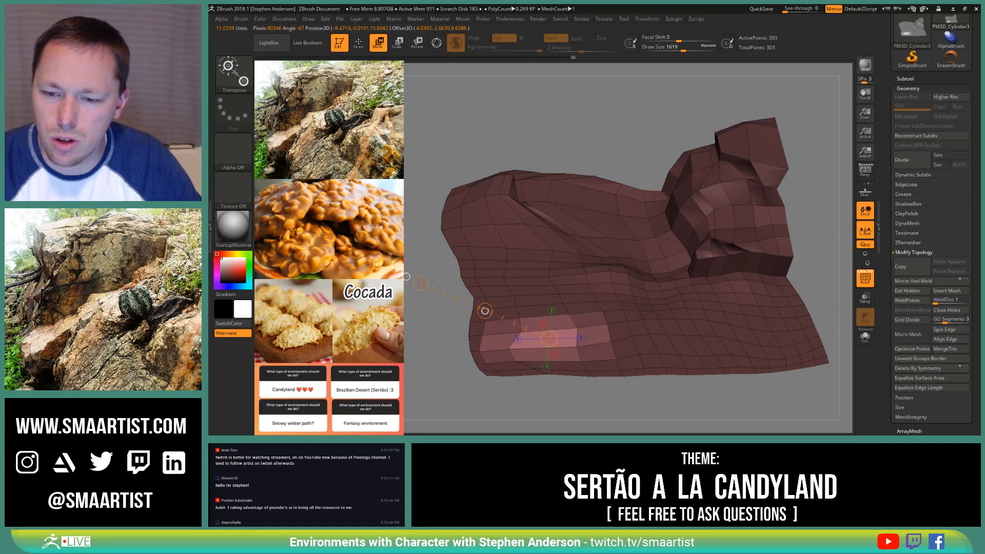
left_click_drag(485, 310, 488, 284, "ctrl")
right_click_drag(487, 286, 522, 305)
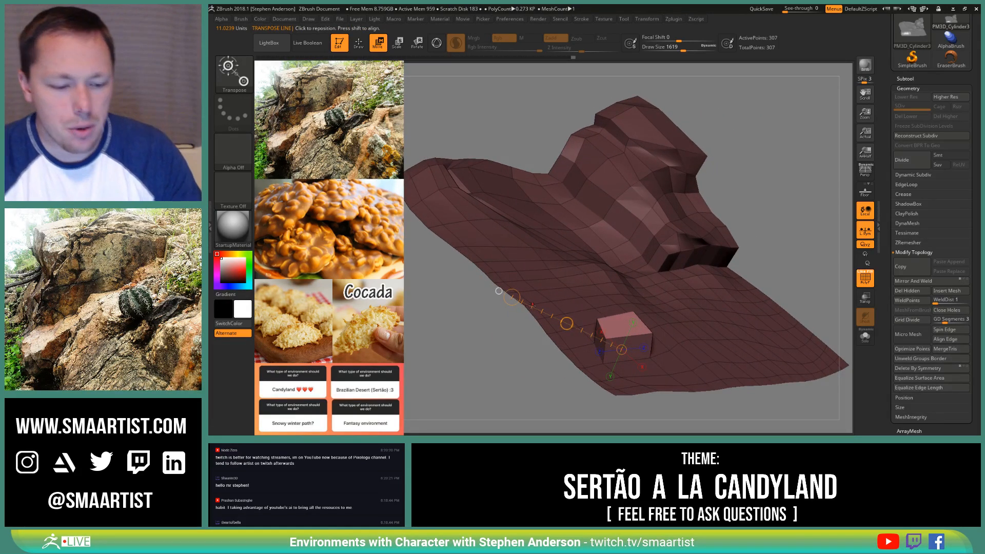
key("r")
key("ctrl+z")
Step: Try insetting the unmasked patch with the transpose line in Scale mode, and undo the attempts
right_click_drag(632, 307, 494, 313)
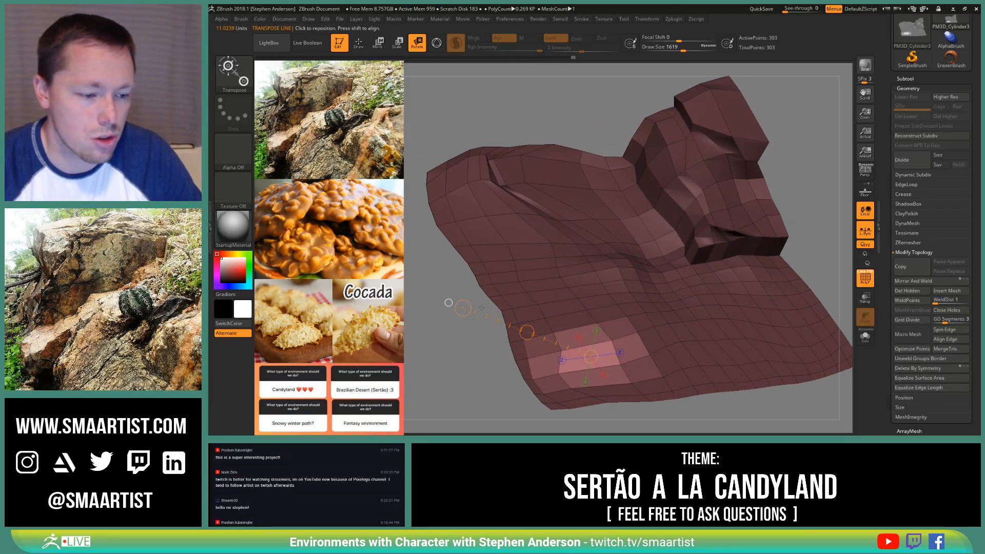
left_click(398, 43)
left_click_drag(462, 307, 515, 323, "ctrl")
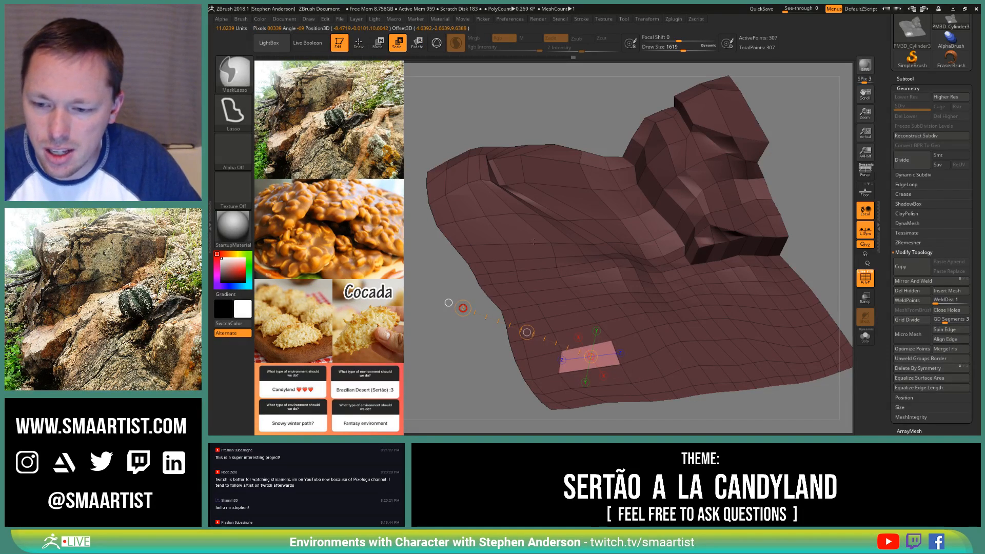
left_click(463, 307)
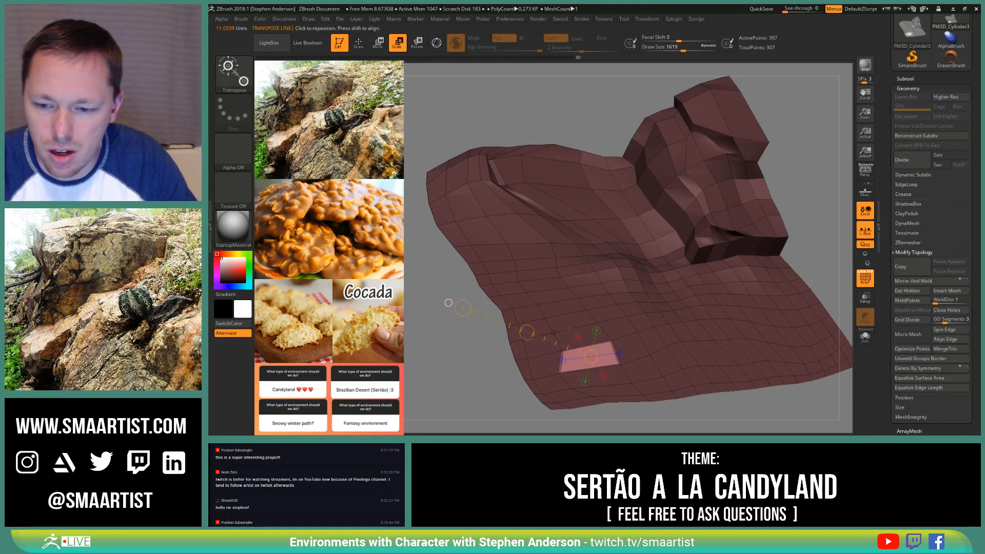
key("ctrl+shift+z")
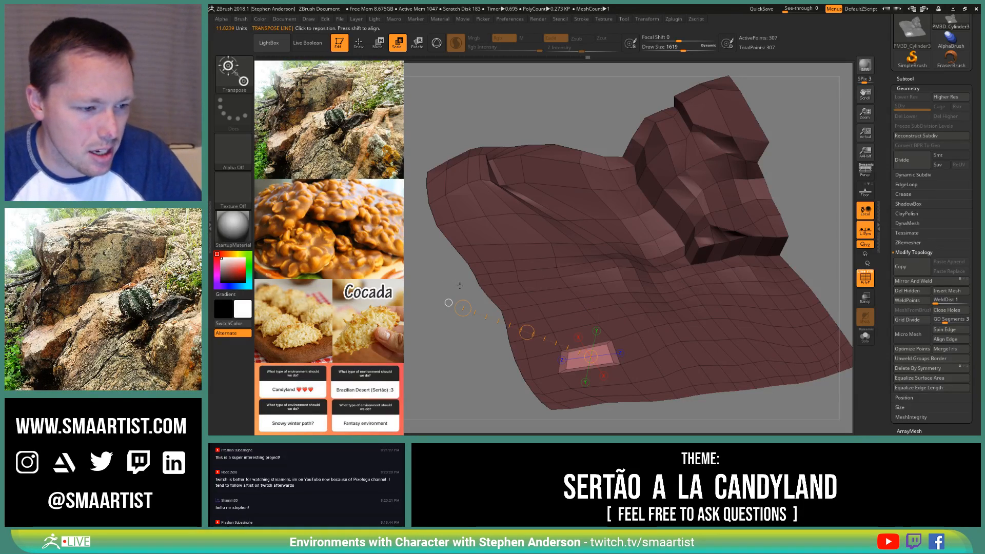
key("ctrl+z")
key("ctrl+z")
key("ctrl+z")
key("ctrl+z")
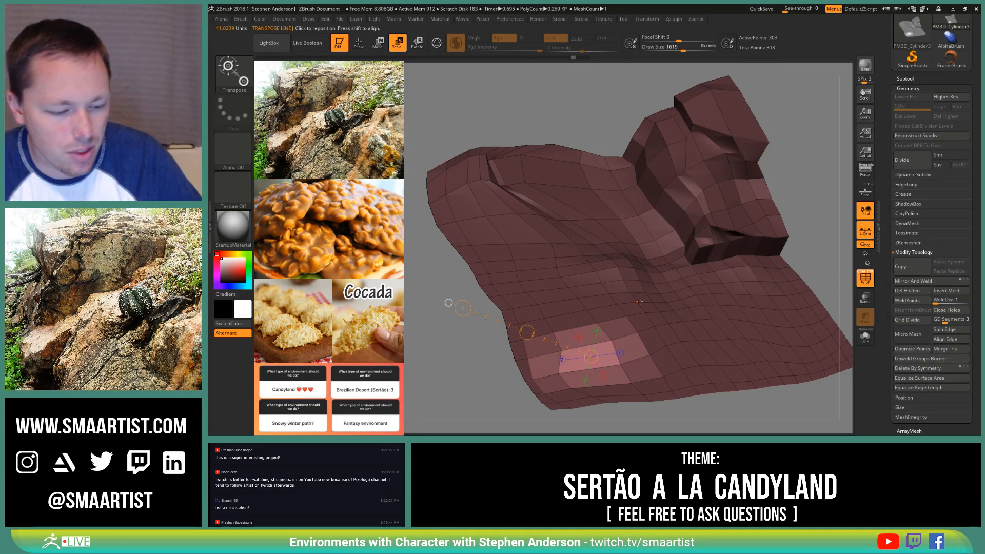
Step: Return to Draw mode, clear the mask and set the draw size to 720
key("q")
right_click_drag(637, 302, 629, 147)
left_click_drag(629, 147, 695, 170, "ctrl")
mouse_move(694, 170)
right_mouse_down("ctrl")
mouse_move(682, 153)
mouse_move(646, 238)
mouse_move(652, 313)
mouse_move(661, 319)
right_mouse_up("ctrl")
key("shift+f")
key("s")
left_click_drag(658, 319, 647, 319)
Step: Try a smoothing stroke across the rocky outcrop and undo it
right_click_drag(654, 328, 610, 313)
key("shift+f")
mouse_move(682, 313)
left_mouse_down("shift")
mouse_move(674, 311)
mouse_move(692, 313)
mouse_move(574, 323)
mouse_move(495, 245)
left_mouse_up("shift")
key("ctrl+z")
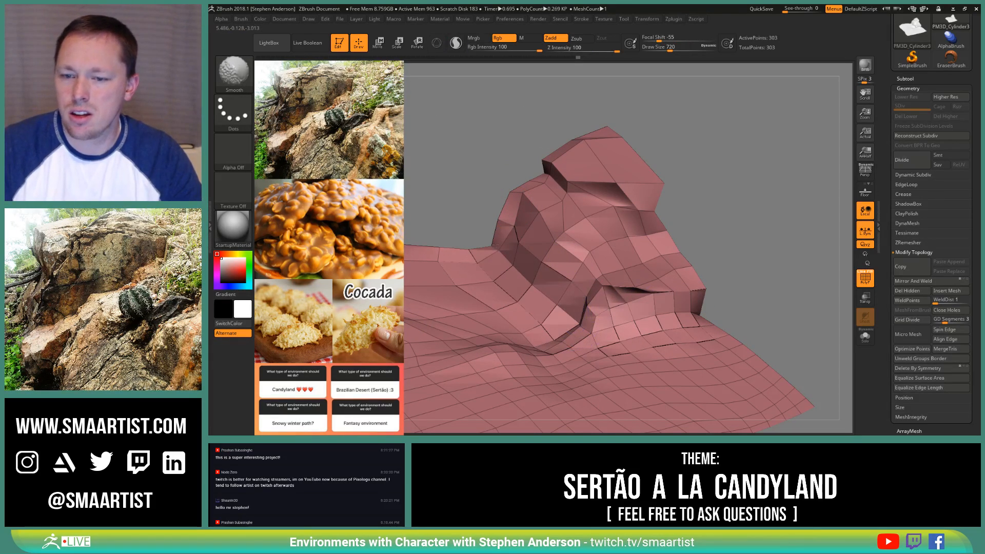
Step: Lasso-mask the terrain's back edge, invert the mask so only that edge is editable, and draw a vertical transpose line from it
mouse_move(495, 245)
right_mouse_down()
mouse_move(697, 300)
mouse_move(618, 317)
right_mouse_up()
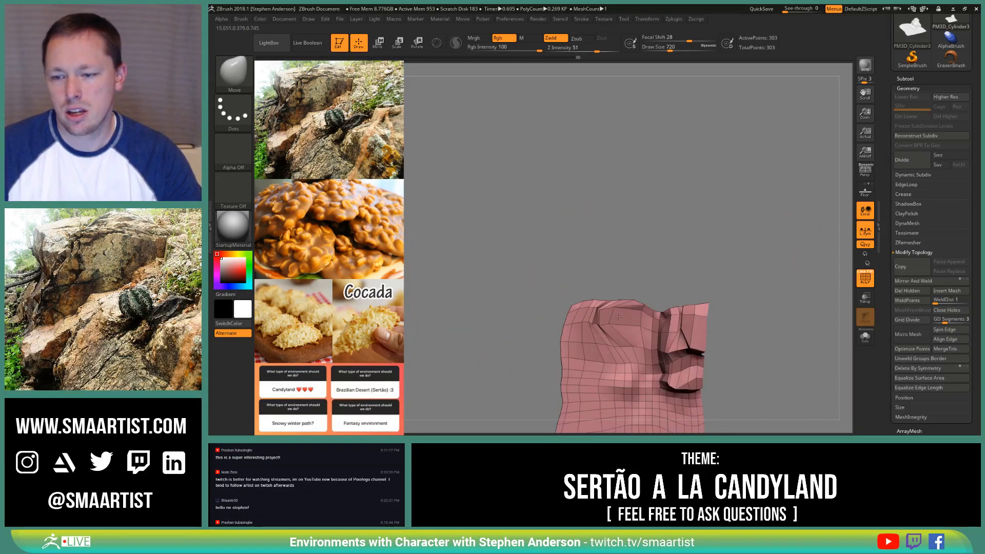
key("ctrl")
mouse_move(603, 292)
left_mouse_down("ctrl")
mouse_move(726, 289)
mouse_move(747, 310)
mouse_move(739, 318)
left_mouse_up("ctrl")
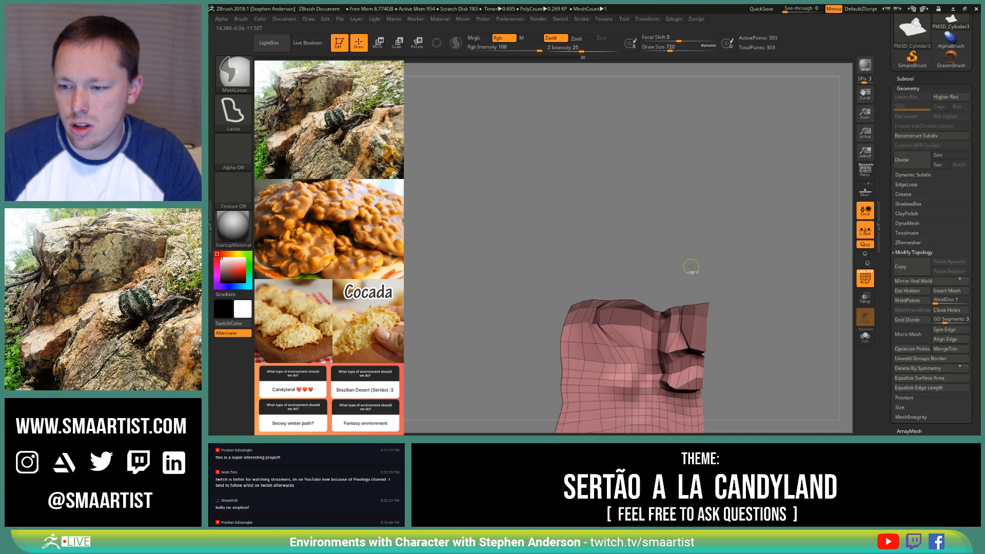
left_click(719, 275, "ctrl")
key("w")
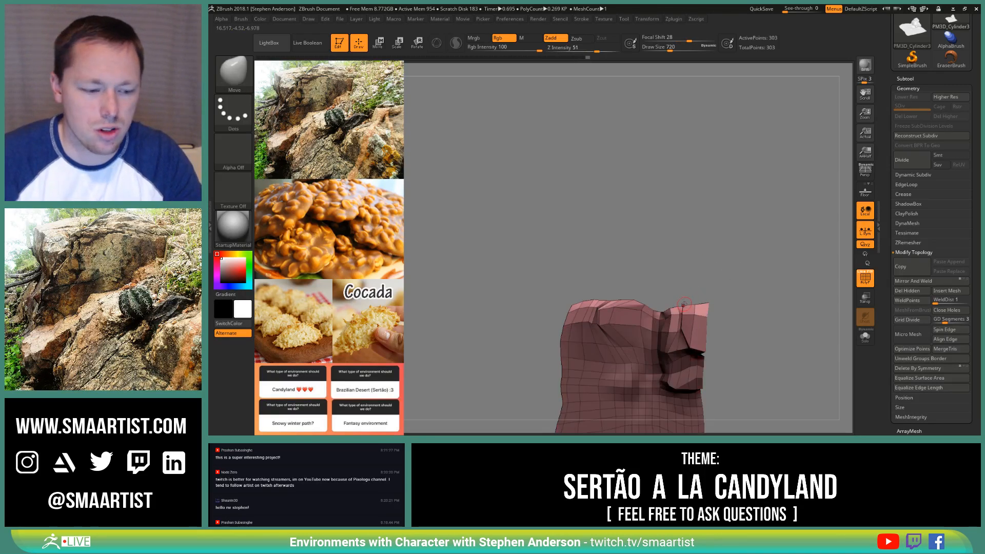
left_click_drag(641, 310, 641, 236)
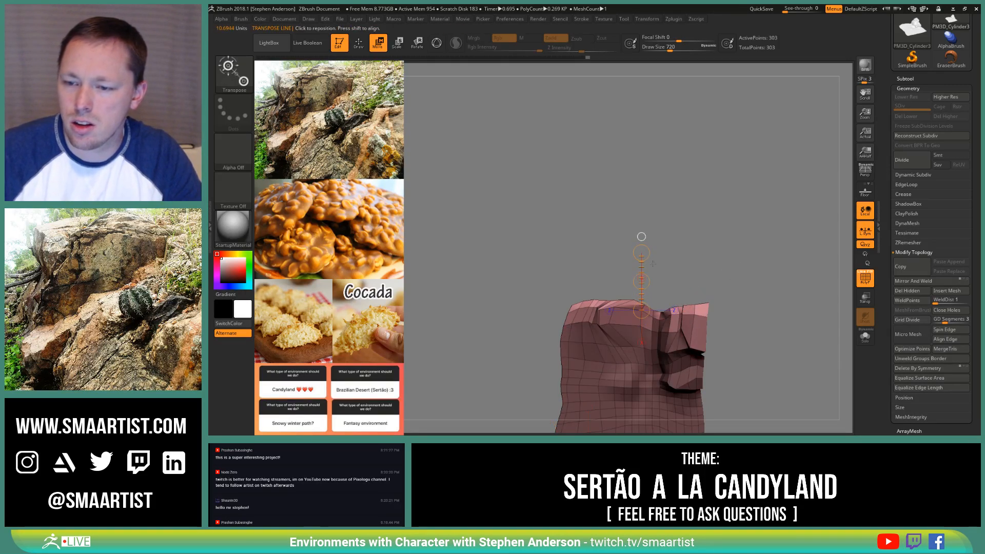
Step: Try extruding the unmasked back edge upward with the transpose line, and undo the extrusion
left_click_drag(641, 281, 641, 231, "ctrl")
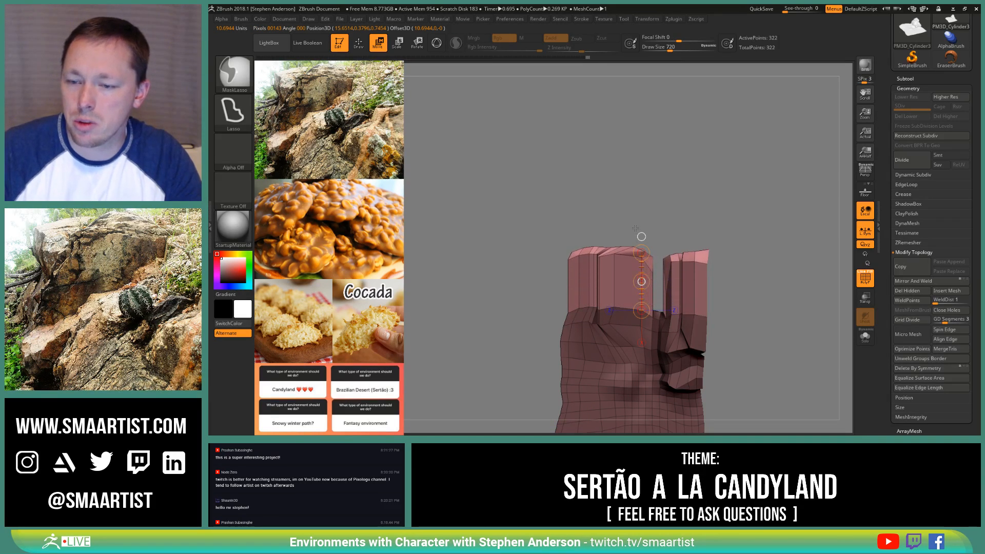
mouse_move(702, 238)
left_mouse_down()
mouse_move(729, 258)
mouse_move(656, 307)
left_mouse_up()
key("ctrl+z")
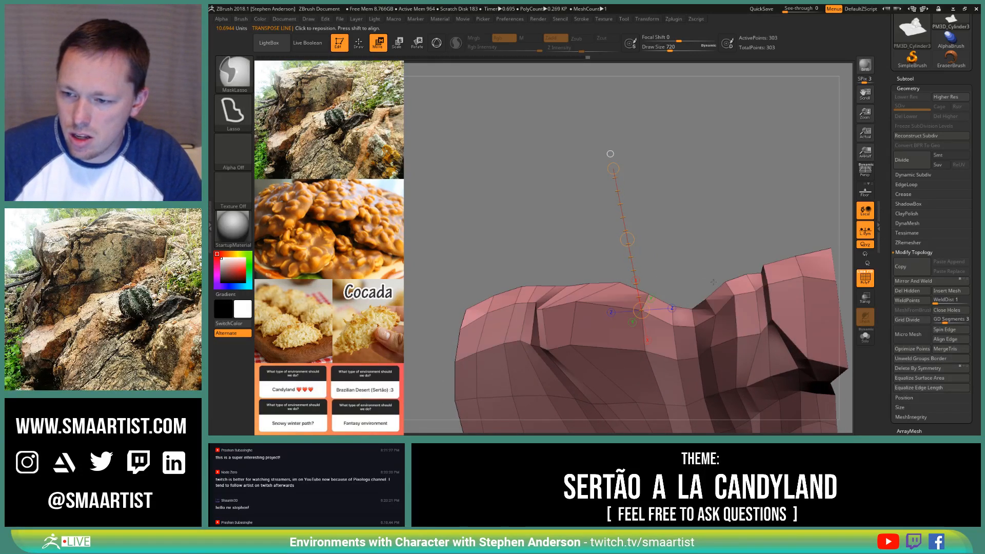
Step: Refine the mask at the dip beside the outcrop and extrude the whole back edge upward into a tall, continuous wall
mouse_move(717, 286)
left_mouse_down("ctrl")
mouse_move(703, 325)
mouse_move(659, 266)
mouse_move(736, 322)
mouse_move(669, 326)
mouse_move(623, 290)
left_mouse_up("ctrl")
key("ctrl+z")
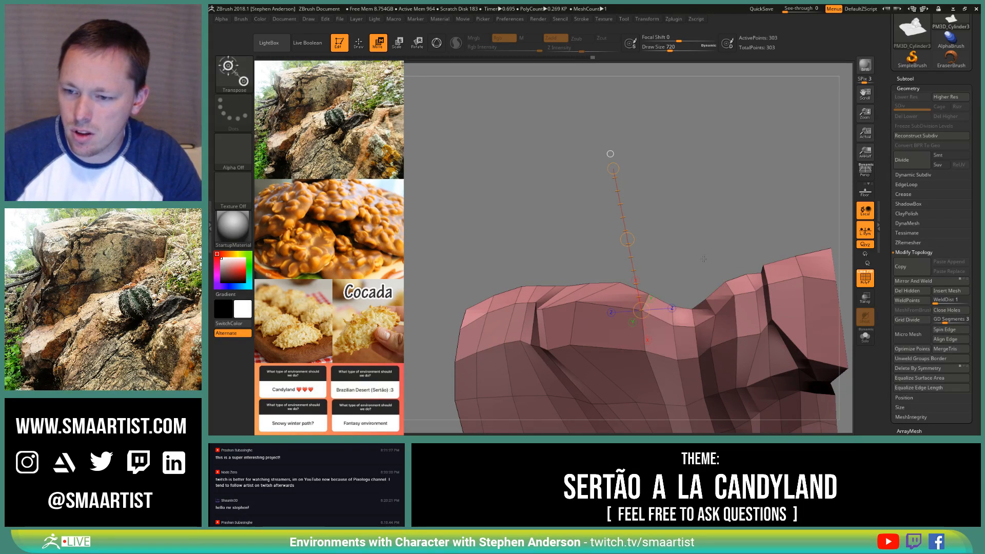
left_click_drag(666, 258, 693, 265, "shift")
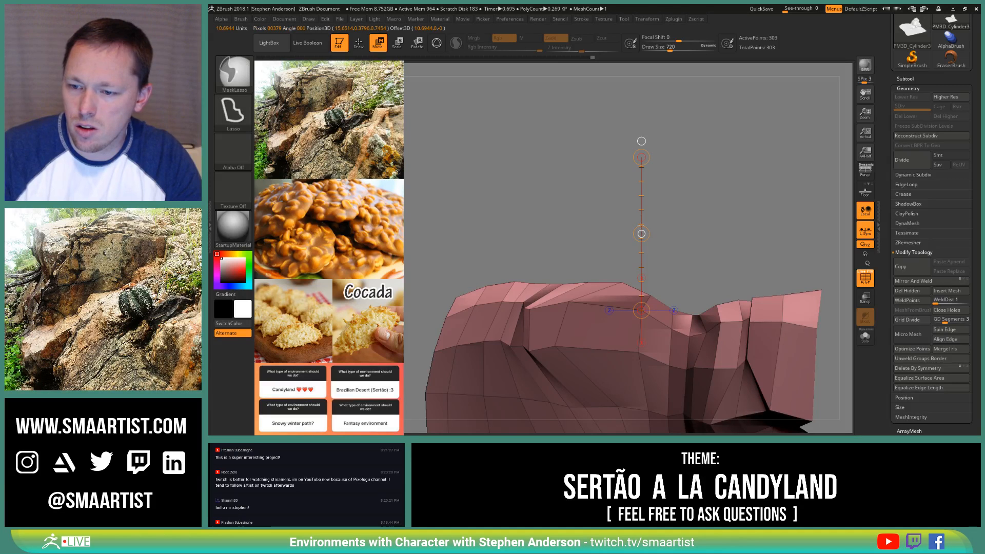
left_click_drag(641, 233, 632, 121, "ctrl")
mouse_move(736, 280)
right_mouse_down("ctrl")
mouse_move(763, 238)
mouse_move(679, 246)
mouse_move(613, 227)
right_mouse_up("ctrl")
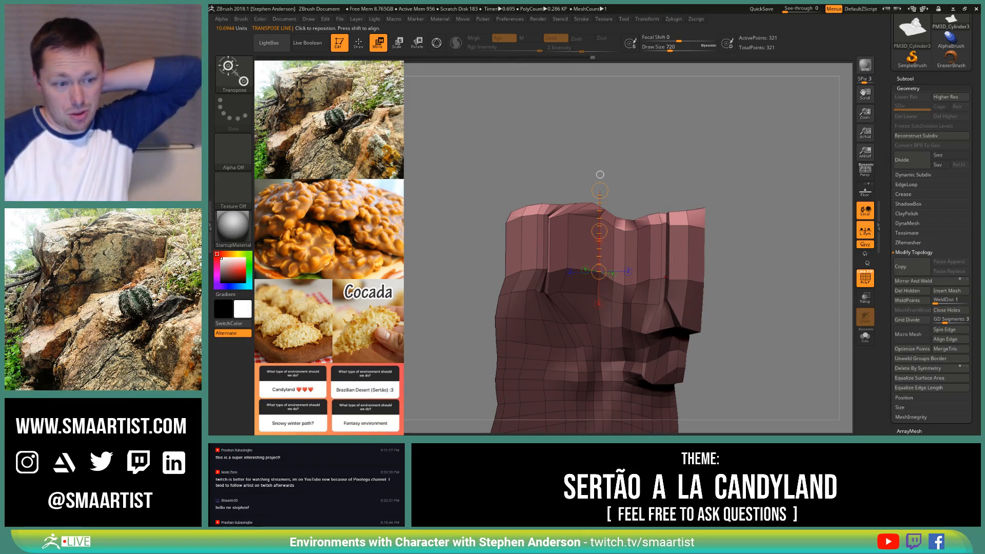
mouse_move(682, 269)
right_mouse_down()
mouse_move(661, 259)
mouse_move(677, 271)
right_mouse_up()
Step: Choose the ZModeler brush and insert a horizontal edge loop across the newly extruded wall
key("b")
key("z")
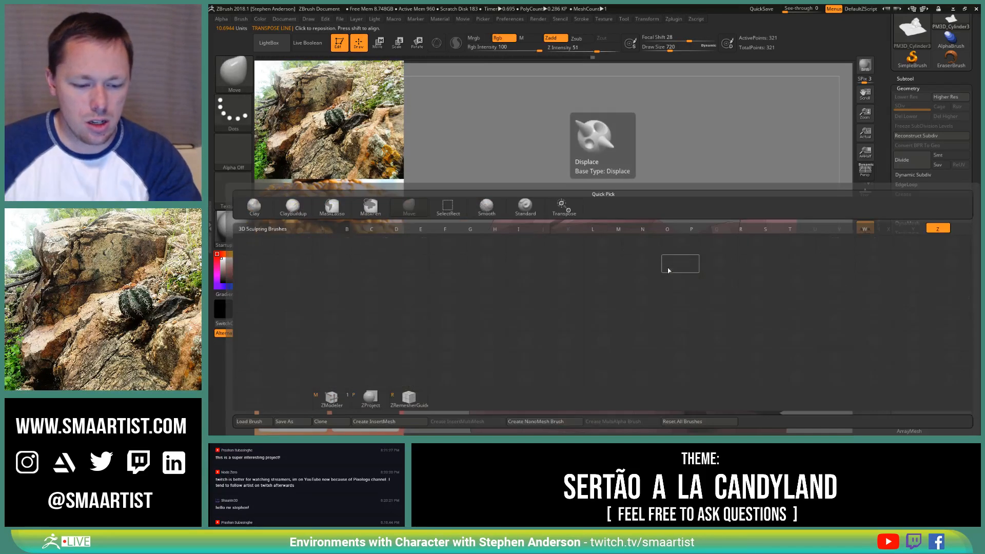
key("m")
left_click(588, 284)
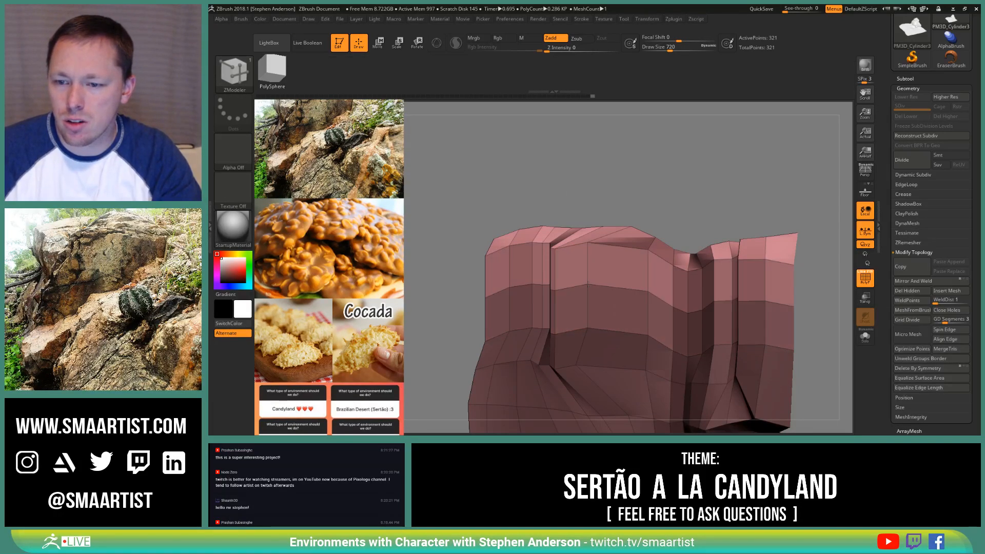
Step: Choose the Move brush, clear the mask and pull the wall's end farthest from the rocky outcrop outward
key("b")
key("m")
key("v")
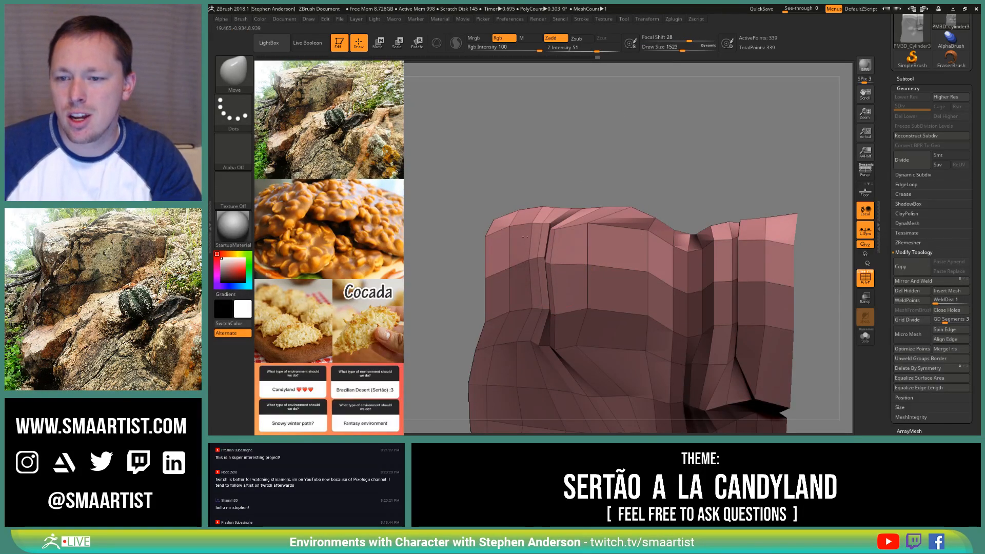
left_click_drag(485, 278, 431, 224)
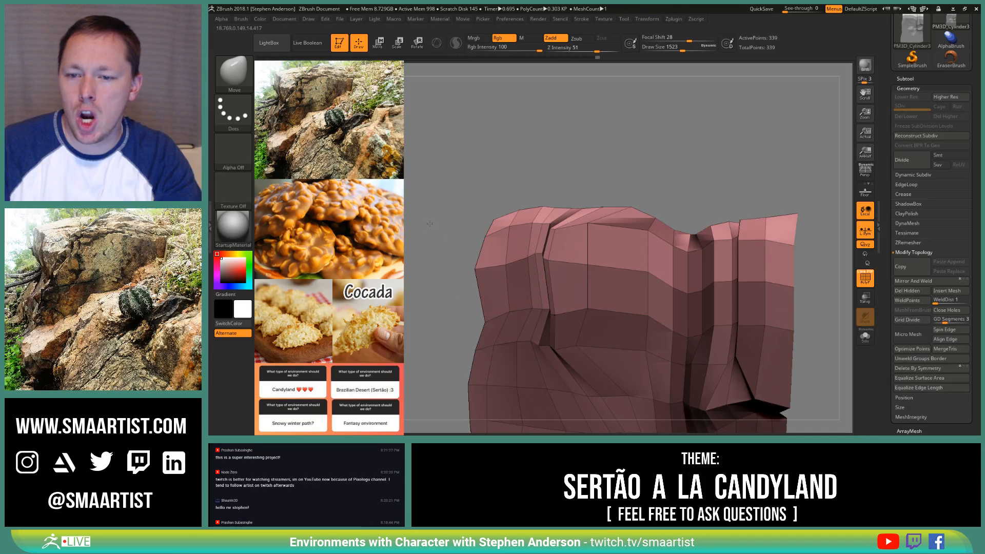
left_click_drag(510, 161, 508, 189, "ctrl")
left_click_drag(482, 328, 423, 289)
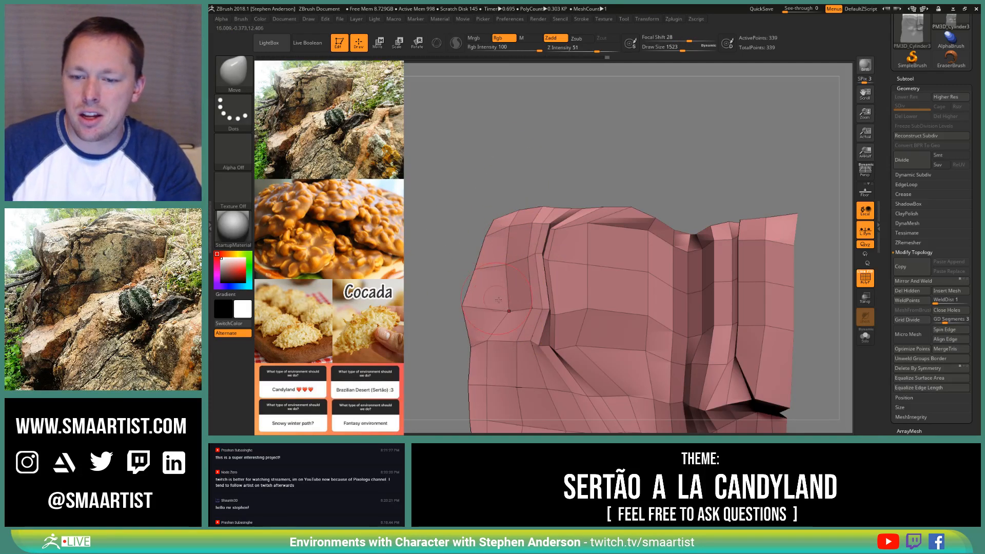
Step: Pull the wall's outer edge and upper corner, farthest from the rocky outcrop, further outward into an angular profile with the Move brush
left_click_drag(466, 265, 482, 269)
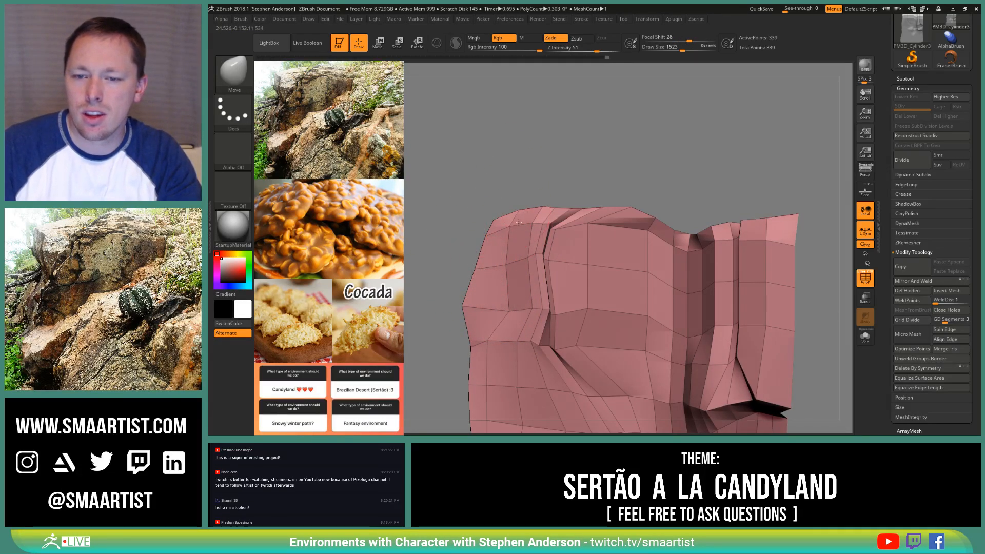
right_click_drag(518, 222, 505, 224)
left_click_drag(493, 220, 410, 203)
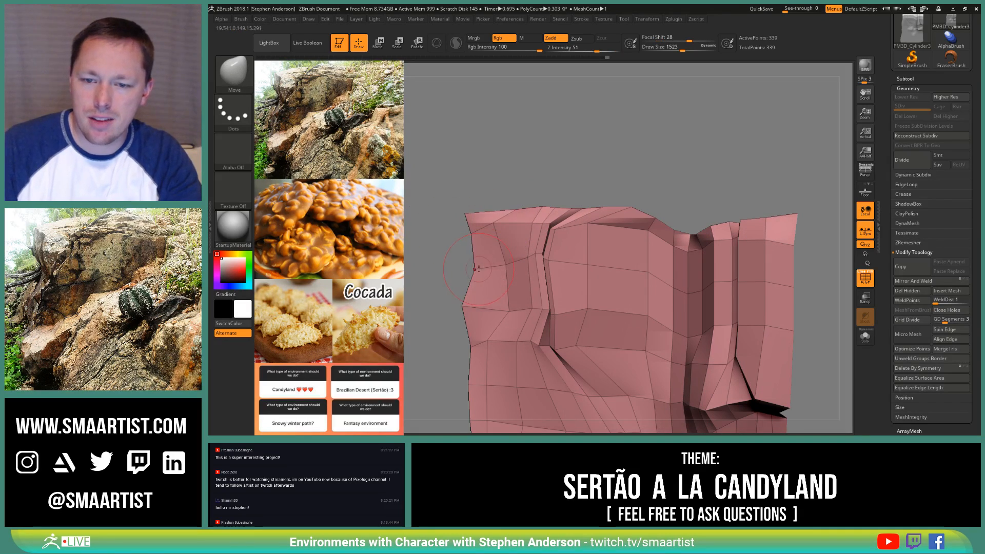
left_click_drag(476, 269, 449, 246)
Step: Enlarge the Move brush to a draw size of 1927 and push the vertical crease above the outcrop into a slanted, angular cleft
key("s")
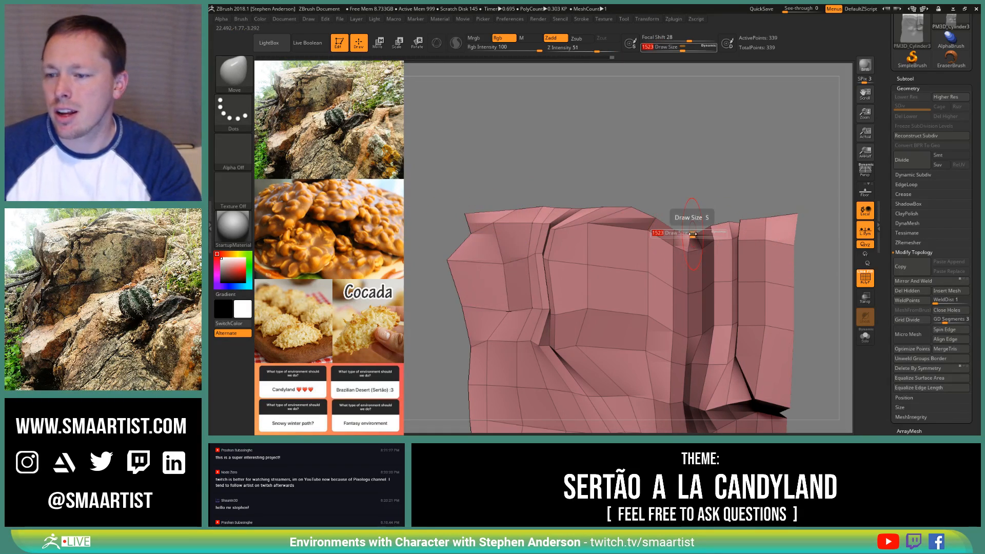
left_click_drag(691, 235, 697, 234)
mouse_move(701, 288)
left_mouse_down()
mouse_move(759, 282)
mouse_move(739, 283)
mouse_move(724, 254)
left_mouse_up()
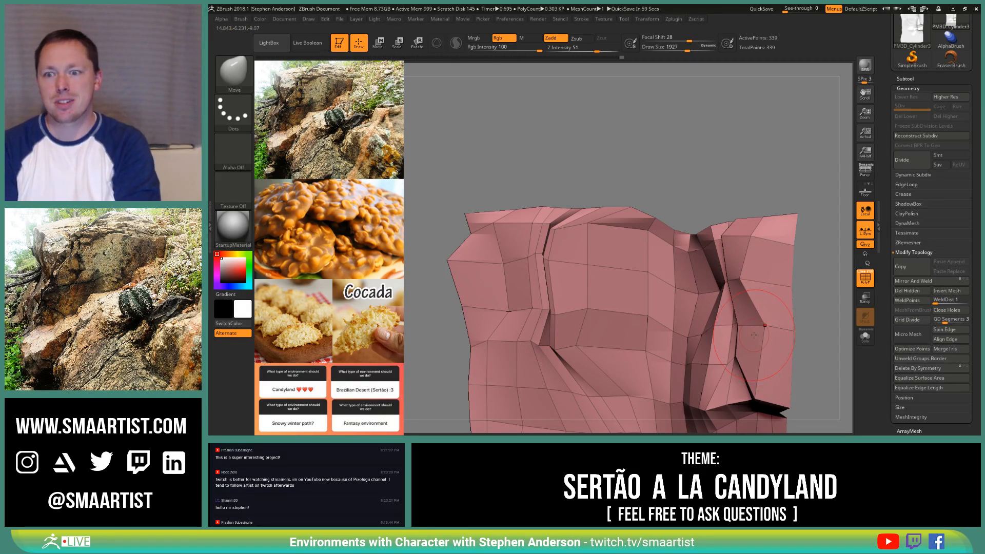
mouse_move(683, 257)
right_mouse_down()
mouse_move(641, 303)
mouse_move(682, 279)
right_mouse_up()
mouse_move(633, 262)
right_mouse_down()
mouse_move(641, 303)
mouse_move(661, 277)
mouse_move(648, 247)
right_mouse_up()
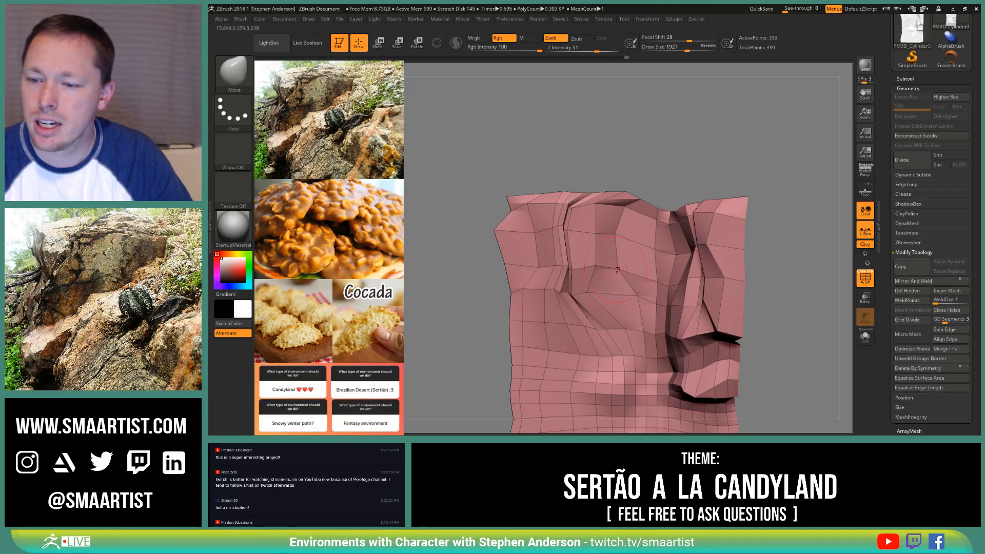
Step: Reshape the central wall section with the Move brush, pulling its middle and top edge into a bulging, overhanging rock face
left_click_drag(578, 234, 624, 254)
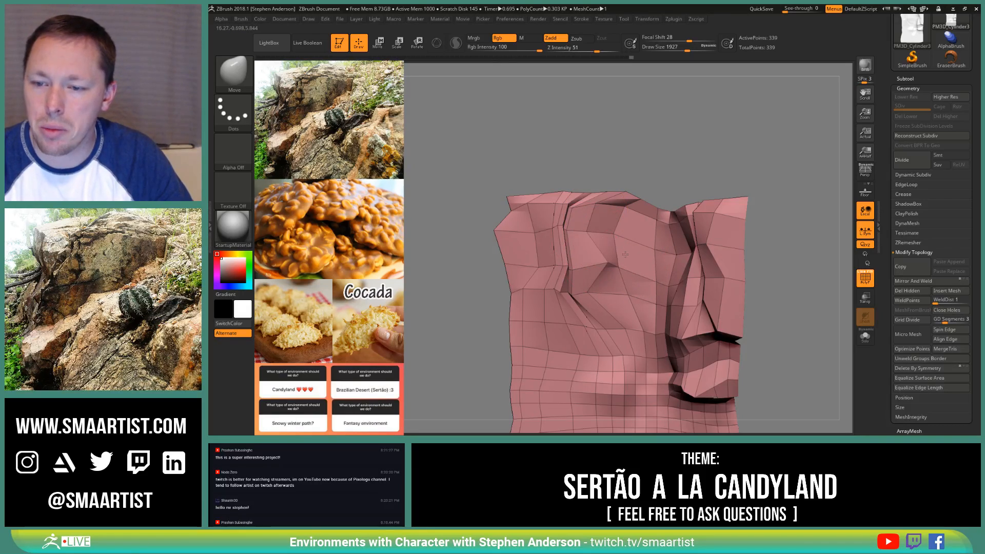
left_click_drag(589, 189, 629, 214)
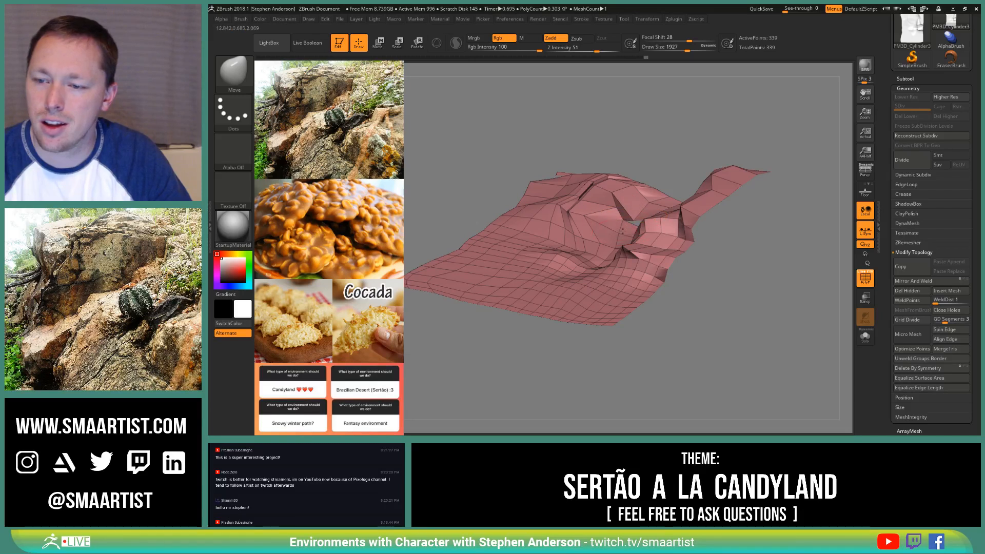
mouse_move(632, 220)
left_mouse_down()
mouse_move(623, 231)
mouse_move(648, 212)
left_mouse_up()
mouse_move(648, 212)
right_mouse_down()
mouse_move(647, 241)
mouse_move(617, 212)
mouse_move(608, 226)
mouse_move(600, 170)
mouse_move(622, 240)
right_mouse_up()
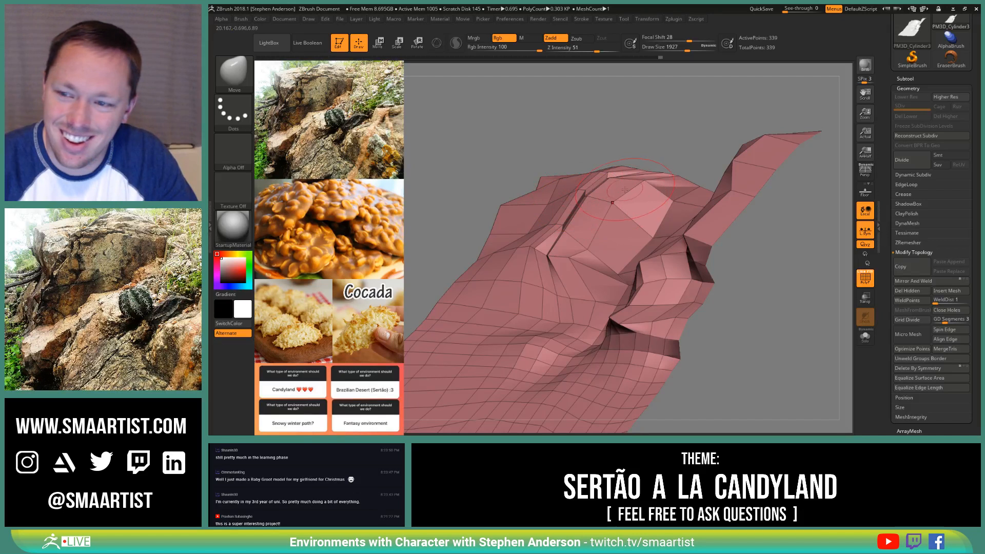
right_click_drag(625, 189, 634, 232)
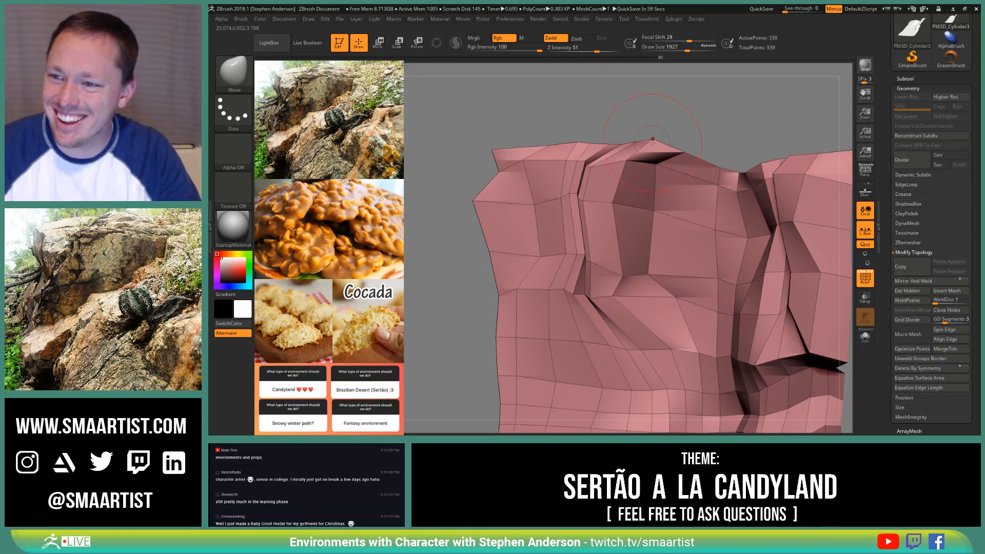
left_click_drag(628, 204, 578, 198)
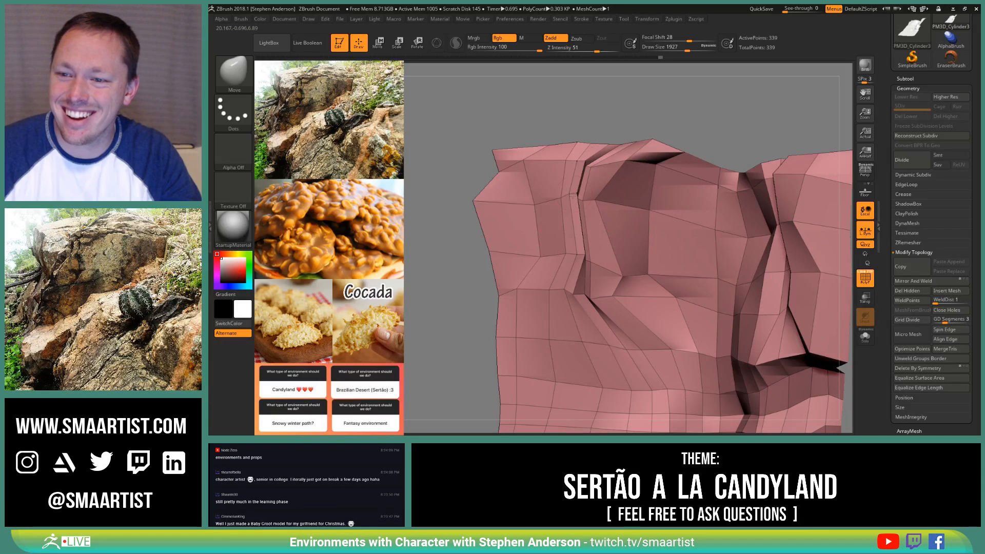
mouse_move(608, 231)
right_mouse_down()
mouse_move(611, 206)
mouse_move(622, 216)
right_mouse_up()
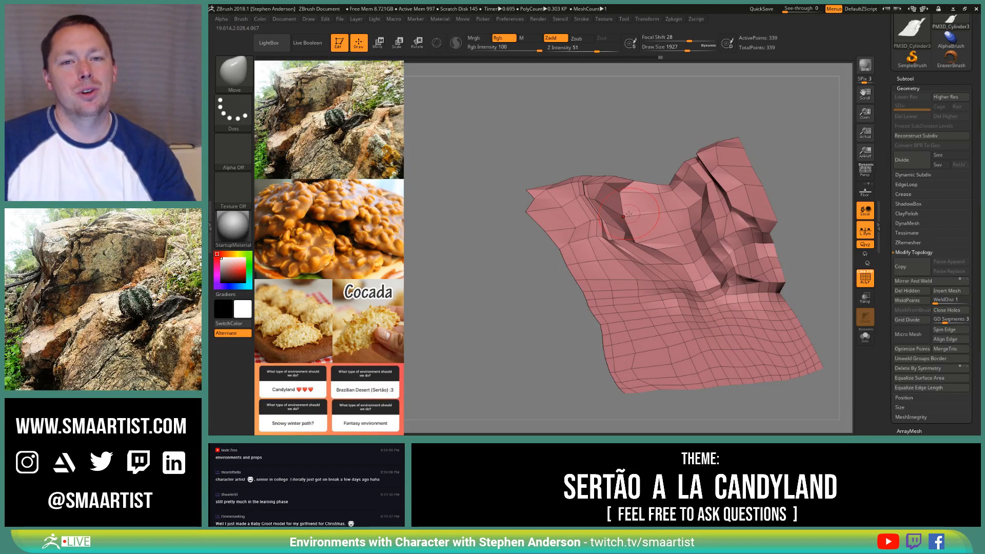
Step: Reduce the Move brush's draw size to 955 and pinch the ground beside the lower outcrop into a crease
mouse_move(628, 213)
right_mouse_down()
mouse_move(645, 235)
mouse_move(677, 216)
mouse_move(648, 245)
mouse_move(671, 280)
mouse_move(654, 290)
right_mouse_up()
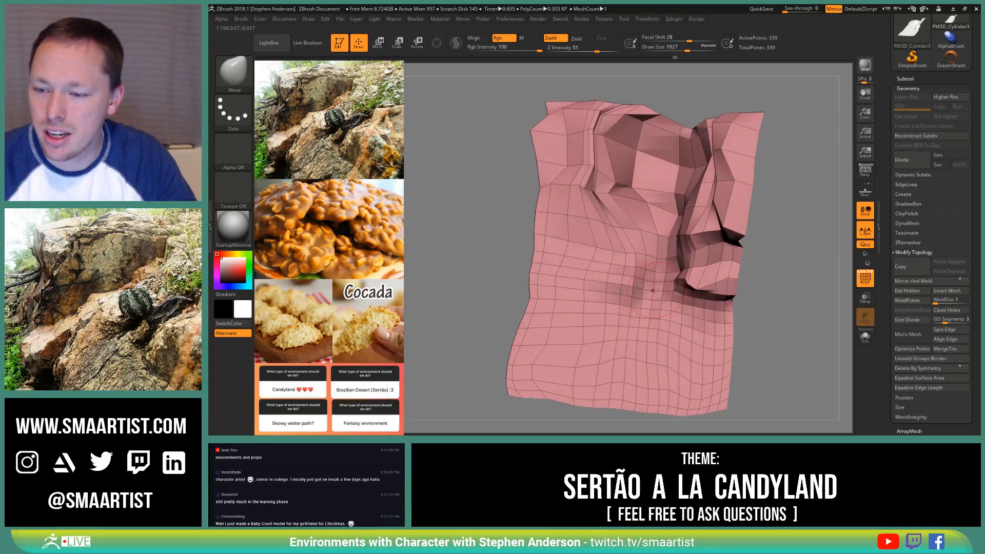
key("s")
left_click_drag(645, 290, 637, 290)
right_click_drag(637, 290, 641, 287)
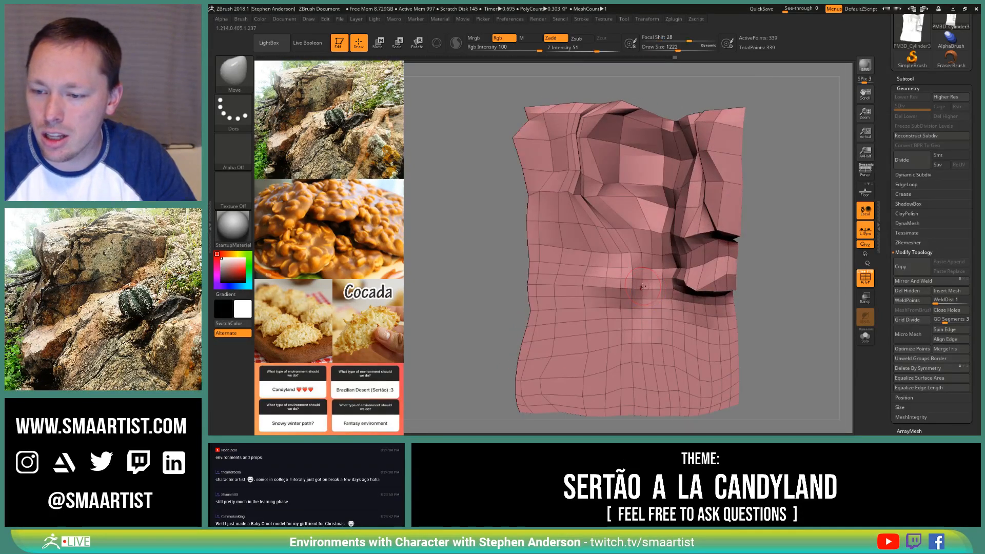
key("s")
left_click_drag(638, 283, 630, 283)
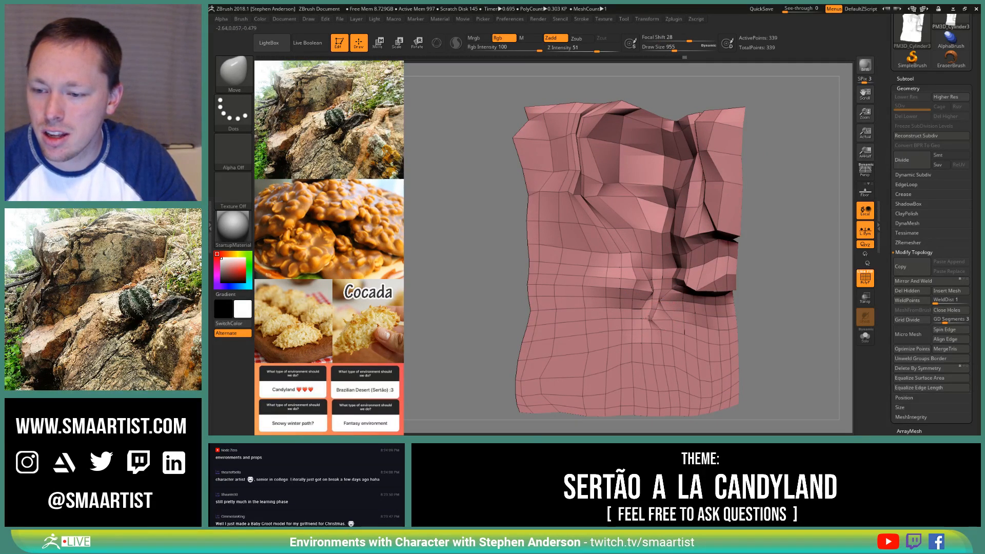
Step: Reduce the Move brush's draw size to 537 and work the ground crease beside the lower outcrop into a sharp, jagged fissure
mouse_move(656, 314)
right_mouse_down()
mouse_move(662, 247)
mouse_move(652, 315)
right_mouse_up()
key("s")
left_click_drag(652, 316, 641, 318)
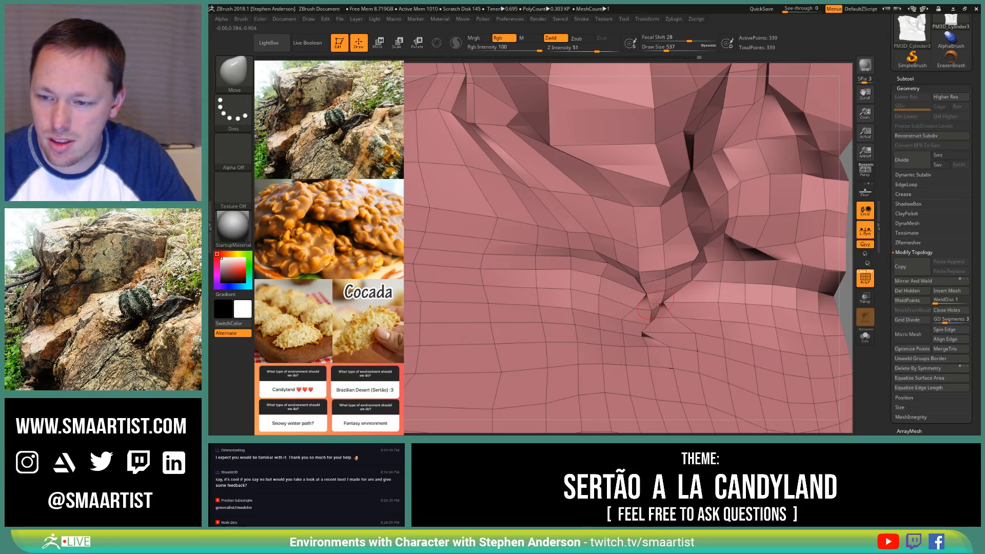
right_click_drag(648, 301, 643, 284)
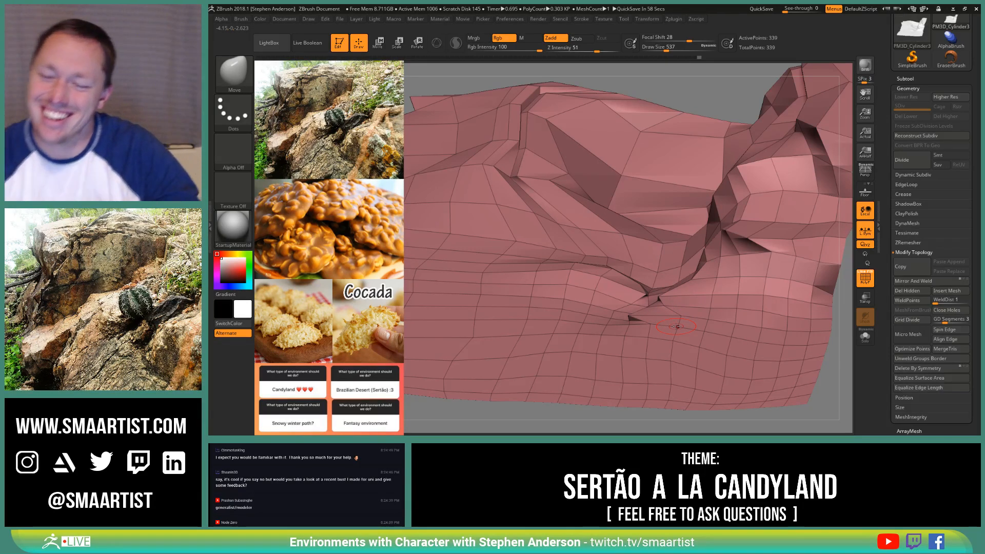
mouse_move(655, 290)
right_mouse_down()
mouse_move(653, 321)
mouse_move(678, 300)
mouse_move(673, 277)
mouse_move(660, 290)
mouse_move(669, 270)
mouse_move(610, 289)
right_mouse_up()
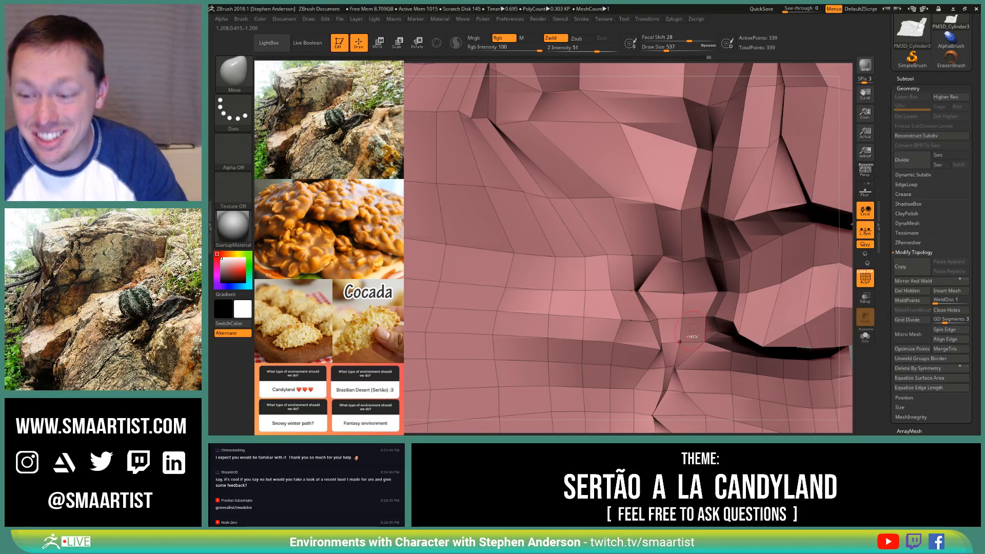
mouse_move(610, 290)
right_mouse_down("ctrl")
mouse_move(641, 288)
mouse_move(664, 331)
right_mouse_up("ctrl")
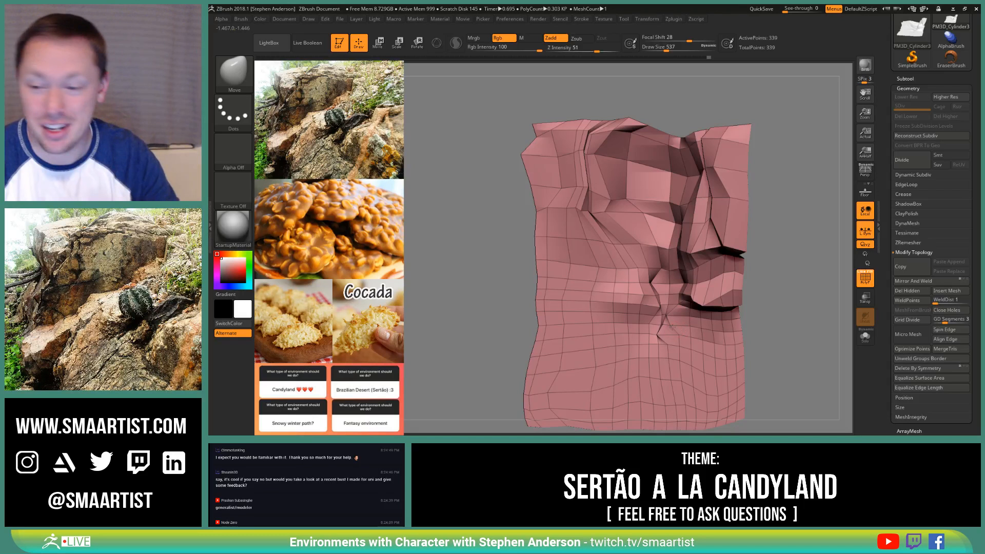
mouse_move(671, 325)
right_mouse_down()
mouse_move(635, 335)
mouse_move(642, 329)
mouse_move(649, 347)
mouse_move(667, 334)
right_mouse_up()
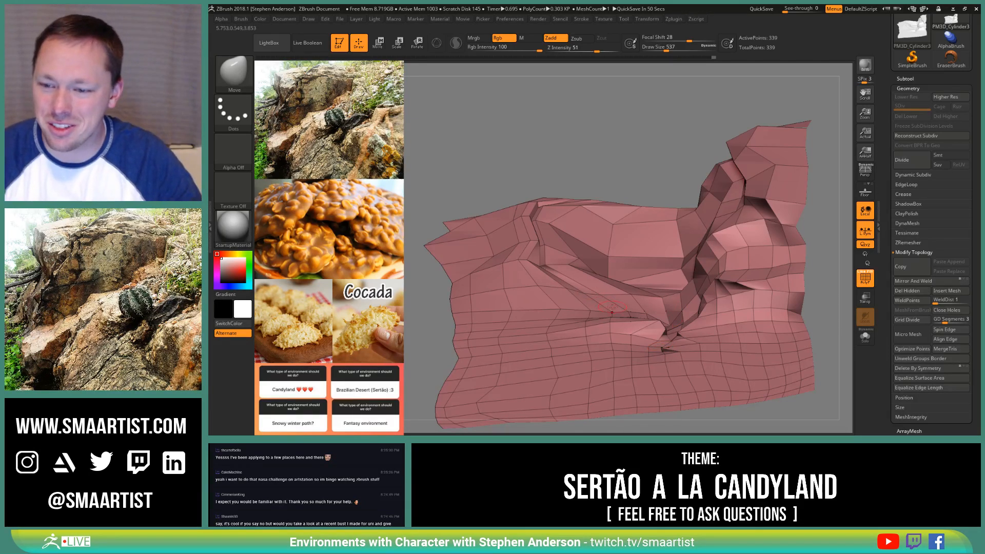
Step: Pull the sloping ledge at the foot of the wall into an overhanging slab, checking it with the wireframe briefly hidden
mouse_move(612, 308)
right_mouse_down()
mouse_move(618, 340)
mouse_move(630, 336)
mouse_move(622, 339)
mouse_move(619, 323)
mouse_move(626, 332)
mouse_move(658, 298)
mouse_move(630, 285)
mouse_move(664, 221)
mouse_move(621, 290)
mouse_move(633, 350)
mouse_move(640, 278)
mouse_move(631, 408)
mouse_move(651, 345)
mouse_move(632, 299)
mouse_move(611, 281)
mouse_move(626, 242)
mouse_move(633, 272)
right_mouse_up()
key("shift+f")
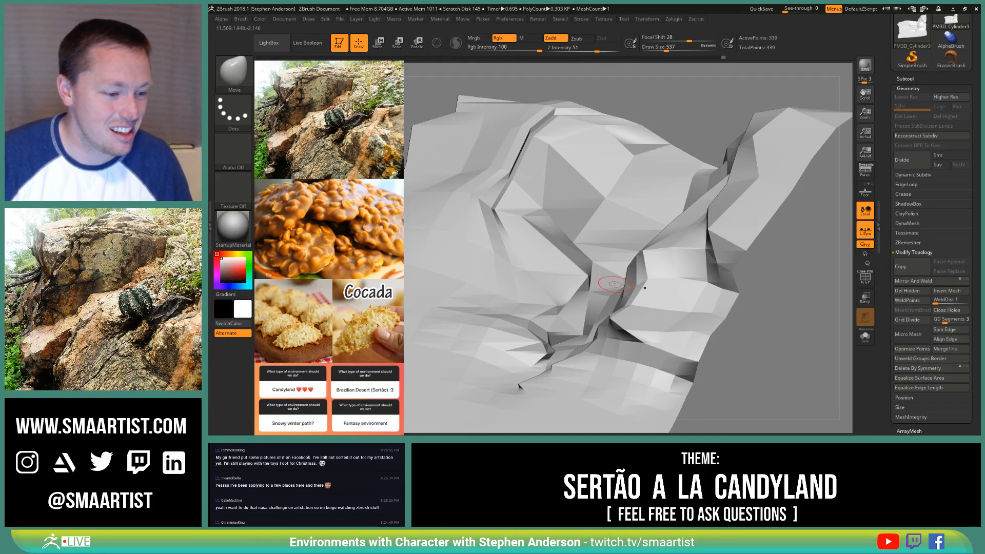
mouse_move(620, 289)
right_mouse_down("ctrl")
mouse_move(590, 323)
mouse_move(575, 277)
mouse_move(540, 316)
mouse_move(679, 260)
mouse_move(666, 305)
mouse_move(653, 278)
mouse_move(627, 262)
right_mouse_up("ctrl")
key("shift+f")
Step: Pull the vertices around the ground fissure into tighter jagged folds, and hide the wireframe to review the terrain
left_click_drag(627, 262, 668, 264)
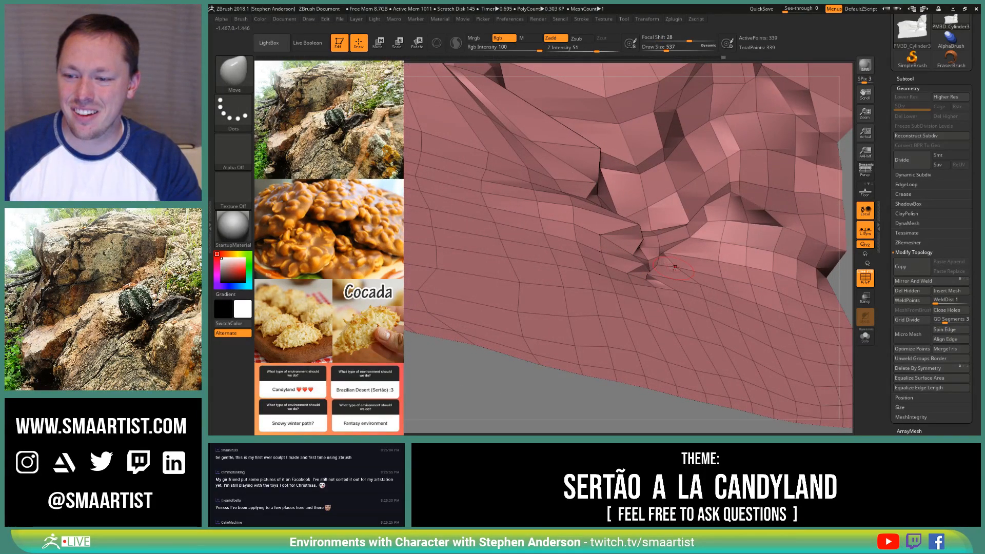
mouse_move(674, 267)
right_mouse_down()
mouse_move(638, 284)
mouse_move(640, 267)
right_mouse_up()
left_click_drag(642, 268, 655, 267)
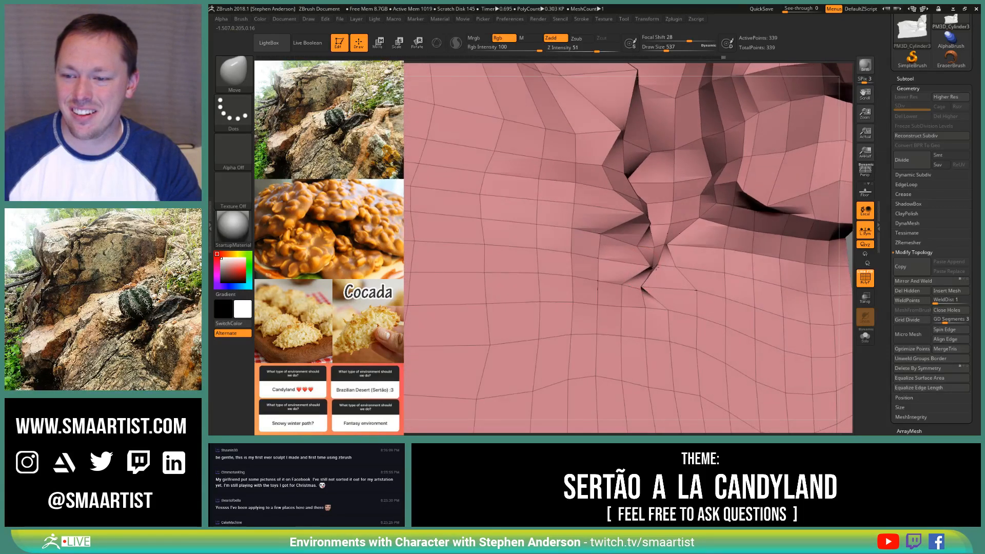
right_click_drag(659, 280, 662, 281)
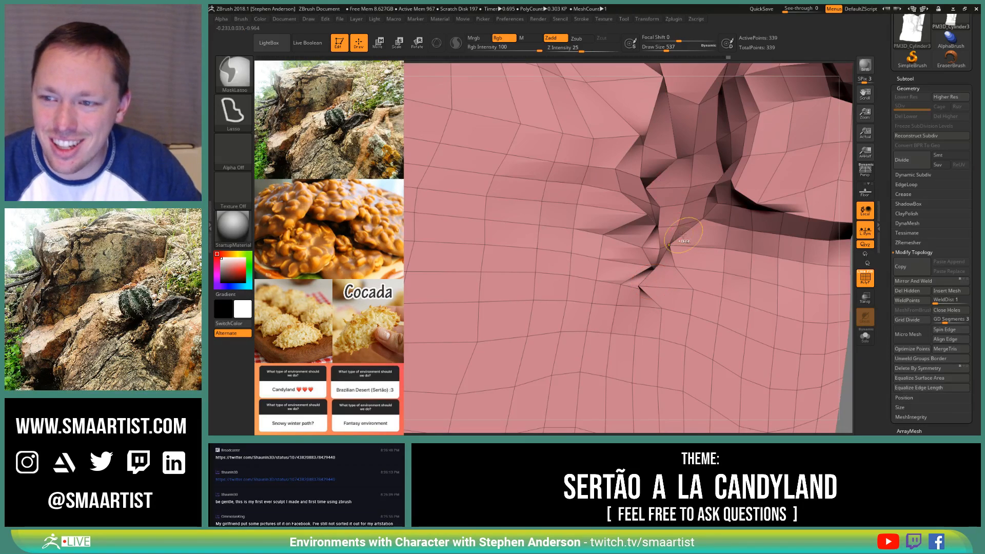
right_click_drag(652, 281, 620, 283, "ctrl")
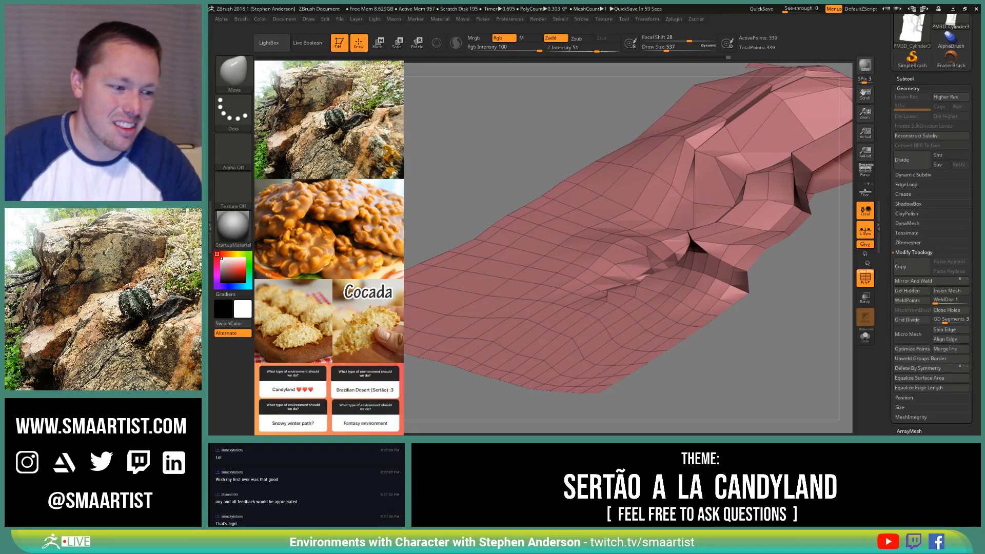
mouse_move(647, 281)
right_mouse_down()
mouse_move(627, 254)
mouse_move(649, 275)
mouse_move(648, 290)
right_mouse_up()
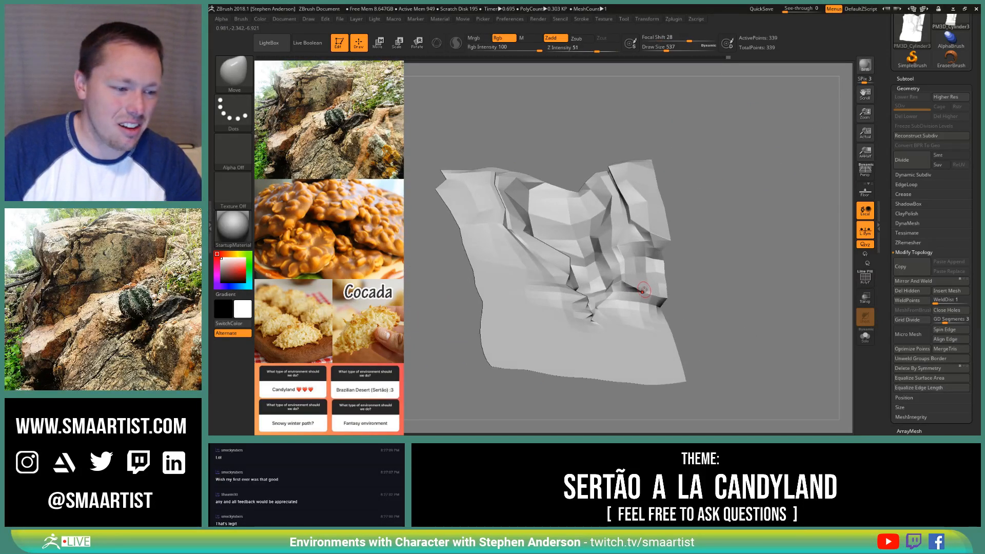
right_click_drag(595, 272, 601, 270)
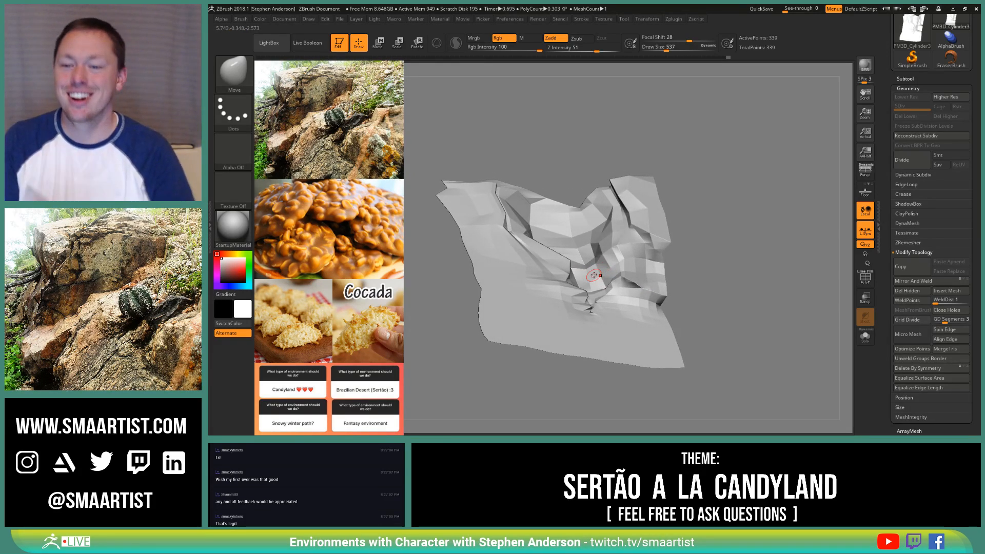
Step: Load the Anubis tool and view the horned creature sculpt from different sides and up close
scroll(971, 75, "up", 3)
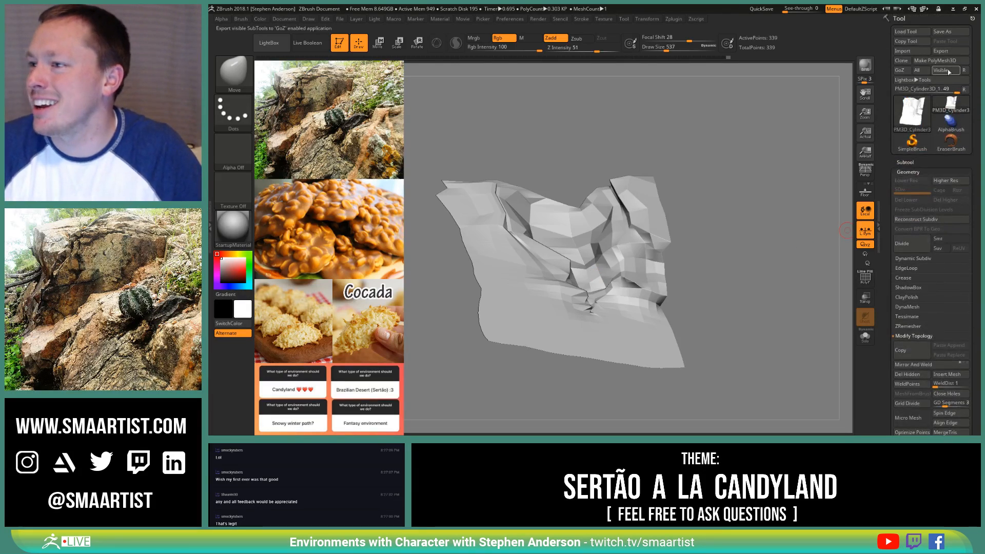
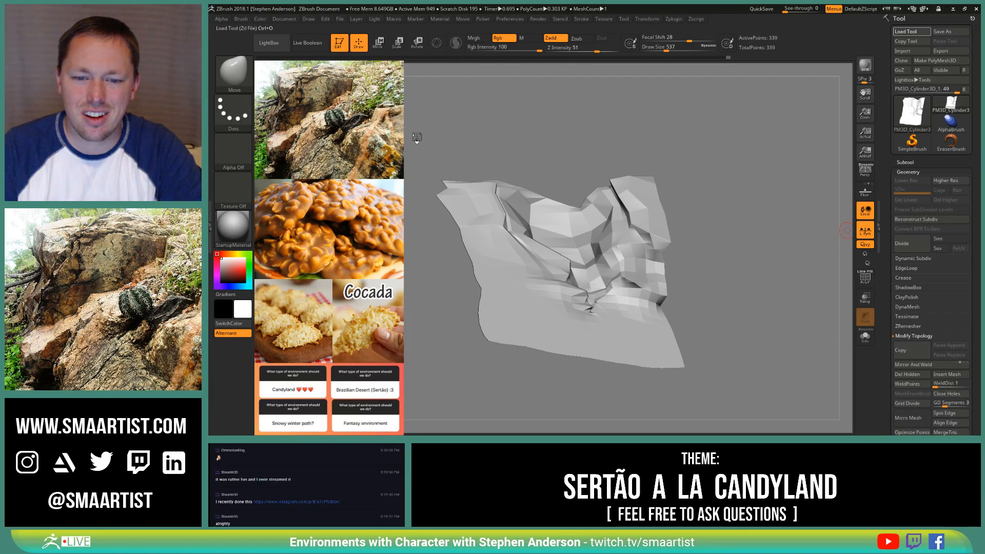
key("ctrl+s")
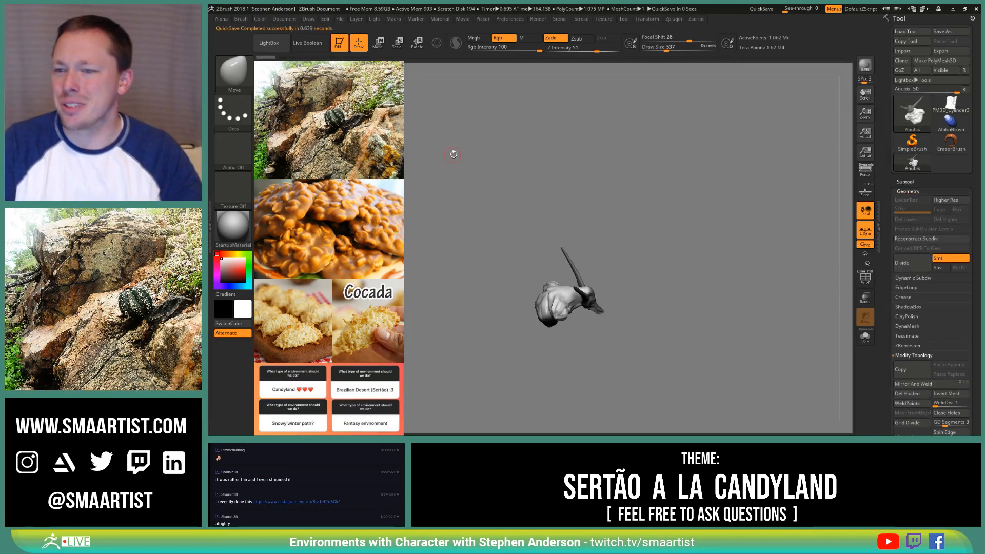
left_click_drag(670, 233, 630, 264)
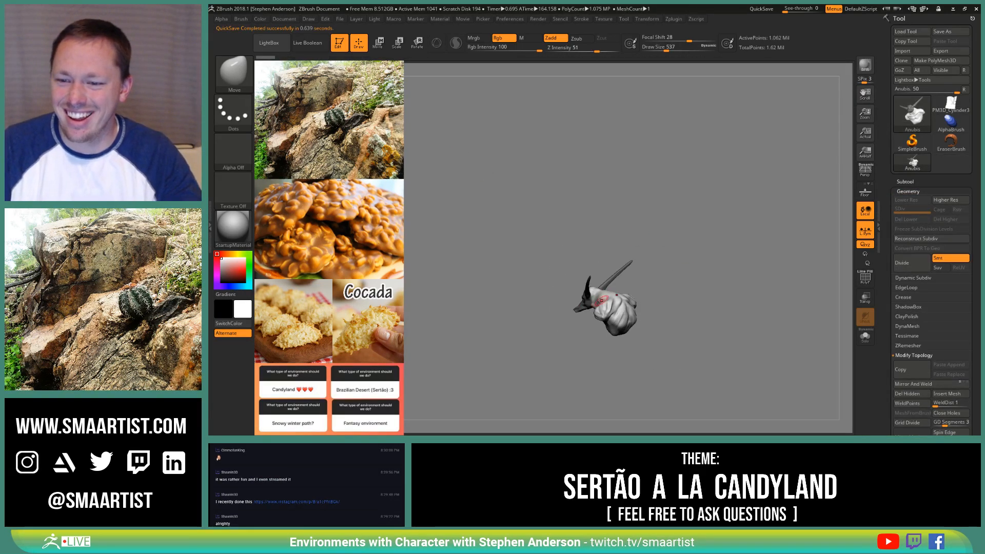
mouse_move(602, 300)
right_mouse_down("ctrl")
mouse_move(654, 349)
mouse_move(609, 329)
mouse_move(682, 253)
mouse_move(705, 256)
mouse_move(746, 293)
mouse_move(552, 265)
mouse_move(703, 257)
mouse_move(686, 272)
mouse_move(702, 341)
mouse_move(604, 306)
mouse_move(623, 306)
mouse_move(658, 261)
mouse_move(658, 299)
mouse_move(619, 305)
mouse_move(587, 301)
mouse_move(588, 273)
mouse_move(608, 299)
mouse_move(635, 302)
right_mouse_up("ctrl")
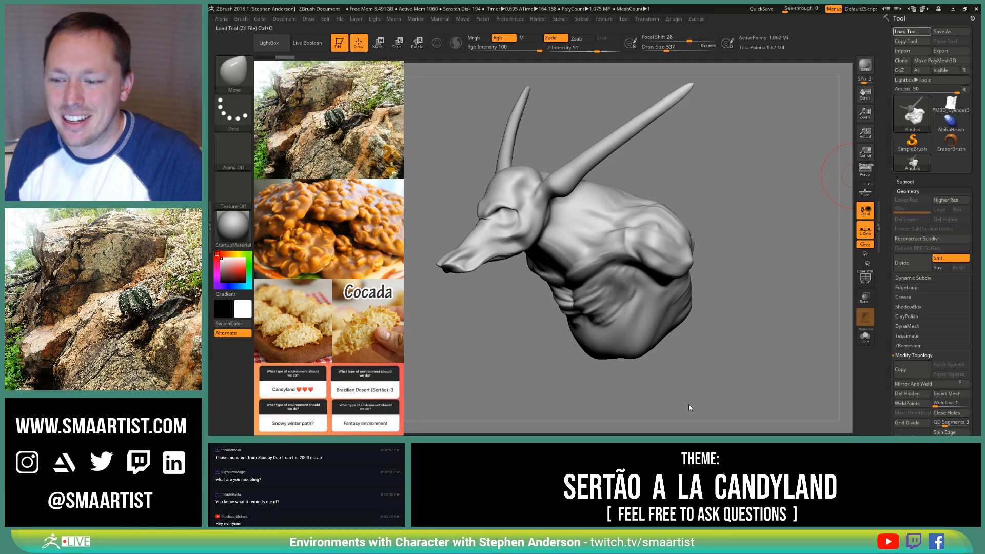
Step: Switch back to the PM3D_Cylinder3D_1 terrain tool and reframe the whole terrain from the front
left_click(950, 104)
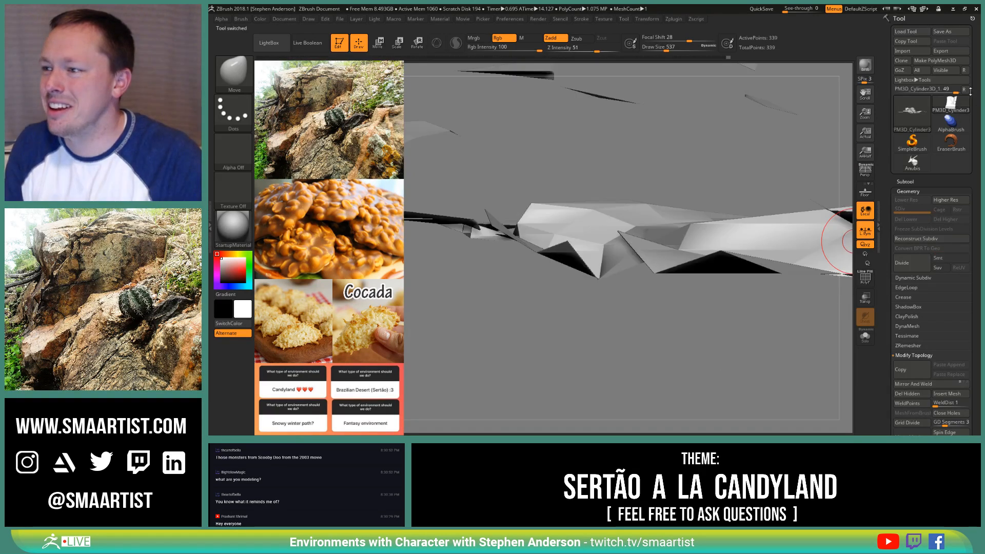
left_click_drag(633, 195, 628, 240)
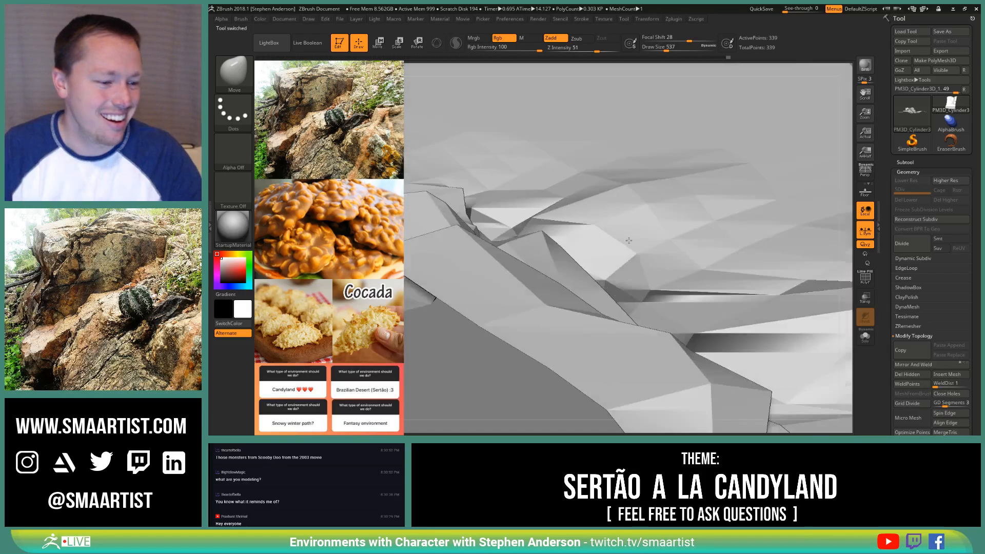
right_click_drag(629, 241, 570, 201)
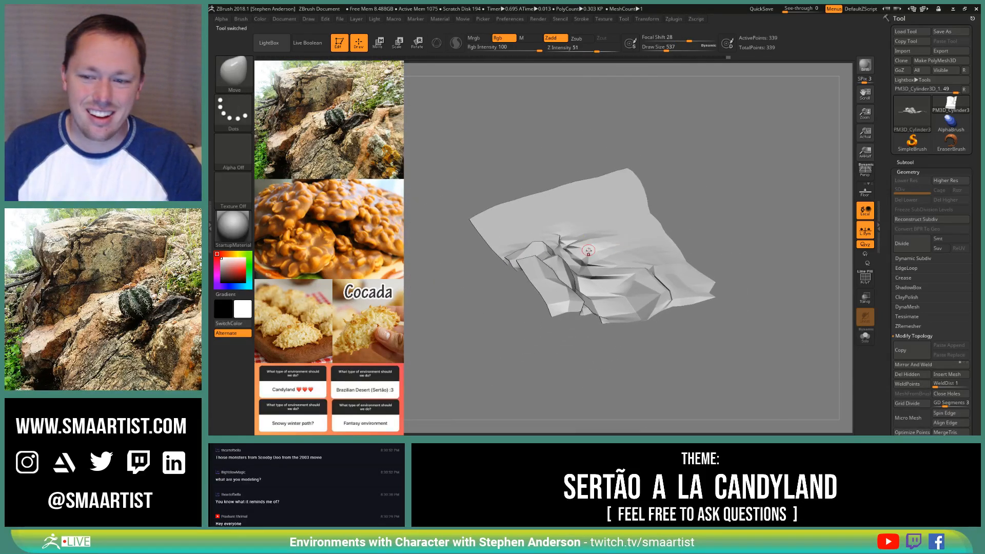
right_click_drag(588, 250, 598, 296)
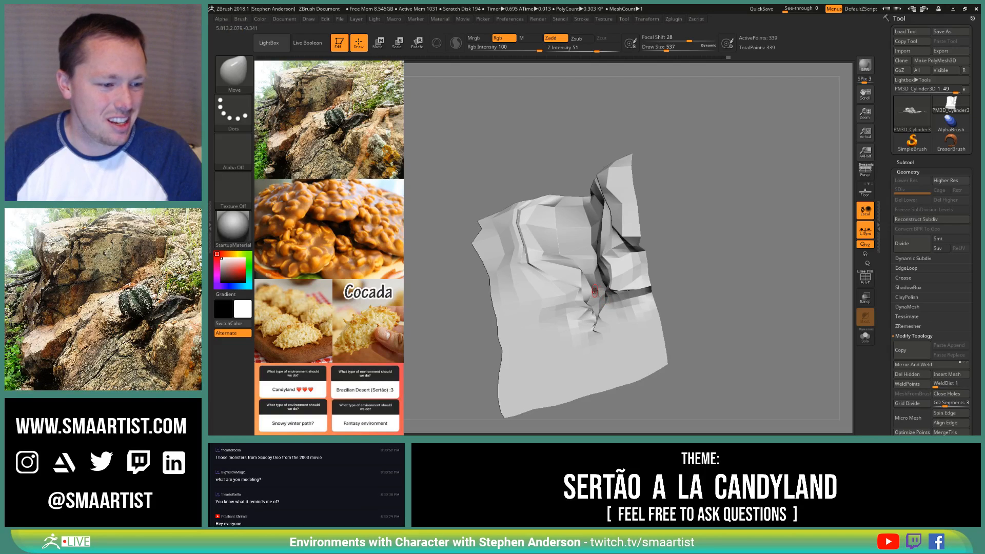
Step: Bring the environment suggestions reference image enlarged over the canvas with Spotlight, read it, and return it to the reference column
right_click_drag(595, 291, 563, 269)
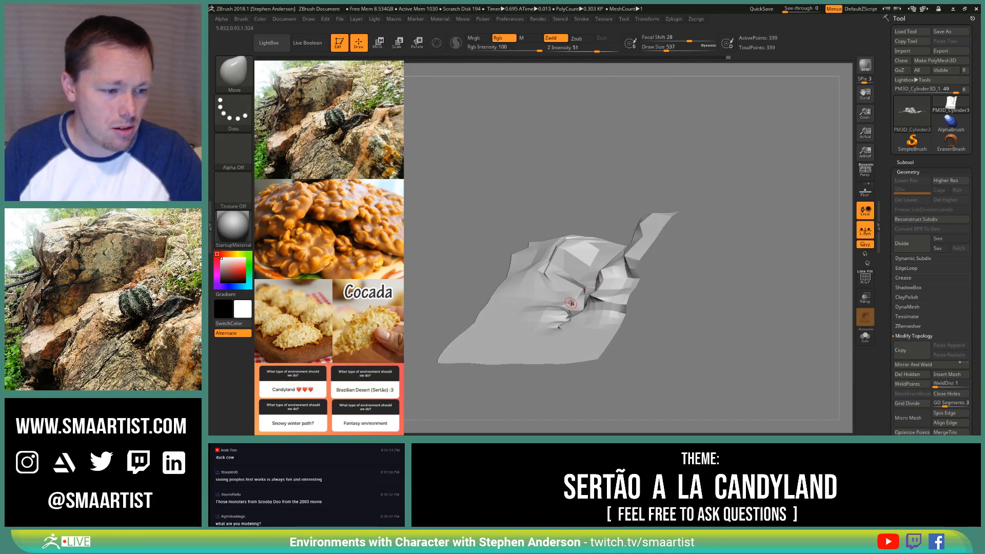
right_click_drag(571, 303, 563, 281)
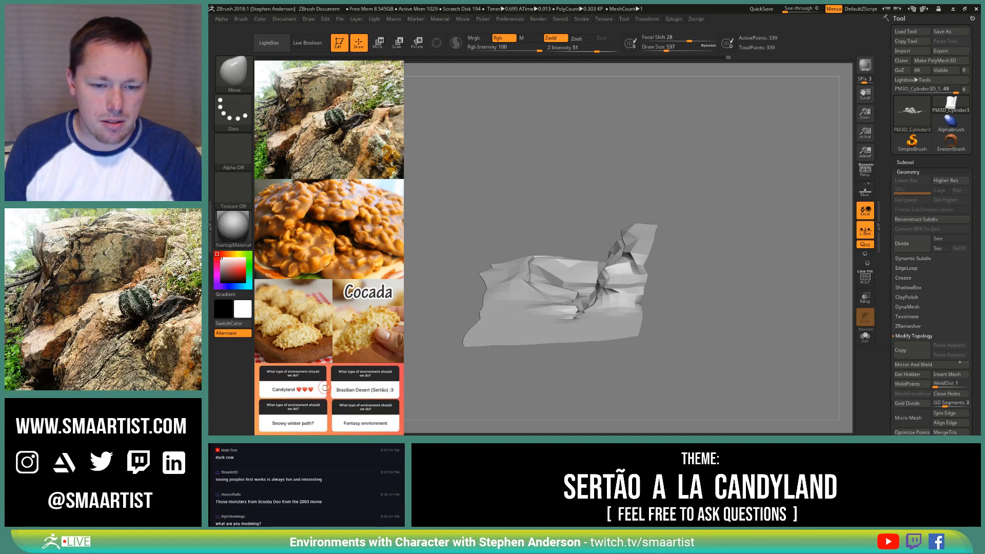
key("z")
left_click_drag(325, 387, 516, 116)
left_click_drag(530, 70, 585, 153)
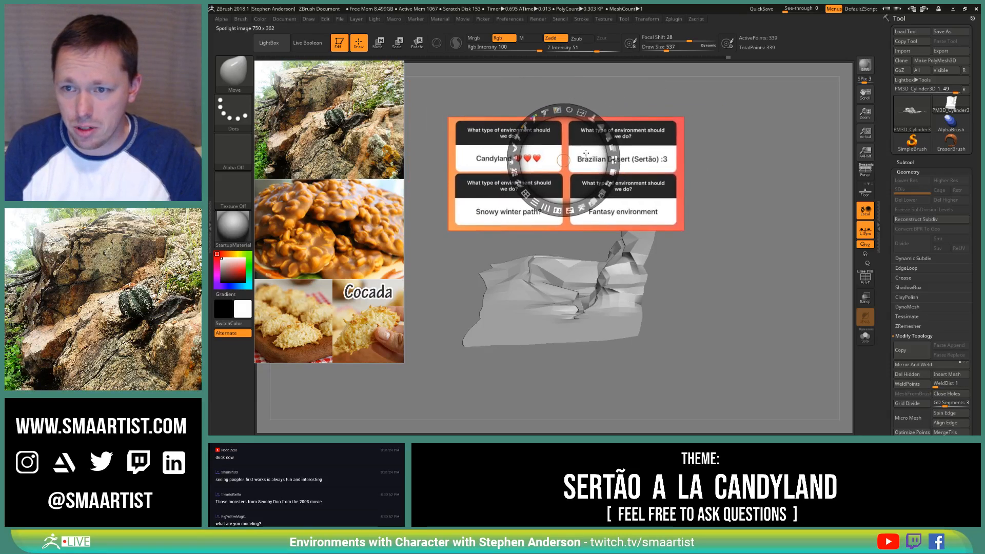
key("z")
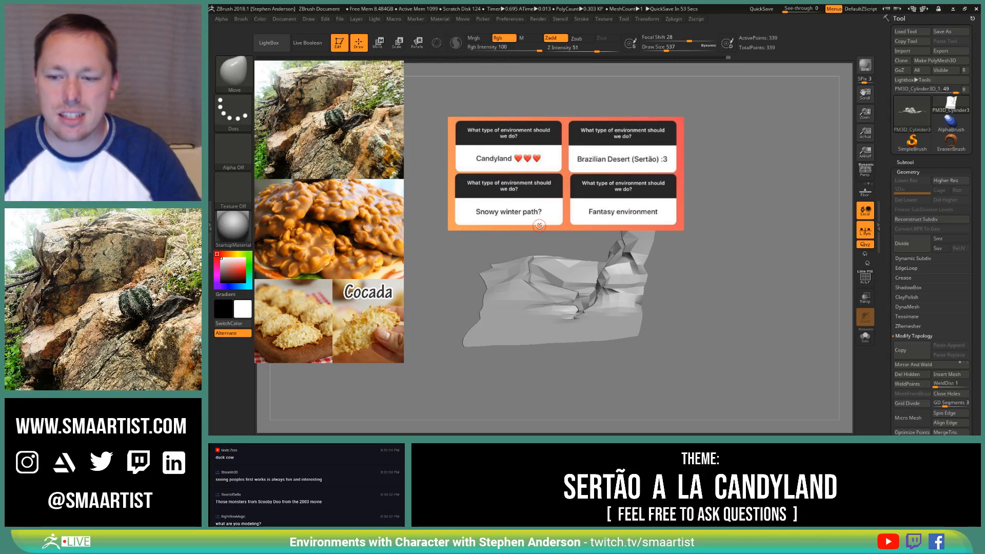
key("shift+z")
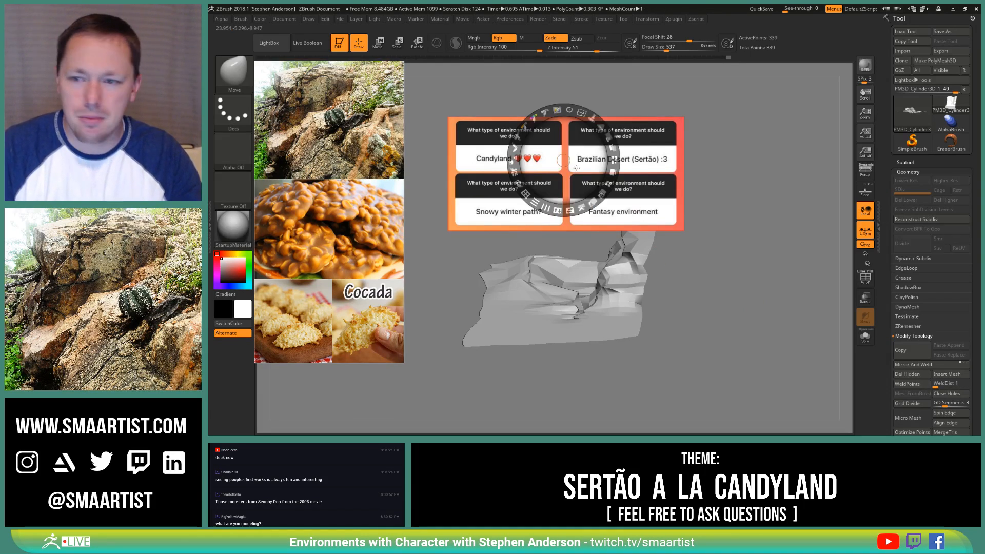
left_click(563, 160)
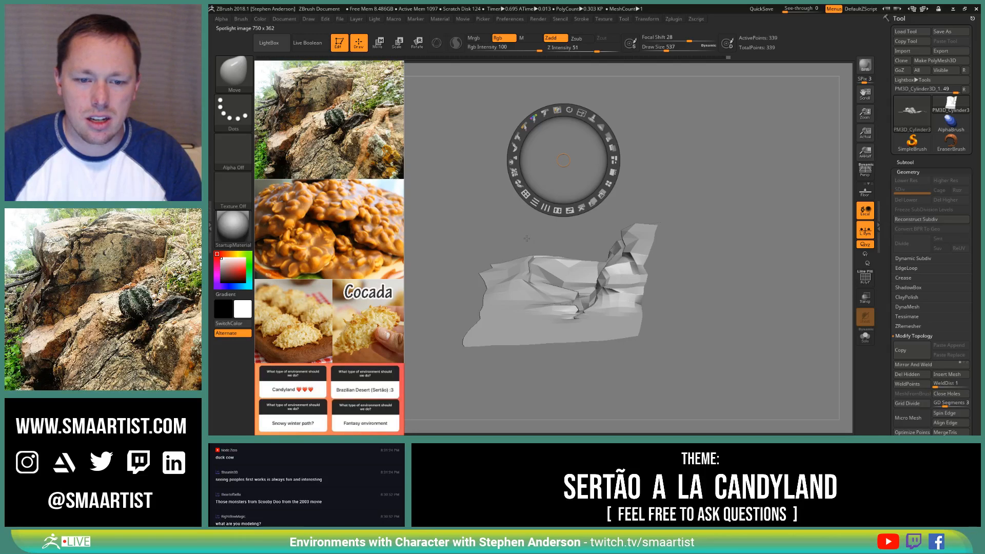
key("z")
Step: Show the wireframe, mask all but the terrain's outer side edge, and extrude that edge outward into a new strip of polygons
right_click_drag(585, 256, 661, 259, "alt")
mouse_move(623, 231)
right_mouse_down()
mouse_move(576, 229)
mouse_move(554, 241)
mouse_move(528, 233)
mouse_move(620, 270)
mouse_move(637, 264)
mouse_move(654, 287)
mouse_move(638, 268)
mouse_move(611, 299)
mouse_move(641, 293)
right_mouse_up()
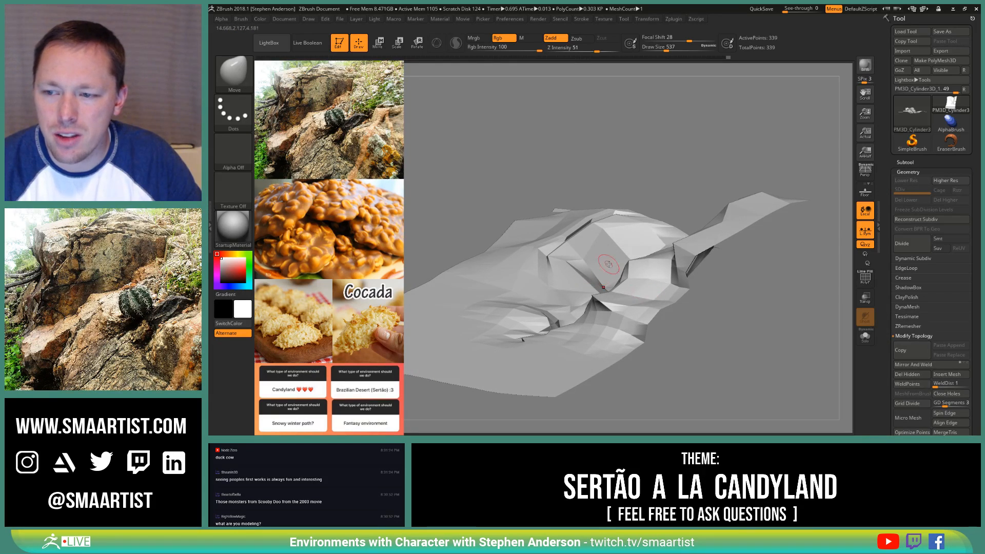
right_click_drag(620, 279, 617, 242)
key("f")
key("shift+f")
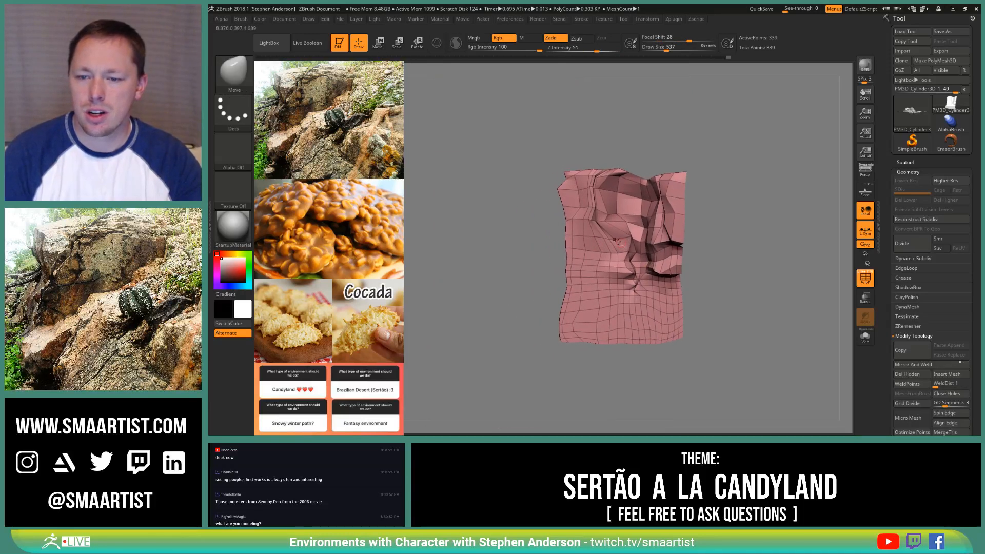
key("ctrl")
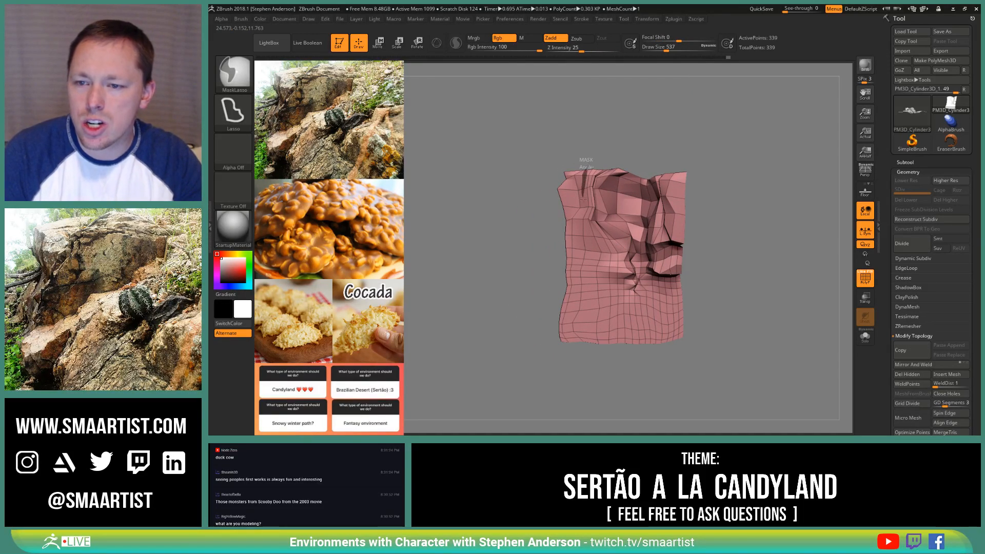
mouse_move(583, 175)
left_mouse_down("ctrl")
mouse_move(571, 311)
mouse_move(578, 365)
mouse_move(515, 163)
mouse_move(582, 154)
left_mouse_up("ctrl")
left_click(599, 149, "ctrl")
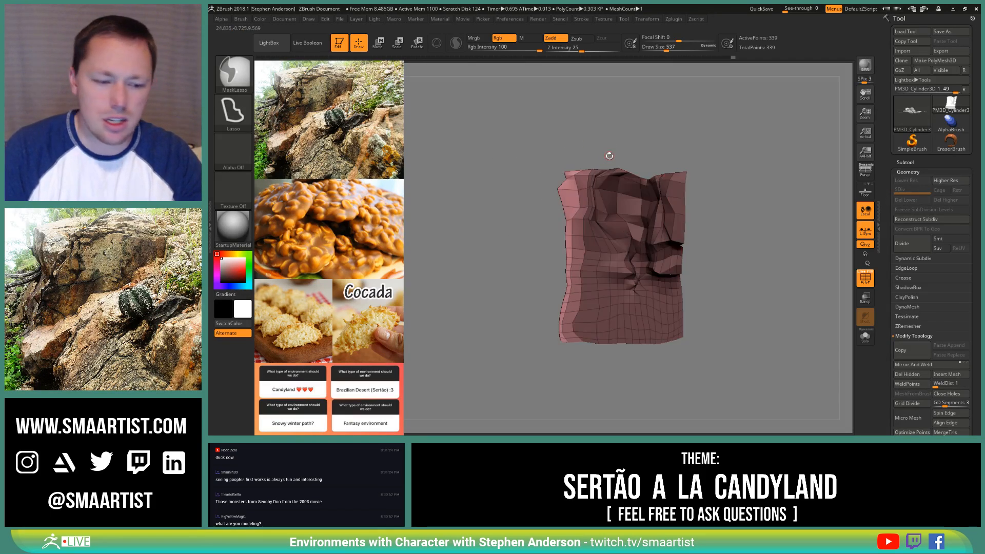
key("w")
left_click_drag(639, 185, 613, 185)
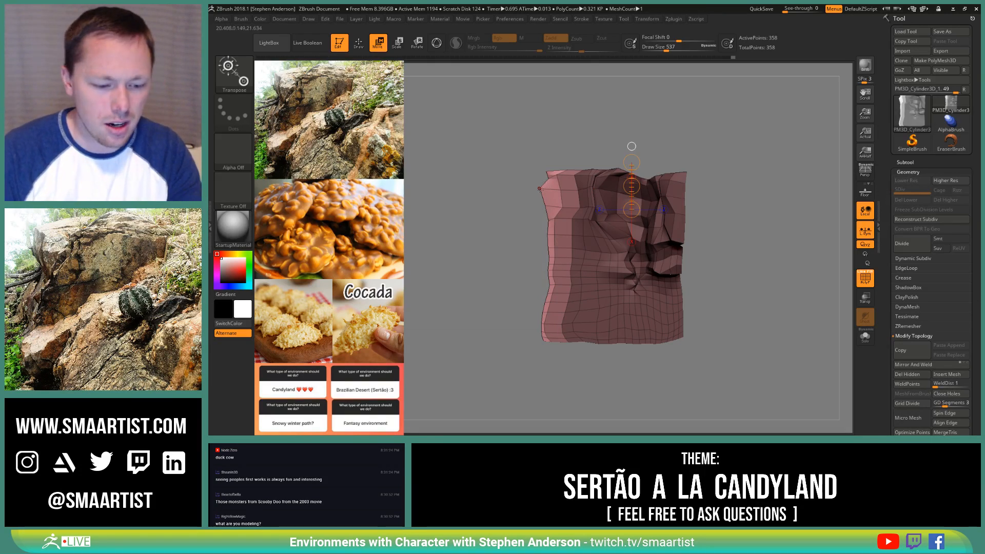
Step: Reshape the new strip's outer edge into an irregular outline with the Move brush at draw size 5000, pulling both end corners outward
key("b")
key("m")
key("v")
key("s")
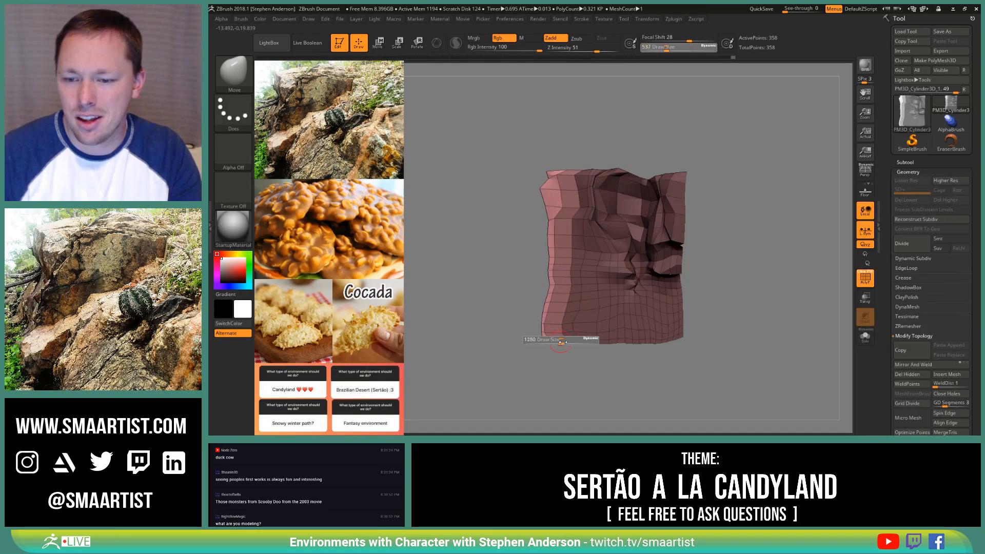
left_click_drag(563, 342, 608, 342)
left_click_drag(539, 341, 531, 344)
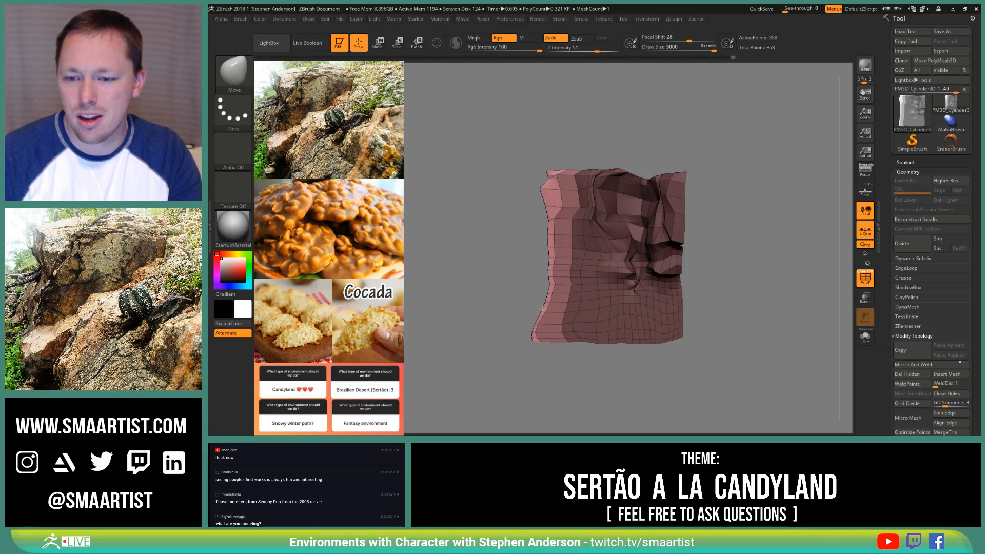
left_click_drag(548, 277, 541, 231)
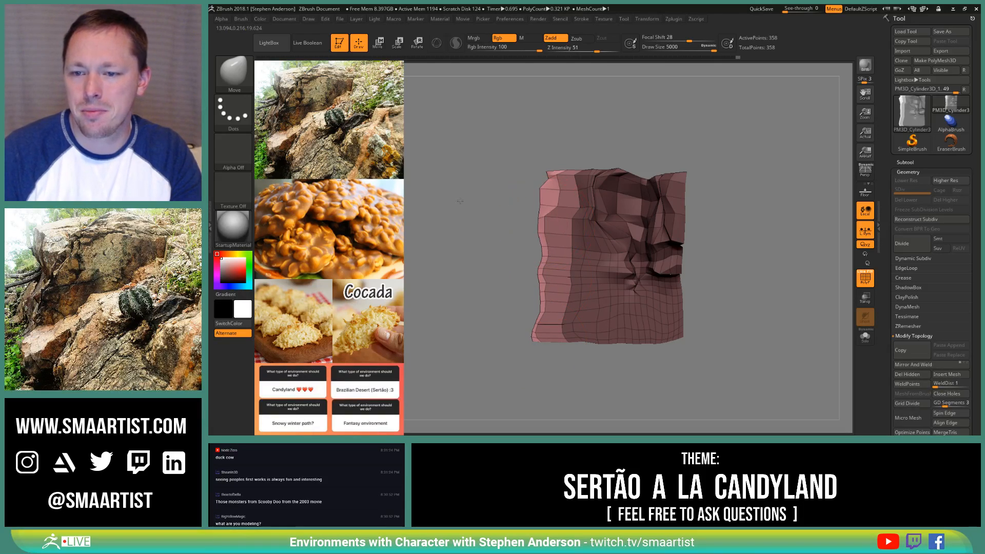
mouse_move(547, 174)
left_mouse_down()
mouse_move(531, 170)
mouse_move(548, 194)
mouse_move(527, 167)
left_mouse_up()
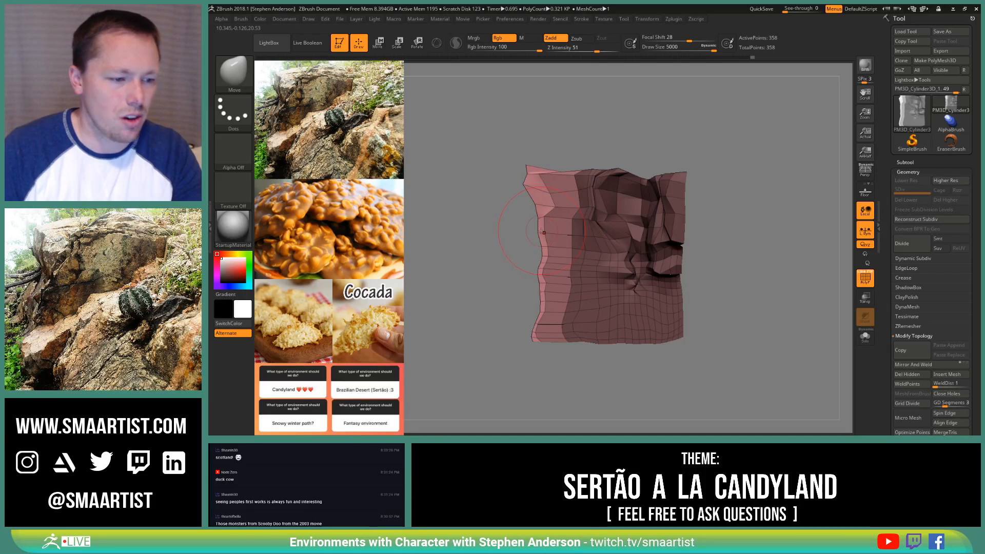
Step: Pull the strip's outer edge farther outward along its length to widen the ground, refining the front corner at draw size 2109
mouse_move(541, 231)
right_mouse_down()
mouse_move(553, 211)
mouse_move(518, 231)
mouse_move(532, 254)
right_mouse_up()
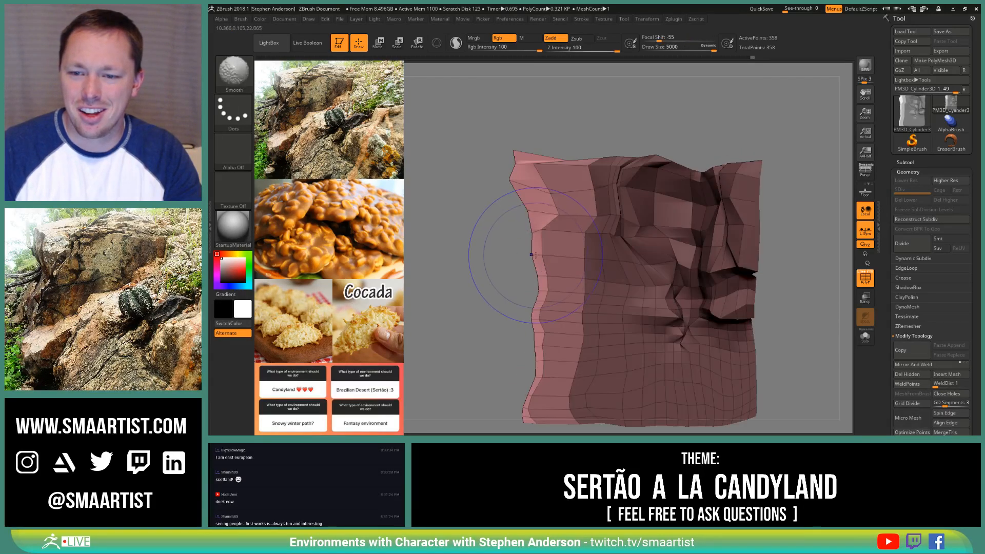
left_click_drag(532, 255, 464, 249)
left_click_drag(511, 227, 501, 222)
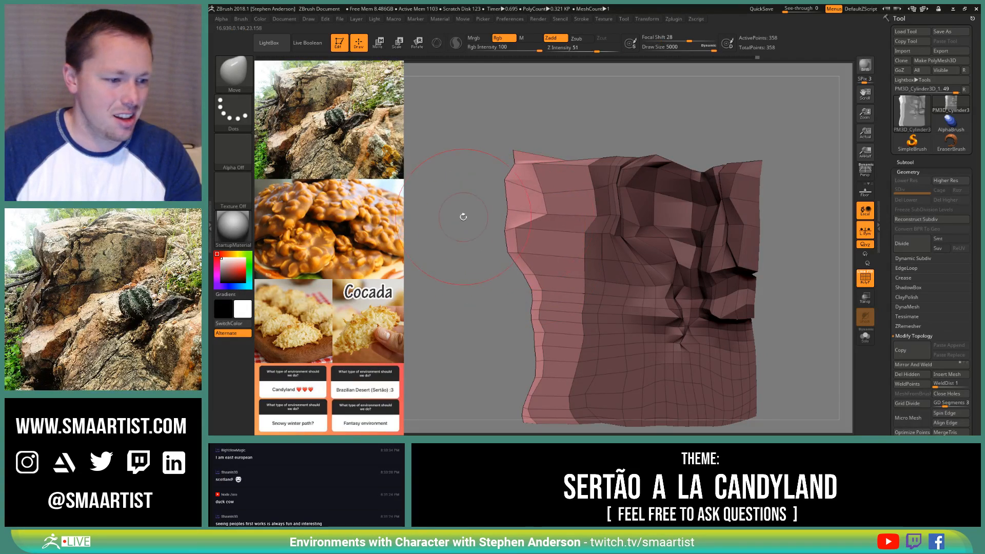
right_click_drag(523, 328, 511, 274, "alt")
mouse_move(521, 252)
left_mouse_down()
mouse_move(495, 250)
mouse_move(482, 225)
left_mouse_up()
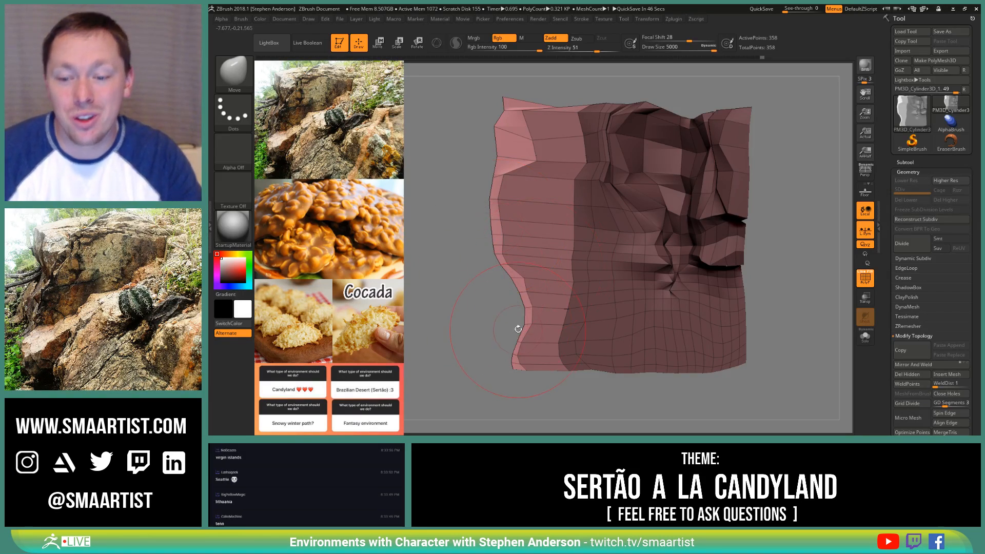
left_click_drag(525, 318, 490, 305)
left_click_drag(511, 368, 479, 358)
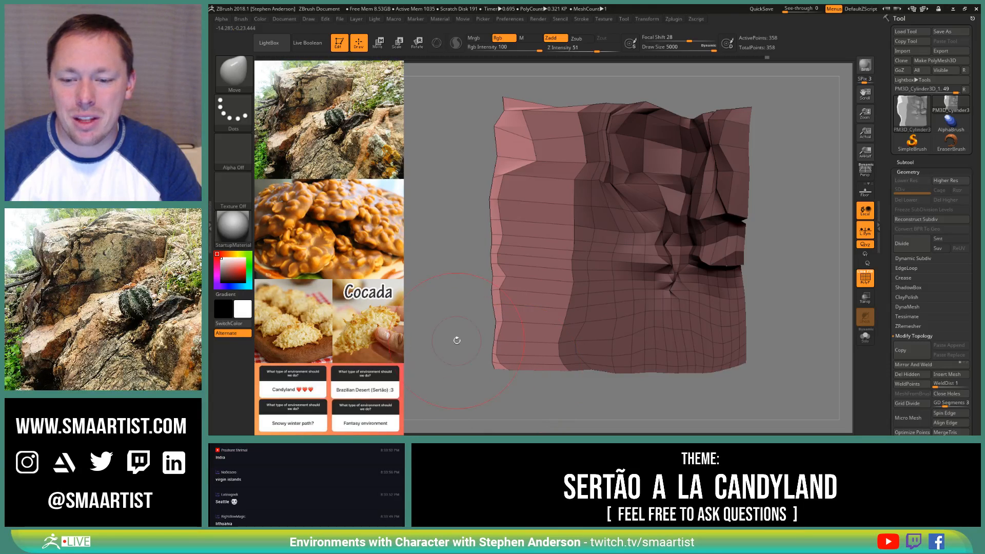
mouse_move(495, 321)
left_mouse_down()
mouse_move(470, 319)
mouse_move(519, 267)
mouse_move(533, 149)
mouse_move(516, 343)
mouse_move(539, 371)
mouse_move(555, 374)
mouse_move(486, 349)
mouse_move(493, 372)
left_mouse_up()
key("s")
key("s")
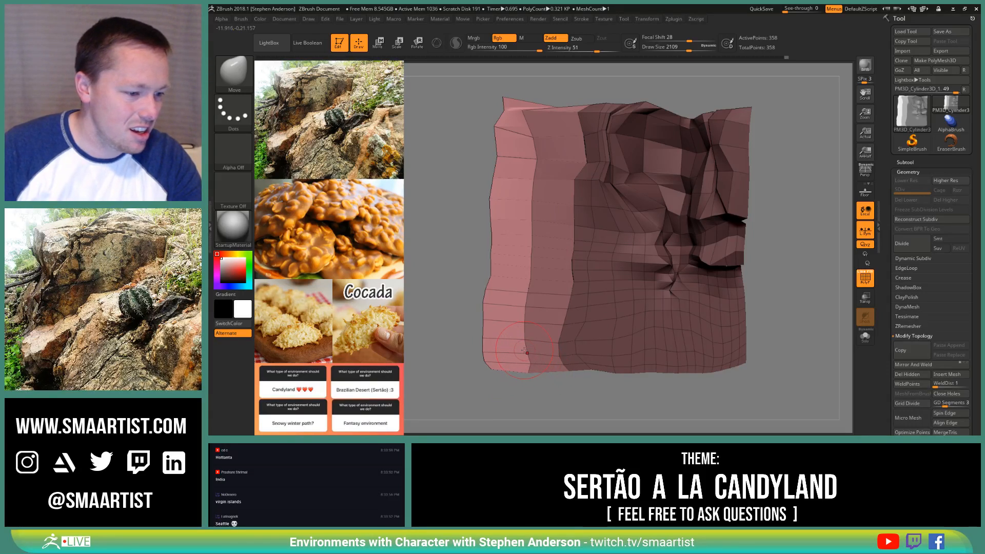
Step: Push the raised part of the new strip's outer edge down towards the surrounding ground
right_click_drag(529, 319, 536, 298)
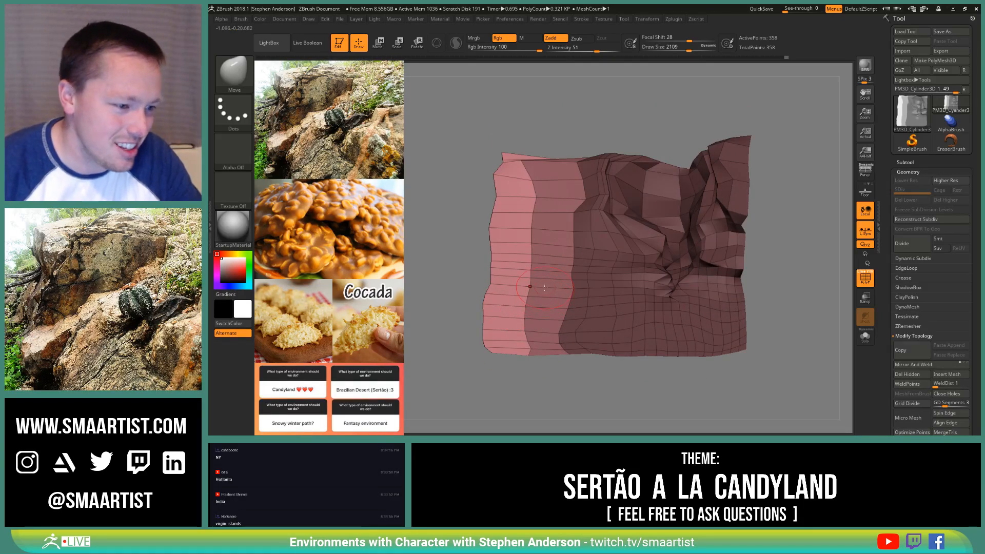
right_click_drag(543, 282, 582, 246)
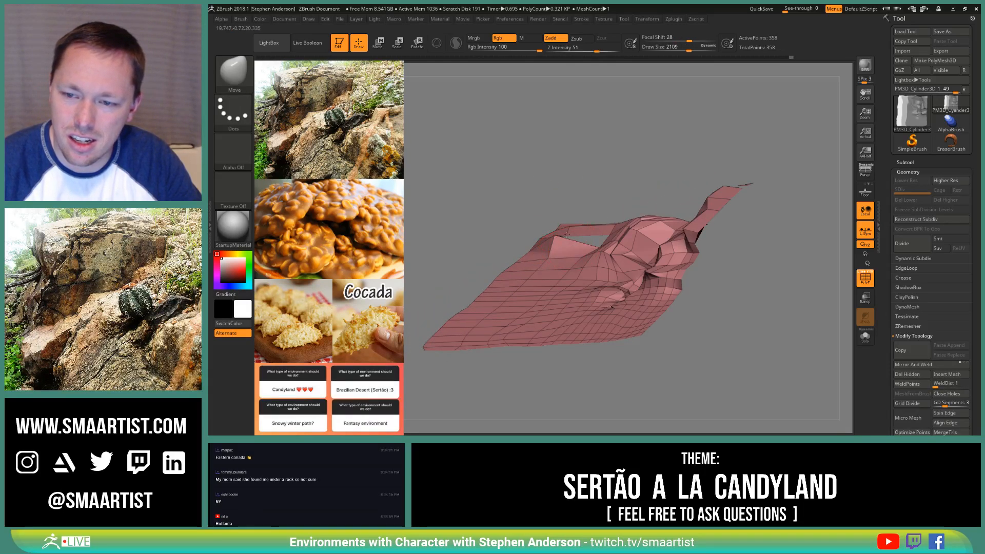
left_click_drag(566, 236, 560, 263)
right_click_drag(560, 266, 561, 234)
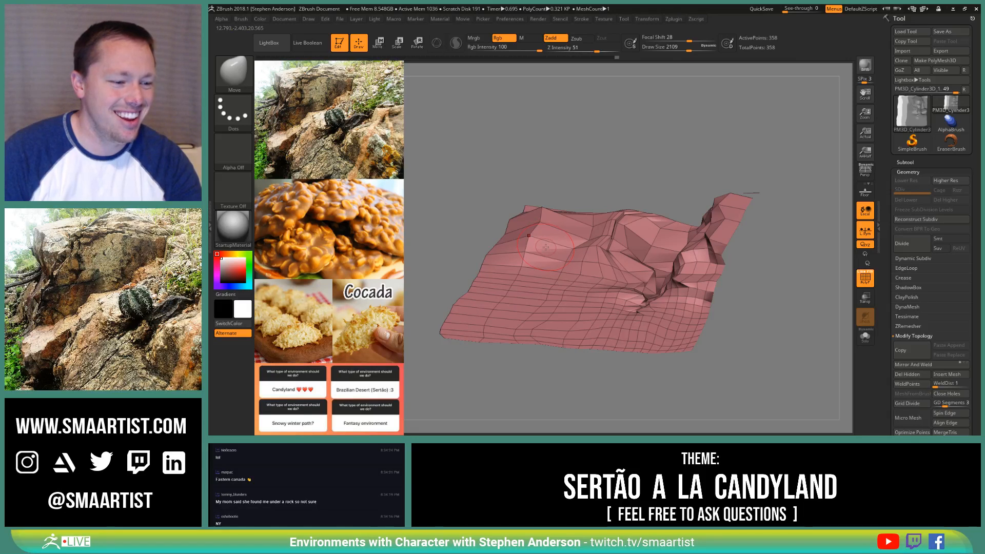
mouse_move(541, 248)
right_mouse_down()
mouse_move(549, 239)
mouse_move(559, 259)
right_mouse_up()
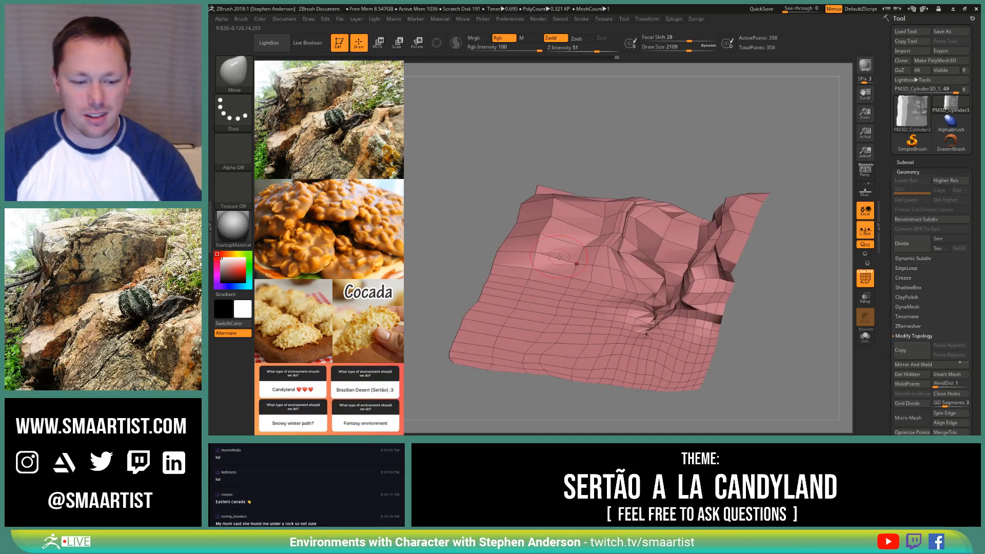
Step: Insert an edge loop along the wide new strip of the terrain with the ZModeler brush
key("b")
key("z")
key("m")
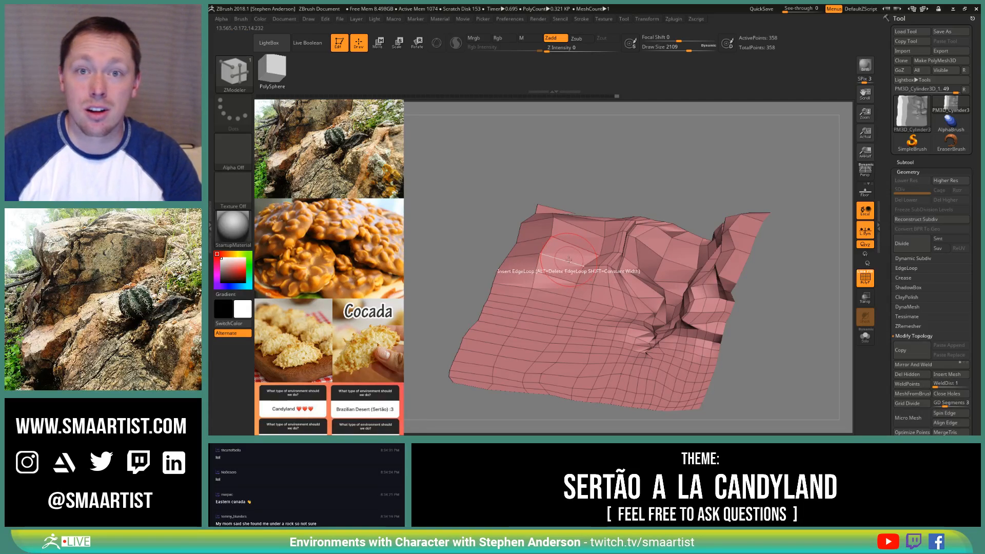
left_click(573, 262)
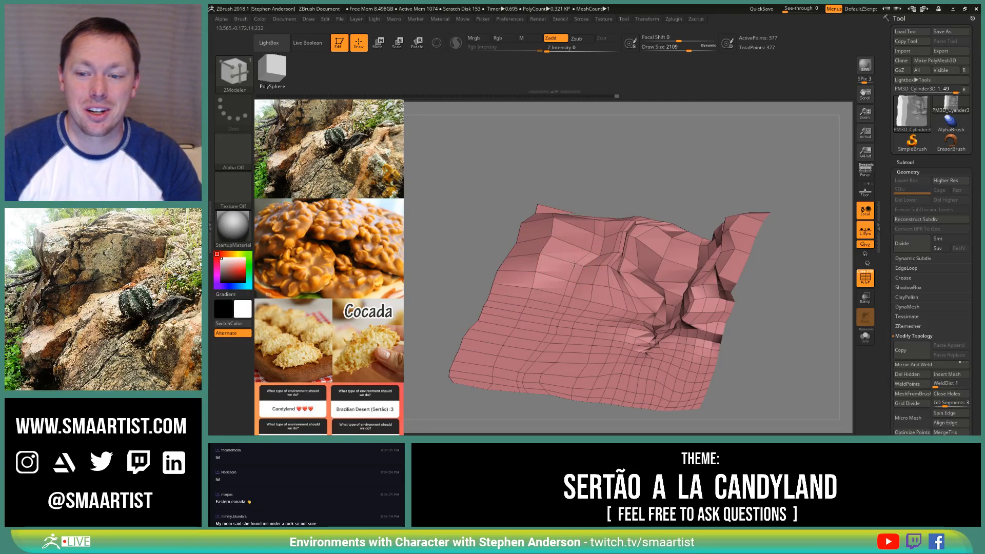
Step: Set the ZModeler edge action to Mask with EdgeLoop Partial, mask the inserted loop, and invert the mask
key("space")
left_click(582, 224)
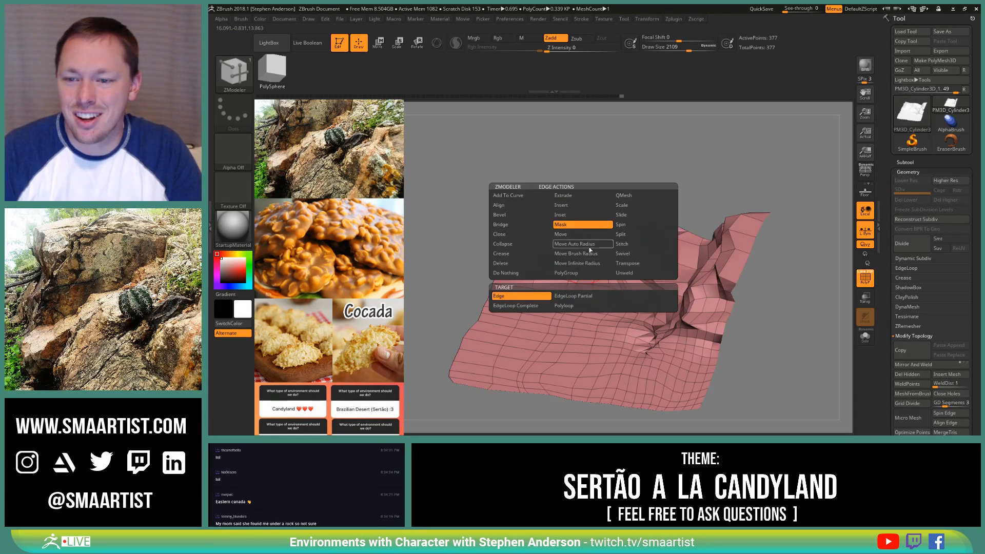
left_click(572, 296)
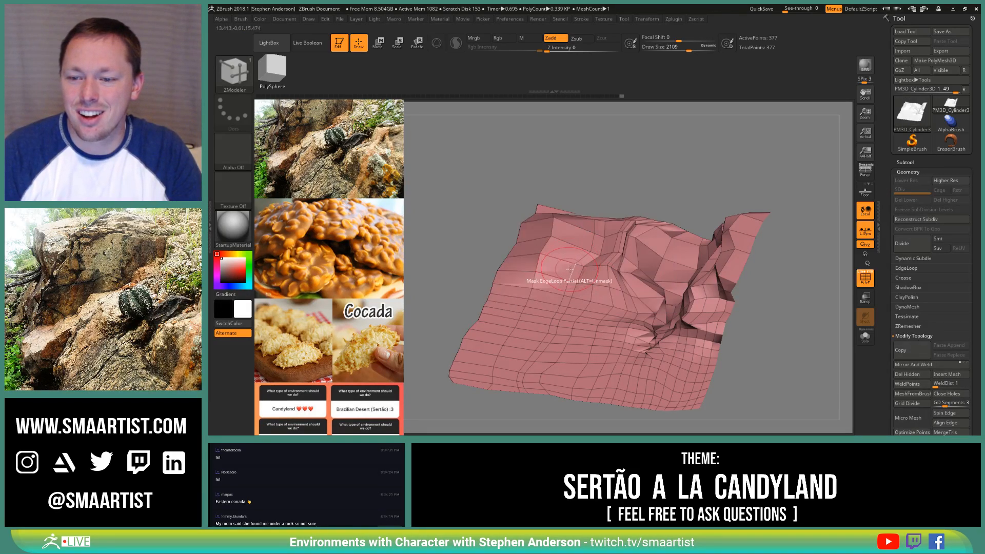
left_click(569, 269)
left_click(623, 186, "ctrl")
Step: Lift the unmasked edge loop slightly with the Move brush at draw size 2499 to round the hill, and clear the mask
key("b")
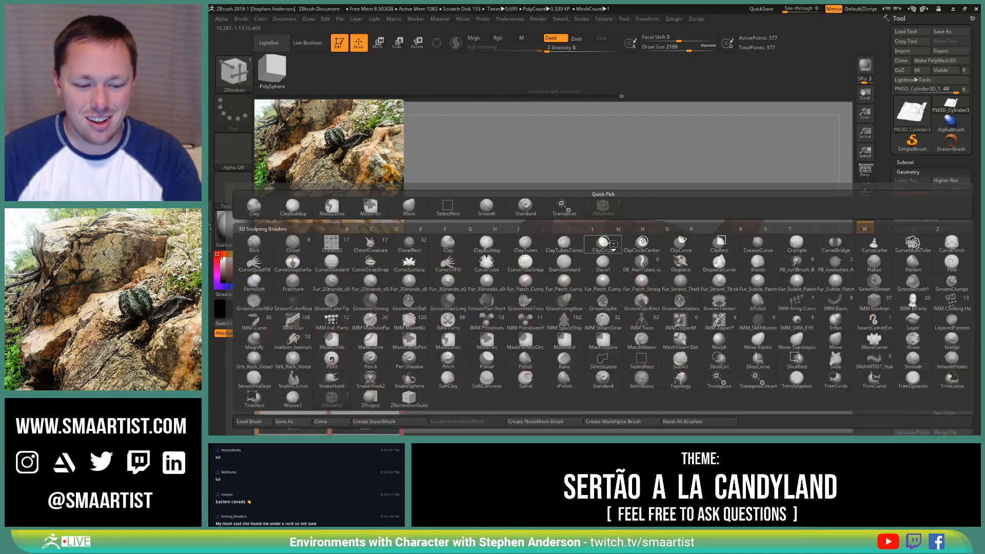
key("m")
key("v")
right_click_drag(613, 288, 579, 256)
key("s")
left_click_drag(570, 254, 573, 255)
left_click_drag(573, 255, 576, 247)
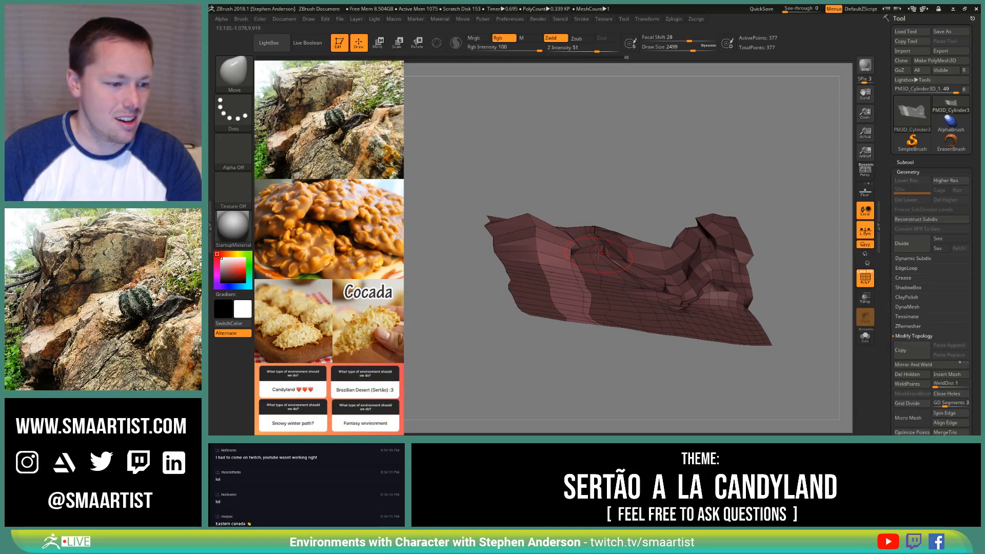
mouse_move(597, 257)
right_mouse_down()
mouse_move(582, 280)
mouse_move(587, 252)
mouse_move(601, 275)
right_mouse_up()
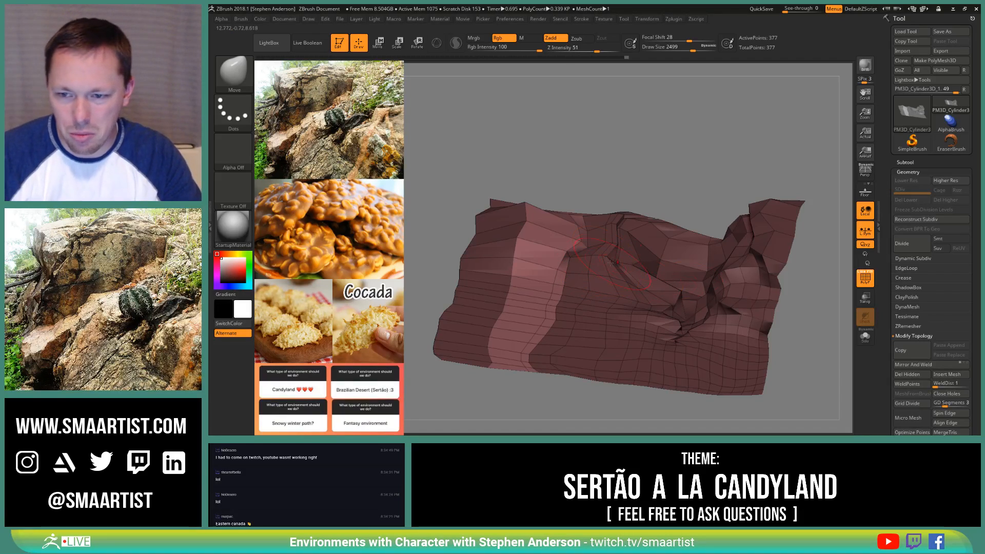
right_click_drag(610, 262, 590, 218)
left_click_drag(643, 184, 672, 203, "ctrl")
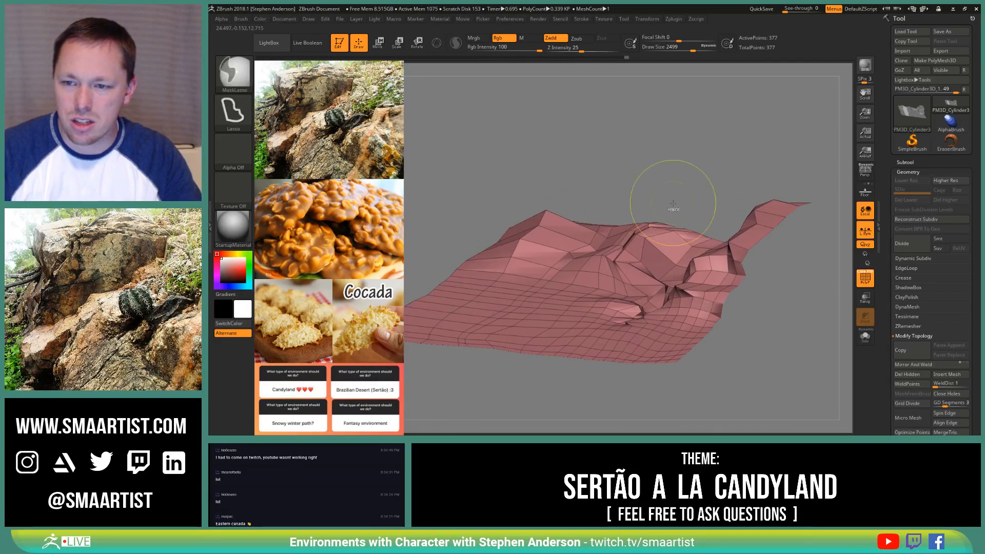
Step: Mask all but the terrain's outer edge loop with the ZModeler brush and extrude that edge outward into a new strip with Transpose Move
mouse_move(667, 234)
right_mouse_down("ctrl")
mouse_move(640, 220)
mouse_move(670, 261)
mouse_move(674, 238)
mouse_move(648, 321)
mouse_move(636, 275)
right_mouse_up("ctrl")
key("shift+f")
key("shift+f")
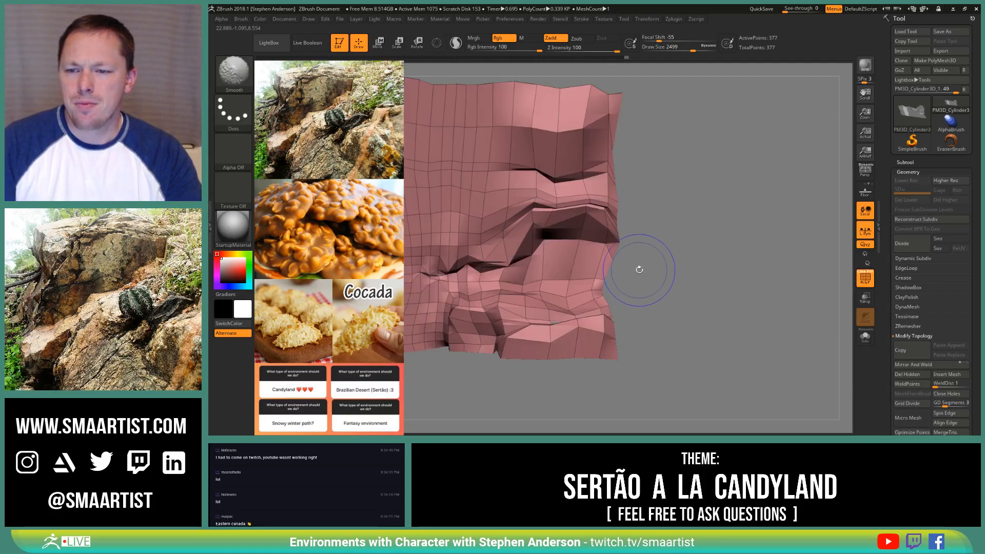
key("b")
key("z")
key("m")
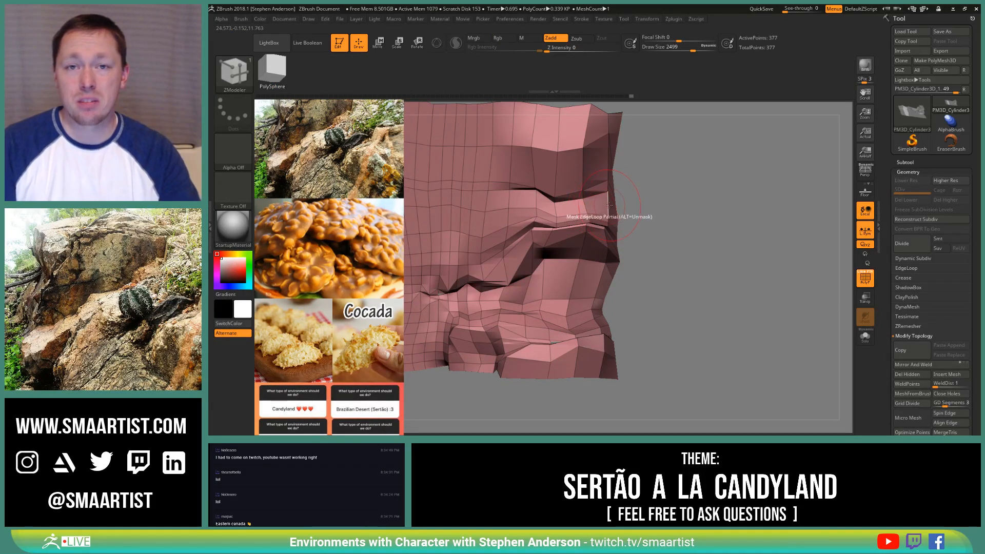
left_click(661, 222, "ctrl")
right_click_drag(665, 232, 637, 217, "ctrl")
key("w")
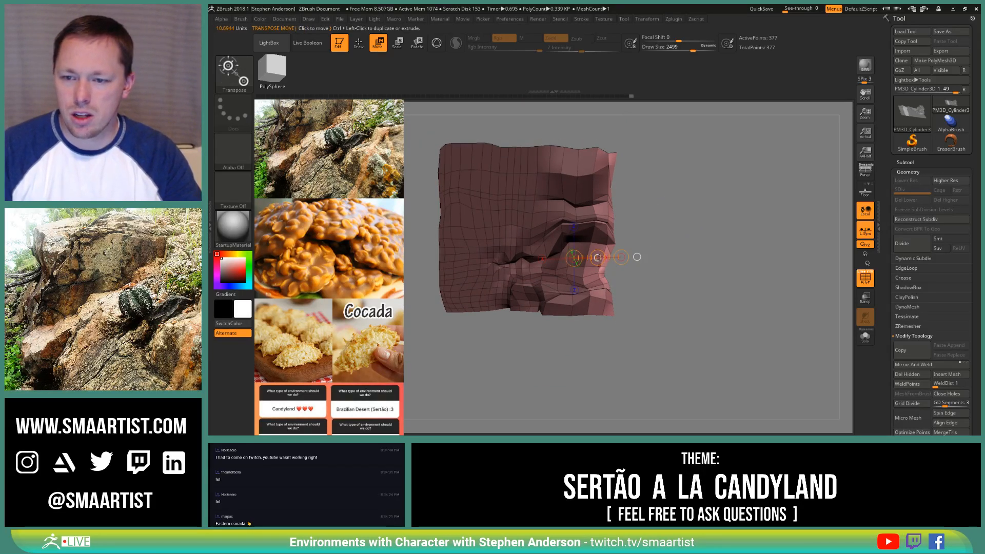
left_click_drag(598, 257, 631, 257, "ctrl")
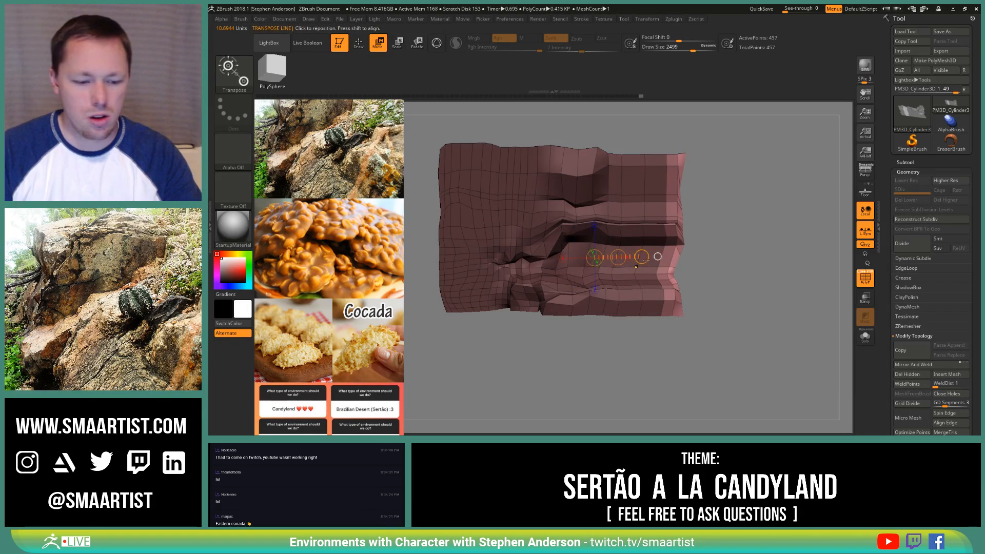
Step: Clear the mask and reshape the new strip's outer edge with the Move brush, using draw sizes 4175 and 2147
key("b")
key("m")
key("v")
left_click_drag(740, 211, 748, 218, "ctrl")
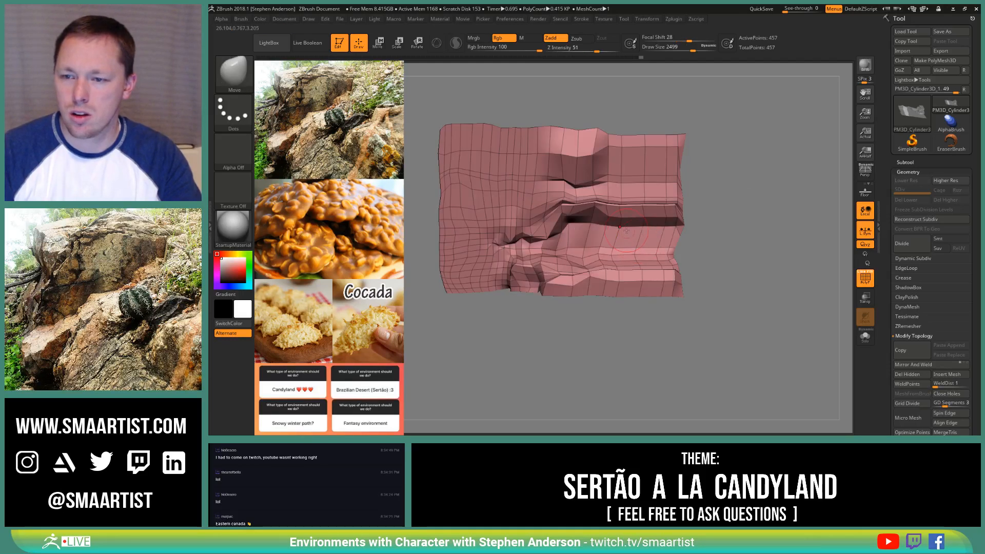
key("s")
mouse_move(627, 231)
left_mouse_down()
mouse_move(642, 231)
mouse_move(625, 245)
left_mouse_up()
mouse_move(642, 229)
right_mouse_down("ctrl")
mouse_move(654, 241)
mouse_move(654, 225)
mouse_move(653, 234)
right_mouse_up("ctrl")
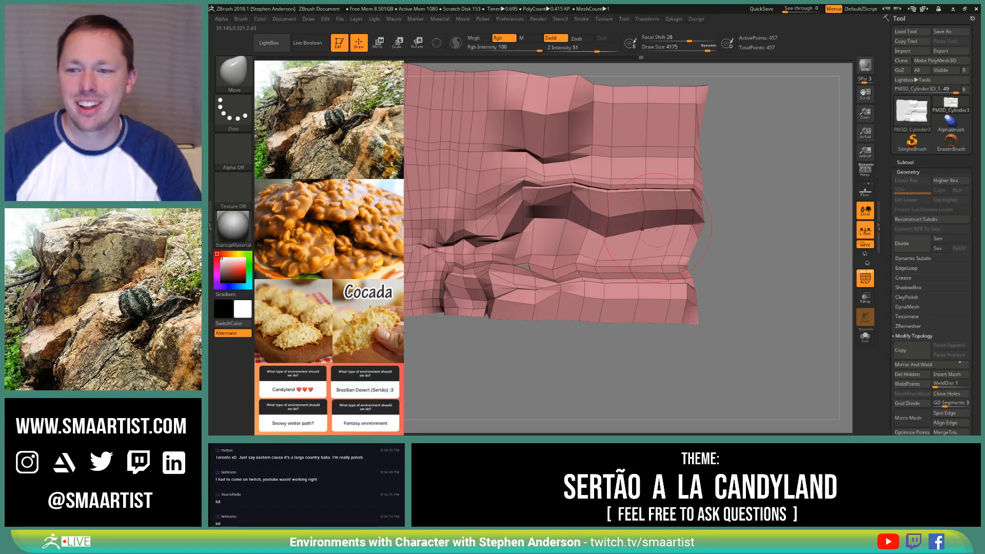
right_click_drag(617, 231, 641, 234)
key("s")
left_click_drag(641, 234, 622, 235)
left_click_drag(661, 205, 686, 203)
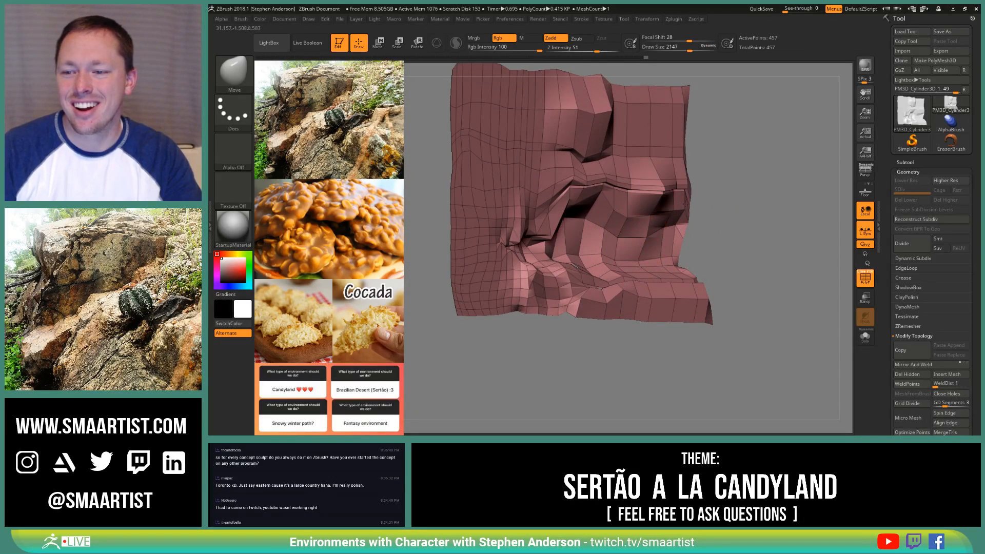
Step: Pull the terrain's far back corner upward with the Move brush at draw size 3917
mouse_move(686, 204)
right_mouse_down()
mouse_move(600, 157)
mouse_move(578, 171)
mouse_move(566, 232)
mouse_move(574, 213)
right_mouse_up()
key("s")
left_click_drag(588, 218, 592, 218)
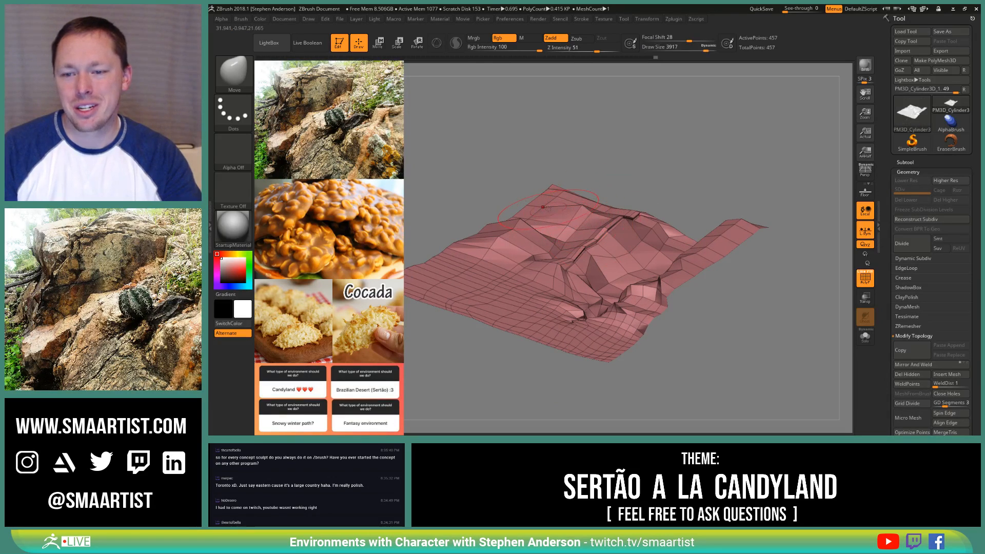
right_click_drag(593, 218, 579, 233)
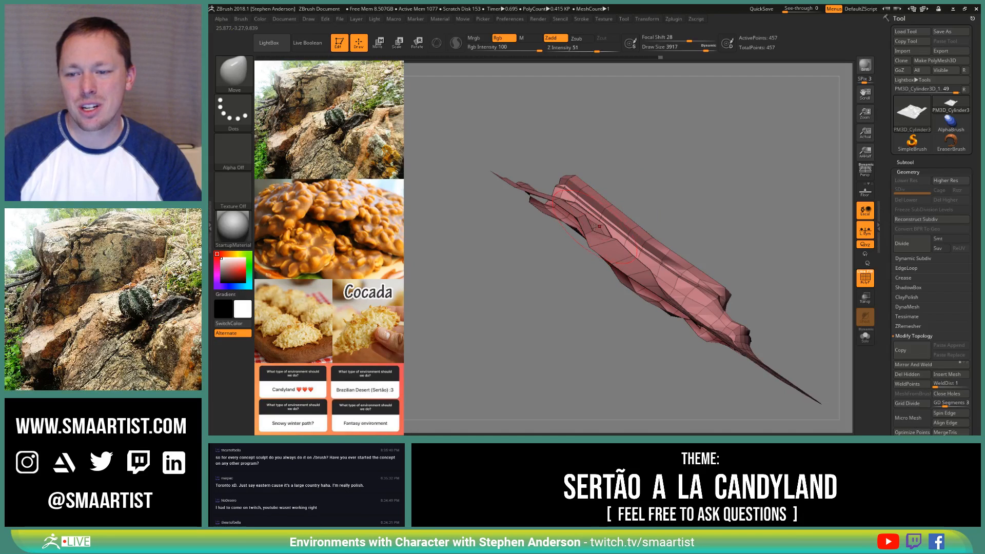
right_click_drag(596, 217, 626, 208)
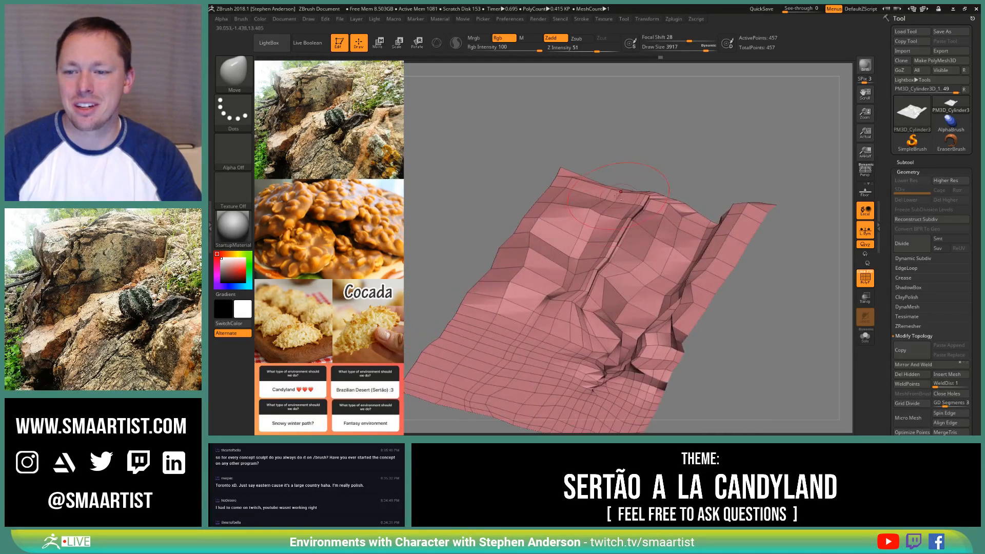
mouse_move(569, 179)
left_mouse_down()
mouse_move(592, 188)
mouse_move(557, 155)
left_mouse_up()
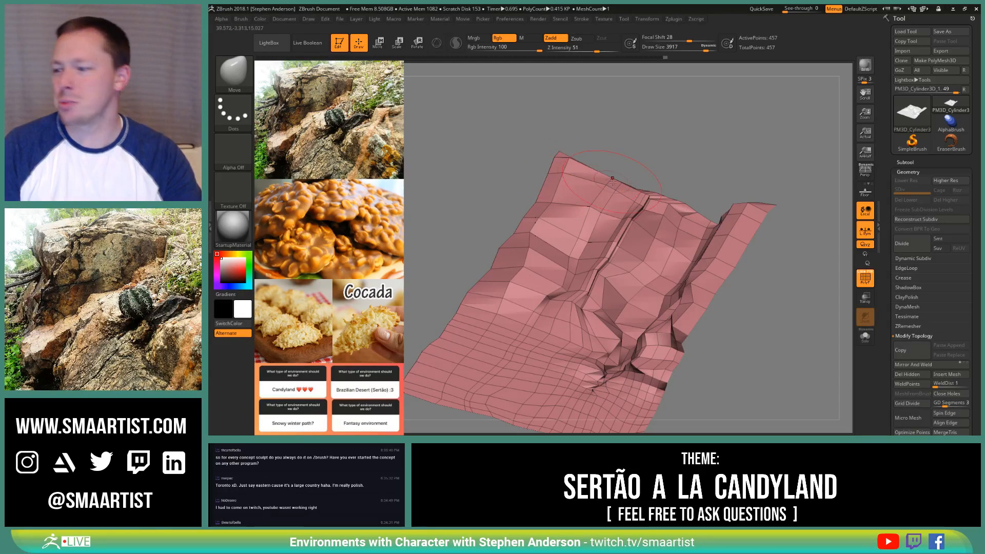
mouse_move(613, 219)
right_mouse_down()
mouse_move(611, 187)
mouse_move(613, 232)
mouse_move(525, 211)
right_mouse_up()
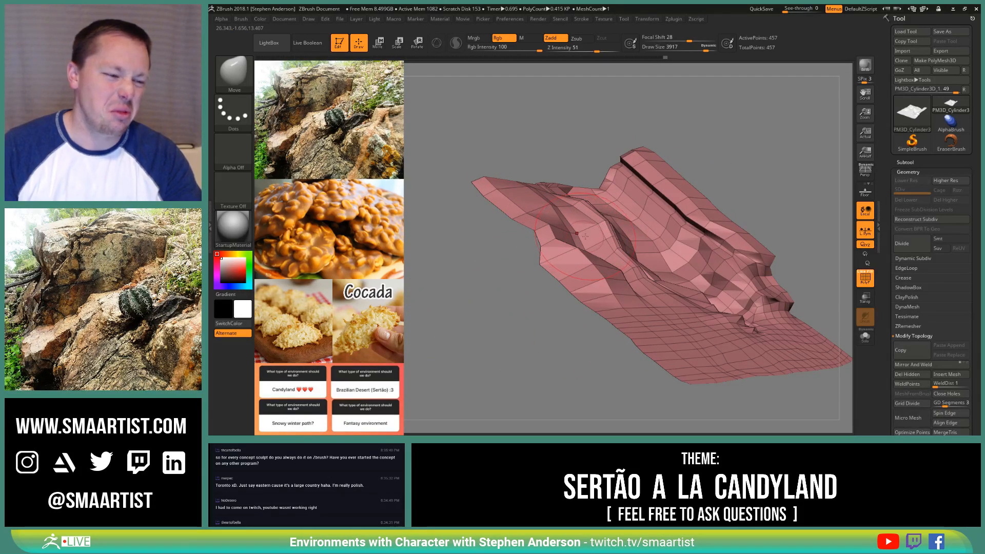
mouse_move(598, 239)
right_mouse_down()
mouse_move(579, 205)
mouse_move(583, 254)
mouse_move(577, 247)
right_mouse_up()
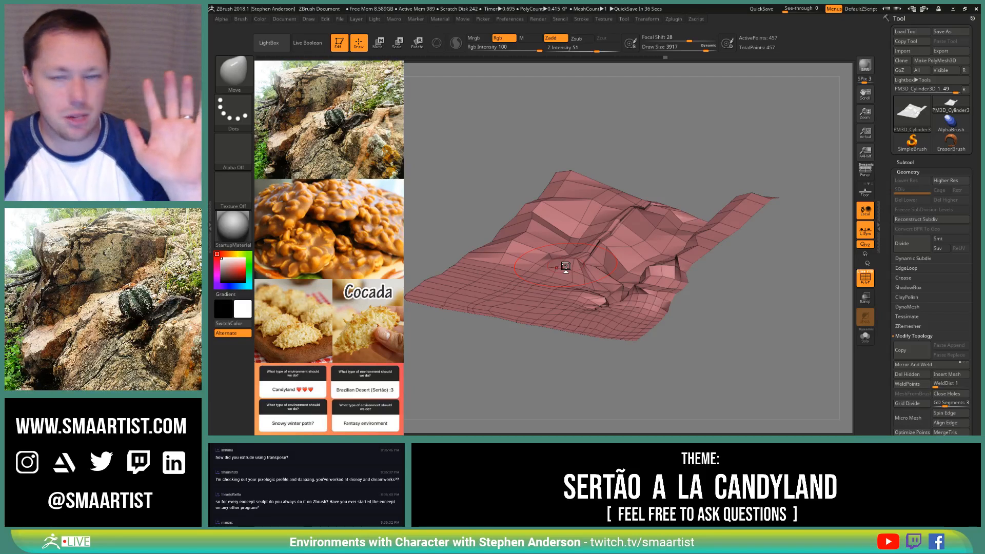
Step: Lasso-mask a rounded patch on the flat foreground ground and invert the mask to leave only that patch editable
left_click_drag(730, 176, 514, 225)
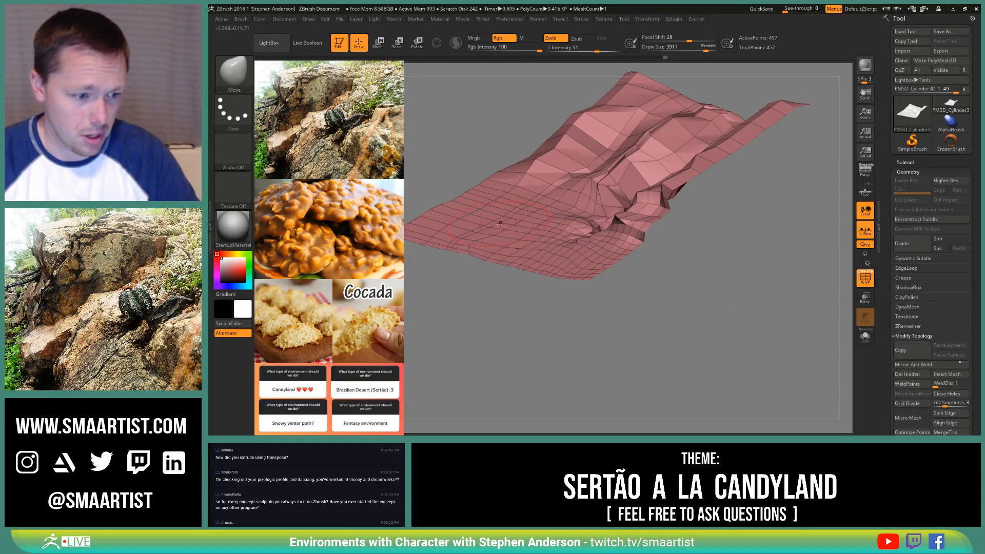
mouse_move(500, 222)
right_mouse_down()
mouse_move(552, 200)
mouse_move(559, 241)
mouse_move(578, 252)
mouse_move(564, 264)
mouse_move(586, 246)
mouse_move(575, 226)
right_mouse_up()
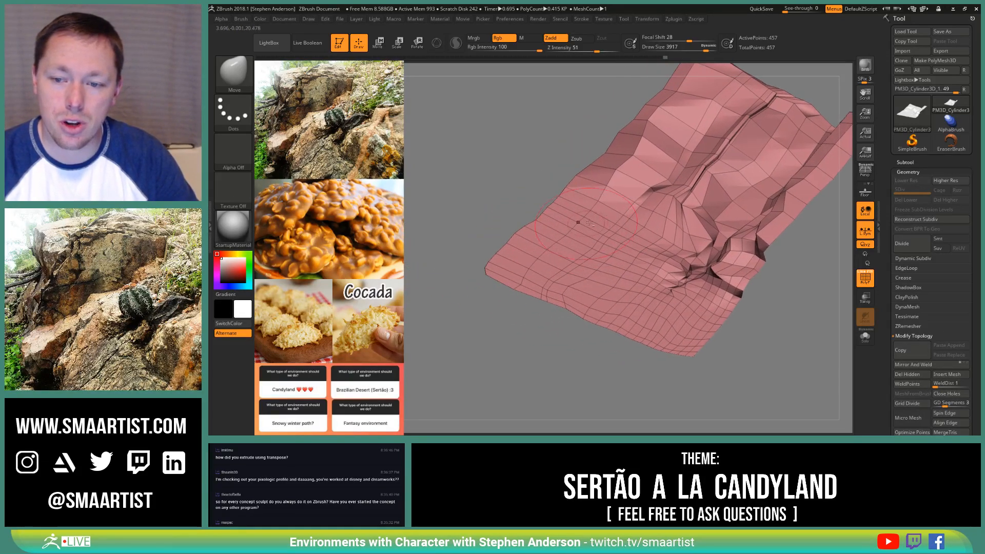
key("ctrl")
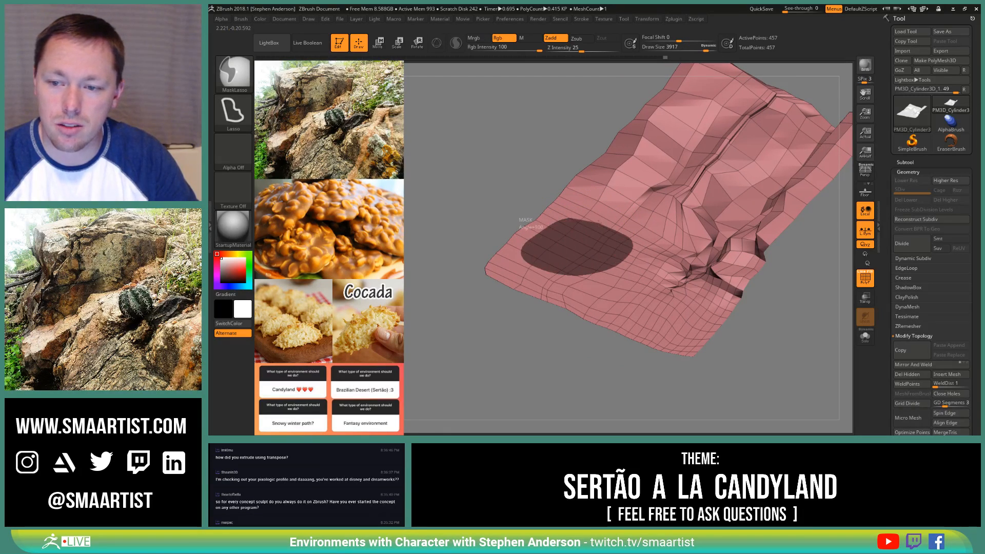
left_click_drag(577, 213, 577, 213, "ctrl")
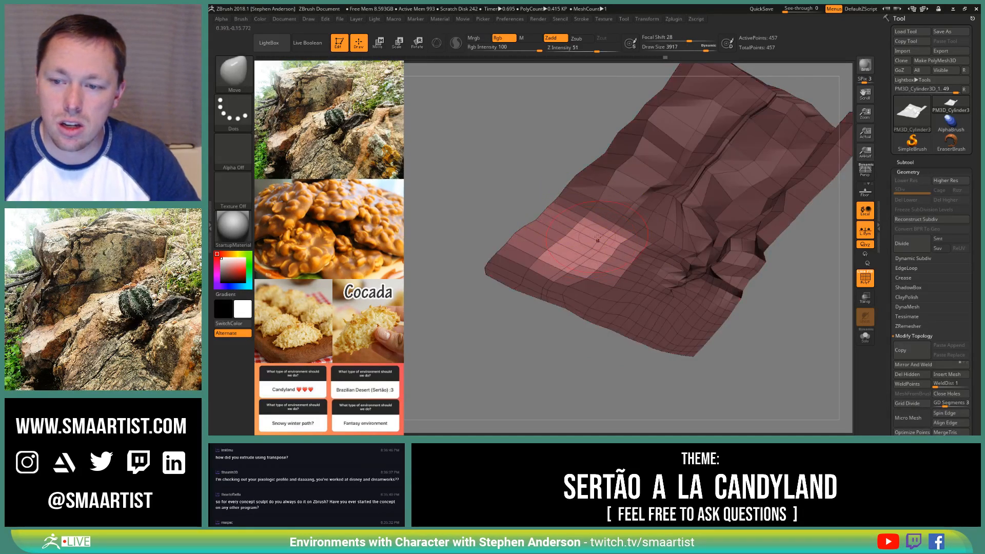
left_click_drag(517, 133, 523, 139, "ctrl")
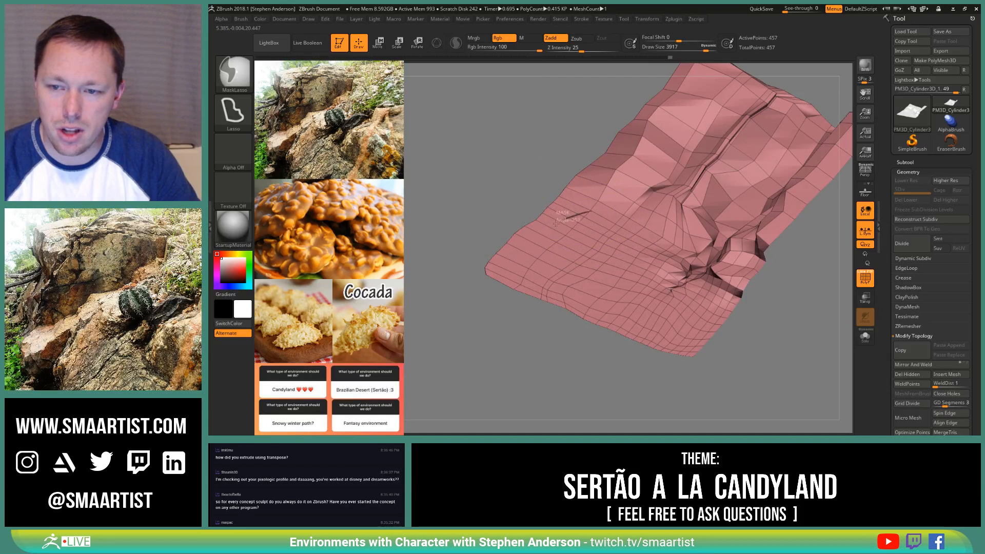
left_click_drag(626, 226, 618, 224, "ctrl")
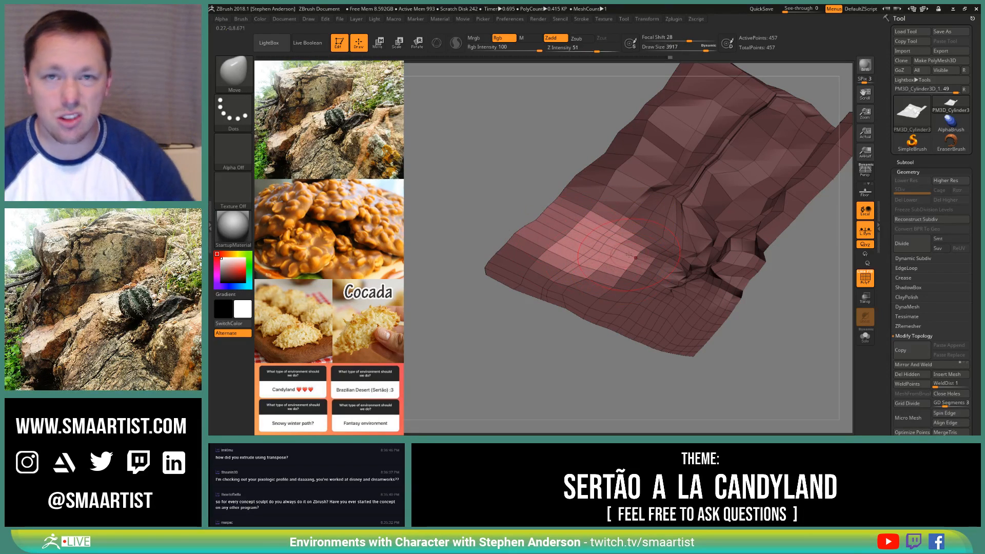
Step: Try to extrude the unmasked ground patch upward with the Transpose line, and undo the extrusion
mouse_move(597, 269)
right_mouse_down()
mouse_move(552, 287)
mouse_move(583, 236)
mouse_move(557, 267)
right_mouse_up()
key("w")
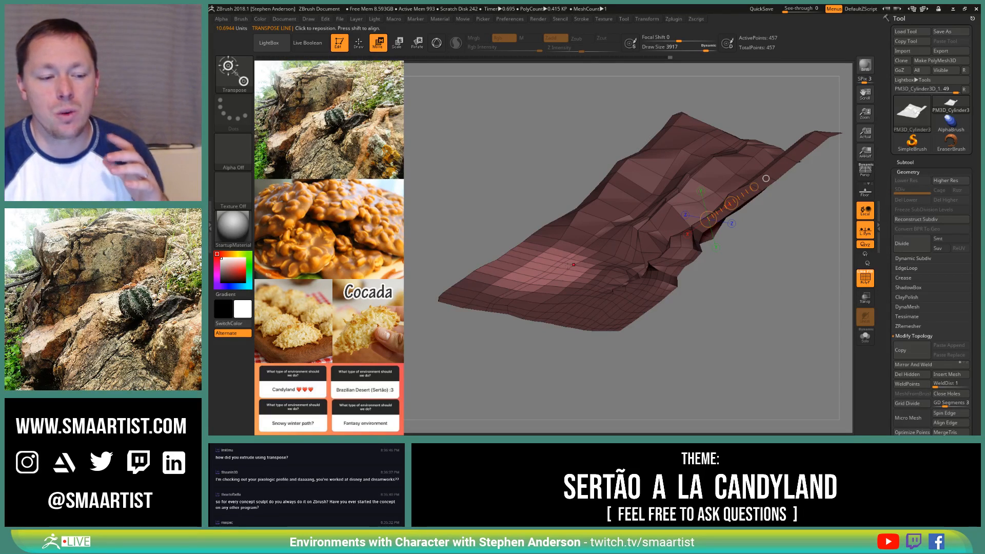
key("y")
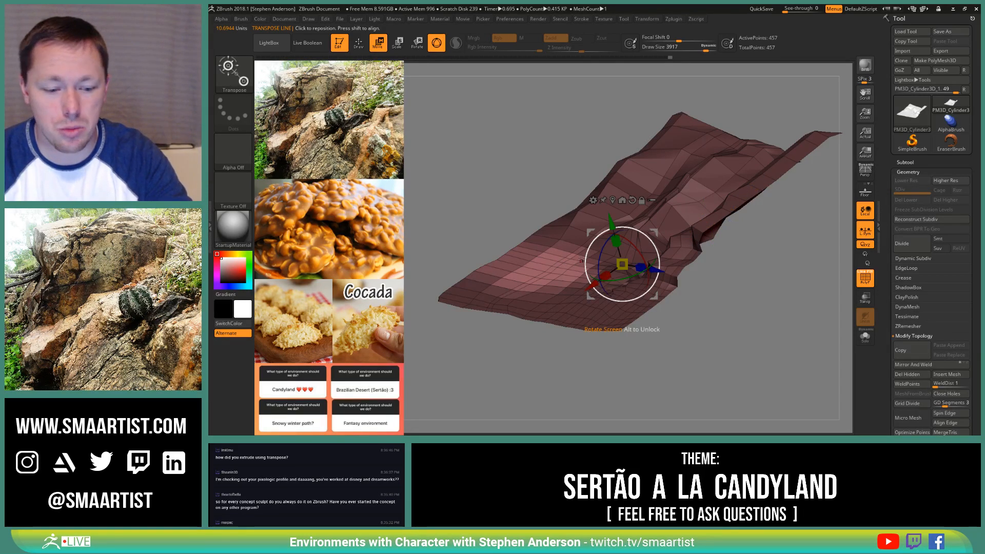
key("y")
right_click_drag(570, 258, 586, 254)
left_click(686, 193)
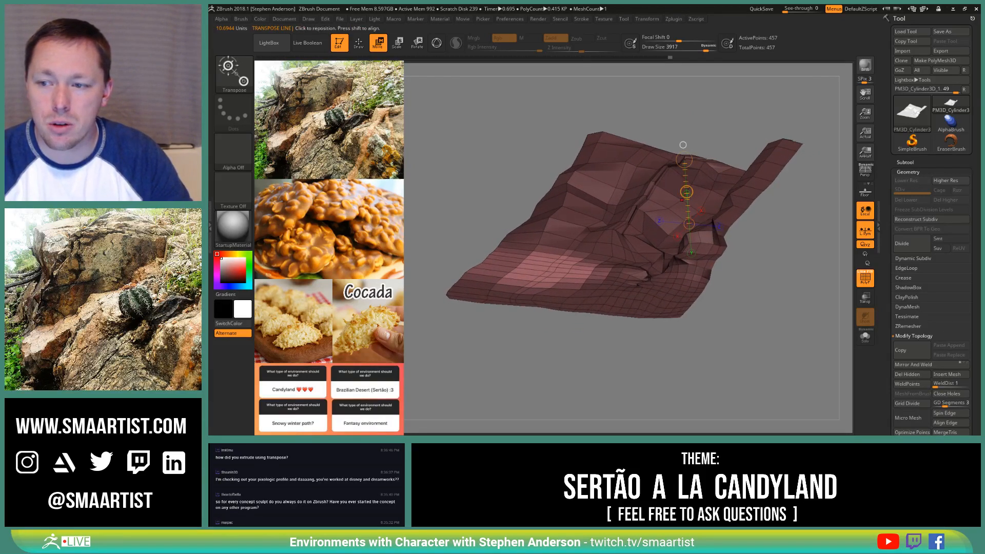
right_click_drag(705, 191, 674, 209, "alt")
left_click_drag(674, 207, 672, 152, "ctrl")
right_click_drag(667, 169, 611, 267)
key("ctrl+z")
key("ctrl+z")
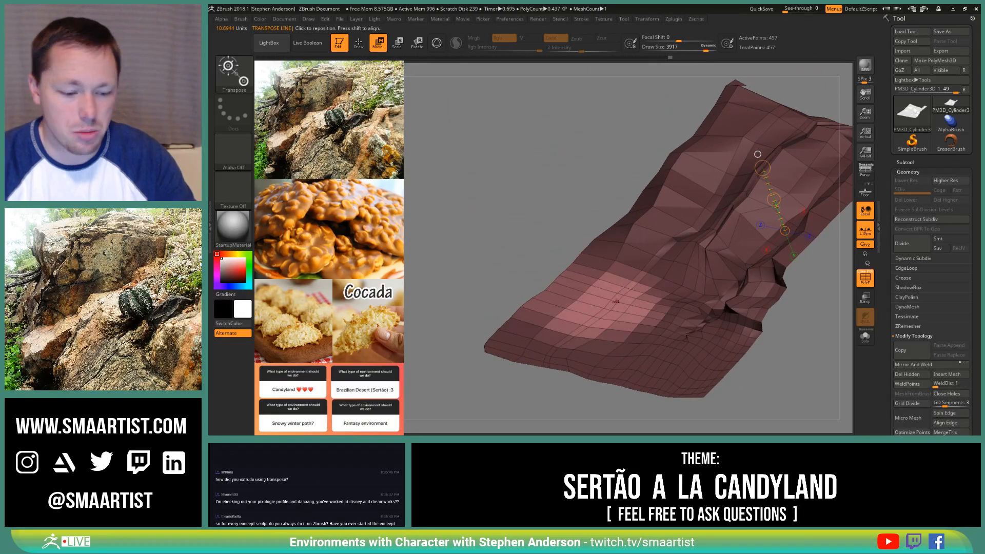
Step: Switch to the transform gizmo, undo the last change to the terrain, and save the file
key("y")
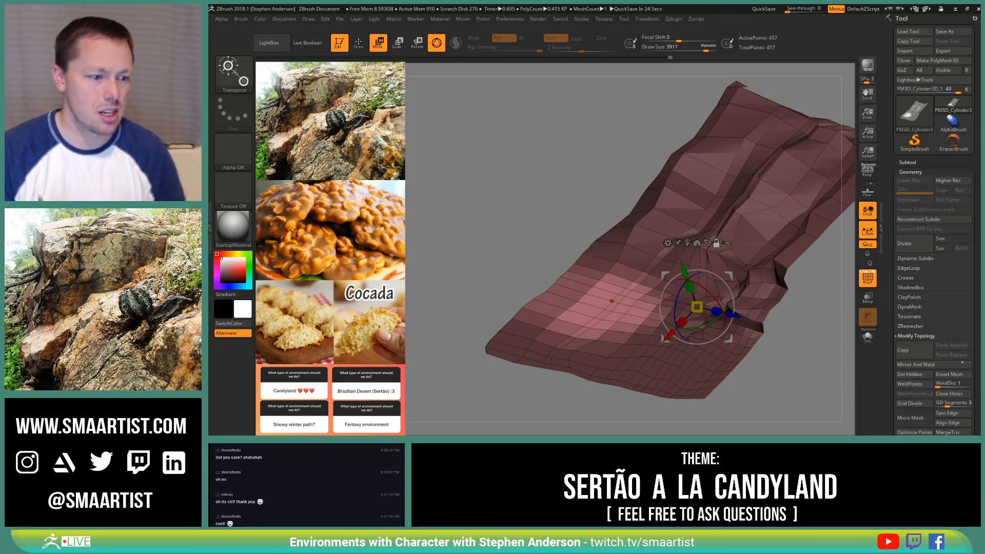
key("ctrl+z")
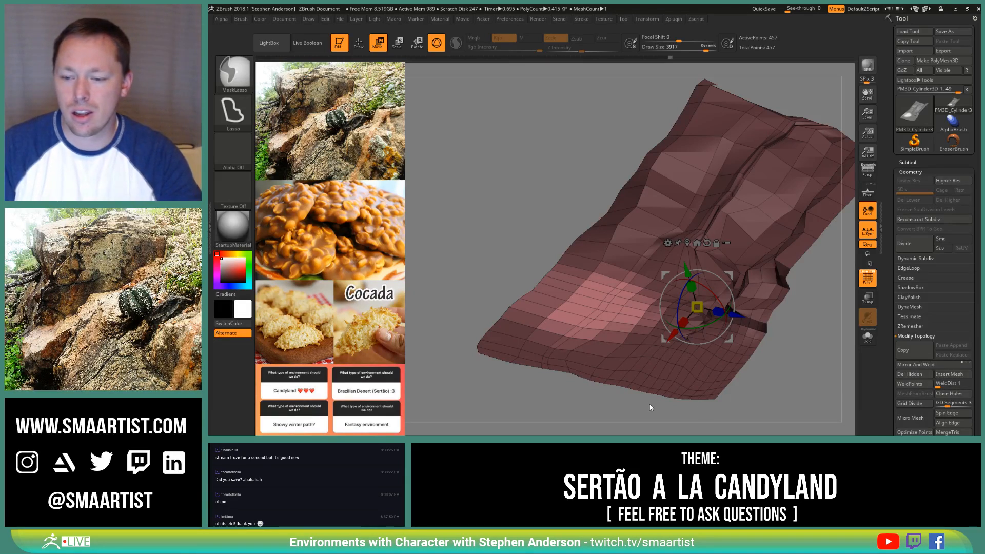
key("ctrl+s")
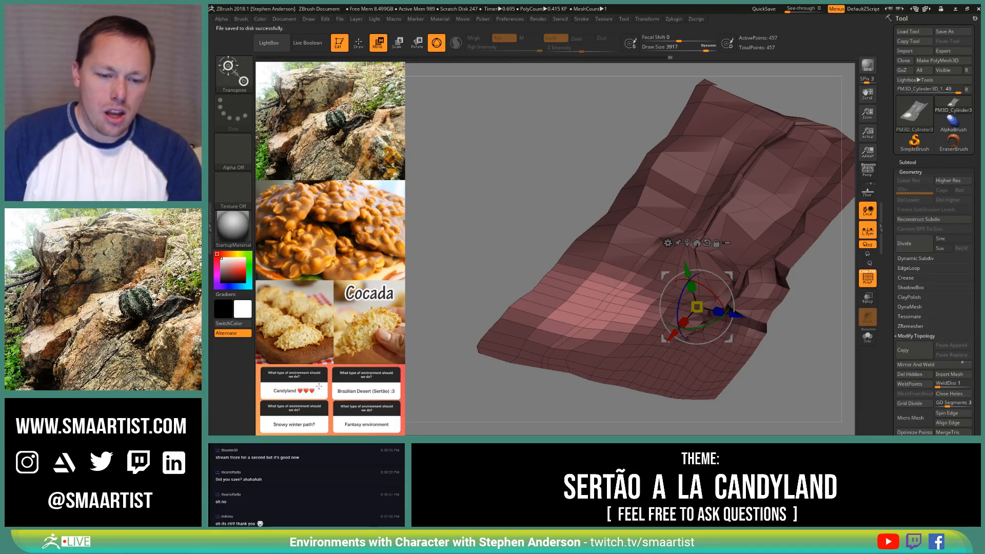
Step: Remove the Cocada pictures from the Spotlight reference board and tile the remaining images with Tile Selected
key("z")
left_click(365, 383)
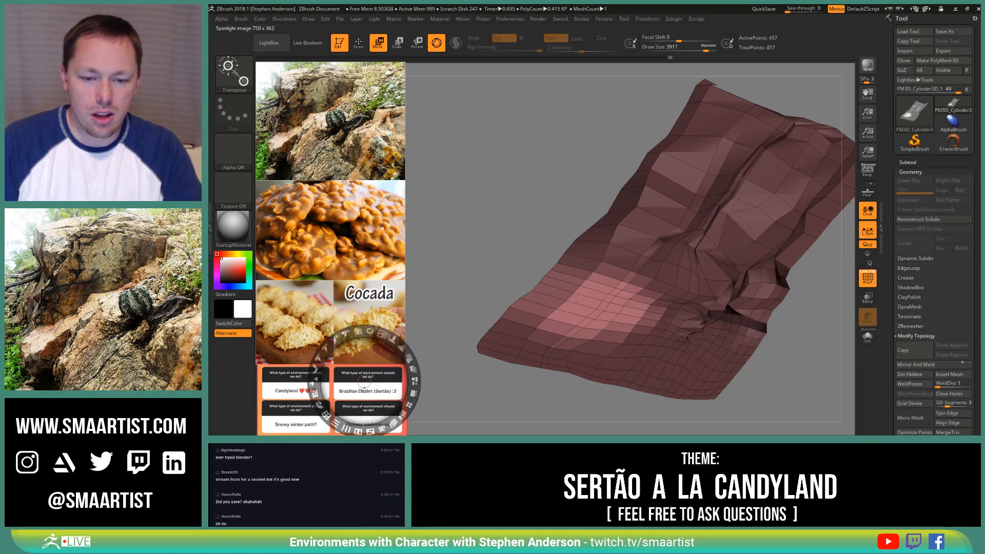
left_click_drag(365, 382, 563, 130)
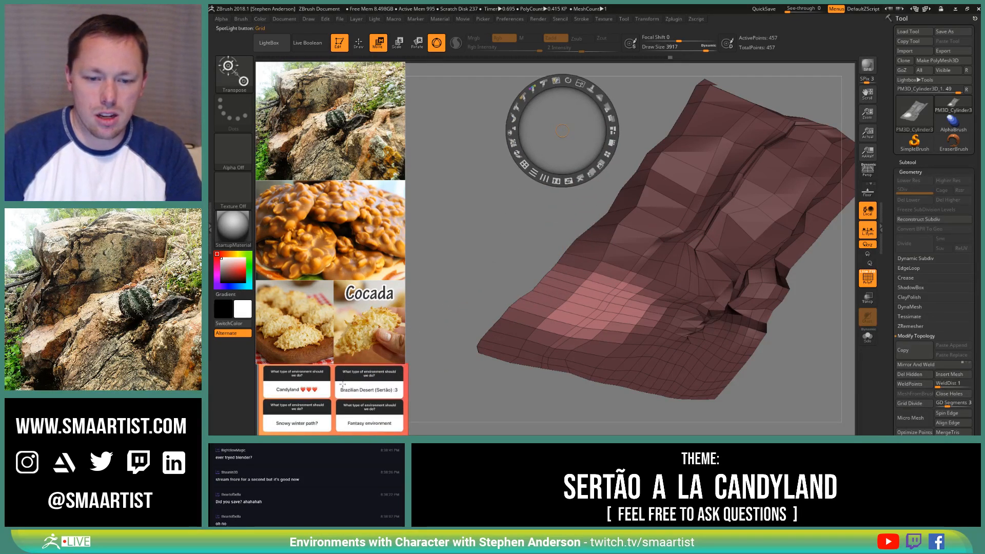
mouse_move(349, 391)
left_mouse_down()
mouse_move(492, 358)
mouse_move(592, 143)
left_mouse_up()
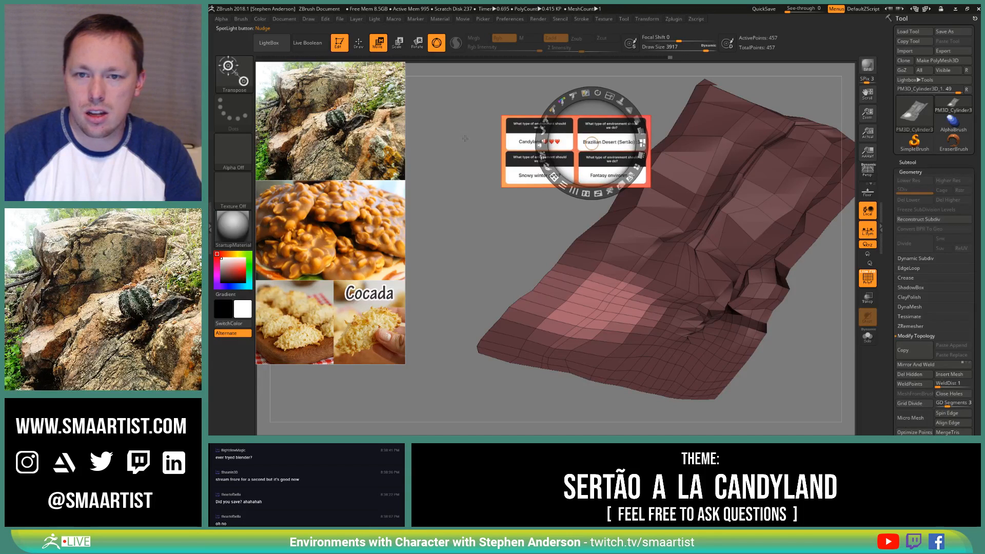
mouse_move(466, 137)
left_mouse_down("ctrl")
mouse_move(441, 180)
mouse_move(380, 237)
mouse_move(387, 219)
left_mouse_up("ctrl")
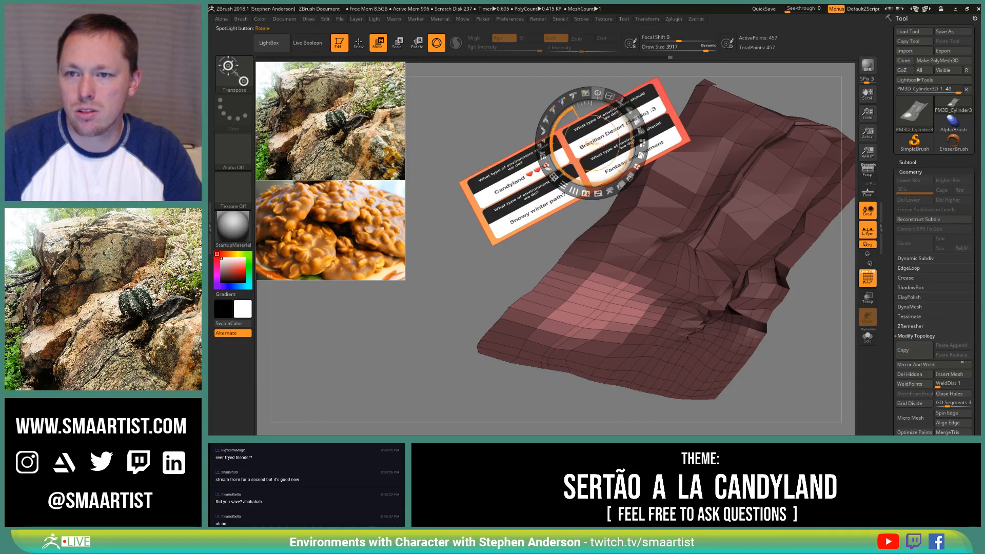
mouse_move(607, 126)
left_mouse_down()
mouse_move(603, 140)
mouse_move(579, 148)
mouse_move(587, 164)
mouse_move(538, 127)
left_mouse_up()
left_click_drag(340, 190, 346, 216)
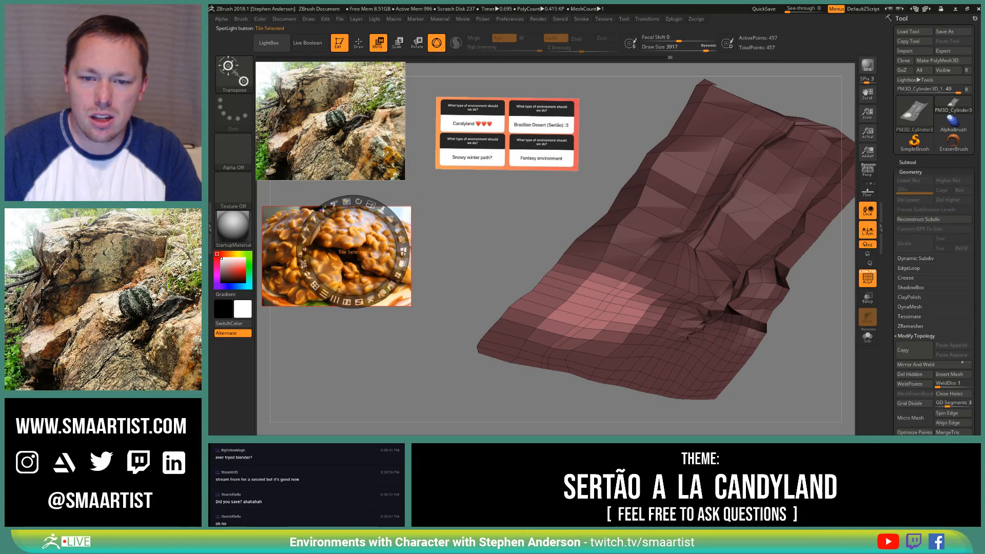
left_click(403, 252)
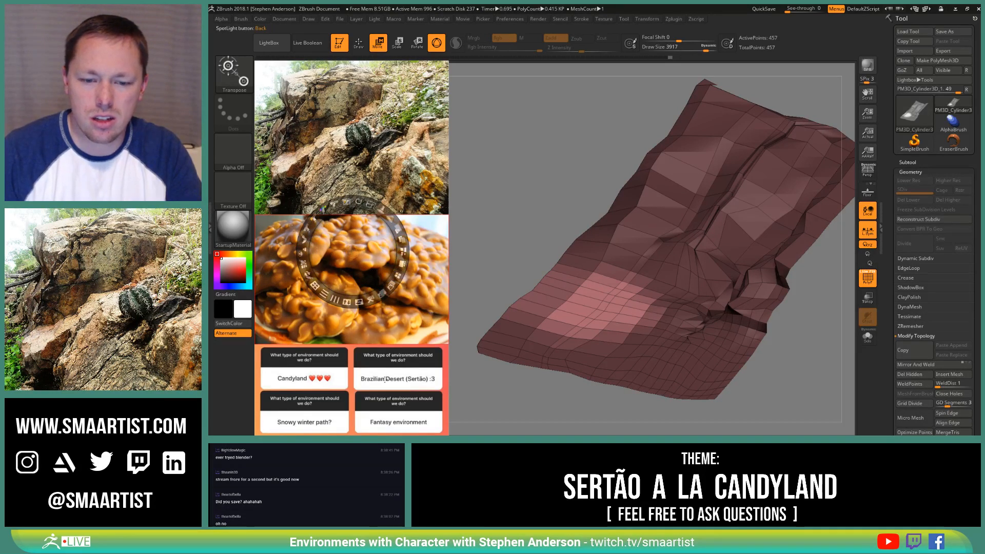
Step: Add the cocadaDoce_02 texture to the Spotlight board and tile all reference images with Tile Selected
left_click_drag(378, 382, 621, 111)
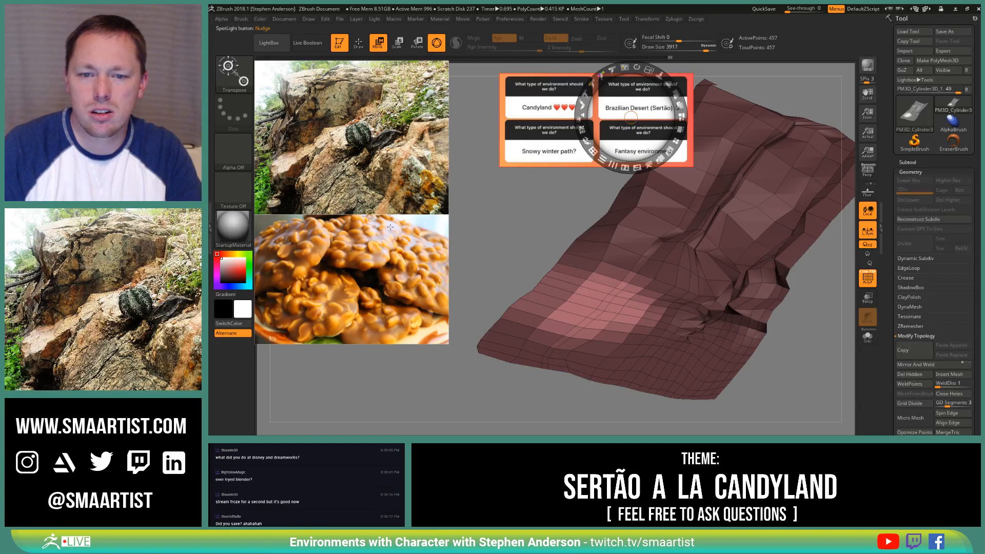
left_click_drag(390, 227, 397, 331)
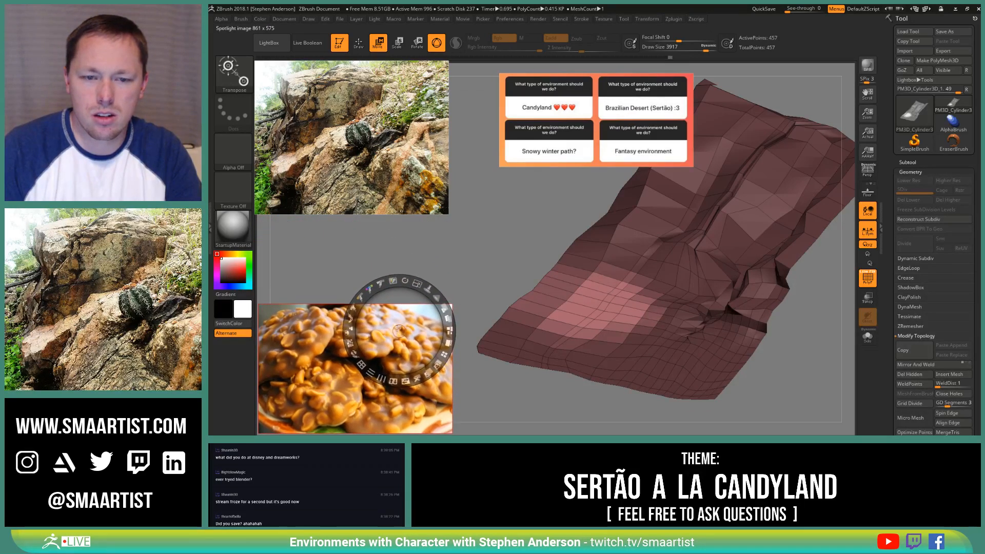
left_click(604, 19)
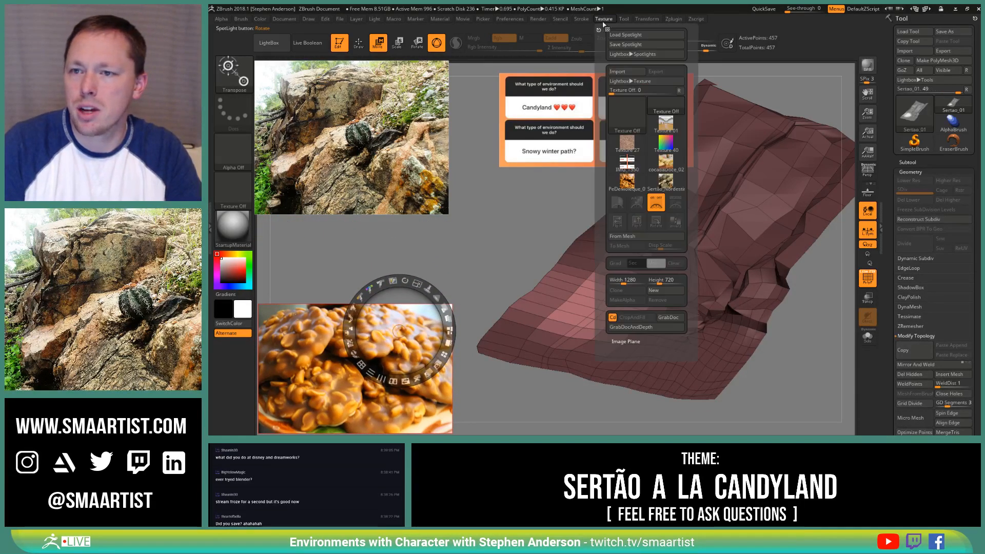
mouse_move(669, 164)
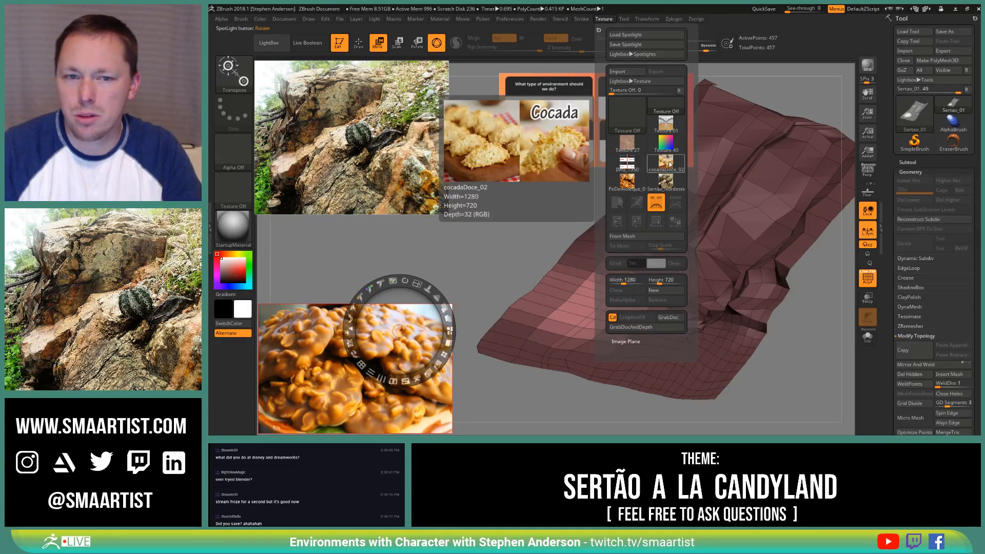
left_click(669, 164)
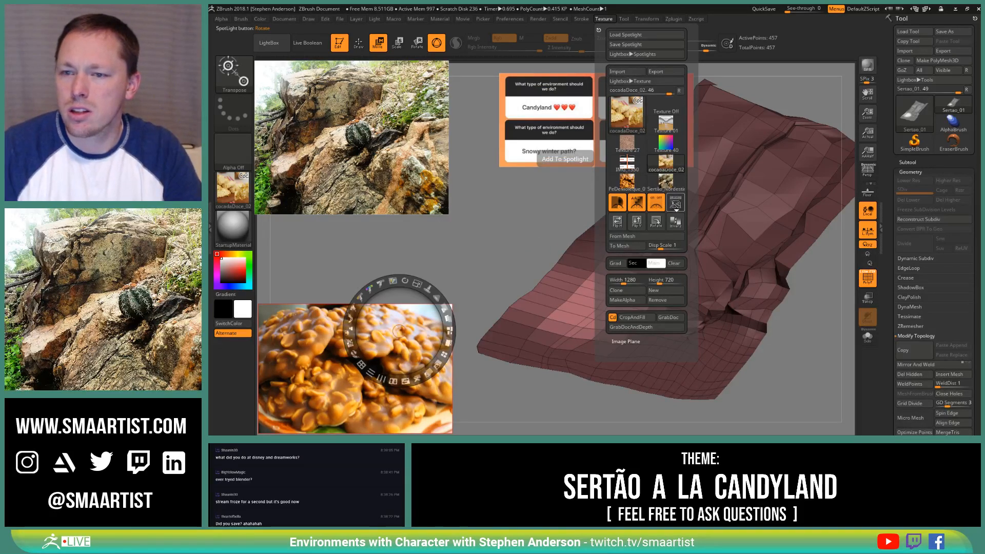
left_click(675, 204)
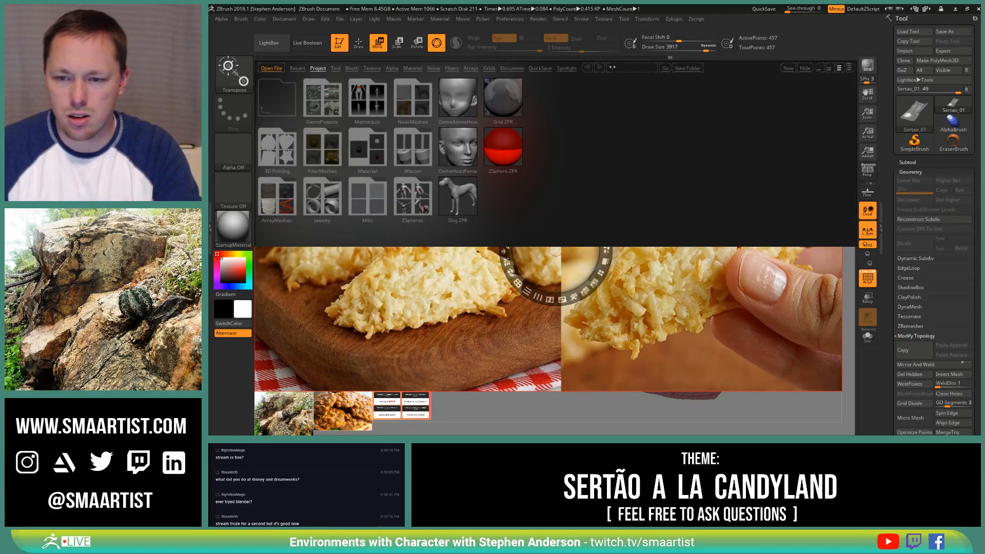
key("comma")
left_click(600, 273)
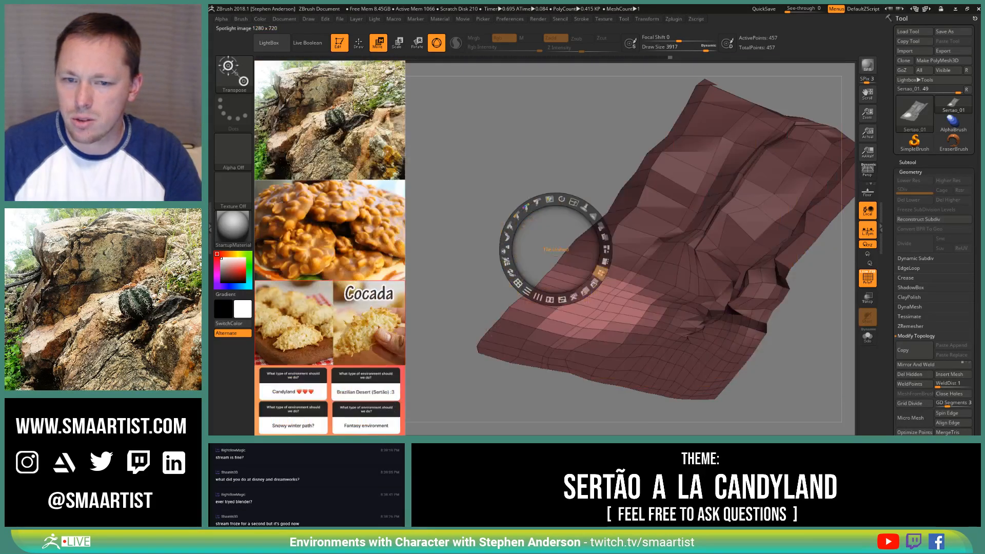
Step: Stack the Spotlight images in one column, environment prompts above the rock, candy and Cocada pictures, and leave Spotlight editing
left_click_drag(357, 403, 569, 118)
left_click_drag(338, 313, 342, 382)
left_click_drag(332, 263, 332, 296)
left_click_drag(319, 134, 319, 201)
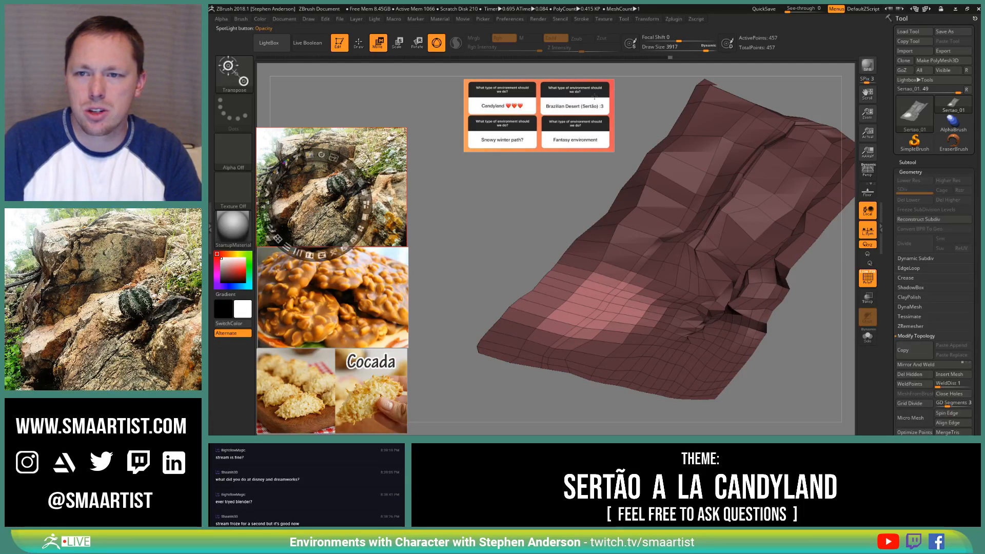
left_click_drag(587, 109, 383, 93)
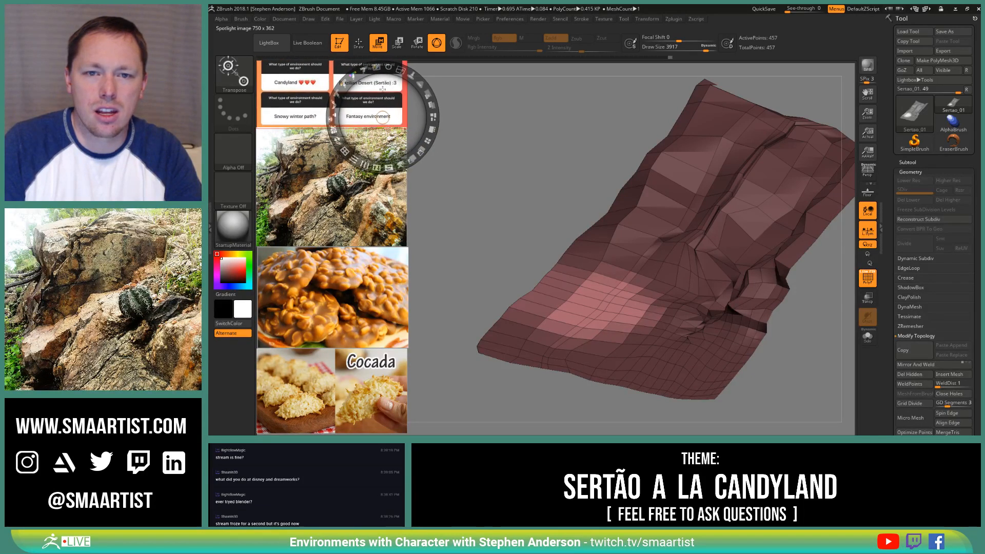
key("z")
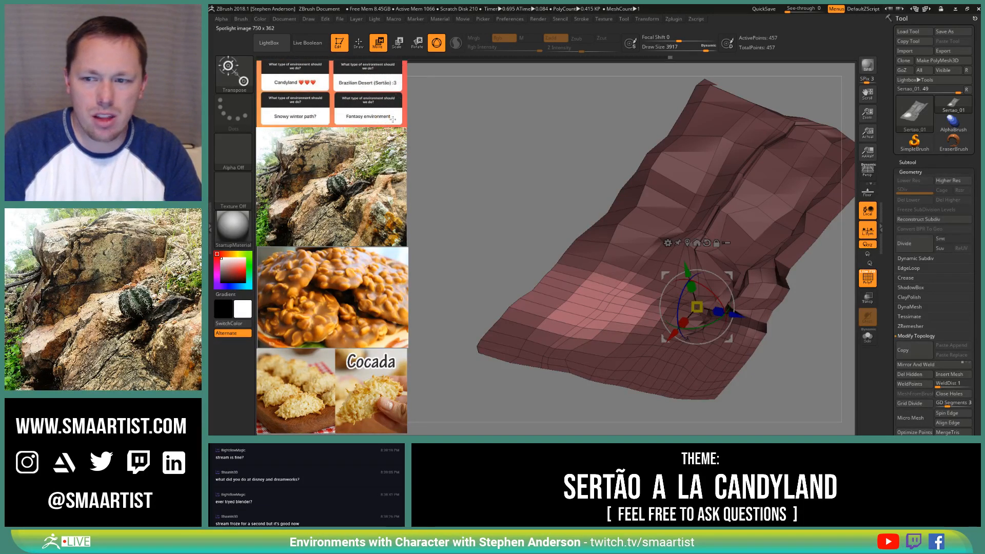
Step: Save the file and clear the mask from the whole terrain
left_click_drag(519, 178, 504, 200)
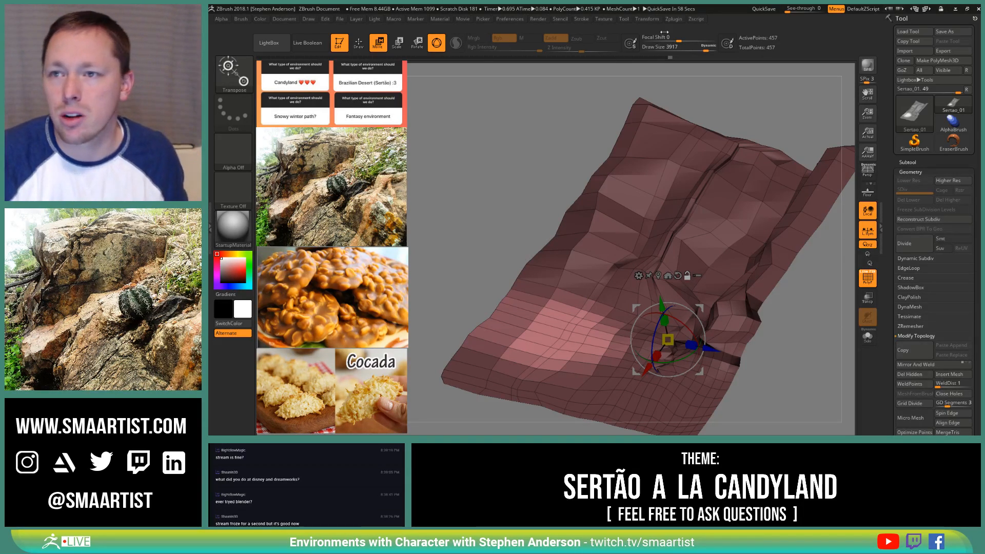
left_click(604, 19)
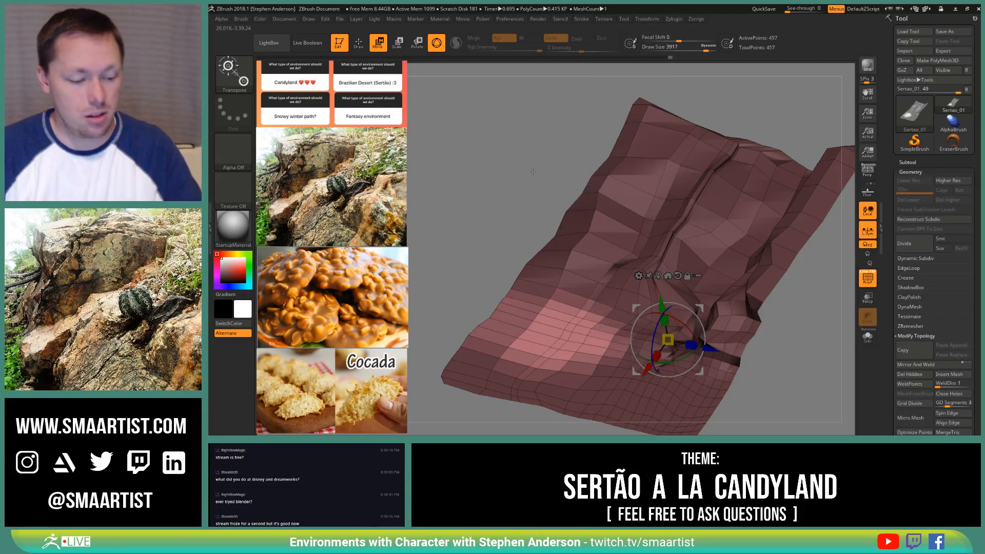
key("ctrl")
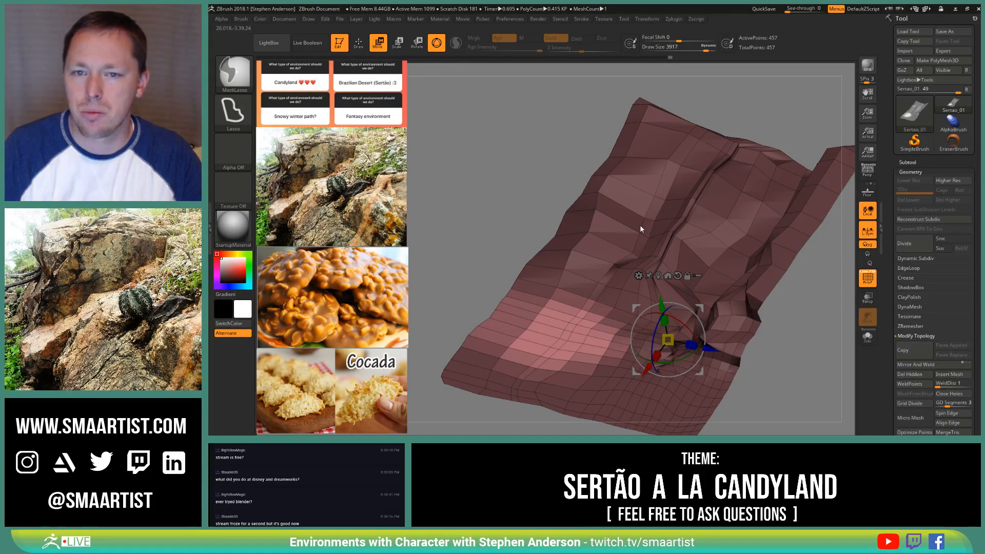
key("ctrl+s")
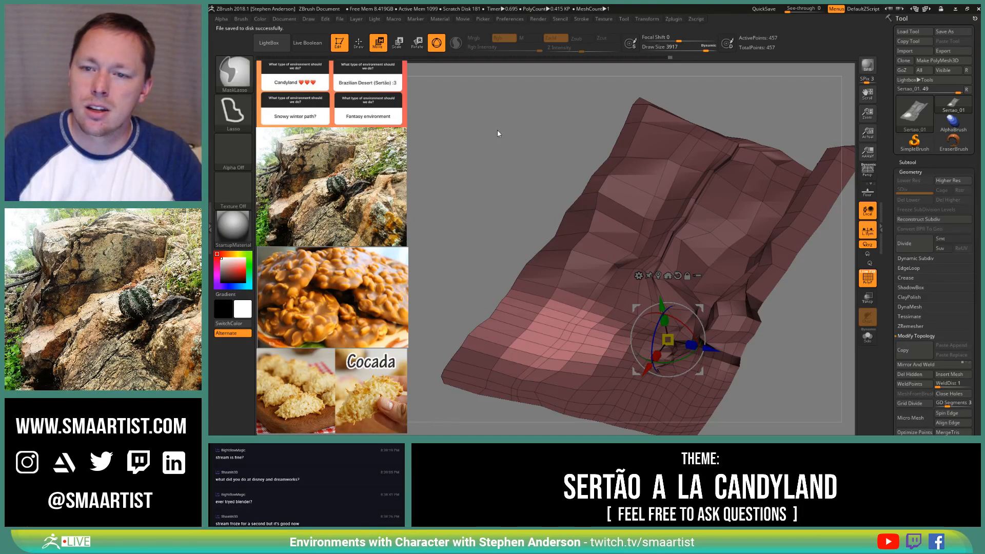
left_click_drag(497, 130, 520, 158, "ctrl")
left_click_drag(545, 211, 527, 206, "alt")
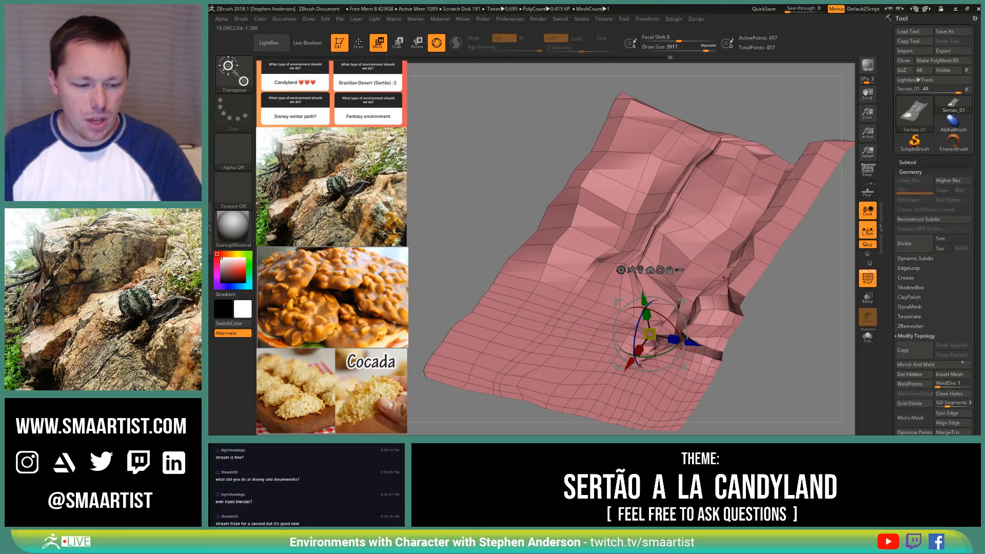
Step: Reshape the rear end of the central ridge and its crevice with the Move brush, working from several angles
key("q")
mouse_move(719, 266)
right_mouse_down()
mouse_move(751, 200)
mouse_move(753, 251)
mouse_move(750, 219)
mouse_move(774, 203)
right_mouse_up()
left_click_drag(773, 202, 715, 186)
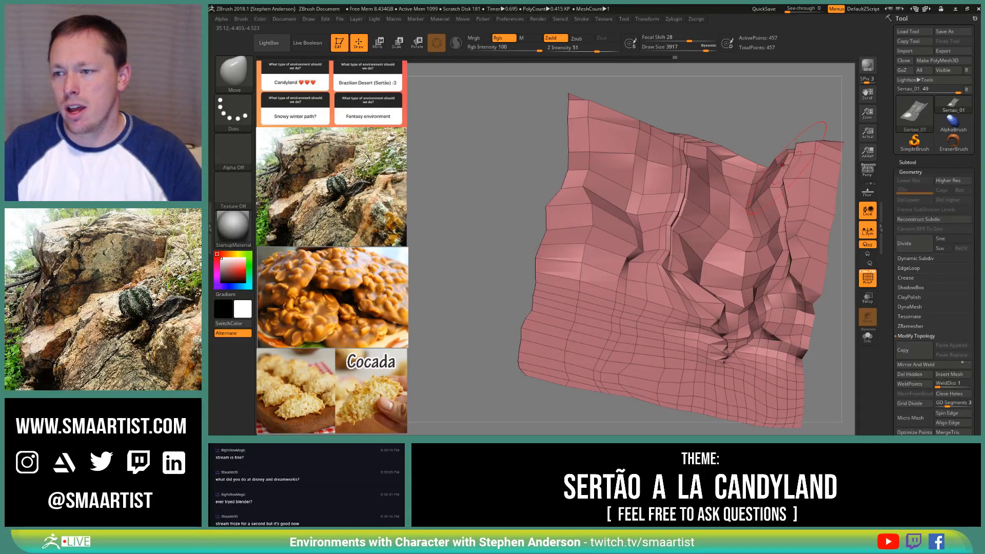
mouse_move(785, 166)
right_mouse_down()
mouse_move(698, 222)
mouse_move(734, 240)
right_mouse_up()
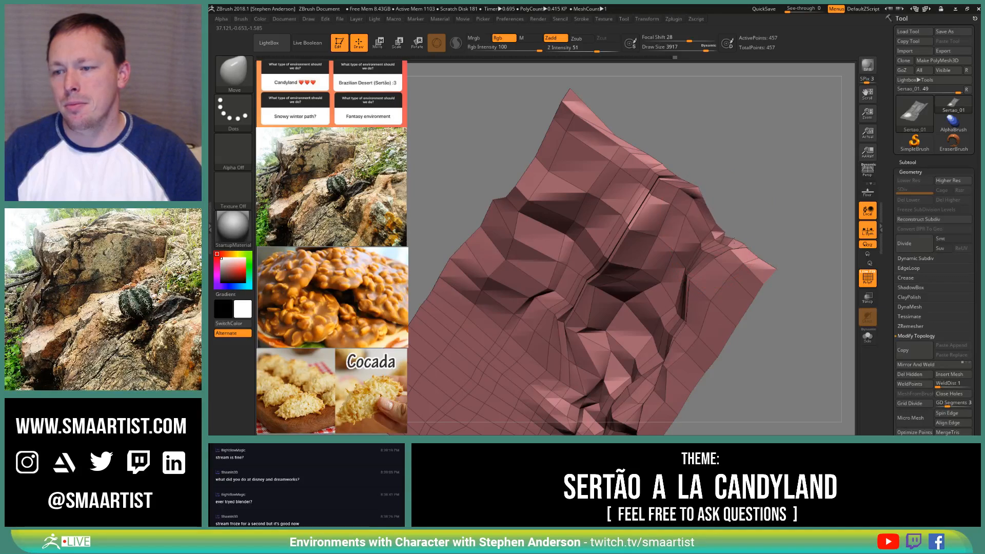
left_click_drag(704, 230, 690, 208)
right_click_drag(733, 215, 661, 198)
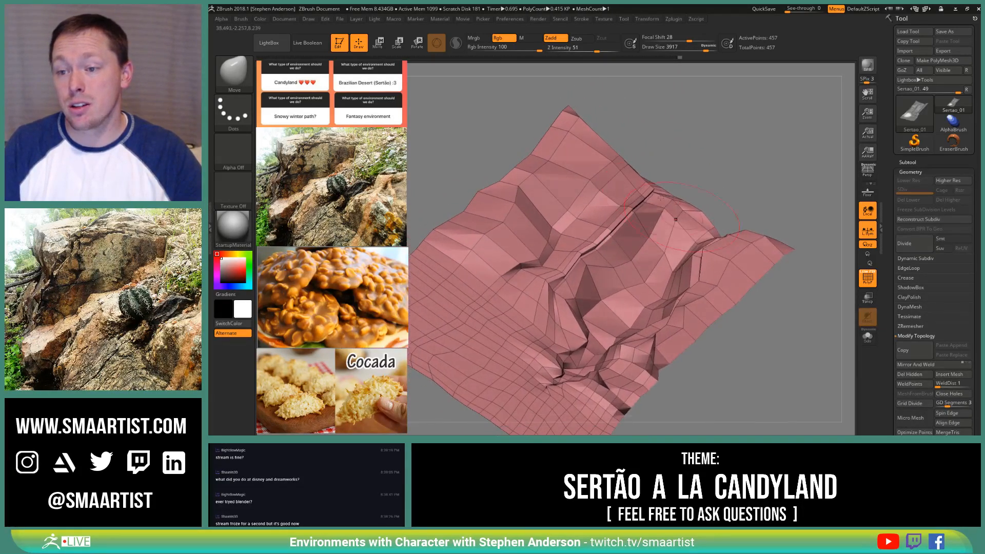
left_click_drag(651, 194, 680, 203)
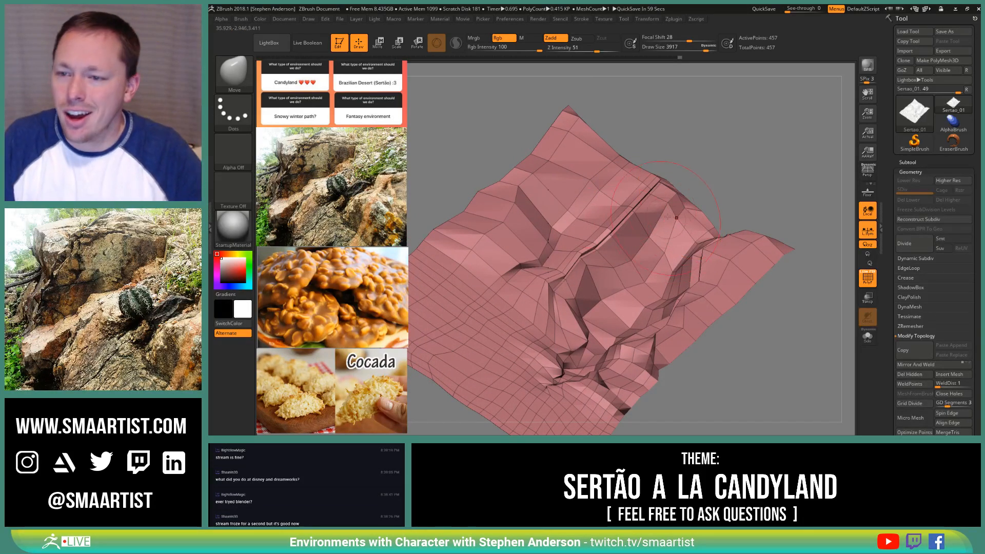
Step: Shift the ridge's rear end sideways from above to narrow the crevice, adjusting its edge with the Move brush at Draw Size 2664
right_click_drag(667, 216, 676, 200)
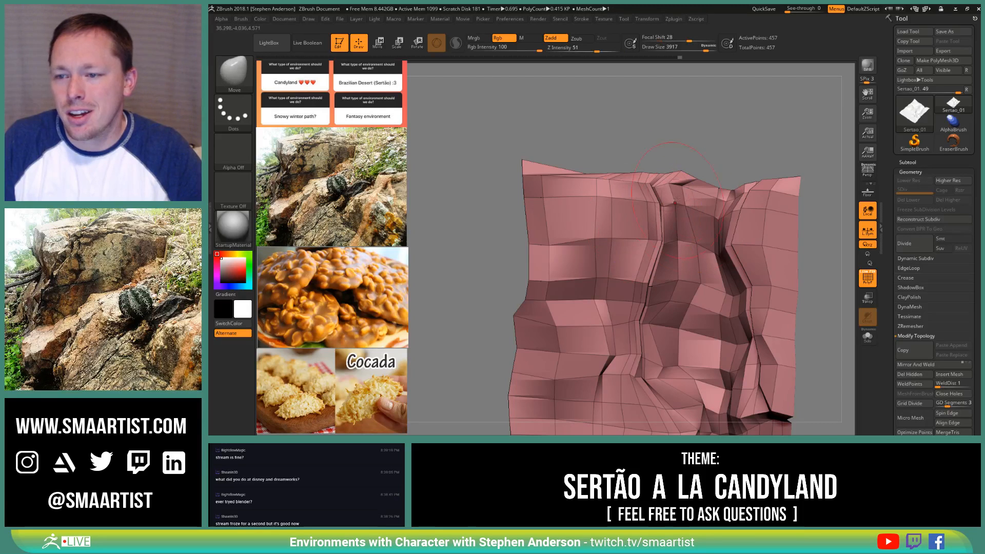
mouse_move(657, 189)
left_mouse_down()
mouse_move(721, 197)
mouse_move(702, 196)
left_mouse_up()
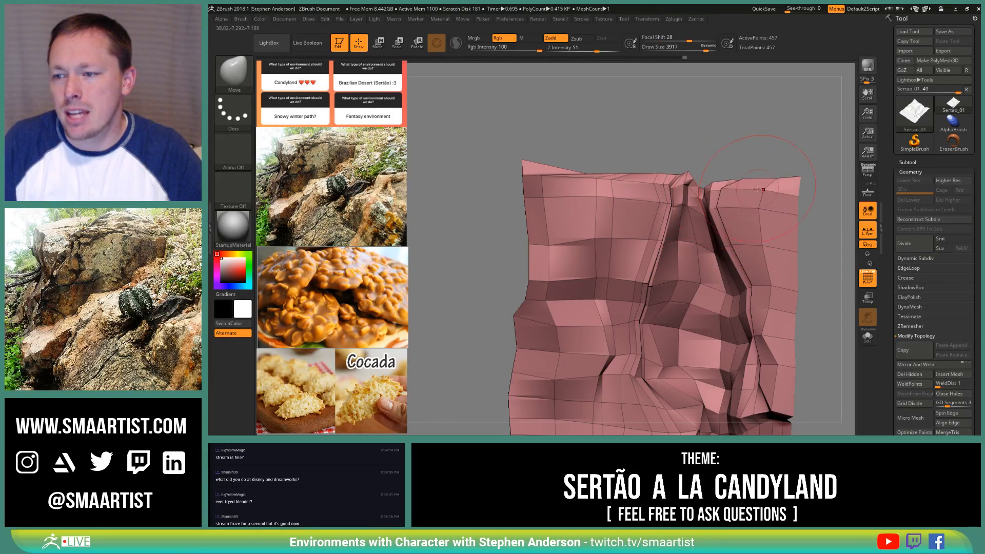
mouse_move(726, 179)
left_mouse_down()
mouse_move(655, 173)
mouse_move(714, 172)
mouse_move(736, 193)
left_mouse_up()
key("s")
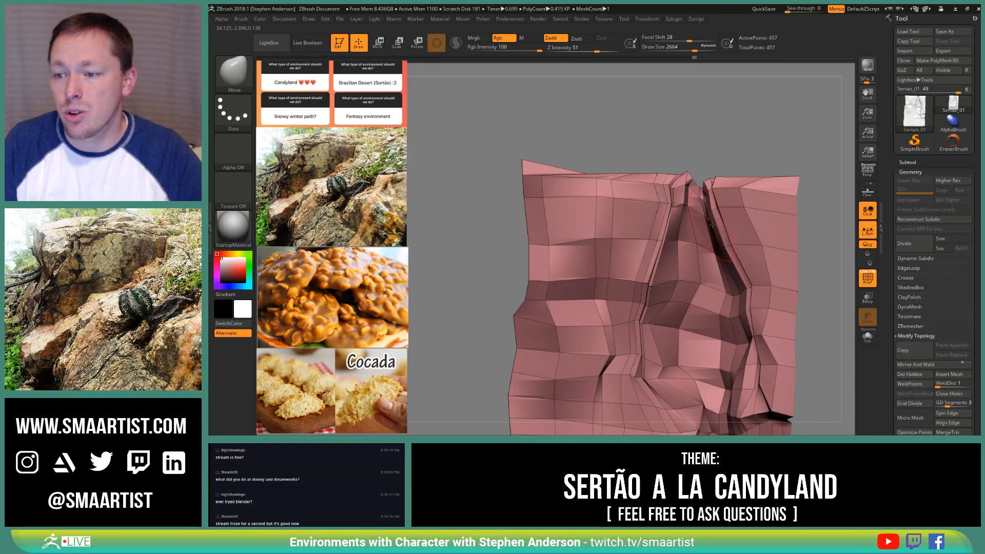
mouse_move(712, 224)
left_mouse_down()
mouse_move(699, 226)
mouse_move(693, 243)
mouse_move(686, 221)
mouse_move(695, 205)
mouse_move(712, 208)
left_mouse_up()
Step: Refine the crevice walls and rear slope with the Move brush, reducing the Draw Size to 2300 and 1280
mouse_move(711, 208)
right_mouse_down()
mouse_move(728, 191)
mouse_move(672, 172)
mouse_move(712, 216)
right_mouse_up()
key("s")
left_click_drag(673, 233, 669, 233)
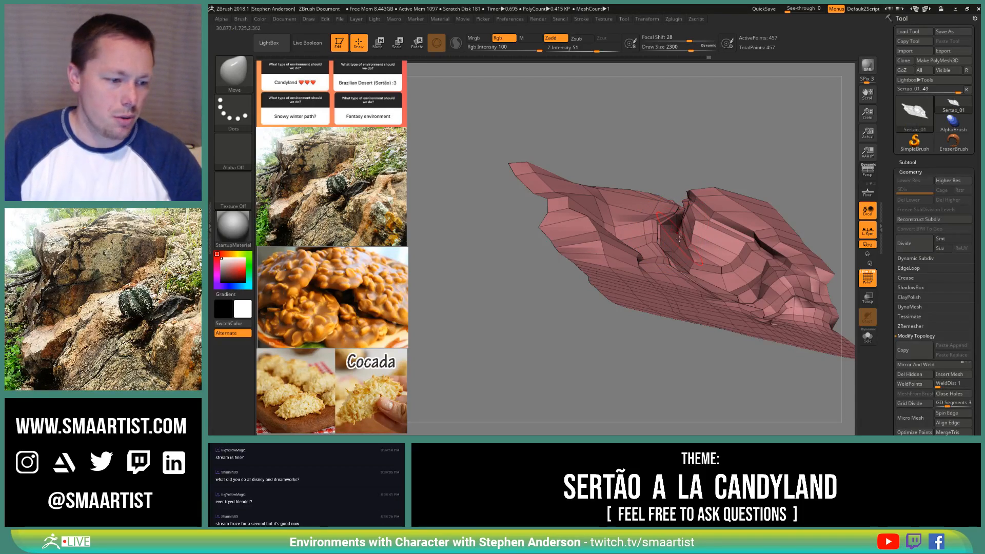
right_click_drag(665, 230, 617, 226)
key("s")
mouse_move(616, 225)
left_mouse_down()
mouse_move(605, 226)
mouse_move(640, 220)
mouse_move(590, 204)
left_mouse_up()
mouse_move(590, 204)
right_mouse_down()
mouse_move(614, 211)
mouse_move(627, 265)
mouse_move(619, 217)
mouse_move(646, 241)
mouse_move(622, 263)
mouse_move(627, 228)
mouse_move(622, 274)
right_mouse_up()
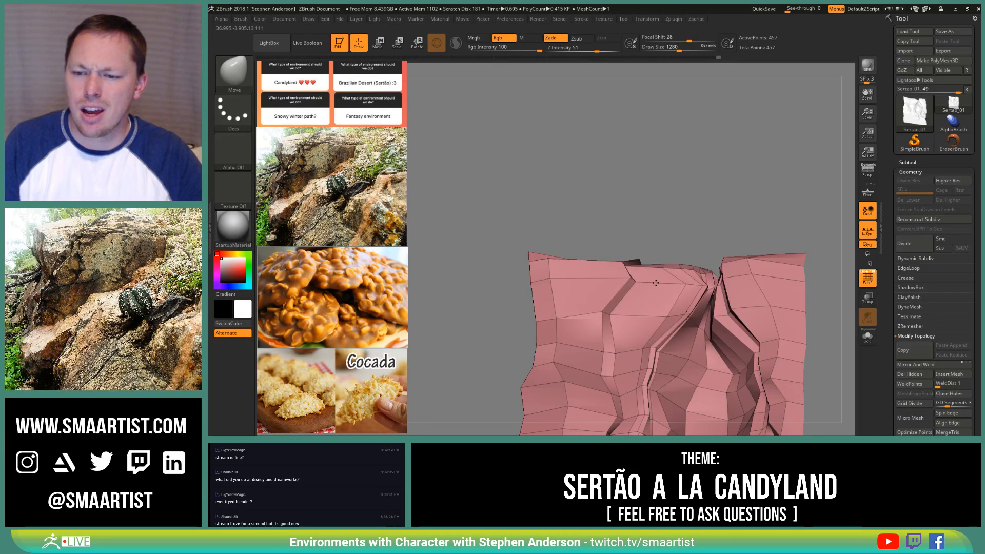
Step: Turn off the PolyFrame display to show the terrain as plain shaded forms
mouse_move(659, 268)
right_mouse_down()
mouse_move(666, 278)
mouse_move(624, 297)
mouse_move(589, 248)
mouse_move(602, 257)
mouse_move(616, 285)
mouse_move(577, 264)
mouse_move(601, 232)
mouse_move(555, 231)
mouse_move(649, 277)
mouse_move(605, 305)
mouse_move(550, 291)
mouse_move(552, 282)
mouse_move(592, 293)
mouse_move(579, 279)
right_mouse_up()
key("shift+f")
key("shift+f")
key("shift+f")
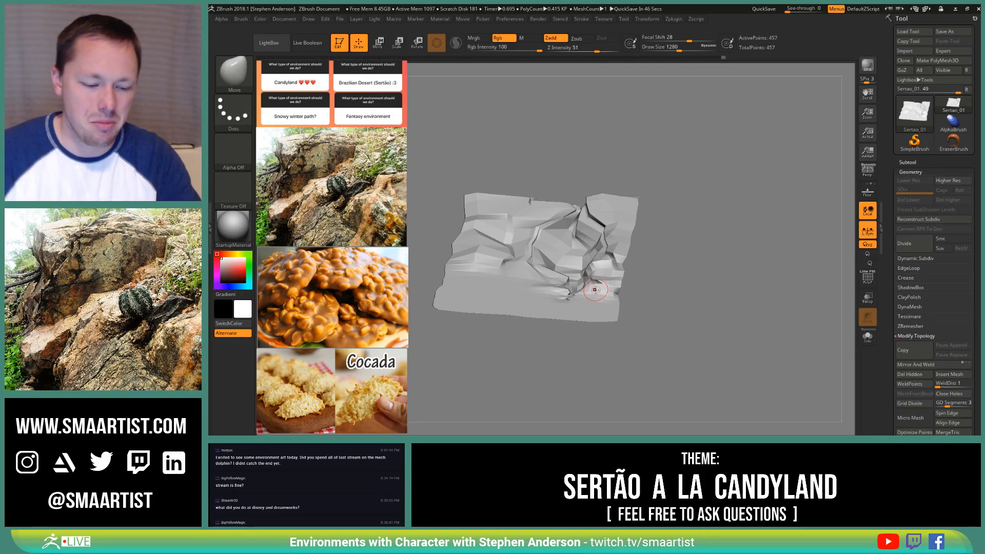
Step: Set the Draw Size to 5000 and pull the front corner of the flat ground outward with the Move brush
mouse_move(595, 290)
right_mouse_down()
mouse_move(681, 246)
mouse_move(664, 256)
mouse_move(613, 244)
mouse_move(589, 256)
mouse_move(570, 293)
right_mouse_up()
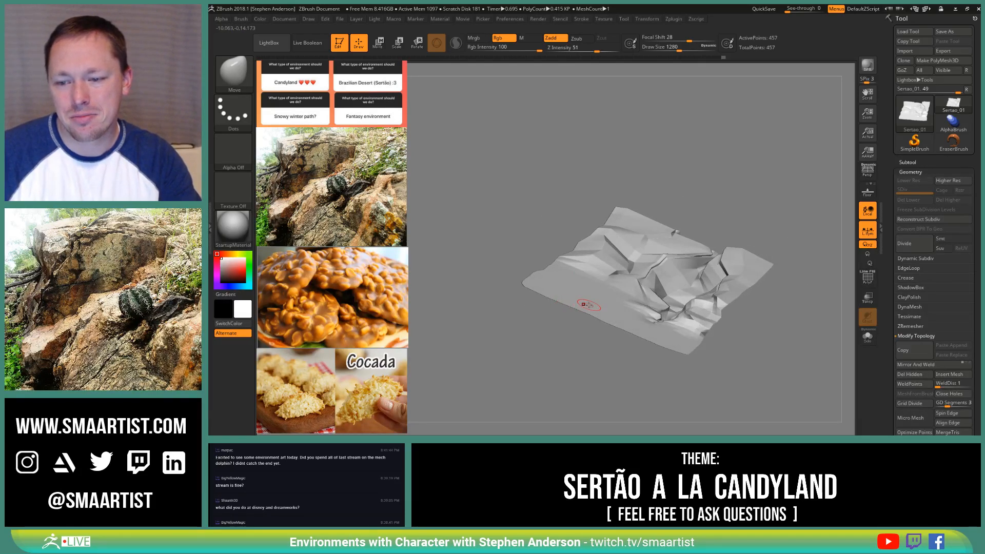
key("s")
left_click_drag(589, 309, 626, 311)
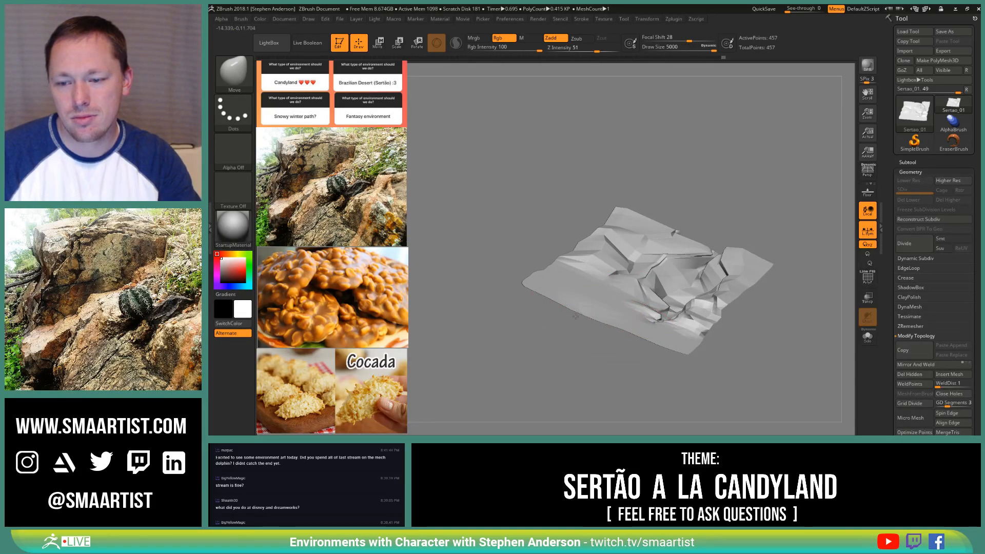
right_click_drag(576, 316, 589, 286)
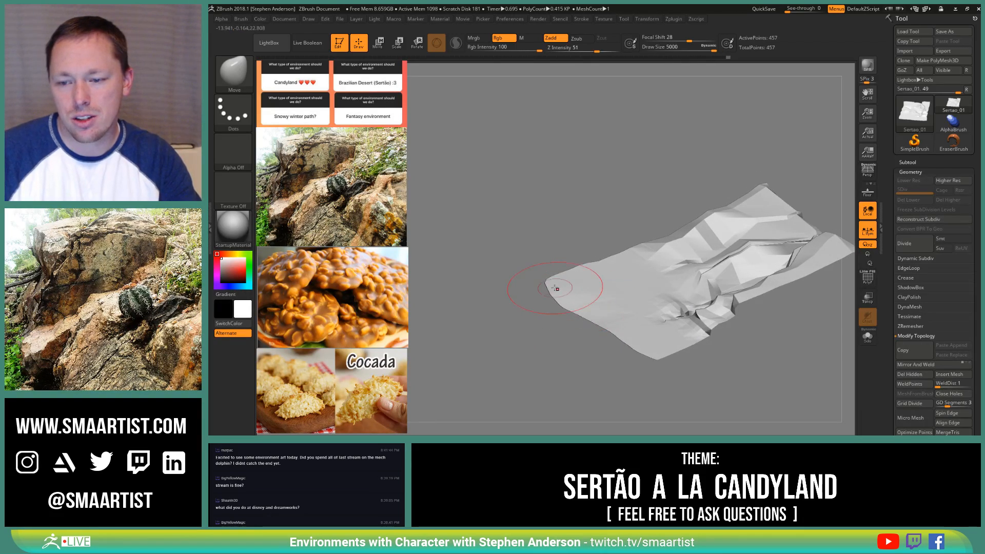
left_click_drag(555, 289, 527, 285)
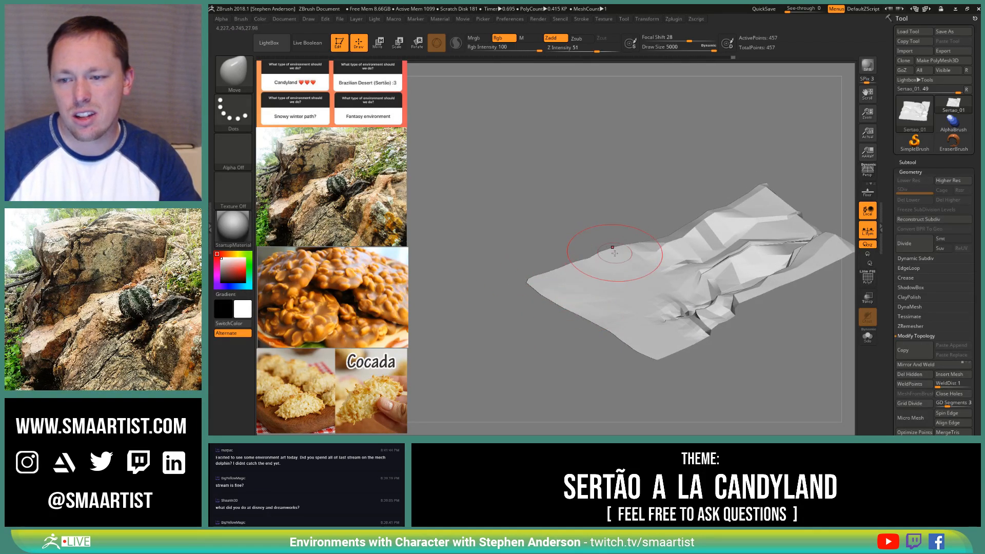
Step: Pull the terrain's inward-curving long side edge outward from above with the Move brush to straighten the outline
right_click_drag(616, 274, 605, 303)
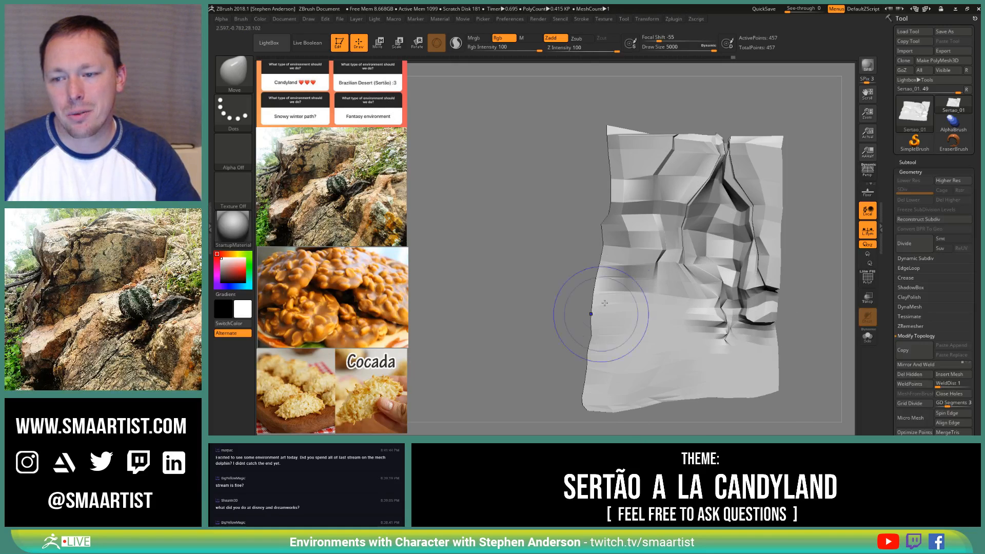
left_click_drag(605, 244, 595, 243)
left_click_drag(610, 201, 598, 198)
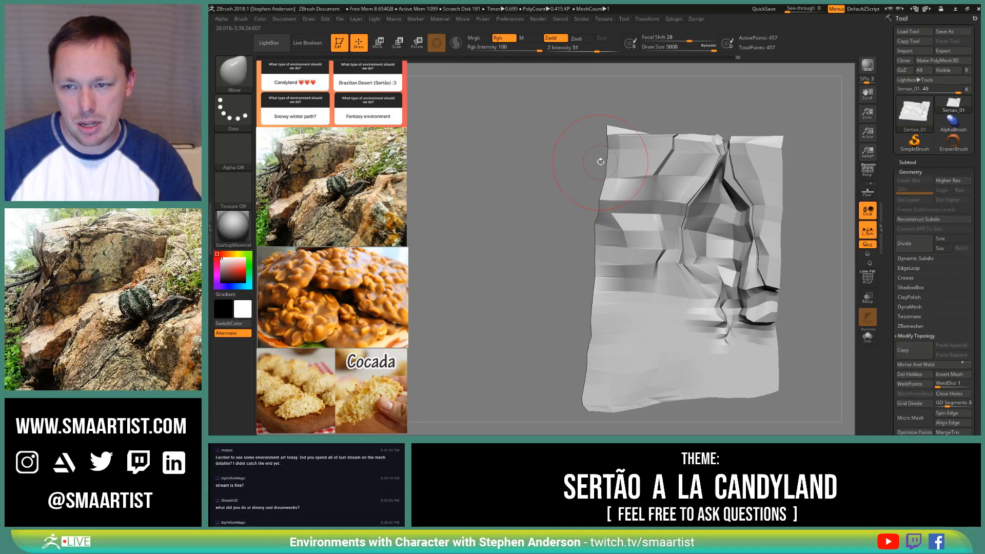
mouse_move(605, 162)
left_mouse_down()
mouse_move(571, 160)
mouse_move(550, 133)
left_mouse_up()
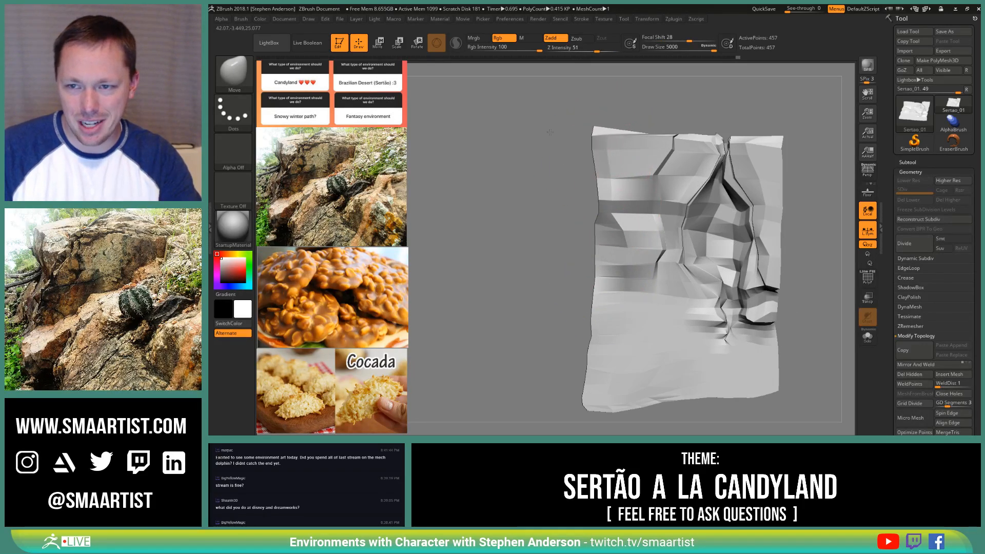
mouse_move(602, 188)
left_mouse_down()
mouse_move(592, 189)
mouse_move(597, 163)
left_mouse_up()
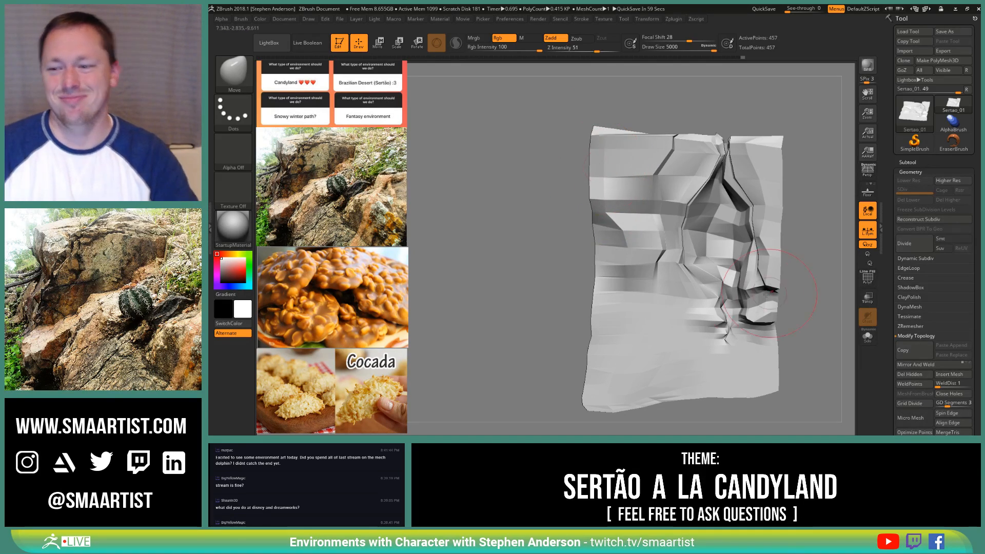
Step: Reduce the Draw Size to 1429 and refine the creased edge of the lower rock ledge with the Move brush
mouse_move(688, 337)
right_mouse_down()
mouse_move(688, 273)
mouse_move(673, 304)
mouse_move(663, 304)
mouse_move(672, 334)
right_mouse_up()
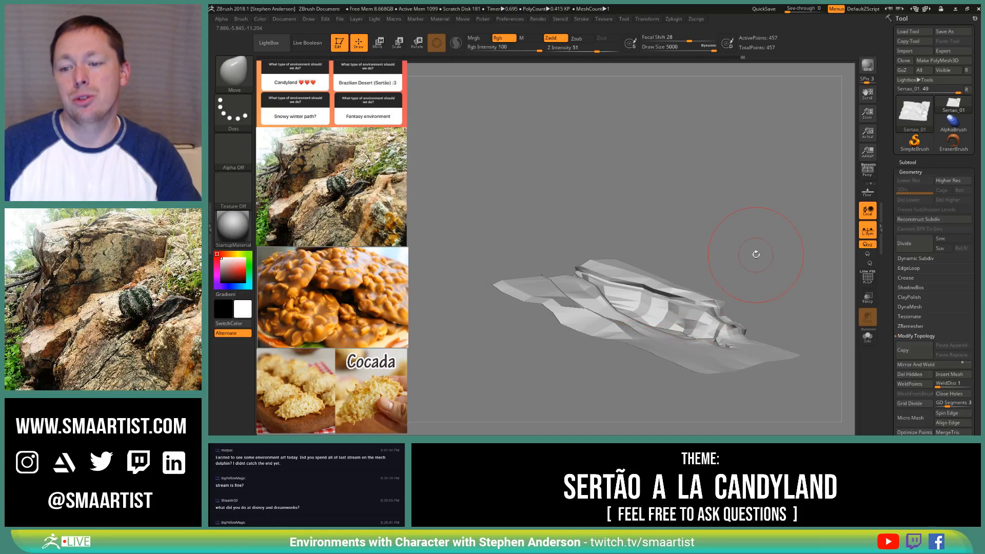
right_click_drag(575, 314, 628, 304, "ctrl")
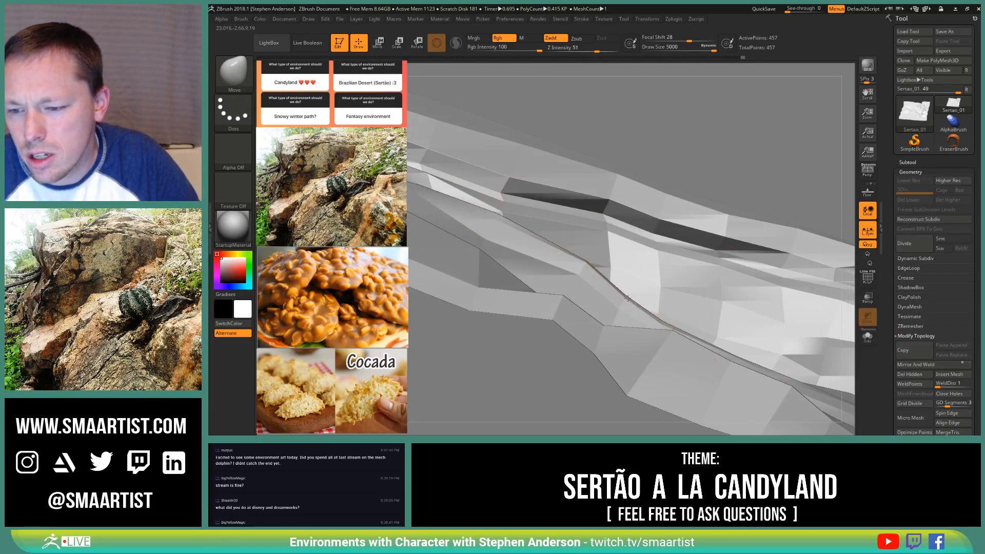
key("bracketleft")
key("bracketleft")
key("bracketleft")
key("bracketleft")
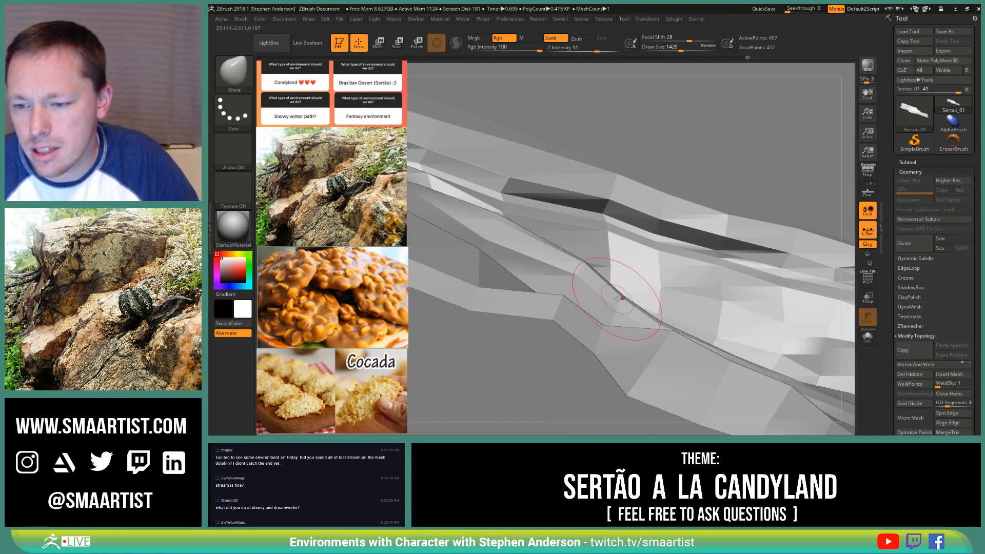
mouse_move(620, 304)
right_mouse_down()
mouse_move(577, 331)
mouse_move(589, 313)
mouse_move(634, 321)
right_mouse_up()
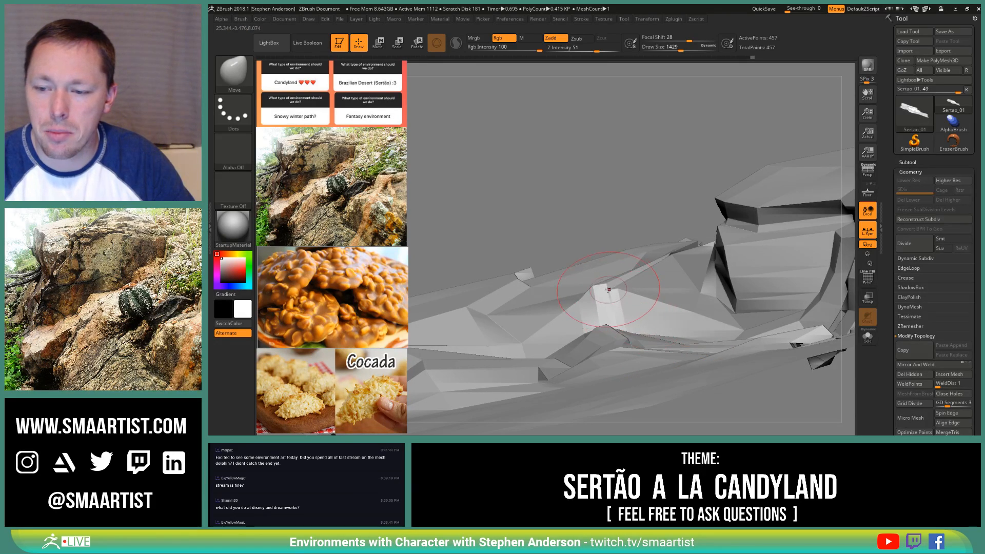
mouse_move(607, 290)
right_mouse_down()
mouse_move(563, 244)
mouse_move(626, 304)
mouse_move(654, 277)
right_mouse_up()
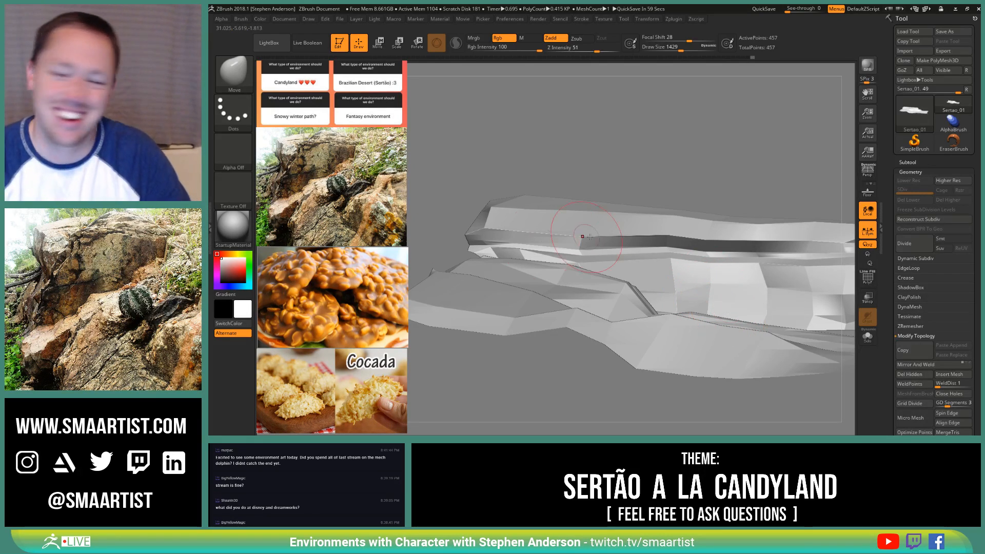
Step: Set the Draw Size to 3569 and push sections of the long upper ridge downward with the Move brush
right_click_drag(625, 252, 611, 235)
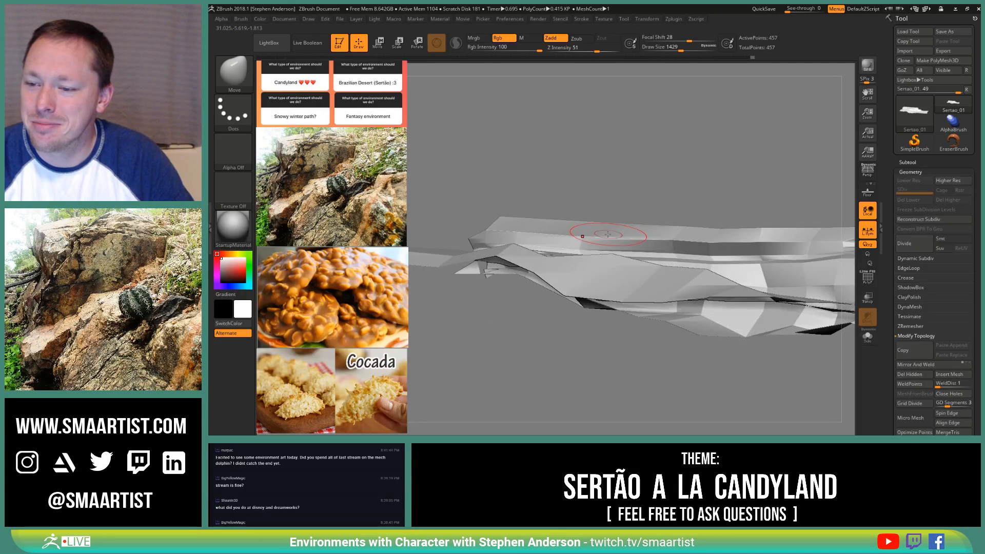
key("s")
left_click_drag(611, 233, 583, 217)
key("s")
left_click_drag(682, 236, 684, 246)
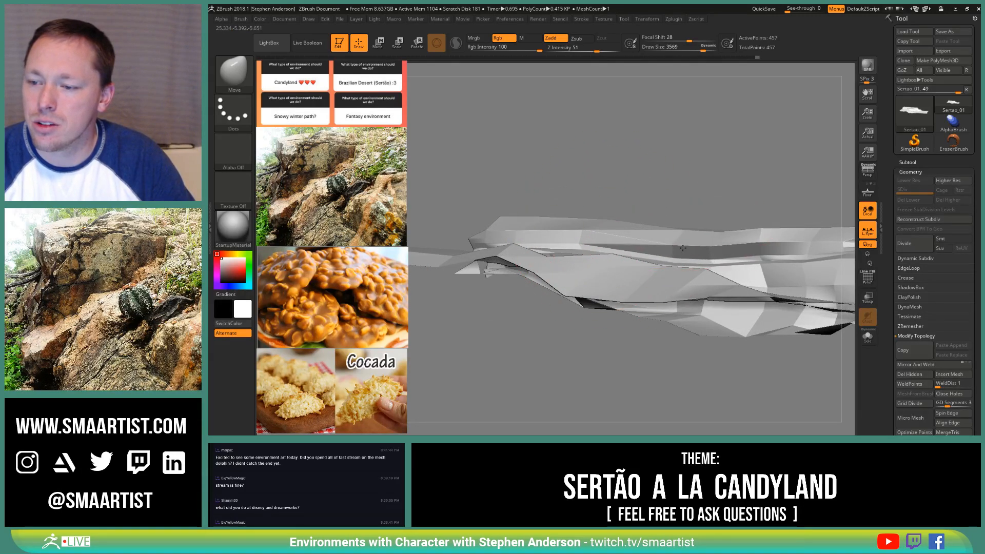
left_click_drag(788, 248, 790, 256)
right_click_drag(793, 261, 634, 226, "alt")
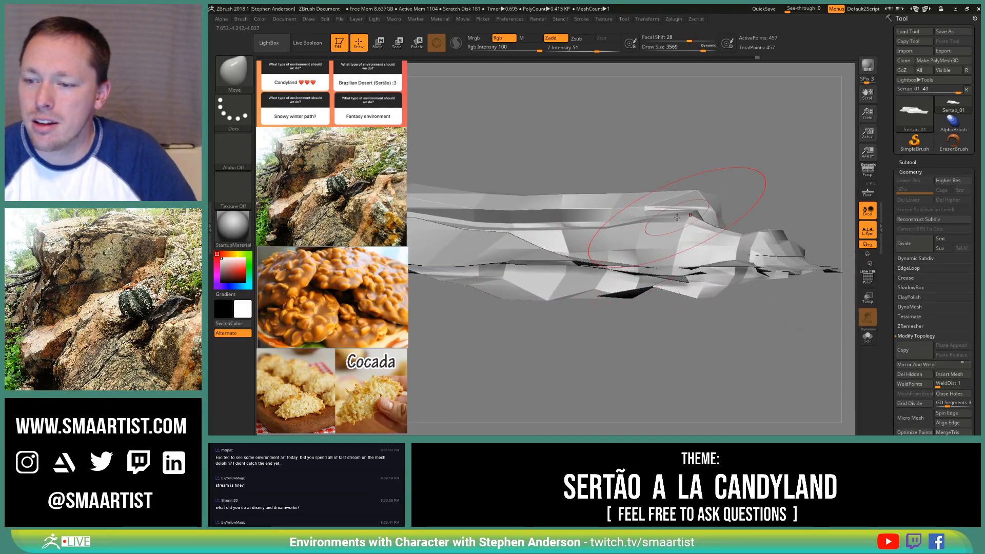
right_click_drag(721, 223, 661, 210, "alt")
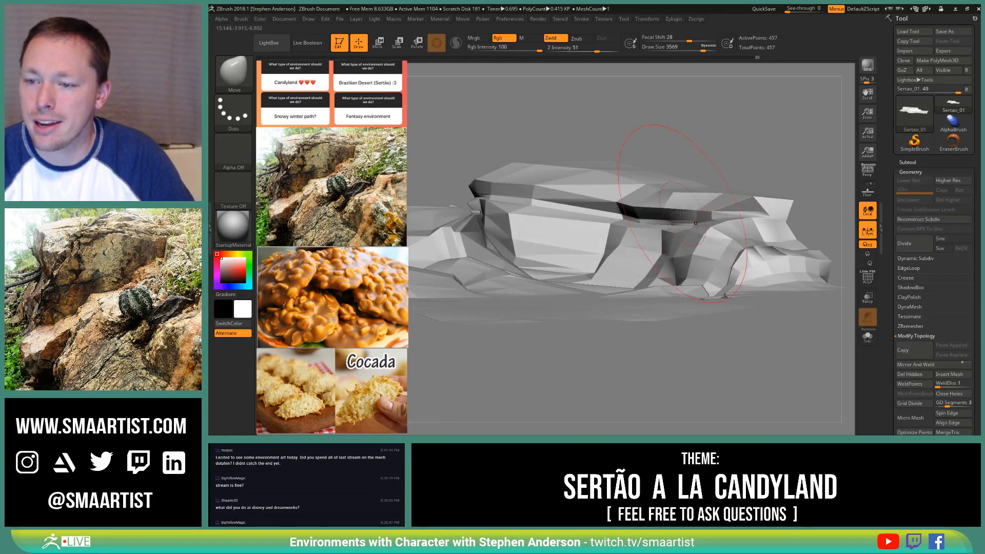
Step: Reshape the rock faces around the central crevice with the Move brush at Draw Sizes of 3496 and 1338
key("s")
left_click_drag(661, 209, 648, 209)
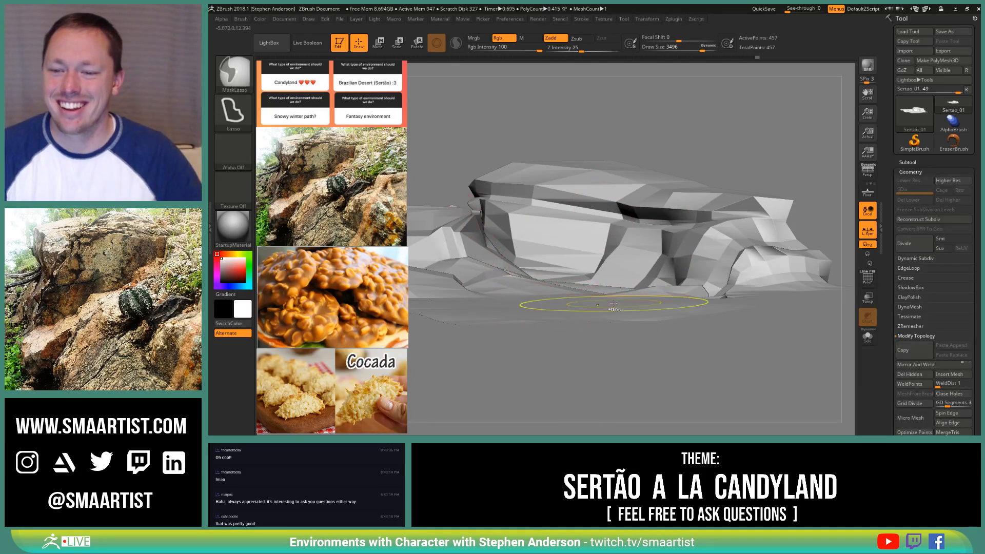
mouse_move(610, 300)
right_mouse_down("ctrl")
mouse_move(591, 250)
mouse_move(627, 288)
mouse_move(627, 359)
mouse_move(627, 272)
mouse_move(614, 305)
mouse_move(612, 291)
mouse_move(622, 299)
mouse_move(637, 285)
mouse_move(661, 326)
right_mouse_up("ctrl")
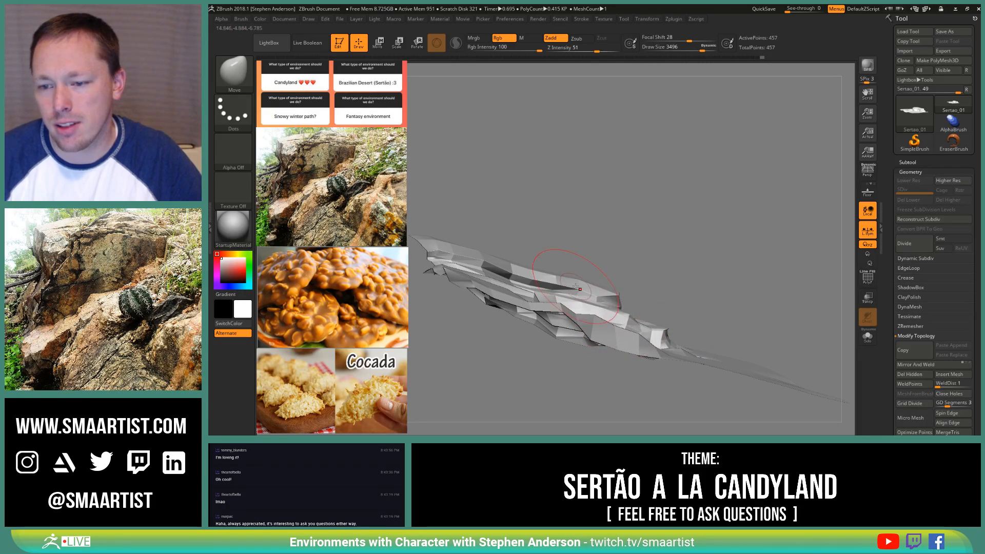
right_click_drag(580, 291, 670, 287)
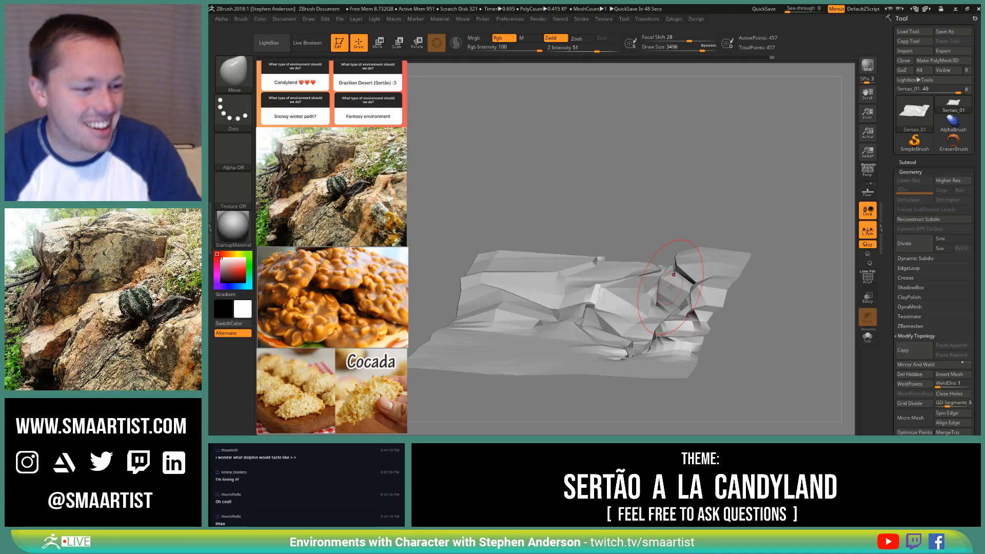
mouse_move(623, 277)
right_mouse_down()
mouse_move(654, 285)
mouse_move(633, 295)
mouse_move(626, 325)
mouse_move(621, 304)
right_mouse_up()
key("s")
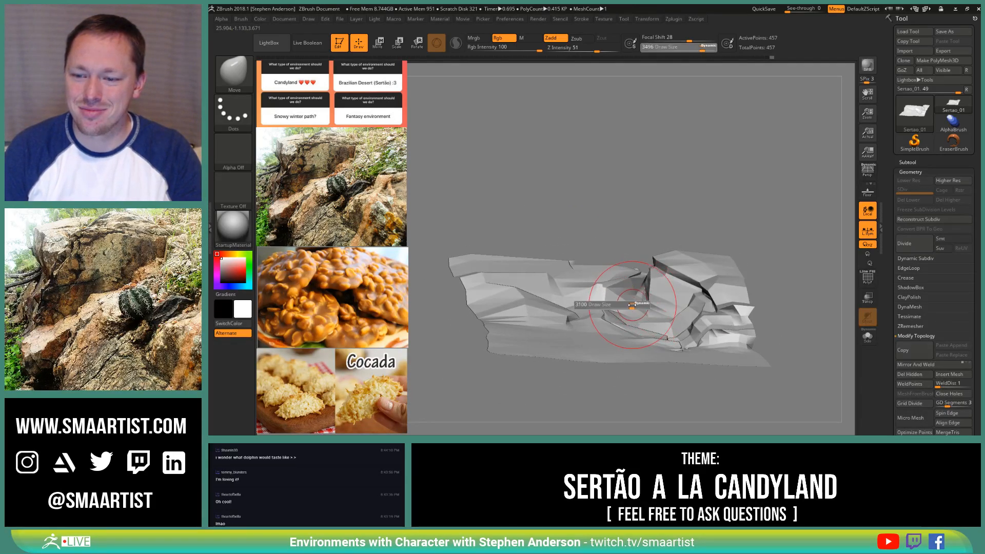
left_click_drag(622, 304, 613, 304)
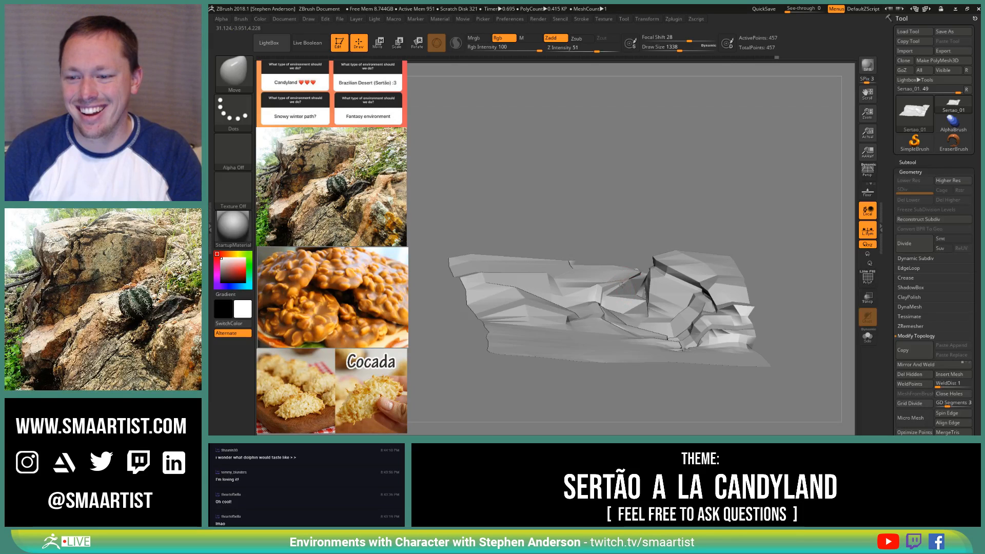
Step: Set the Draw Size to 3716 and adjust the slope and rock faces beside the crevice with the Move brush
mouse_move(622, 285)
right_mouse_down()
mouse_move(630, 328)
mouse_move(627, 301)
mouse_move(612, 296)
mouse_move(640, 296)
right_mouse_up()
key("s")
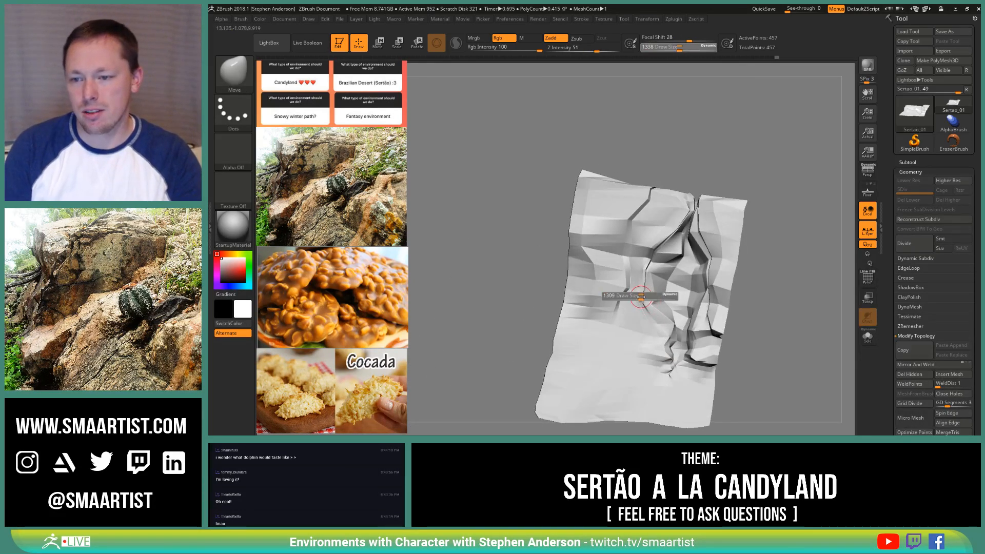
left_click_drag(641, 296, 658, 301)
key("s")
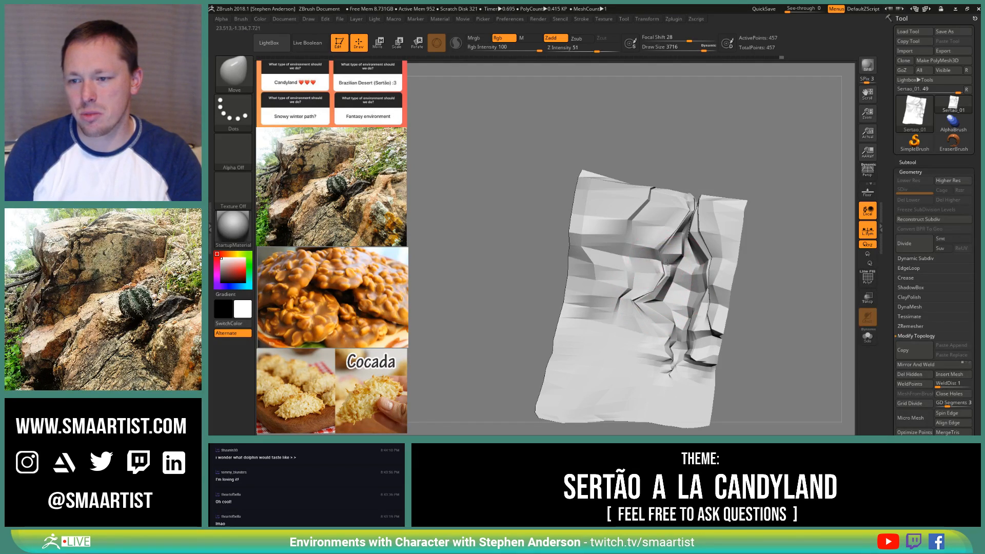
mouse_move(671, 265)
right_mouse_down()
mouse_move(664, 249)
mouse_move(670, 257)
right_mouse_up()
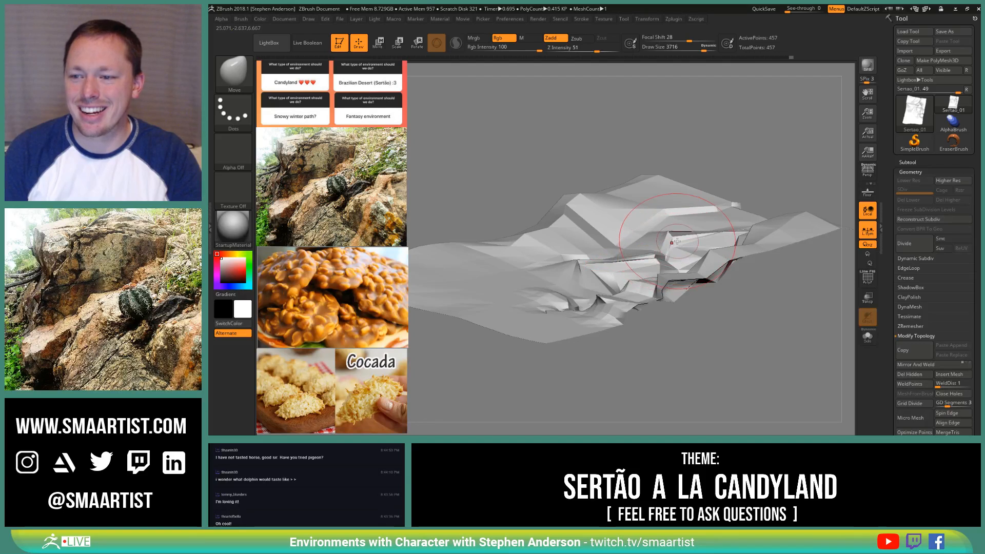
mouse_move(773, 224)
right_mouse_down()
mouse_move(739, 280)
mouse_move(736, 321)
right_mouse_up()
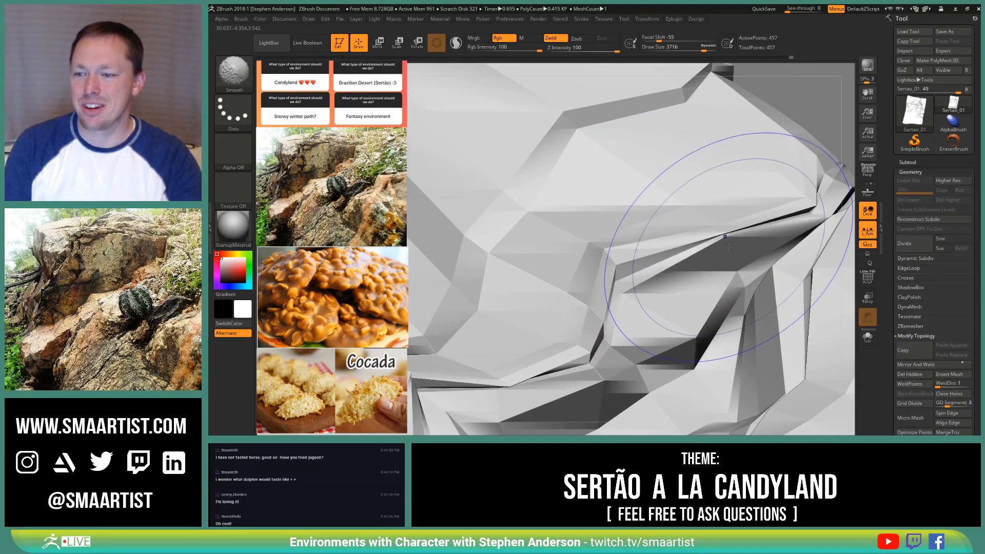
Step: Turn on the PolyFrame display, set the Draw Size to 500, and adjust the overhang's edge above the crevice with the Move brush
key("shift+f")
mouse_move(713, 215)
right_mouse_down()
mouse_move(729, 213)
mouse_move(713, 231)
right_mouse_up()
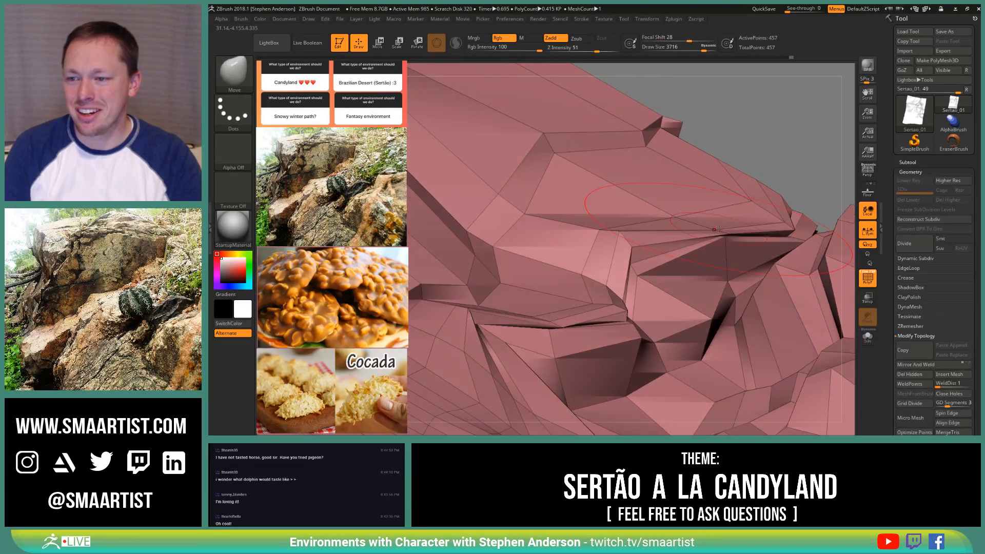
key("s")
mouse_move(714, 228)
left_mouse_down()
mouse_move(684, 227)
mouse_move(722, 218)
mouse_move(722, 236)
left_mouse_up()
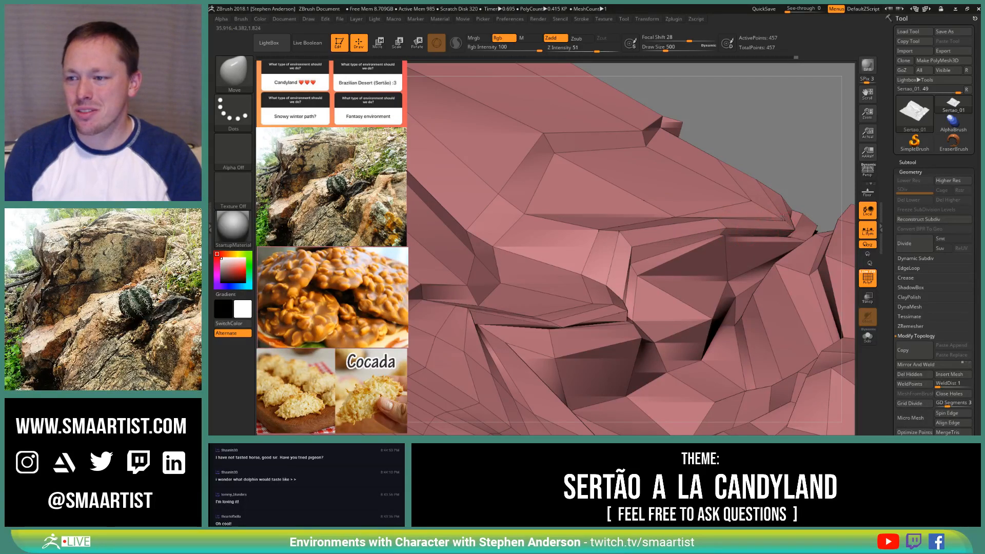
Step: Insert an edge loop across the hillside beside the main rock mass with the ZModeler edge action Insert
right_click_drag(784, 222, 705, 288)
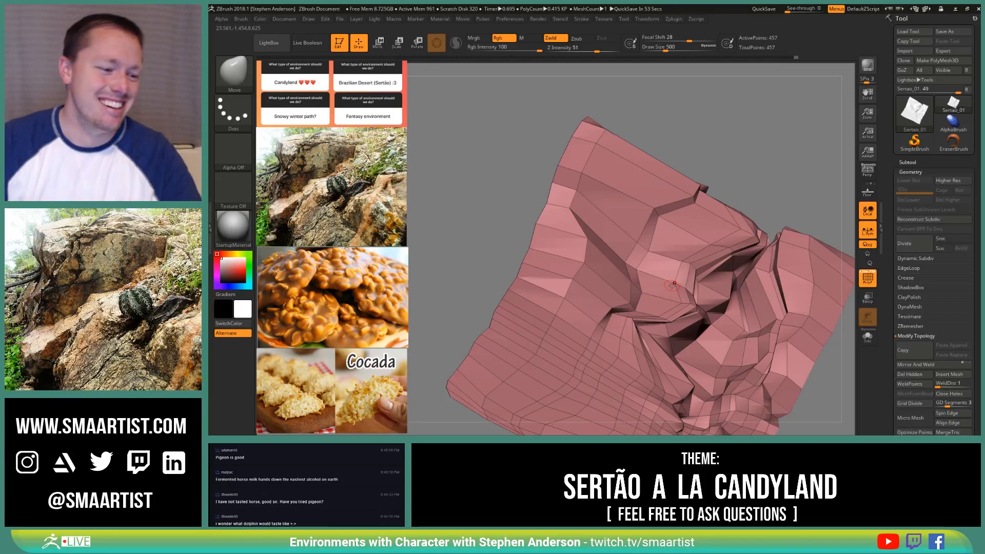
mouse_move(631, 316)
right_mouse_down()
mouse_move(653, 299)
mouse_move(659, 312)
mouse_move(662, 301)
right_mouse_up()
key("ctrl")
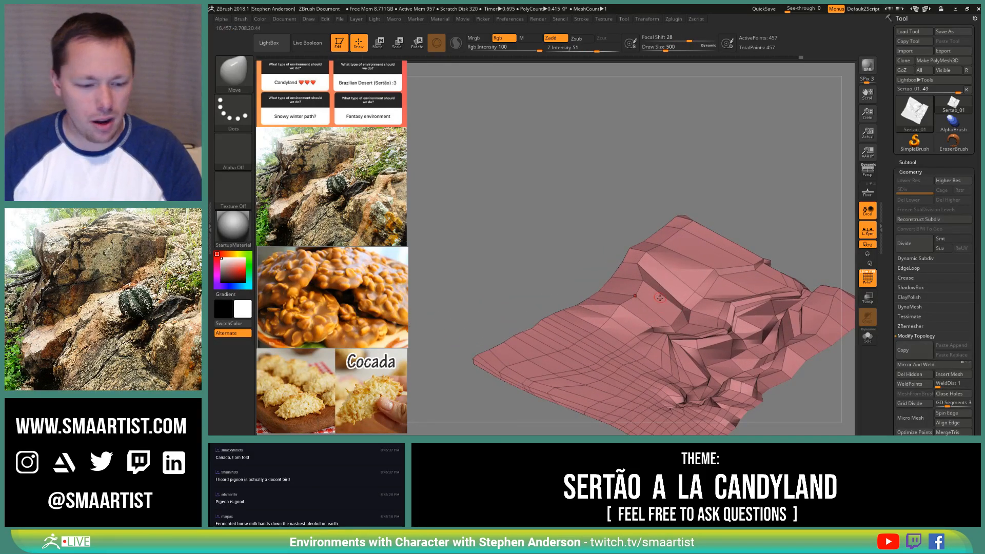
key("b")
key("z")
key("m")
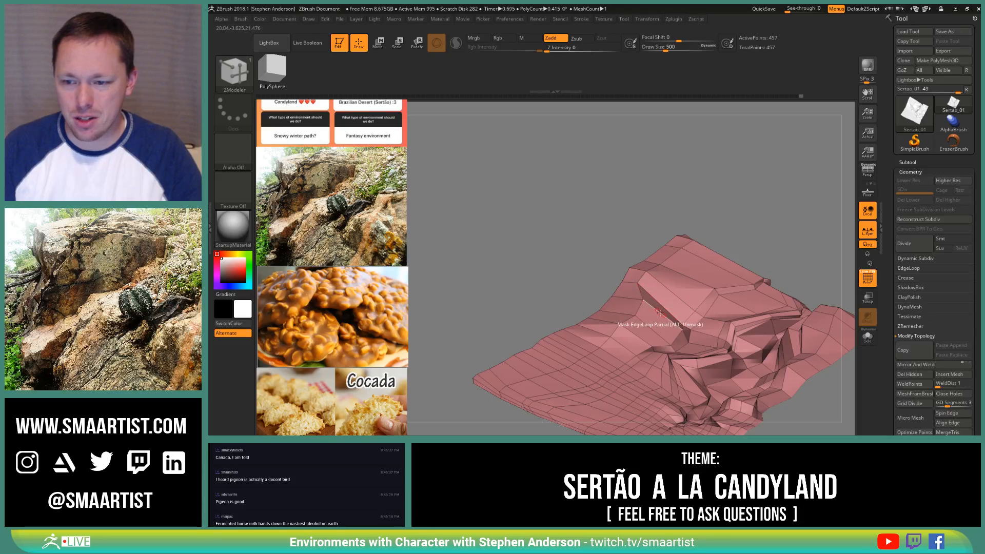
key("space")
left_click(658, 218)
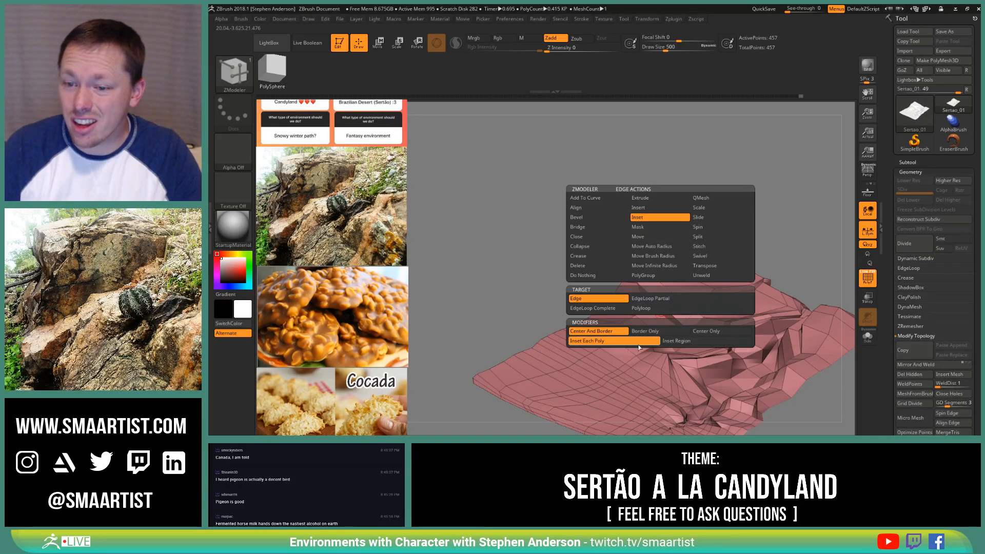
left_click(638, 207)
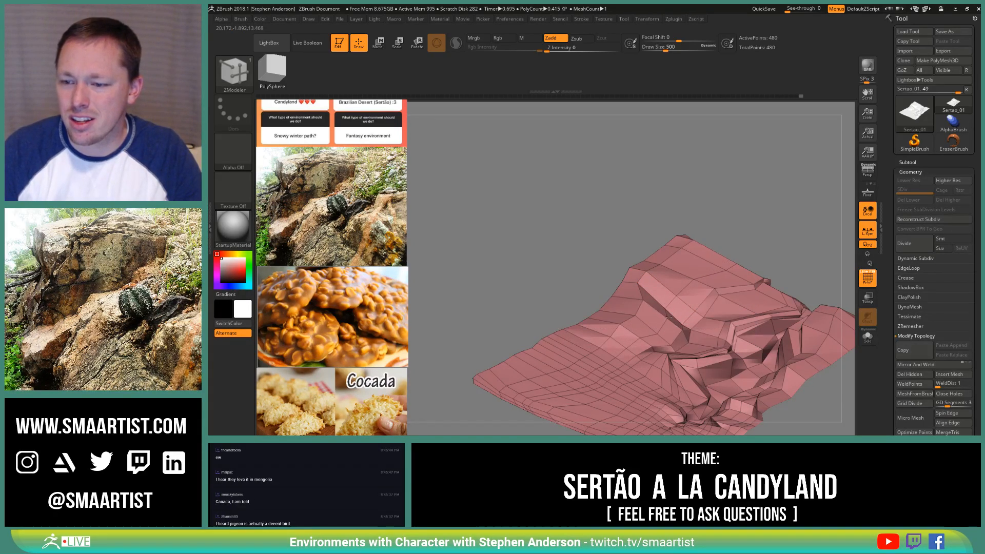
Step: Return to the Move brush, set the Draw Size to 857, and raise the top rear edge of the hill
key("b")
key("m")
key("v")
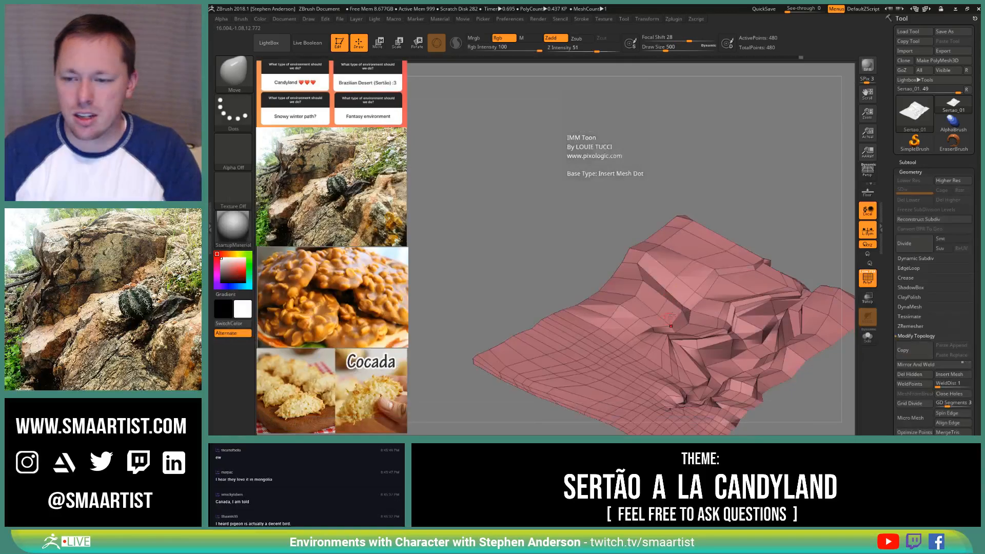
right_click_drag(667, 343, 657, 309)
key("s")
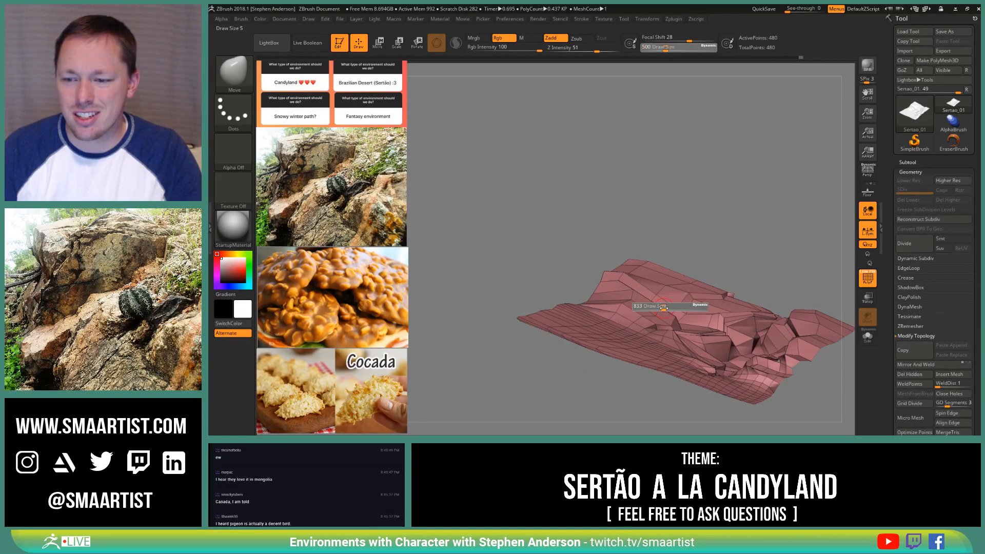
left_click(664, 309)
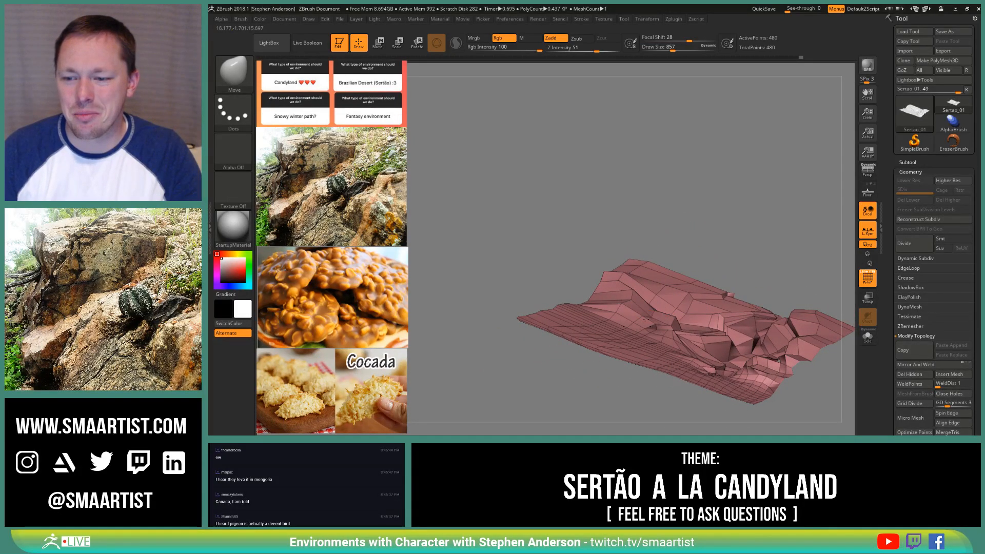
right_click_drag(655, 316, 649, 304)
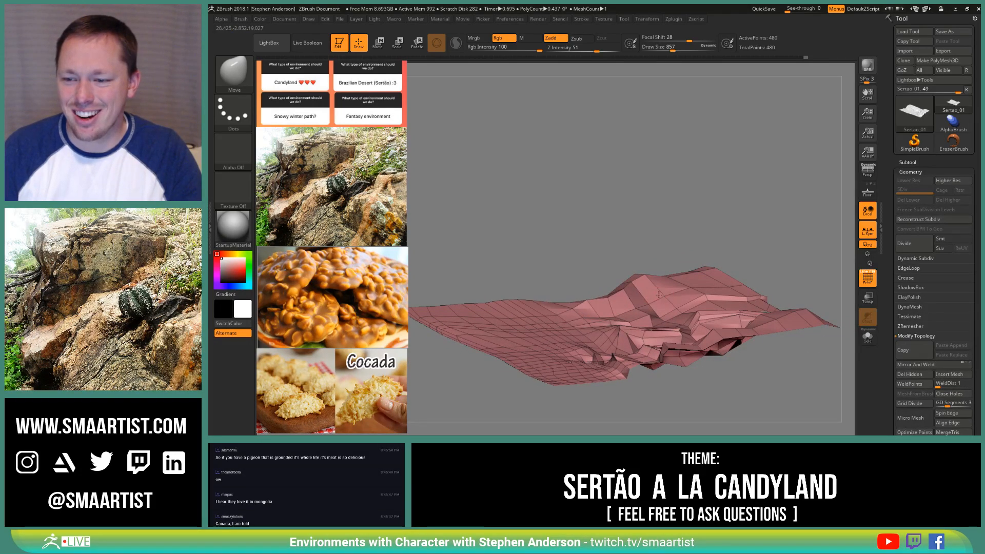
mouse_move(640, 304)
right_mouse_down()
mouse_move(649, 317)
mouse_move(685, 292)
right_mouse_up()
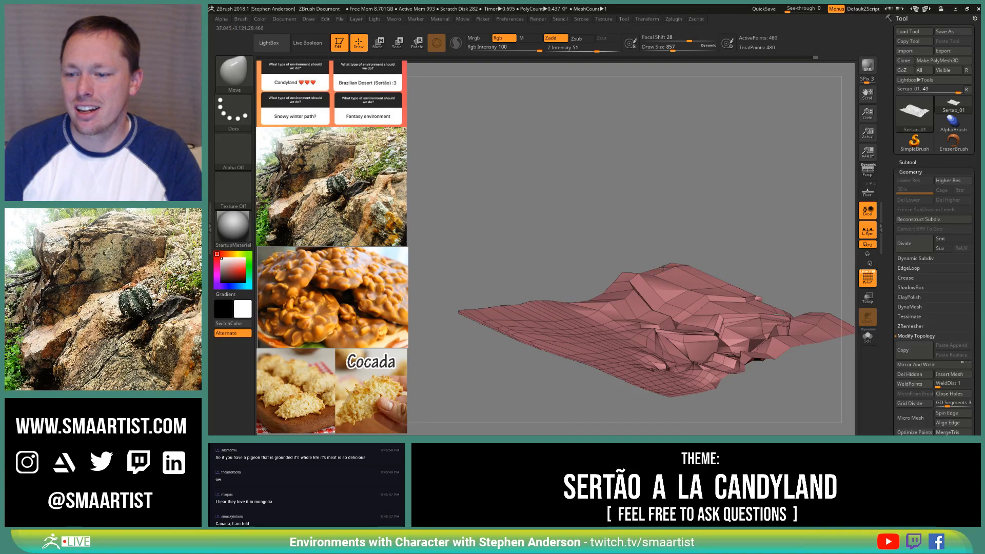
left_click_drag(661, 267, 658, 259)
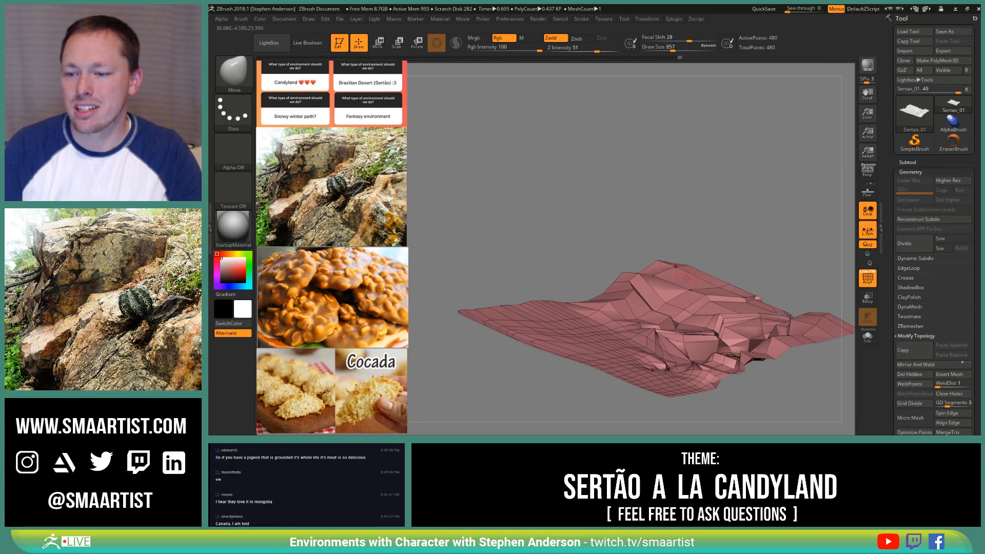
Step: Turn off the PolyFrame display, set the Draw Size to 3237, and reshape the hill's upper ridge with the Move brush
mouse_move(676, 276)
right_mouse_down("ctrl")
mouse_move(692, 300)
mouse_move(647, 297)
mouse_move(663, 297)
right_mouse_up("ctrl")
key("shift+f")
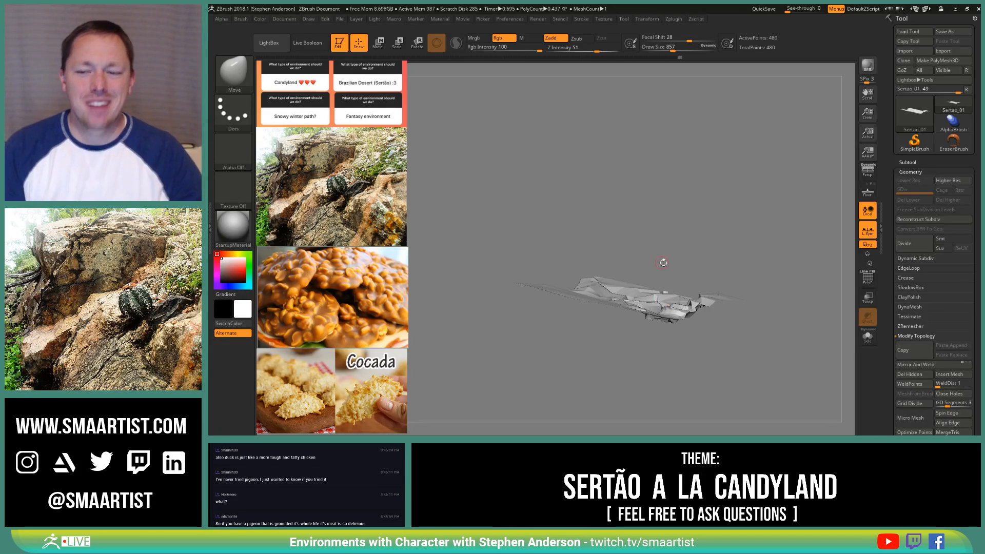
mouse_move(663, 261)
left_mouse_down()
mouse_move(670, 300)
mouse_move(685, 277)
mouse_move(701, 297)
mouse_move(763, 287)
mouse_move(739, 282)
left_mouse_up()
right_click_drag(739, 281, 690, 328, "ctrl")
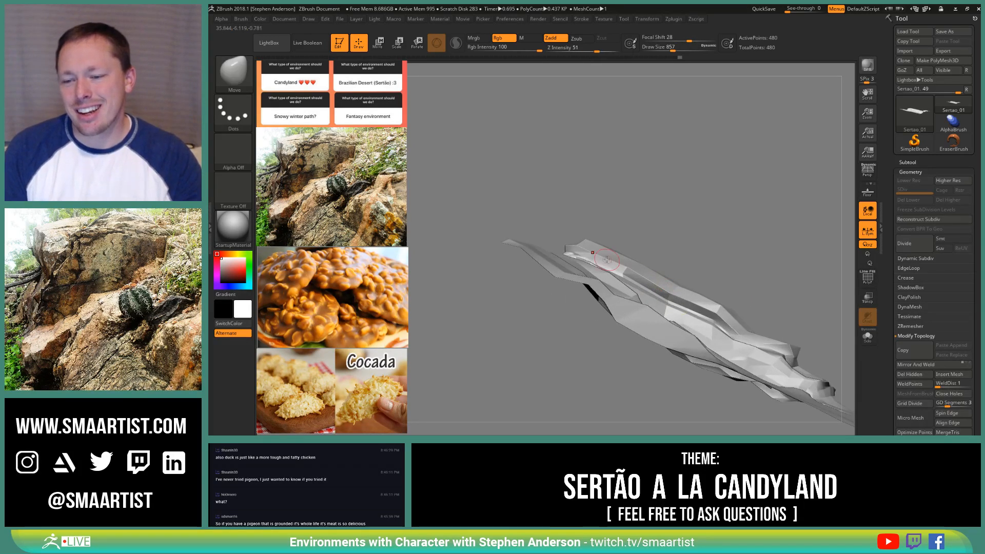
key("s")
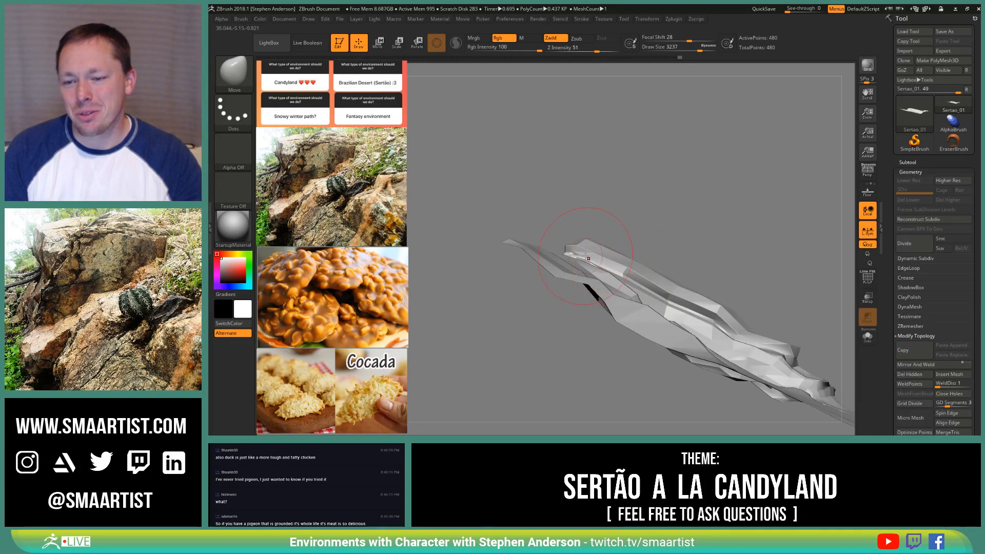
left_click_drag(605, 246, 725, 297)
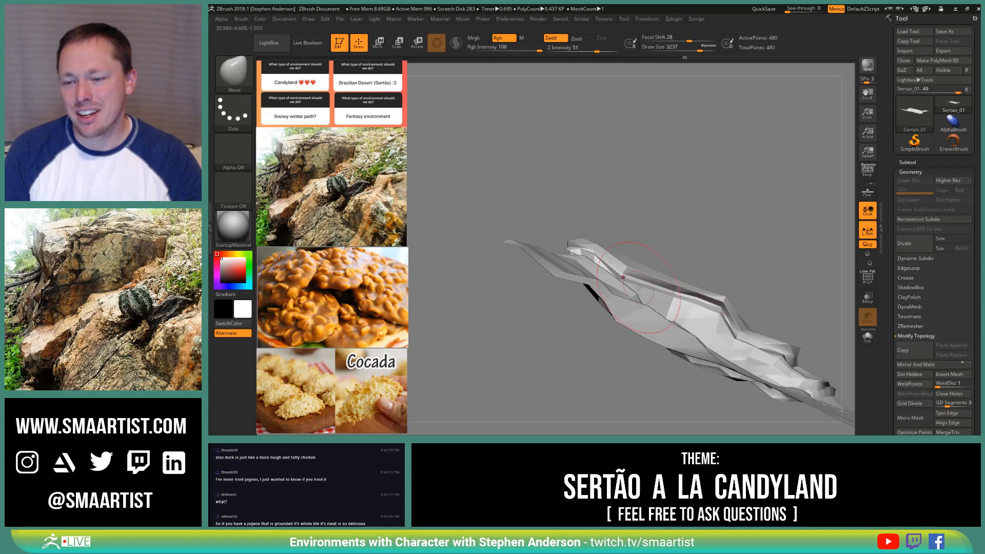
Step: Set the Draw Size to 980 and pull out the upper end of the rock ridge with the Move brush
mouse_move(623, 230)
left_mouse_down()
mouse_move(677, 252)
mouse_move(628, 259)
left_mouse_up()
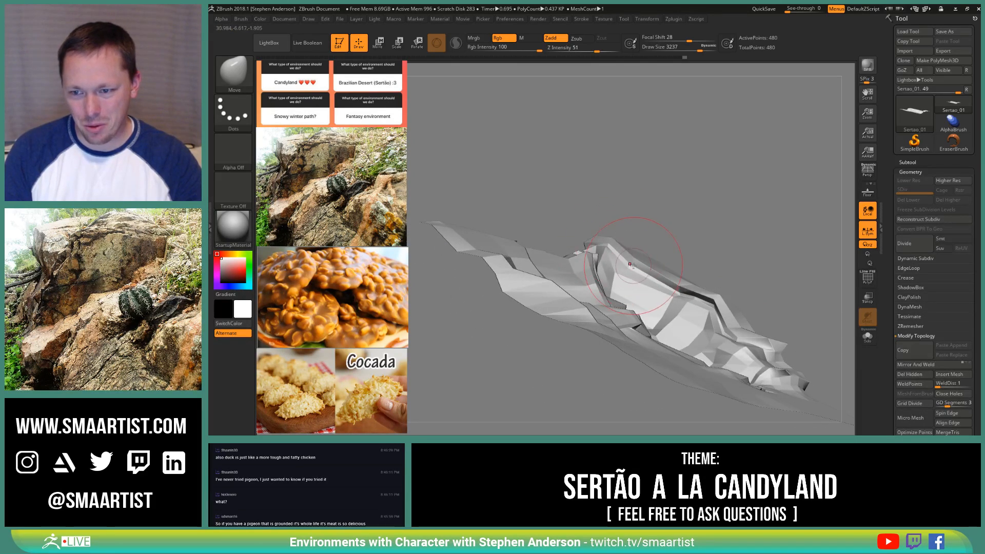
mouse_move(623, 226)
left_mouse_down()
mouse_move(587, 272)
mouse_move(573, 253)
mouse_move(596, 254)
mouse_move(566, 253)
left_mouse_up()
key("s")
mouse_move(566, 250)
right_mouse_down()
mouse_move(604, 255)
mouse_move(596, 277)
mouse_move(555, 238)
right_mouse_up()
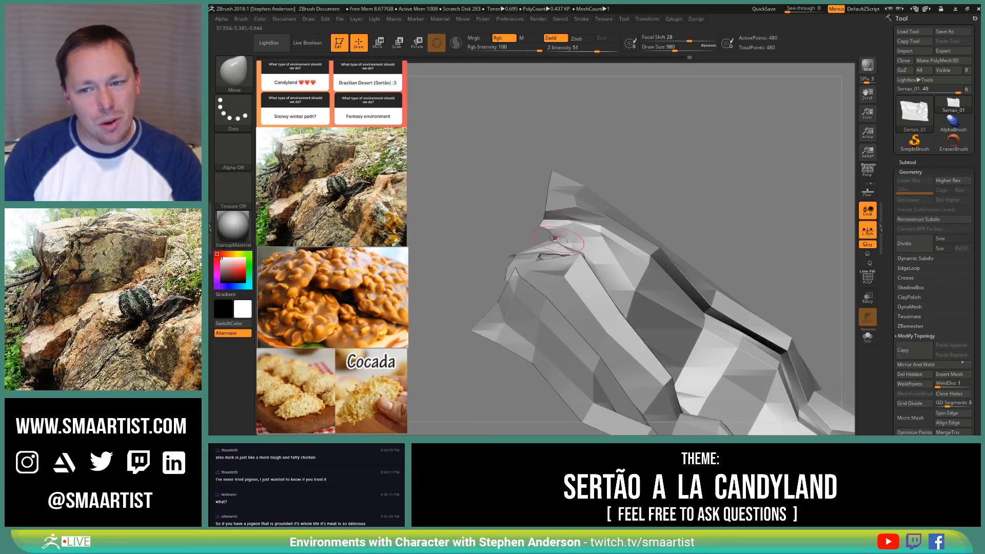
left_click_drag(538, 224, 533, 232)
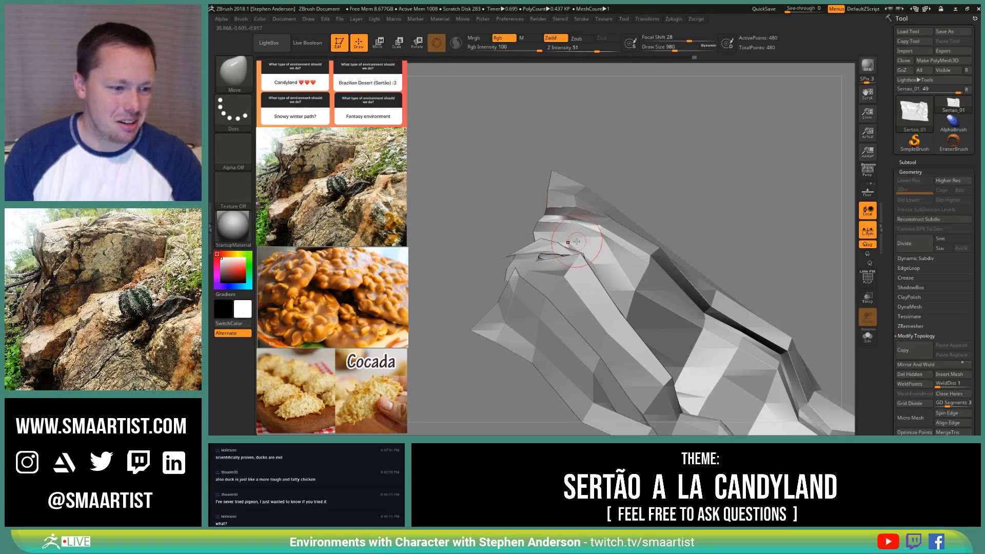
right_click_drag(581, 242, 574, 249)
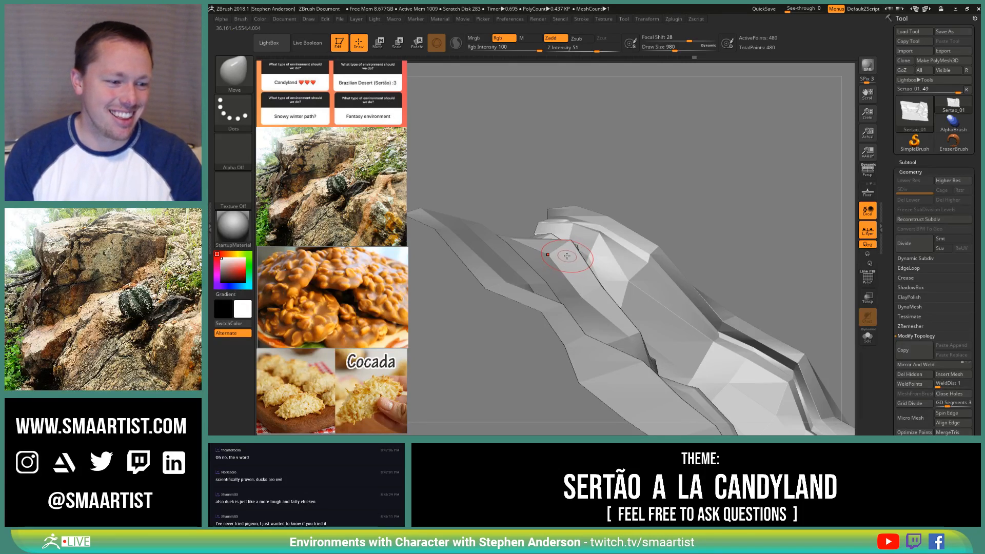
Step: Switch from the Move brush to the CurveTube brush
mouse_move(568, 267)
right_mouse_down()
mouse_move(623, 265)
mouse_move(614, 263)
mouse_move(648, 307)
mouse_move(638, 298)
right_mouse_up()
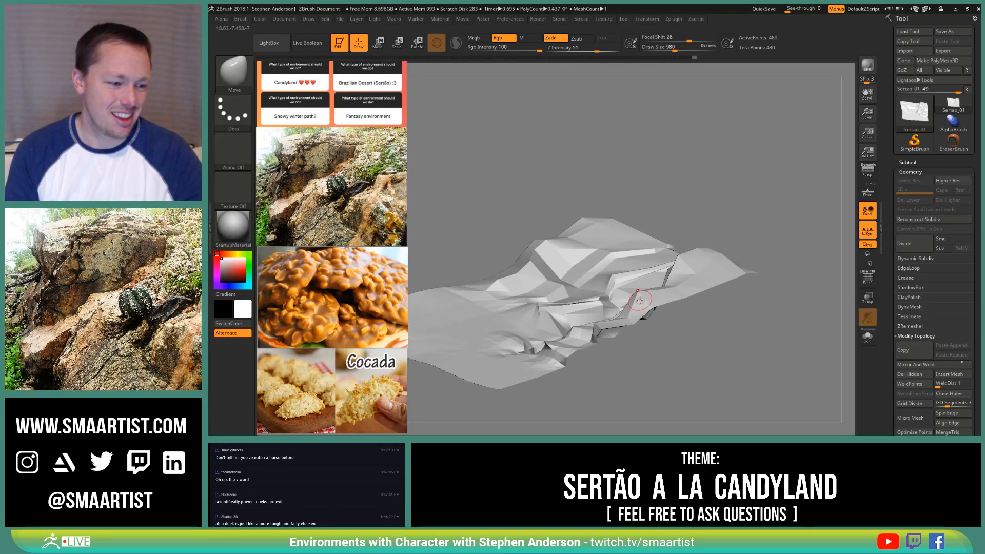
right_click_drag(621, 293, 616, 287)
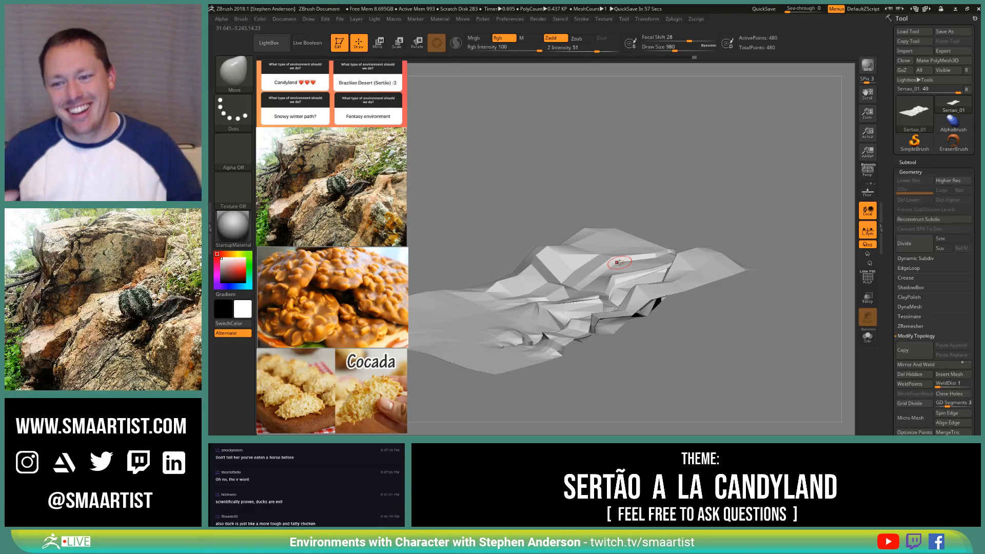
mouse_move(702, 241)
right_mouse_down()
mouse_move(716, 250)
mouse_move(671, 252)
mouse_move(670, 265)
mouse_move(688, 267)
right_mouse_up()
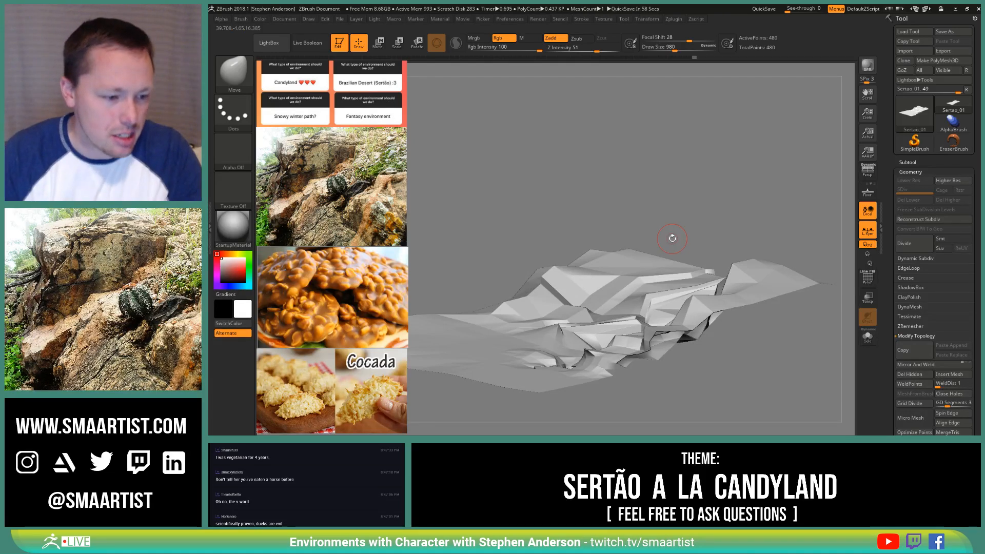
mouse_move(573, 310)
right_mouse_down("alt")
mouse_move(629, 284)
mouse_move(620, 298)
mouse_move(639, 278)
mouse_move(543, 300)
right_mouse_up("alt")
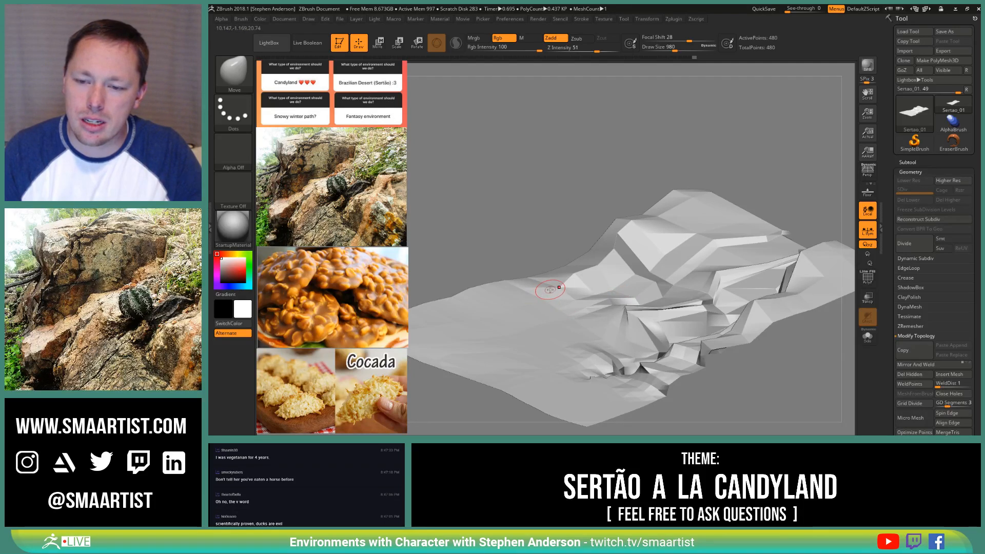
mouse_move(550, 290)
right_mouse_down()
mouse_move(560, 287)
mouse_move(534, 286)
right_mouse_up()
key("b")
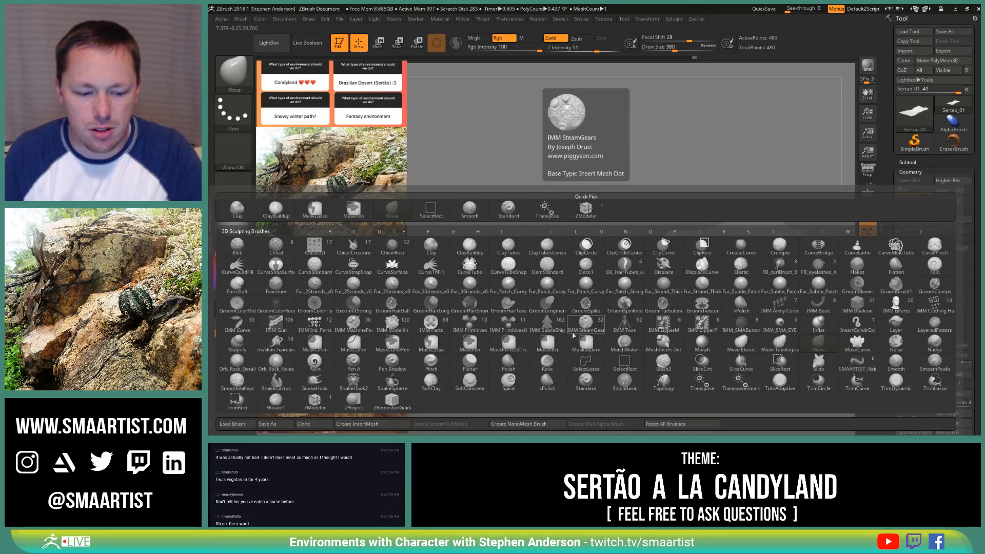
left_click(471, 263)
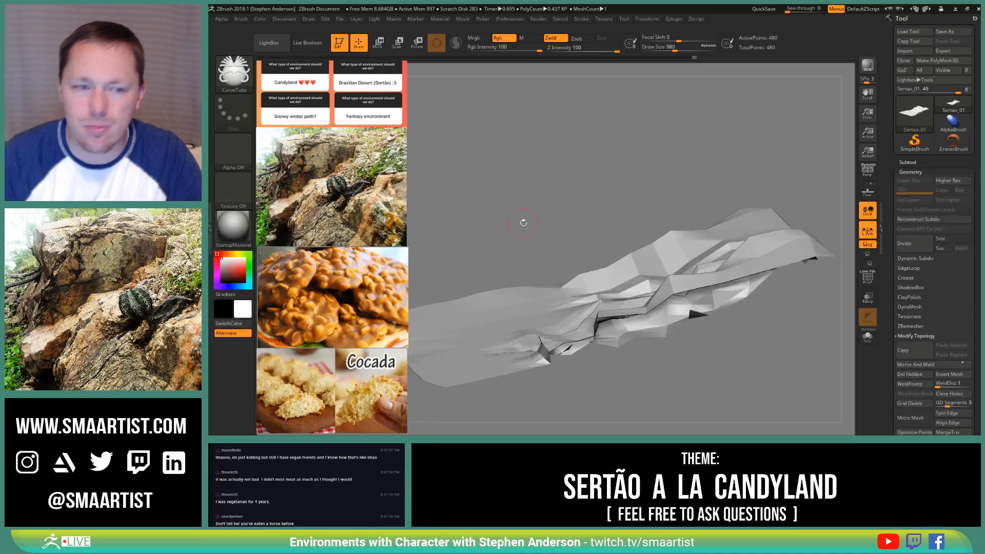
Step: Turn on Lock Start and Lock End for the curve stroke and set the CurveStep to 1
left_click(678, 21)
mouse_move(583, 21)
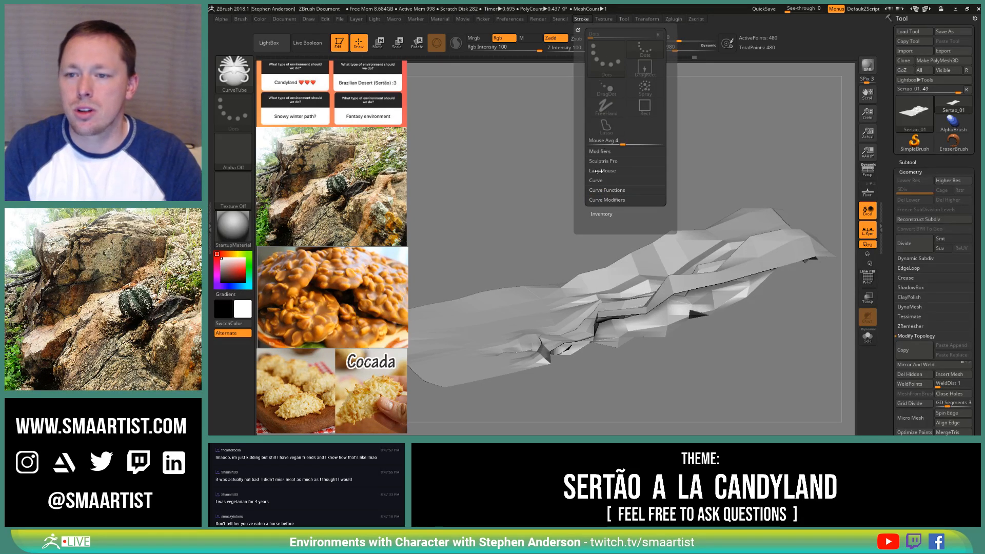
left_click(615, 191)
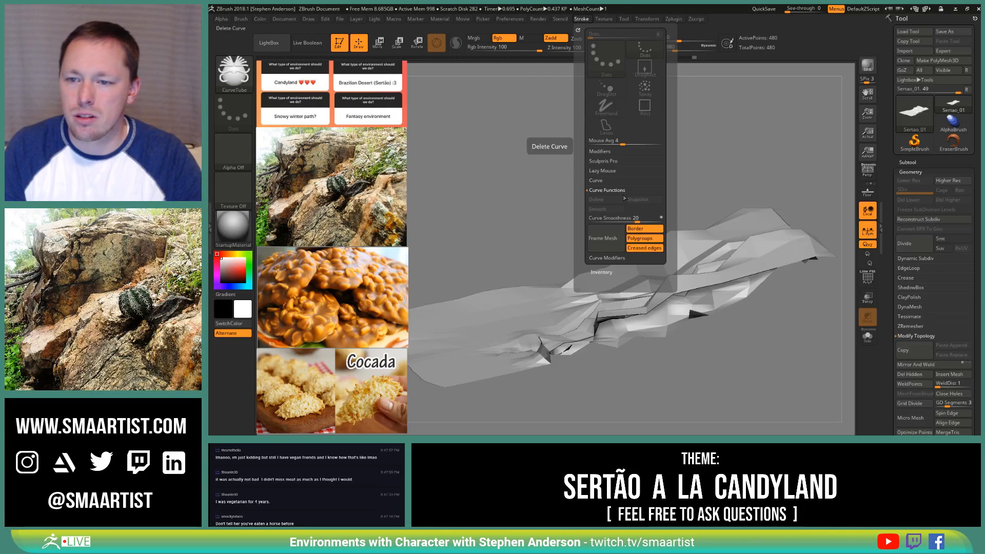
left_click(615, 180)
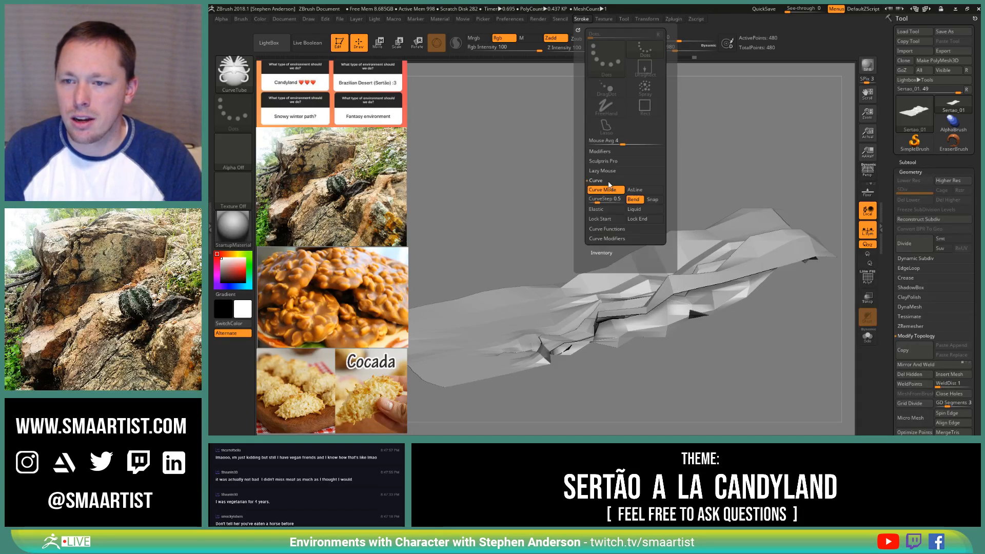
left_click(615, 220)
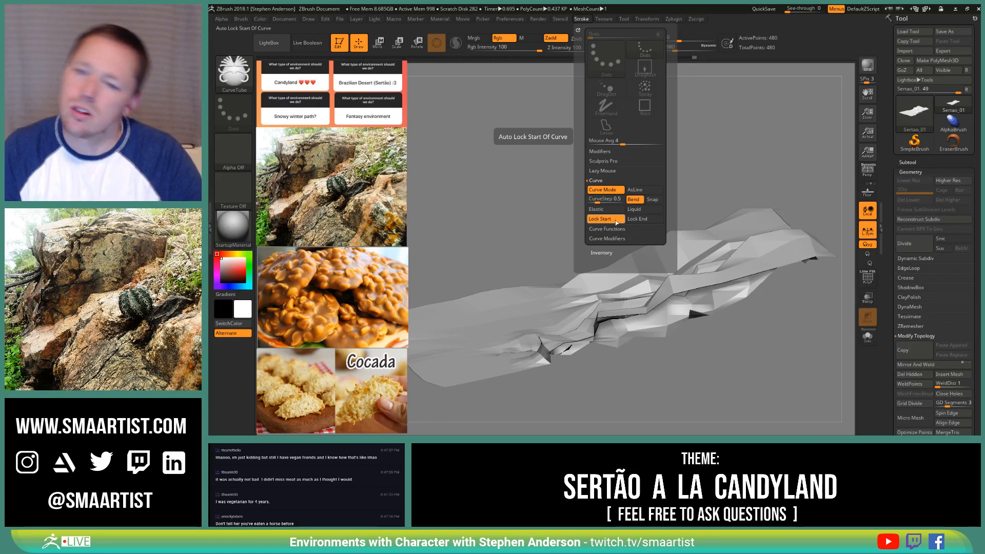
left_click(646, 220)
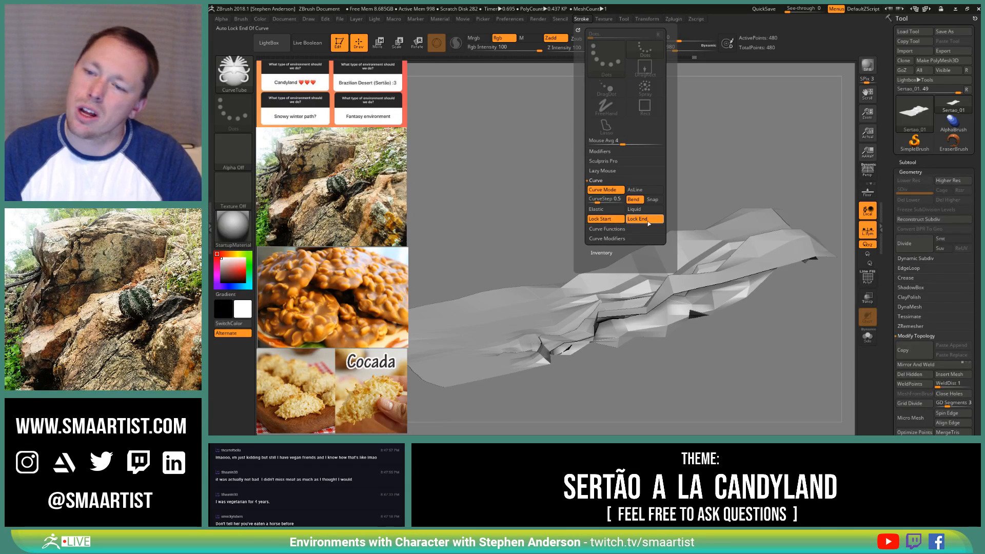
left_click(585, 20)
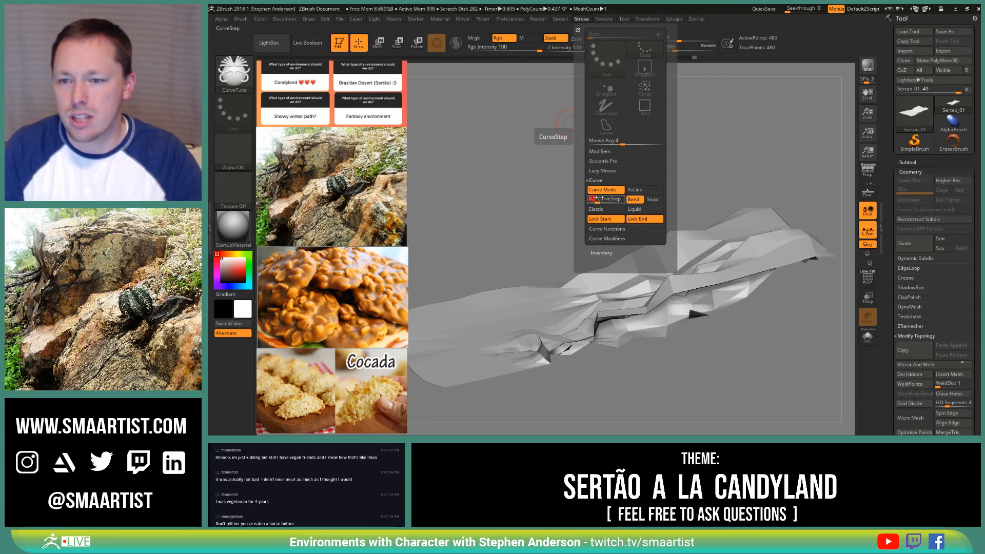
left_click_drag(598, 199, 601, 199)
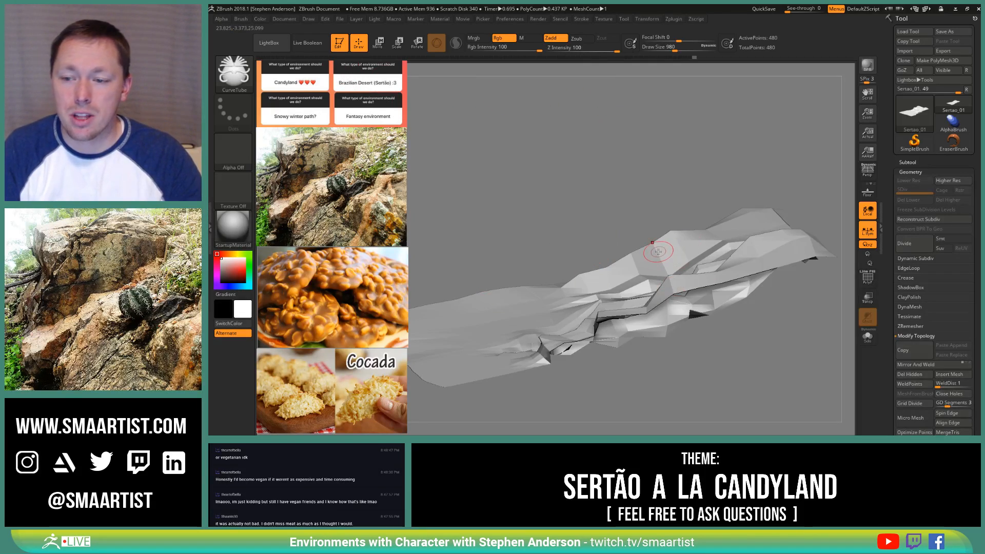
Step: Set the CurveTube brush's Brush Modifier to 8
left_click(241, 19)
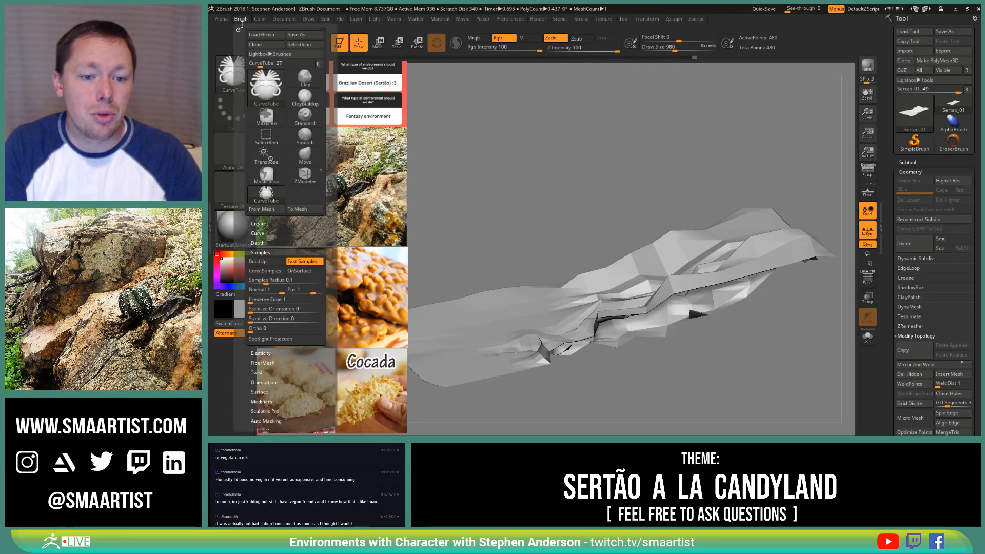
left_click(241, 19)
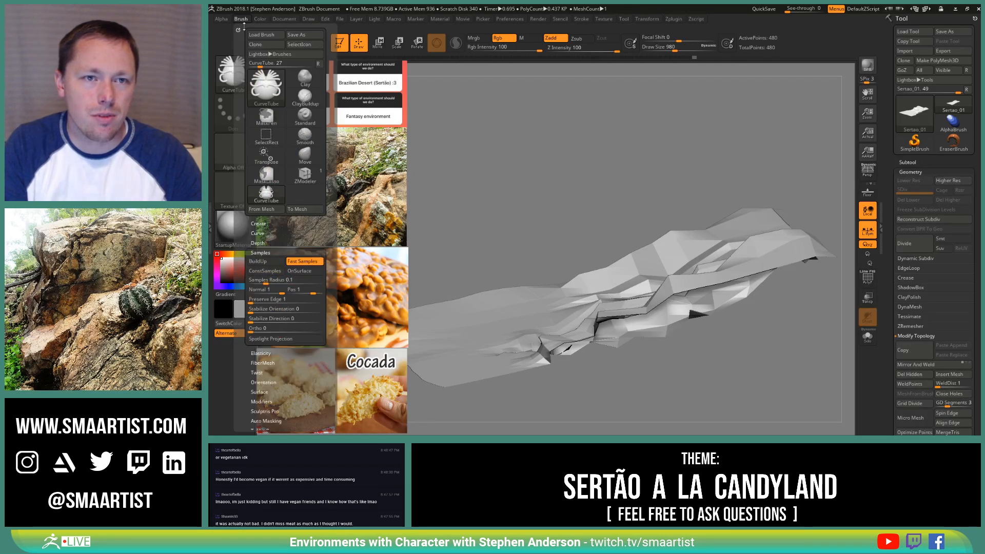
left_click(290, 252)
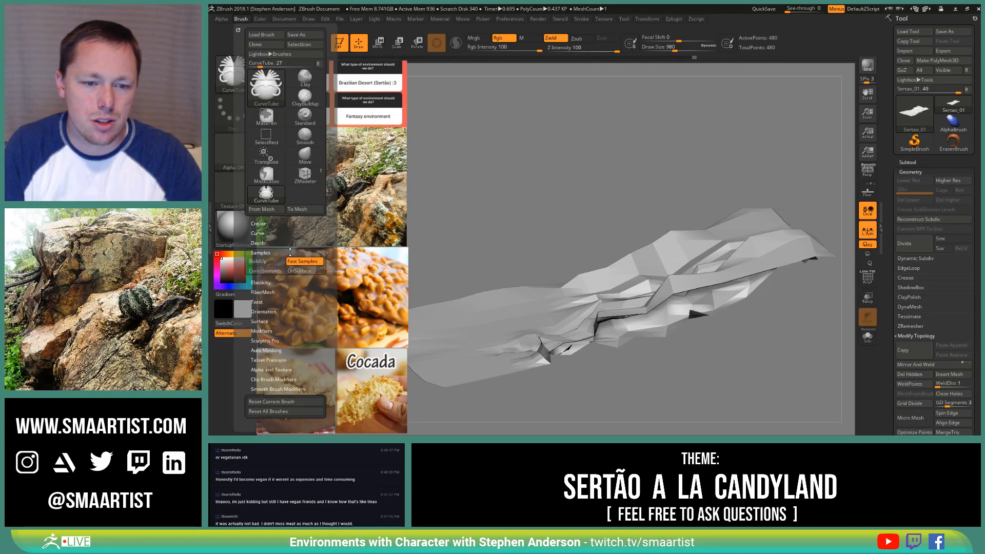
left_click(261, 311)
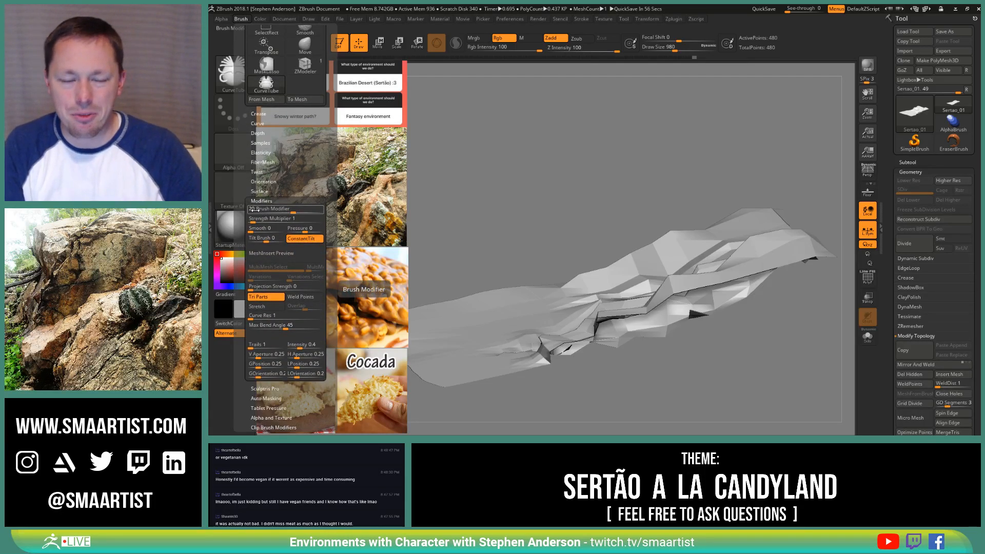
left_click(256, 209)
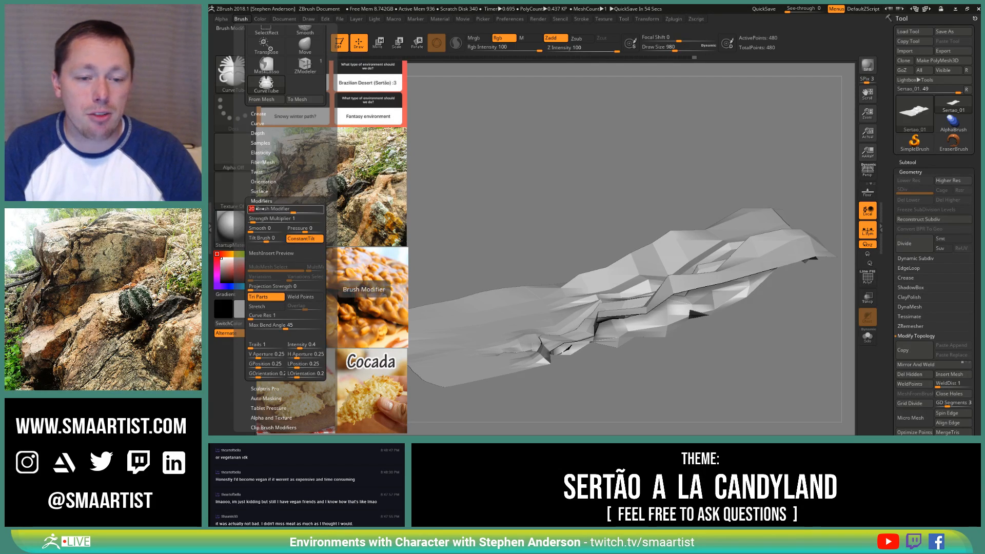
type("8")
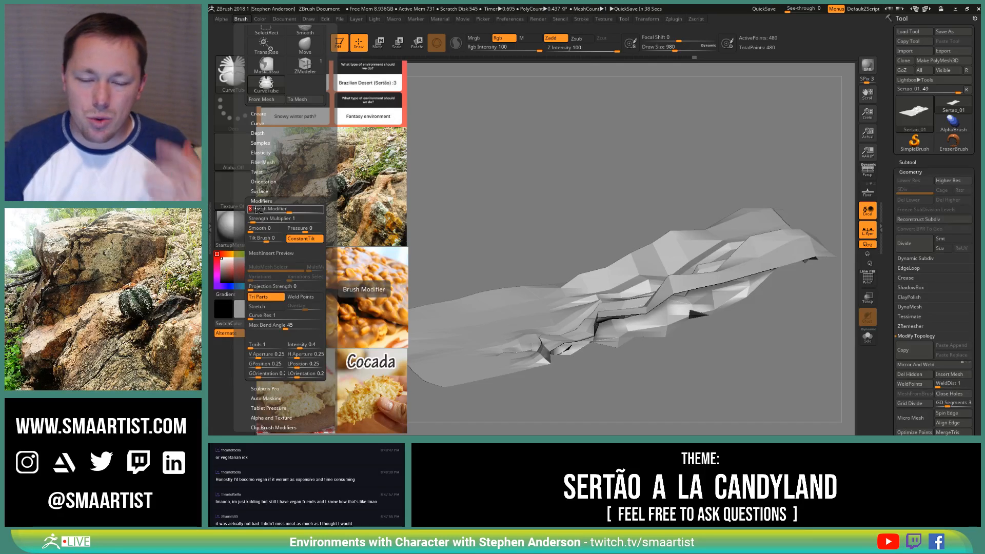
key("Return")
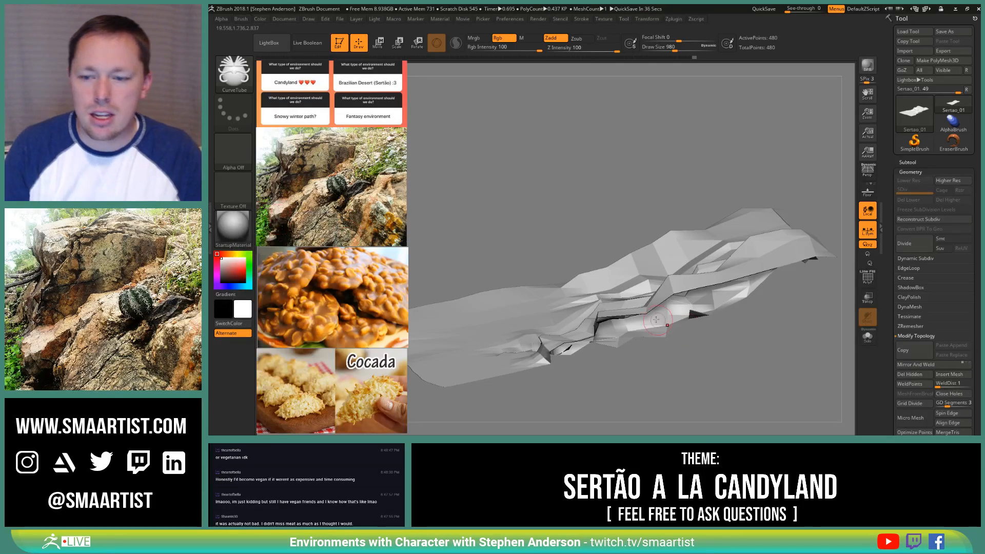
Step: Enlarge the Draw Size and draw a curved tube above the flat front part of the ground
mouse_move(640, 277)
right_mouse_down()
mouse_move(631, 282)
mouse_move(659, 136)
right_mouse_up()
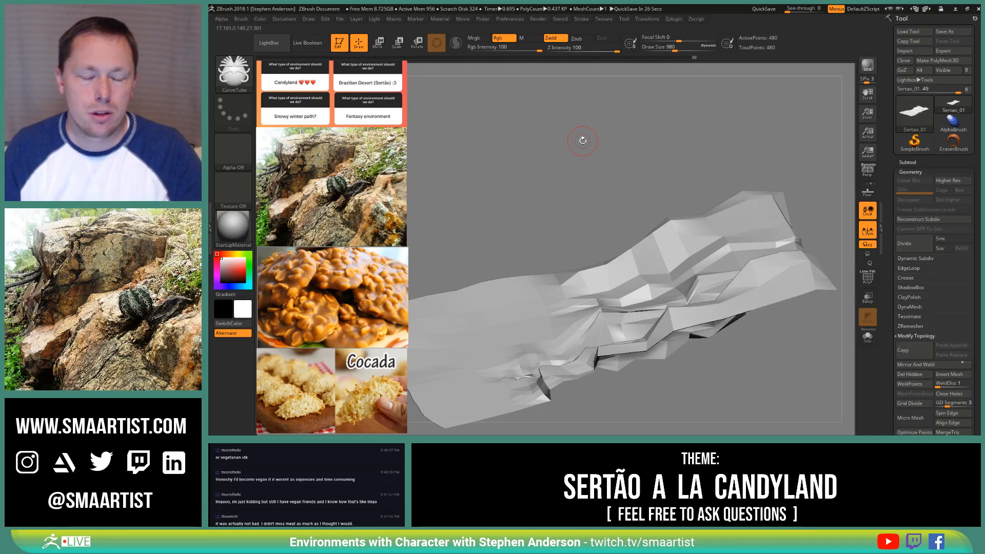
right_click_drag(500, 289, 606, 288)
key("s")
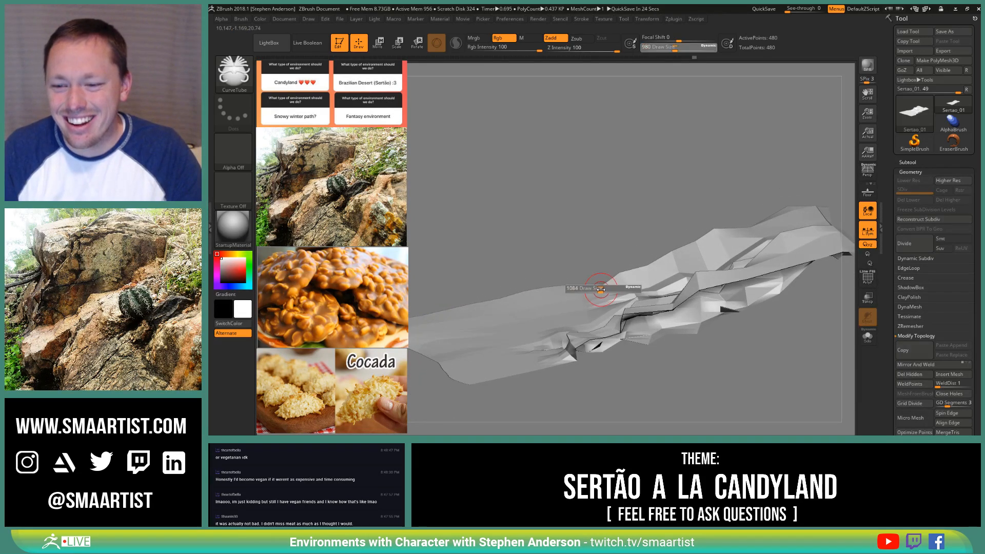
mouse_move(609, 290)
left_mouse_down()
mouse_move(504, 261)
mouse_move(424, 286)
mouse_move(401, 270)
left_mouse_up()
right_click_drag(504, 293, 592, 292, "alt")
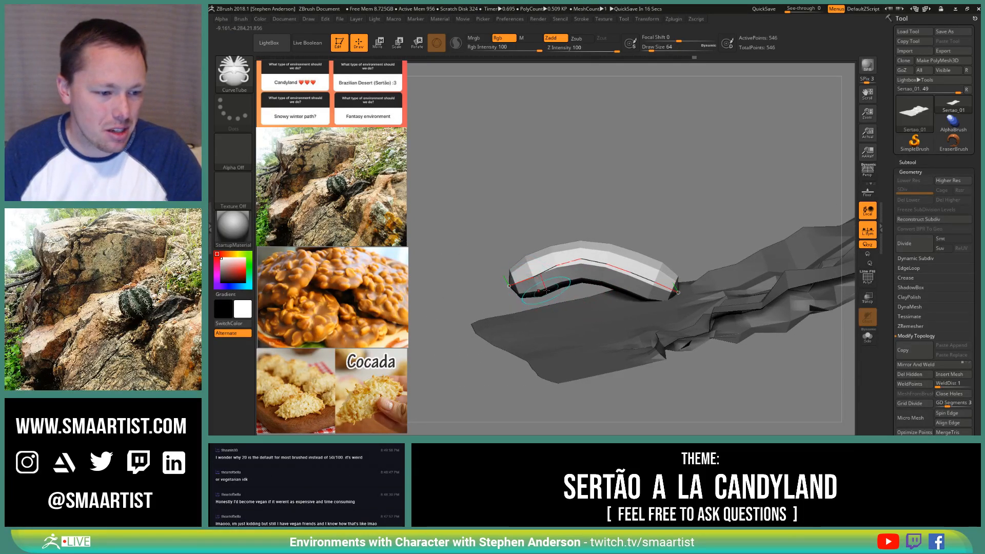
Step: Set the Draw Size to 1222 and update the tube along its curve to a thinner profile
key("s")
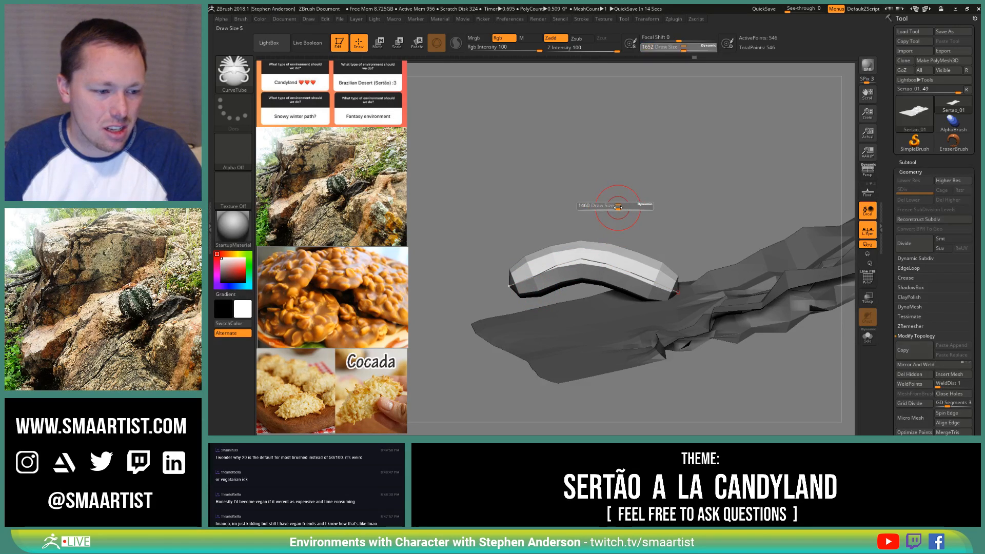
left_click_drag(616, 207, 612, 210)
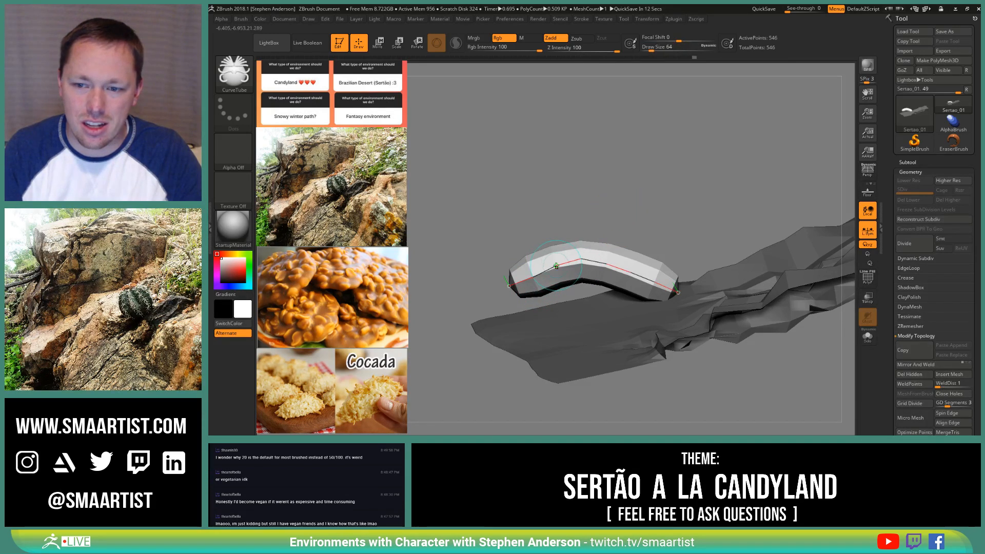
left_click_drag(528, 280, 531, 290)
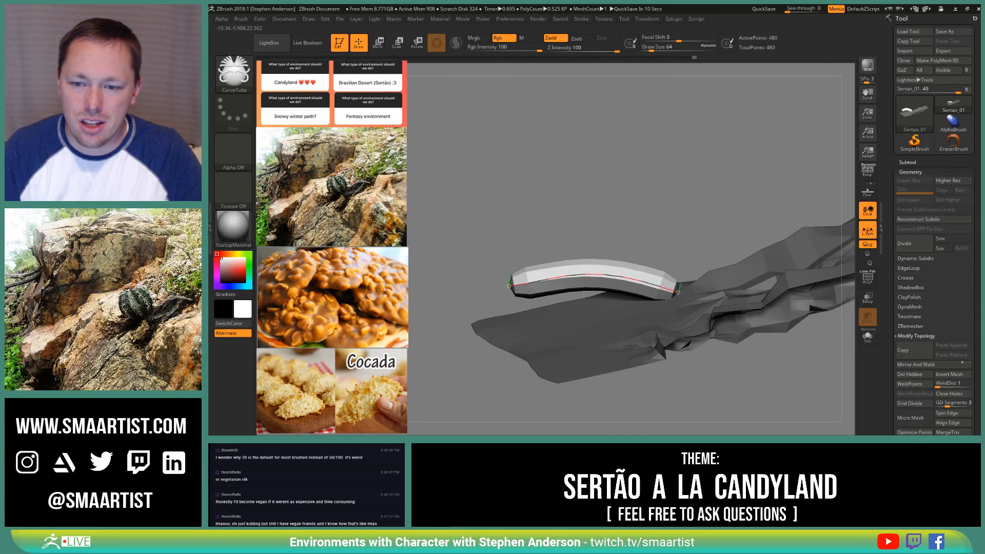
Step: Turn on the PolyFrame display and rework the tube into an arched shape over the flat ground
key("shift+f")
left_click_drag(618, 256, 562, 276)
mouse_move(562, 276)
right_mouse_down()
mouse_move(549, 283)
mouse_move(554, 306)
mouse_move(488, 322)
right_mouse_up()
right_click_drag(499, 288, 583, 274)
key("f")
mouse_move(513, 268)
right_mouse_down("alt")
mouse_move(664, 280)
mouse_move(578, 274)
mouse_move(579, 303)
right_mouse_up("alt")
right_click_drag(576, 269, 622, 305, "alt")
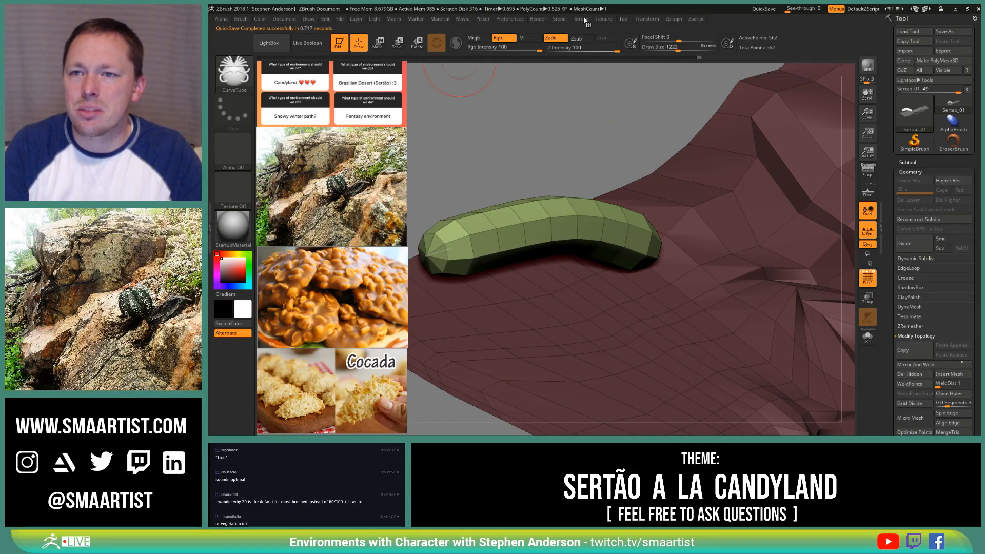
Step: Turn on the Size curve modifier and open the Curve Falloff graph for the tube stroke
left_click(583, 19)
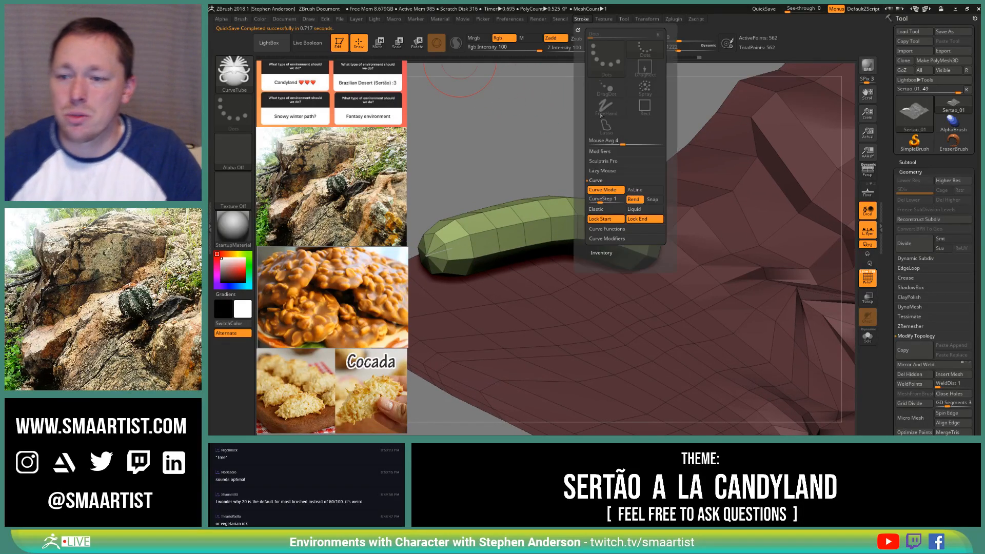
left_click(617, 238)
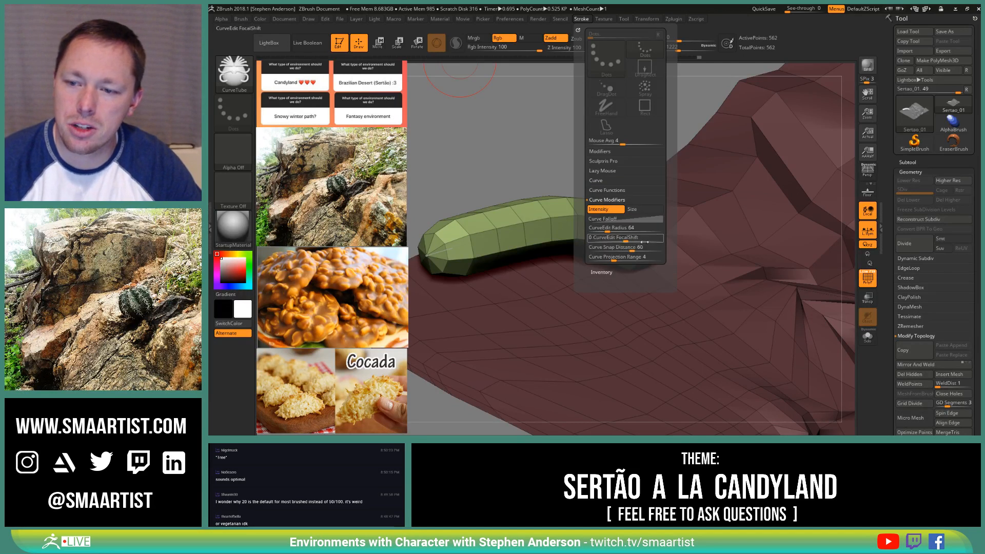
left_click(616, 219)
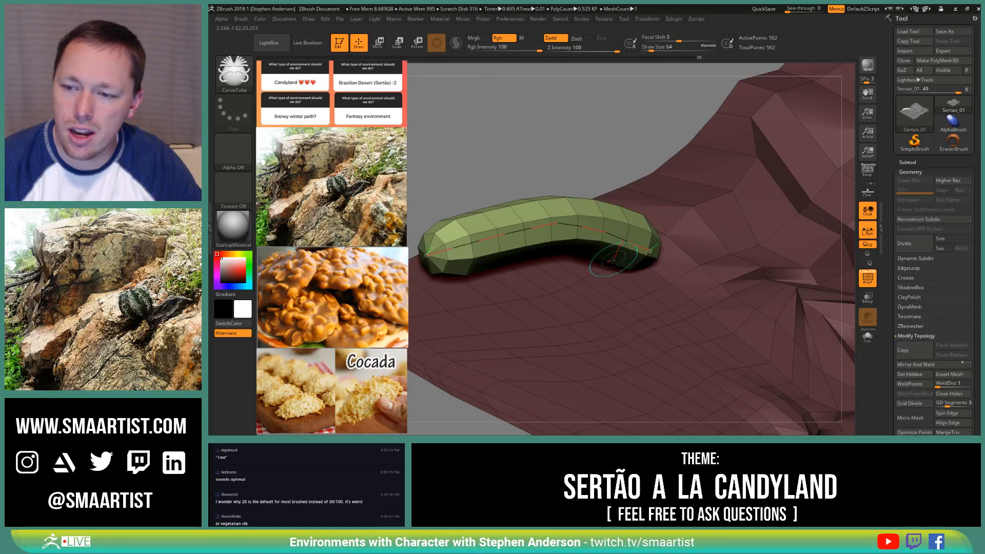
left_click(582, 19)
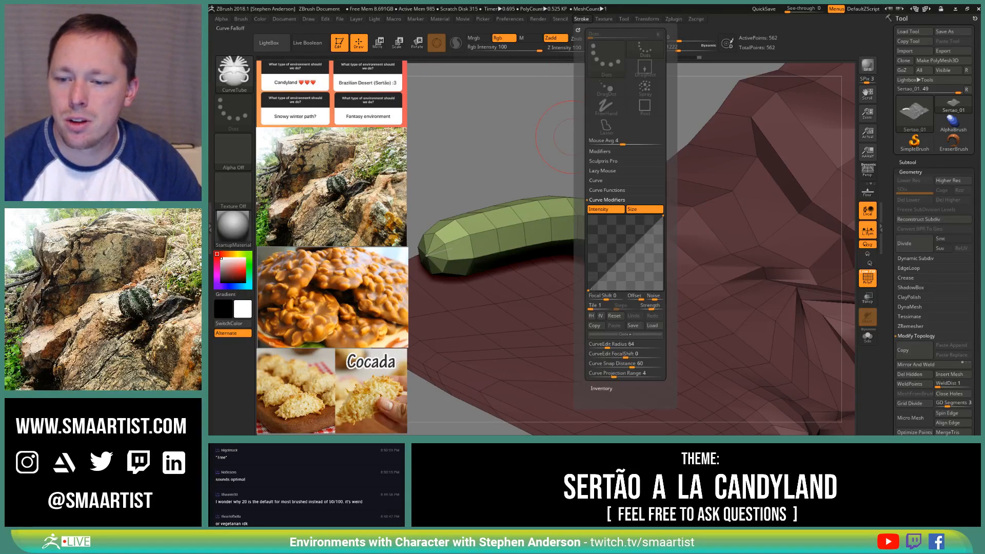
Step: Flip the Curve Falloff graph so it slopes the other way and update the tube along its curve to a tapered profile
left_click(601, 316)
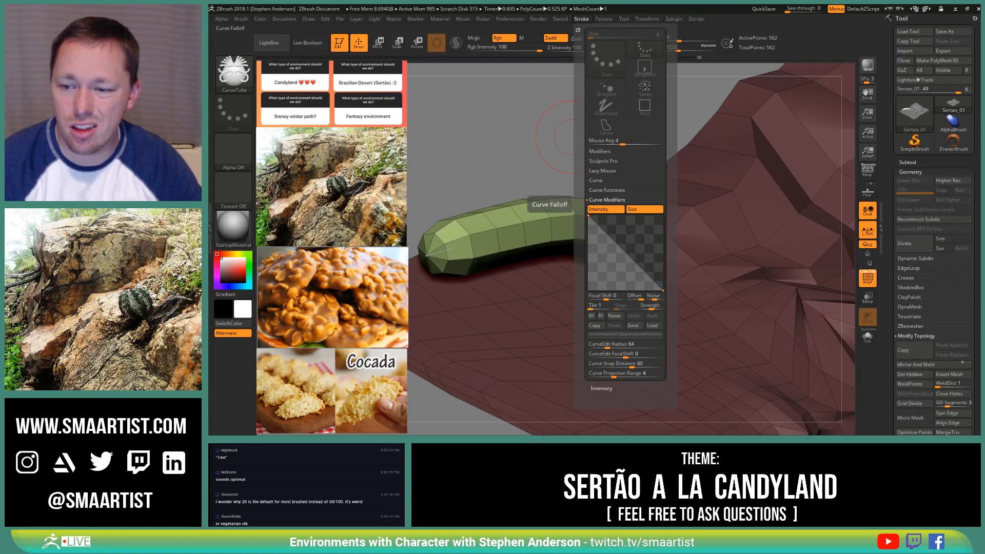
left_click_drag(587, 218, 568, 338)
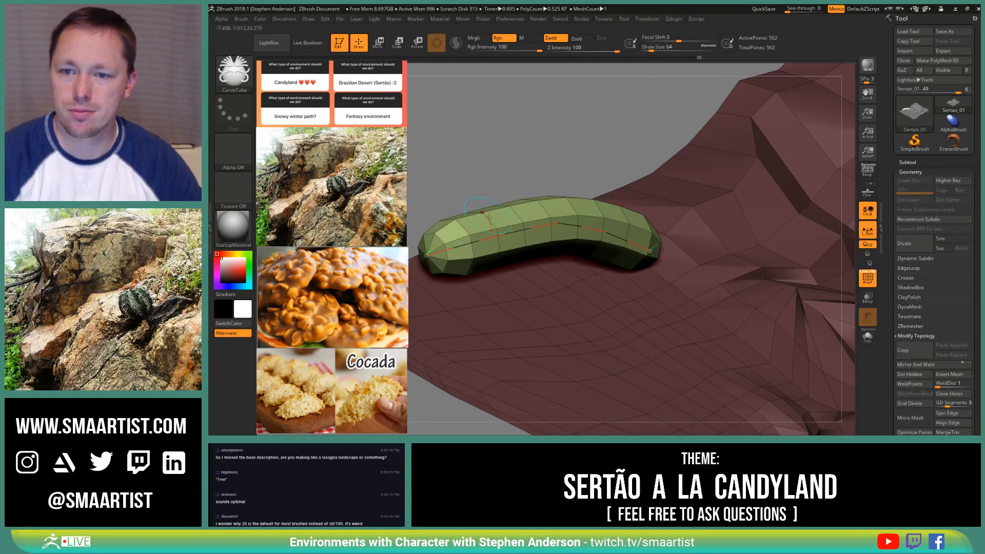
left_click(548, 226)
left_click_drag(571, 169, 594, 198)
right_click_drag(593, 198, 570, 177, "ctrl")
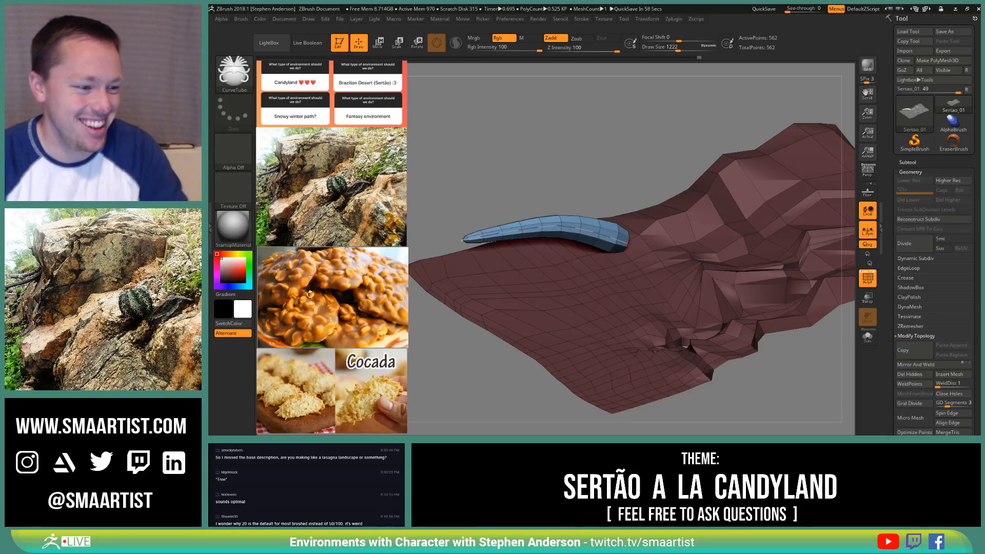
Step: Split the unmasked tapered tube off the ground mesh into its own subtool with Split Unmasked Points
mouse_move(599, 266)
right_mouse_down()
mouse_move(594, 226)
mouse_move(594, 252)
mouse_move(717, 261)
right_mouse_up()
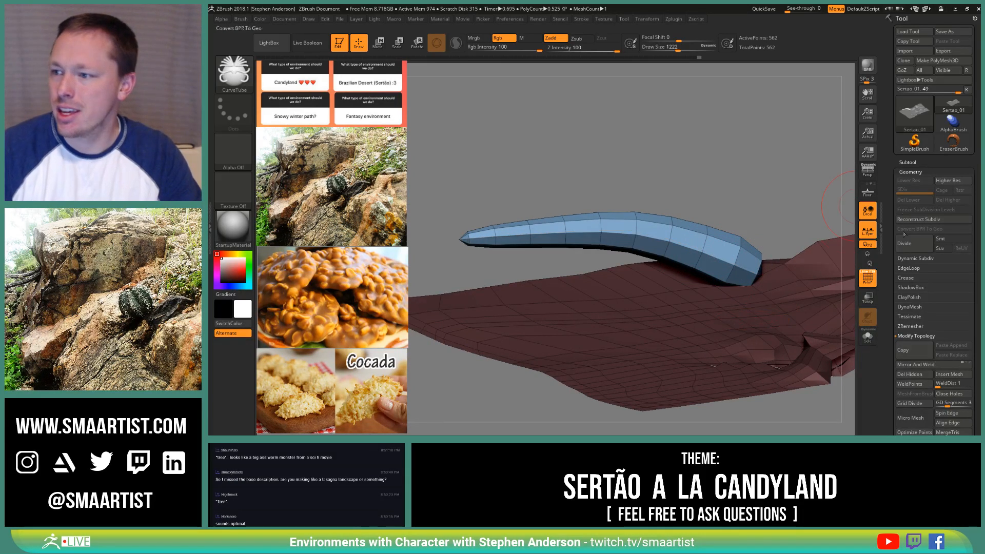
left_click(908, 162)
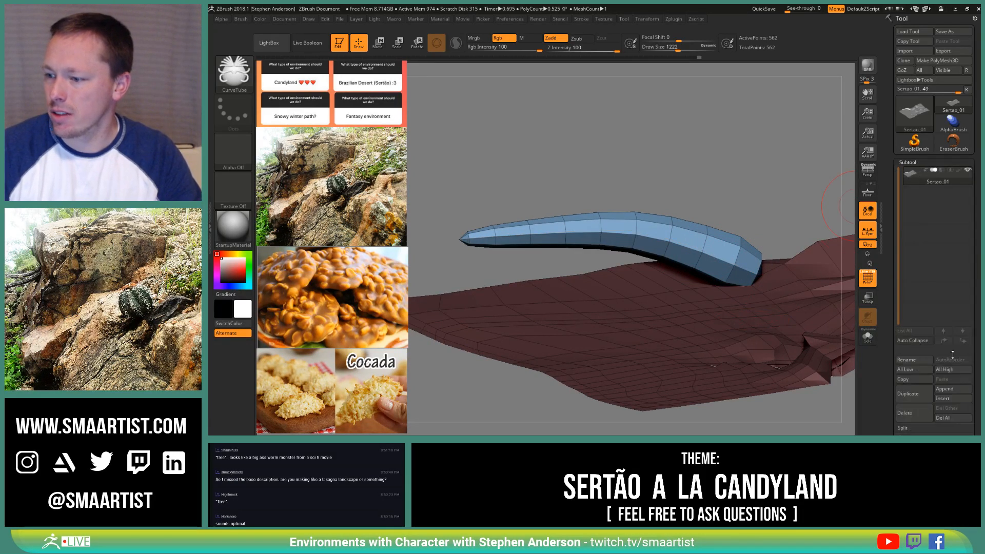
left_click(901, 427)
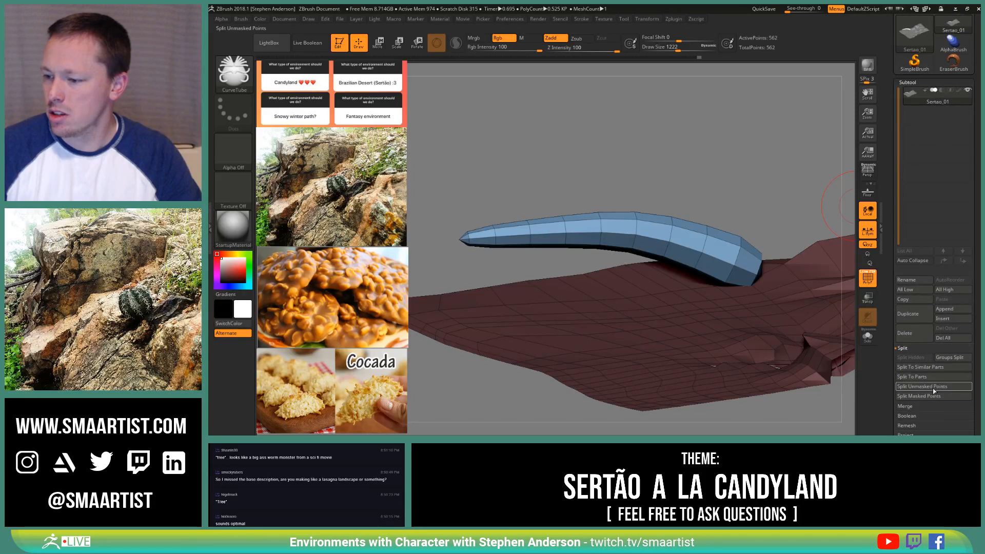
left_click(922, 386)
Step: Select the split-off tube's subtool and rename it as Tree
left_click(916, 119)
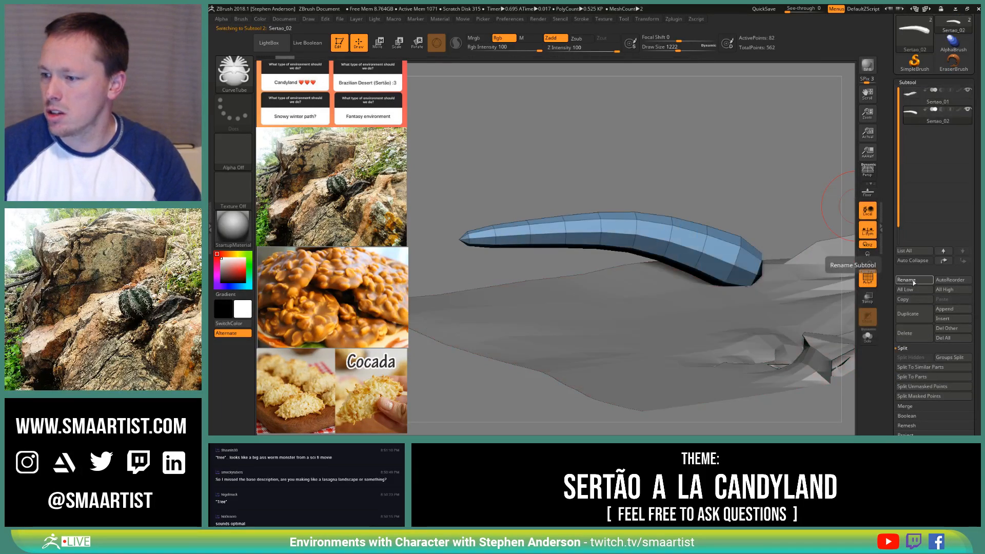
left_click(906, 280)
type("Tree")
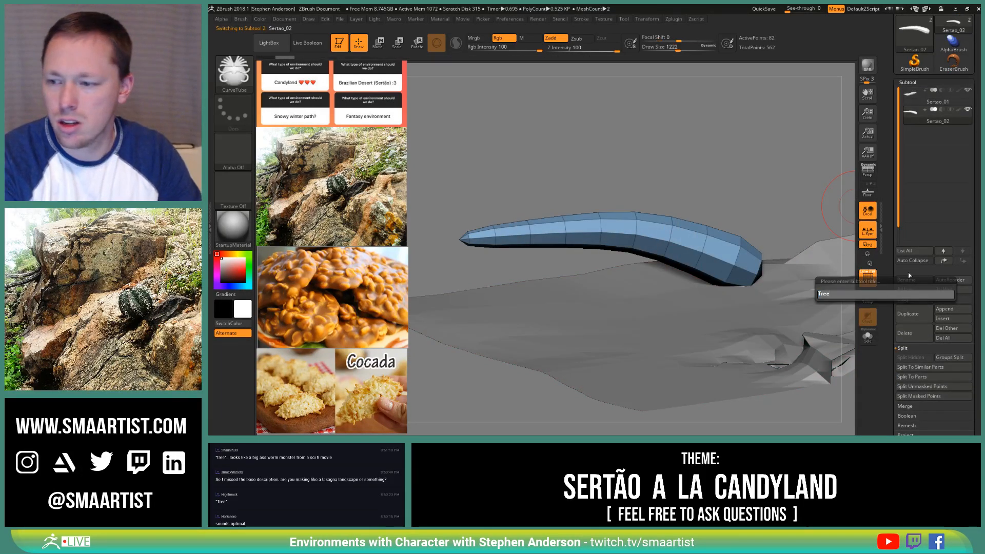
Step: Rename the selected subtool as Tree and flare out the thick base end of its trunk with the Move brush
key("Return")
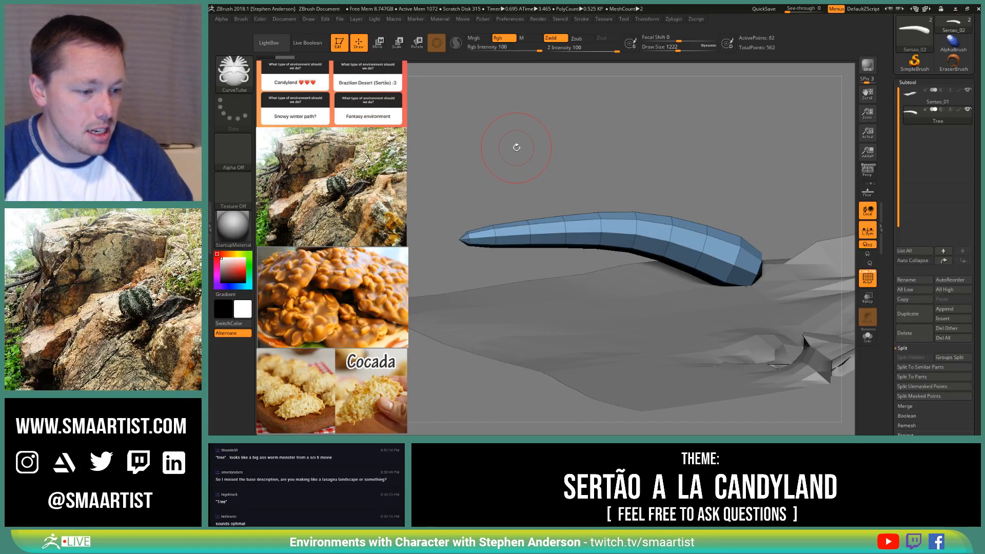
mouse_move(785, 231)
left_mouse_down("alt")
mouse_move(836, 242)
mouse_move(837, 226)
mouse_move(841, 284)
mouse_move(606, 280)
mouse_move(614, 275)
mouse_move(604, 313)
left_mouse_up("alt")
key("b")
key("m")
key("v")
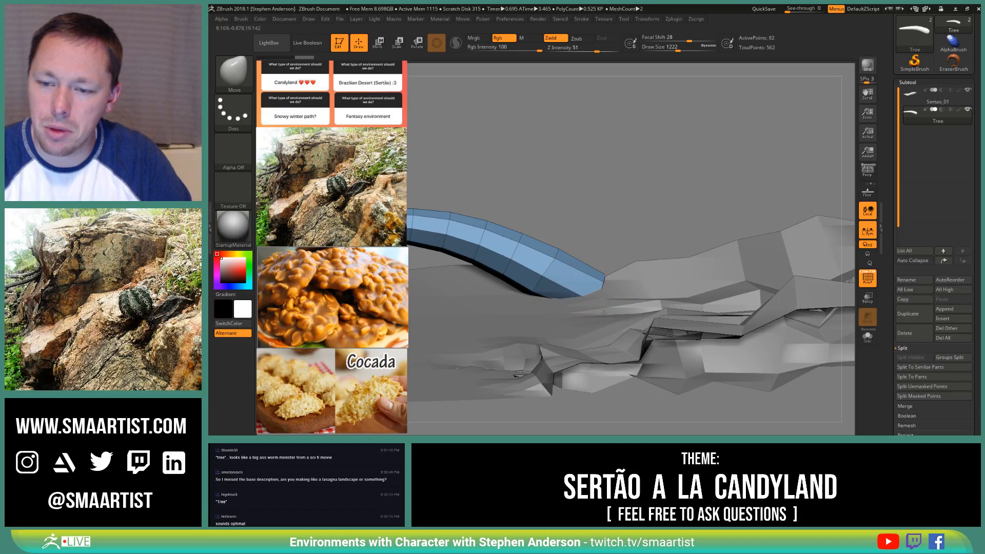
right_click_drag(574, 292, 700, 303)
left_click_drag(648, 293, 728, 302)
left_click_drag(658, 291, 671, 300)
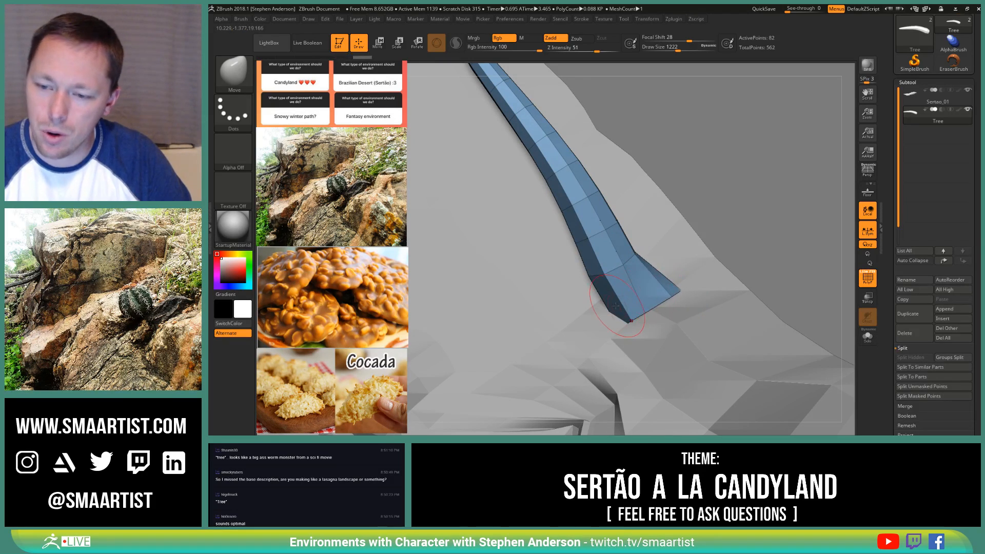
Step: Bend the trunk into an irregular zigzag in the top view, using the Move brush at a draw size of 1619
mouse_move(603, 276)
right_mouse_down()
mouse_move(585, 246)
mouse_move(580, 191)
mouse_move(607, 220)
right_mouse_up()
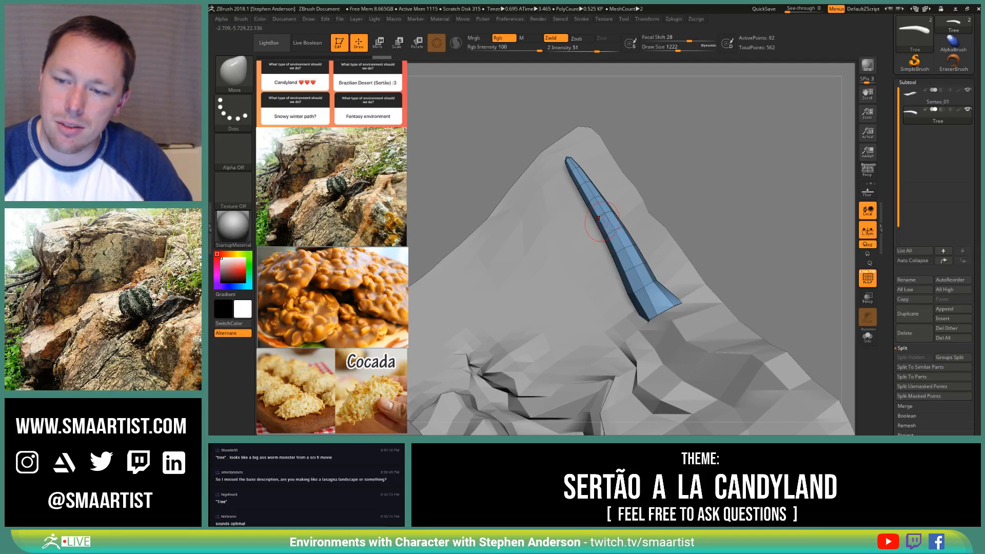
key("s")
mouse_move(607, 221)
left_mouse_down()
mouse_move(617, 226)
mouse_move(614, 210)
mouse_move(624, 214)
mouse_move(585, 203)
mouse_move(572, 178)
mouse_move(581, 170)
left_mouse_up()
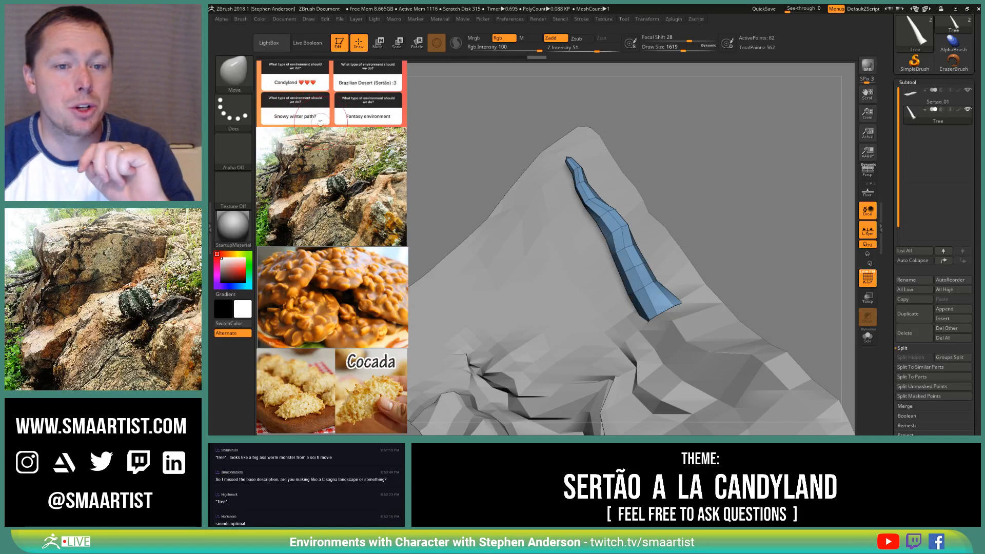
left_click_drag(445, 164, 604, 312)
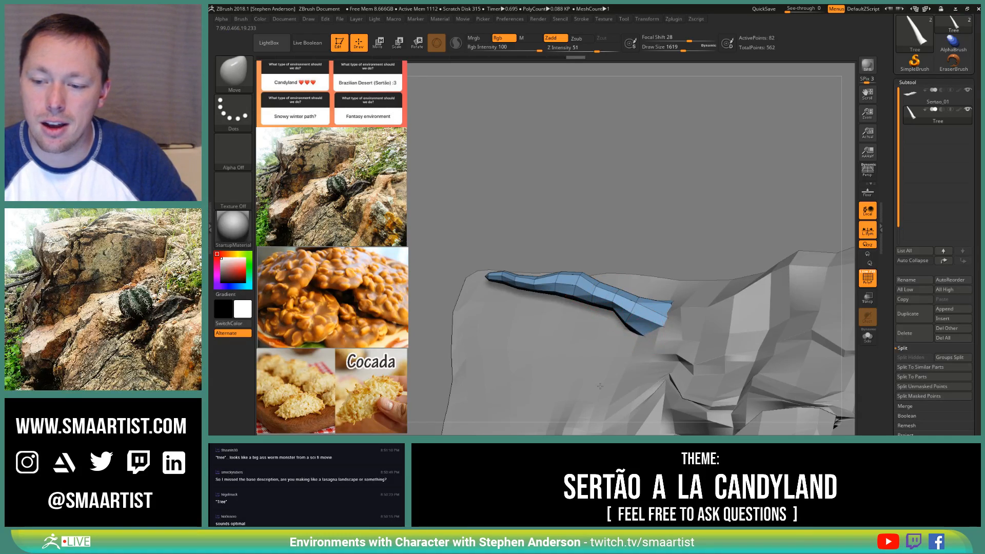
Step: Add vertical bends along the trunk and raise its thin tip, using the Move brush at a draw size of 1787
mouse_move(641, 347)
left_mouse_down()
mouse_move(641, 264)
mouse_move(612, 273)
mouse_move(597, 305)
left_mouse_up()
key("s")
right_click_drag(552, 278, 560, 277)
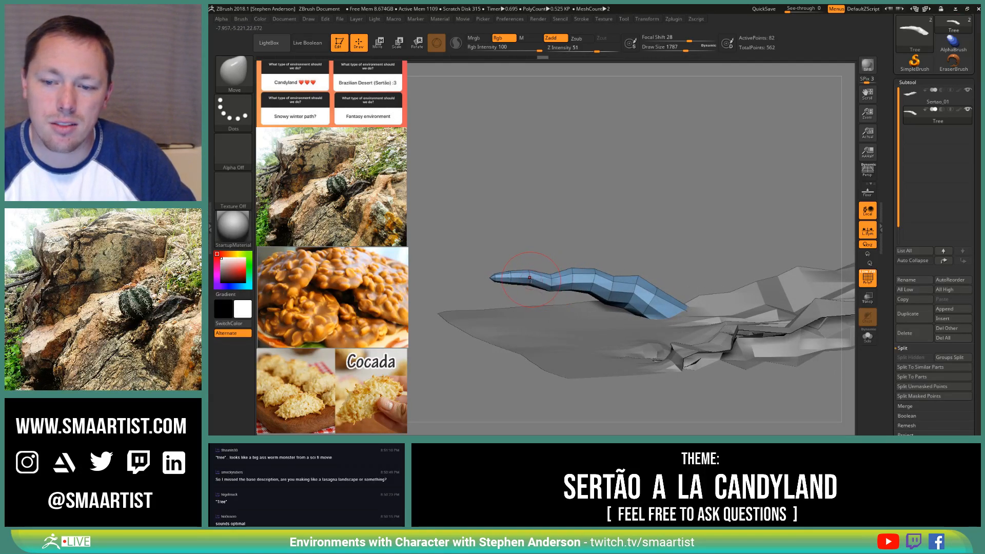
left_click_drag(510, 279, 510, 270)
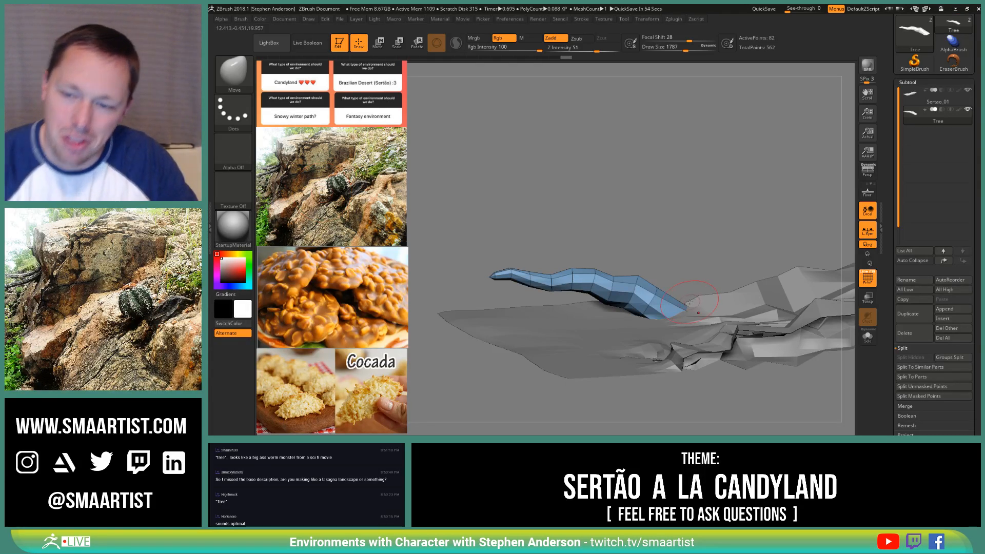
mouse_move(616, 248)
left_mouse_down()
mouse_move(642, 249)
mouse_move(621, 246)
left_mouse_up()
Step: Try hiding the point at the trunk's thin tip and isolate the Tree subtool in Solo mode
right_click_drag(479, 273, 467, 284, "ctrl")
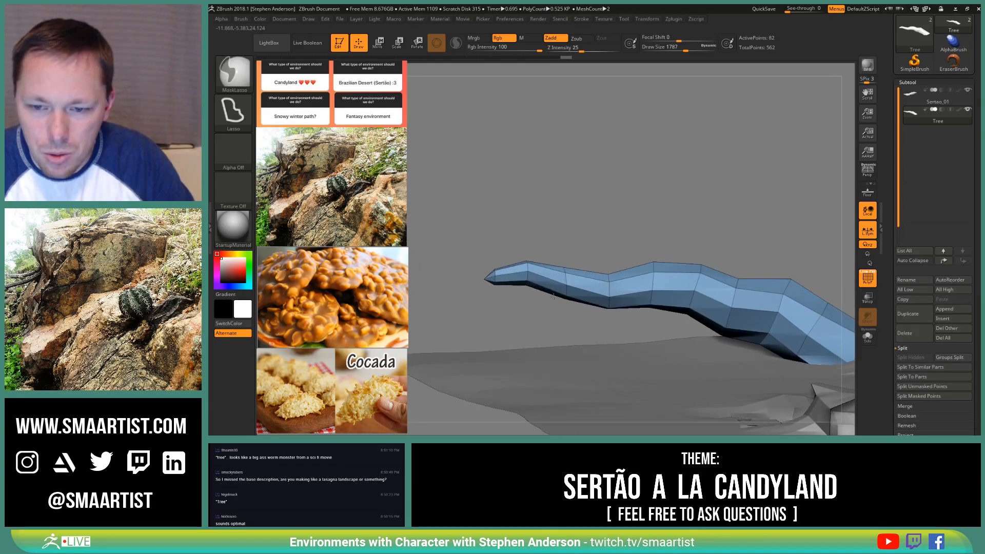
left_click_drag(471, 267, 486, 291, "ctrl+alt+shift")
left_click(872, 339)
mouse_move(682, 300)
right_mouse_down("alt")
mouse_move(656, 282)
mouse_move(589, 165)
mouse_move(646, 207)
right_mouse_up("alt")
Step: Unhide the tree's mesh and delete the cap faces at the wide end with ZModeler's Delete action on A Single Poly
key("b")
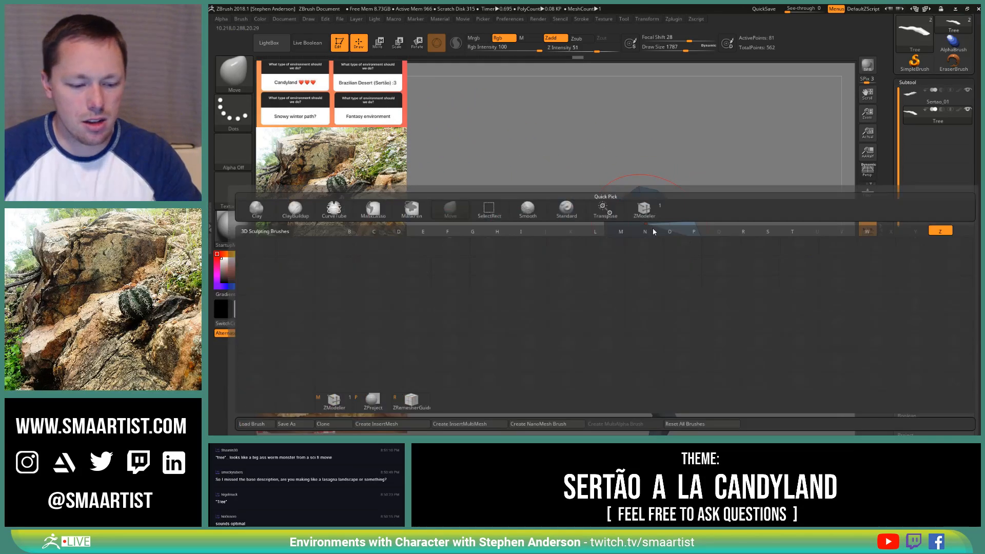
key("z")
key("m")
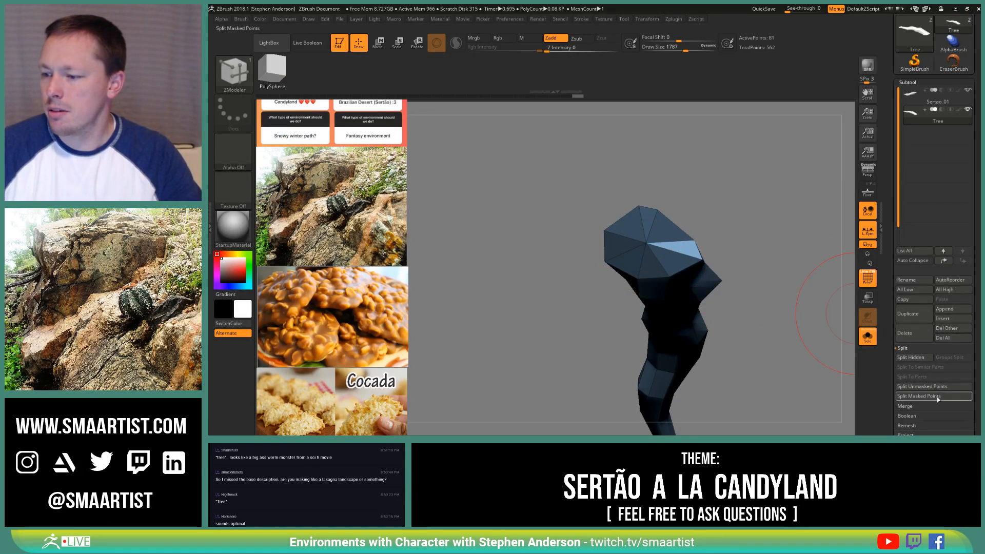
key("ctrl+shift")
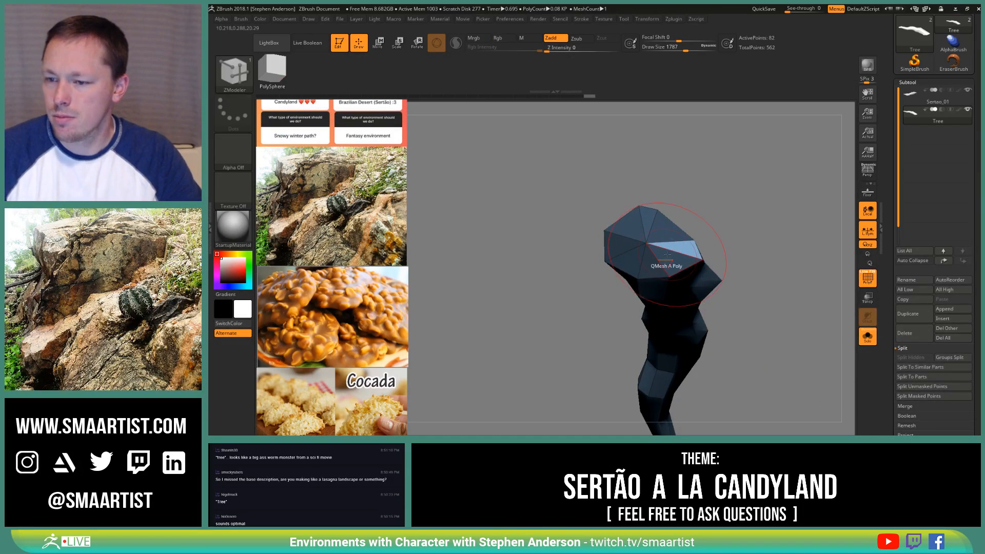
key("space")
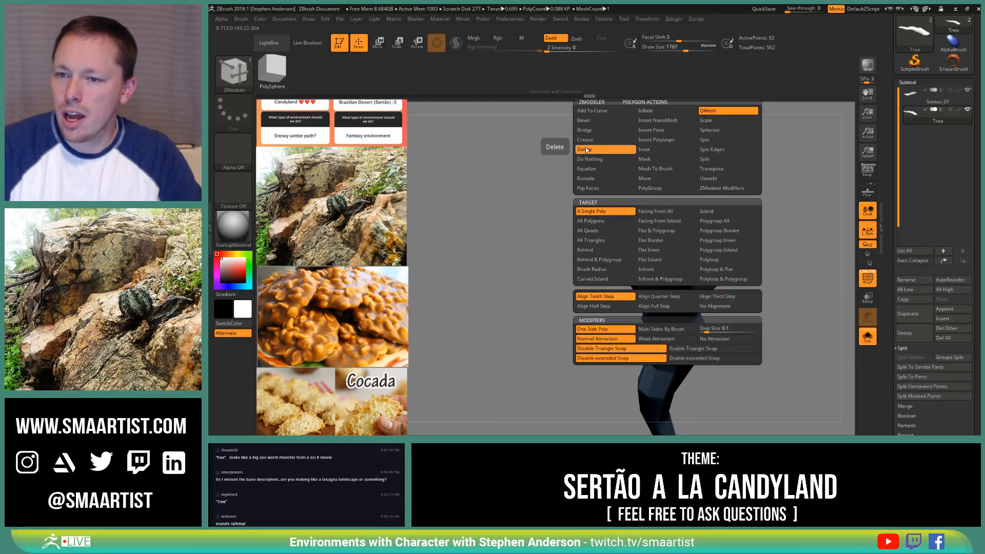
left_click(605, 149)
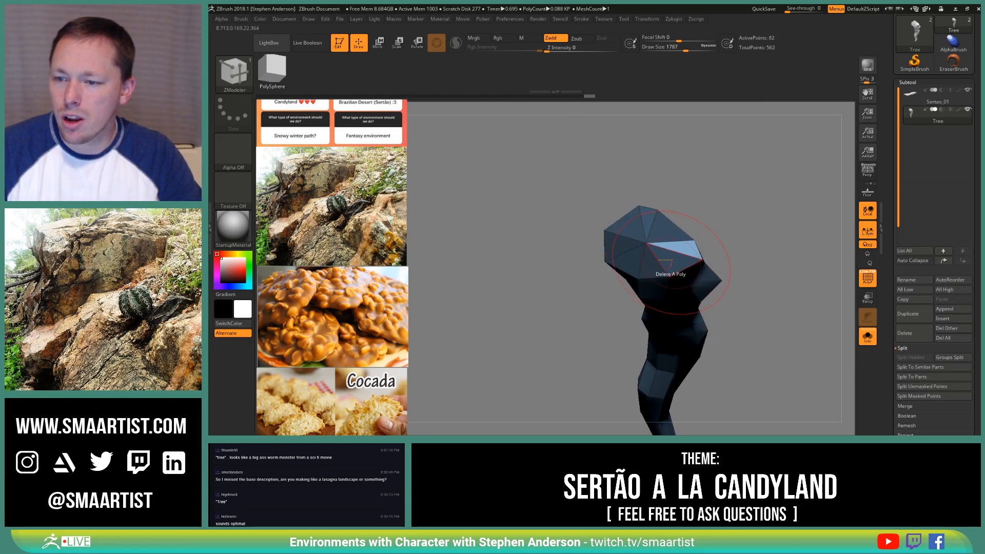
left_click(647, 265)
left_click(628, 260)
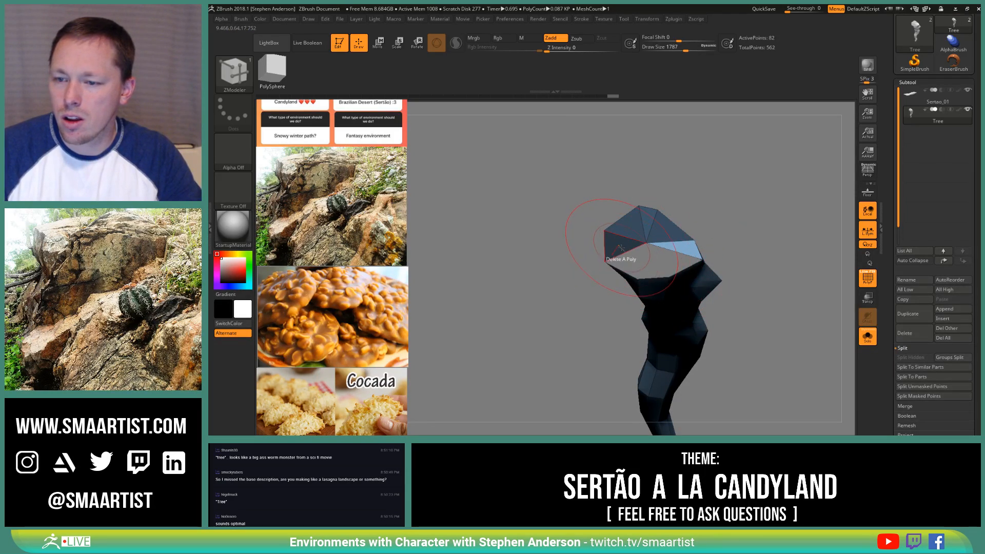
left_click(618, 246)
left_click(635, 227)
left_click(653, 224)
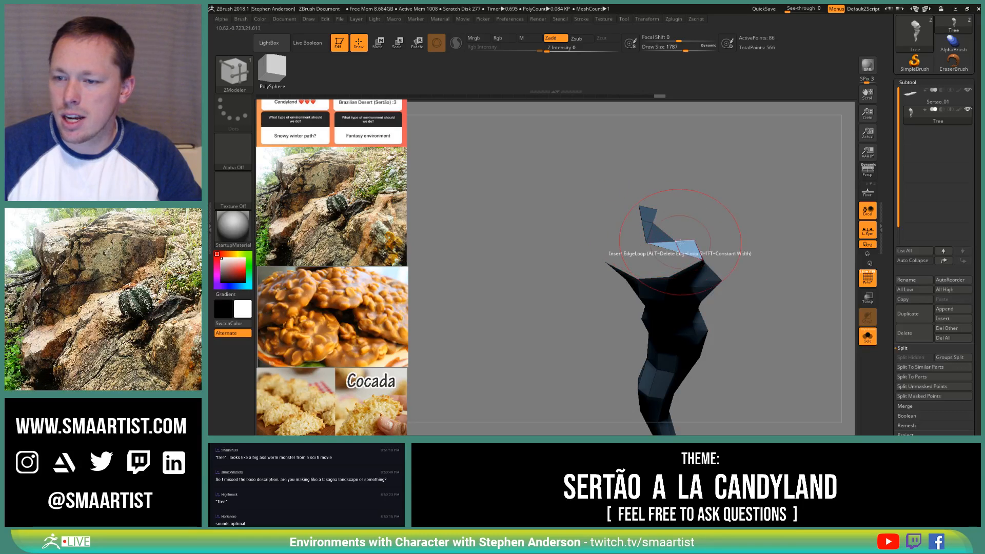
key("ctrl+z")
left_click(661, 229)
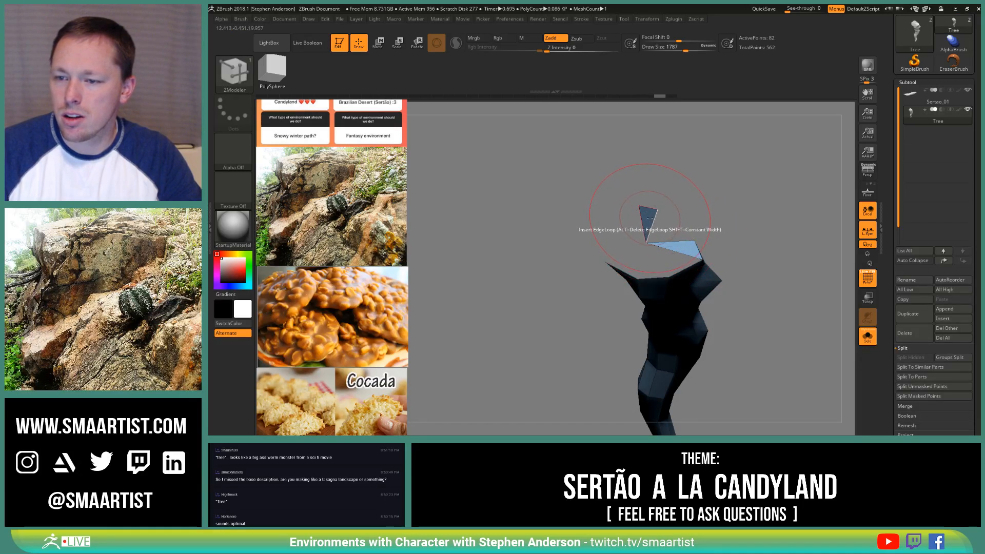
left_click(649, 218)
left_click_drag(699, 238, 739, 267)
Step: Delete the pointed cap faces at the trunk's thin end one by one, leaving that end open
right_click_drag(738, 267, 723, 225, "ctrl")
right_click_drag(723, 226, 721, 293, "alt")
left_click_drag(554, 292, 611, 289)
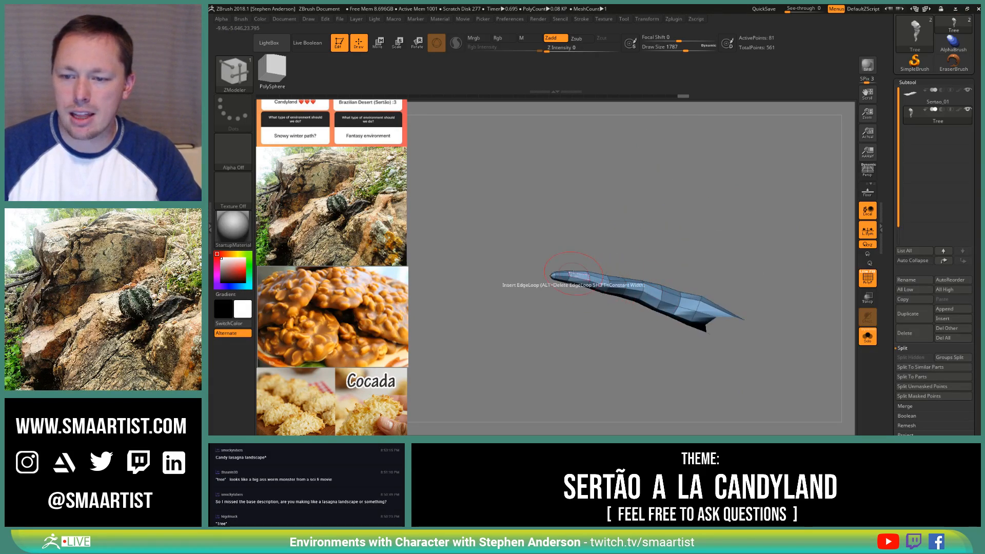
right_click_drag(573, 274, 647, 297, "alt")
right_click_drag(647, 298, 657, 359, "ctrl")
right_click_drag(611, 297, 705, 426)
left_click(627, 290)
left_click(620, 280)
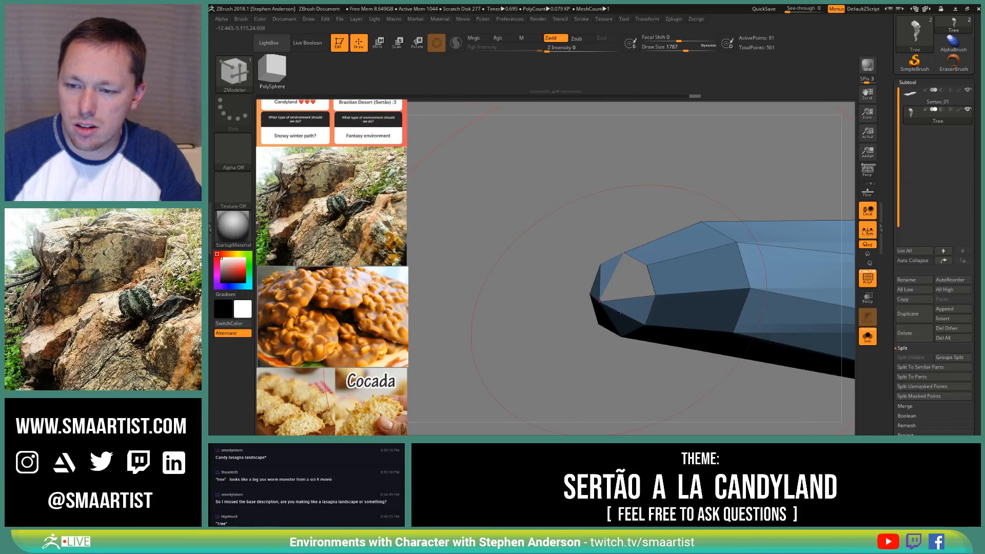
left_click(620, 310)
right_click_drag(603, 321, 710, 320)
left_click(619, 272)
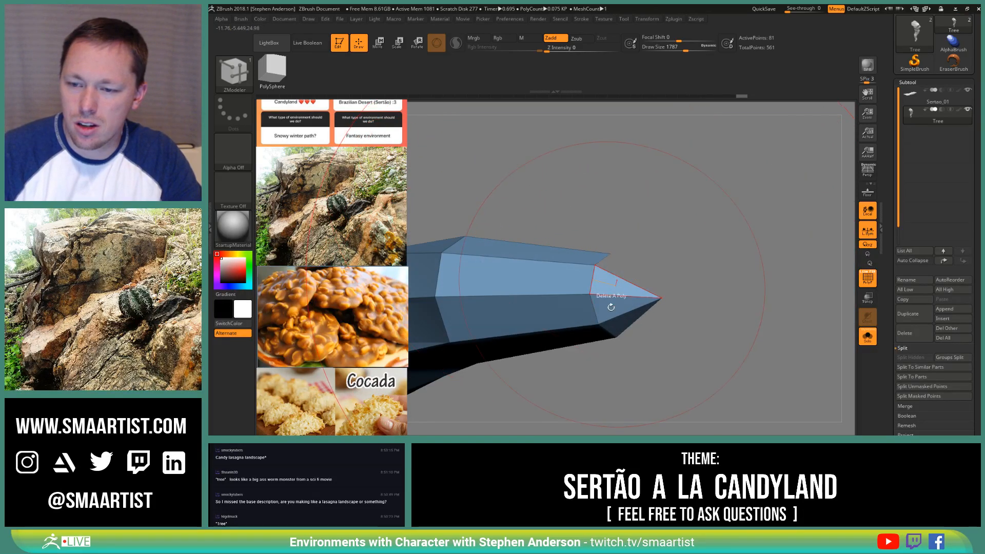
left_click(611, 306)
Step: Turn off Solo mode and check the open-ended tree against the rocky terrain from several angles
right_click_drag(697, 286, 604, 271)
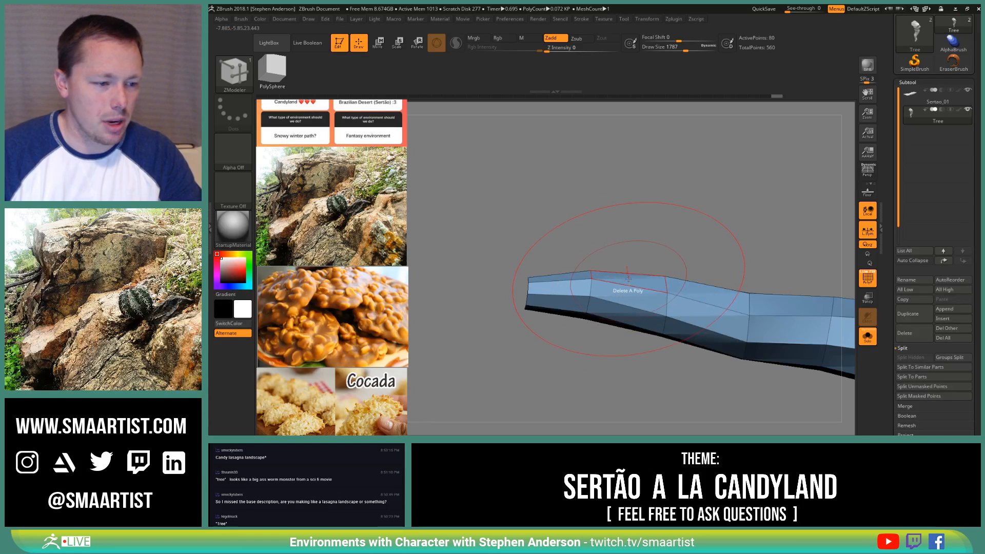
left_click(867, 336)
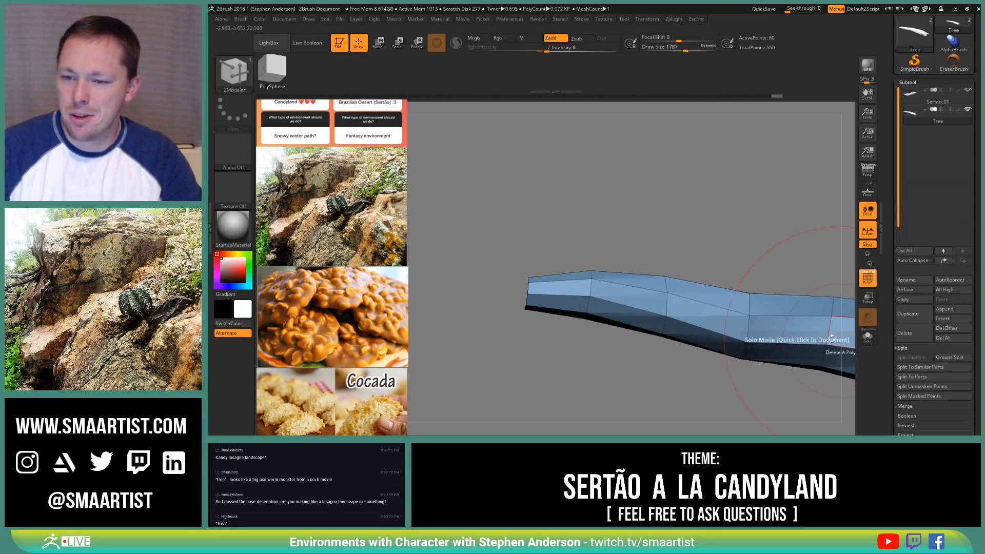
right_click_drag(638, 241, 653, 311)
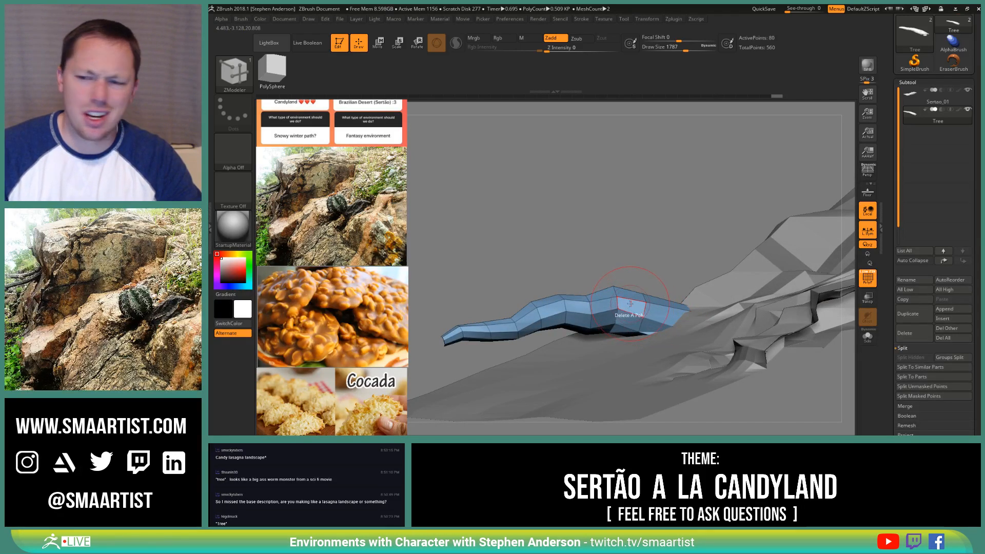
right_click_drag(603, 305, 607, 312)
right_click_drag(500, 310, 749, 282, "alt")
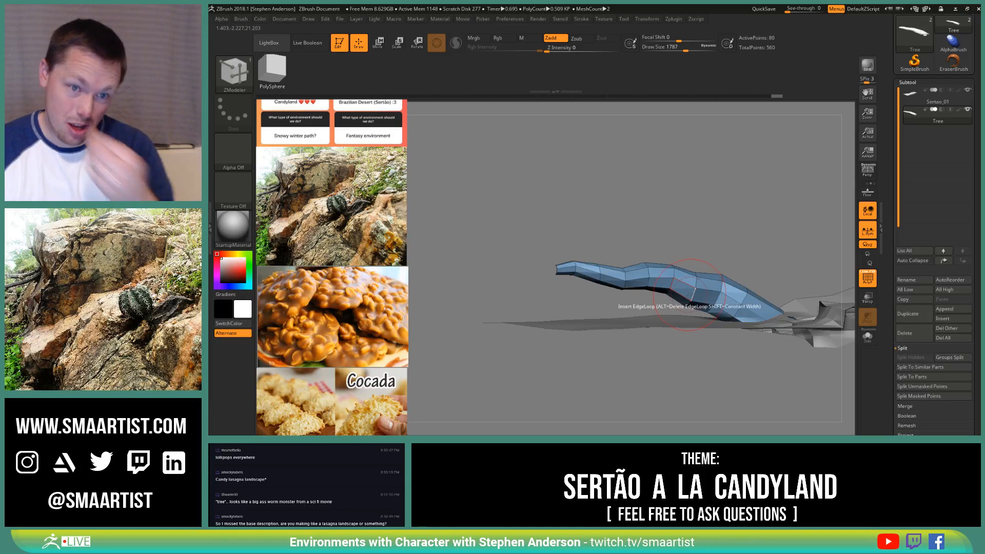
Step: Reshape the trunk with a larger Move brush at draw size 3521, dipping its middle beneath the raised thin end
mouse_move(689, 295)
right_mouse_down()
mouse_move(642, 314)
mouse_move(602, 282)
mouse_move(667, 300)
mouse_move(610, 298)
right_mouse_up()
key("b")
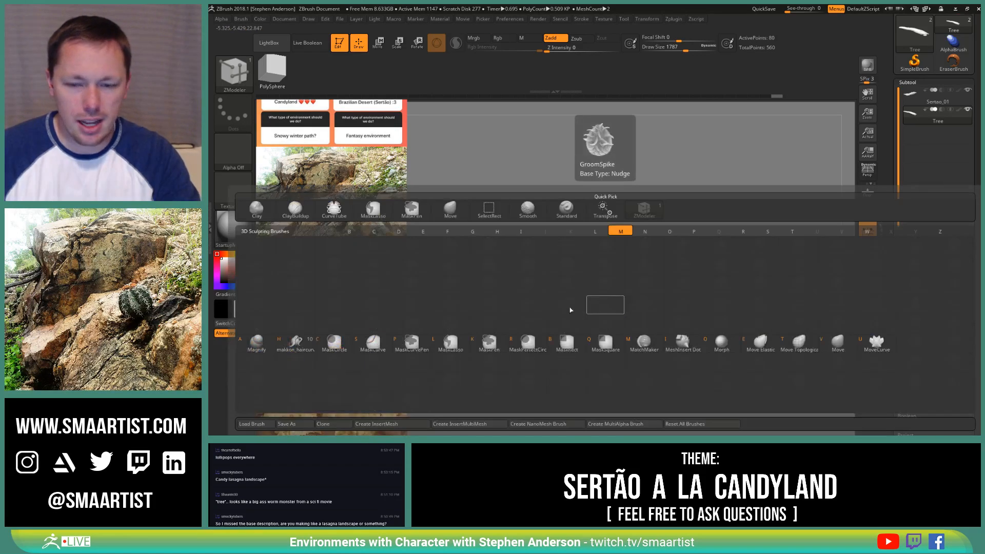
key("m")
key("v")
left_click_drag(618, 285, 653, 288)
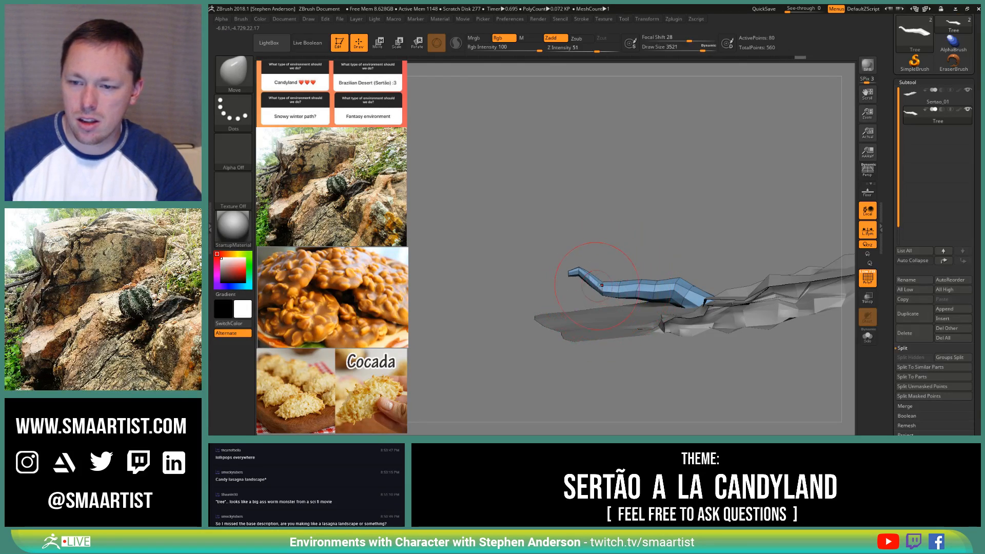
Step: Smooth the bends along the trunk's thin section and around the hump near its base
key("shift")
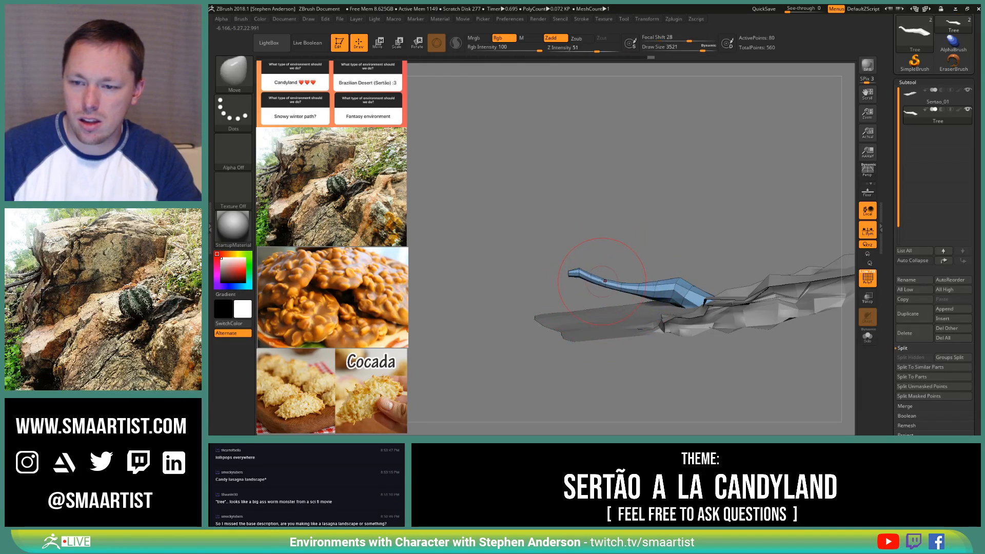
right_click_drag(599, 303, 618, 354, "ctrl")
left_click_drag(747, 281, 727, 269, "shift")
mouse_move(727, 277)
right_mouse_down()
mouse_move(736, 320)
mouse_move(743, 307)
right_mouse_up()
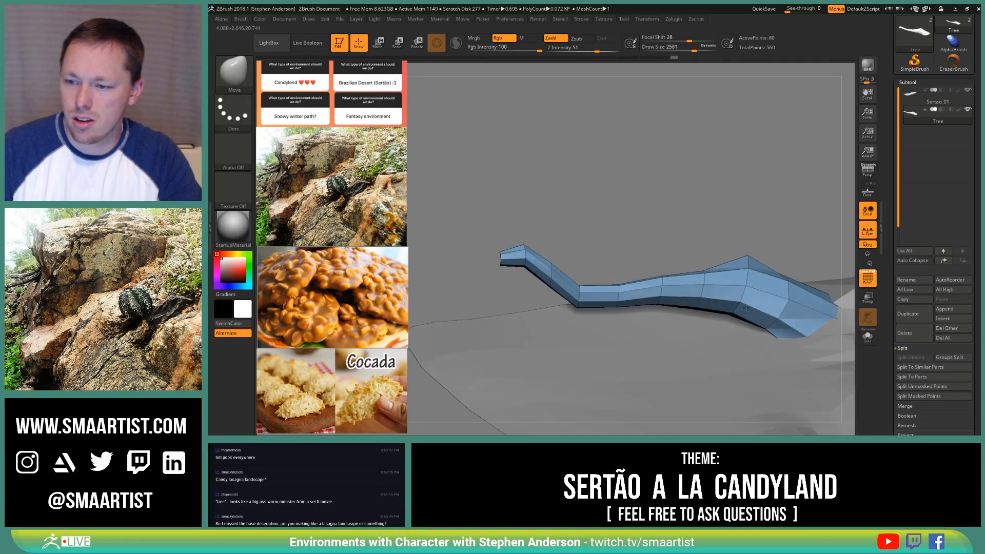
Step: Reduce the brush's draw size to 1999 and undo the recent smoothing changes on the trunk
key("s")
key("ctrl")
key("ctrl+z")
key("ctrl+z")
key("ctrl+z")
key("ctrl+z")
key("ctrl+z")
key("ctrl+z")
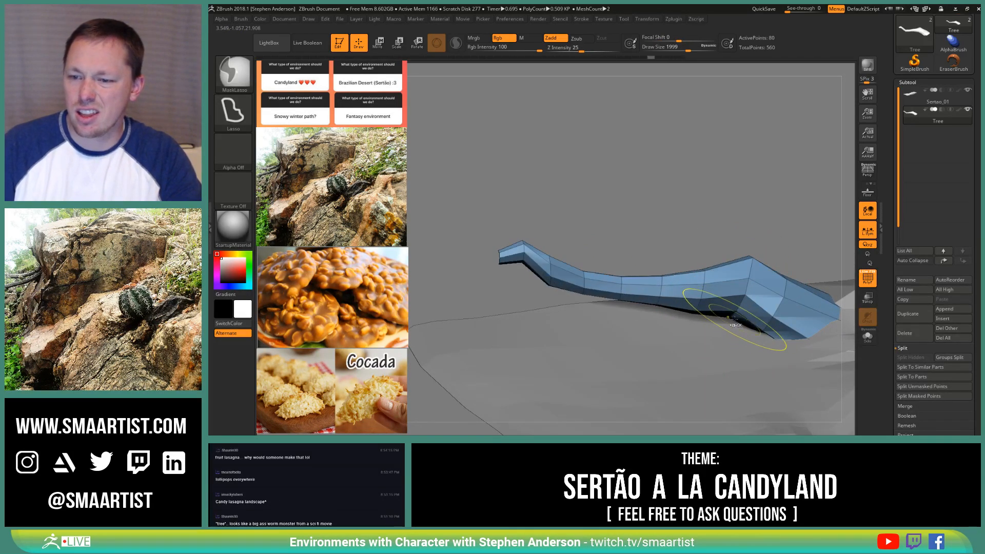
key("ctrl+z")
key("ctrl+z")
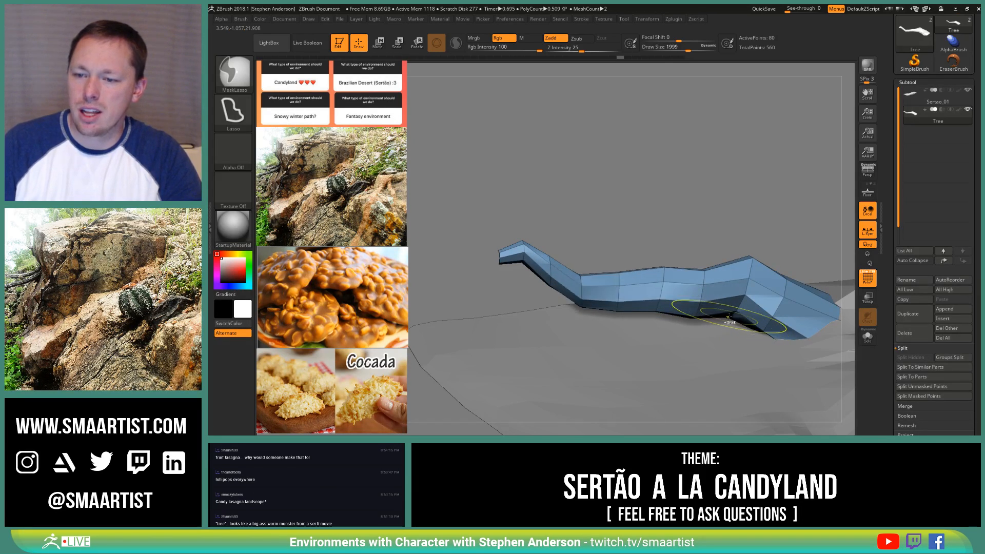
Step: Duplicate the tree with the move gizmo, placing the copy above the rocky terrain
mouse_move(721, 313)
right_mouse_down()
mouse_move(762, 287)
mouse_move(616, 293)
mouse_move(754, 288)
right_mouse_up()
mouse_move(704, 257)
right_mouse_down()
mouse_move(680, 265)
mouse_move(651, 318)
mouse_move(649, 292)
mouse_move(644, 304)
mouse_move(741, 286)
right_mouse_up()
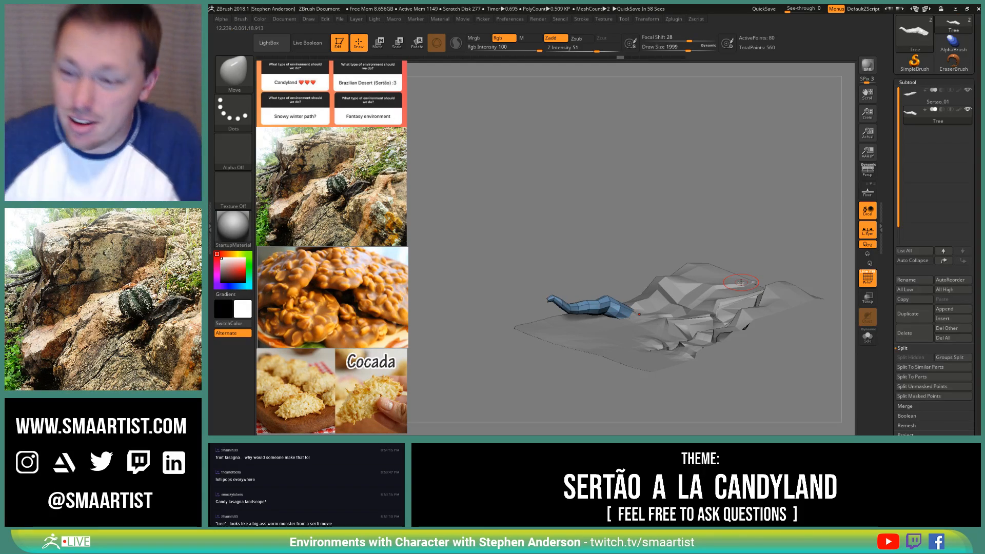
left_click_drag(684, 259, 654, 287)
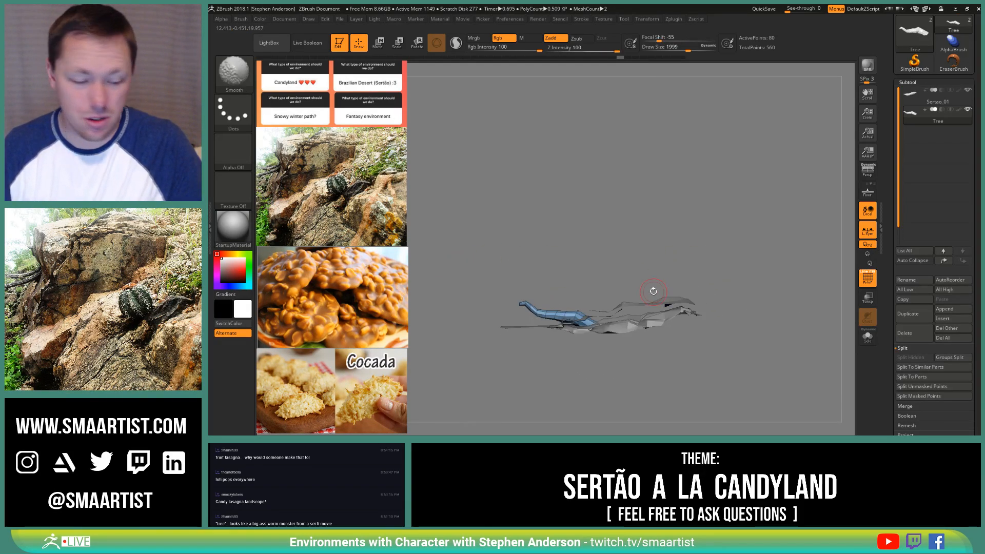
key("w")
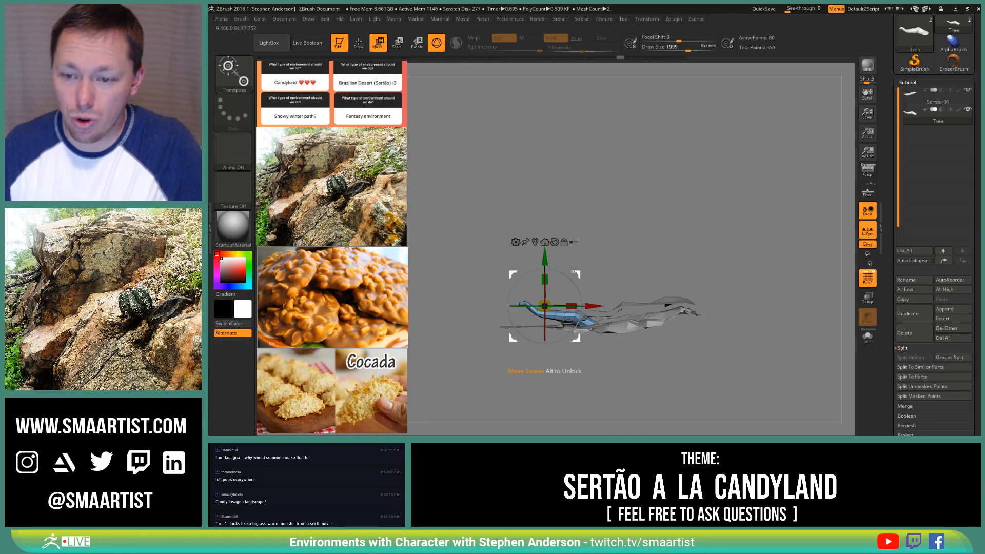
left_click_drag(641, 274, 625, 255)
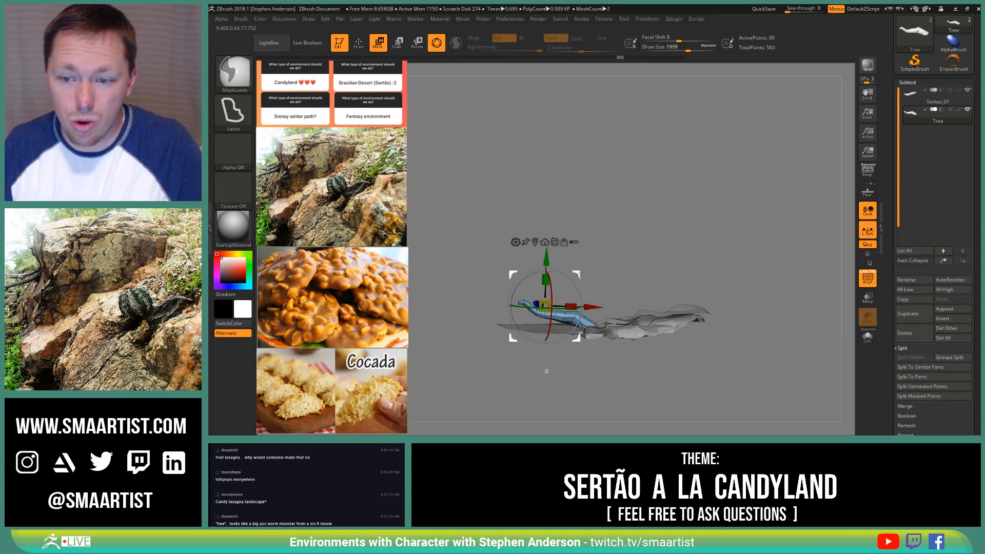
mouse_move(554, 308)
left_mouse_down("ctrl")
mouse_move(648, 256)
mouse_move(676, 260)
left_mouse_up("ctrl")
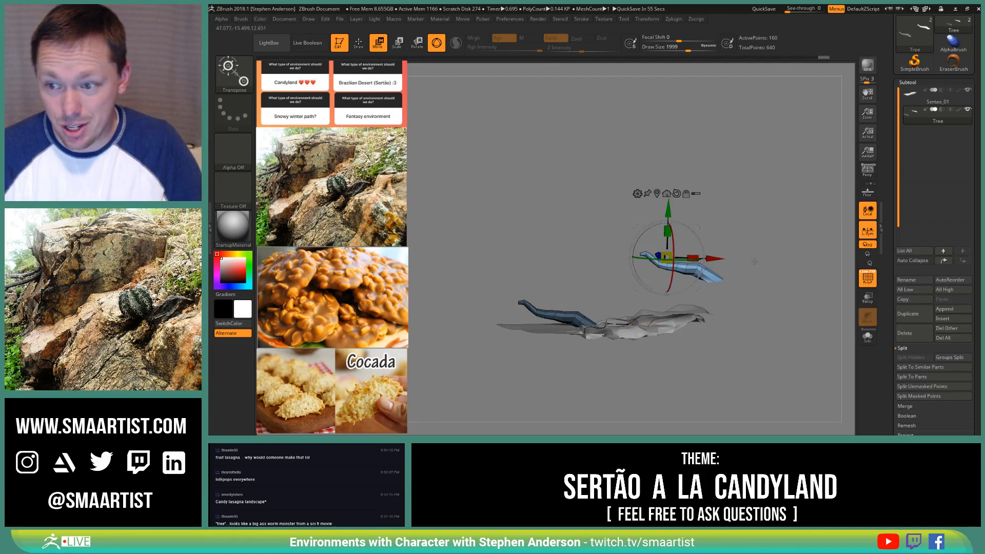
Step: Scale the duplicated tree up uniformly into a giant trunk towering over the rocky terrain
left_click_drag(754, 261, 747, 319)
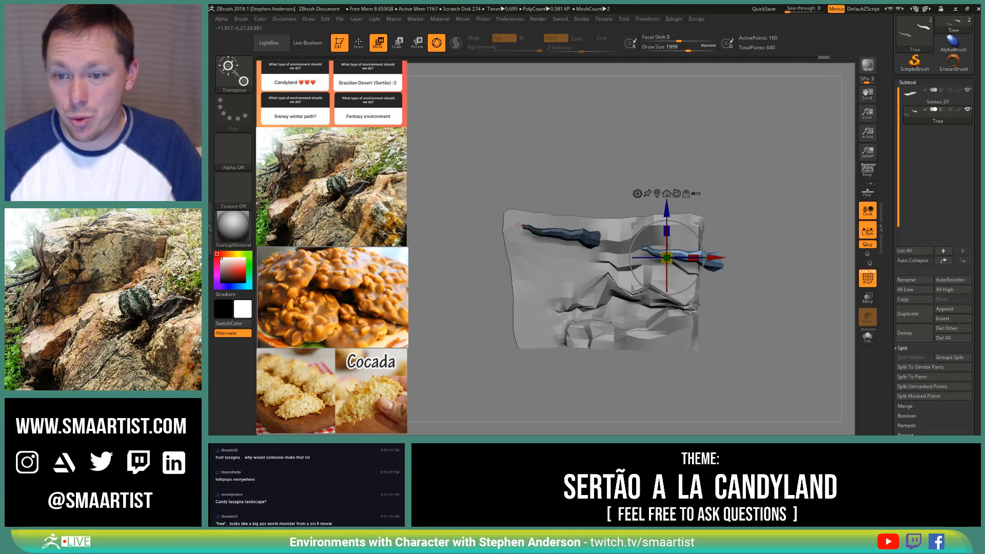
left_click_drag(697, 278, 634, 238)
left_click_drag(793, 282, 800, 221)
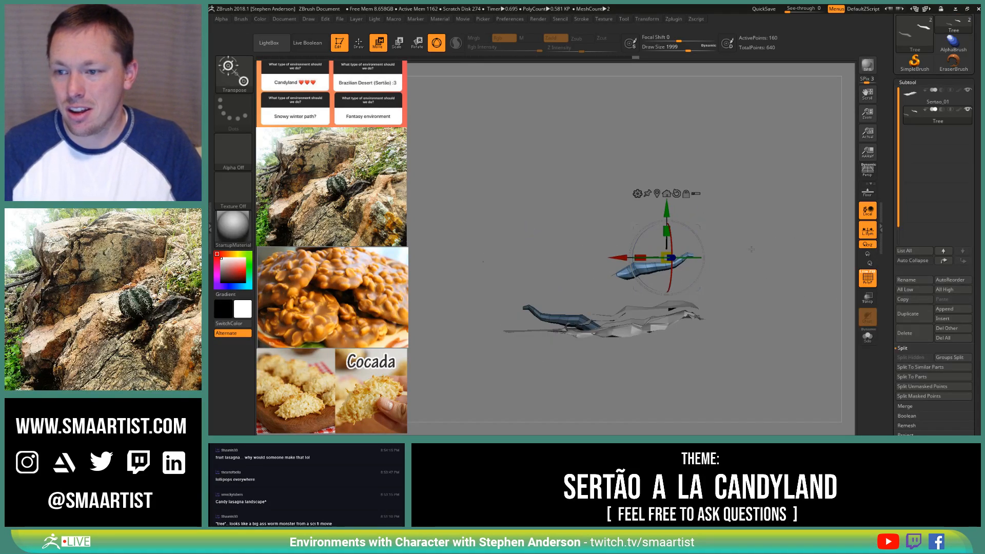
left_click_drag(666, 257, 917, 138)
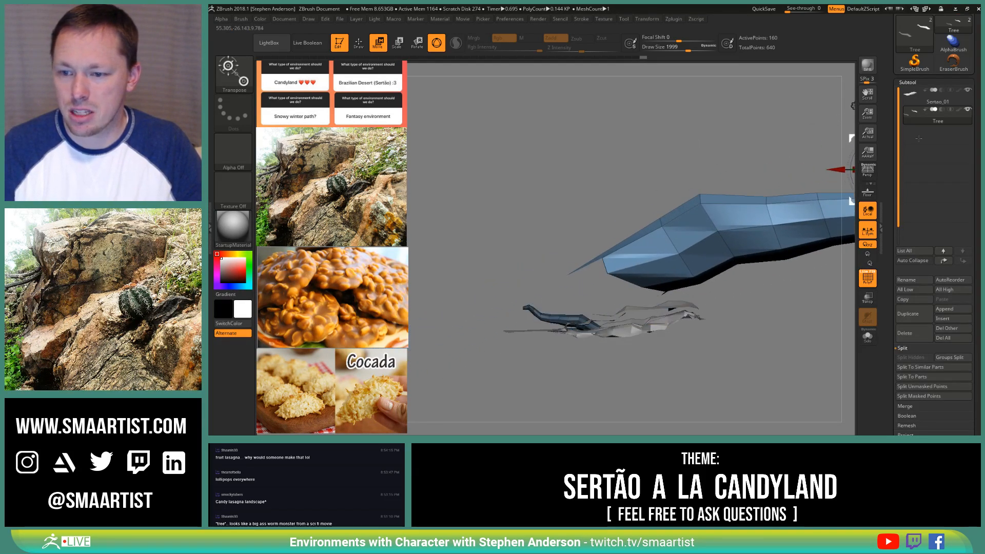
Step: Place the gizmo at the enlarged trunk's thick end and tilt the trunk so it rises from the terrain
left_click(665, 255)
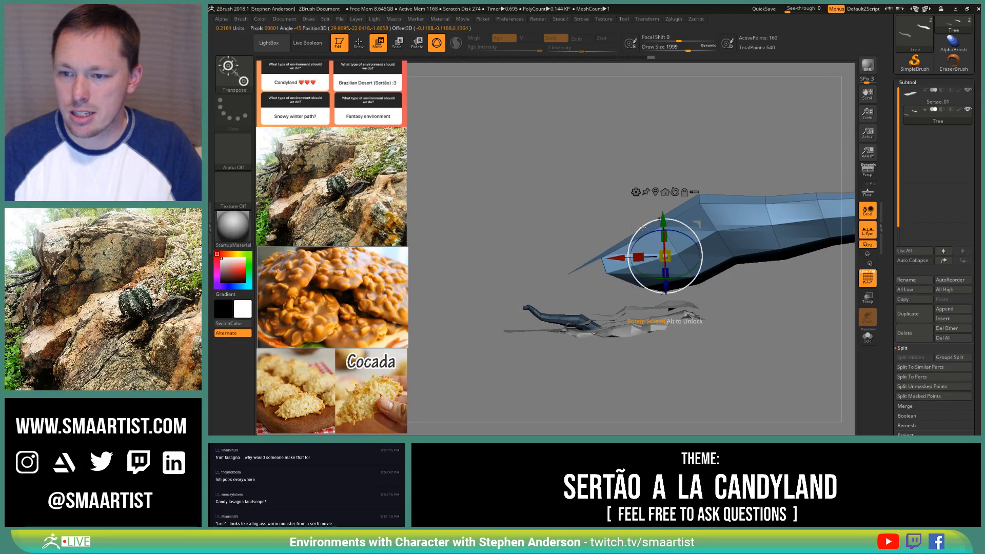
mouse_move(646, 239)
right_mouse_down()
mouse_move(700, 274)
mouse_move(645, 239)
right_mouse_up()
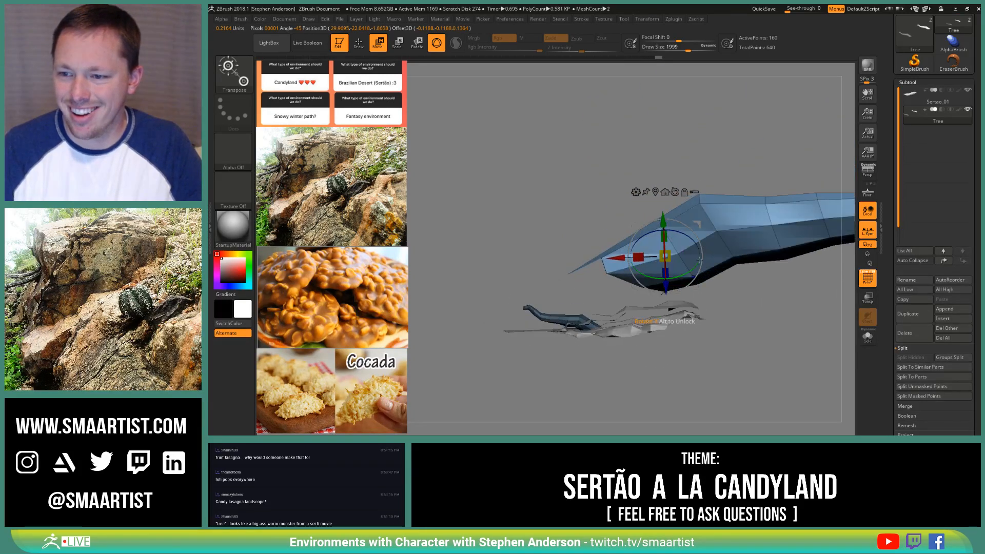
mouse_move(701, 244)
left_mouse_down()
mouse_move(697, 225)
mouse_move(715, 253)
left_mouse_up()
right_click_drag(715, 254, 610, 363)
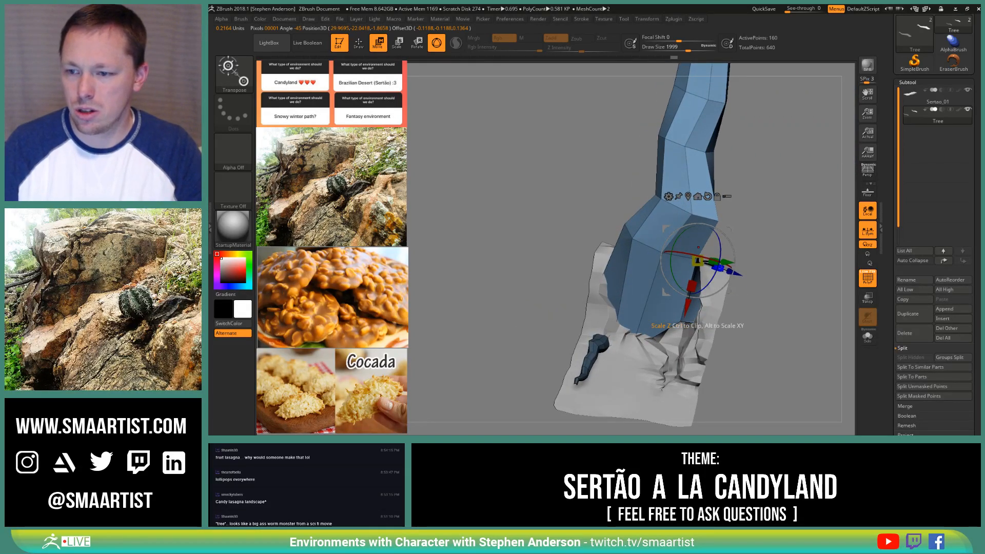
Step: Reshape the base of the giant trunk using the Move brush at draw size 5000
key("q")
key("s")
mouse_move(682, 321)
left_mouse_down()
mouse_move(707, 323)
mouse_move(664, 341)
left_mouse_up()
left_click(617, 50)
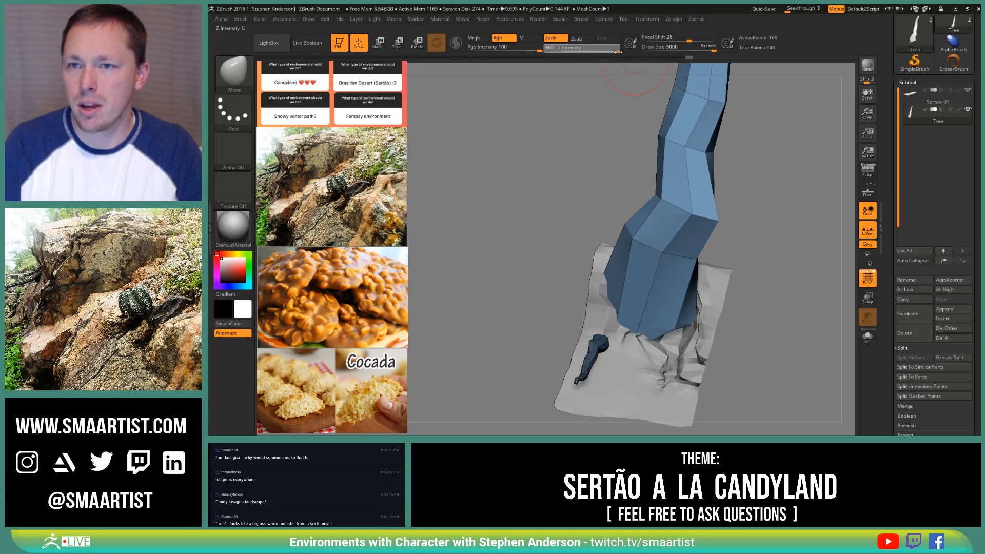
left_click_drag(695, 323, 617, 307)
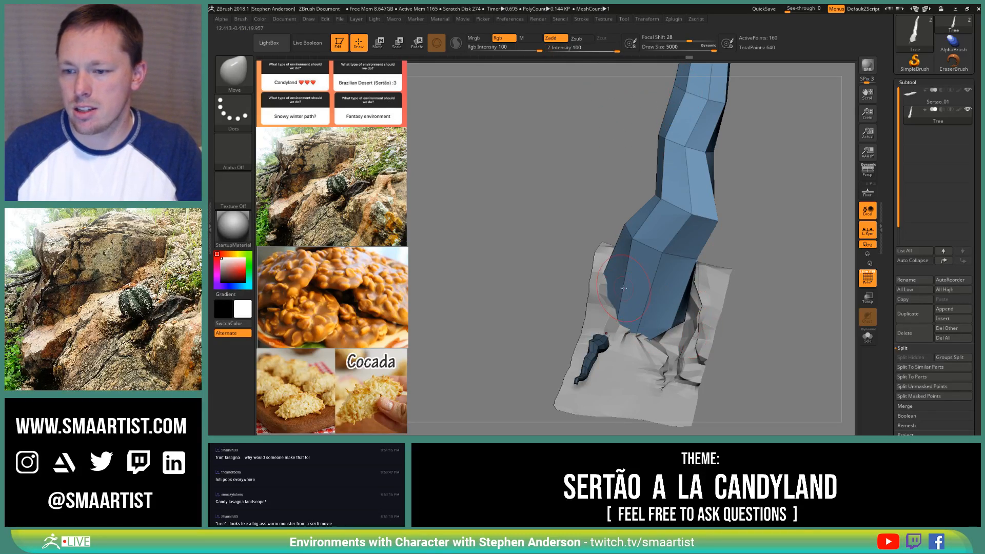
right_click_drag(630, 307, 638, 285)
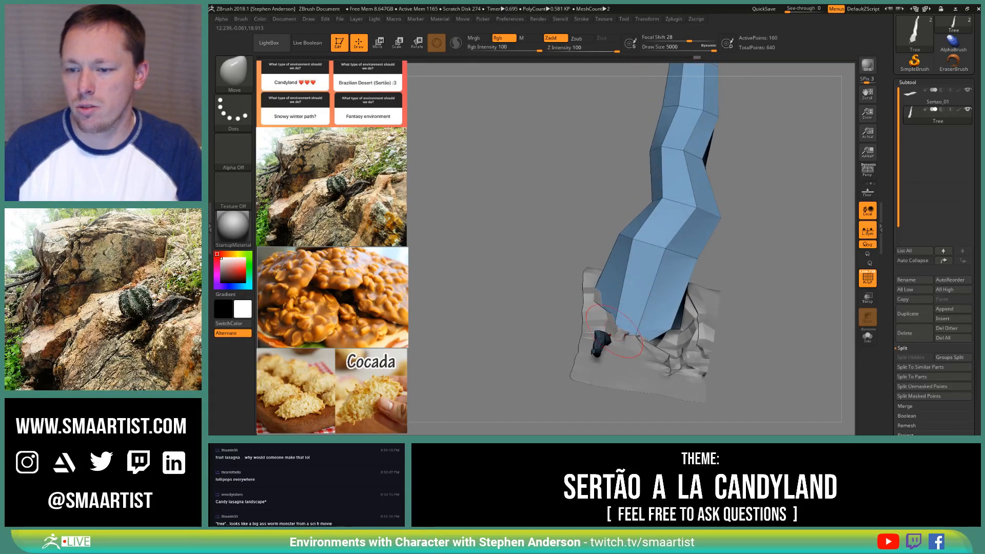
Step: Lay a transpose line along the giant trunk from its thin tip to just below its base
right_click_drag(676, 234, 629, 341)
key("w")
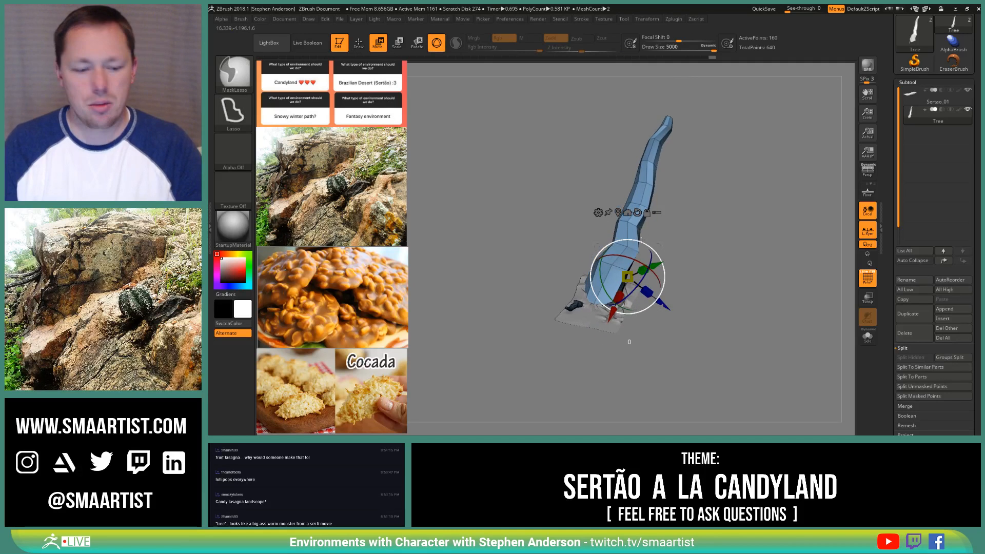
key("y")
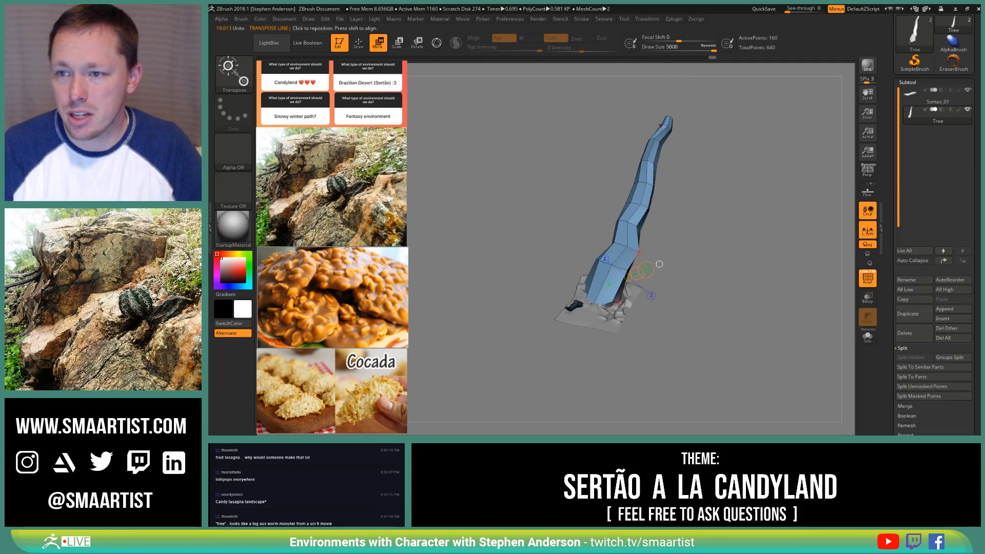
left_click_drag(667, 125, 593, 351)
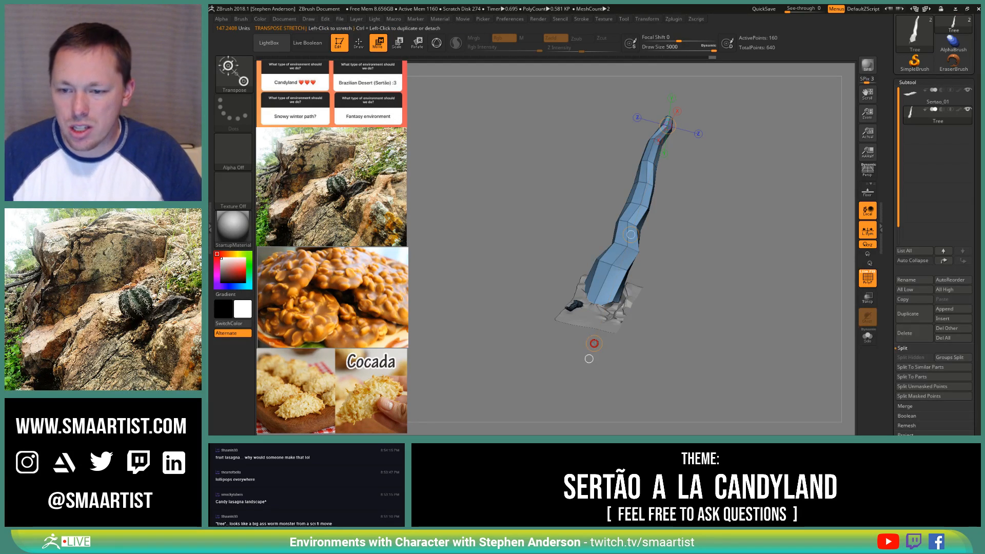
left_click_drag(594, 343, 621, 378)
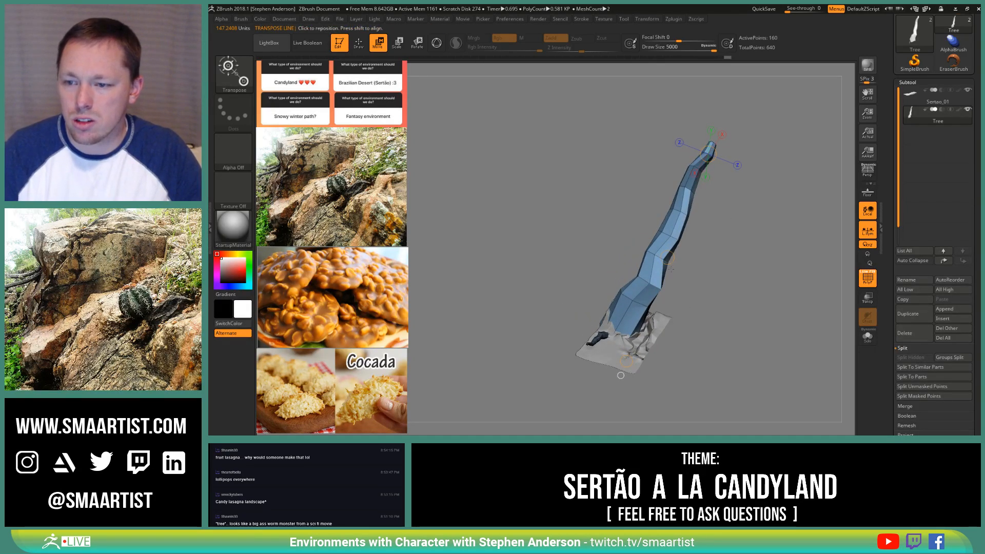
mouse_move(668, 257)
left_mouse_down()
mouse_move(696, 262)
mouse_move(667, 254)
left_mouse_up()
left_click_drag(718, 287, 700, 271)
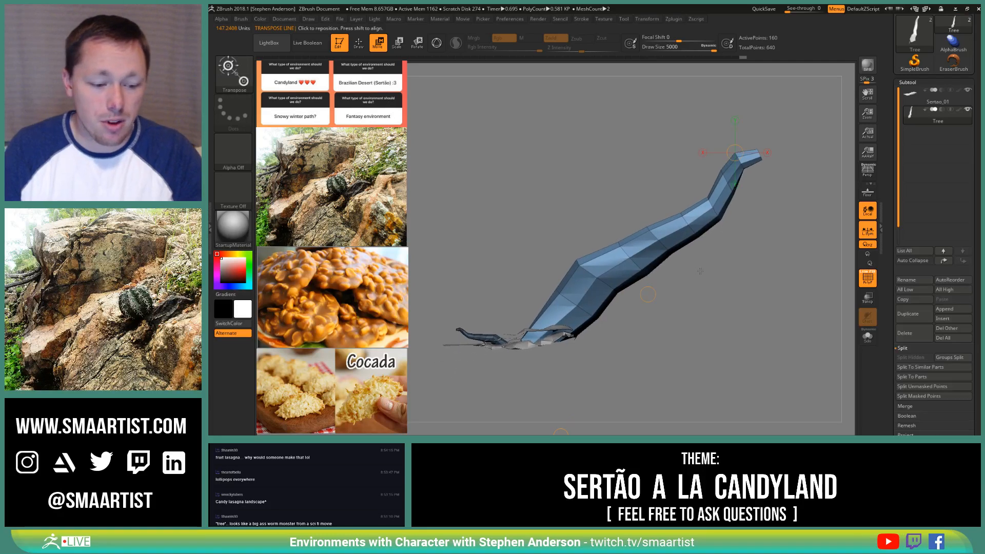
Step: Redraw the transpose line from the trunk's tip to its base in Scale mode and adjust the trunk's scale
key("e")
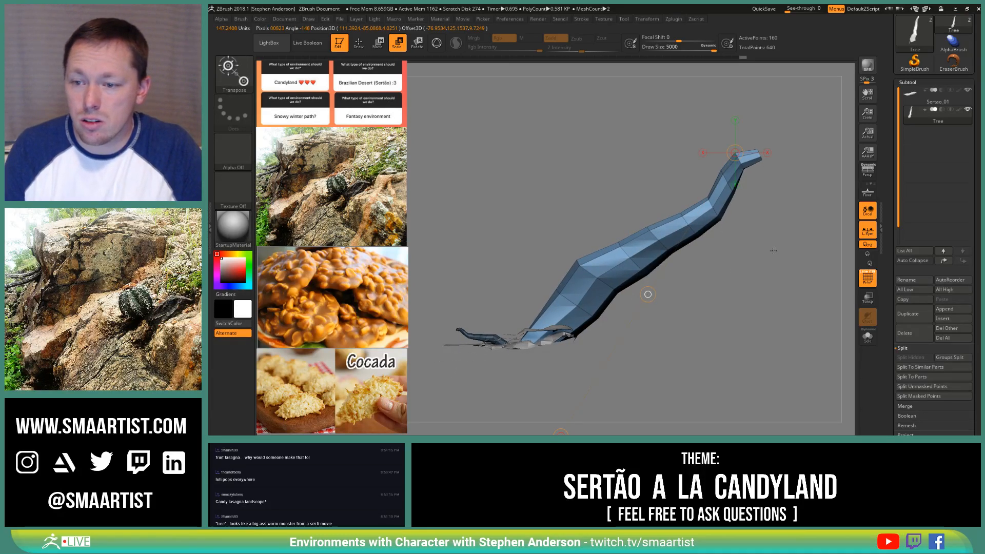
left_click_drag(534, 390, 522, 404)
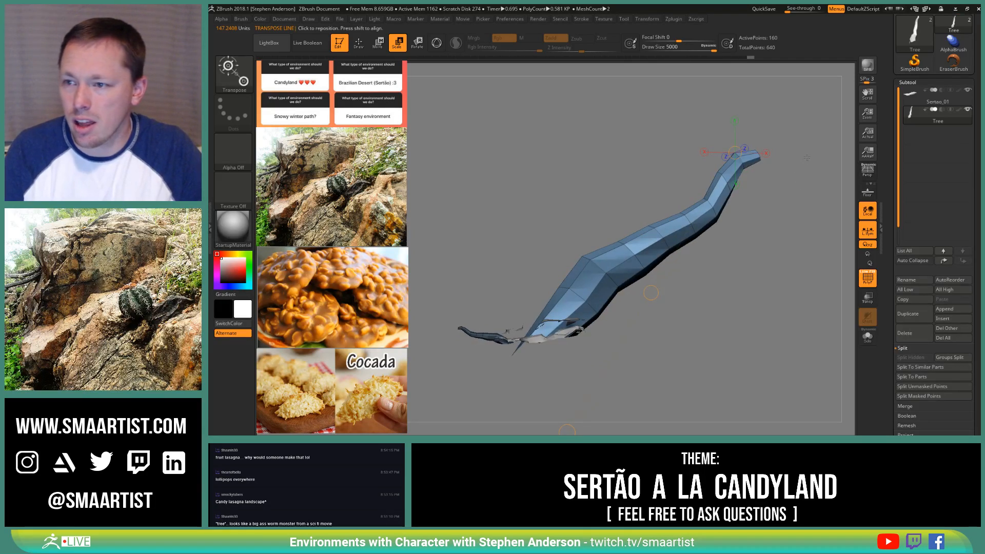
left_click_drag(761, 158, 484, 319)
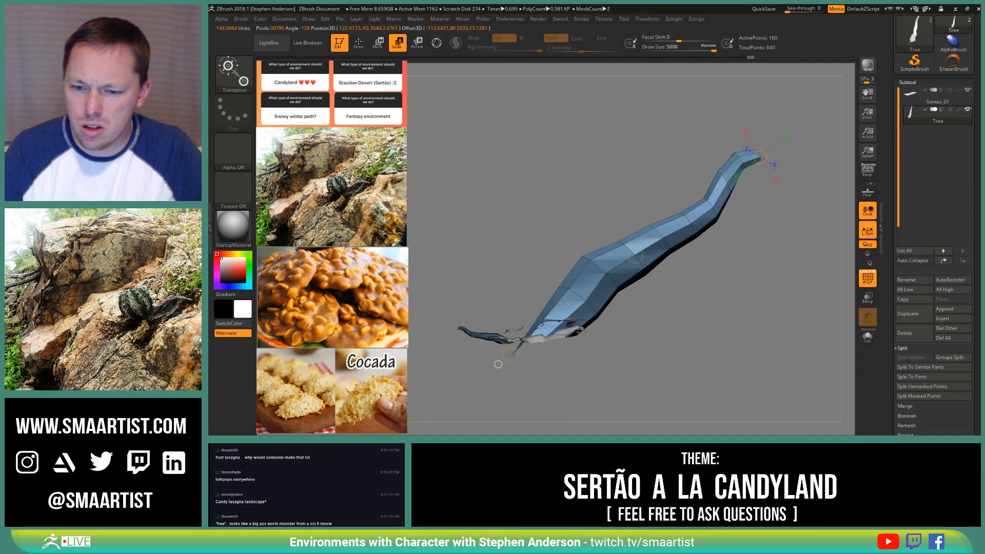
left_click_drag(635, 256, 635, 256)
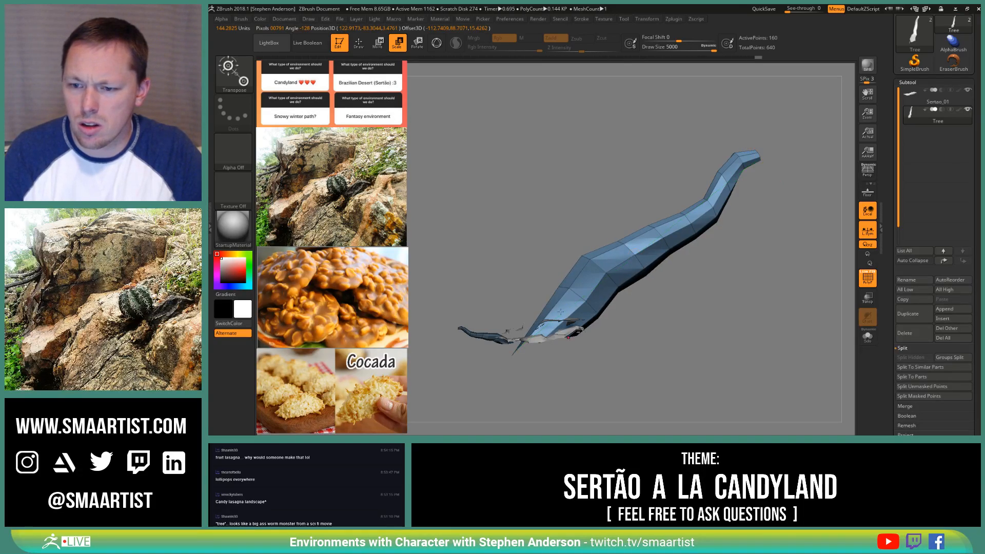
mouse_move(631, 302)
left_mouse_down()
mouse_move(661, 304)
mouse_move(605, 313)
mouse_move(590, 327)
mouse_move(651, 284)
left_mouse_up()
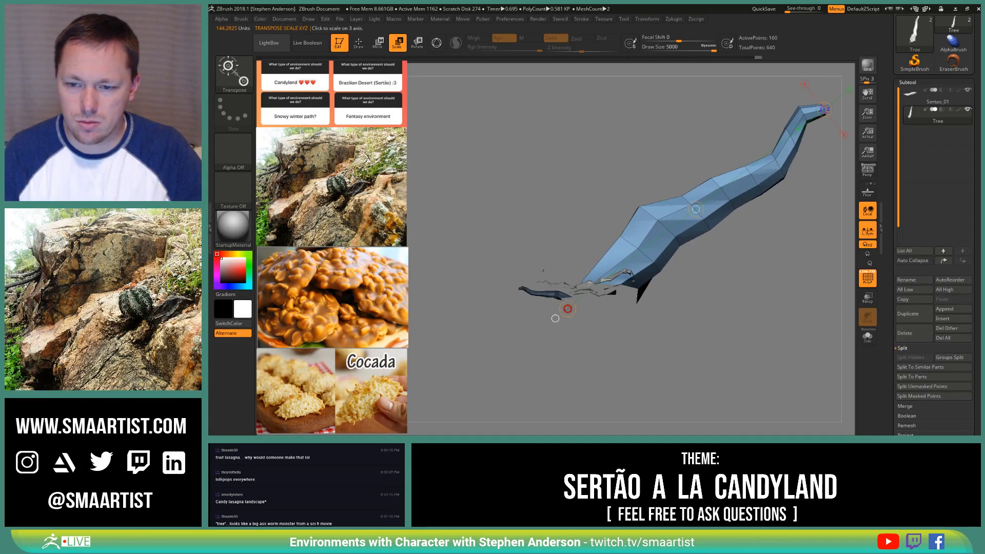
Step: Switch back to the Move brush and save the project
mouse_move(837, 225)
left_mouse_down()
mouse_move(669, 312)
mouse_move(666, 245)
mouse_move(656, 264)
left_mouse_up()
key("b")
key("m")
key("v")
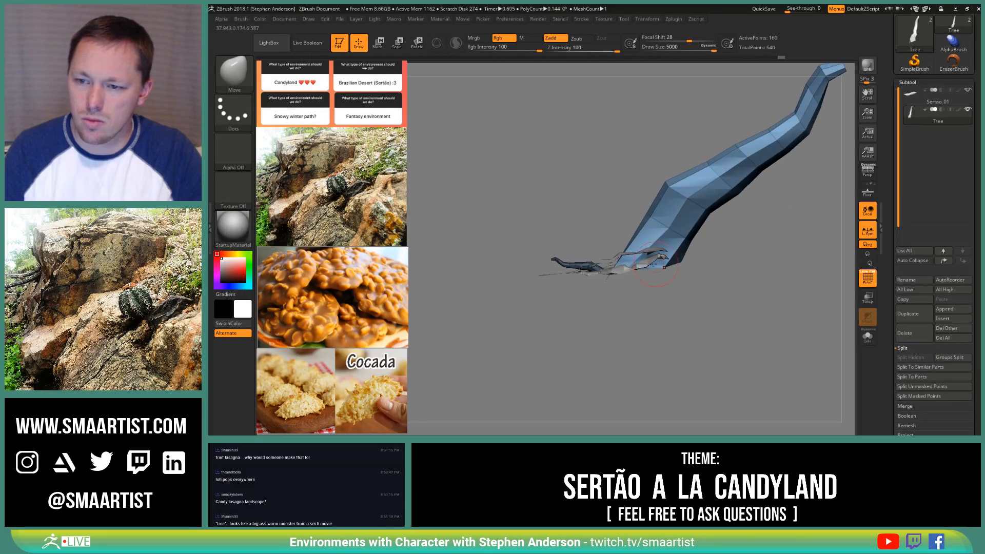
mouse_move(729, 279)
right_mouse_down("ctrl")
mouse_move(666, 241)
mouse_move(646, 290)
mouse_move(692, 341)
mouse_move(685, 278)
right_mouse_up("ctrl")
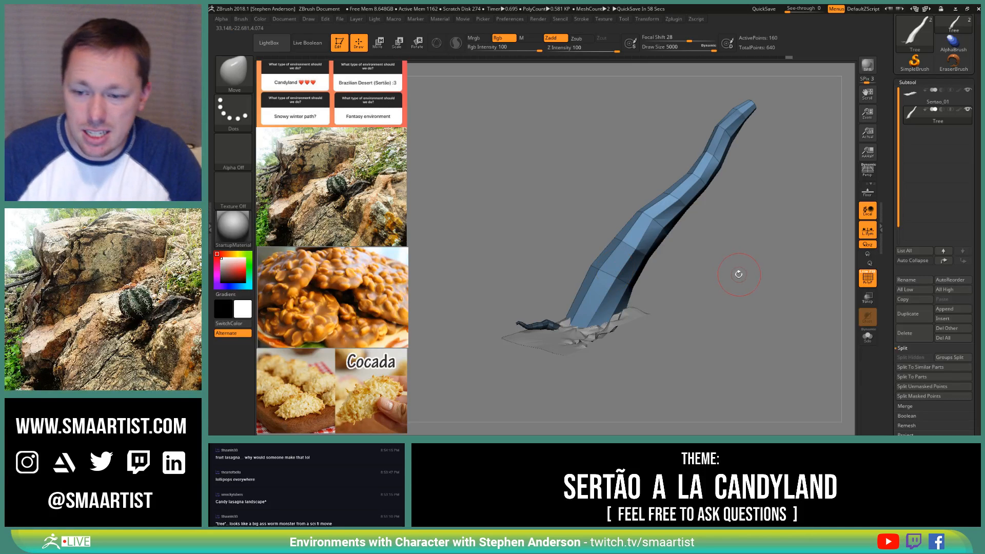
left_click_drag(738, 274, 649, 255)
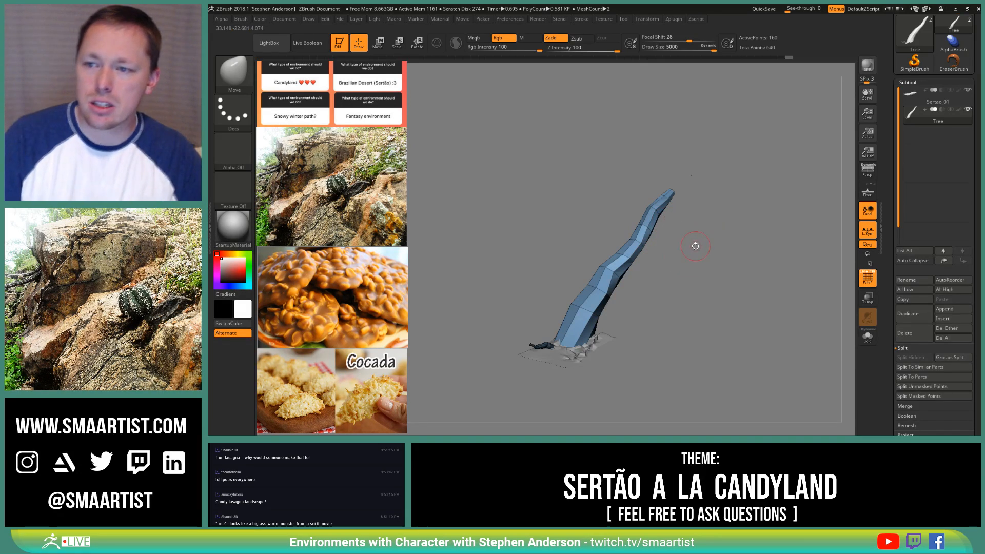
left_click_drag(668, 278, 631, 275, "alt")
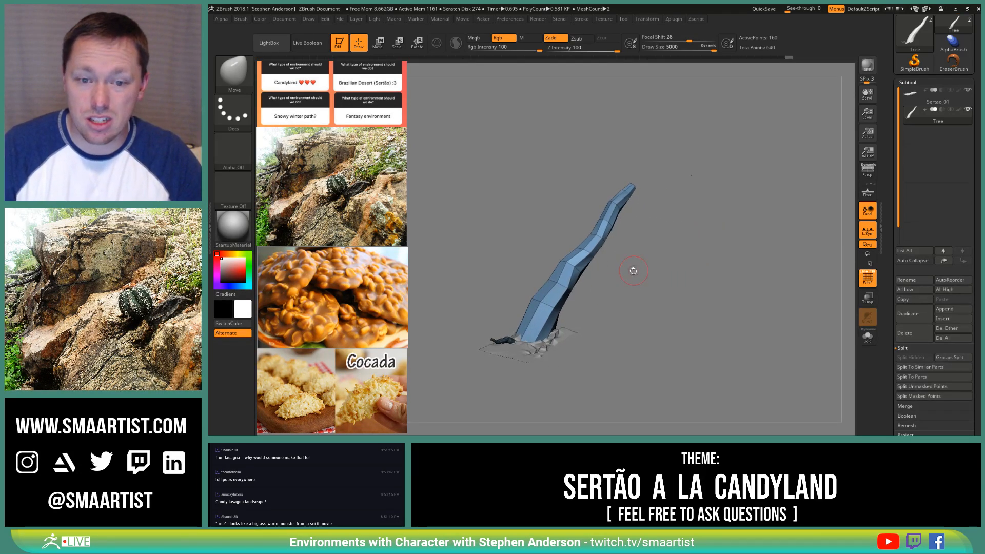
key("ctrl")
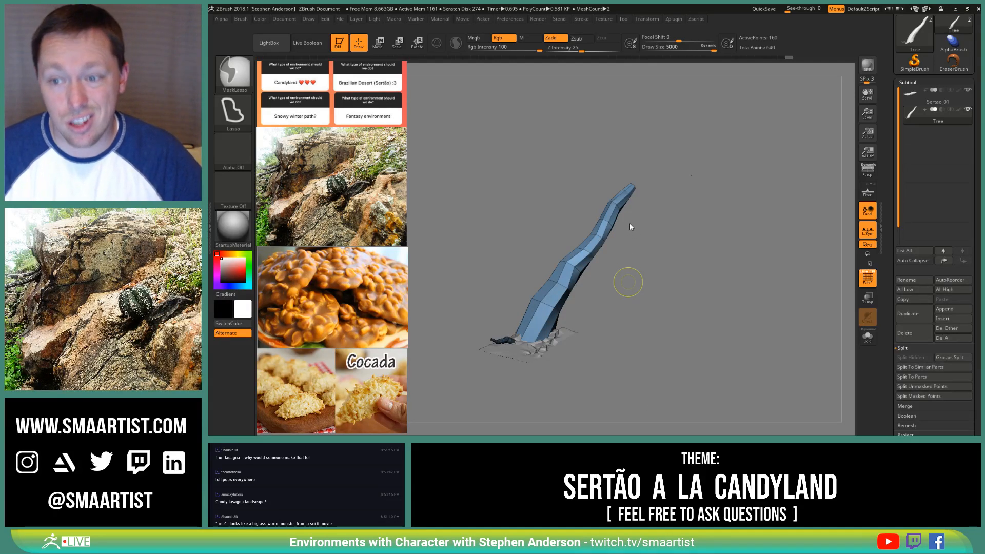
key("ctrl+s")
Step: Relocate the gizmo from the giant trunk's tip to its base, and return to the Move brush
mouse_move(625, 268)
right_mouse_down()
mouse_move(611, 298)
mouse_move(675, 284)
mouse_move(667, 310)
mouse_move(701, 309)
mouse_move(680, 280)
right_mouse_up()
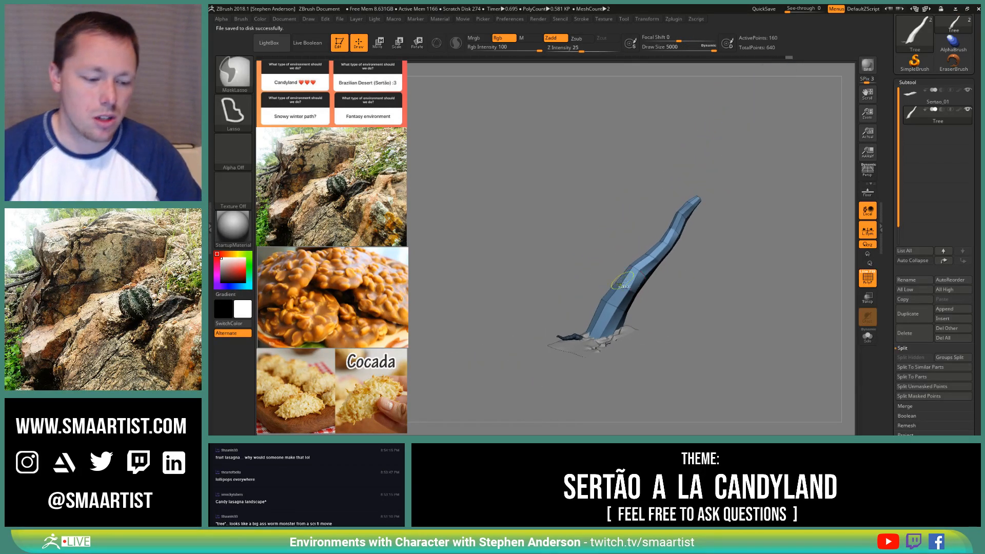
key("w")
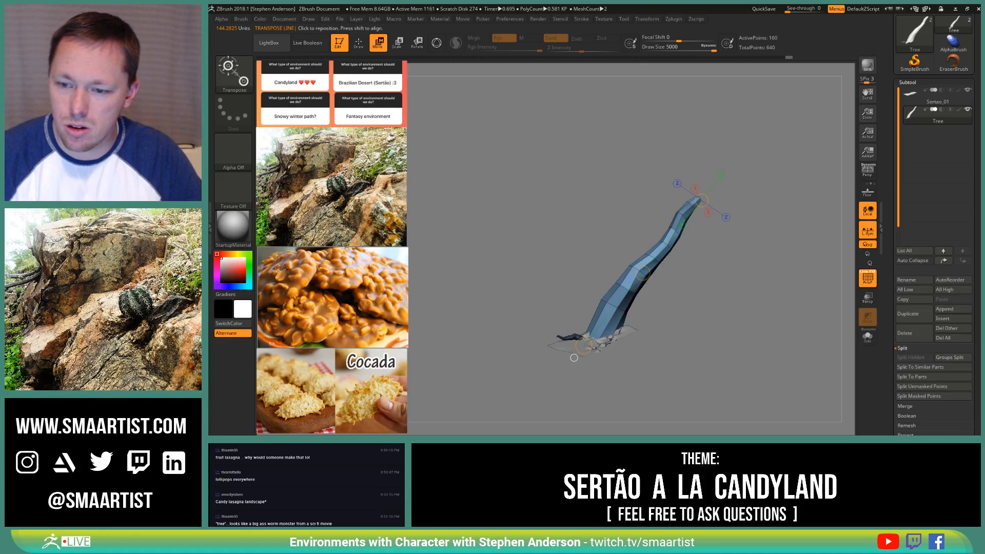
key("y")
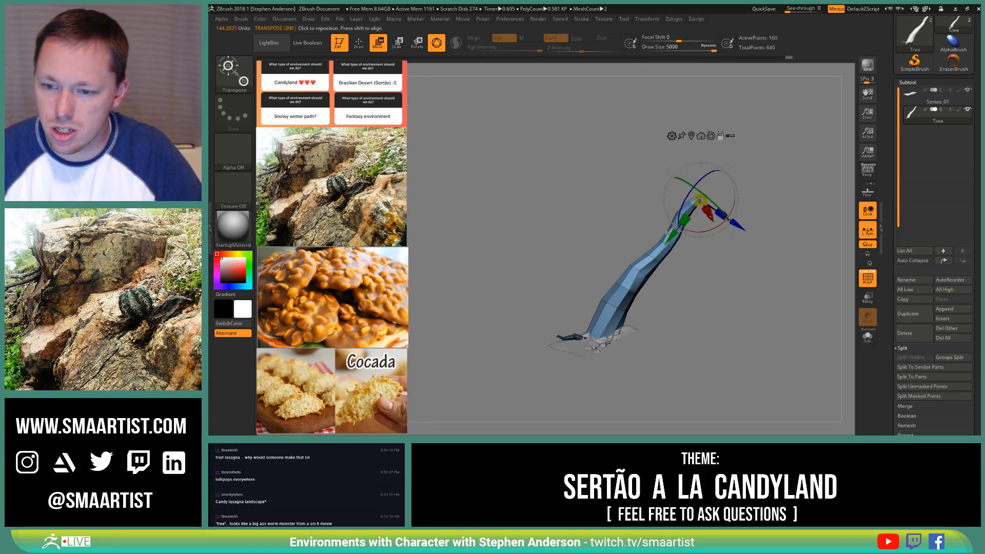
left_click(590, 336, "alt")
mouse_move(595, 337)
left_mouse_down()
mouse_move(729, 304)
mouse_move(648, 303)
mouse_move(683, 304)
left_mouse_up()
key("q")
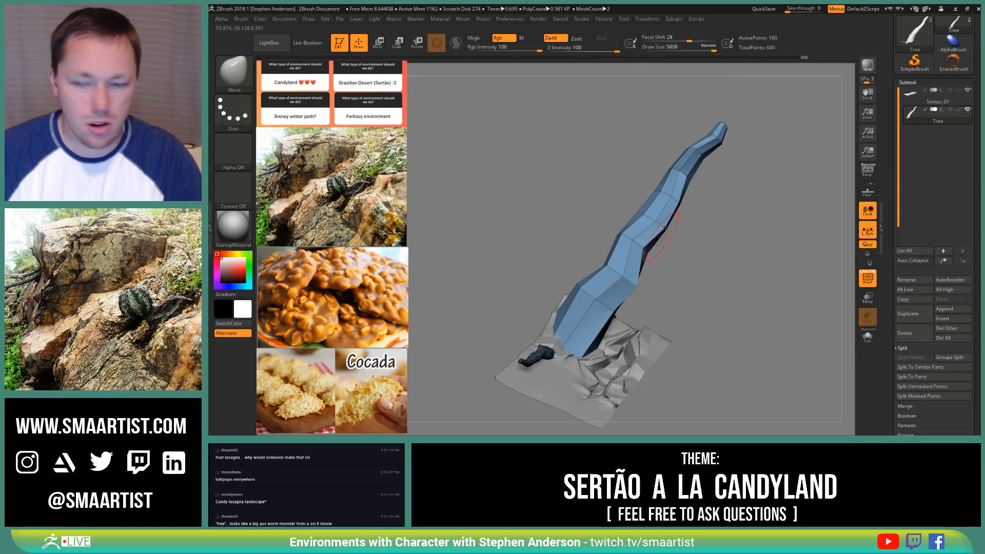
Step: Lay a transpose line from the trunk's base past its tip, and undo the latest trunk adjustments
key("w")
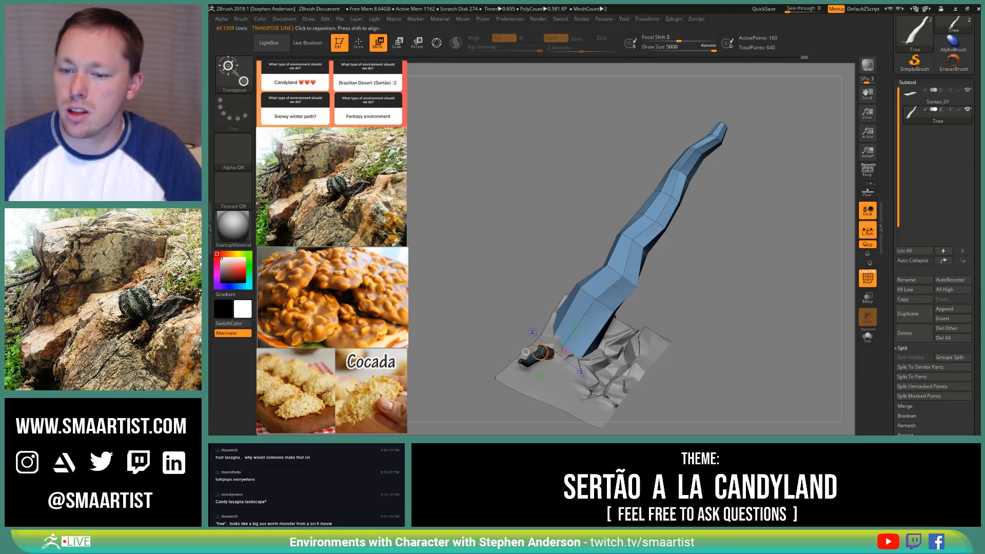
left_click_drag(570, 351, 625, 275)
left_click_drag(746, 131, 685, 123)
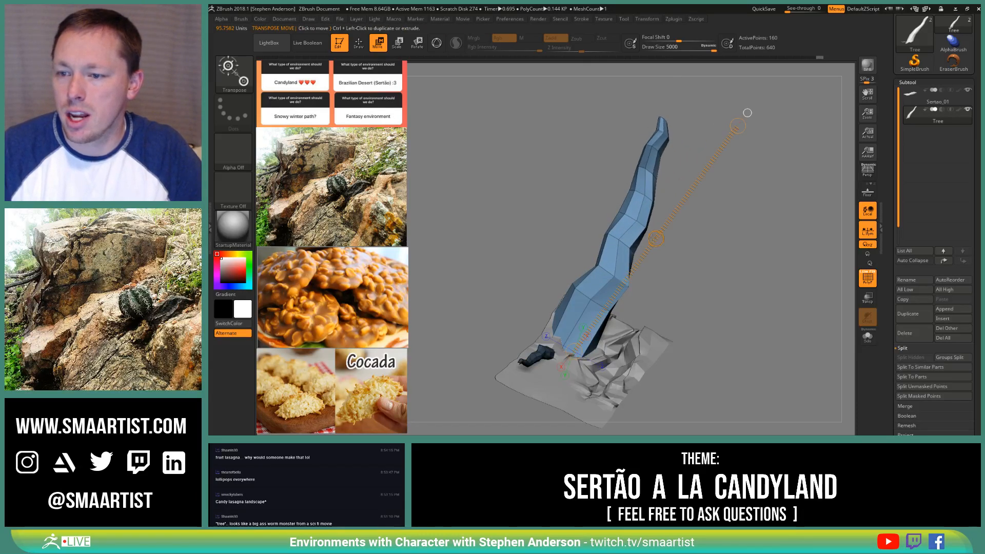
key("ctrl+z")
key("ctrl+z")
key("ctrl+z")
Step: Rotate the giant trunk about its base with the transpose line so it stands more upright
mouse_move(728, 279)
left_mouse_down()
mouse_move(686, 247)
mouse_move(635, 228)
left_mouse_up()
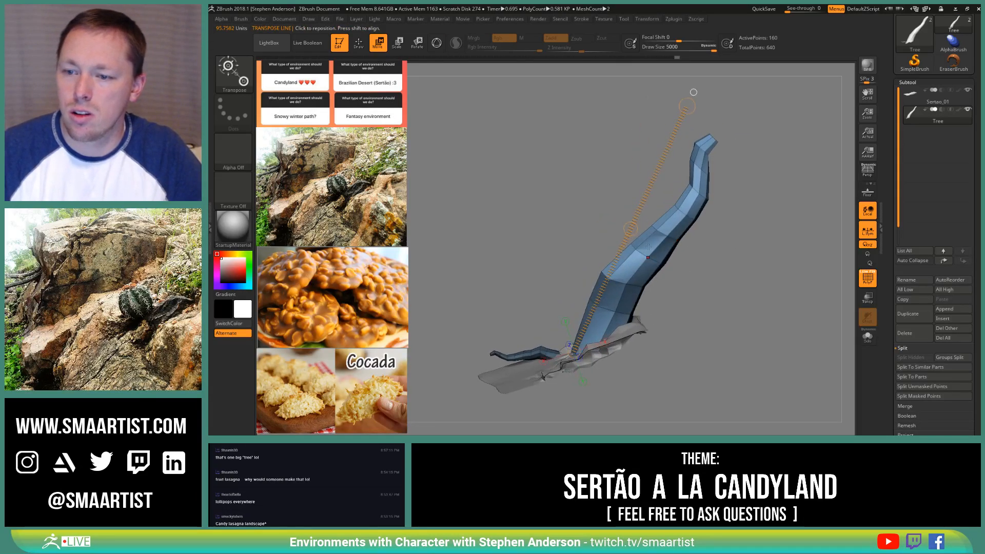
key("r")
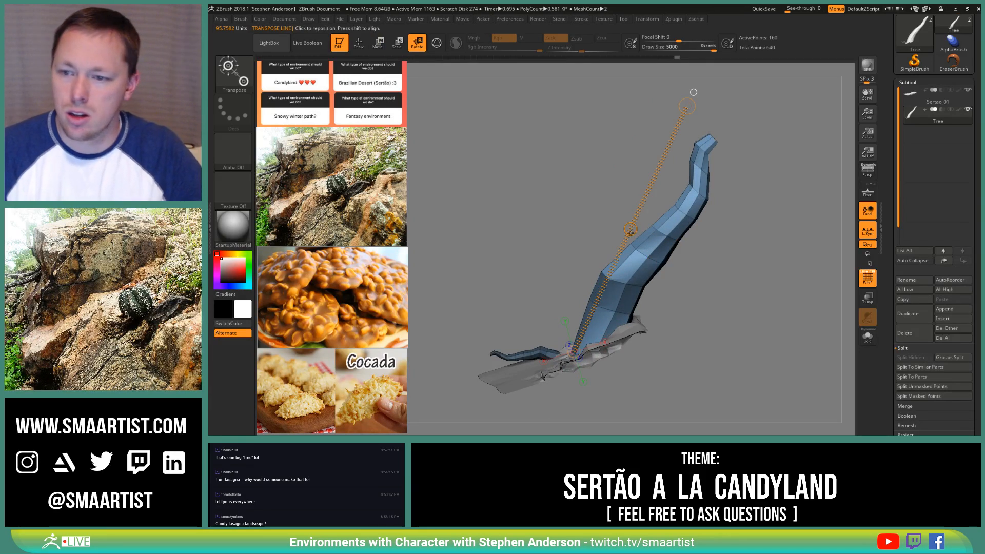
left_click_drag(786, 283, 816, 84)
left_click_drag(786, 219, 614, 319)
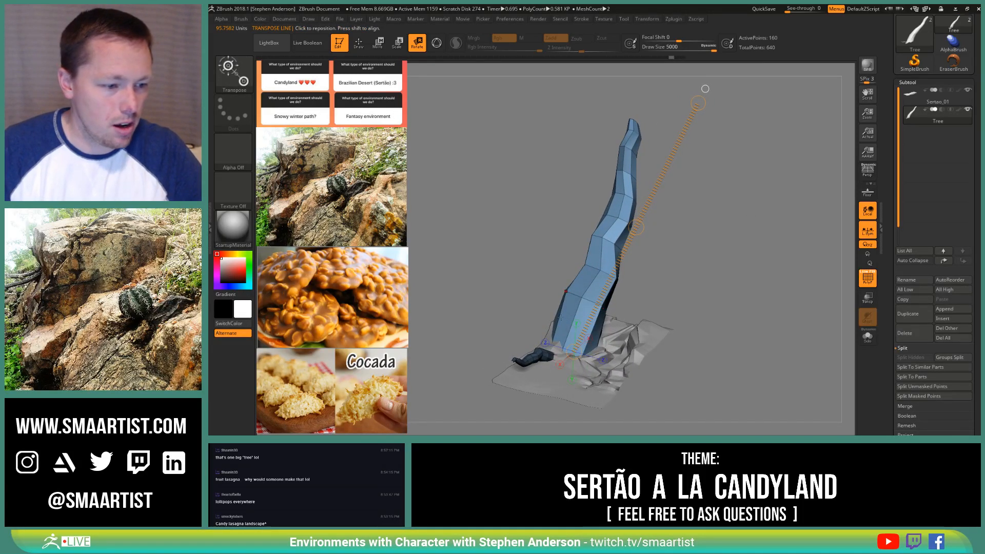
Step: Return to the Move brush with the draw size at 5000
key("q")
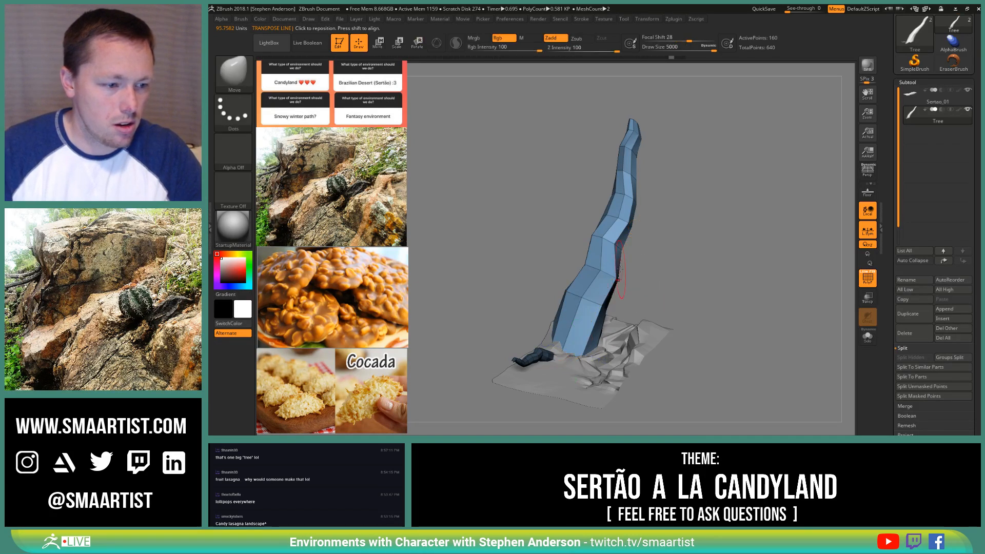
key("s")
left_click_drag(619, 204, 625, 203)
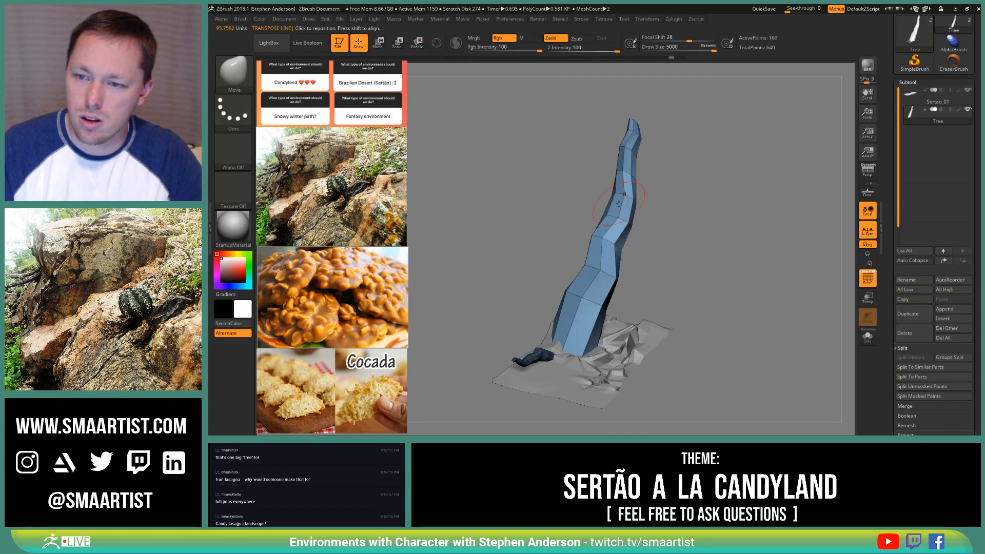
right_click_drag(656, 232, 654, 179)
Step: Clear the mask, rescale both trees together about the giant trunk's base with the gizmo, and return to the Move brush
key("w")
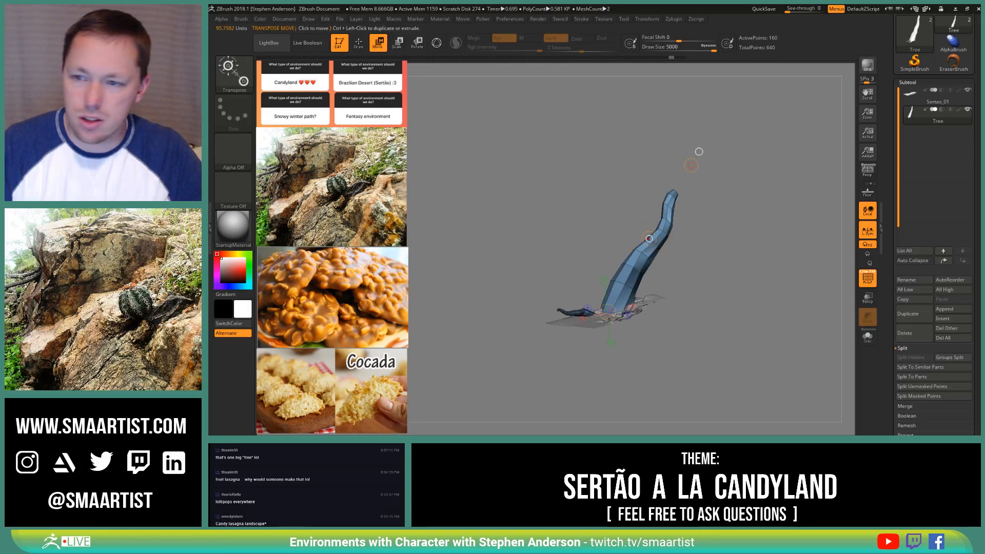
key("y")
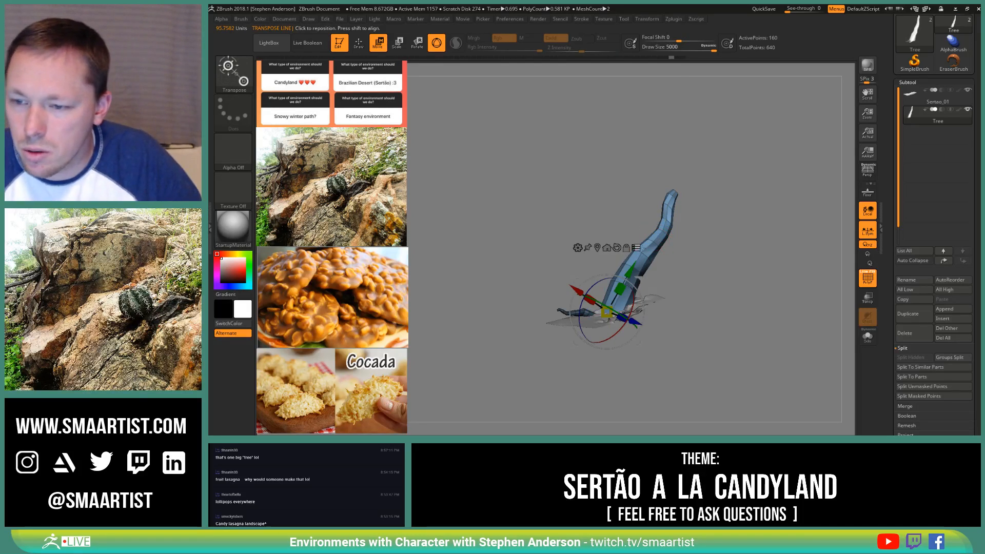
right_click_drag(644, 248, 679, 288)
left_click_drag(718, 288, 772, 331, "ctrl")
mouse_move(677, 292)
right_mouse_down()
mouse_move(704, 294)
mouse_move(704, 321)
right_mouse_up()
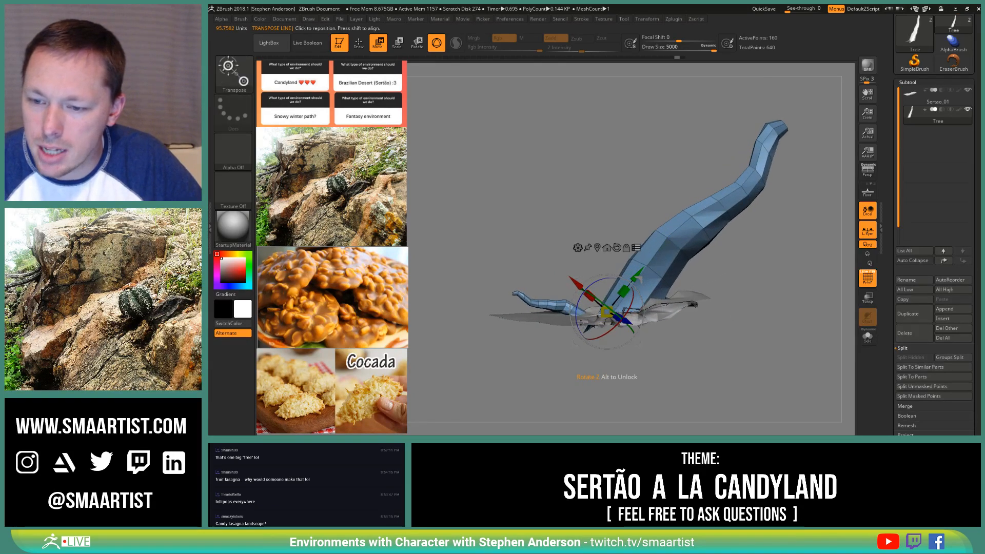
left_click_drag(606, 312, 681, 257)
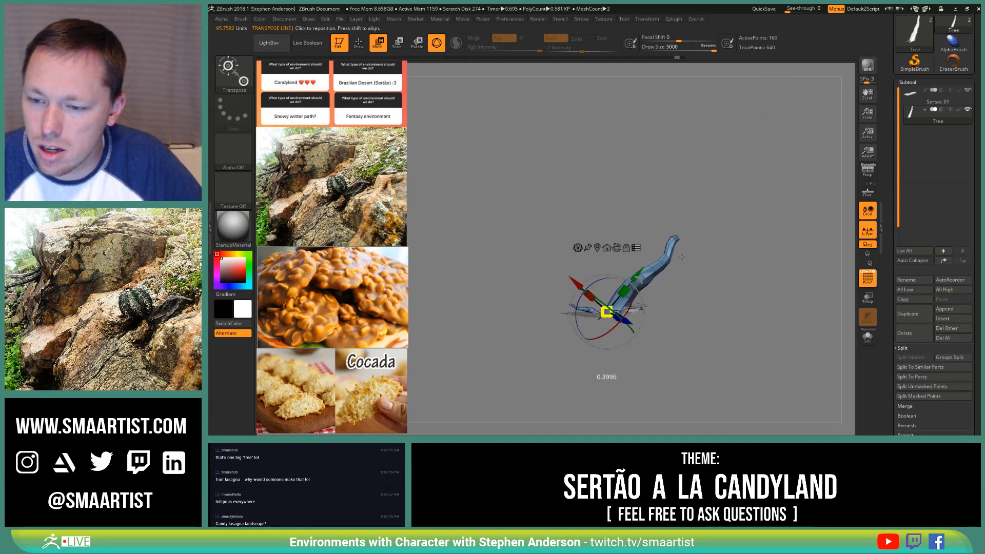
right_click_drag(680, 310, 652, 348, "ctrl")
left_click_drag(607, 312, 522, 363)
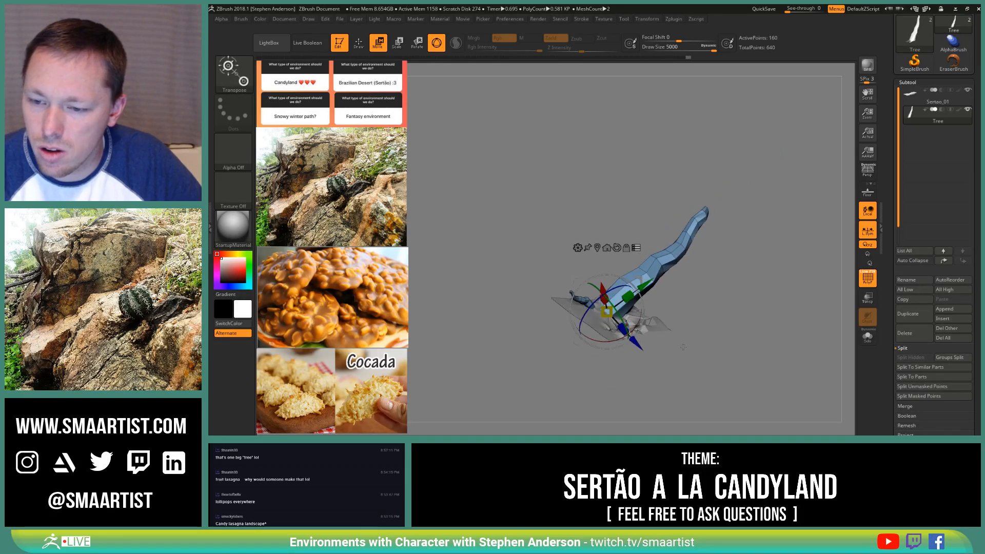
key("q")
mouse_move(682, 347)
right_mouse_down("ctrl")
mouse_move(647, 308)
mouse_move(682, 344)
mouse_move(693, 375)
mouse_move(658, 373)
mouse_move(687, 307)
mouse_move(666, 263)
mouse_move(671, 291)
mouse_move(660, 313)
right_mouse_up("ctrl")
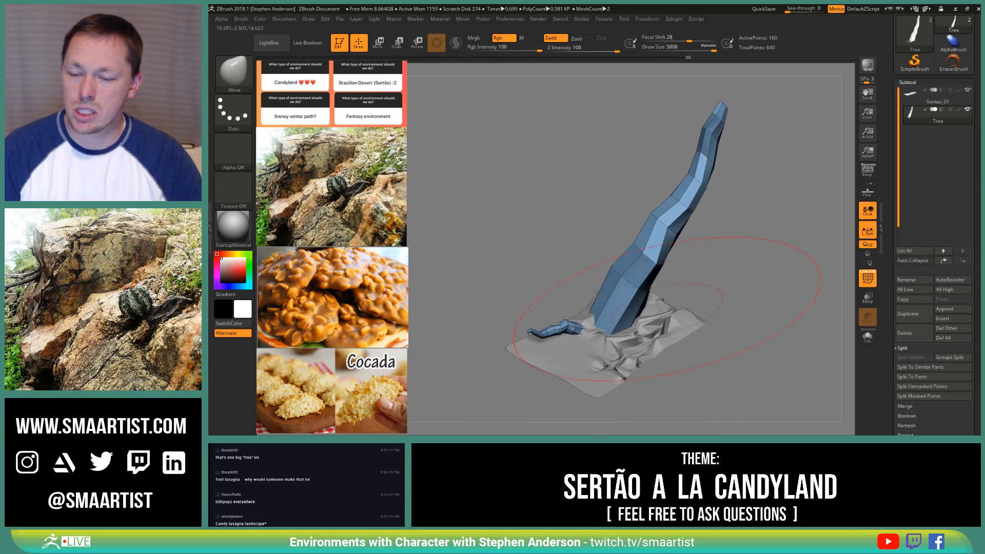
Step: Make the Sertao_01 terrain the active subtool and isolate it in a view from above
left_click(576, 371, "alt")
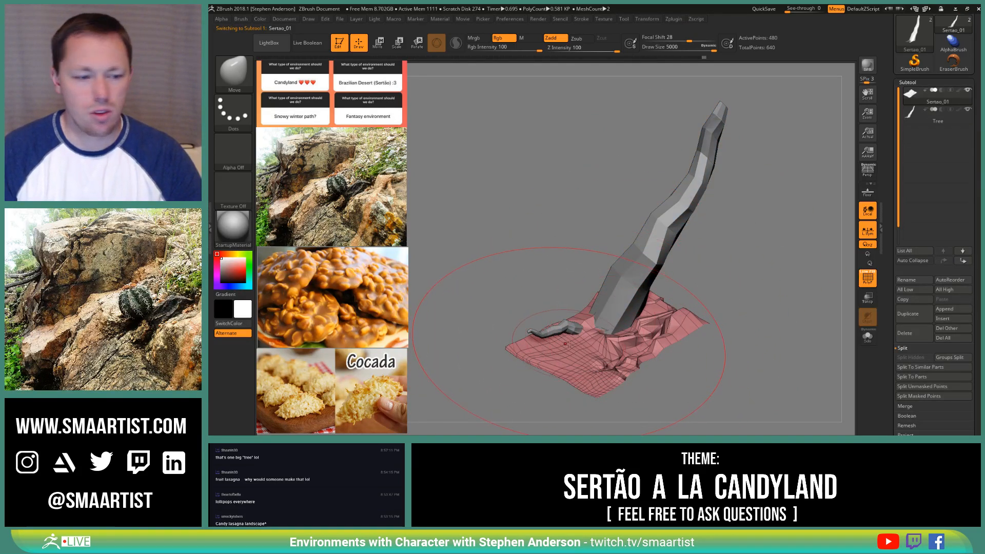
mouse_move(566, 344)
right_mouse_down()
mouse_move(601, 350)
mouse_move(614, 374)
right_mouse_up()
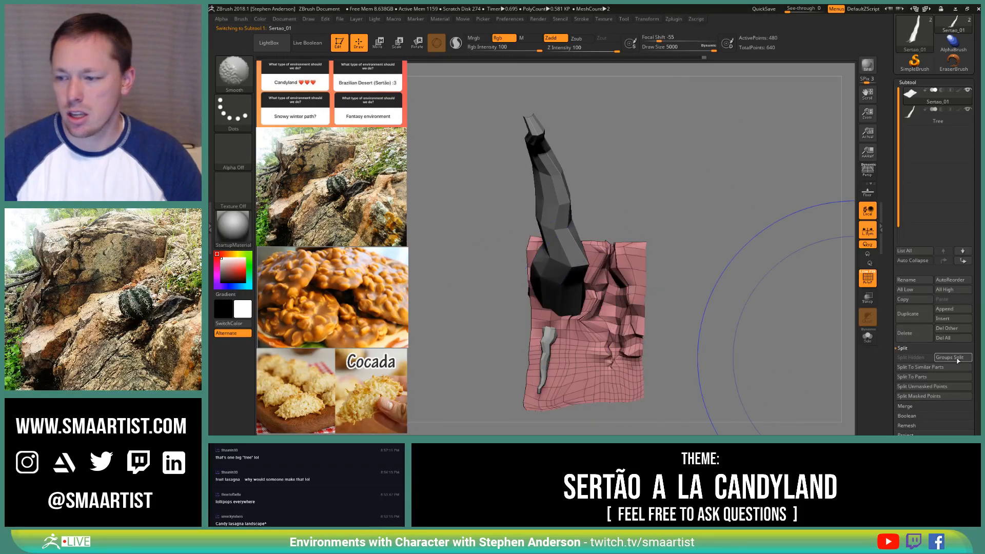
left_click(867, 336)
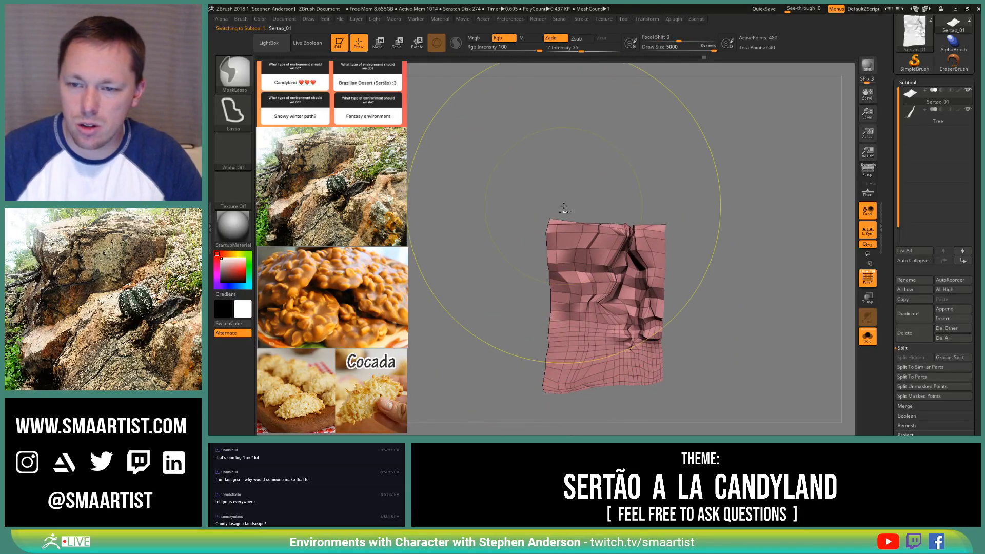
Step: Choose the ZModeler brush and set its edge action to Mask with the EdgeLoop Partial target
key("b")
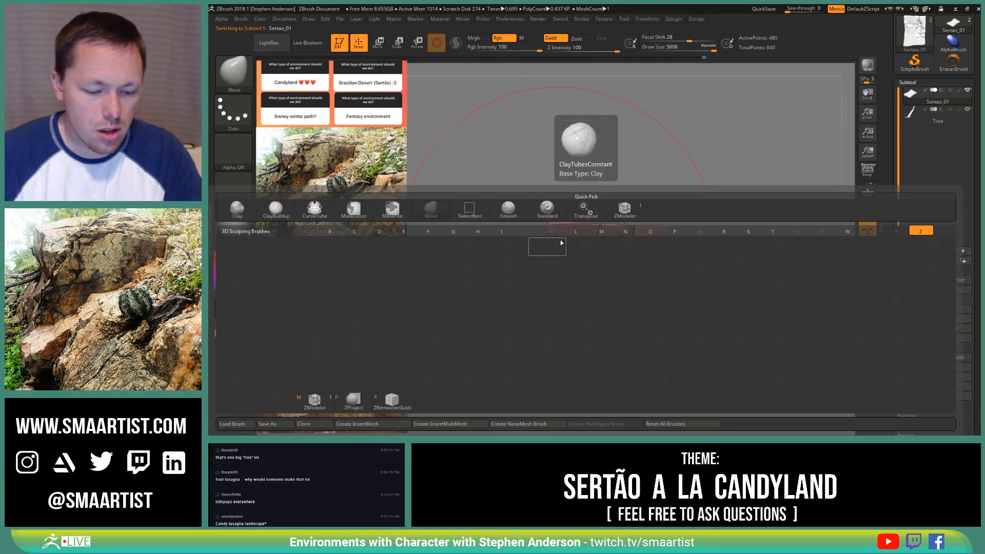
key("z")
key("m")
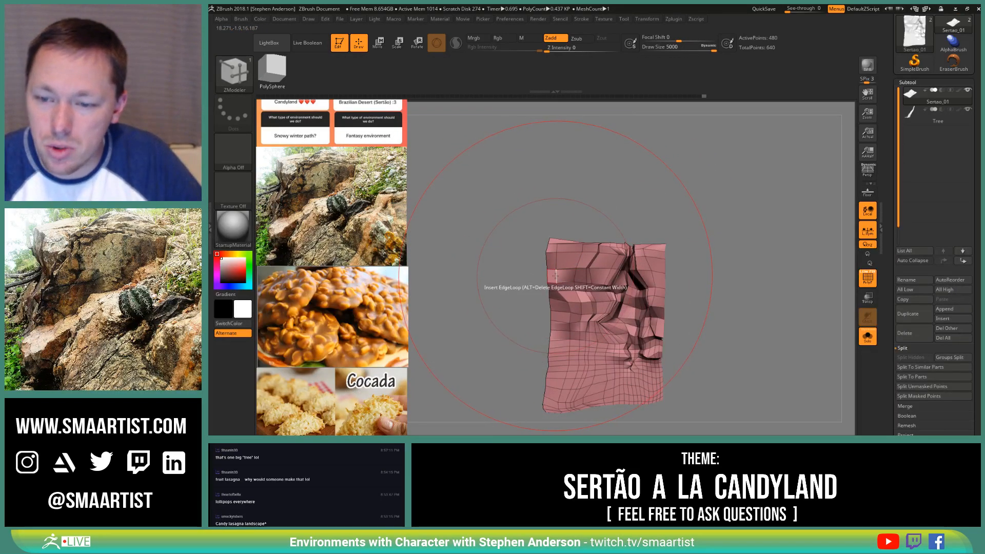
key("space")
left_click(554, 227)
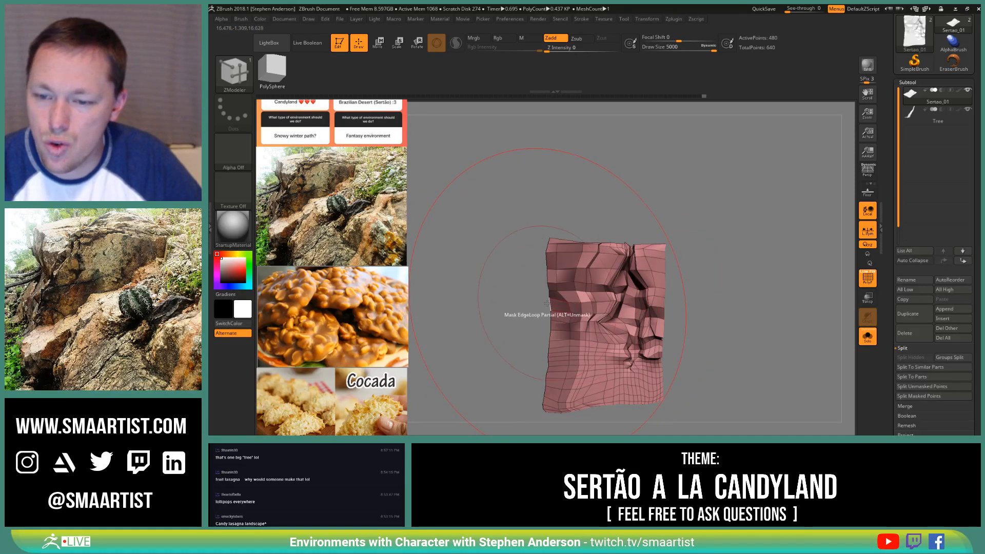
Step: Mask the edge loop along the terrain's left border and invert the mask so only that border is free
left_click(547, 303)
key("w")
key("ctrl+i")
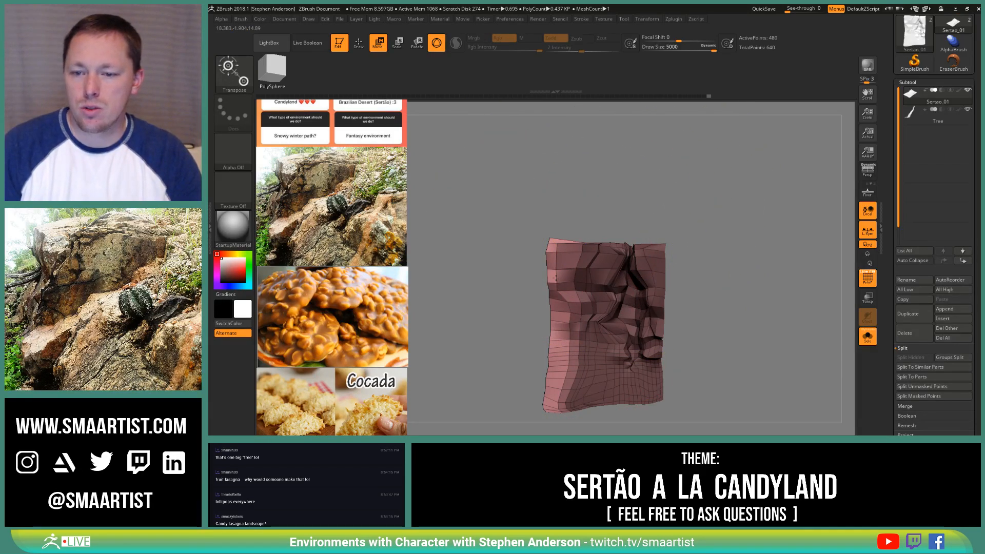
Step: Place the gizmo on the terrain's left border, reset its orientation, extrude the border outward into a wide strip, and clear the mask
left_click(554, 272, "alt")
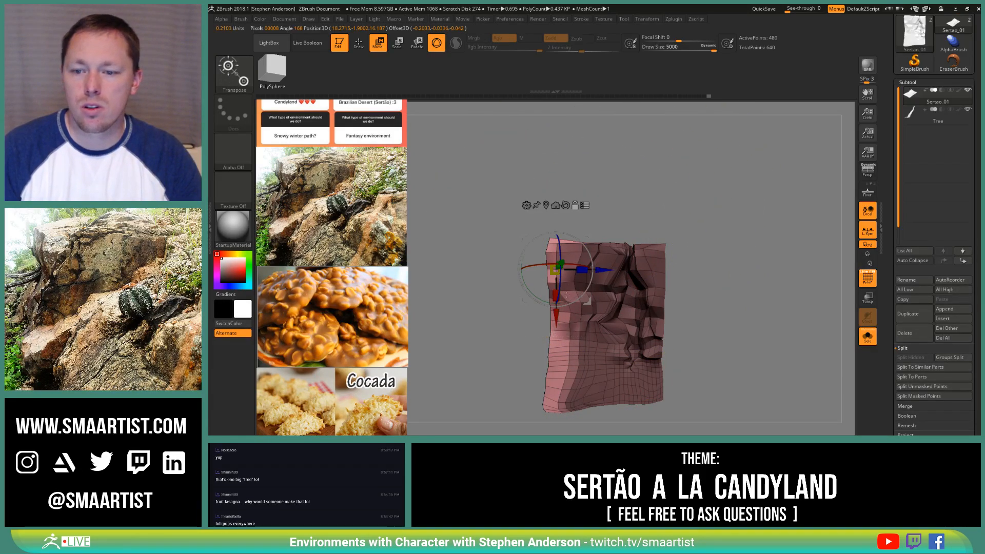
left_click(564, 205)
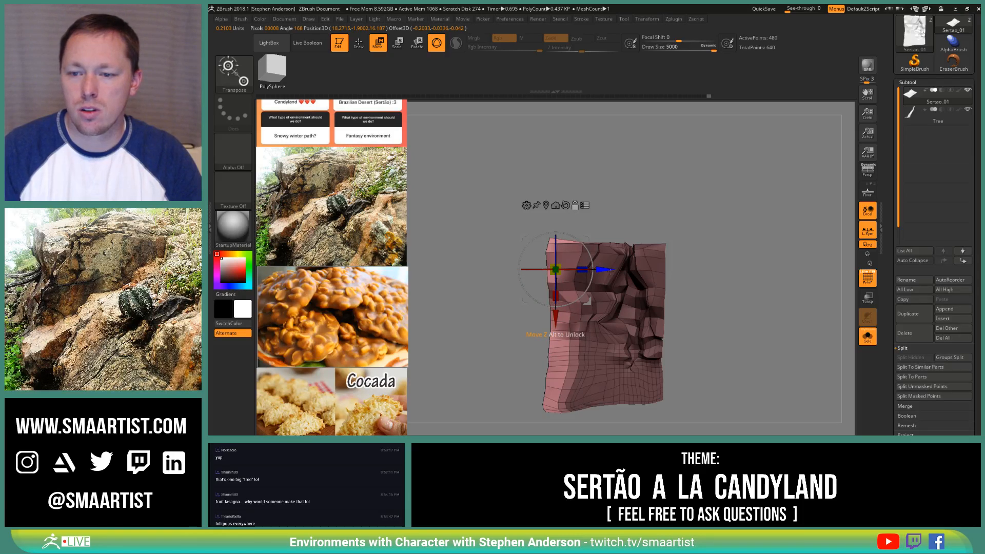
left_click_drag(604, 269, 464, 268, "ctrl")
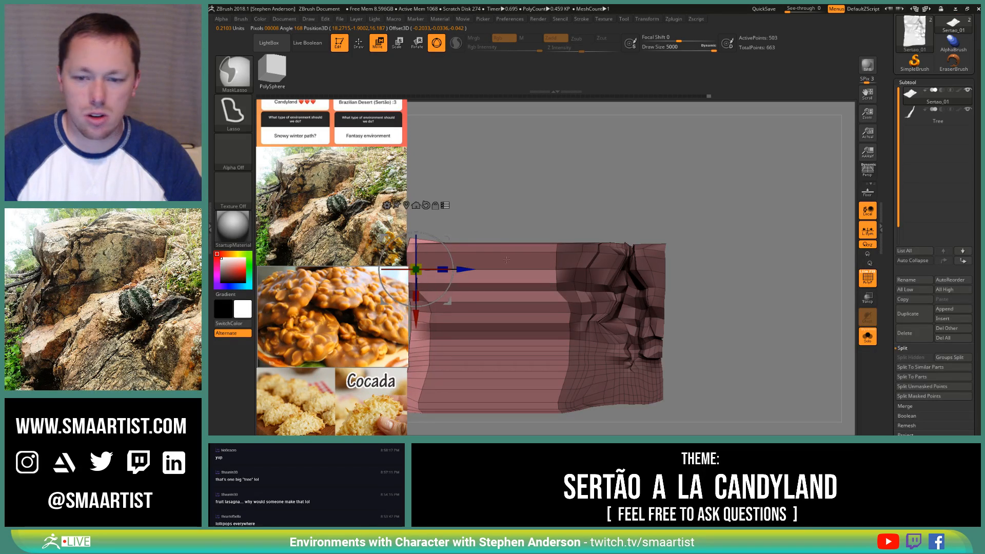
right_click_drag(590, 317, 590, 237, "alt")
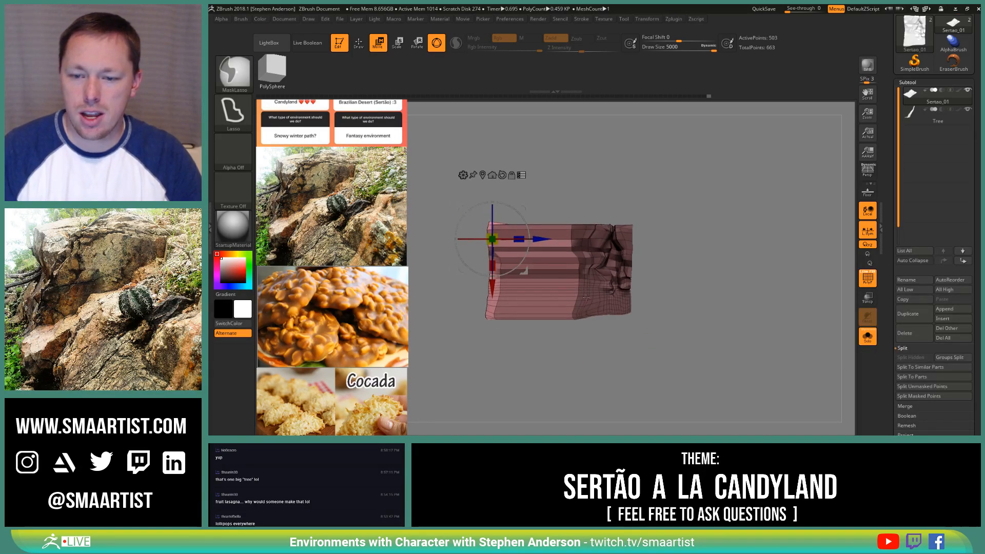
right_click_drag(576, 291, 610, 322, "ctrl")
key("q")
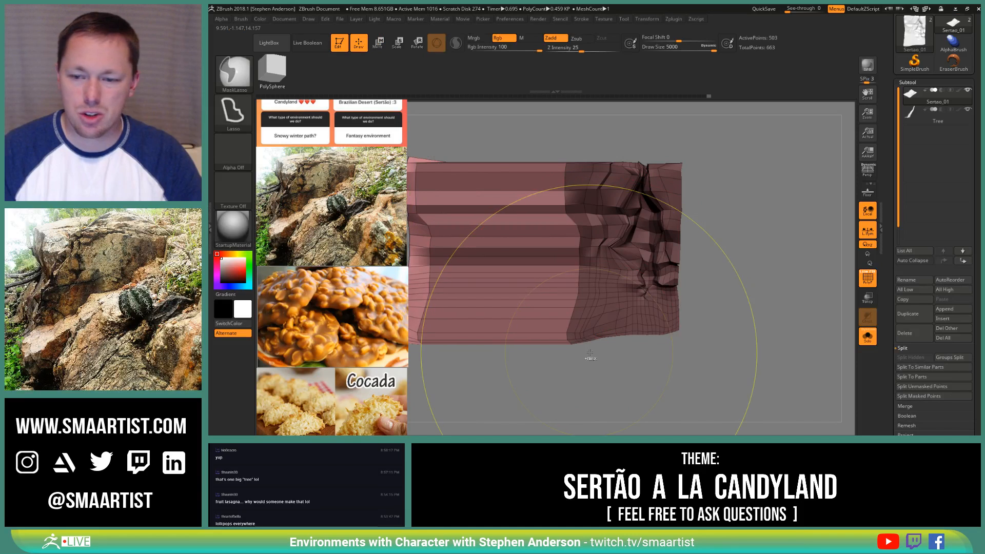
left_click_drag(589, 359, 611, 373, "ctrl")
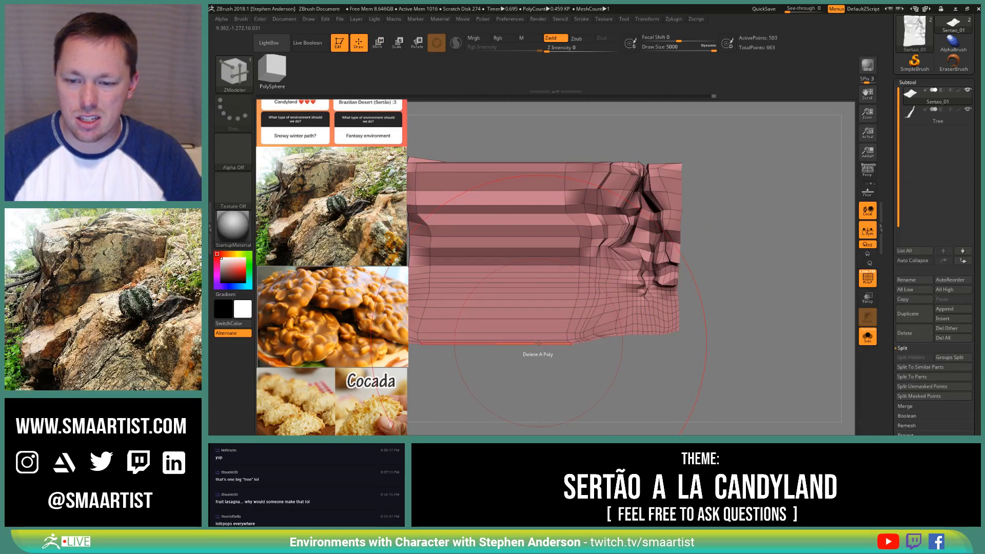
Step: Mask the terrain's whole lower border, including the new strip's edge, and invert the mask
key("ctrl")
right_click_drag(560, 341, 604, 384, "ctrl")
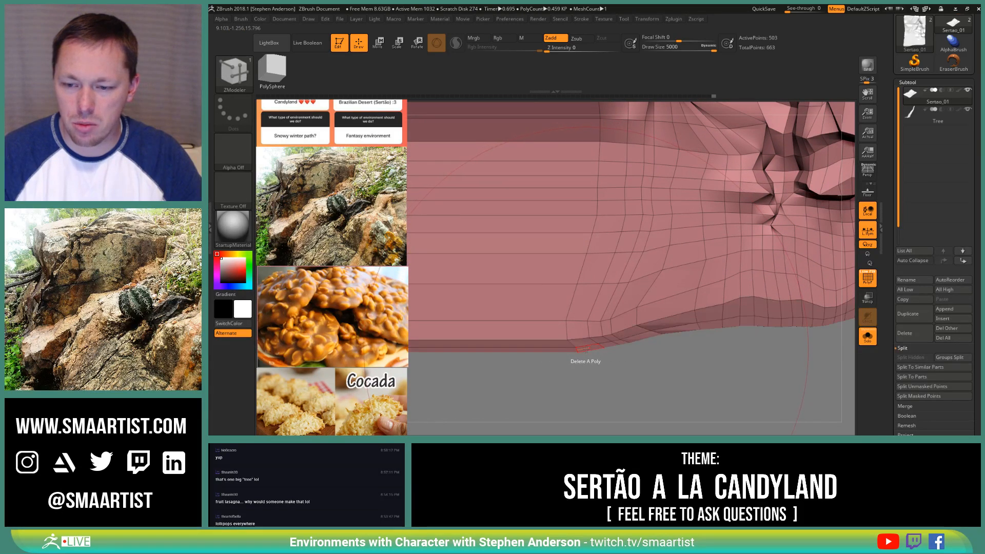
left_click(585, 348)
left_click(578, 340)
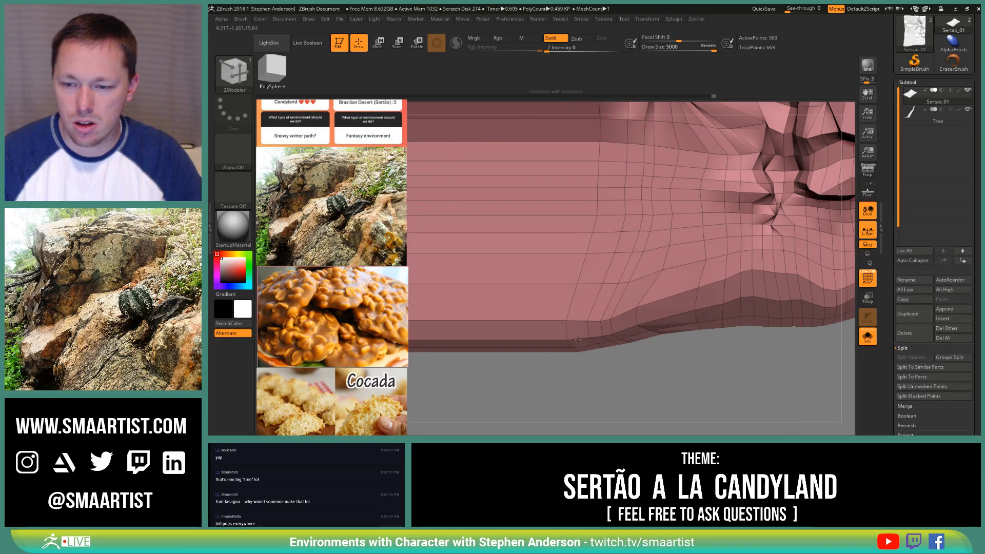
mouse_move(594, 365)
right_mouse_down("ctrl")
mouse_move(655, 288)
mouse_move(651, 315)
mouse_move(624, 325)
mouse_move(826, 319)
right_mouse_up("ctrl")
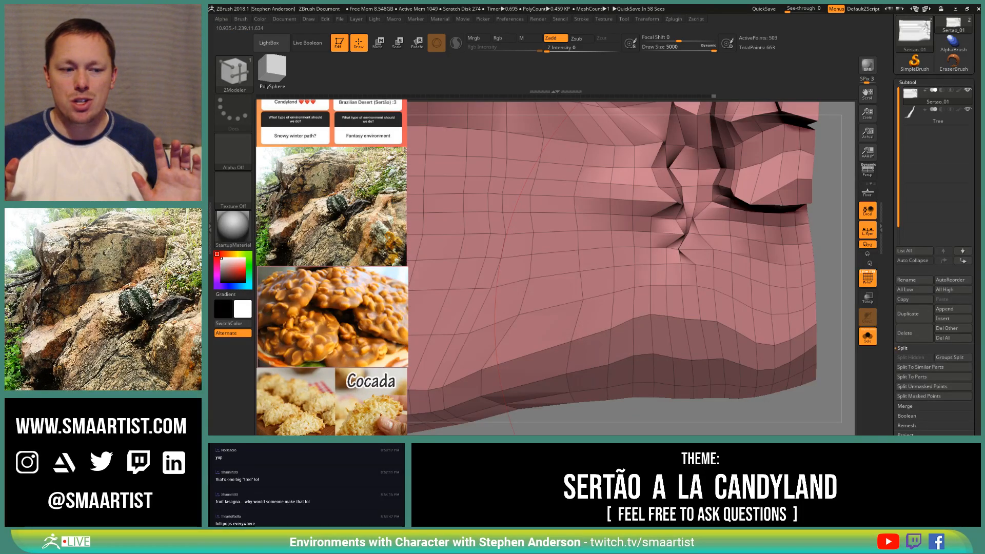
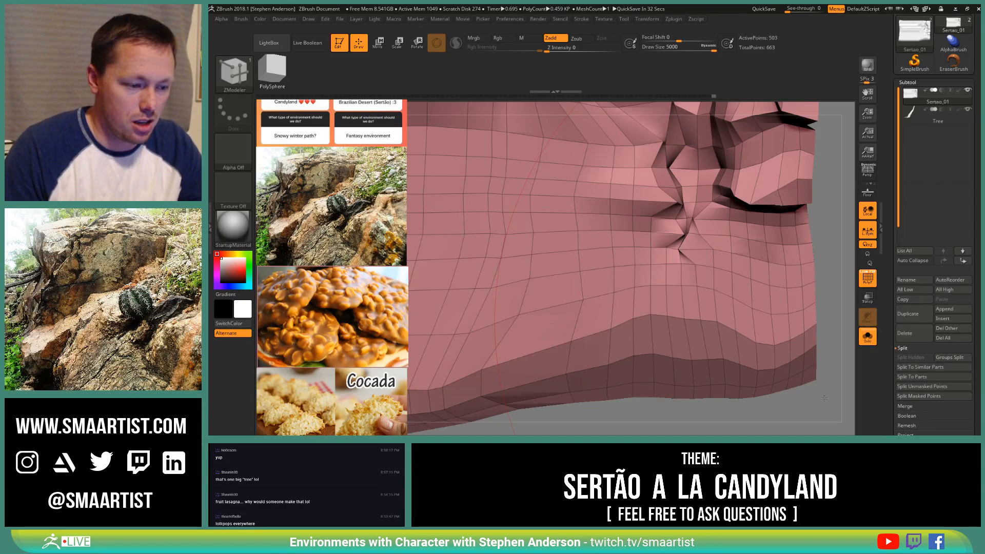
mouse_move(740, 361)
right_mouse_down("alt")
mouse_move(768, 307)
mouse_move(736, 284)
right_mouse_up("alt")
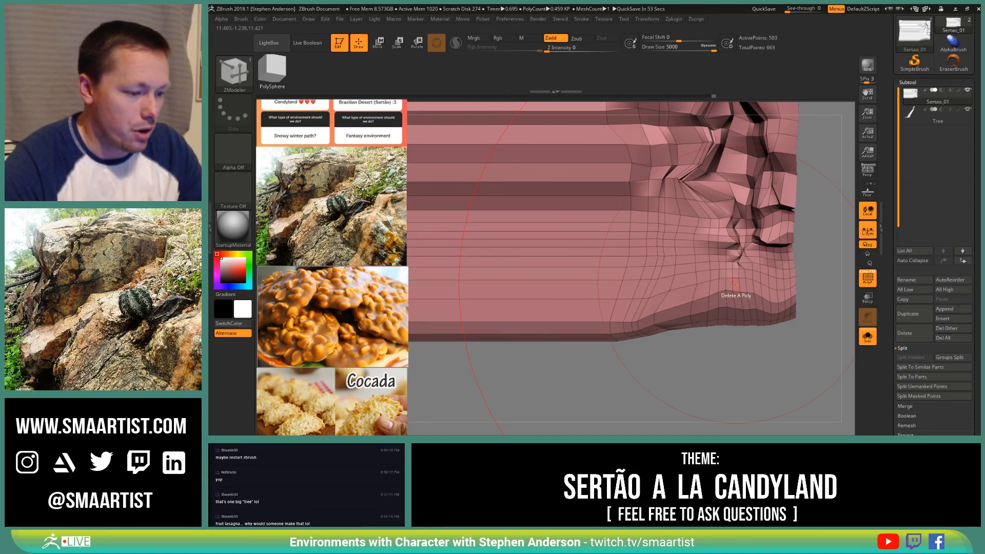
left_click_drag(561, 369, 559, 366)
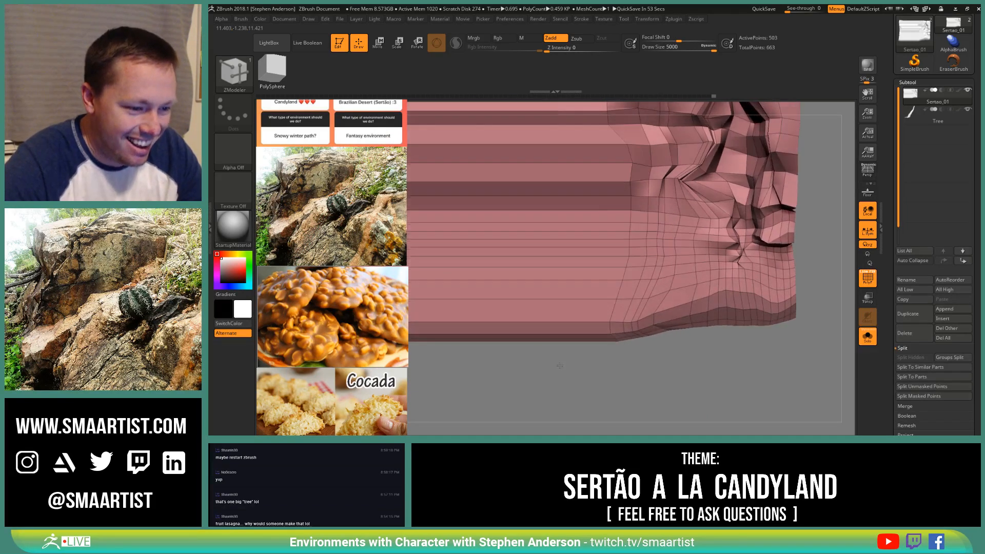
right_click_drag(561, 356, 627, 284, "ctrl")
key("w")
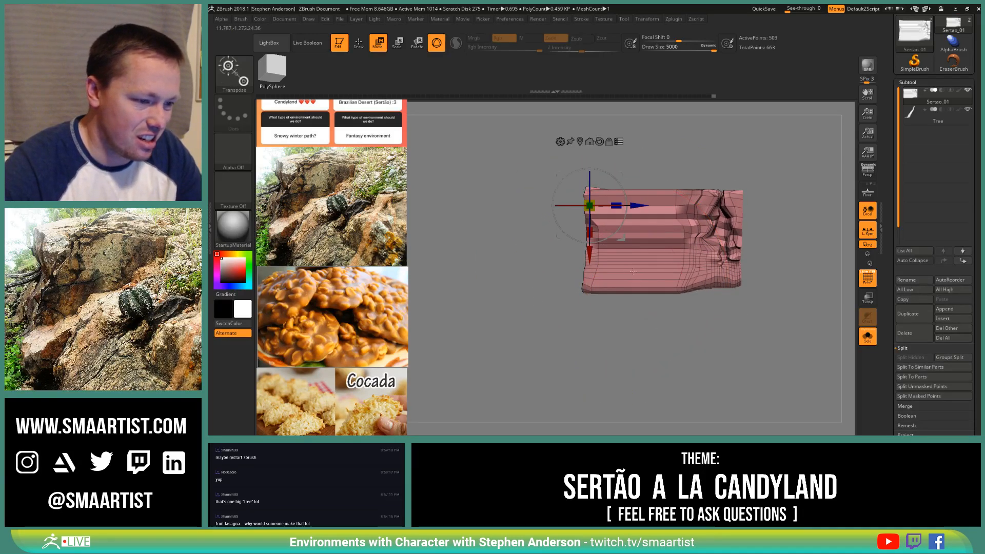
left_click(618, 325, "ctrl")
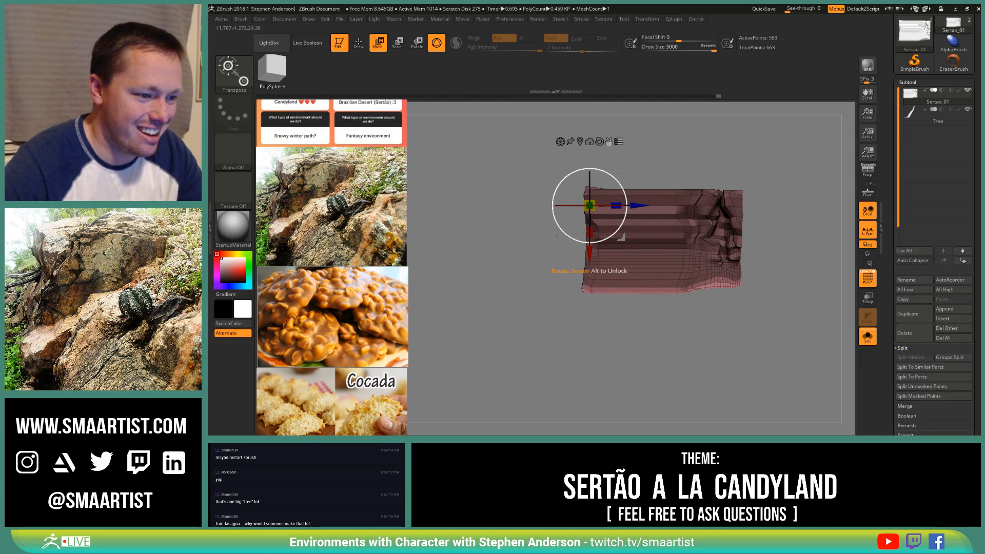
key("ctrl")
Step: Extrude the terrain's lower border away from the rocks into a deep strip, and clear the mask
left_click_drag(588, 251, 590, 358, "ctrl")
mouse_move(712, 205)
right_mouse_down("alt")
mouse_move(641, 200)
mouse_move(693, 229)
mouse_move(569, 216)
right_mouse_up("alt")
key("q")
key("ctrl")
left_click_drag(697, 214, 687, 241, "ctrl")
Step: Switch back to the ZModeler brush and mask the partial edge loops along the terrain's right border
key("b")
key("z")
key("m")
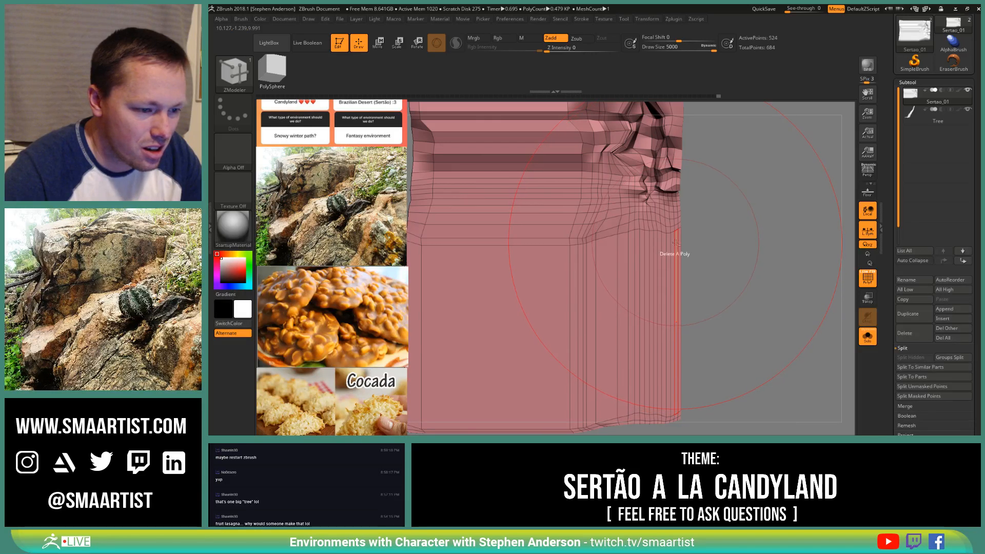
right_click_drag(675, 242, 637, 213, "alt")
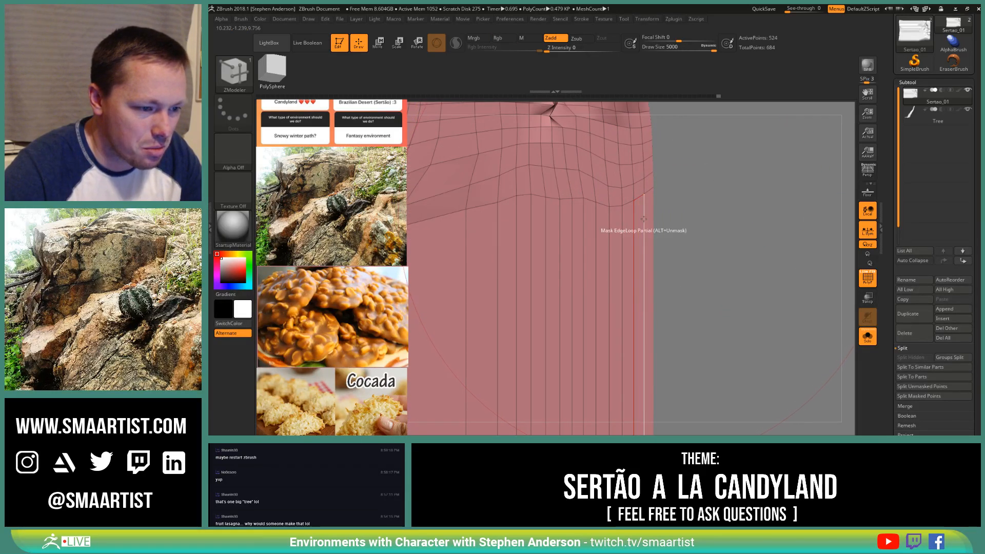
left_click(644, 218)
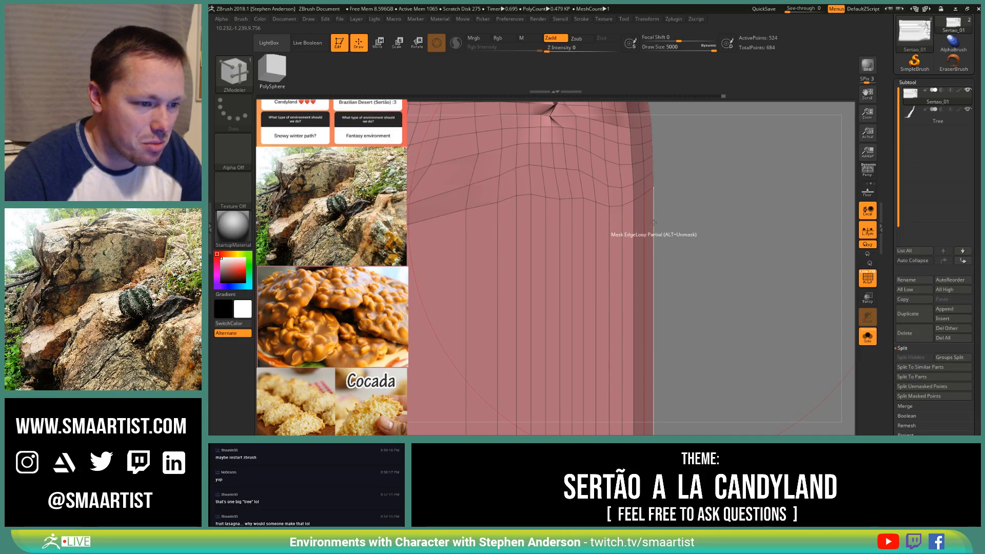
left_click(653, 223)
mouse_move(677, 264)
right_mouse_down("ctrl")
mouse_move(640, 173)
mouse_move(636, 128)
right_mouse_up("ctrl")
right_click_drag(663, 188, 656, 203, "alt")
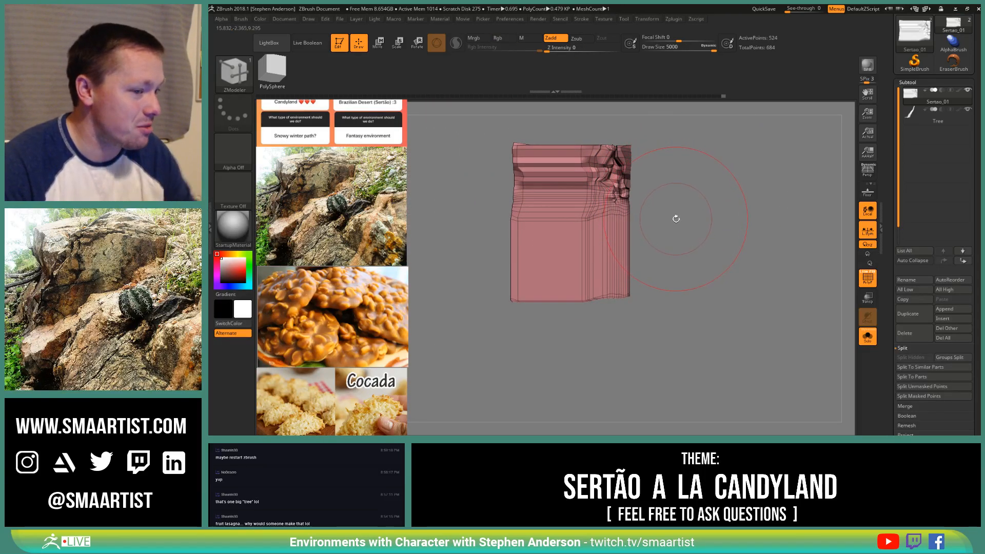
Step: Invert the mask and extrude the terrain's right border straight outward with the gizmo
key("ctrl")
key("w")
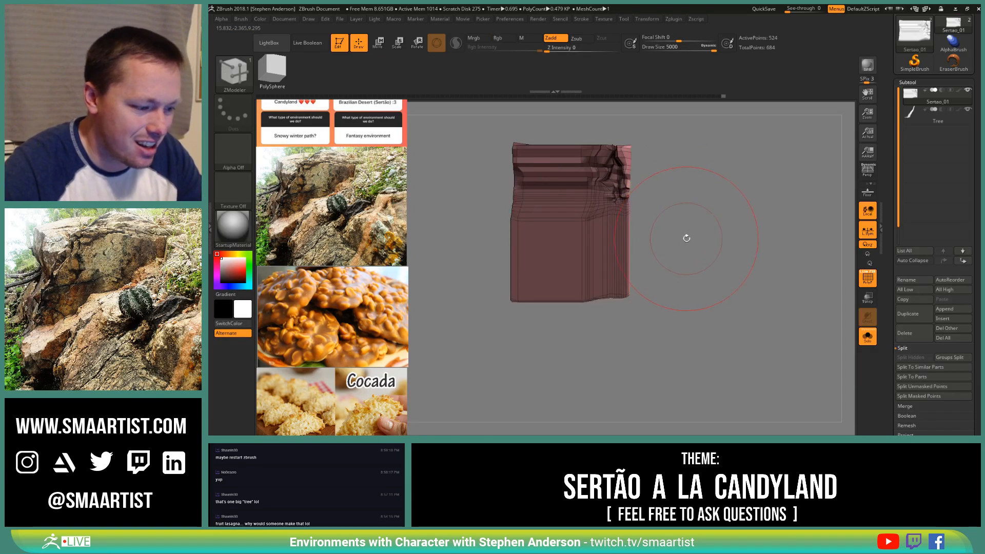
mouse_move(568, 235)
left_mouse_down("ctrl")
mouse_move(636, 246)
mouse_move(643, 236)
left_mouse_up("ctrl")
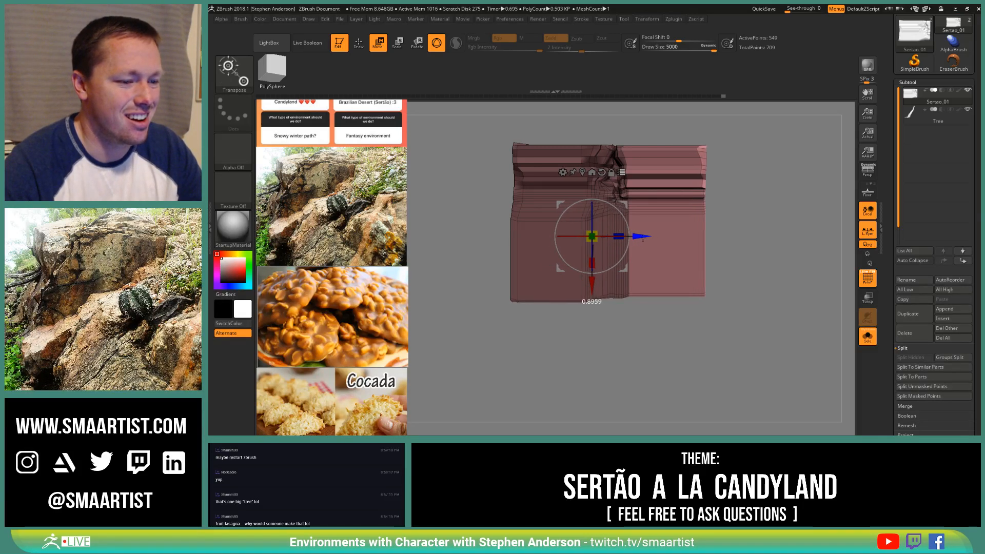
Step: Clear the mask, mask the partial edge loops along the terrain's upper border with ZModeler, and invert the mask
right_click_drag(626, 193, 690, 156, "ctrl")
right_click_drag(683, 230, 609, 379, "alt")
right_click_drag(686, 196, 600, 200, "alt")
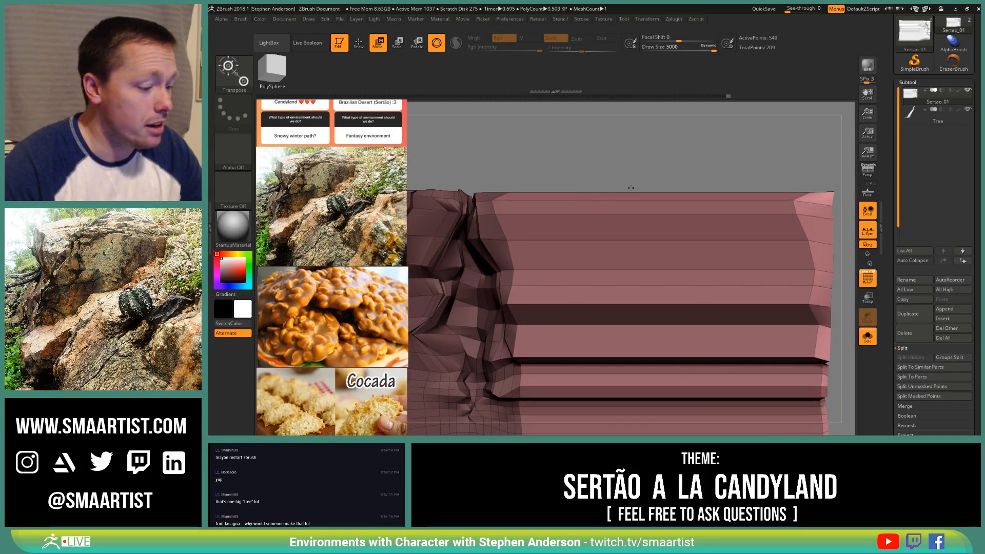
key("q")
left_click_drag(633, 153, 641, 163, "ctrl")
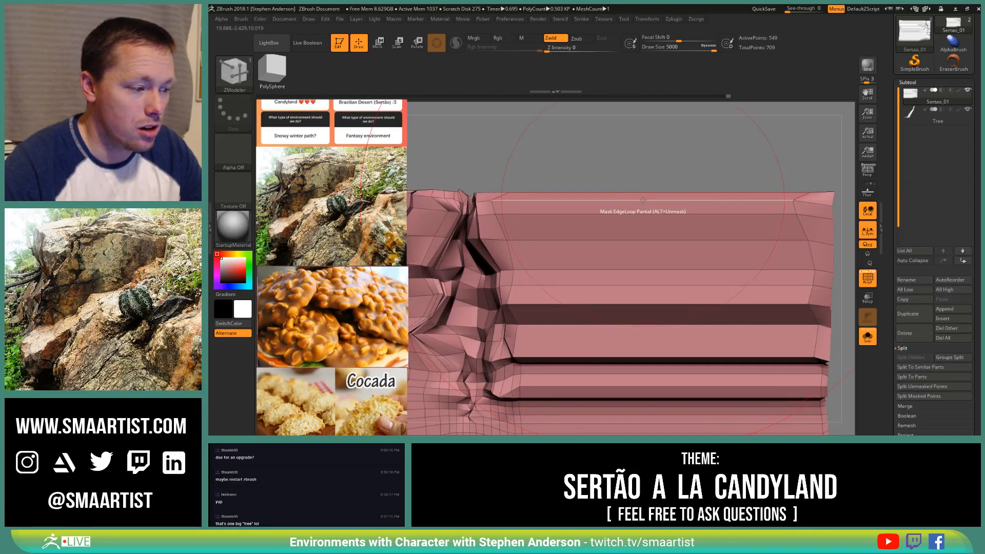
left_click(643, 200)
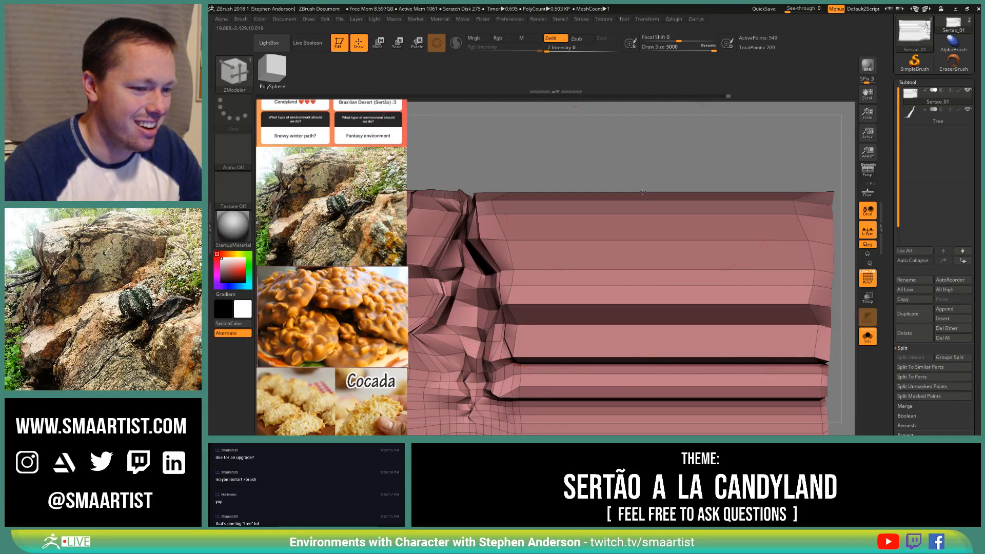
left_click(630, 154, "ctrl")
Step: Extrude the terrain's upper border away from the rocks into a deep strip, and clear the mask
right_click_drag(650, 257, 594, 168, "ctrl")
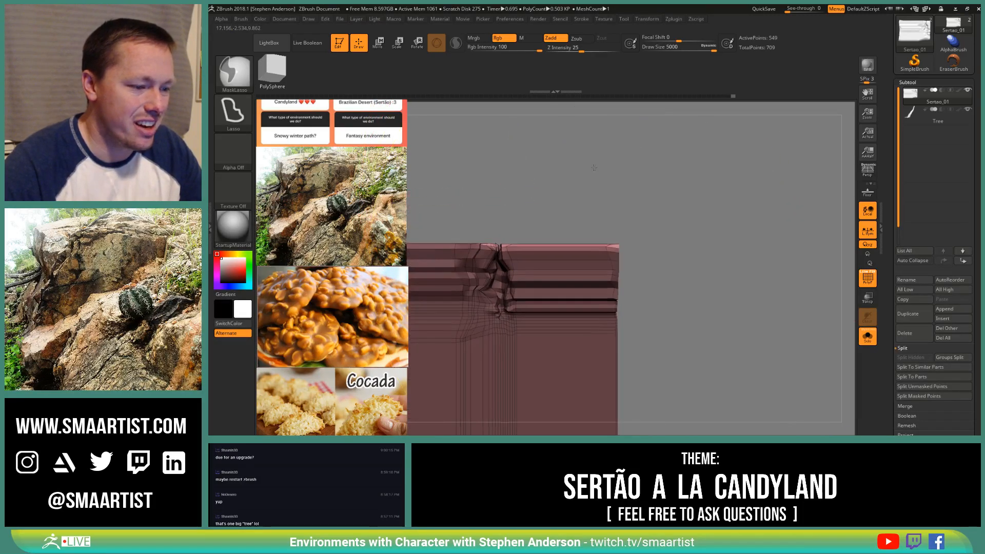
left_click_drag(590, 214, 666, 225)
key("w")
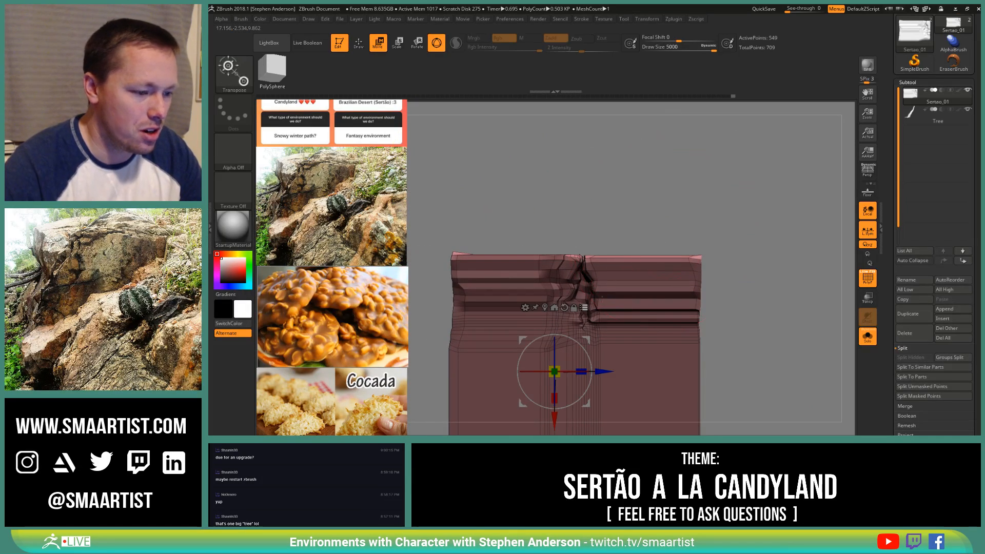
left_click_drag(552, 415, 545, 322)
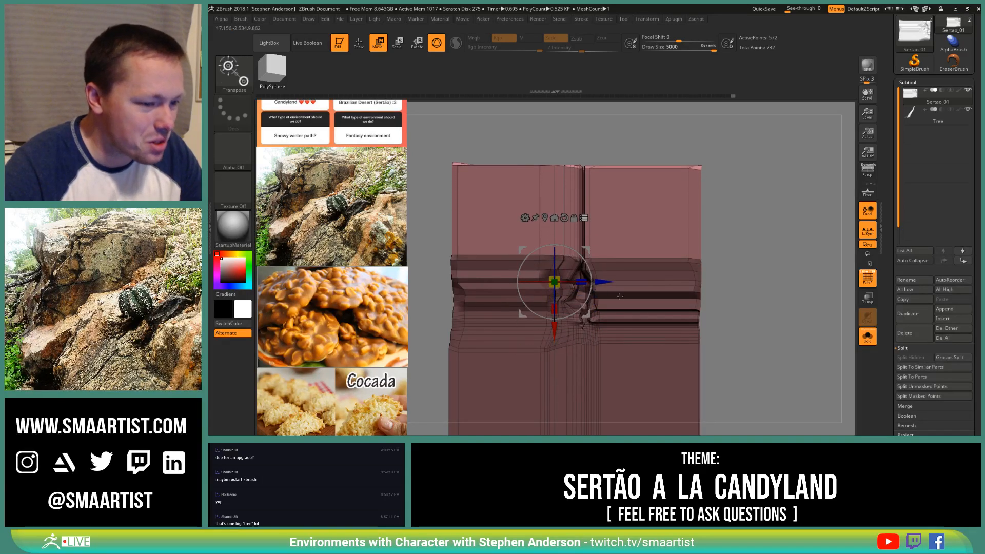
key("q")
left_click_drag(739, 256, 720, 277, "ctrl")
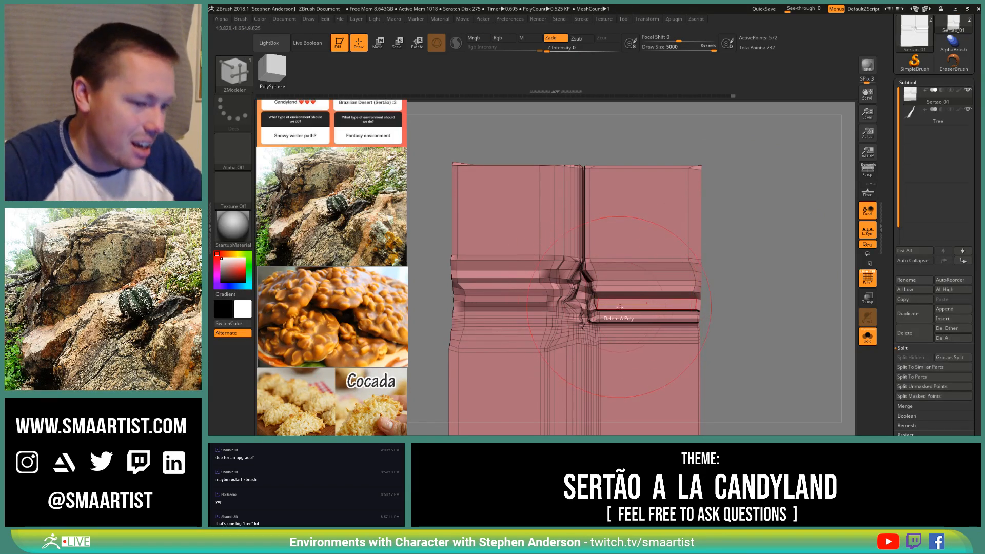
Step: Change the ZModeler edge action from partial edge loop masking to Insert EdgeLoop
left_click_drag(721, 277, 646, 257)
right_click_drag(647, 257, 636, 287, "ctrl")
mouse_move(636, 287)
right_mouse_down("alt")
mouse_move(601, 256)
mouse_move(633, 252)
mouse_move(627, 310)
mouse_move(652, 287)
right_mouse_up("alt")
key("shift+f")
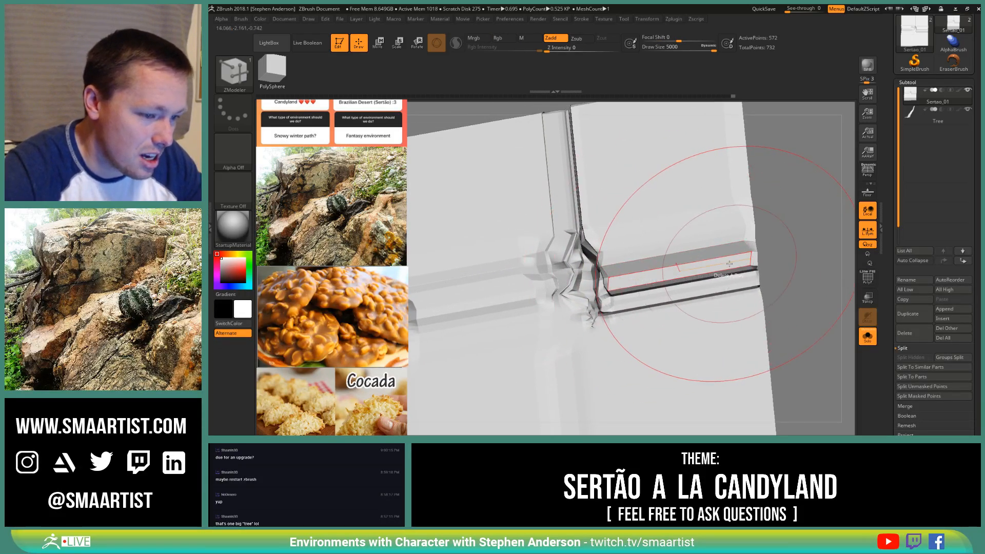
right_click_drag(737, 252, 679, 244)
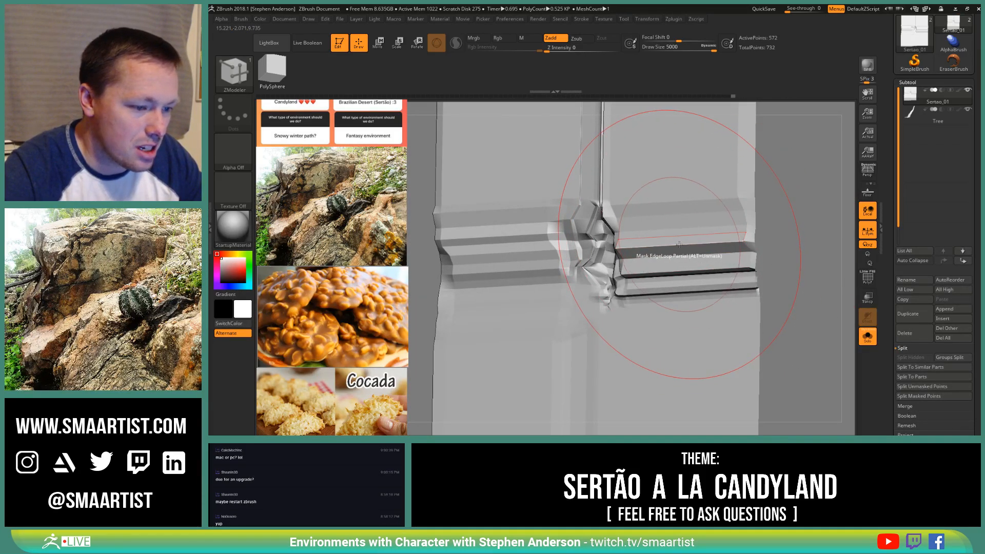
key("space")
left_click(667, 207)
left_click(634, 302)
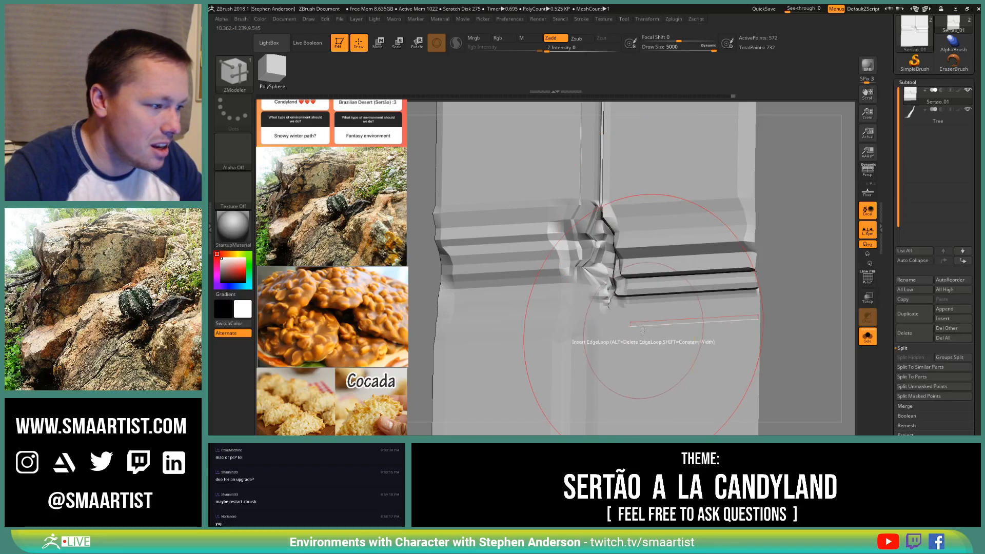
Step: Insert evenly spaced edge loops across the wide polygons on both sides of the terrain's central rocks
right_click_drag(645, 243, 646, 251)
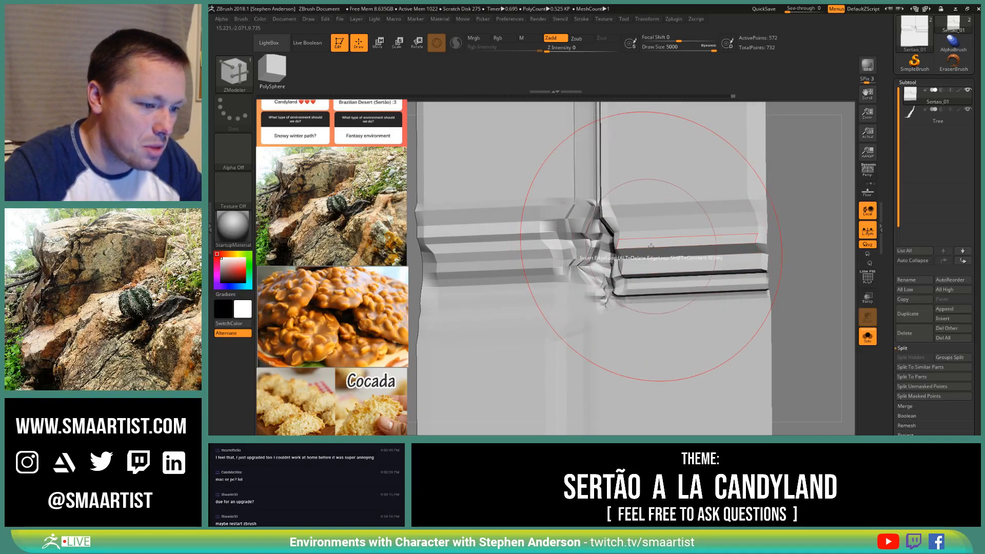
key("shift+f")
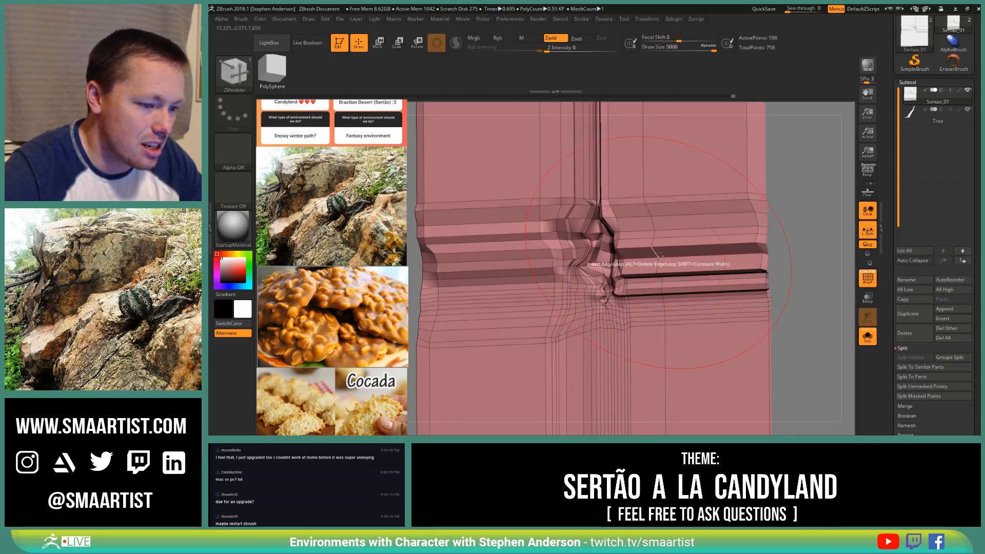
right_click_drag(651, 247, 684, 264)
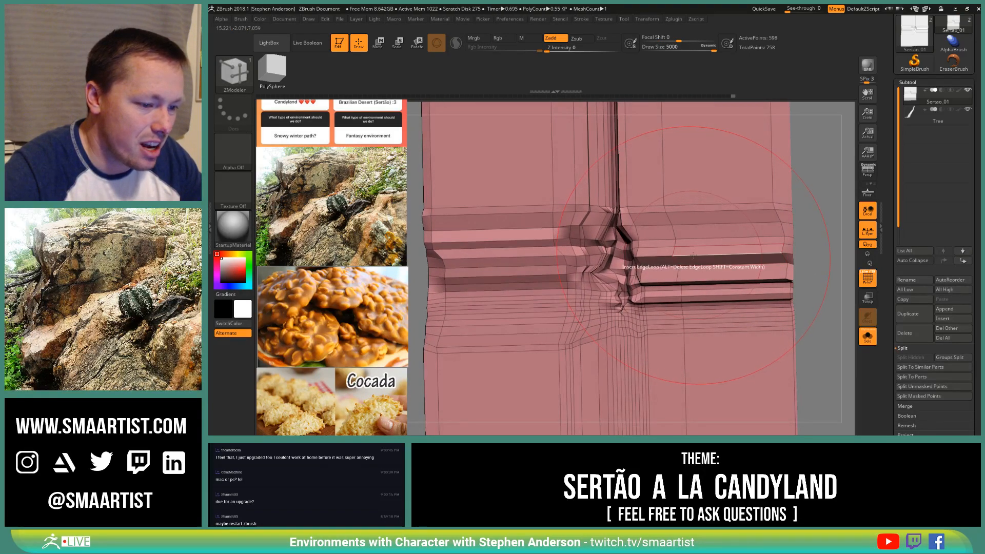
left_click(693, 255)
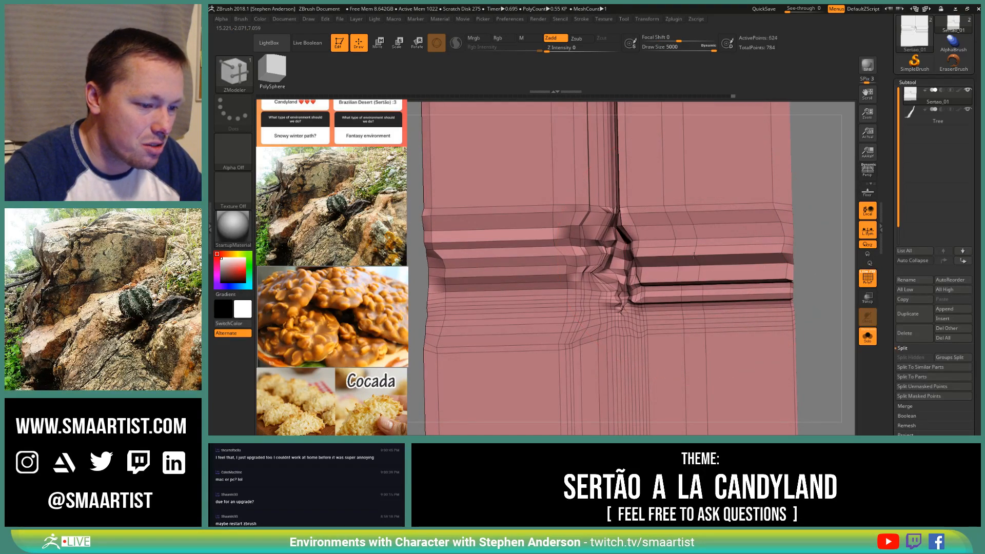
left_click(718, 203)
right_click_drag(718, 204, 657, 229, "ctrl")
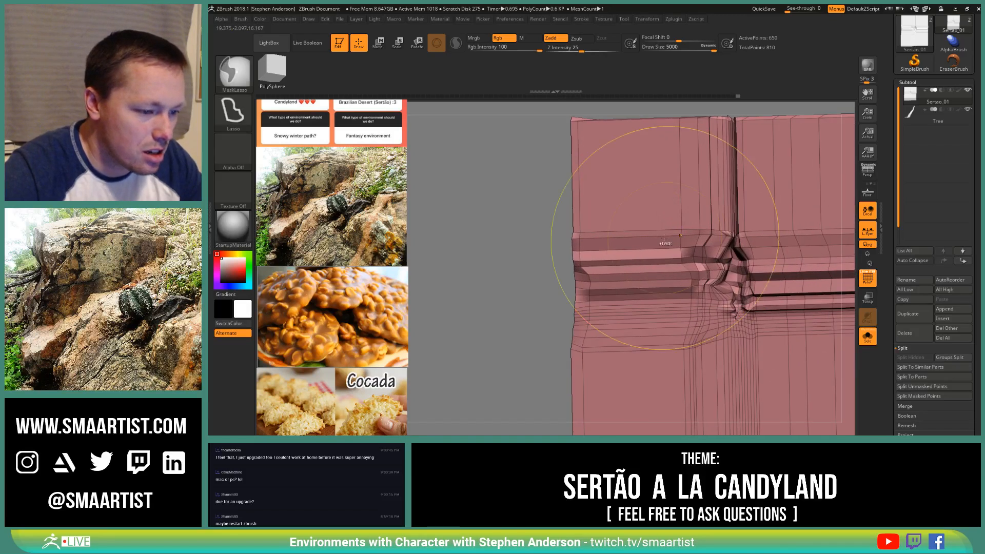
left_click(624, 237)
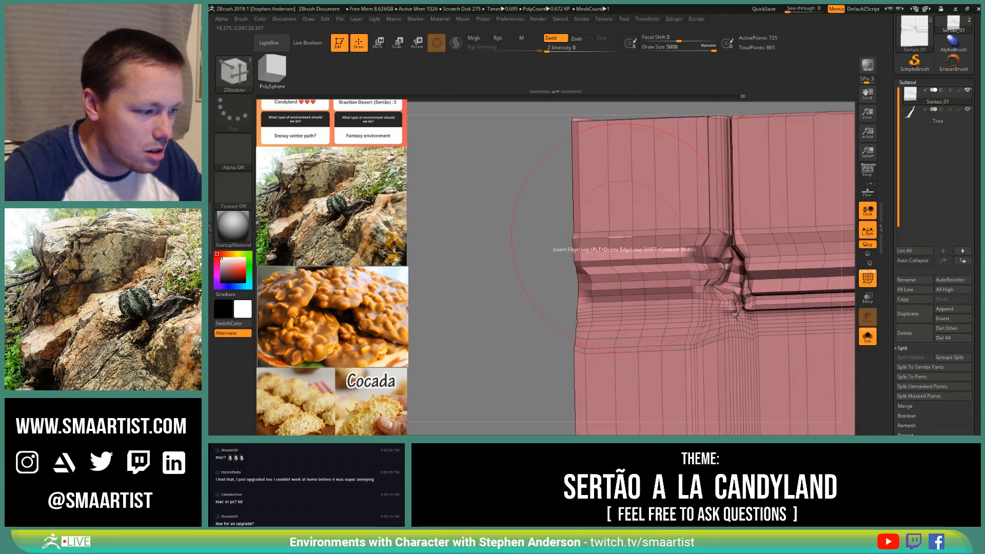
Step: Switch to the Move brush and reduce its draw size to 1685 for shaping the left rock ledges
key("b")
key("m")
key("v")
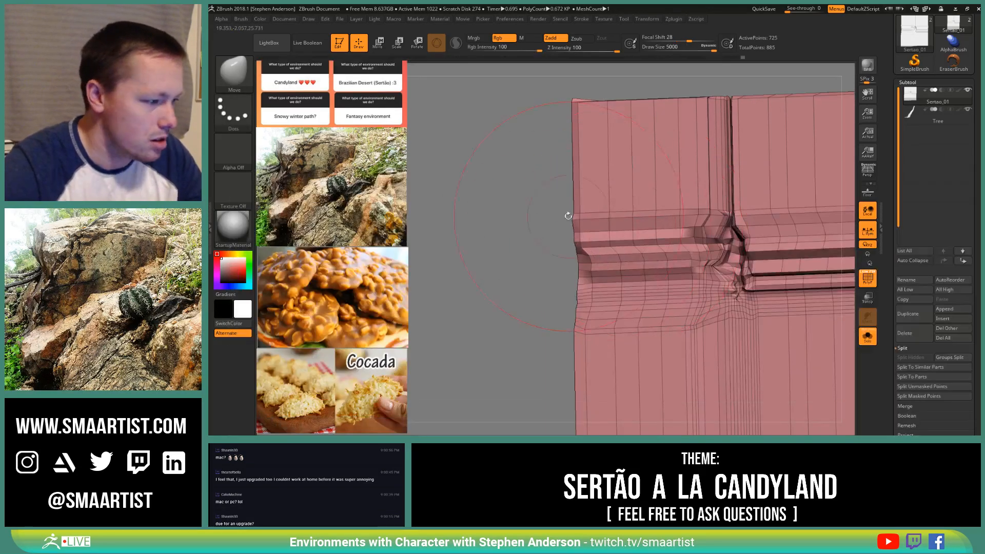
left_click_drag(586, 225, 570, 225)
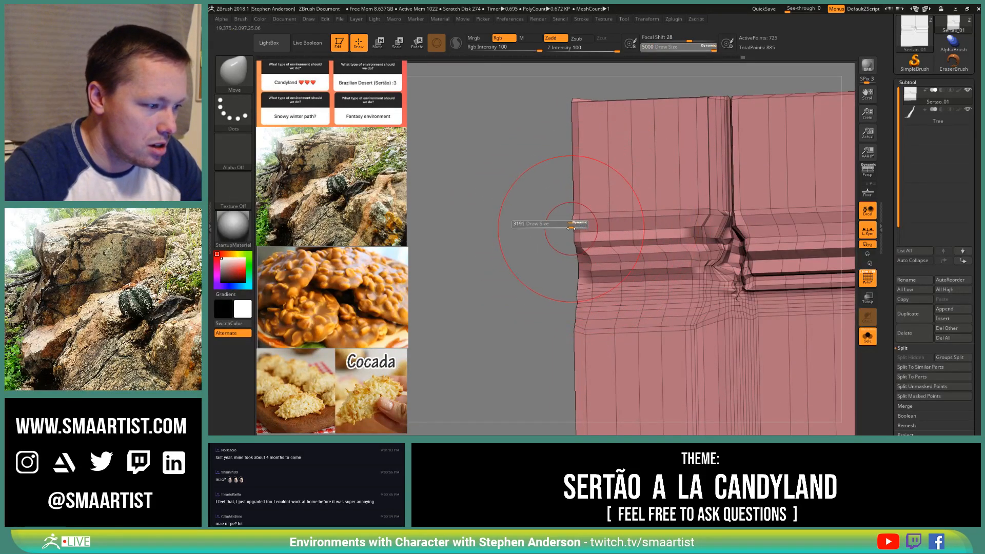
right_click_drag(571, 224, 592, 266, "shift")
mouse_move(587, 253)
left_mouse_down()
mouse_move(624, 283)
mouse_move(633, 255)
mouse_move(619, 255)
left_mouse_up()
key("s")
Step: Pull the rock ledges beside the central crevice upward and outward into a larger rounded mound
mouse_move(574, 226)
right_mouse_down()
mouse_move(637, 279)
mouse_move(625, 282)
mouse_move(665, 258)
right_mouse_up()
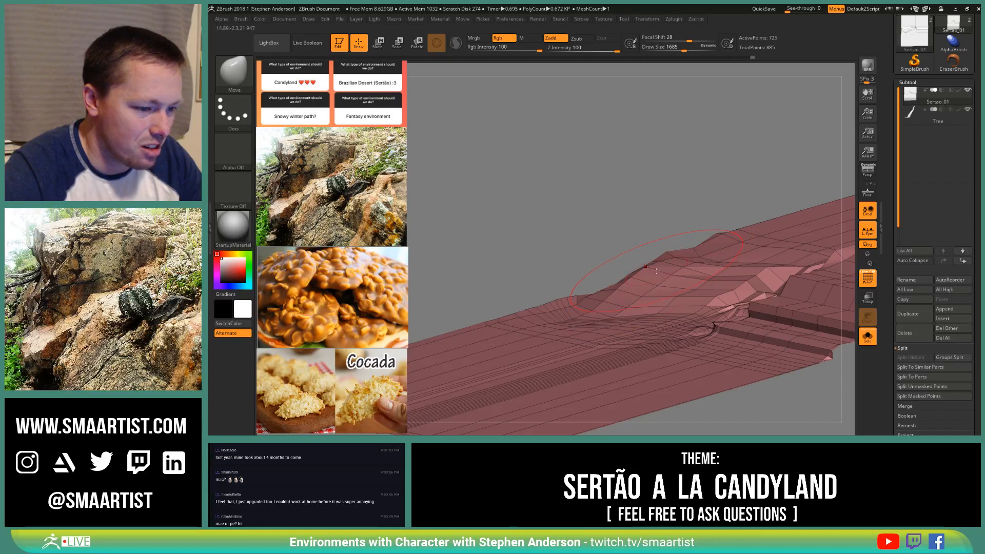
right_click_drag(631, 206, 624, 229)
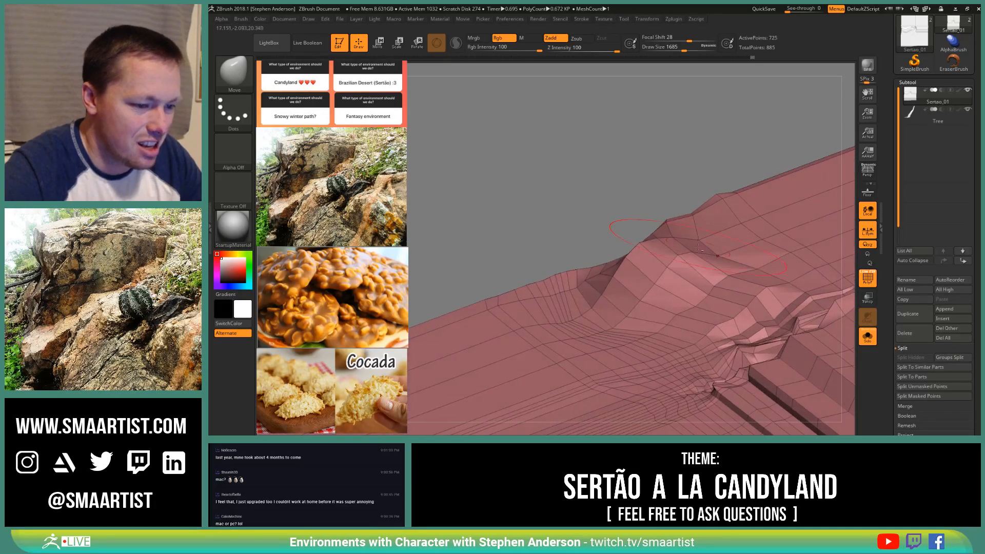
left_click_drag(720, 231, 744, 217)
mouse_move(745, 217)
right_mouse_down()
mouse_move(704, 220)
mouse_move(722, 190)
mouse_move(692, 205)
right_mouse_up()
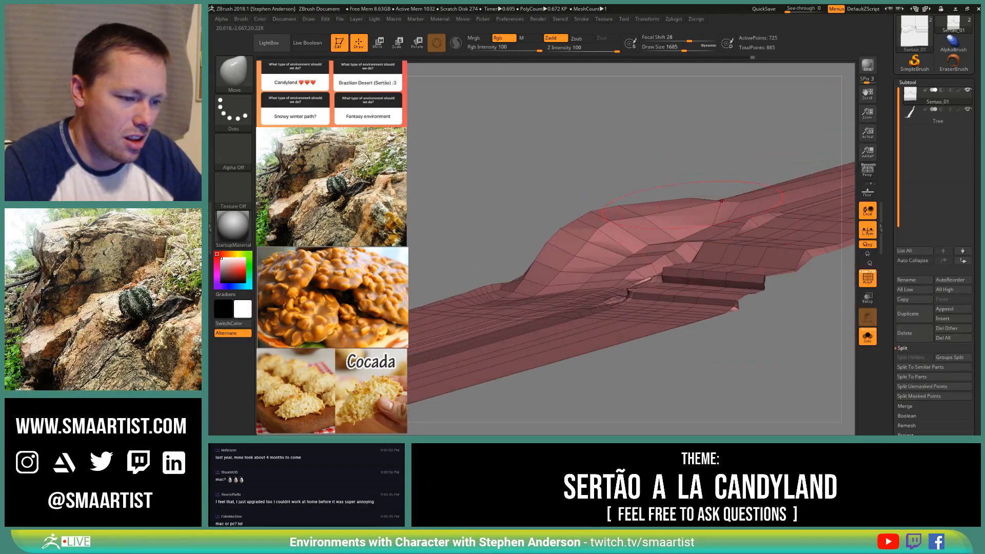
mouse_move(636, 218)
right_mouse_down("ctrl")
mouse_move(600, 249)
mouse_move(593, 236)
right_mouse_up("ctrl")
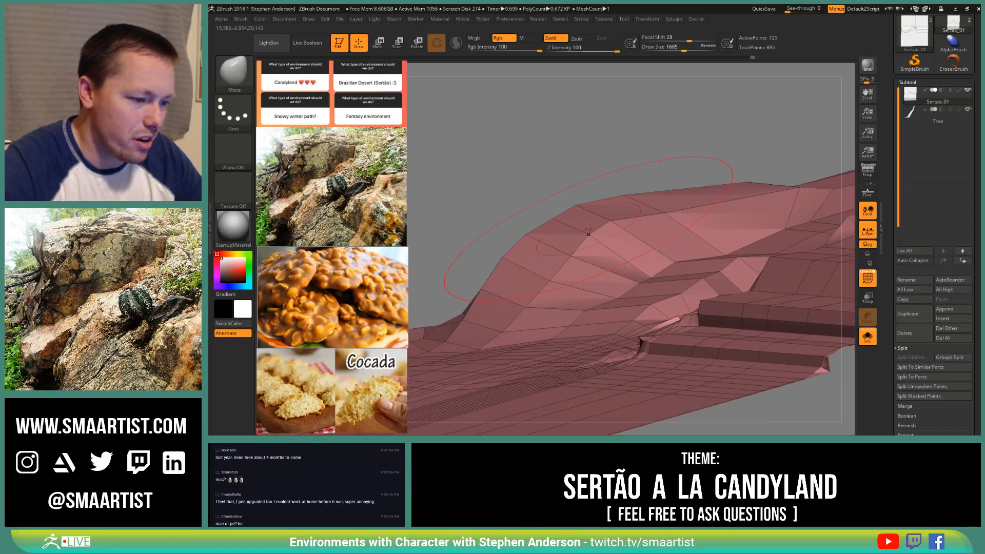
Step: Reduce the draw size to 239 and pull the mound's vertices into distinct stepped rock ledges
key("s")
left_click(584, 231)
left_click_drag(584, 231, 580, 235)
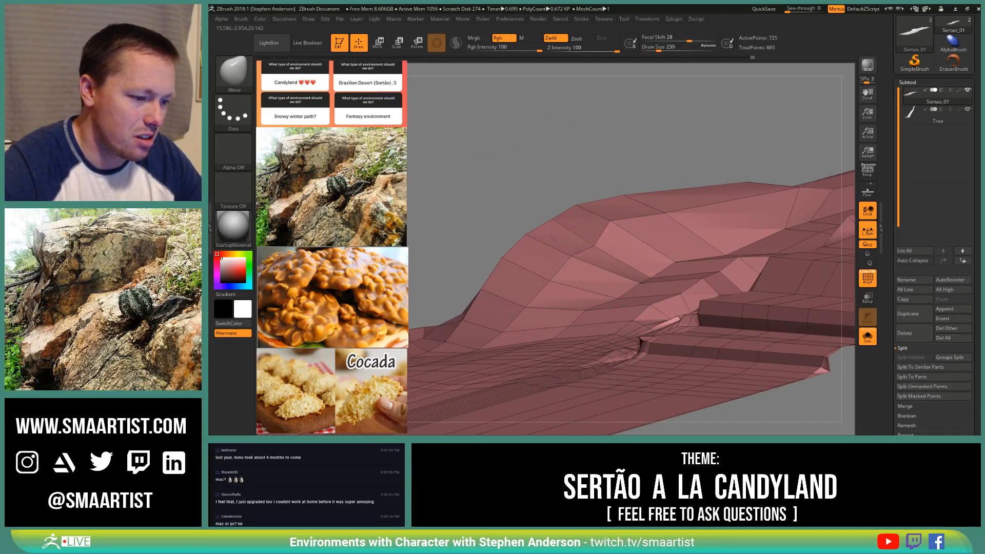
mouse_move(552, 220)
right_mouse_down("ctrl")
mouse_move(534, 246)
mouse_move(473, 252)
right_mouse_up("ctrl")
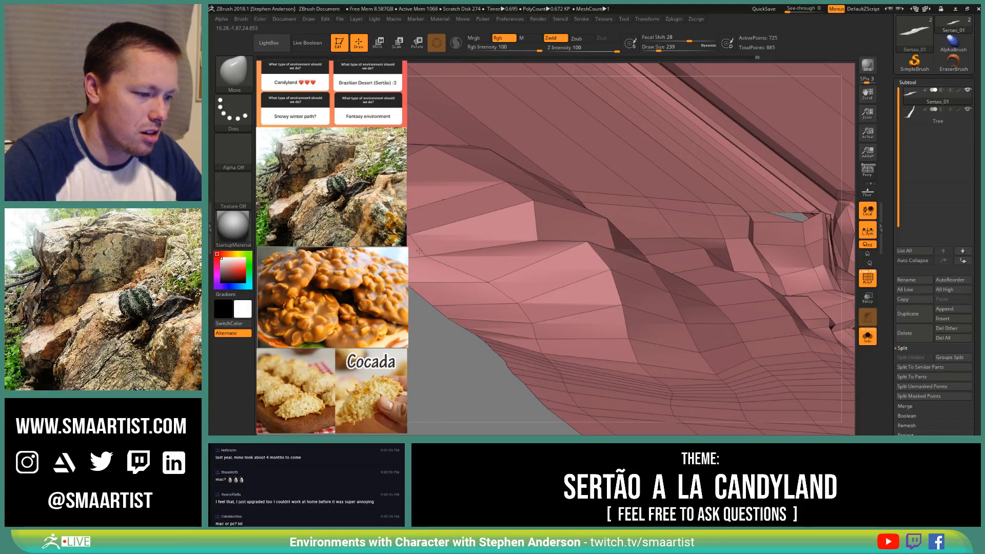
Step: Set the draw size to 381 and tuck the base of the lower rock inward to form a crevice above the ground
mouse_move(600, 254)
right_mouse_down()
mouse_move(639, 237)
mouse_move(676, 254)
mouse_move(608, 235)
mouse_move(656, 282)
mouse_move(625, 320)
right_mouse_up()
key("s")
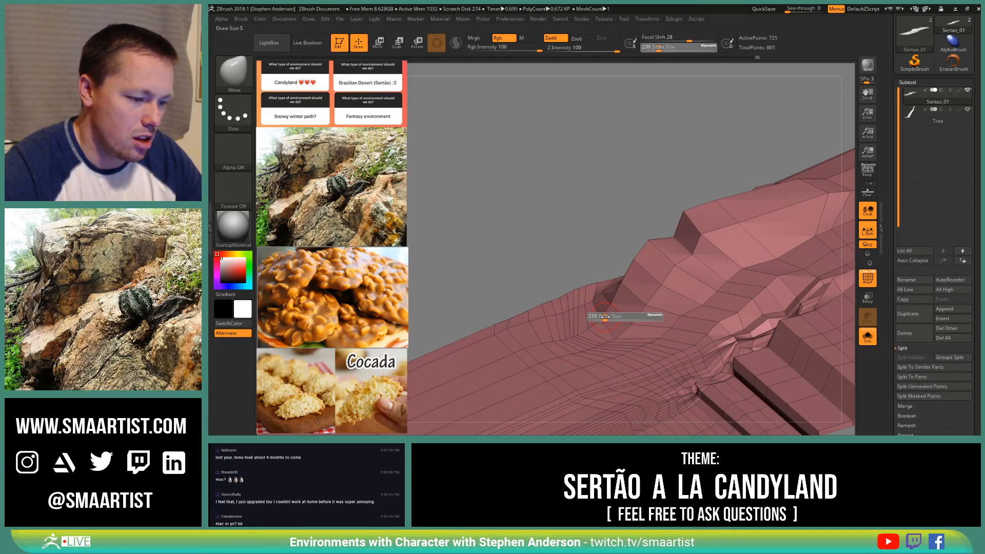
left_click(608, 318)
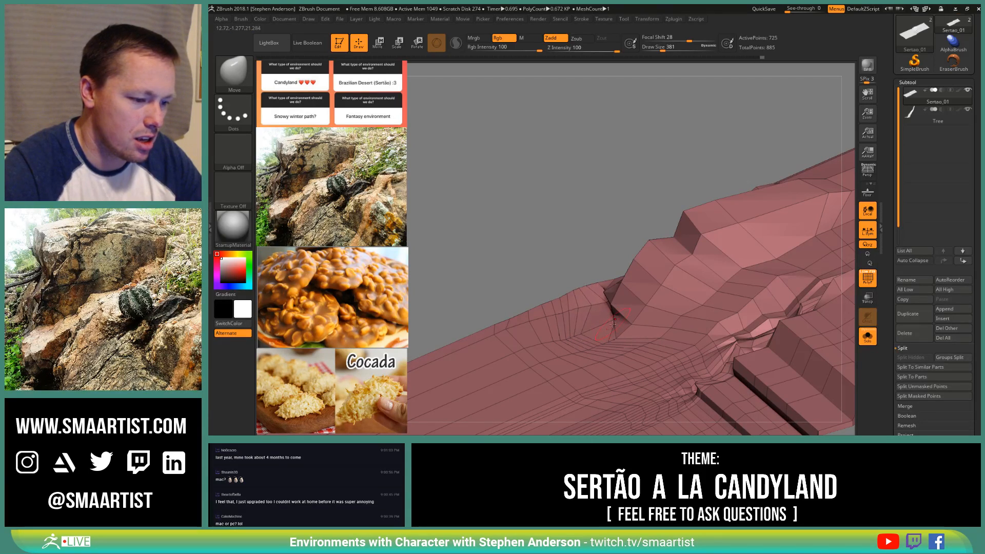
left_click_drag(615, 337, 635, 332)
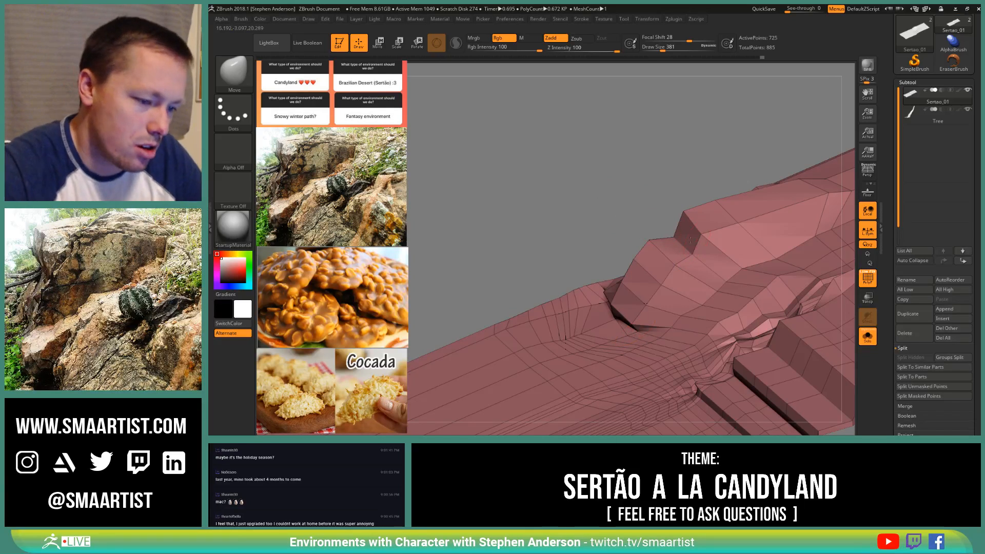
Step: With a draw size of 742, pull the upper rock's front edge out into an overhanging ledge, and save the file
right_click_drag(690, 240, 717, 251)
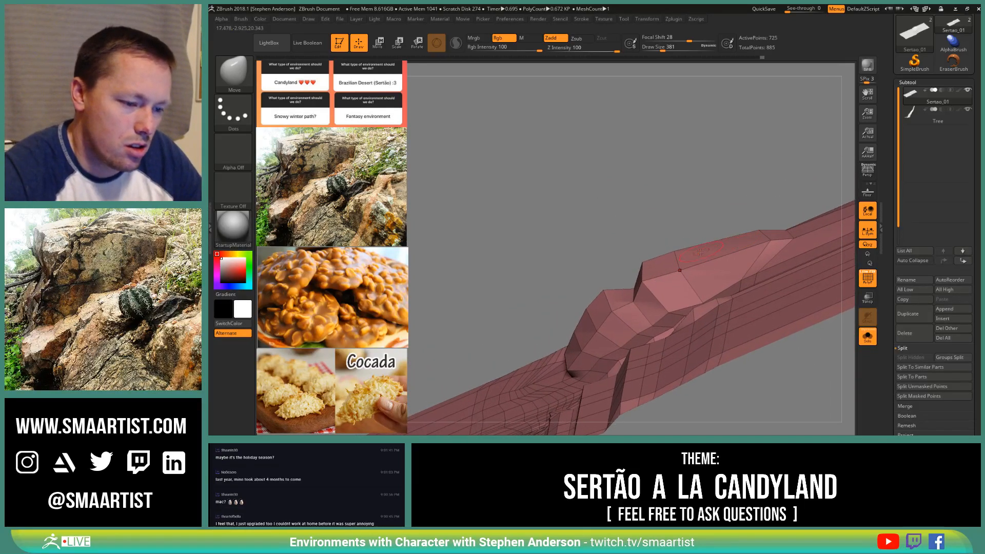
key("s")
mouse_move(691, 259)
left_mouse_down()
mouse_move(624, 258)
mouse_move(677, 241)
left_mouse_up()
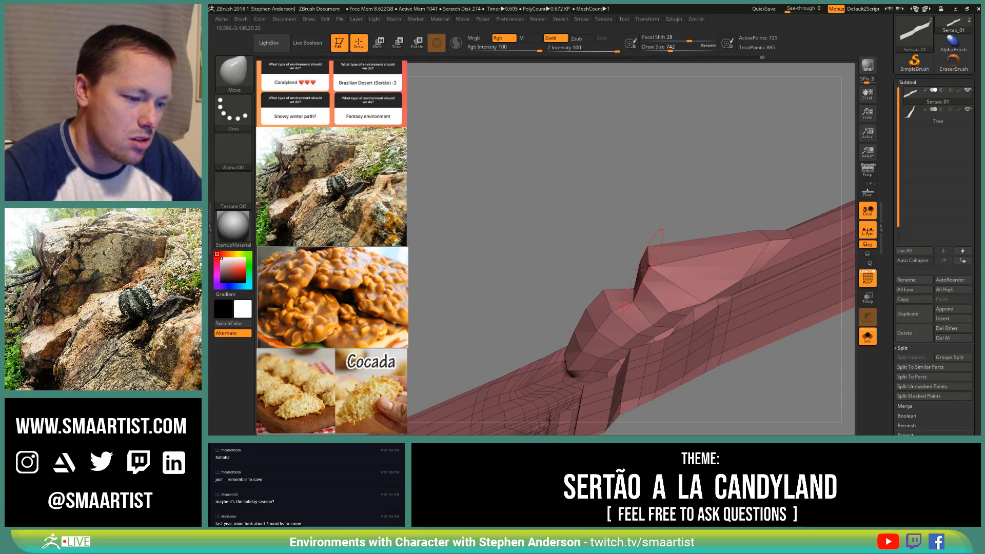
left_click_drag(642, 276, 602, 277)
mouse_move(643, 236)
left_mouse_down()
mouse_move(632, 307)
mouse_move(615, 267)
left_mouse_up()
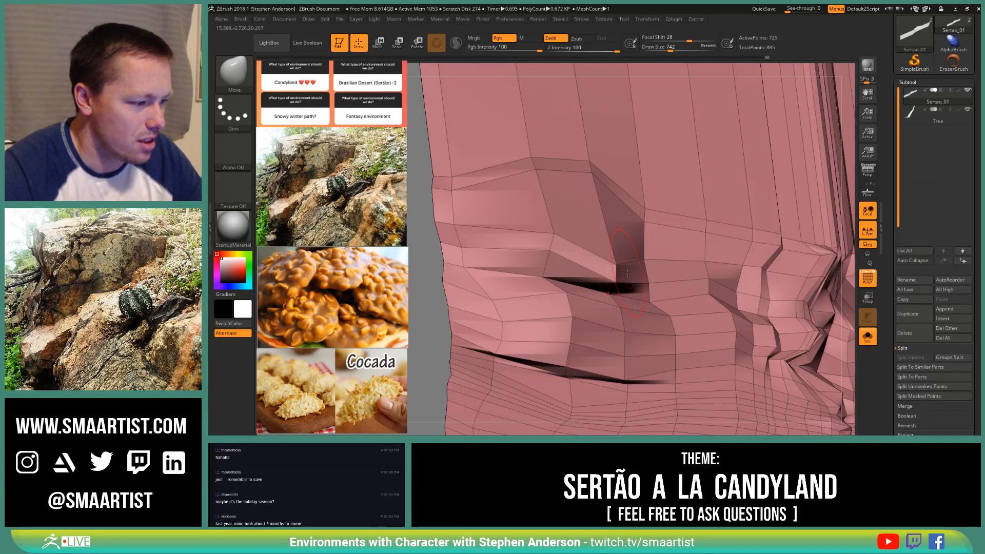
key("ctrl")
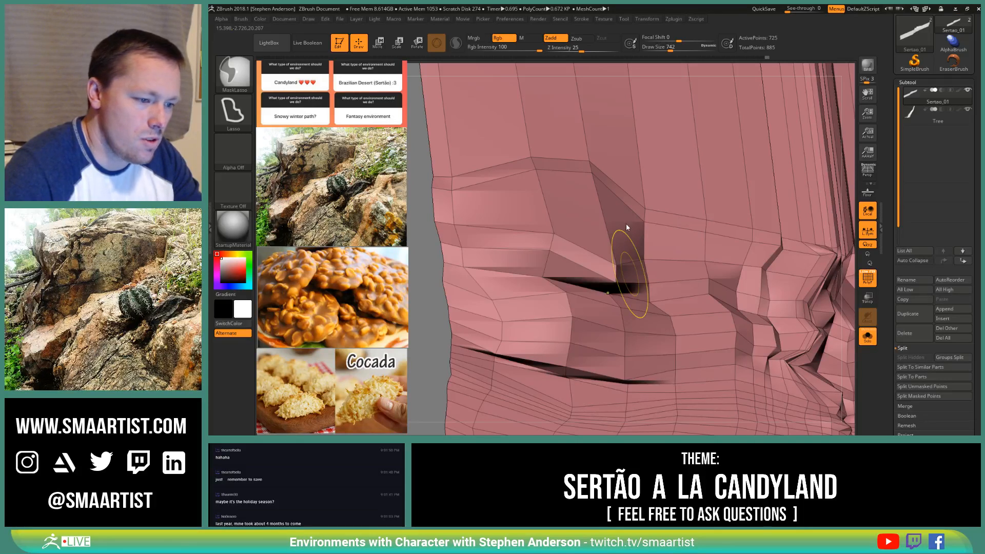
key("ctrl+s")
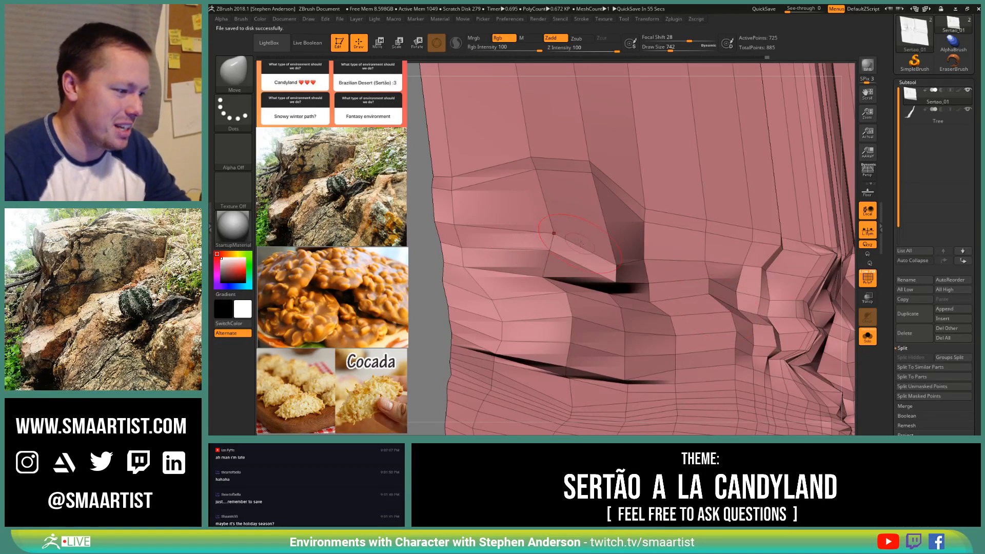
Step: Reduce the draw size to 292 and then 203, and extend the central crevice's cracks farther into the ground
right_click_drag(613, 261, 633, 277, "alt")
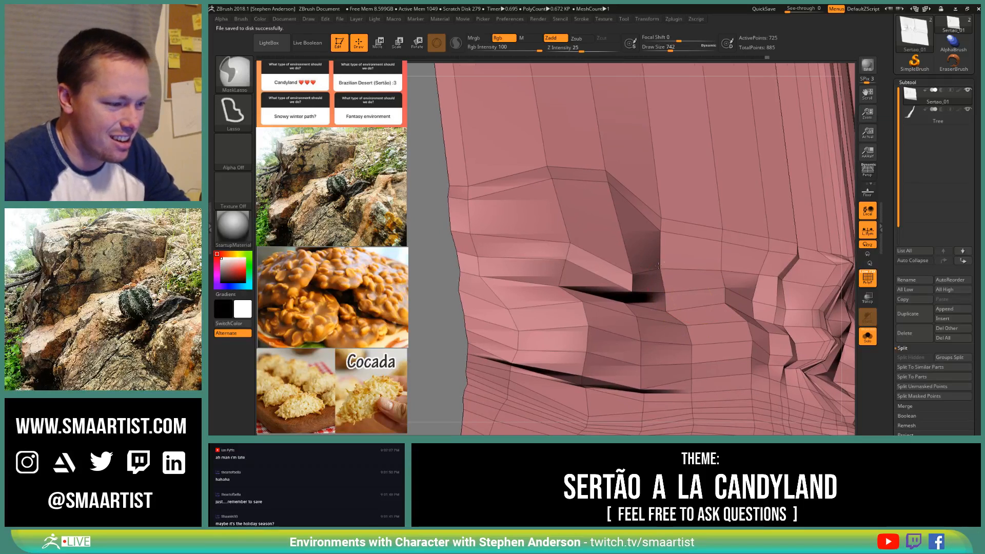
mouse_move(694, 298)
right_mouse_down("ctrl")
mouse_move(590, 215)
mouse_move(643, 303)
mouse_move(675, 270)
mouse_move(651, 285)
mouse_move(670, 340)
mouse_move(660, 308)
right_mouse_up("ctrl")
key("shift+f")
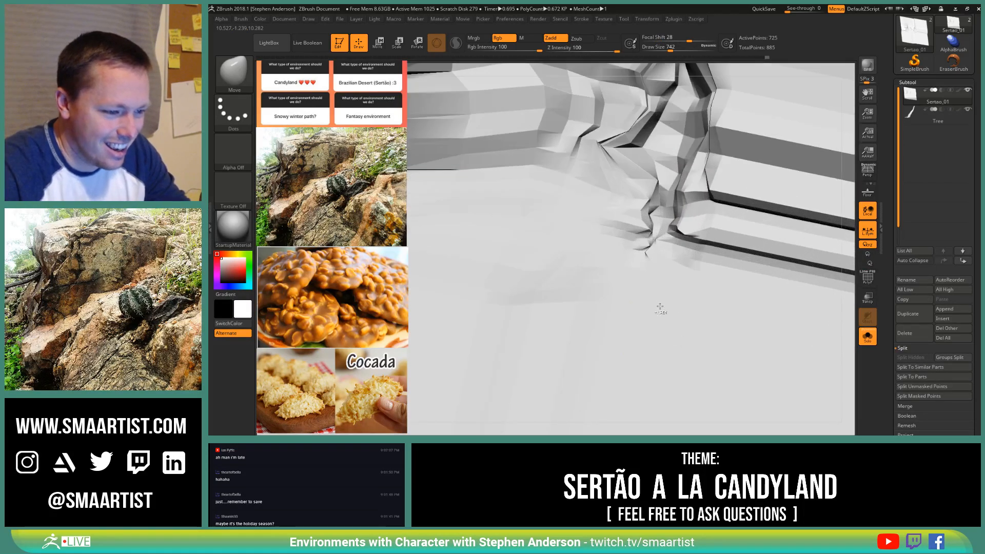
key("shift+f")
key("s")
left_click_drag(649, 268, 638, 268)
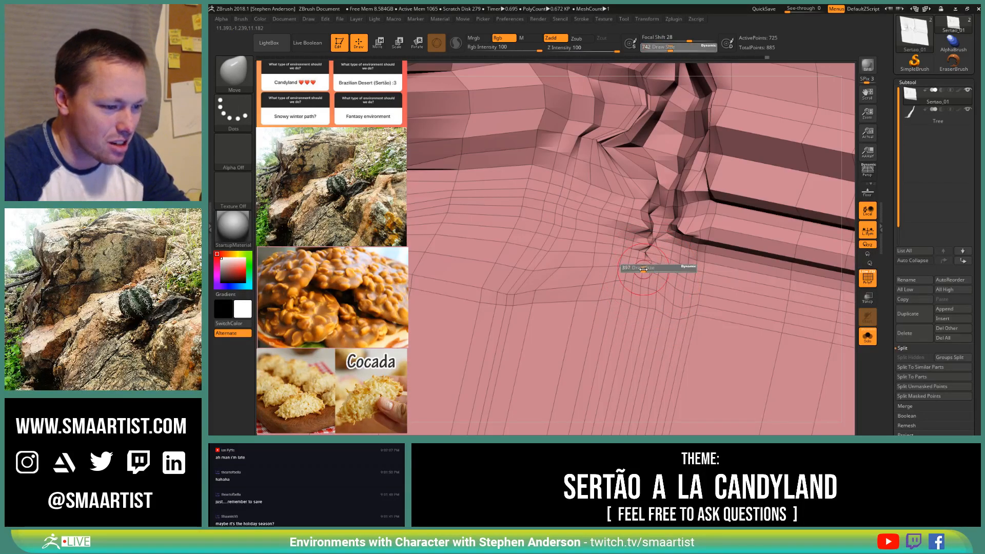
mouse_move(640, 242)
right_mouse_down()
mouse_move(684, 297)
mouse_move(650, 271)
right_mouse_up()
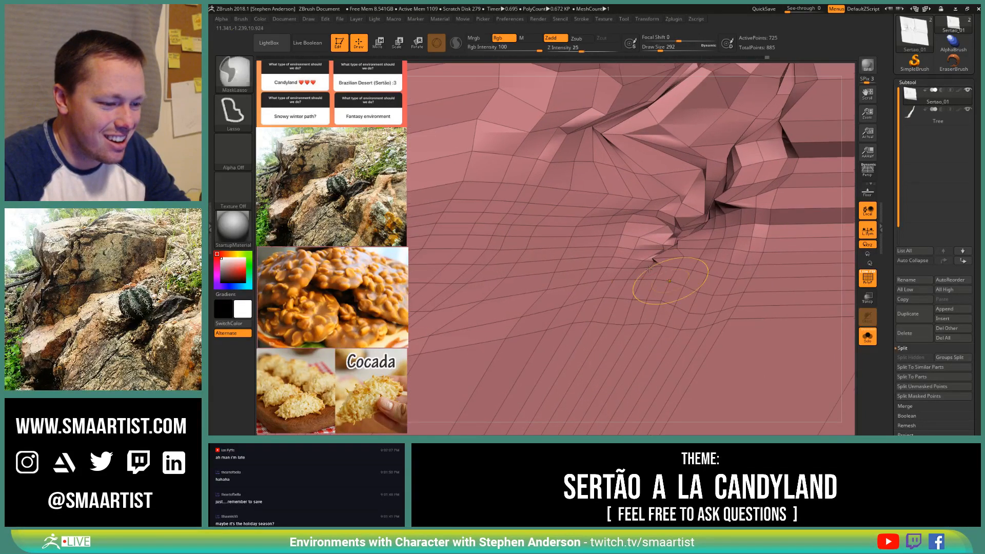
key("s")
left_click(646, 269)
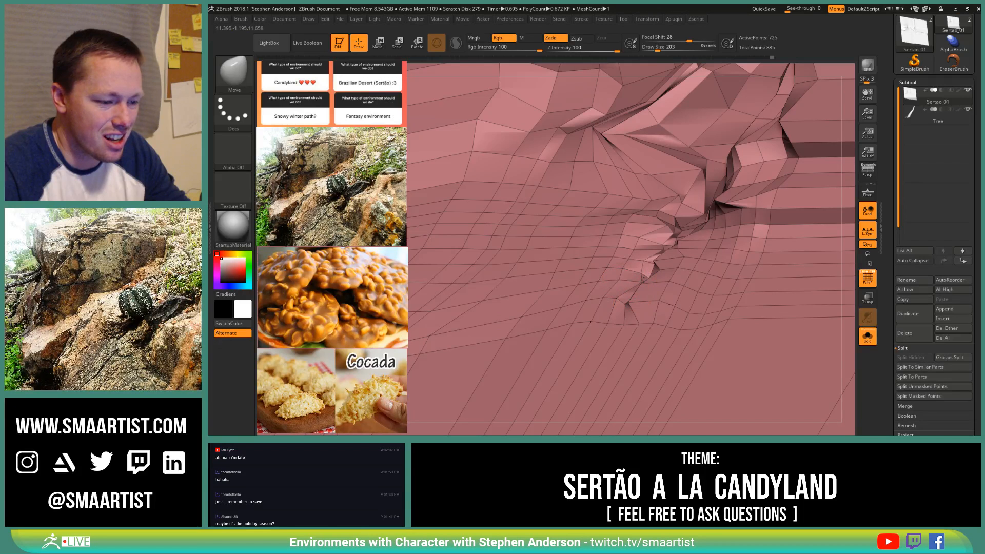
Step: With a draw size of 742, pull the surface above the overhanging ledge into a bulkier, angular rock shoulder
mouse_move(646, 283)
right_mouse_down()
mouse_move(672, 297)
mouse_move(671, 238)
mouse_move(650, 233)
mouse_move(647, 277)
mouse_move(648, 200)
right_mouse_up()
key("shift+f")
key("s")
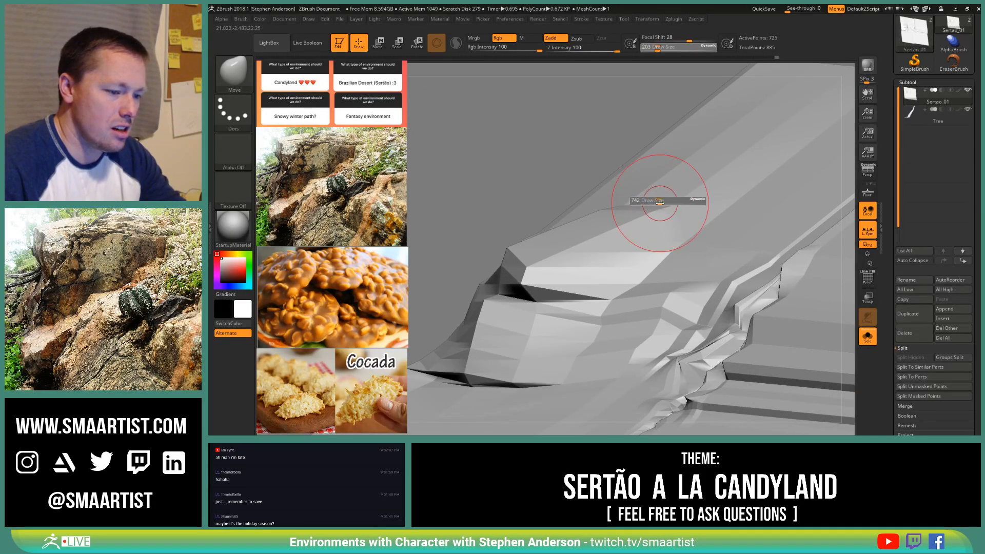
mouse_move(659, 203)
left_mouse_down()
mouse_move(676, 205)
mouse_move(622, 205)
left_mouse_up()
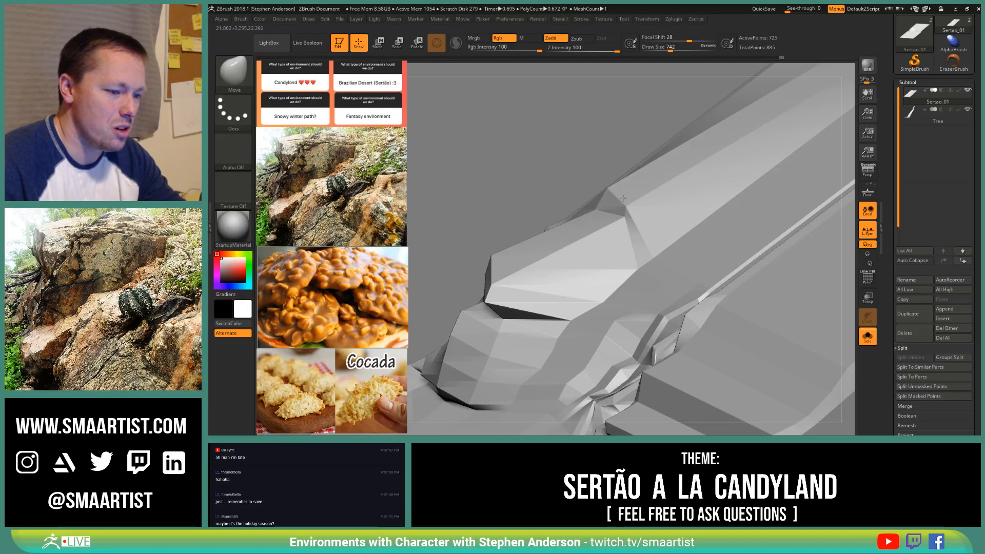
mouse_move(623, 198)
right_mouse_down("ctrl")
mouse_move(618, 170)
mouse_move(649, 210)
mouse_move(622, 236)
mouse_move(646, 307)
mouse_move(643, 284)
mouse_move(647, 302)
mouse_move(664, 305)
right_mouse_up("ctrl")
key("shift+f")
Step: Step the draw size down through 465, 350 and 252 while shaping jagged rock facets beside the central crevice
mouse_move(664, 305)
right_mouse_down("ctrl")
mouse_move(669, 313)
mouse_move(654, 281)
mouse_move(671, 314)
mouse_move(689, 303)
mouse_move(677, 308)
mouse_move(639, 216)
right_mouse_up("ctrl")
key("shift+f")
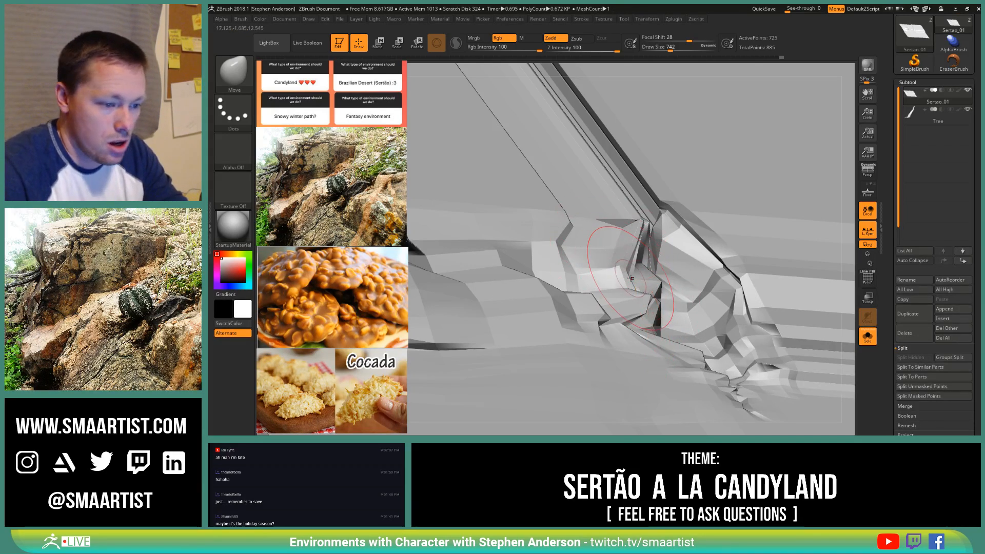
right_click_drag(631, 279, 646, 353)
right_click_drag(645, 299, 656, 304)
key("s")
left_click(658, 305)
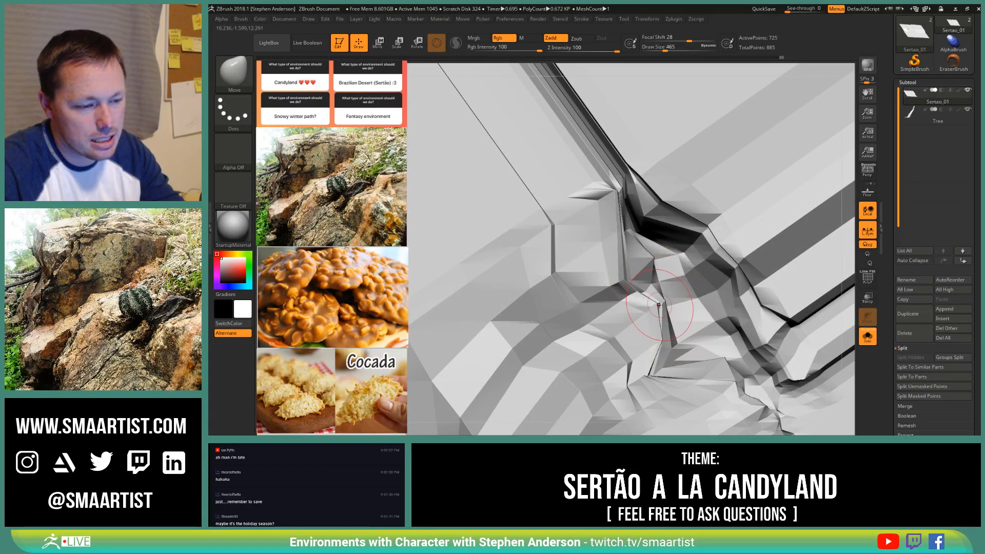
mouse_move(655, 325)
right_mouse_down()
mouse_move(667, 331)
mouse_move(656, 345)
right_mouse_up()
key("s")
left_click(656, 344)
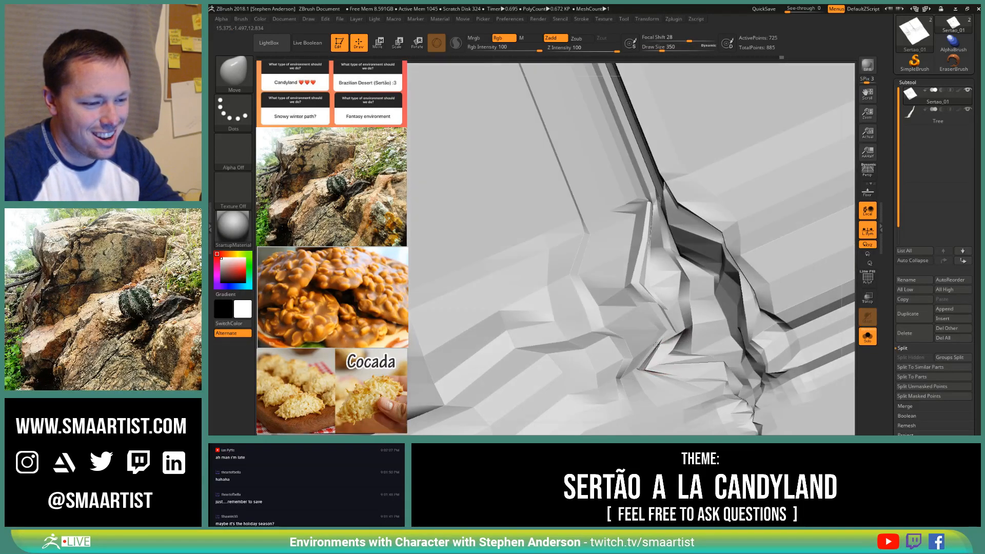
key("s")
left_click(659, 348)
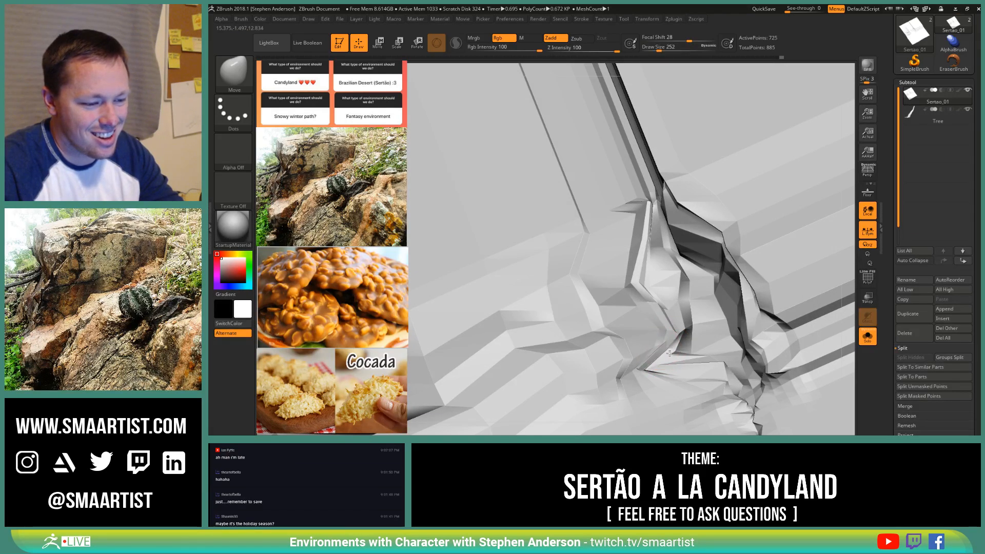
Step: Set the draw size to 537 and spread the bunched edge loops along the terrain's back edge toward the overhanging rock
mouse_move(669, 353)
right_mouse_down()
mouse_move(676, 336)
mouse_move(663, 307)
mouse_move(647, 313)
mouse_move(635, 279)
mouse_move(650, 316)
mouse_move(581, 272)
mouse_move(625, 259)
mouse_move(639, 233)
mouse_move(631, 173)
mouse_move(642, 230)
right_mouse_up()
key("shift+f")
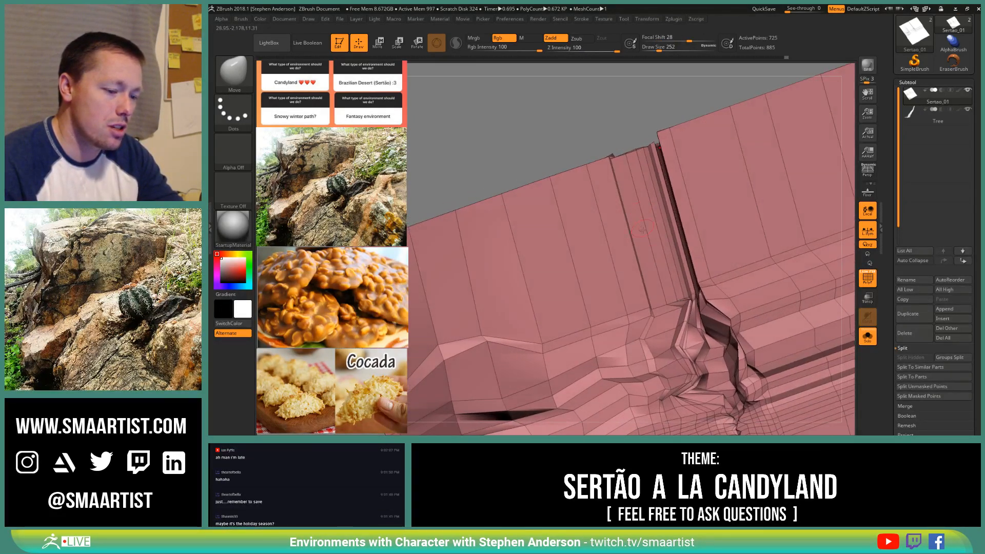
key("s")
left_click_drag(661, 305, 668, 305)
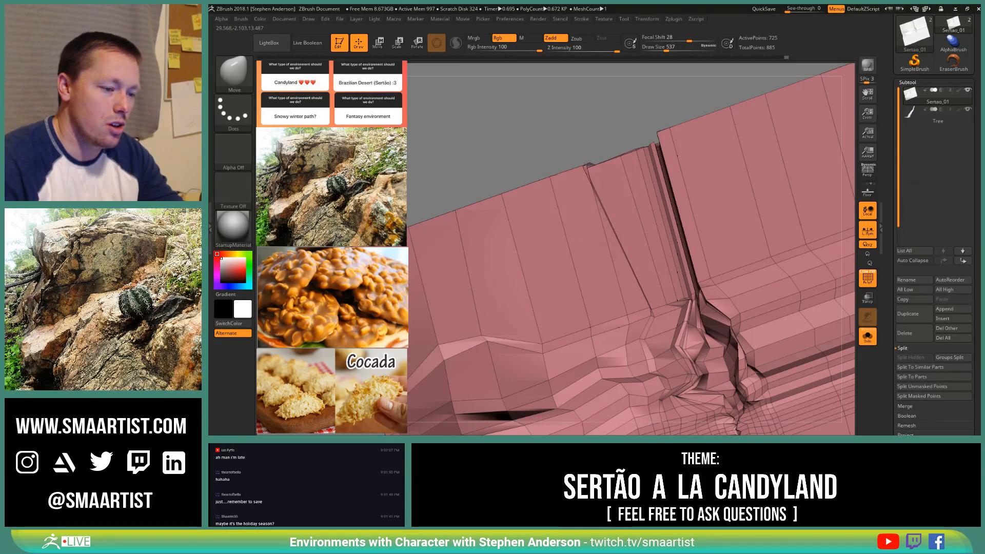
key("s")
mouse_move(590, 166)
left_mouse_down()
mouse_move(615, 166)
mouse_move(507, 192)
left_mouse_up()
Step: With draw sizes of 905 and 556, fan the remaining back-edge loops out toward the stepped ledges across the crevice
key("s")
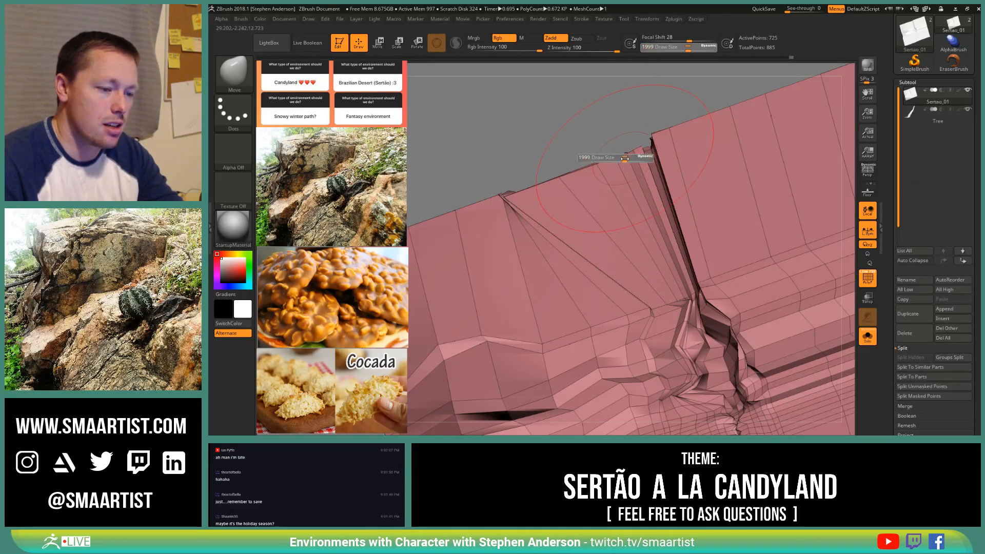
left_click_drag(607, 169, 588, 167)
left_click_drag(657, 136, 777, 94)
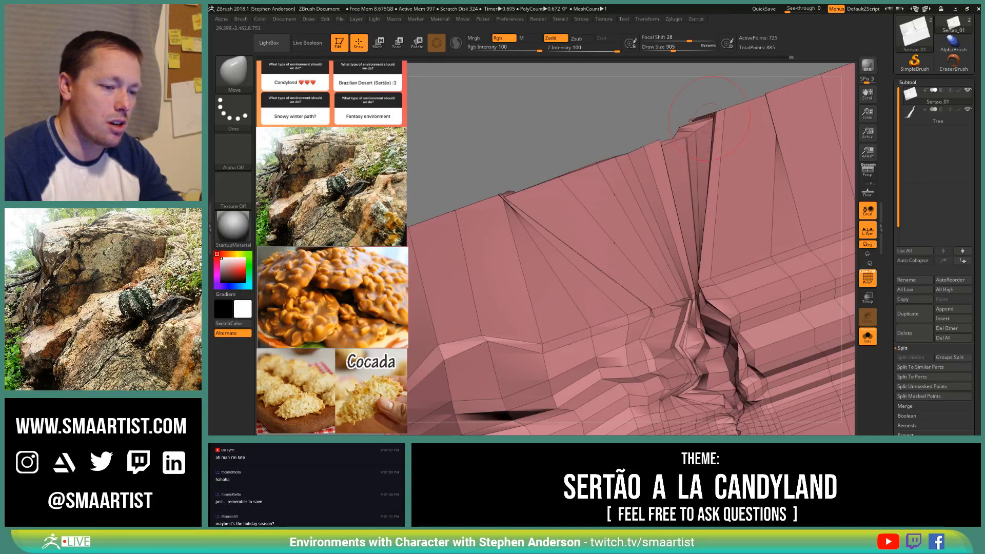
key("s")
left_click_drag(699, 117, 738, 106)
mouse_move(730, 171)
right_mouse_down("ctrl")
mouse_move(704, 158)
mouse_move(668, 237)
mouse_move(621, 191)
mouse_move(569, 256)
right_mouse_up("ctrl")
key("shift+f")
key("shift+f")
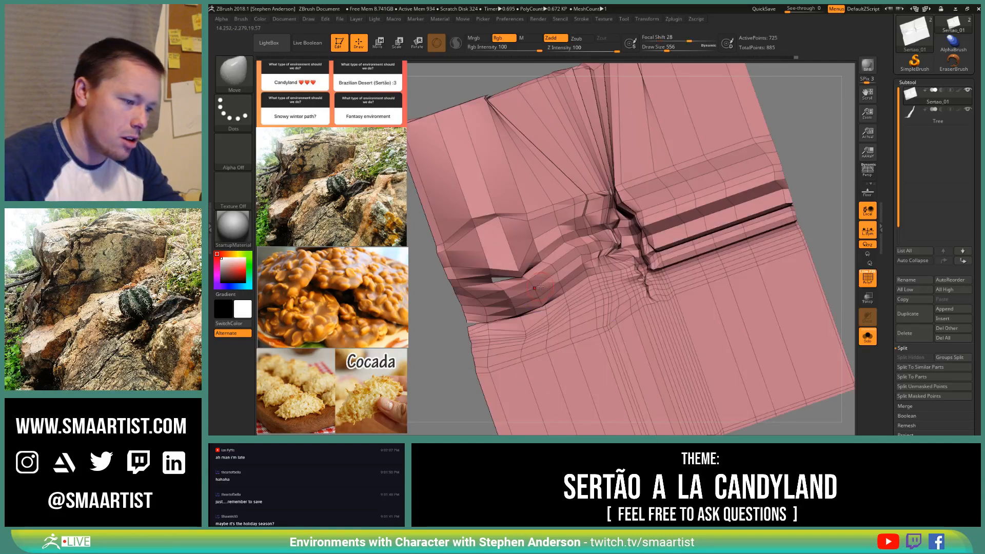
Step: Smooth the rock faces between the overhanging ledge and the top of the central crevice
mouse_move(534, 289)
right_mouse_down()
mouse_move(538, 299)
mouse_move(536, 283)
mouse_move(556, 289)
mouse_move(527, 253)
mouse_move(586, 287)
right_mouse_up()
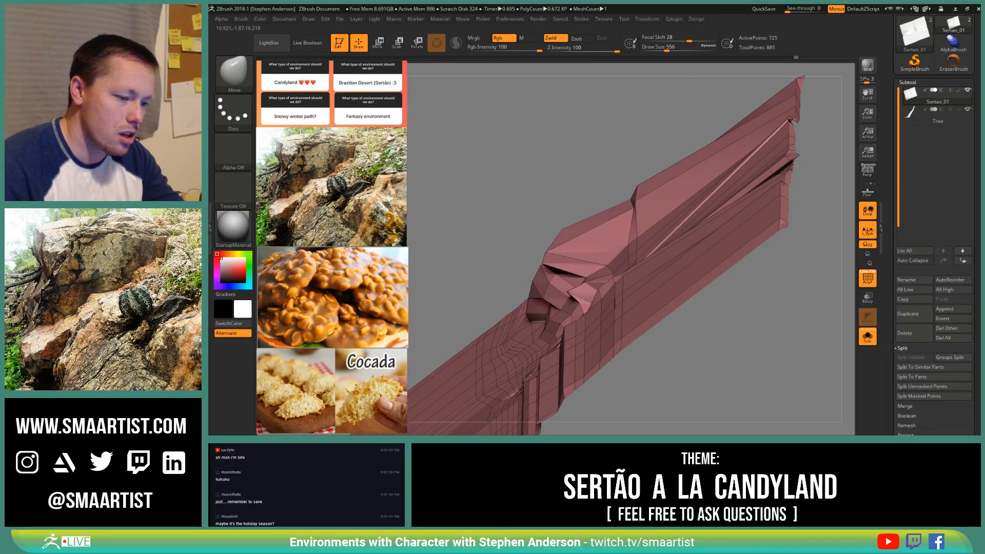
right_click_drag(569, 282, 584, 304)
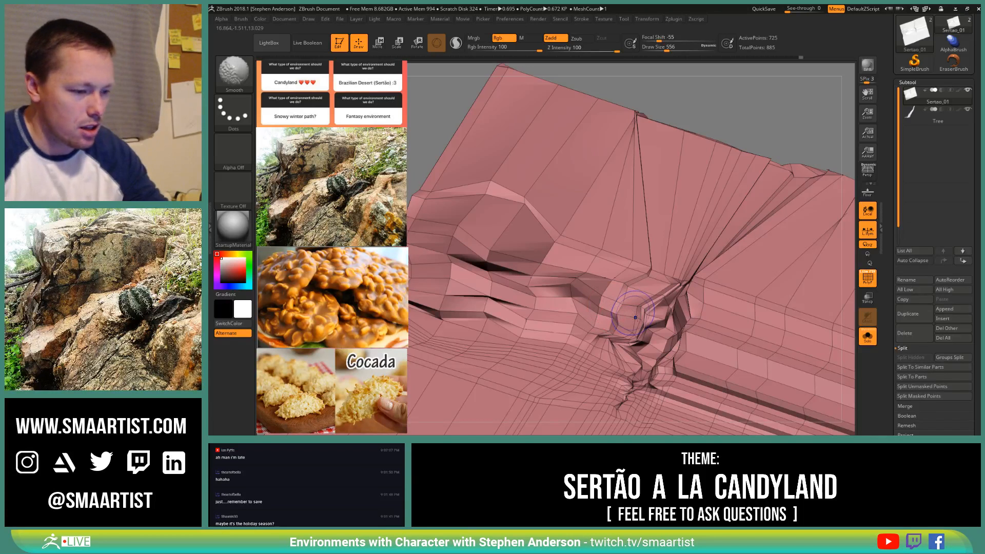
key("shift+f")
mouse_move(632, 319)
right_mouse_down("ctrl")
mouse_move(632, 268)
mouse_move(622, 309)
mouse_move(645, 281)
mouse_move(693, 309)
mouse_move(671, 287)
mouse_move(747, 221)
mouse_move(802, 192)
right_mouse_up("ctrl")
Step: Turn off Solo and move the Tree subtool sideways, away from the central crevice toward the overhanging rock
left_click(866, 341)
left_click(906, 122)
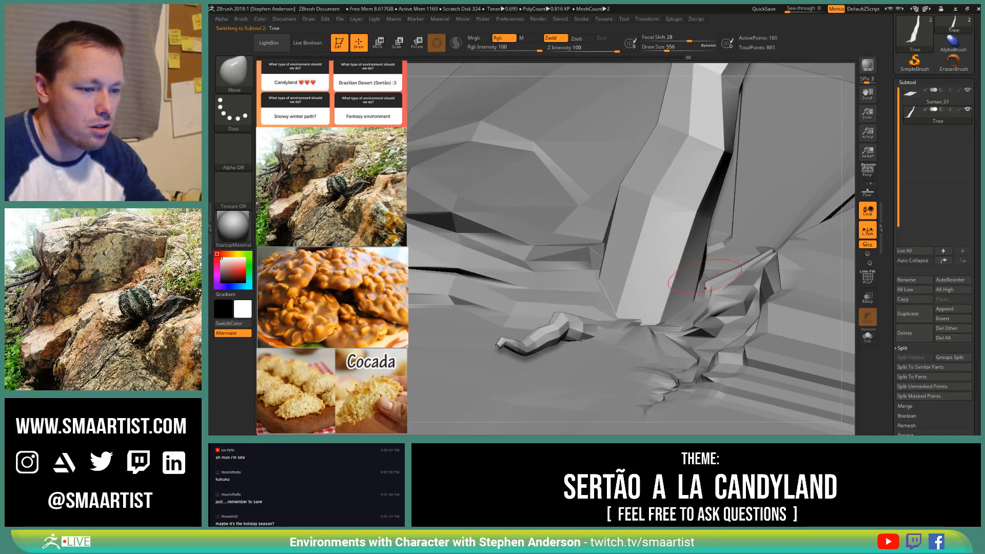
key("w")
left_click_drag(677, 331, 651, 320)
key("ctrl+z")
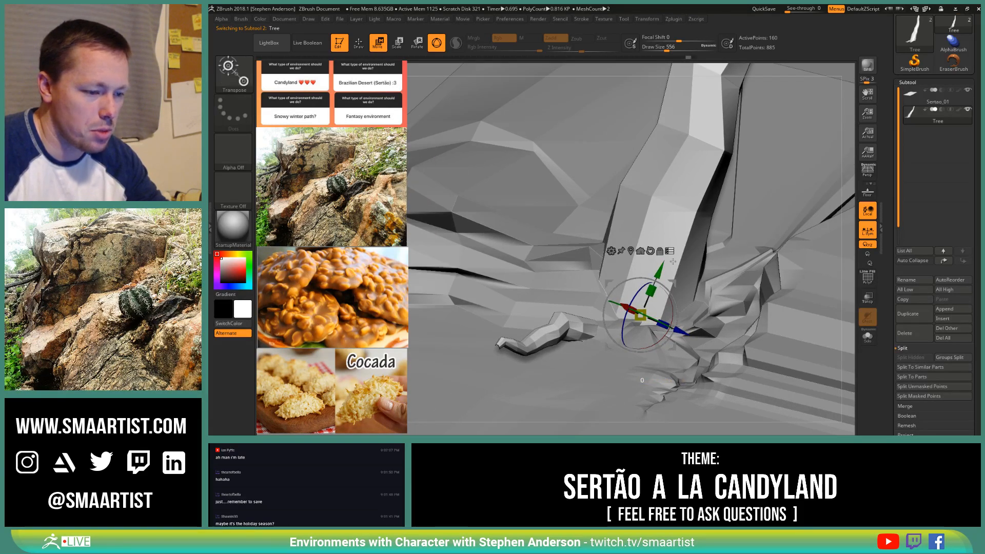
left_click_drag(678, 331, 650, 322)
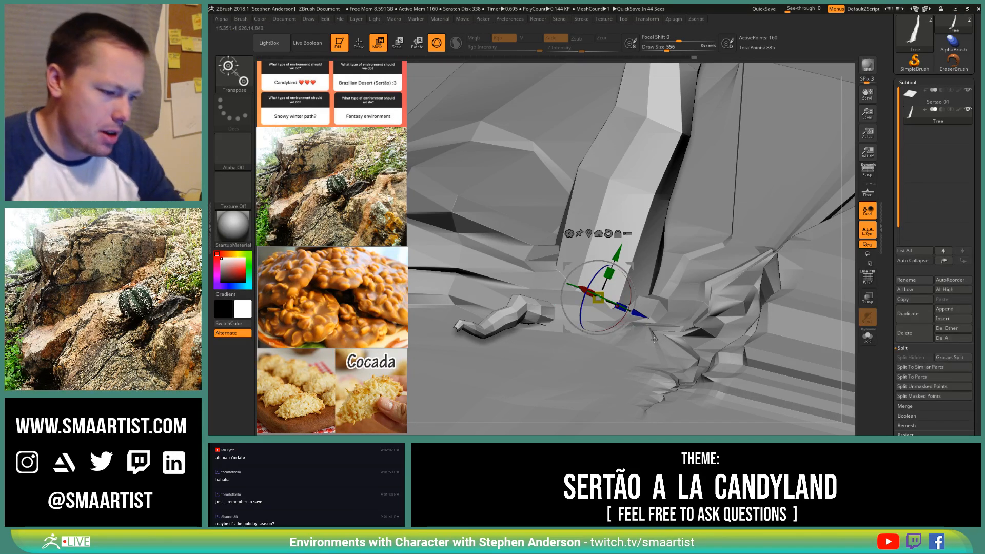
Step: Return to the Sertao_01 subtool with a draw size of 366 and insert a ZModeler edge loop at the lower rock ledge
mouse_move(703, 349)
right_mouse_down()
mouse_move(655, 324)
mouse_move(625, 254)
mouse_move(639, 237)
mouse_move(647, 241)
mouse_move(643, 294)
right_mouse_up()
key("q")
left_click(549, 270, "alt")
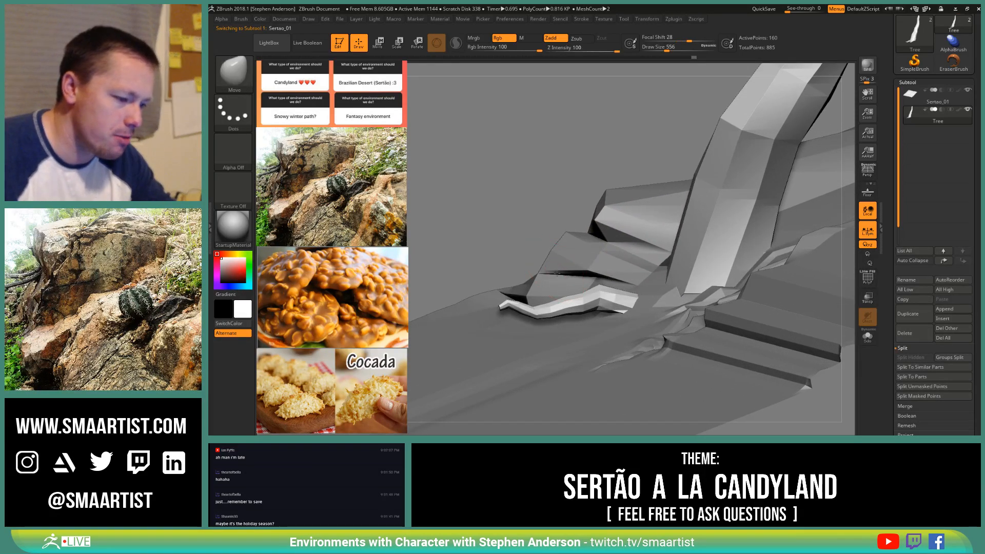
key("shift+f")
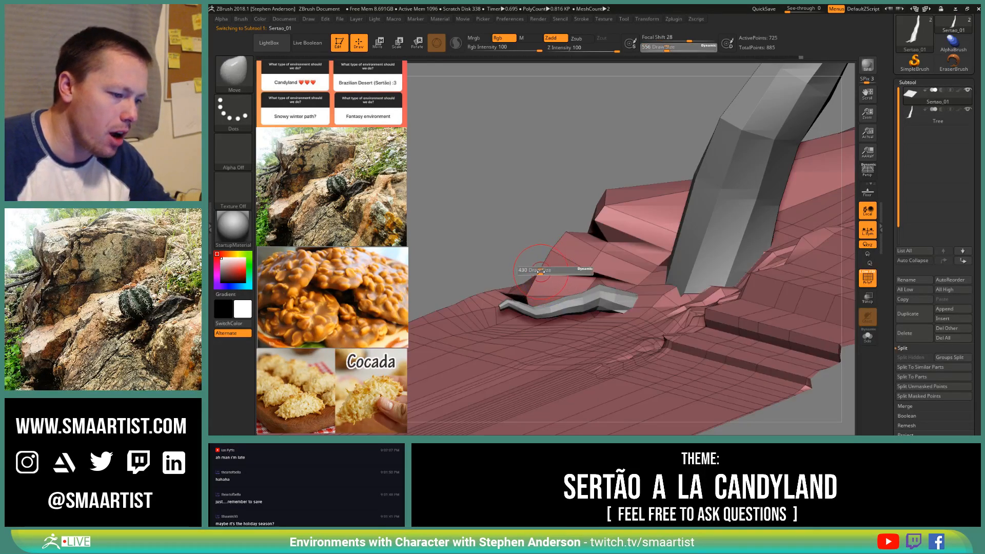
mouse_move(578, 267)
right_mouse_down("ctrl")
mouse_move(571, 286)
mouse_move(554, 271)
mouse_move(576, 274)
mouse_move(556, 275)
right_mouse_up("ctrl")
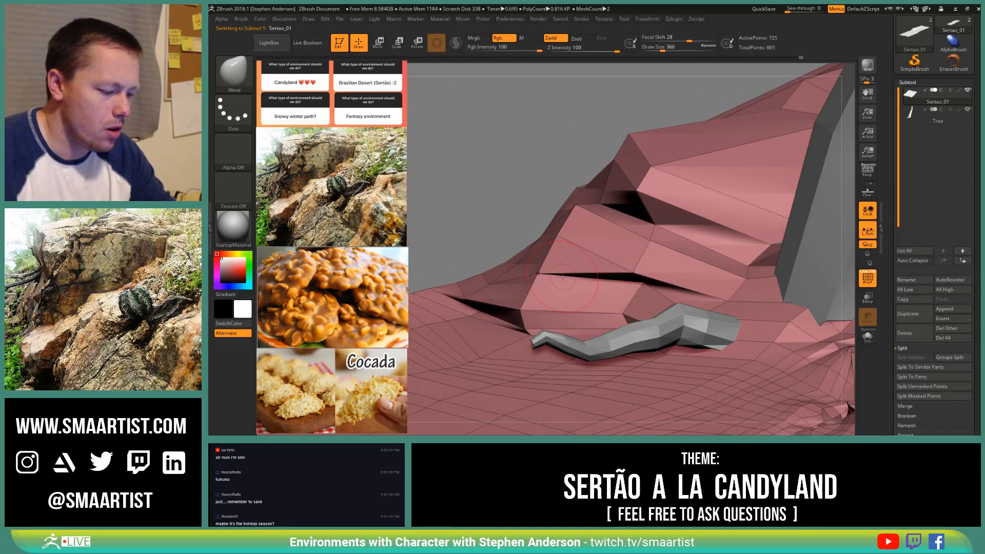
key("b")
key("z")
key("m")
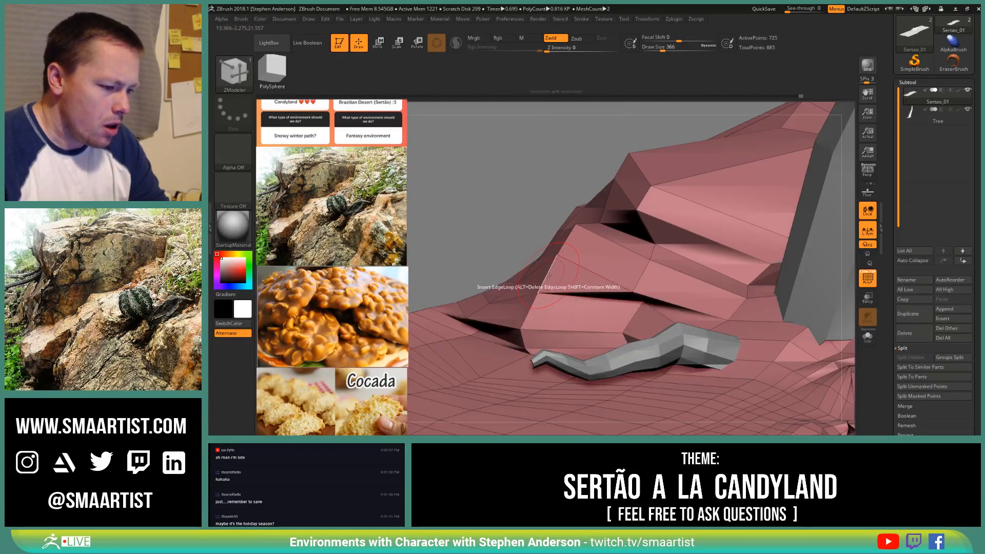
left_click(547, 279)
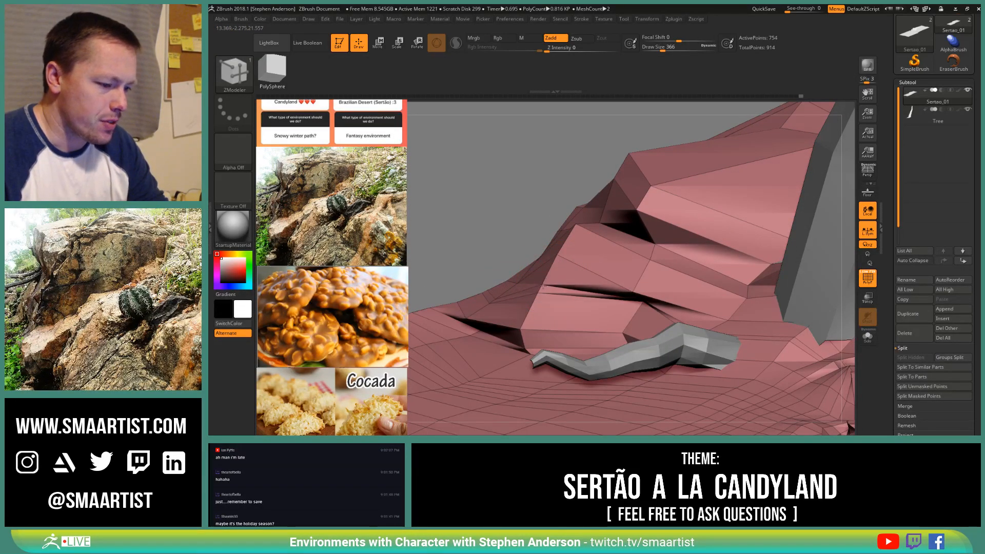
Step: Set the ZModeler edge action to Mask with EdgeLoop Partial and mask everything except the lower ledge's edge loop
key("b")
key("m")
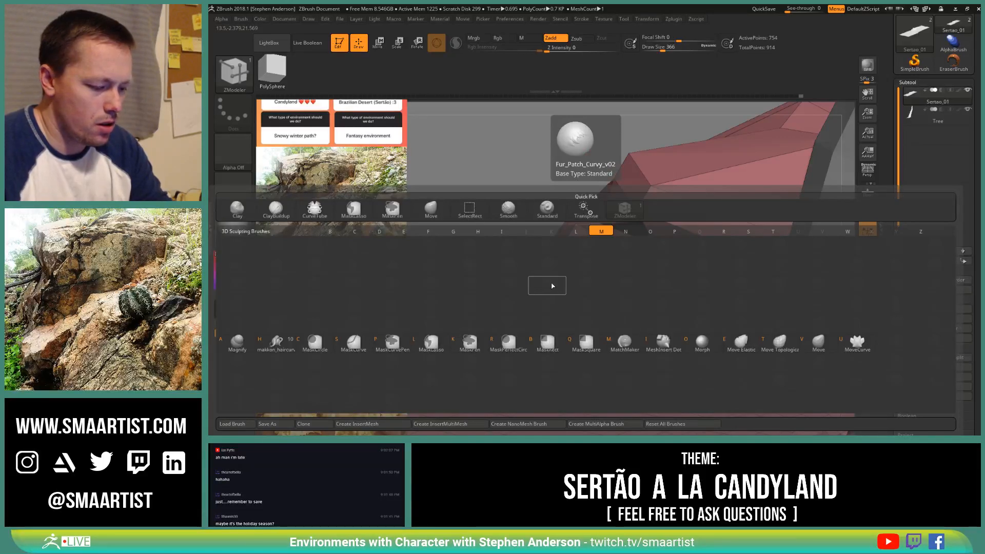
key("Escape")
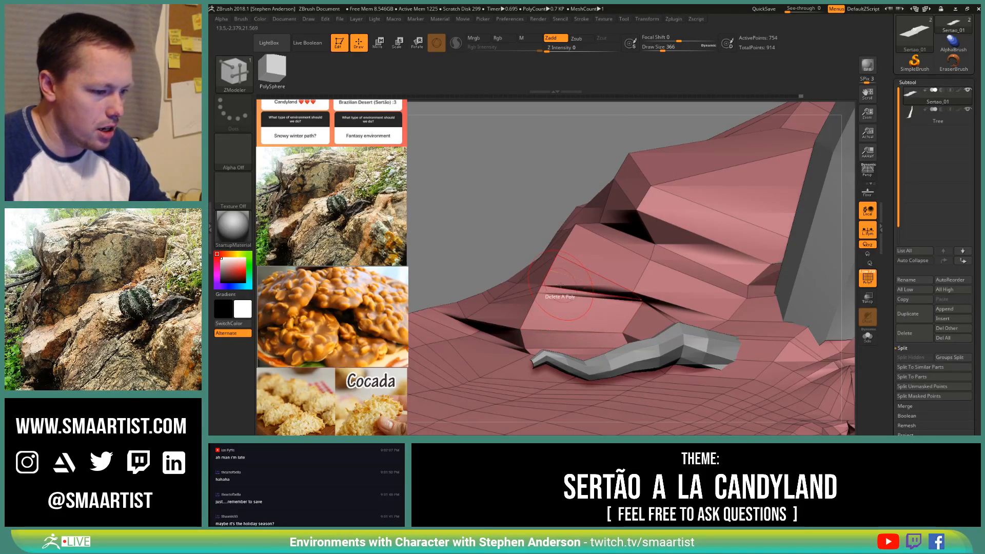
key("space")
left_click(556, 227)
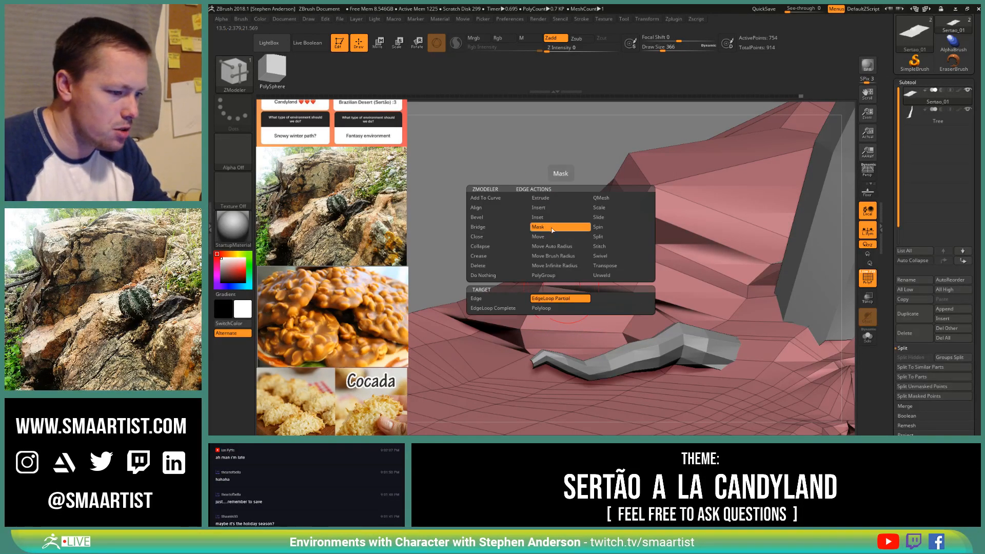
left_click(561, 307)
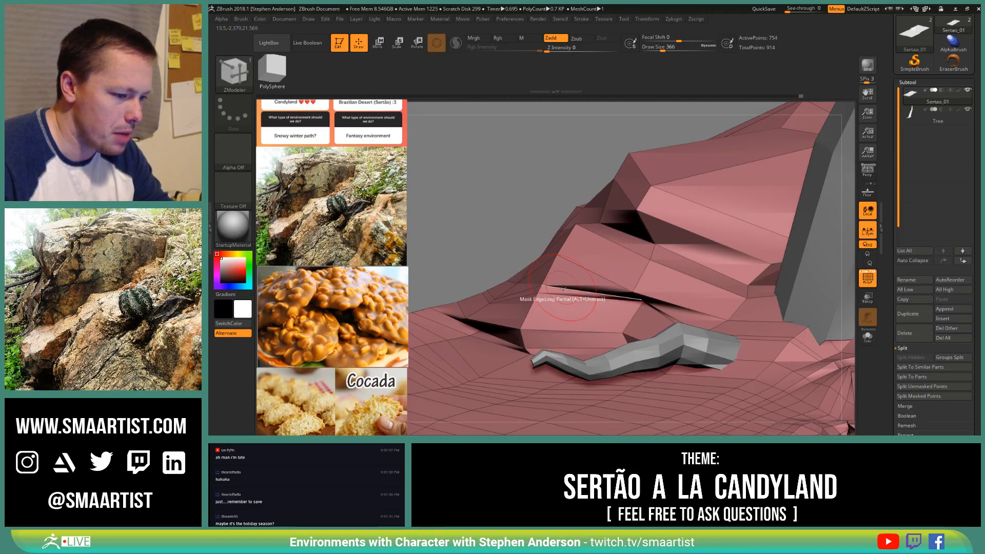
left_click(506, 205, "ctrl")
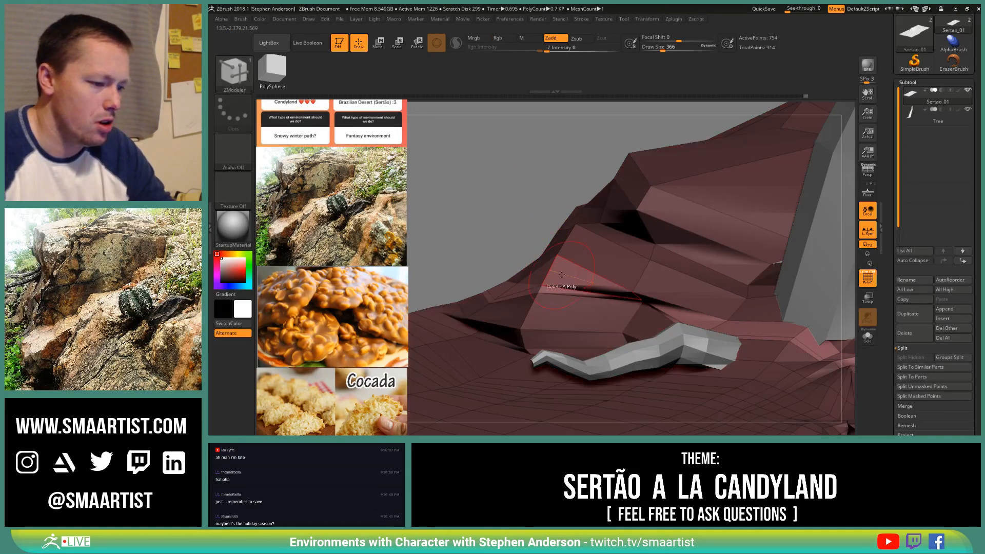
Step: Use the Move brush to pull the unmasked edge loop of the lower rock outward into an overhanging lip
key("b")
key("m")
key("v")
right_click_drag(593, 275, 544, 269)
left_click_drag(543, 268, 532, 266)
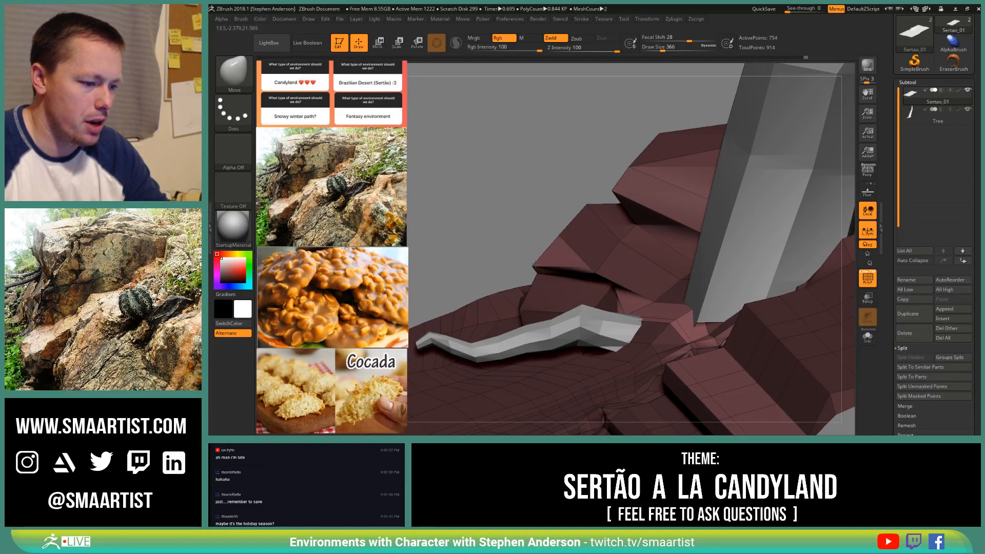
right_click_drag(550, 262, 503, 286)
left_click_drag(502, 286, 514, 288)
mouse_move(515, 283)
right_mouse_down()
mouse_move(506, 283)
mouse_move(513, 276)
right_mouse_up()
left_click_drag(675, 269, 682, 272)
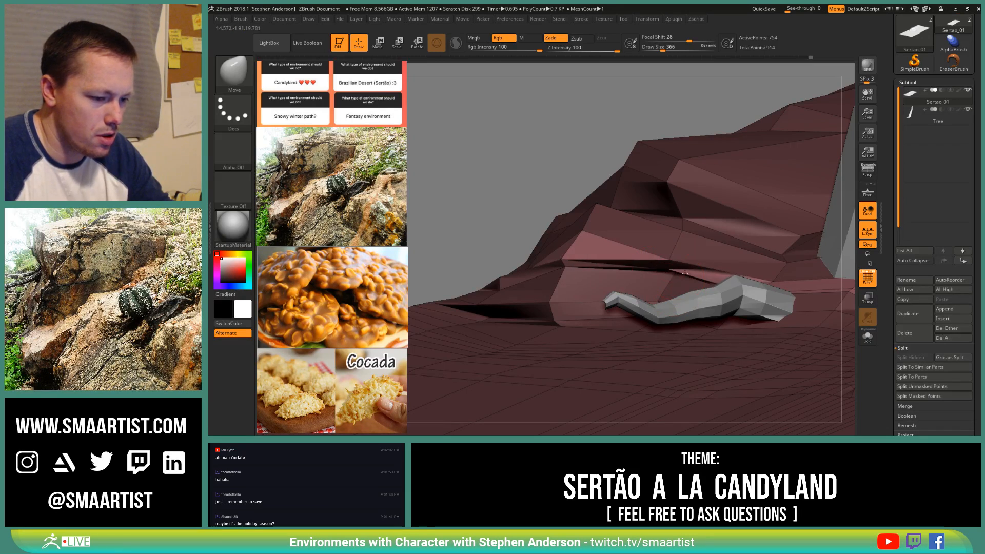
mouse_move(685, 274)
right_mouse_down()
mouse_move(650, 290)
mouse_move(702, 335)
right_mouse_up()
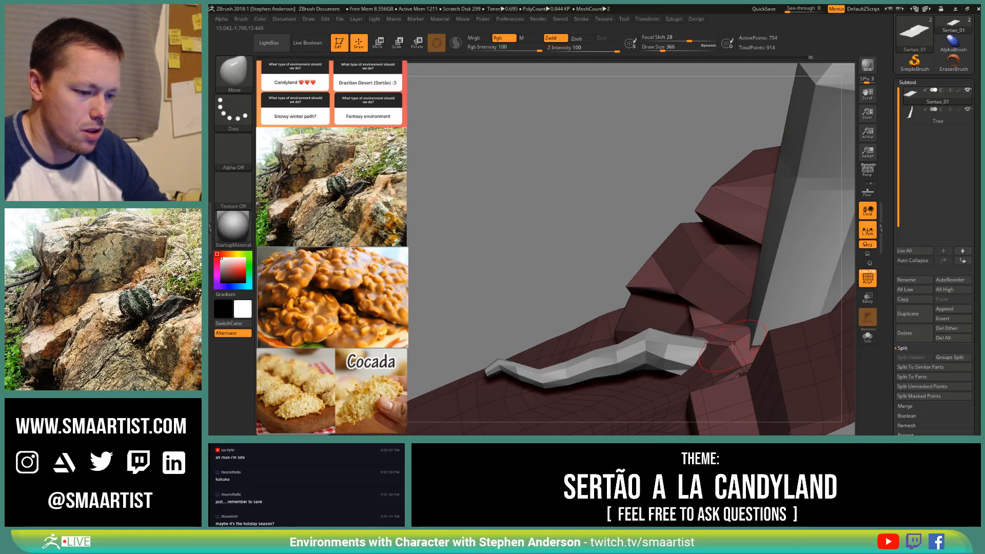
mouse_move(726, 344)
right_mouse_down()
mouse_move(697, 326)
mouse_move(680, 284)
right_mouse_up()
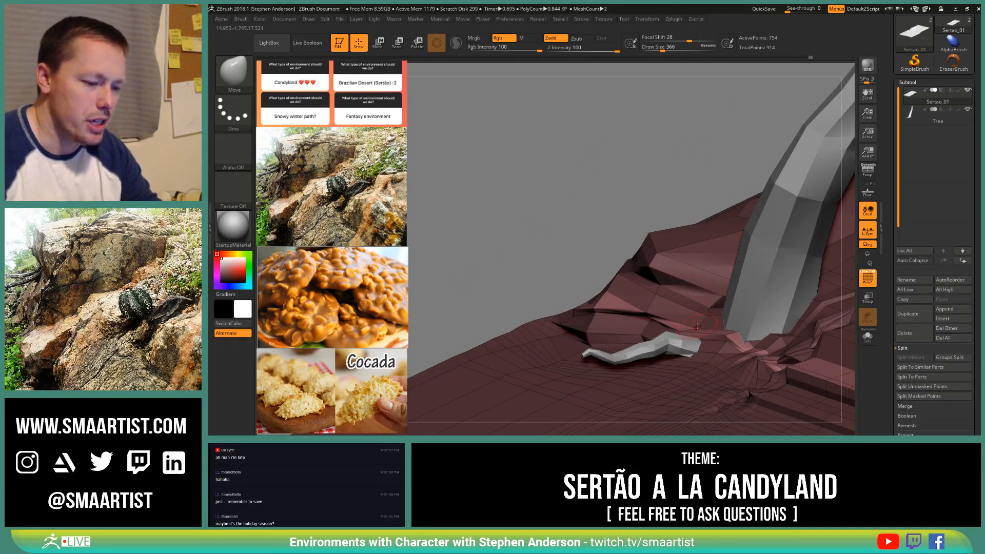
Step: Turn off PolyFrame, set the draw size to 857 and pull the rock's upper edge outward into a deeper overhang with the Move brush
mouse_move(696, 326)
right_mouse_down()
mouse_move(723, 334)
mouse_move(662, 278)
mouse_move(616, 264)
mouse_move(594, 277)
mouse_move(648, 295)
right_mouse_up()
key("shift+f")
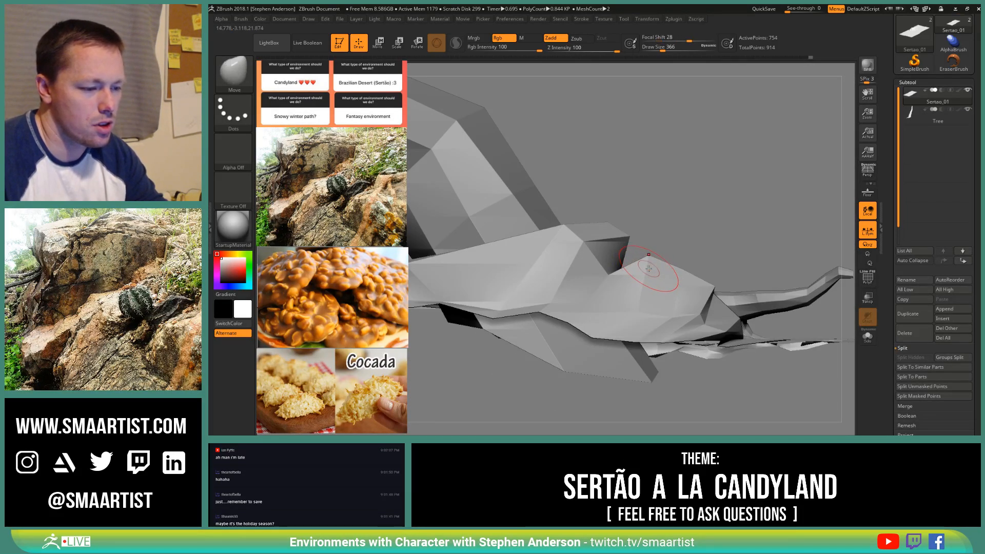
key("s")
mouse_move(650, 262)
left_mouse_down()
mouse_move(664, 261)
mouse_move(630, 237)
mouse_move(641, 233)
left_mouse_up()
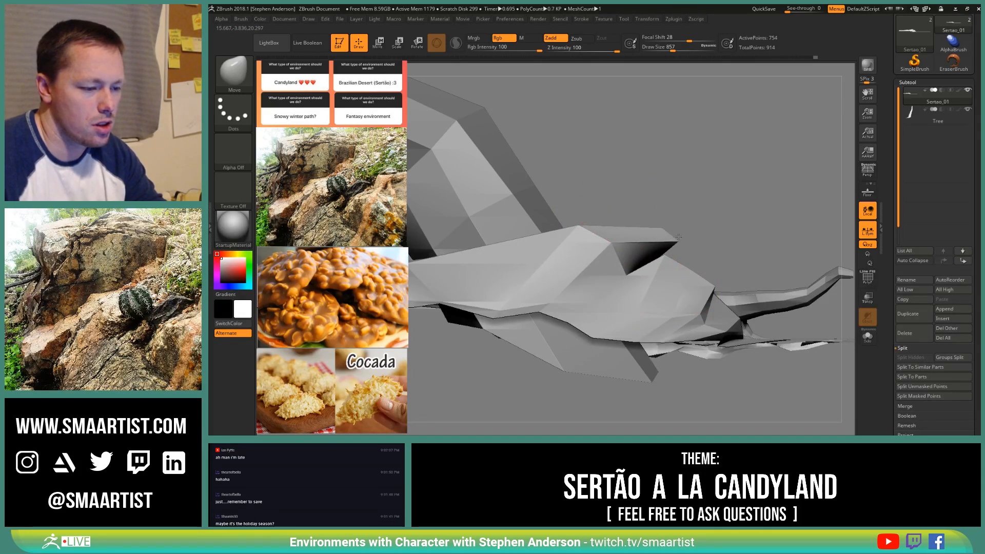
Step: Set the draw size to 720 and use the Move brush to reshape the stacked ledges beneath the overhanging rock beside the trunk
mouse_move(643, 262)
right_mouse_down()
mouse_move(662, 261)
mouse_move(615, 264)
mouse_move(629, 266)
mouse_move(632, 246)
mouse_move(648, 277)
mouse_move(718, 308)
mouse_move(677, 327)
mouse_move(708, 351)
right_mouse_up()
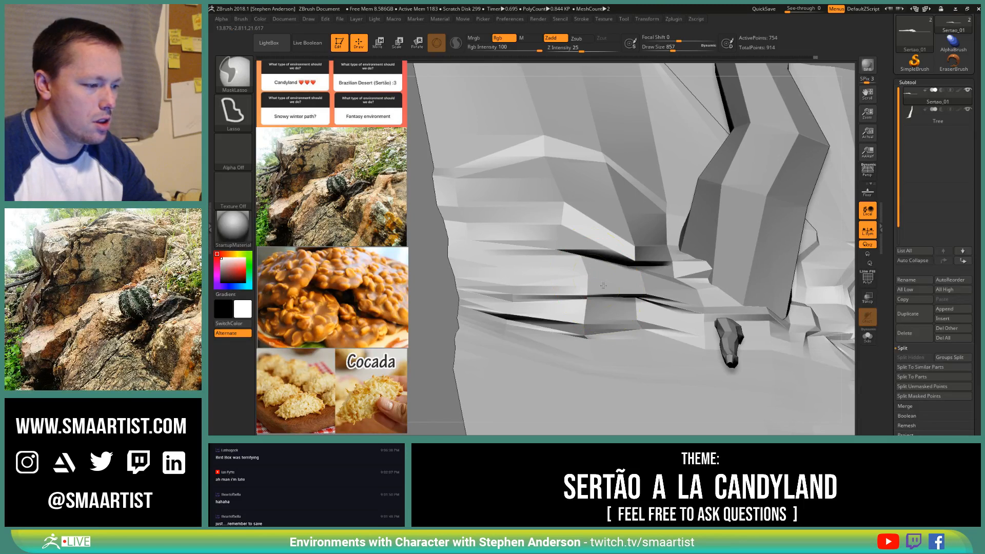
right_click_drag(610, 271, 616, 294, "ctrl")
right_click_drag(589, 319, 605, 310, "ctrl")
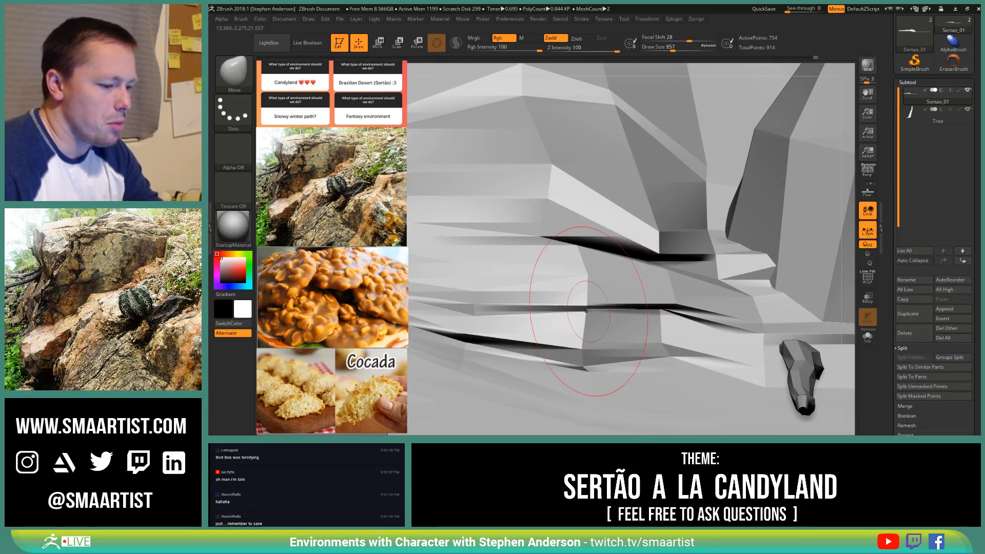
key("s")
left_click_drag(605, 311, 579, 311)
right_click_drag(583, 312, 528, 324)
mouse_move(602, 329)
right_mouse_down()
mouse_move(587, 339)
mouse_move(595, 302)
mouse_move(573, 295)
right_mouse_up()
key("s")
left_click_drag(574, 295, 611, 302)
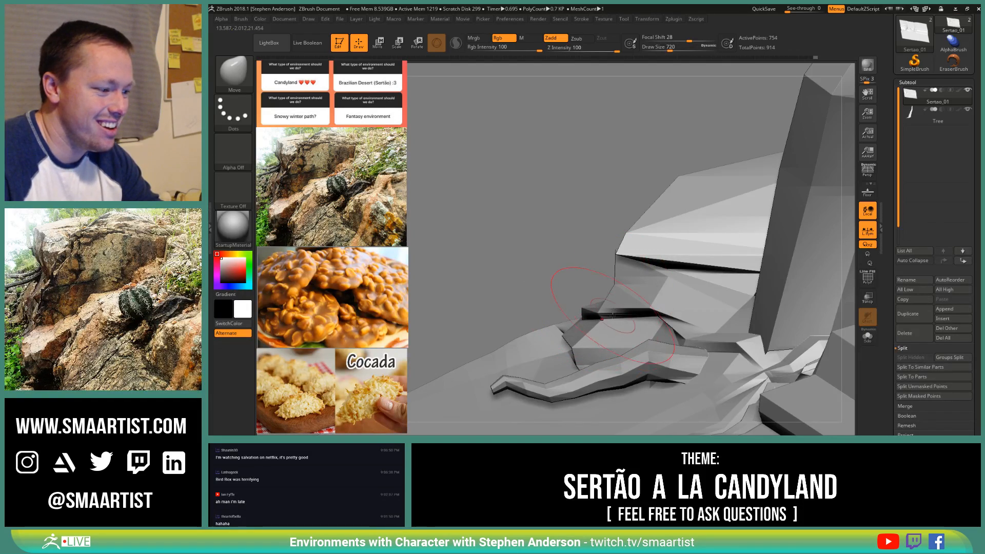
left_click_drag(608, 313, 612, 324)
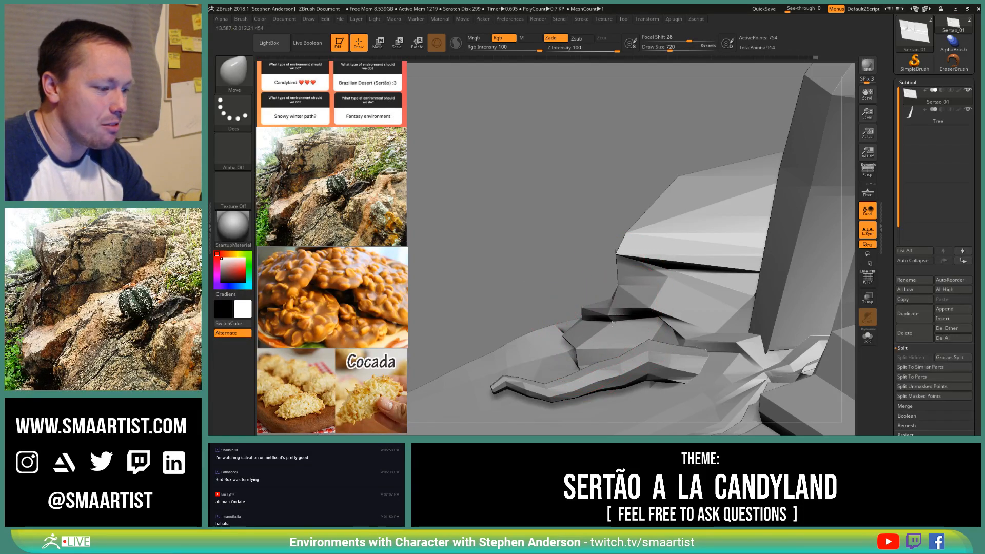
right_click_drag(625, 313, 589, 295)
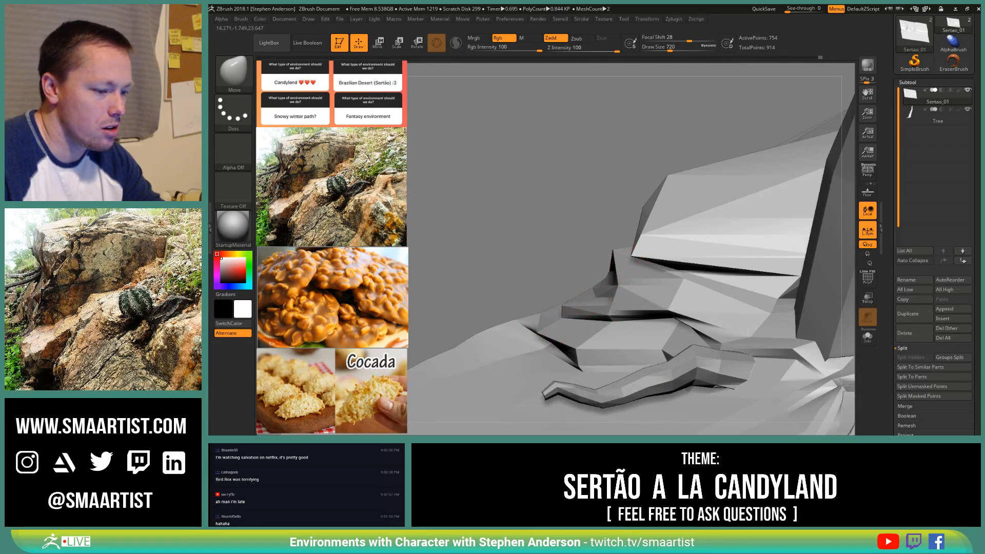
right_click_drag(609, 298, 533, 284)
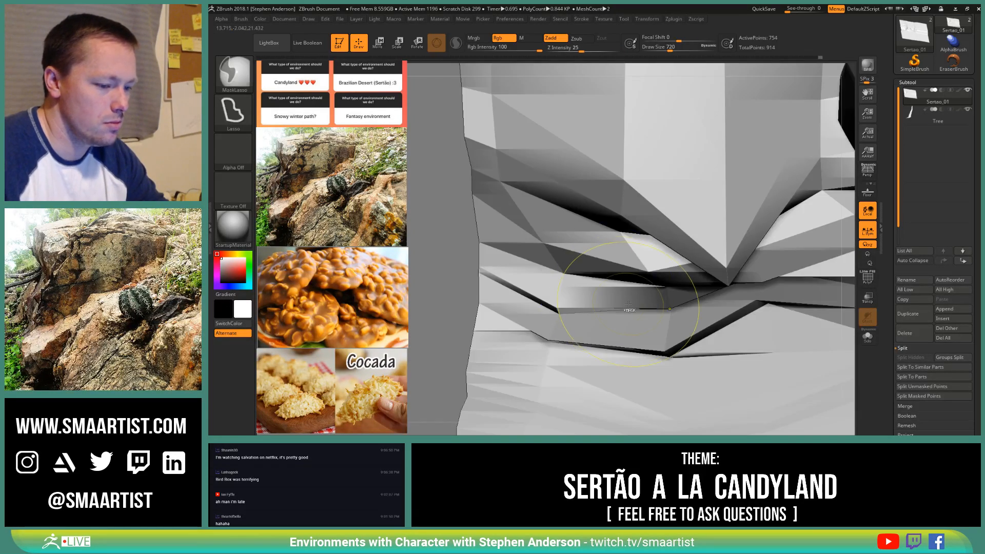
Step: Switch to the ZModeler brush and set its edge action to Insert
right_click_drag(627, 291, 610, 255, "ctrl")
key("b")
key("z")
key("m")
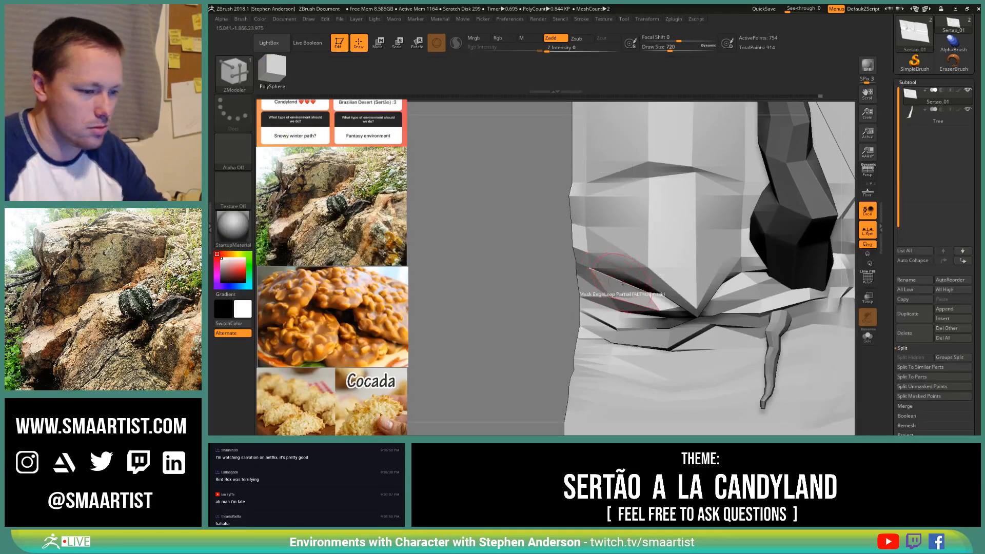
key("space")
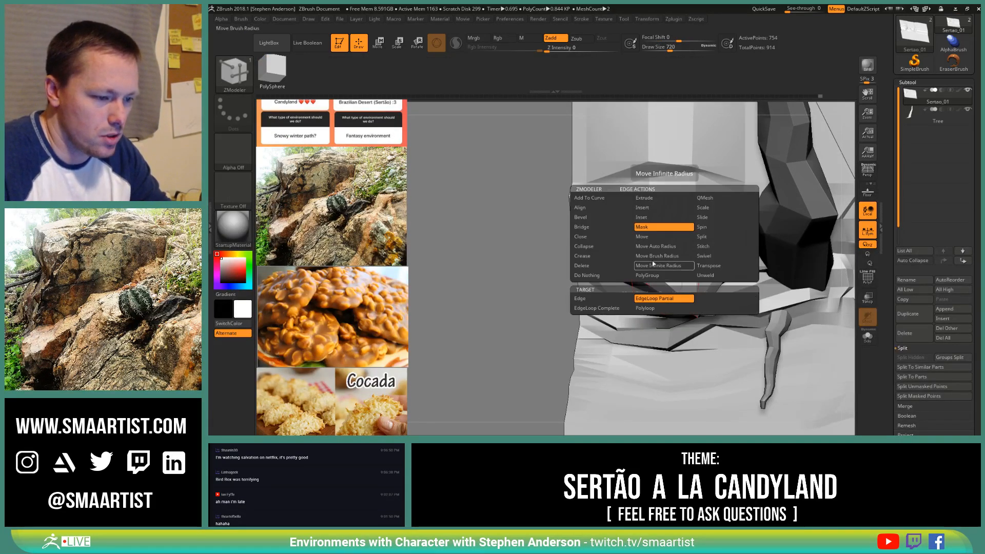
left_click(664, 207)
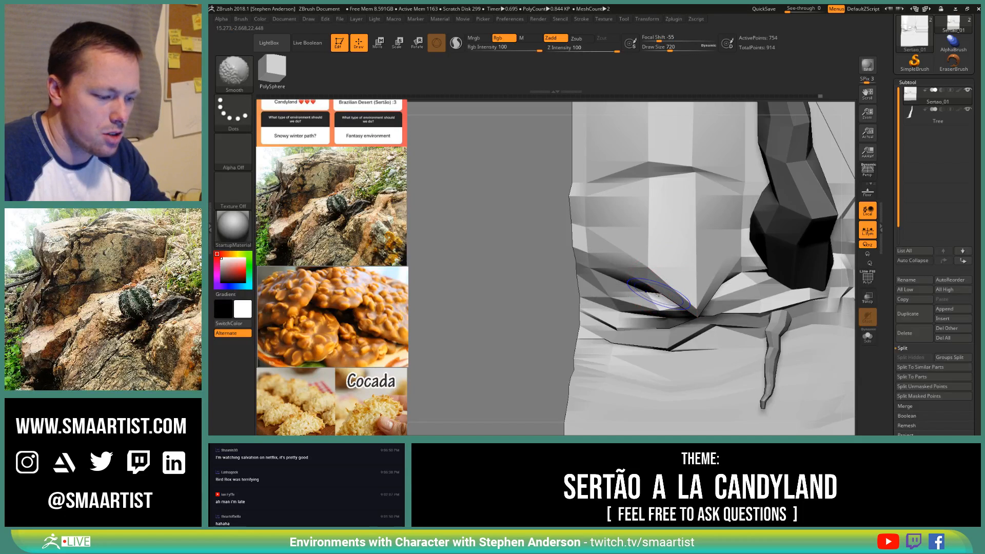
Step: Turn on PolyFrame and insert several edge loops across the overhanging rock block
key("shift+f")
left_click_drag(667, 285, 683, 287)
left_click_drag(624, 250, 616, 249)
left_click_drag(689, 239, 694, 235)
left_click_drag(712, 291, 718, 279)
right_click_drag(715, 314, 739, 257, "ctrl")
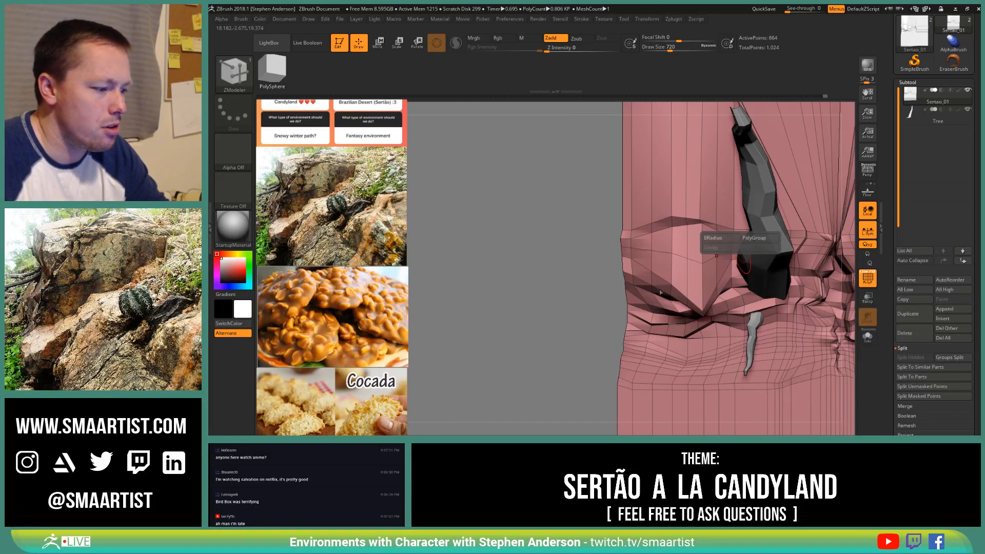
Step: Insert additional horizontal edge loops across the tall cliff wall above the overhang and behind the trunk
right_click_drag(697, 193, 662, 275, "alt")
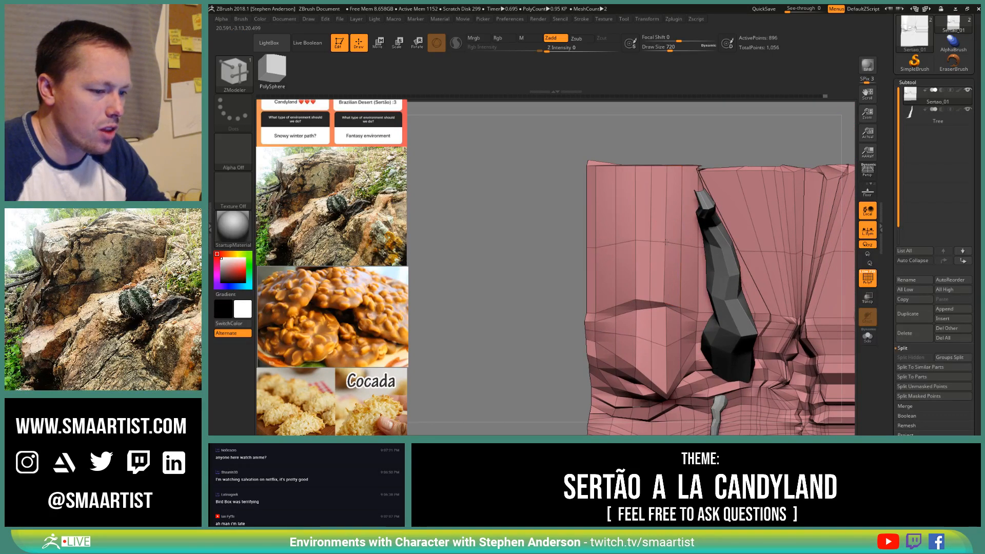
left_click(667, 212)
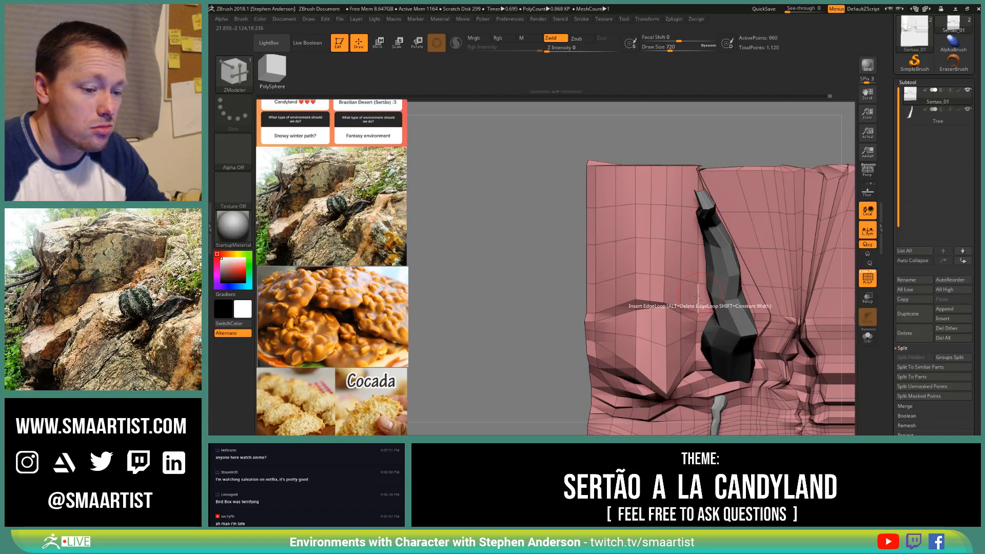
mouse_move(835, 298)
right_mouse_down("alt")
mouse_move(698, 266)
mouse_move(614, 266)
mouse_move(684, 283)
right_mouse_up("alt")
left_click(716, 284)
Step: Use the Move brush at a draw size of 227 to pull the cliff face between the trunk and the central crevice into an angular ridge
key("b")
key("m")
key("v")
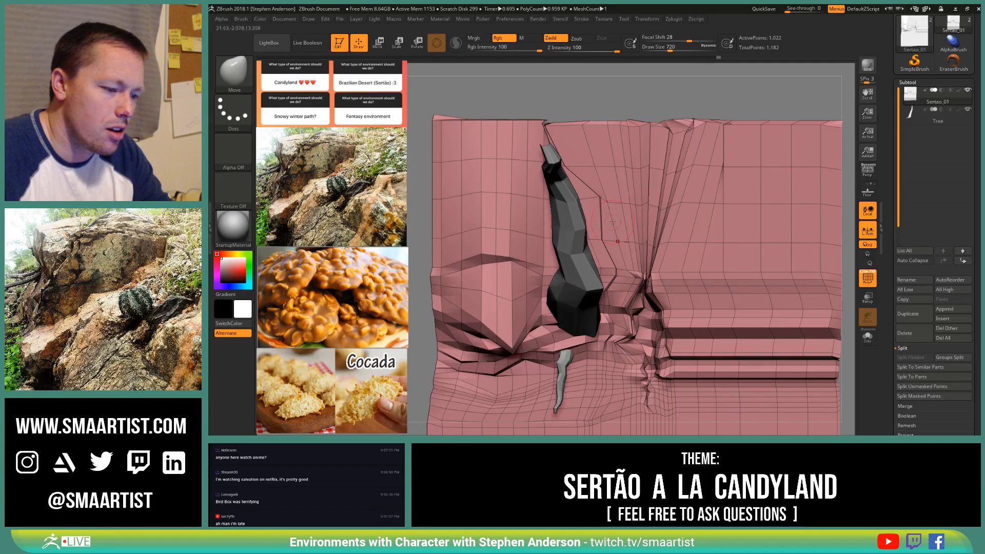
mouse_move(585, 182)
right_mouse_down()
mouse_move(569, 194)
mouse_move(602, 215)
mouse_move(617, 252)
mouse_move(608, 227)
right_mouse_up()
key("s")
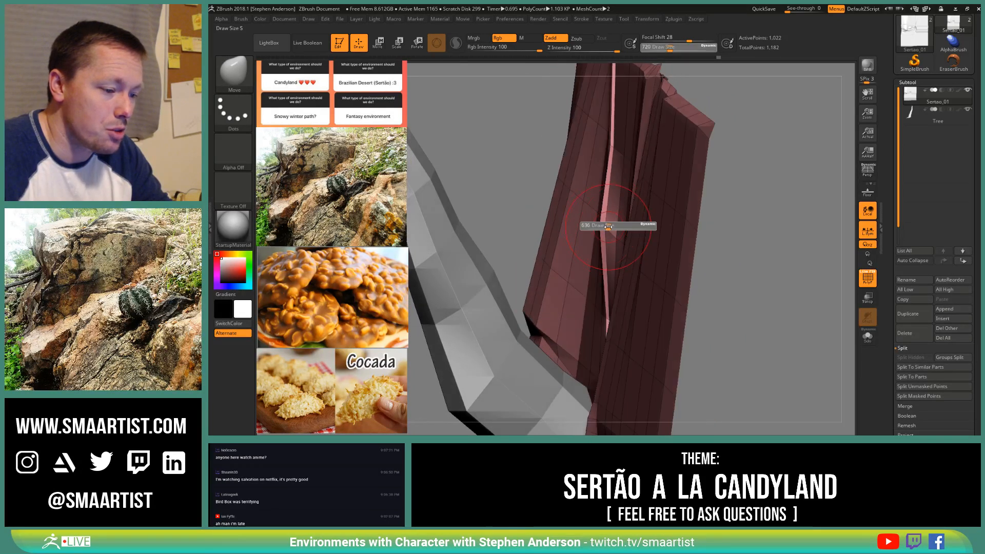
left_click_drag(598, 228, 610, 227)
right_click_drag(605, 226, 635, 210)
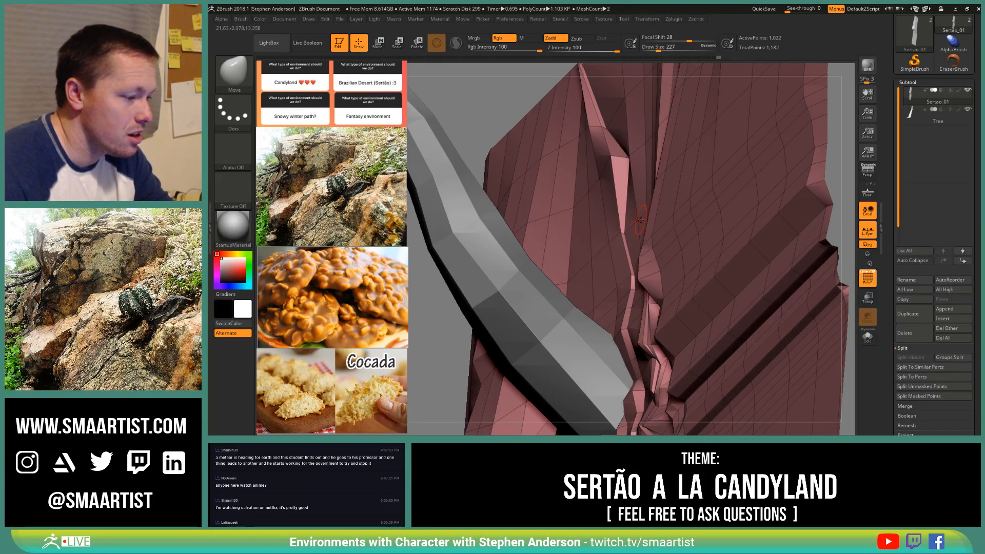
mouse_move(637, 218)
right_mouse_down()
mouse_move(644, 221)
mouse_move(608, 214)
mouse_move(622, 222)
right_mouse_up()
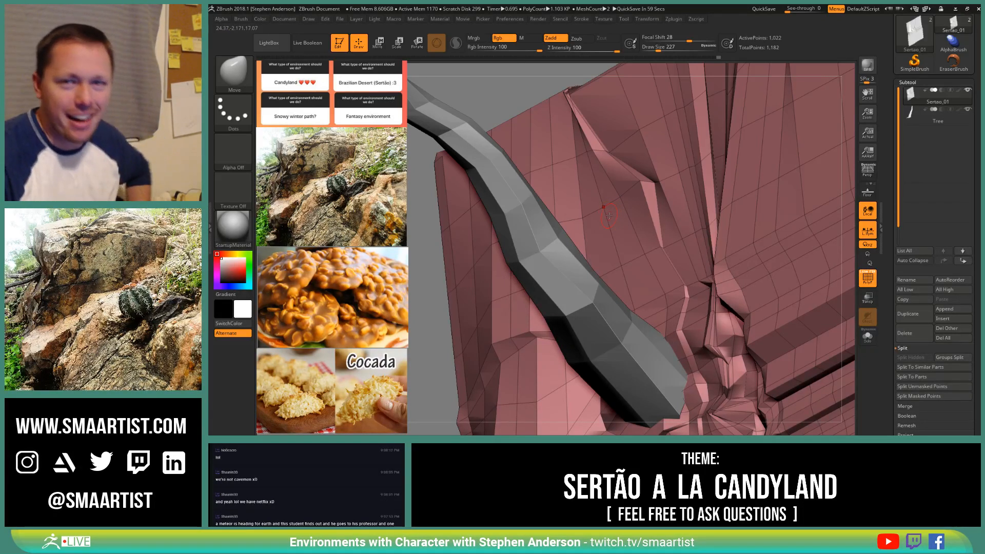
Step: Set the draw size to 810 and push the upper cliff wall above the overhang sideways toward the trunk, forming an angular ledge
mouse_move(607, 208)
right_mouse_down()
mouse_move(584, 272)
mouse_move(546, 191)
mouse_move(566, 249)
right_mouse_up()
key("s")
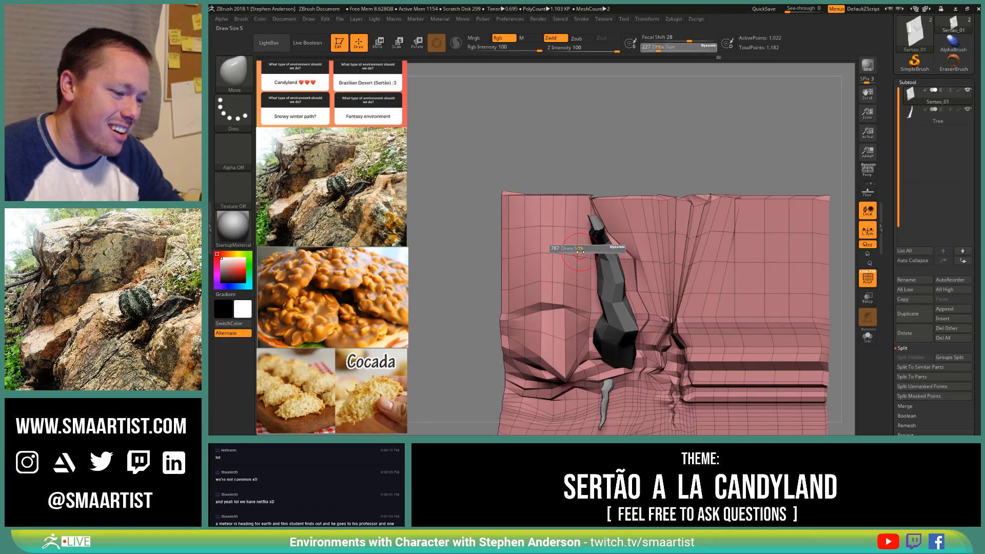
left_click_drag(580, 252, 525, 260)
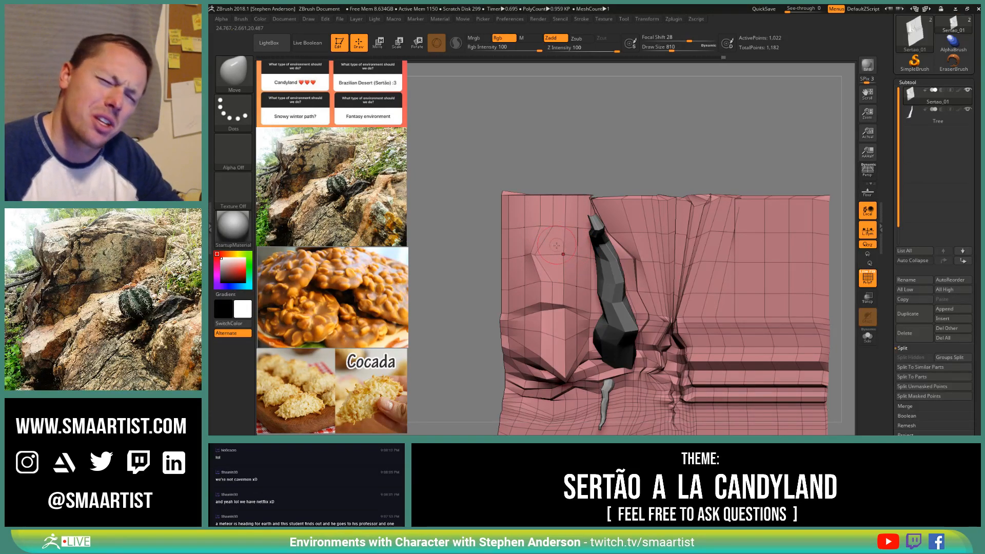
mouse_move(557, 245)
right_mouse_down()
mouse_move(579, 225)
mouse_move(568, 244)
mouse_move(554, 226)
right_mouse_up()
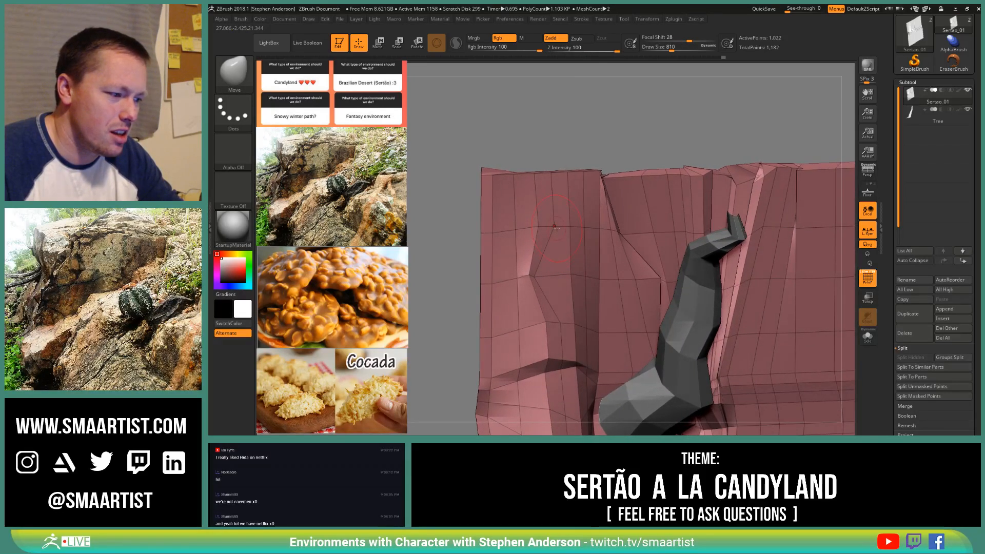
left_click_drag(552, 224, 581, 229)
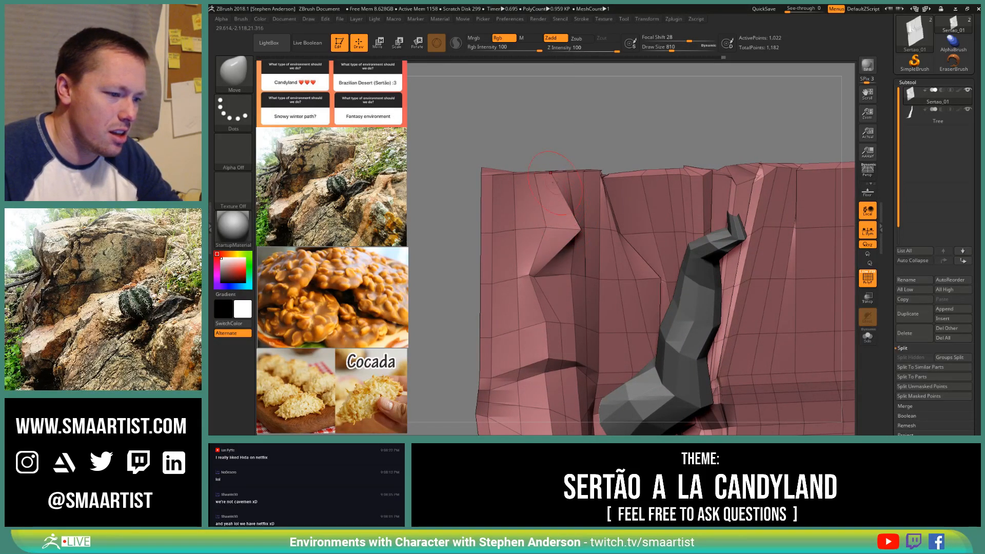
right_click_drag(554, 182, 568, 237)
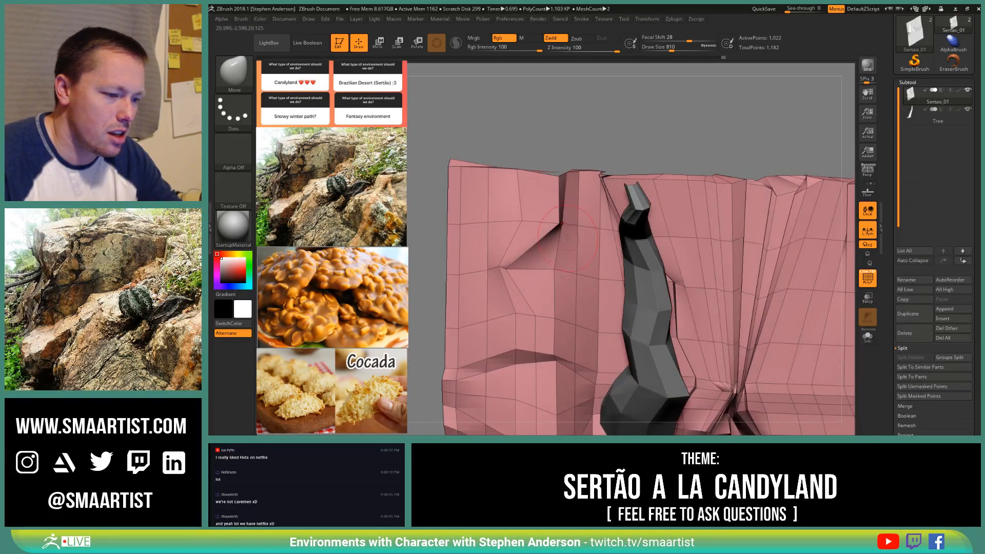
left_click_drag(567, 238, 603, 229)
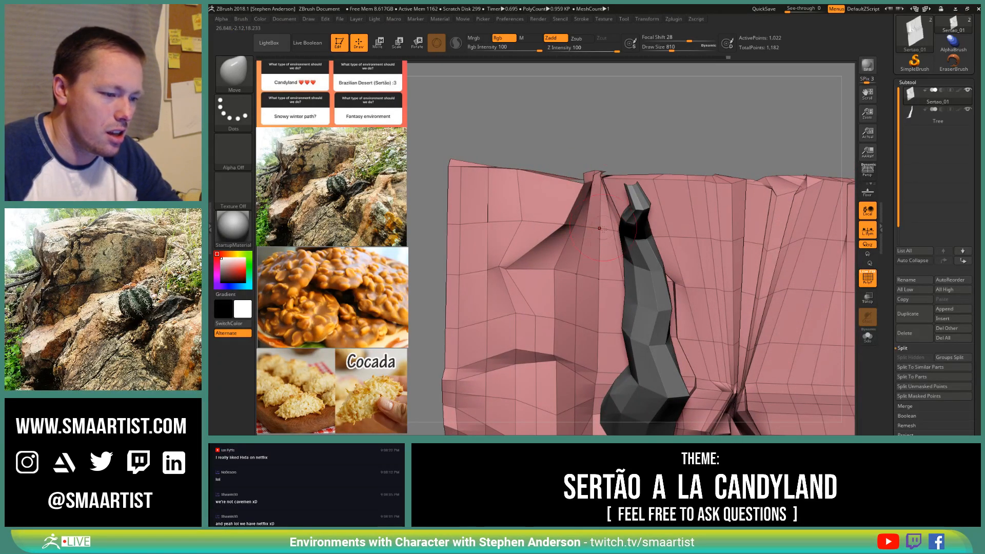
Step: Reduce the draw size to 381 and shape a notch into the upper ledge just beside the crevice
mouse_move(601, 229)
right_mouse_down()
mouse_move(647, 220)
mouse_move(715, 241)
mouse_move(677, 286)
mouse_move(685, 263)
mouse_move(679, 267)
mouse_move(677, 287)
right_mouse_up()
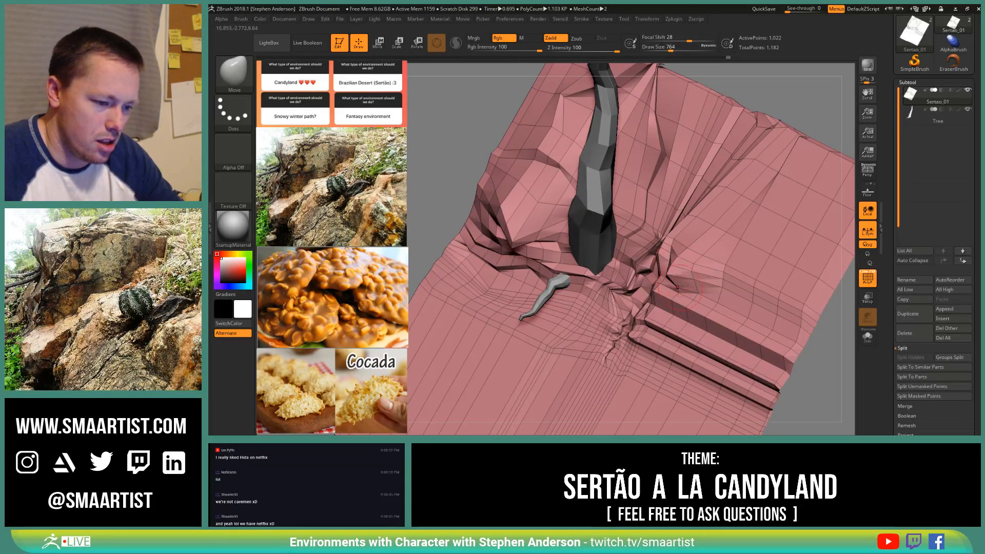
left_click_drag(675, 273, 672, 273)
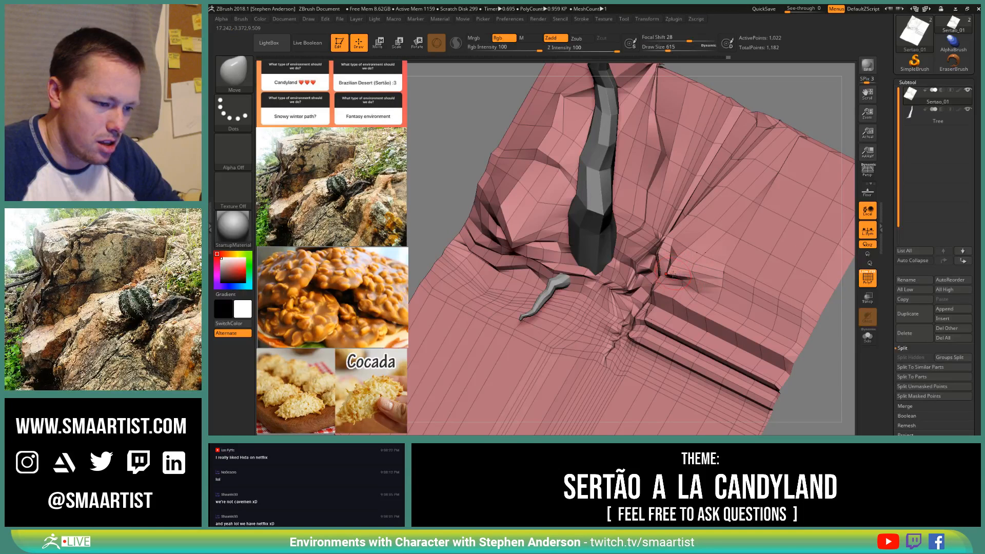
mouse_move(673, 273)
right_mouse_down()
mouse_move(682, 254)
mouse_move(684, 287)
right_mouse_up()
key("s")
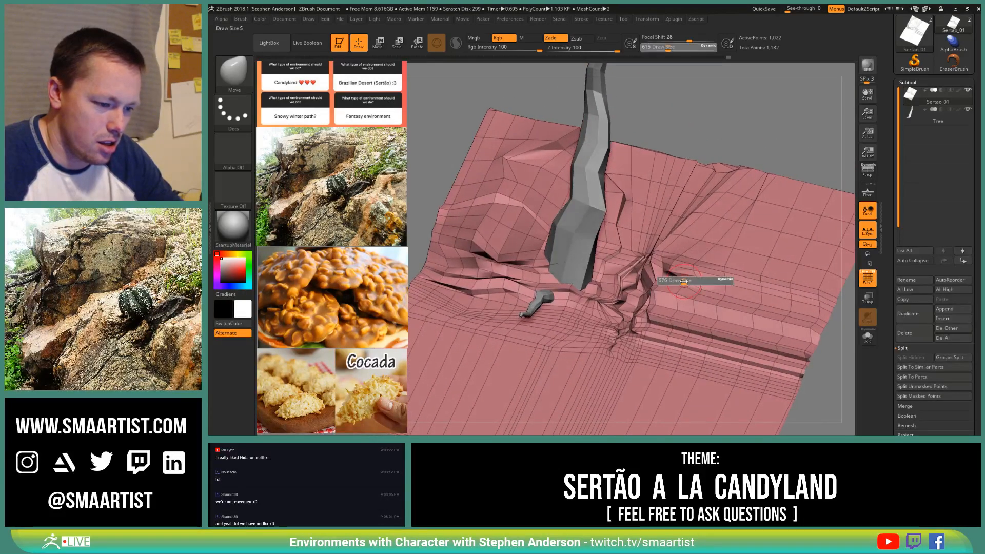
left_click_drag(683, 285, 678, 283)
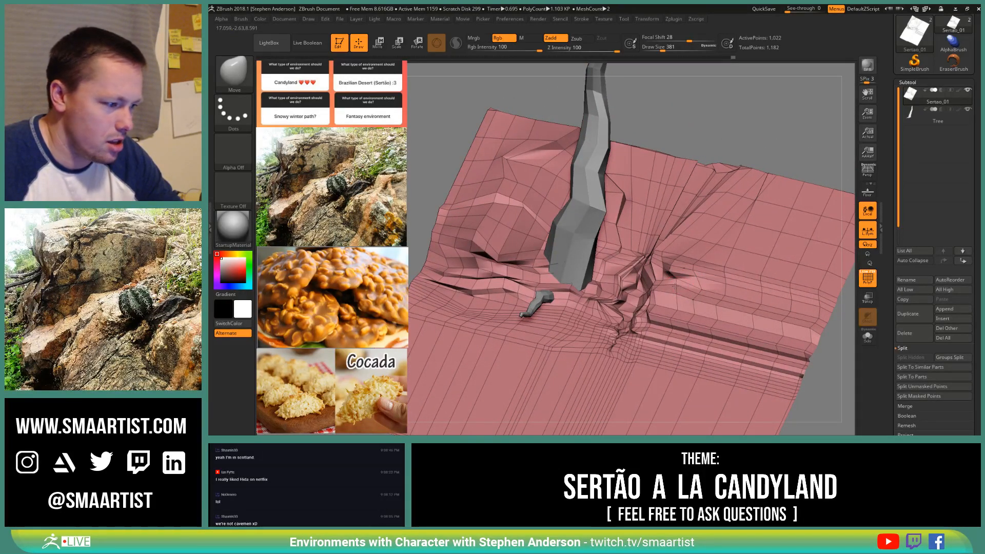
Step: Set the draw size to 537 and break up the two straight lower ledges near the crevice into jagged steps with the Move brush
mouse_move(683, 287)
right_mouse_down()
mouse_move(676, 272)
mouse_move(705, 329)
right_mouse_up()
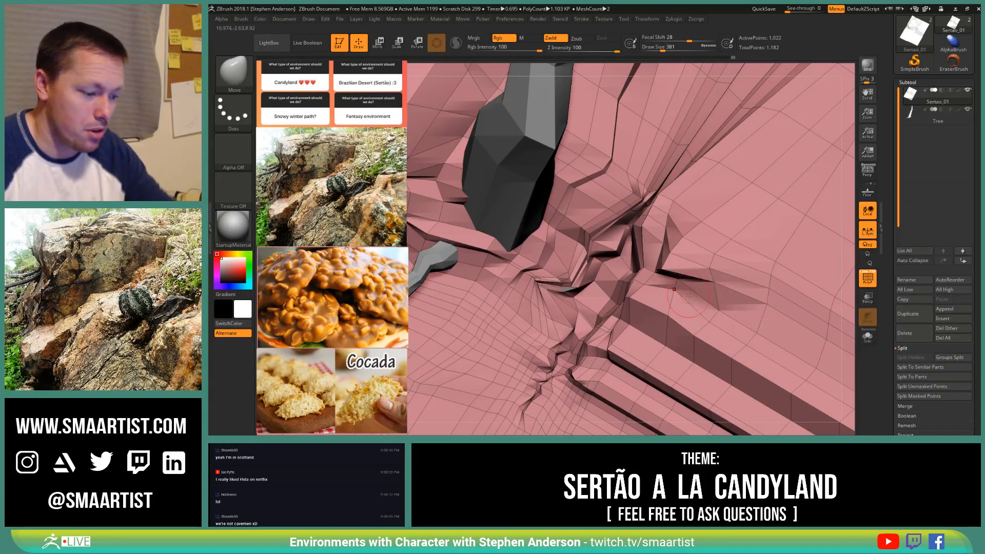
mouse_move(696, 314)
right_mouse_down()
mouse_move(696, 335)
mouse_move(713, 332)
right_mouse_up()
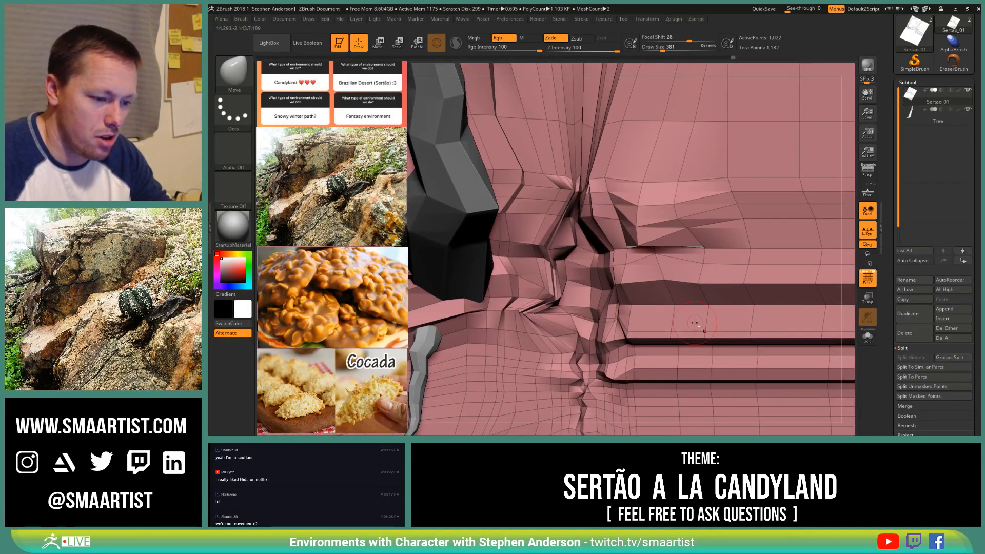
key("s")
mouse_move(714, 332)
left_mouse_down()
mouse_move(697, 363)
mouse_move(675, 356)
mouse_move(685, 316)
left_mouse_up()
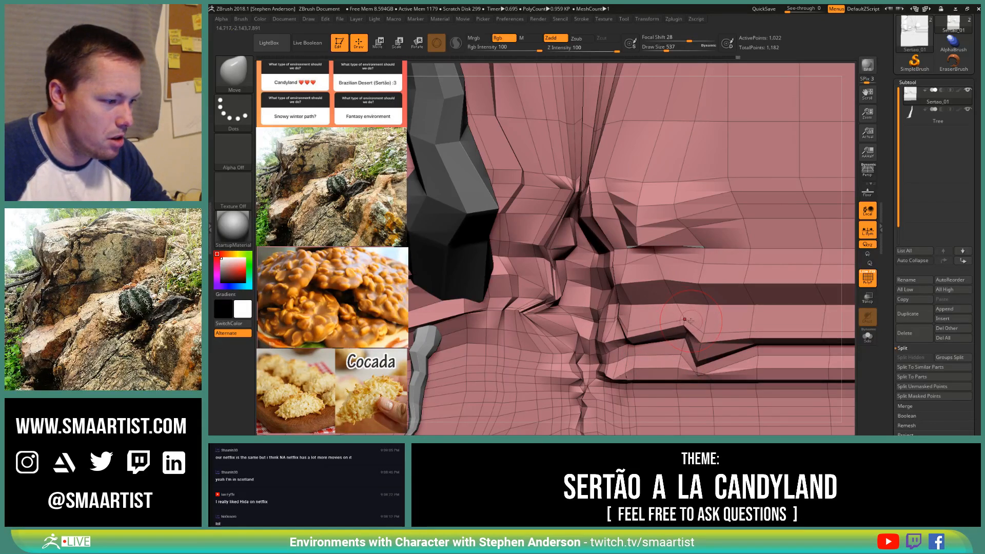
right_click_drag(698, 300, 687, 238, "alt")
mouse_move(699, 322)
left_mouse_down()
mouse_move(675, 349)
mouse_move(641, 338)
mouse_move(634, 307)
mouse_move(620, 313)
left_mouse_up()
key("s")
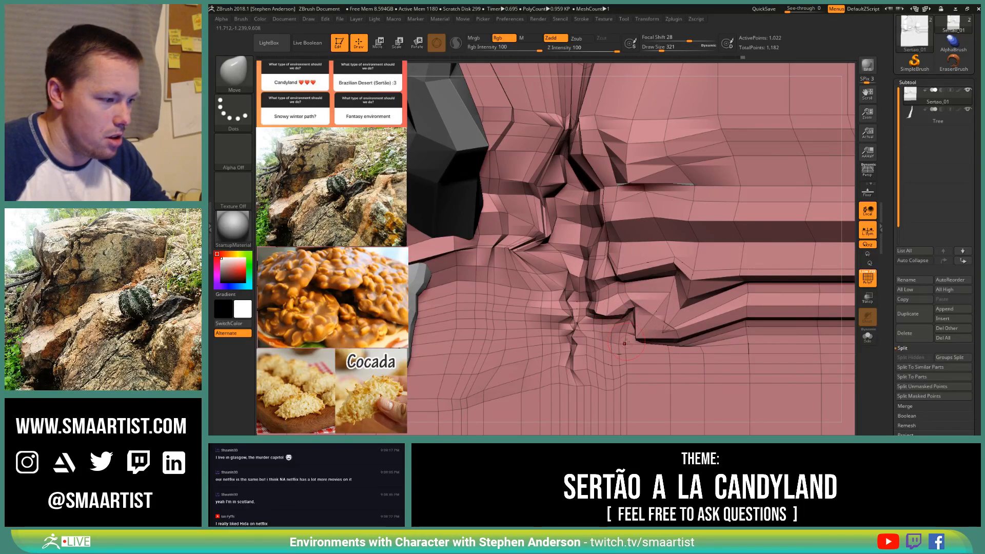
Step: Set the draw size to 203 and pull the lowest ledge's corner beside the crevice down into the ground
mouse_move(625, 339)
right_mouse_down()
mouse_move(637, 263)
mouse_move(643, 299)
mouse_move(664, 325)
mouse_move(648, 310)
right_mouse_up()
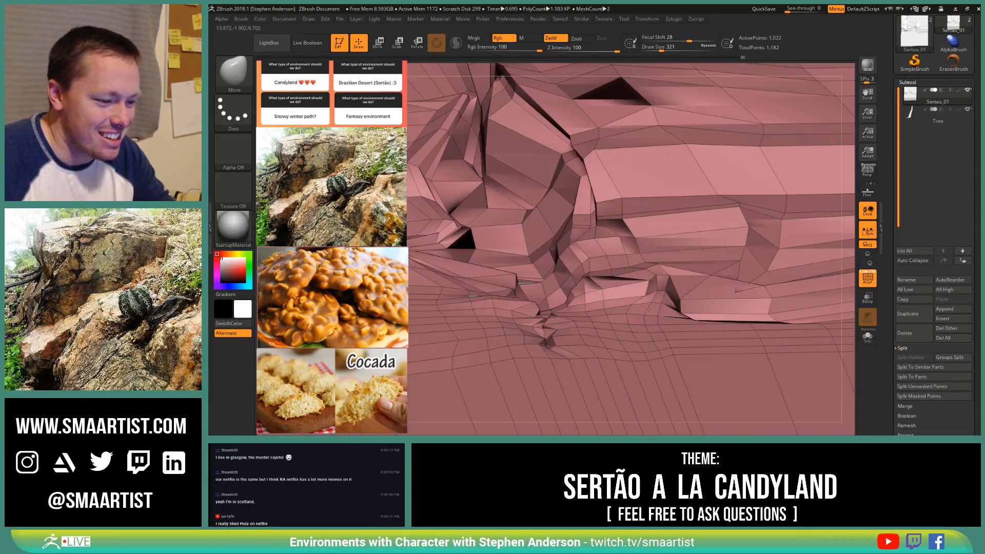
key("s")
left_click_drag(648, 308, 642, 309)
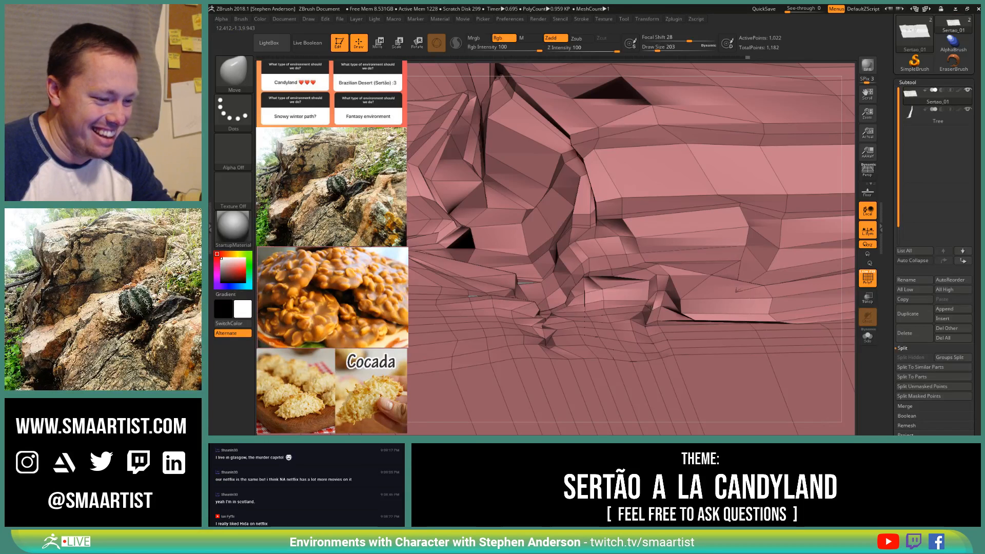
left_click_drag(646, 316, 638, 335)
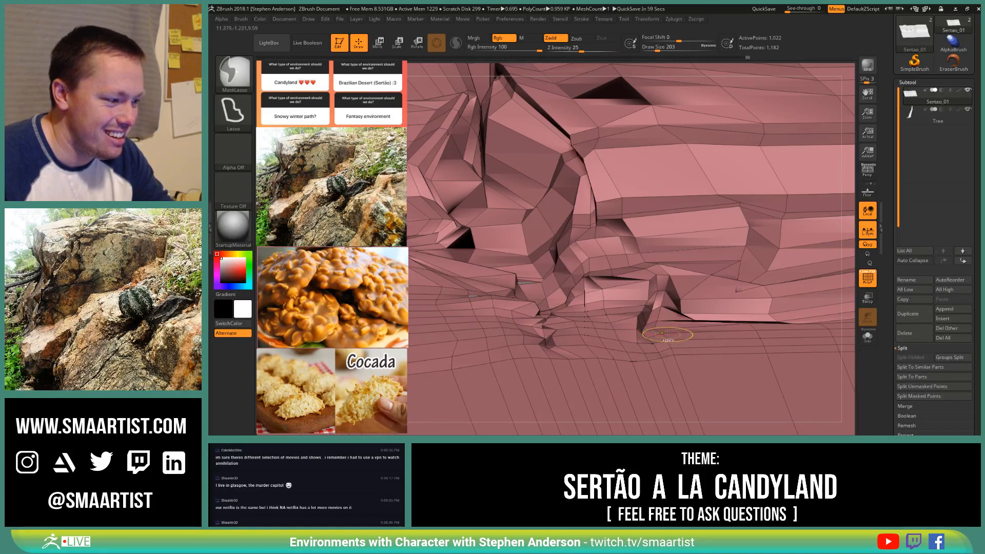
Step: Inspect the lower ledges beside the crevice from several angles, with and without the wireframe
right_click_drag(666, 337, 663, 340, "ctrl")
key("shift+f")
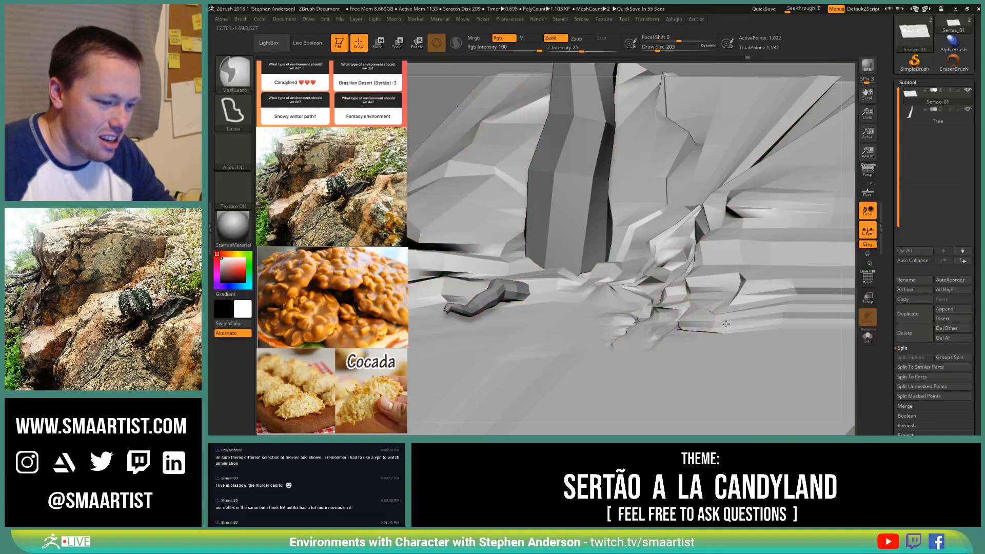
mouse_move(710, 308)
right_mouse_down("ctrl")
mouse_move(728, 325)
mouse_move(729, 307)
right_mouse_up("ctrl")
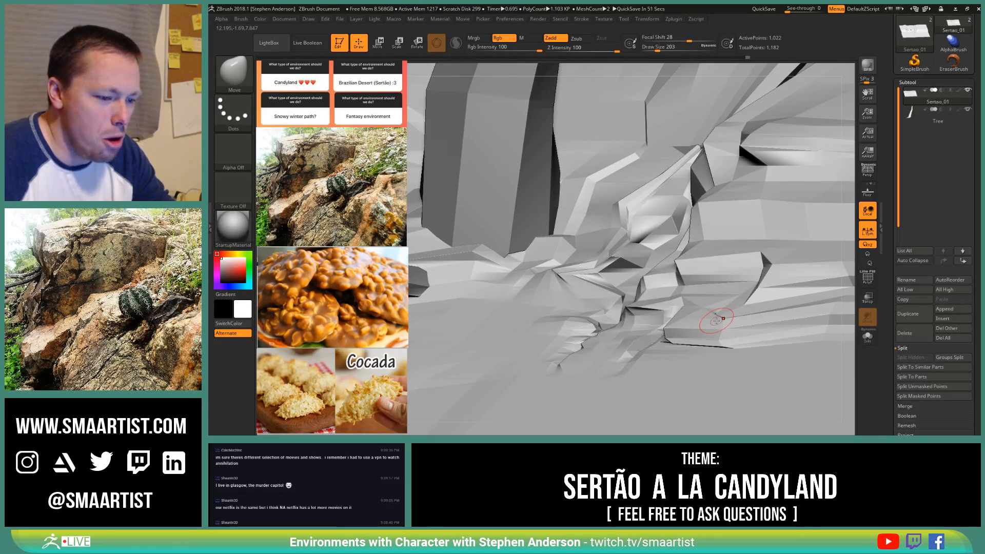
key("shift+f")
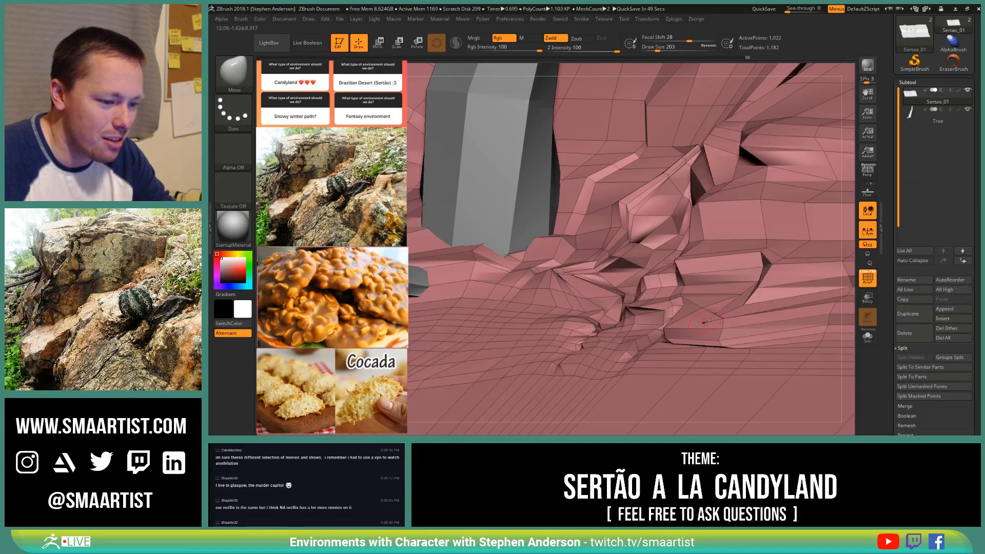
right_click_drag(717, 317, 702, 291)
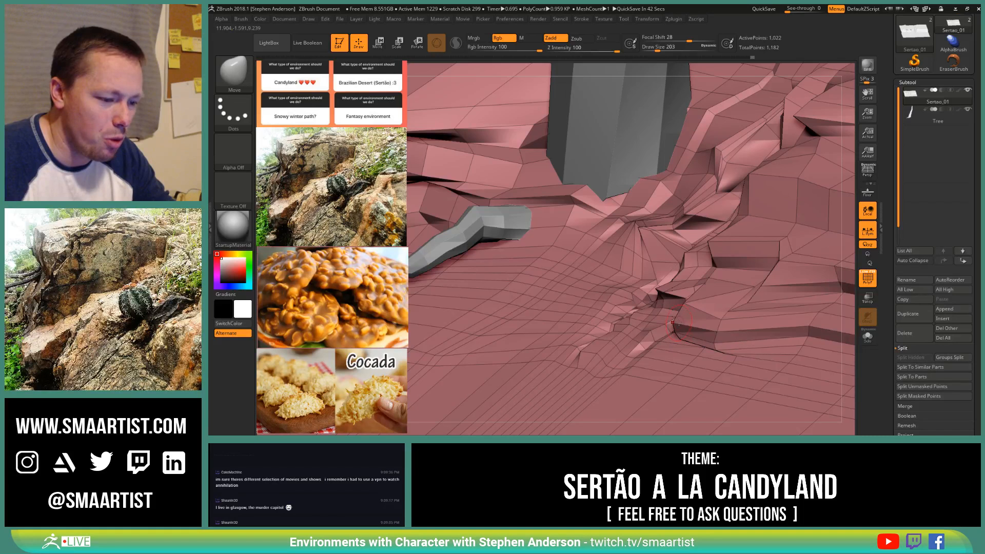
right_click_drag(697, 323, 709, 324)
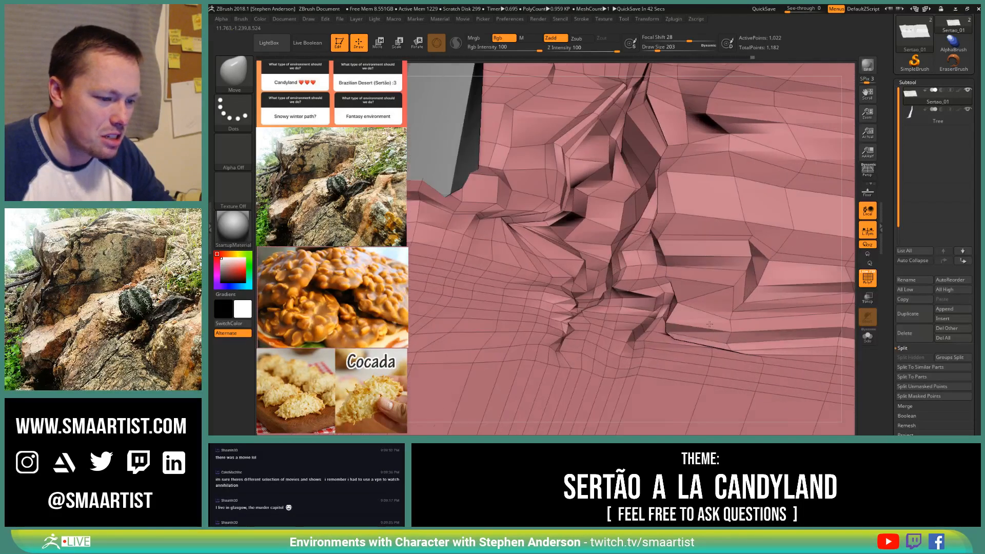
right_click_drag(704, 276, 682, 275)
right_click_drag(677, 275, 726, 282)
mouse_move(765, 310)
right_mouse_down()
mouse_move(724, 292)
mouse_move(705, 382)
right_mouse_up()
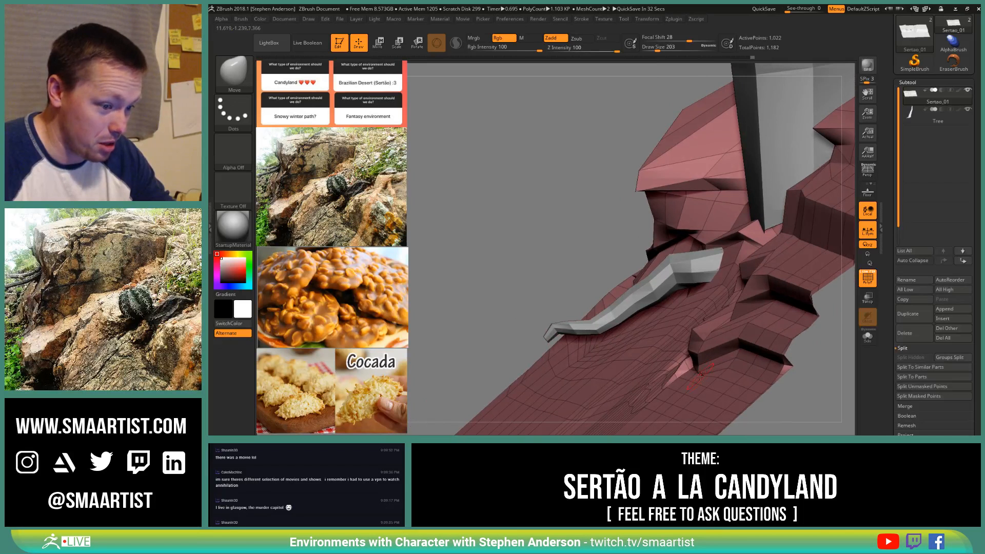
Step: Set the draw size to 366 and push the outer stretch of the lowest ledge into an irregular bend with the Move brush
key("s")
left_click_drag(704, 387, 707, 387)
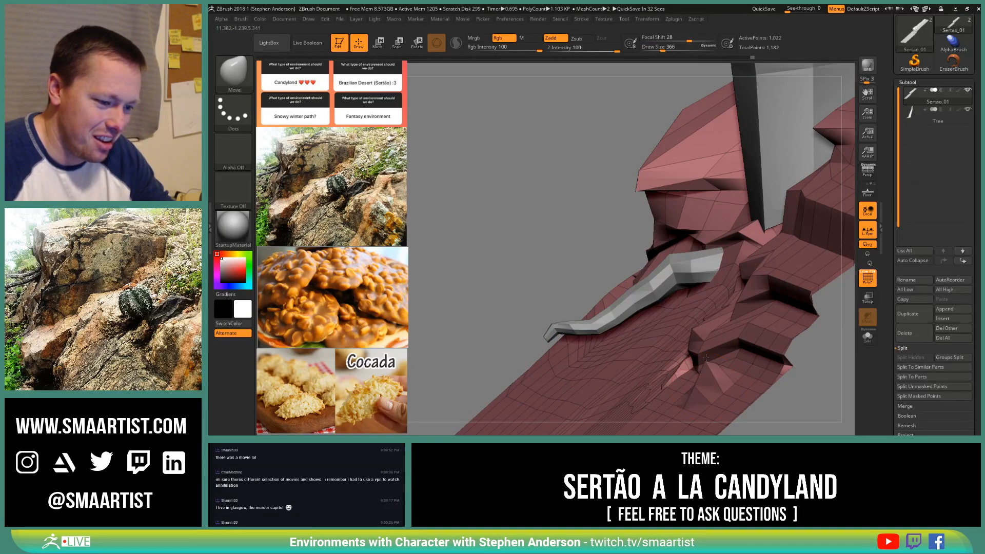
left_click(728, 380)
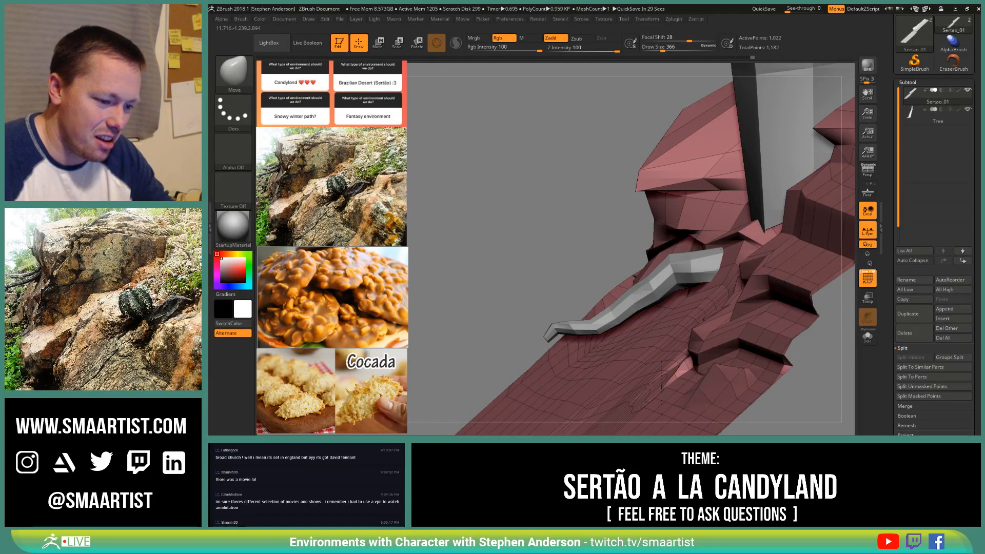
right_click_drag(735, 376, 785, 418)
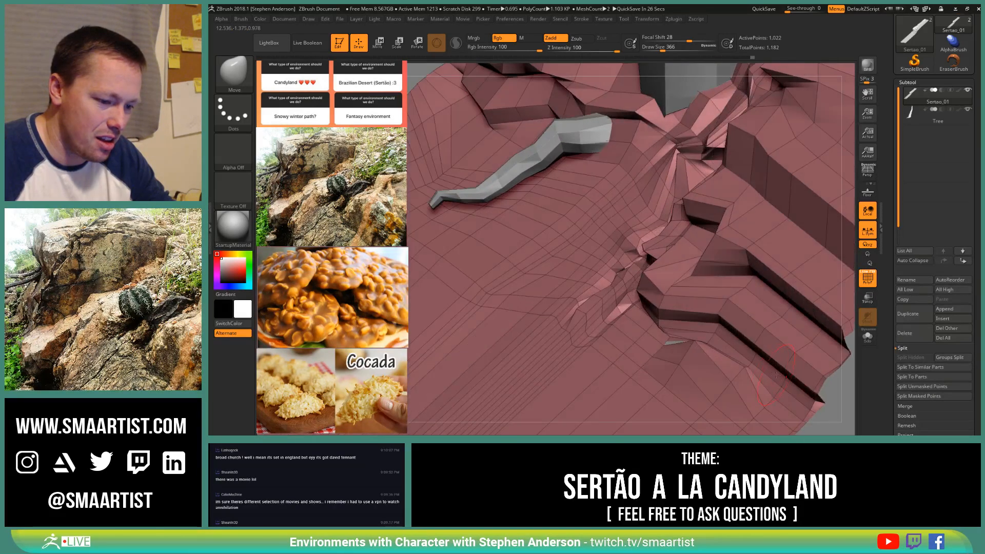
left_click_drag(776, 382, 758, 394)
left_click_drag(757, 361, 753, 369)
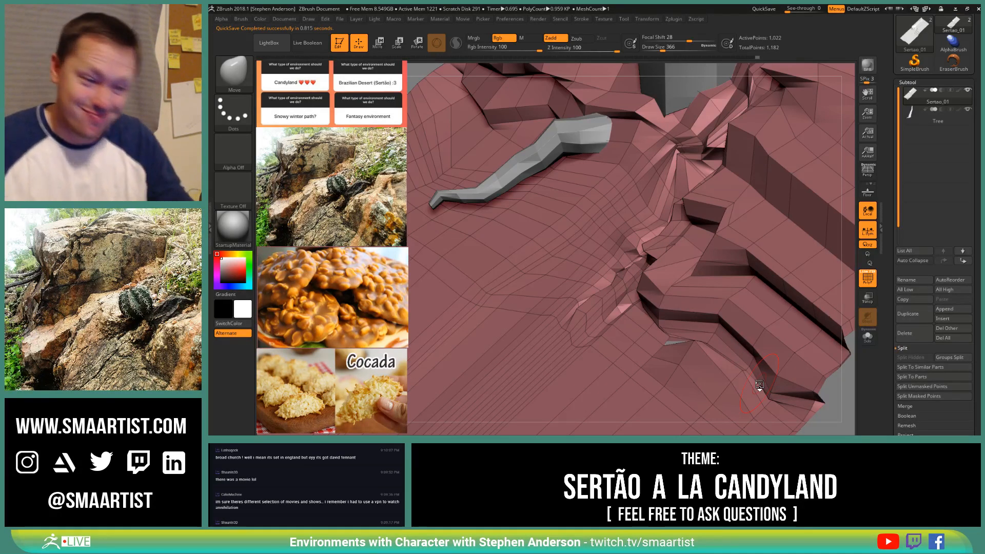
Step: Enlarge the draw size to 1753 and sweep the outer ends of the ledges back up the slope along the terrain border
right_click_drag(720, 325, 739, 323)
mouse_move(713, 284)
right_mouse_down("ctrl")
mouse_move(706, 277)
mouse_move(724, 270)
right_mouse_up("ctrl")
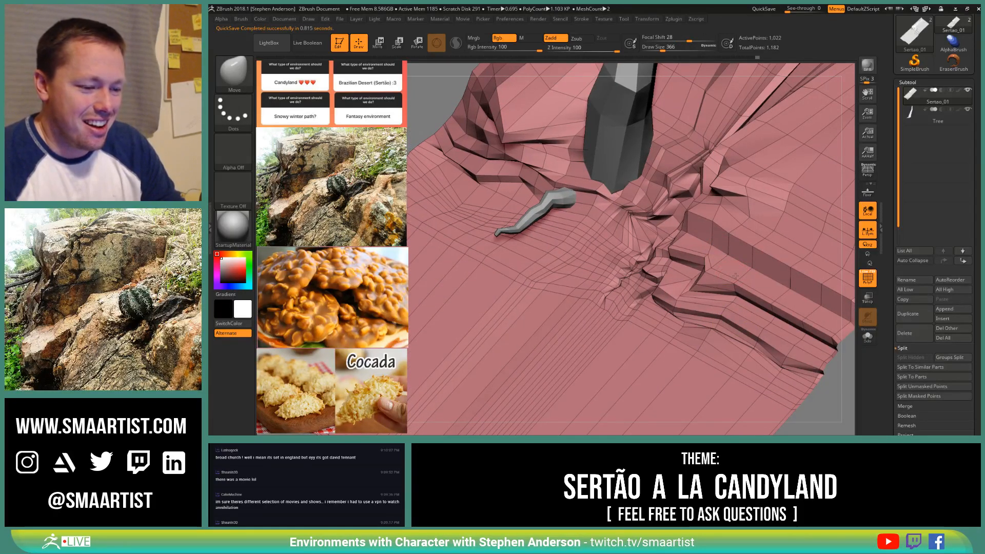
key("s")
left_click_drag(735, 282, 751, 282)
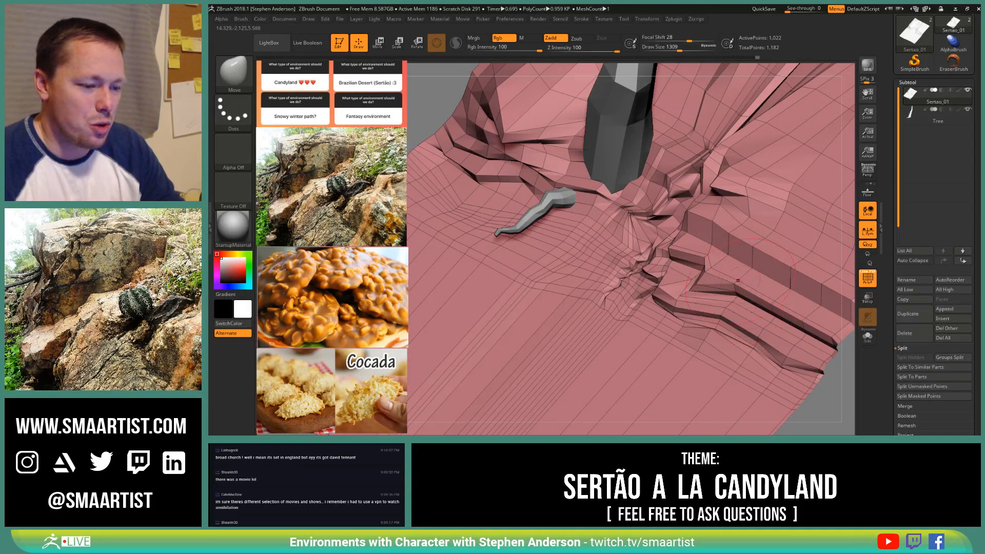
right_click_drag(721, 286, 591, 285, "alt")
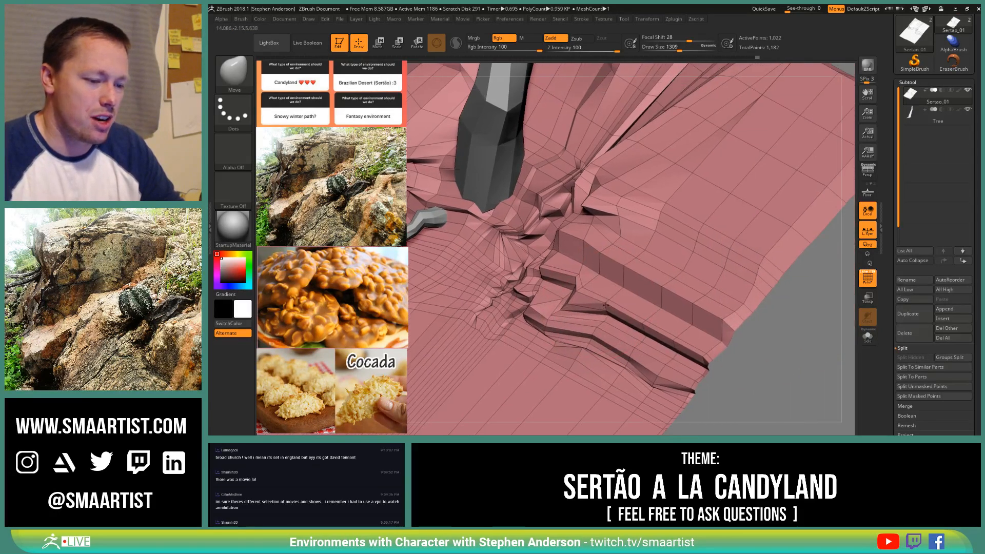
right_click_drag(693, 330, 701, 379)
key("s")
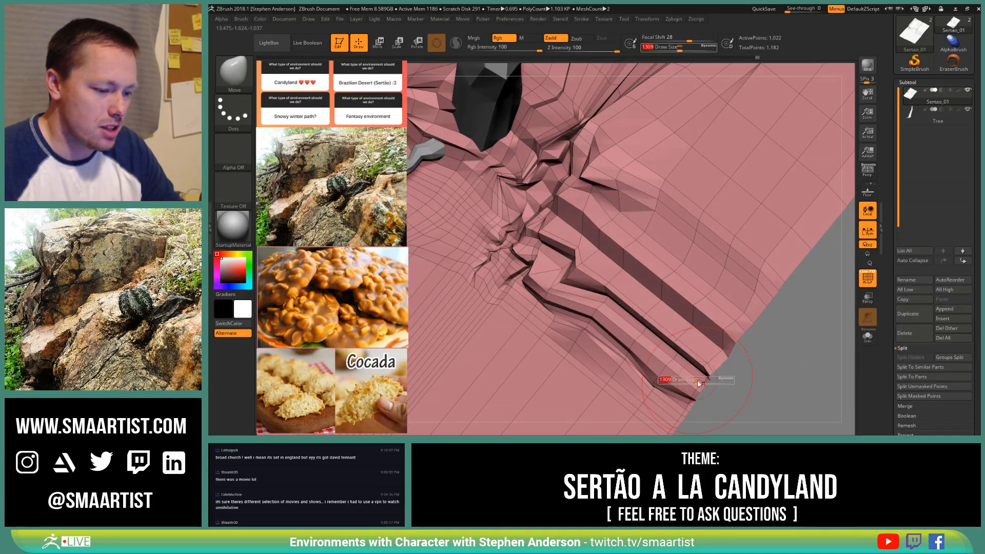
mouse_move(702, 378)
left_mouse_down()
mouse_move(756, 333)
mouse_move(774, 277)
left_mouse_up()
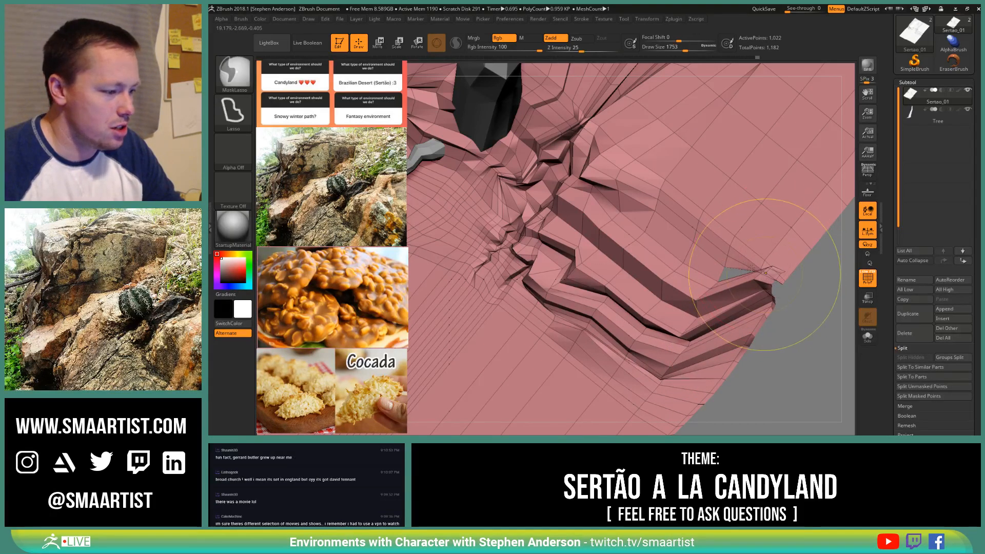
Step: Push the ledges' outer ends further back with a draw size of 2966, and adjust the middle ledge's bend with a size of 857
mouse_move(773, 277)
right_mouse_down()
mouse_move(696, 282)
mouse_move(701, 308)
right_mouse_up()
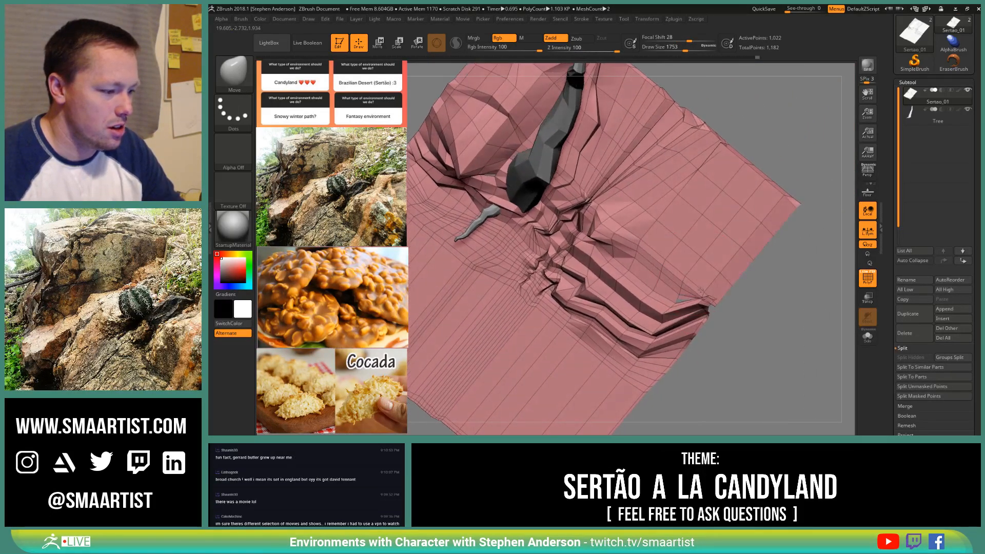
key("s")
left_click_drag(700, 311, 713, 306)
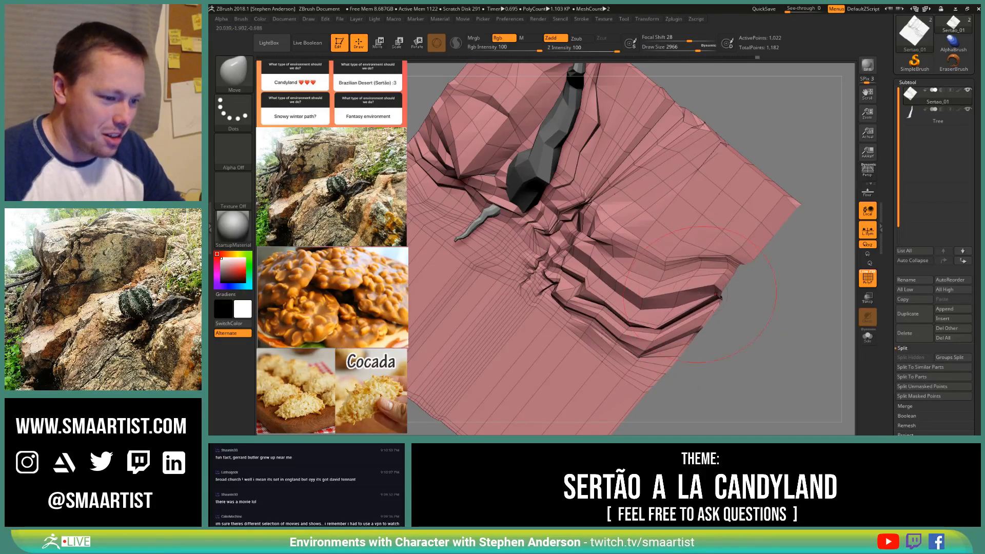
mouse_move(687, 275)
right_mouse_down()
mouse_move(670, 309)
mouse_move(664, 297)
right_mouse_up()
key("s")
left_click_drag(644, 306, 644, 311)
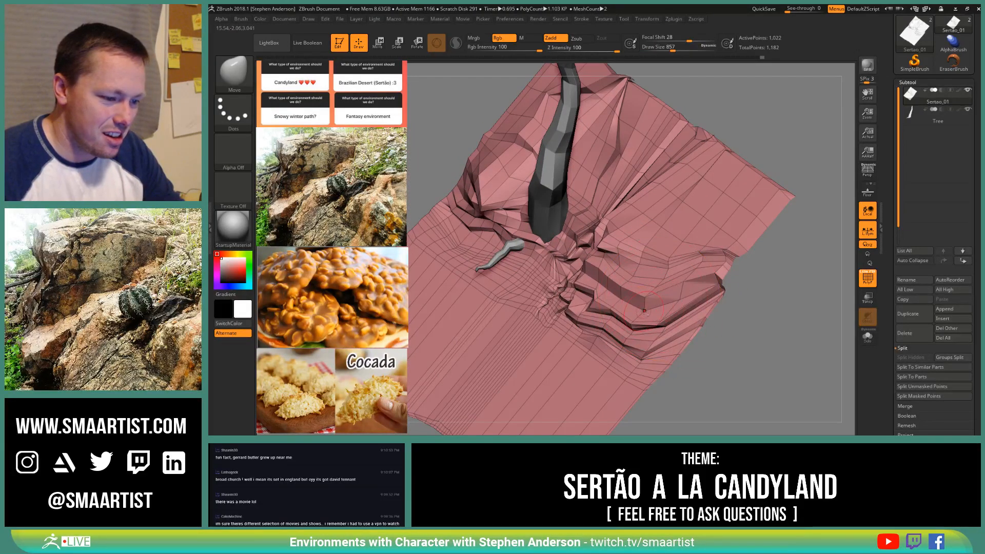
Step: Hide the wireframe, set the draw size to 2791 and lift the slope above the ledges into a tall mound
mouse_move(658, 312)
right_mouse_down()
mouse_move(636, 269)
mouse_move(689, 291)
right_mouse_up()
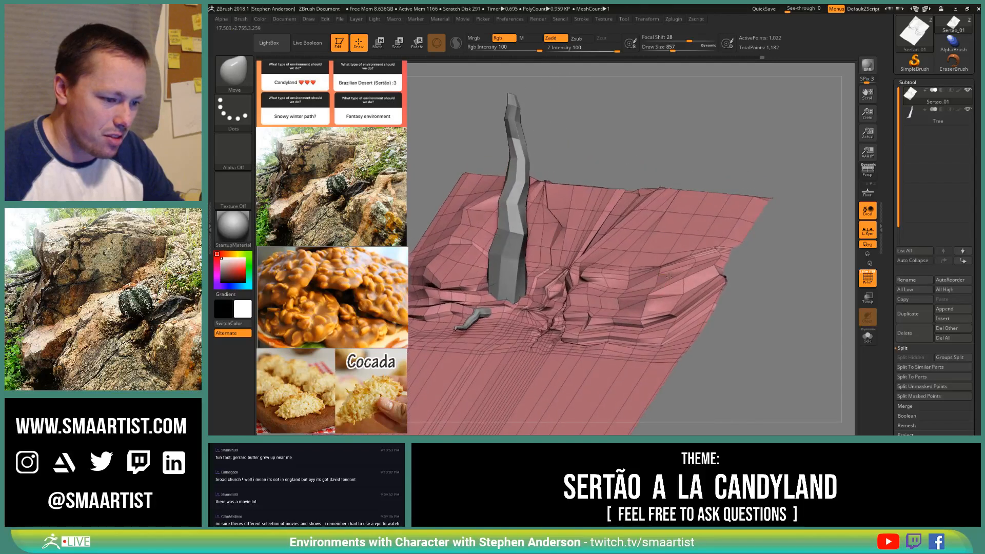
key("shift+f")
mouse_move(661, 329)
right_mouse_down("ctrl")
mouse_move(650, 296)
mouse_move(666, 301)
right_mouse_up("ctrl")
key("s")
mouse_move(659, 270)
left_mouse_down()
mouse_move(682, 268)
mouse_move(677, 260)
left_mouse_up()
mouse_move(659, 222)
left_mouse_down()
mouse_move(662, 208)
mouse_move(700, 213)
left_mouse_up()
mouse_move(686, 231)
right_mouse_down()
mouse_move(669, 225)
mouse_move(690, 259)
right_mouse_up()
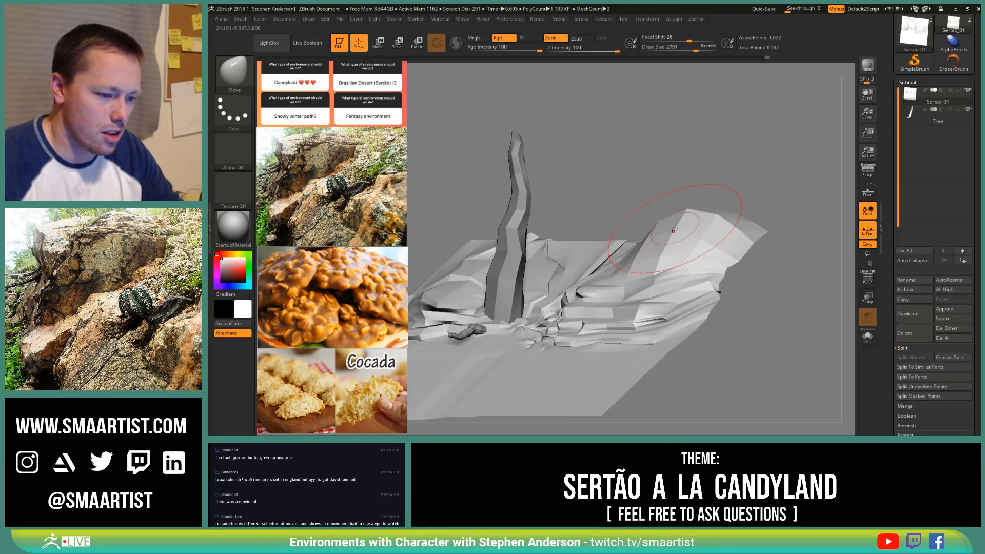
Step: Reduce the draw size to 1047 and shape the raised mound into a blocky boulder with a steep side beside the crevice
key("s")
left_click_drag(670, 227, 658, 246)
key("s")
mouse_move(640, 252)
right_mouse_down()
mouse_move(658, 274)
mouse_move(689, 262)
right_mouse_up()
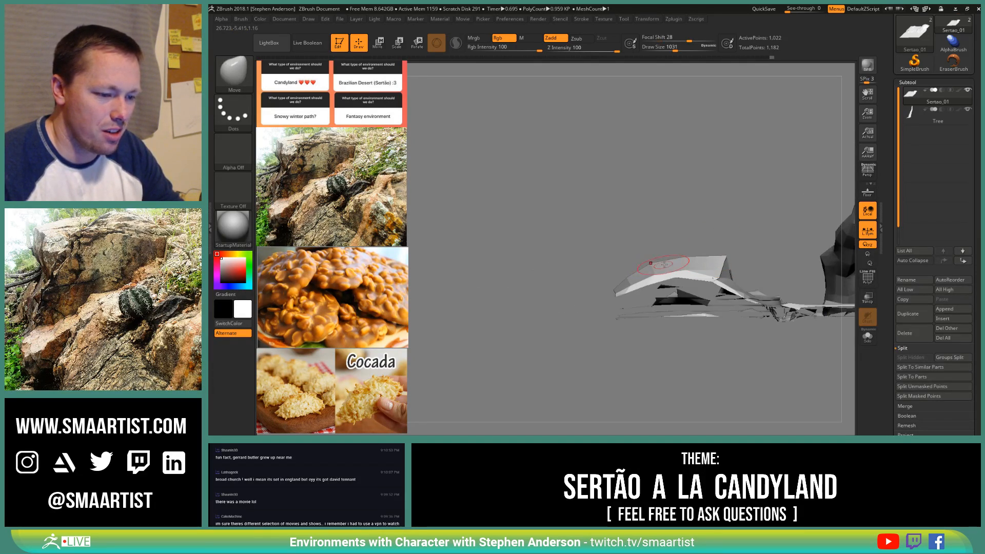
right_click_drag(679, 266, 745, 268)
right_click_drag(685, 262, 630, 259)
key("s")
left_click_drag(633, 260, 635, 260)
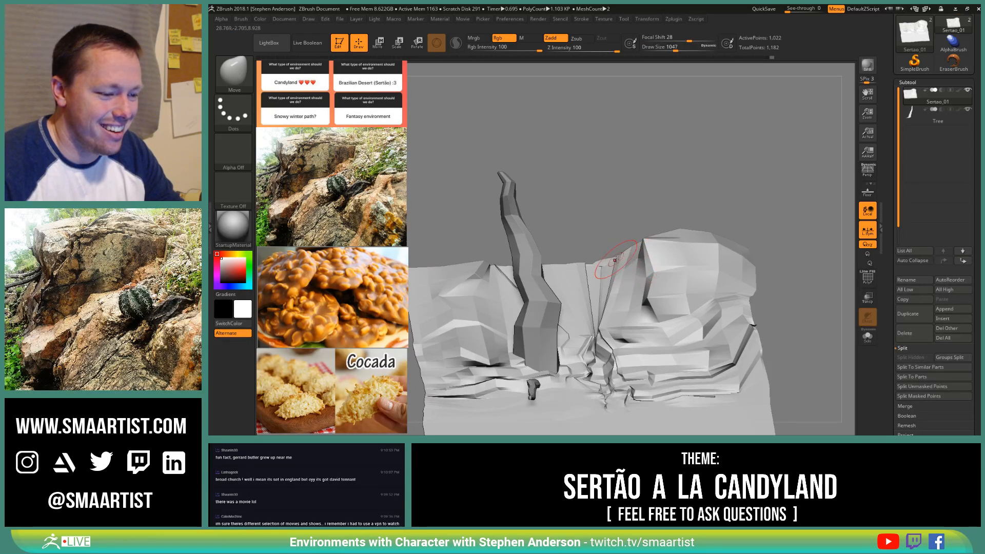
Step: Show the wireframe and define the rock edges below the boulder as sharper ledges, using draw sizes 306 and 227
mouse_move(591, 257)
right_mouse_down()
mouse_move(590, 286)
mouse_move(555, 282)
mouse_move(738, 225)
mouse_move(705, 271)
mouse_move(708, 297)
mouse_move(729, 266)
right_mouse_up()
key("shift+f")
key("s")
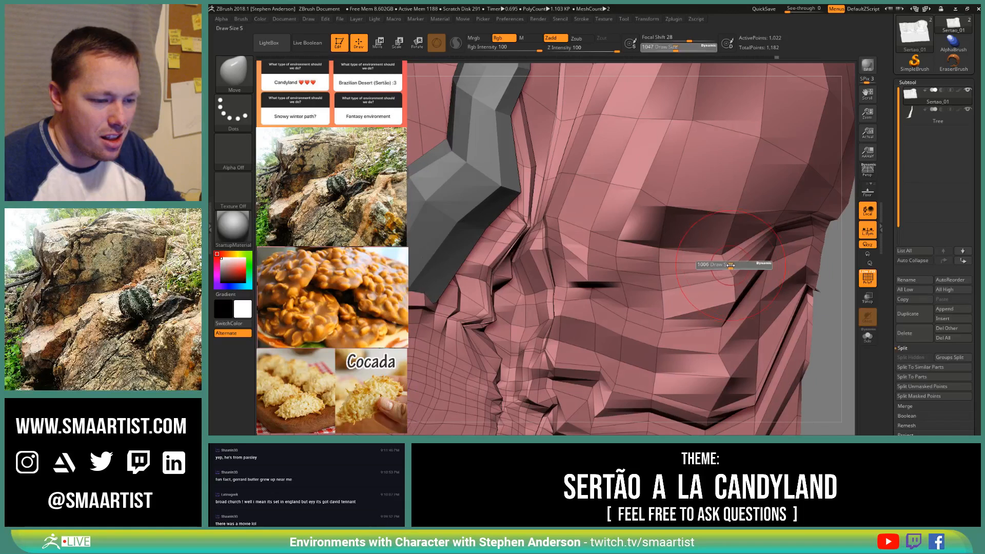
left_click_drag(717, 267, 717, 266)
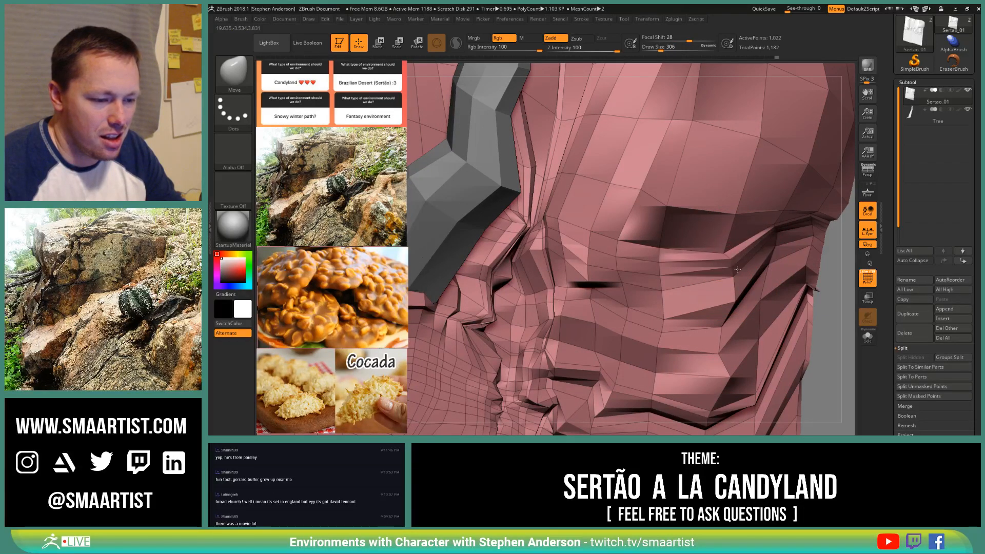
mouse_move(724, 254)
right_mouse_down()
mouse_move(712, 283)
mouse_move(731, 267)
right_mouse_up()
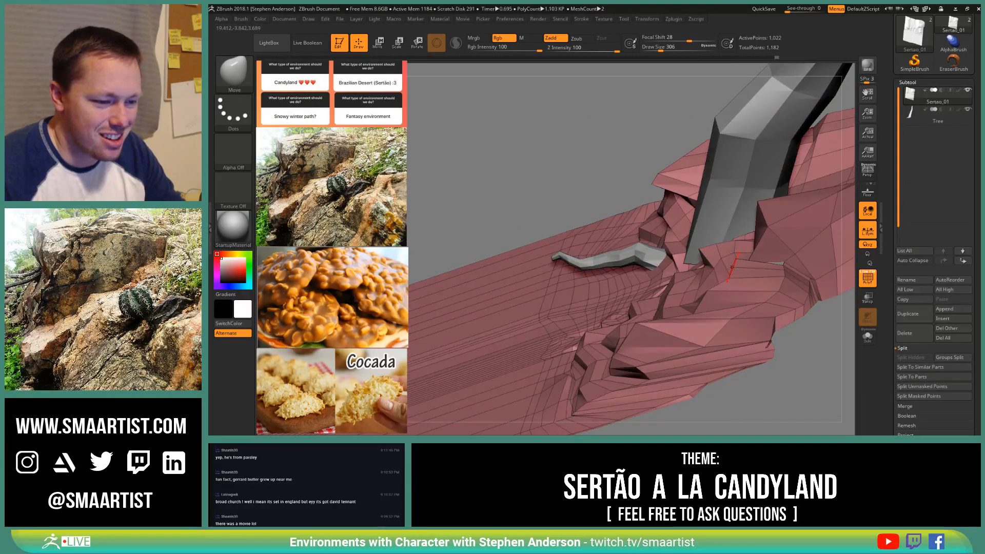
key("s")
left_click_drag(731, 267, 732, 268)
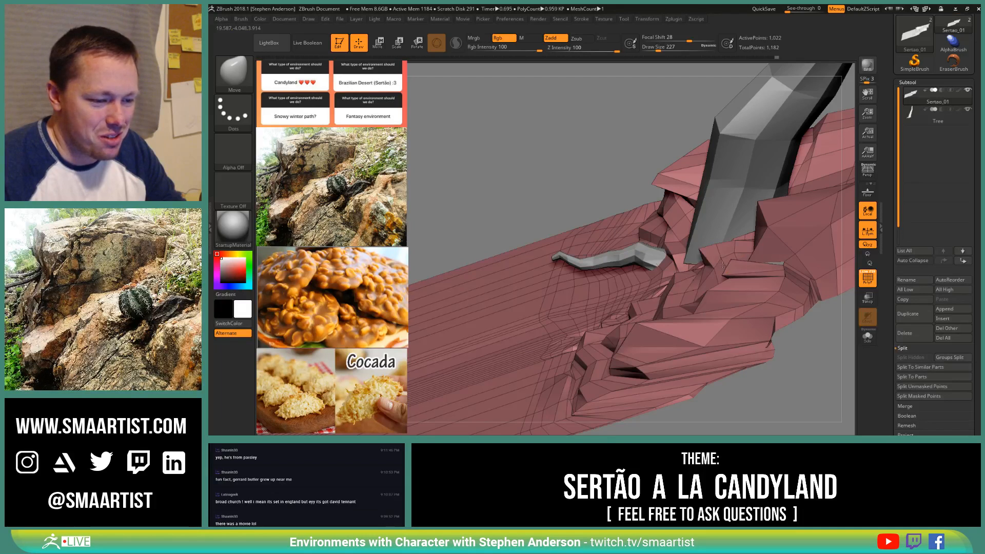
right_click_drag(722, 264, 741, 281)
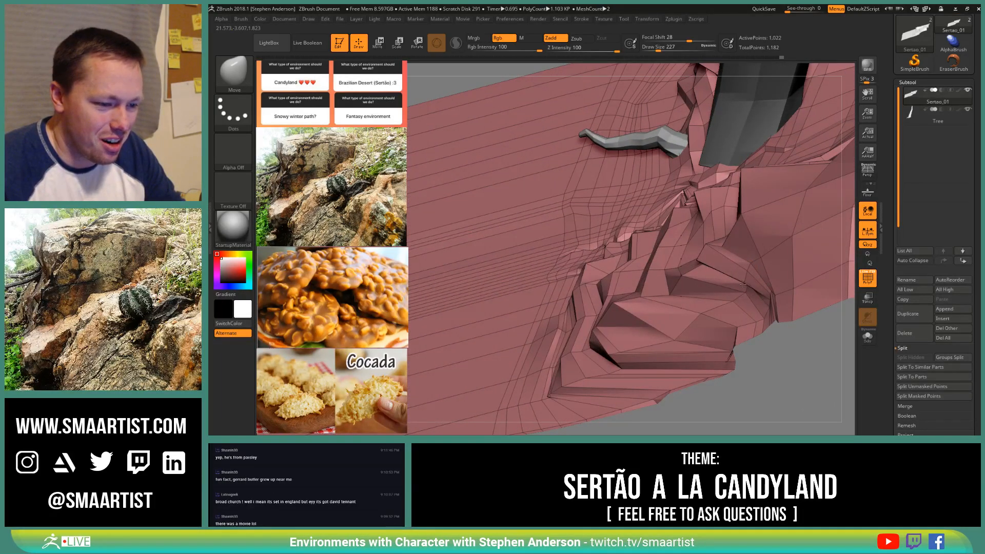
right_click_drag(741, 281, 655, 215)
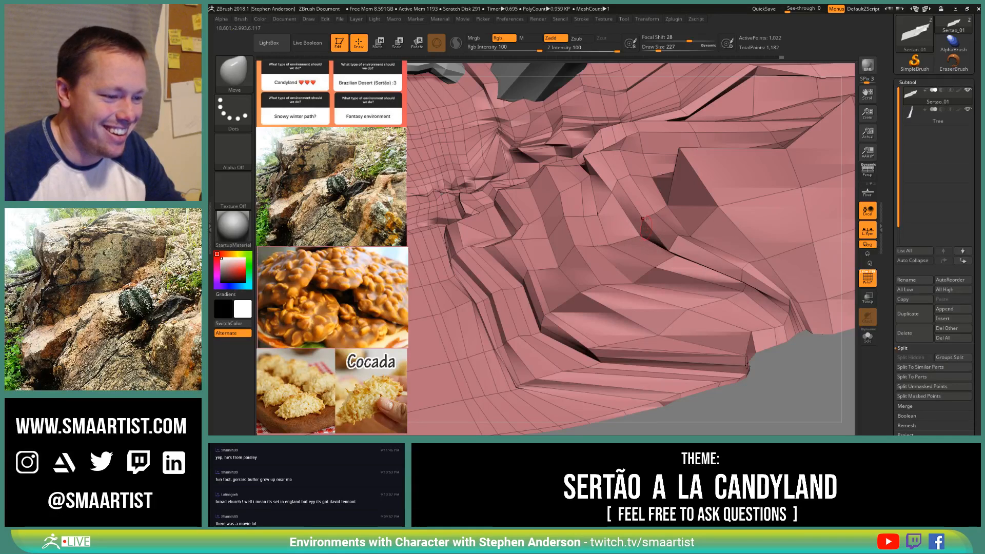
Step: From above, set the draw size to 2922 and curve the outer ends of the lower ledges back from the open ground
mouse_move(644, 235)
right_mouse_down()
mouse_move(673, 207)
mouse_move(662, 218)
mouse_move(685, 256)
mouse_move(681, 296)
mouse_move(628, 262)
right_mouse_up()
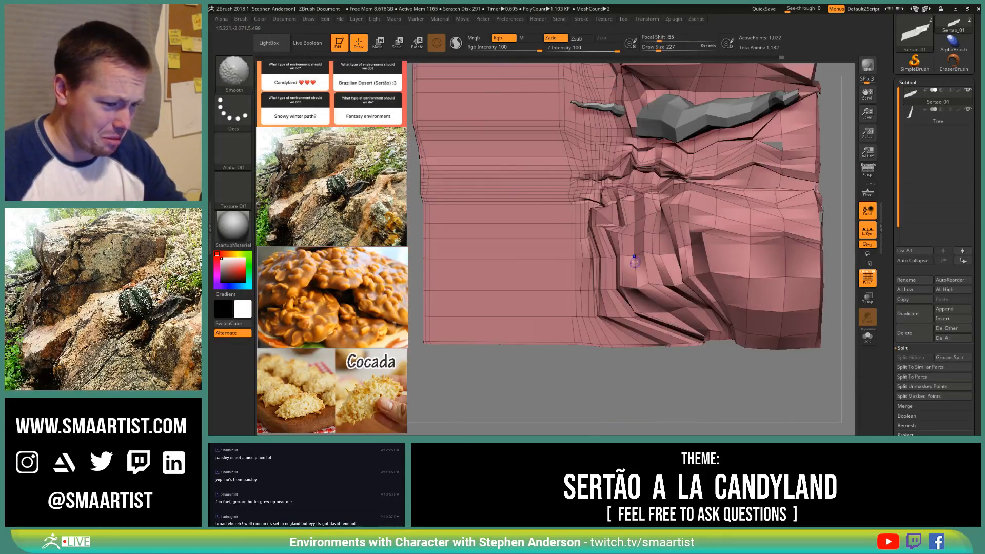
key("s")
left_click_drag(622, 261, 667, 264)
left_click_drag(730, 331, 767, 317)
left_click_drag(600, 344, 624, 342)
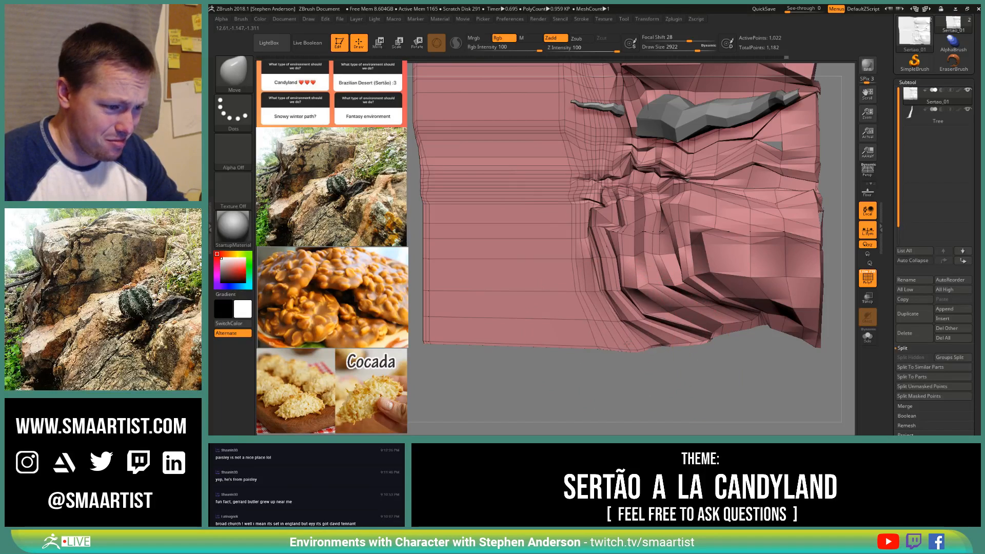
Step: Set the draw size to 1685 and pull the edge loops at the cliff's base out across the open ground
key("s")
mouse_move(580, 272)
left_mouse_down()
mouse_move(505, 254)
mouse_move(527, 226)
mouse_move(519, 214)
mouse_move(515, 247)
mouse_move(481, 208)
mouse_move(502, 214)
left_mouse_up()
key("s")
key("s")
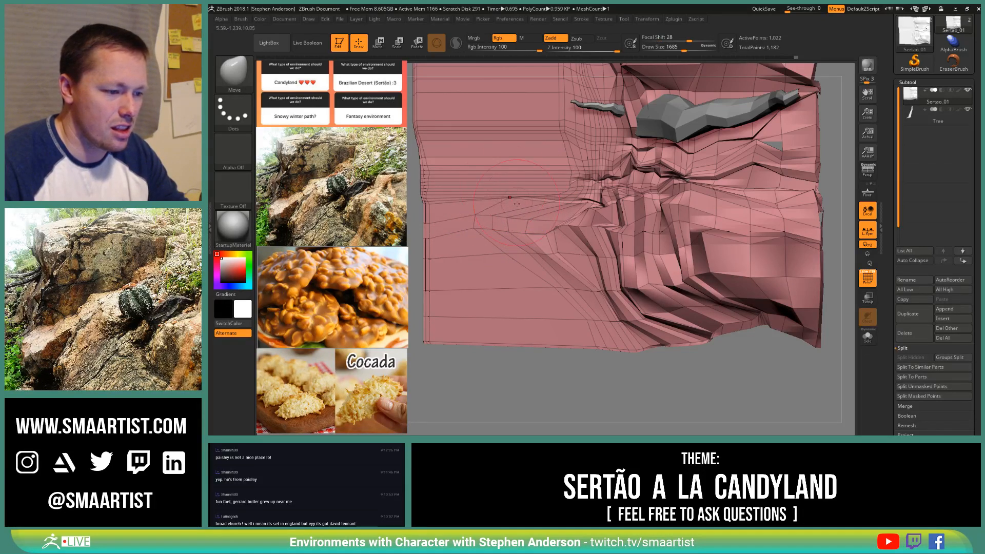
mouse_move(554, 236)
left_mouse_down("shift")
mouse_move(565, 272)
mouse_move(534, 290)
mouse_move(473, 299)
left_mouse_up("shift")
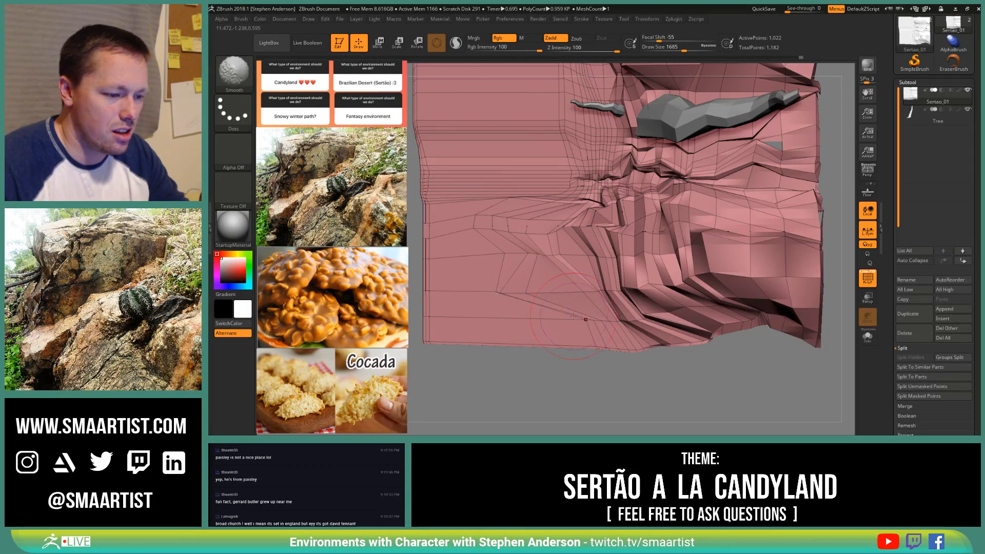
left_click_drag(533, 380, 547, 307)
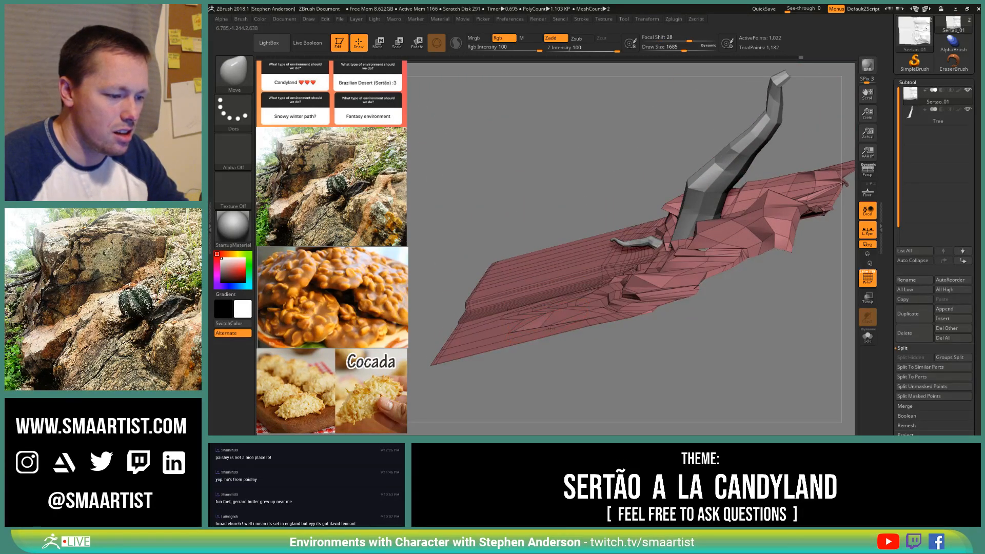
right_click_drag(529, 322, 529, 377, "ctrl")
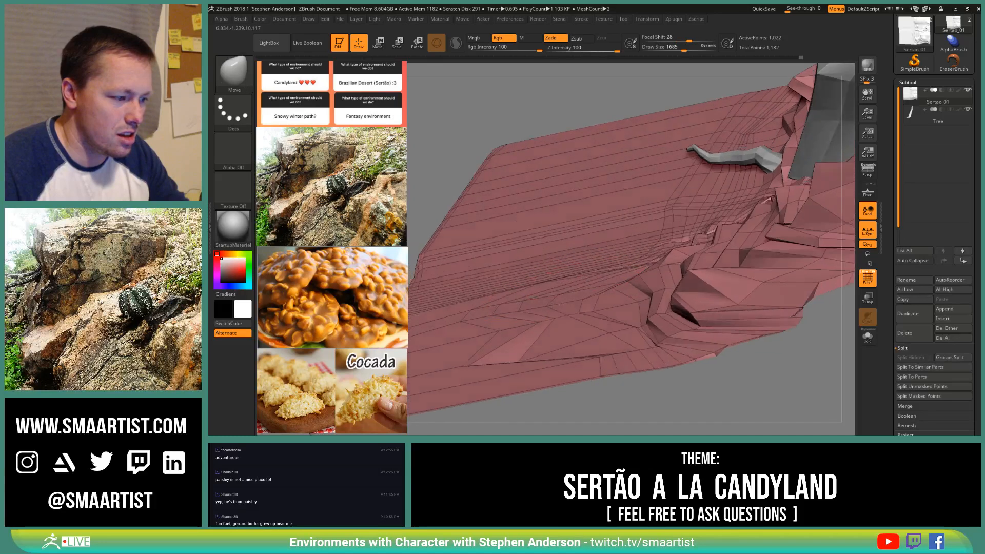
right_click_drag(533, 282, 547, 309)
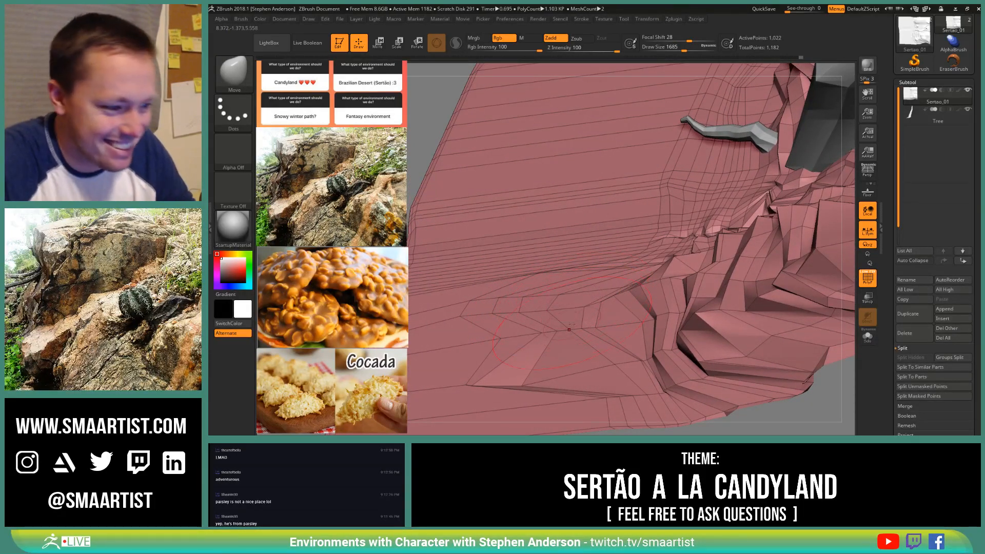
Step: Set the draw size to 810 and examine the ground and cliff around the trunk with the wireframe hidden
mouse_move(569, 330)
right_mouse_down()
mouse_move(559, 251)
mouse_move(558, 315)
mouse_move(557, 304)
right_mouse_up()
key("s")
left_click_drag(565, 326, 552, 326)
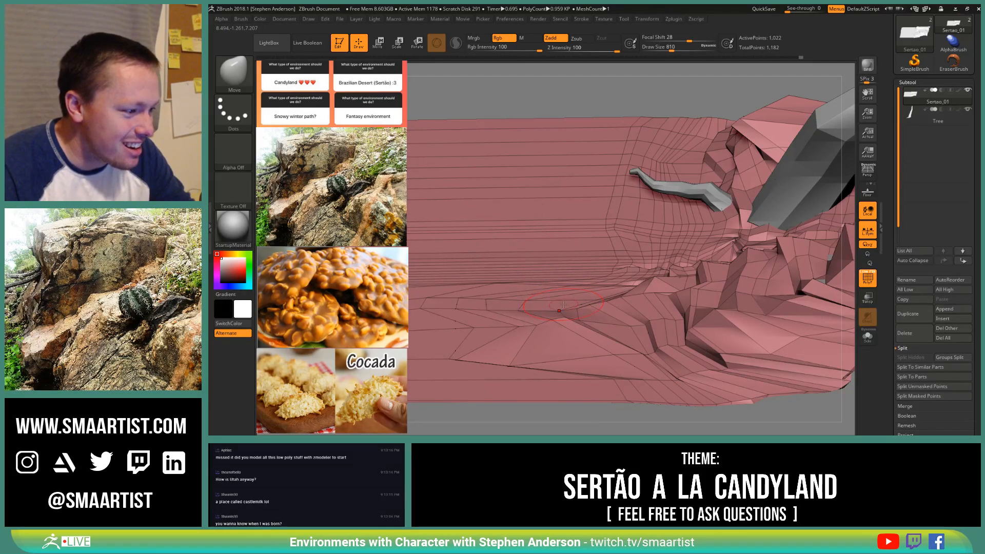
right_click_drag(577, 308, 608, 314, "alt")
mouse_move(564, 272)
right_mouse_down()
mouse_move(579, 323)
mouse_move(556, 283)
mouse_move(573, 281)
mouse_move(565, 248)
mouse_move(587, 241)
mouse_move(735, 235)
mouse_move(692, 261)
mouse_move(723, 279)
right_mouse_up()
key("ctrl")
key("shift+f")
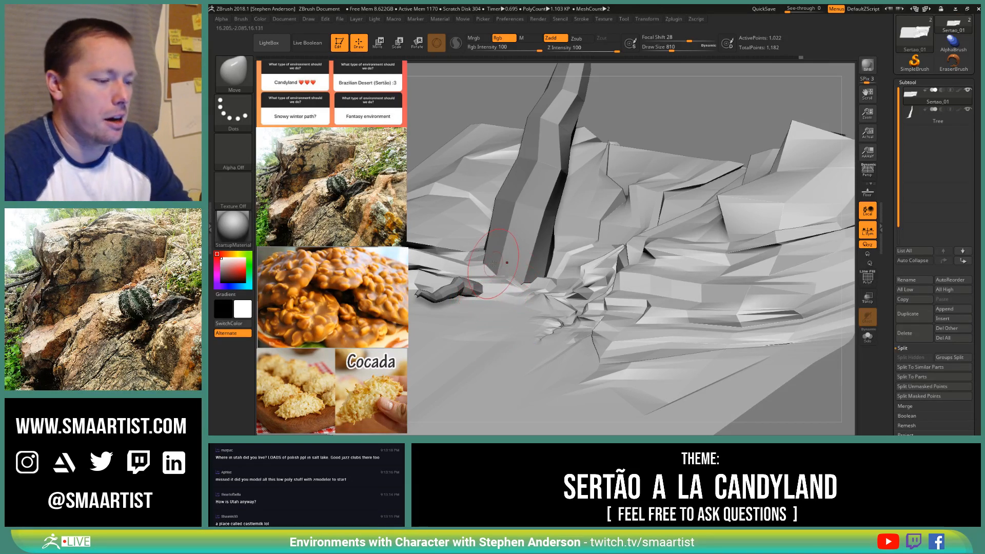
mouse_move(532, 333)
right_mouse_down()
mouse_move(549, 340)
mouse_move(625, 316)
mouse_move(604, 304)
mouse_move(640, 301)
right_mouse_up()
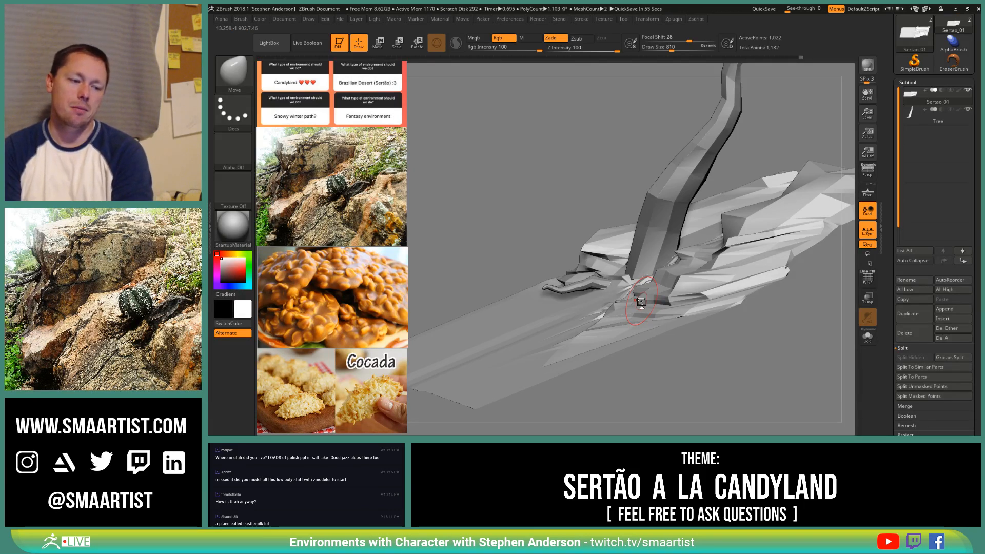
key("shift+f")
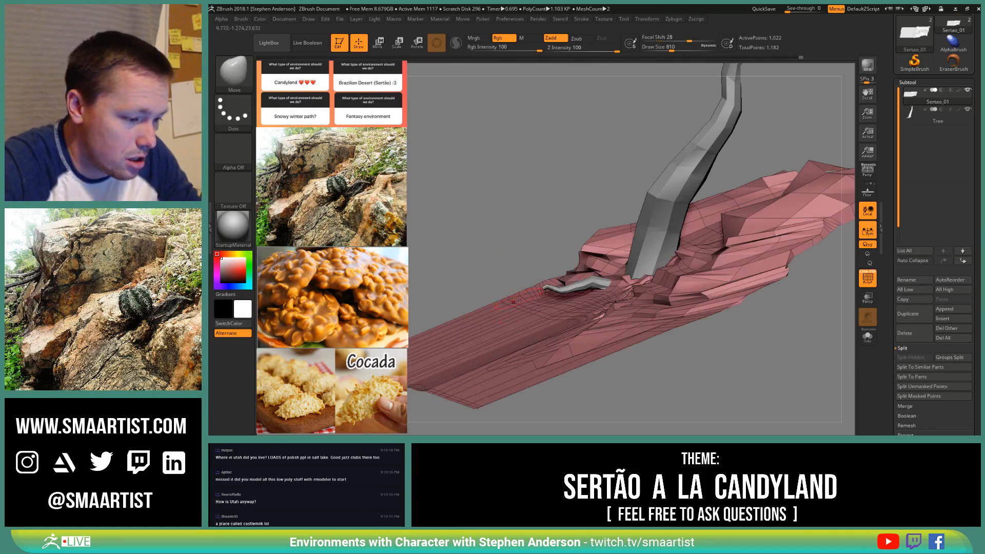
Step: Mask the terrain except for a small patch of ground beside the root and activate the Move gizmo
mouse_move(495, 294)
right_mouse_down()
mouse_move(556, 315)
mouse_move(571, 306)
mouse_move(579, 328)
mouse_move(603, 283)
right_mouse_up()
mouse_move(575, 299)
left_mouse_down("ctrl")
mouse_move(624, 289)
mouse_move(569, 234)
mouse_move(559, 296)
left_mouse_up("ctrl")
left_click(497, 106, "ctrl")
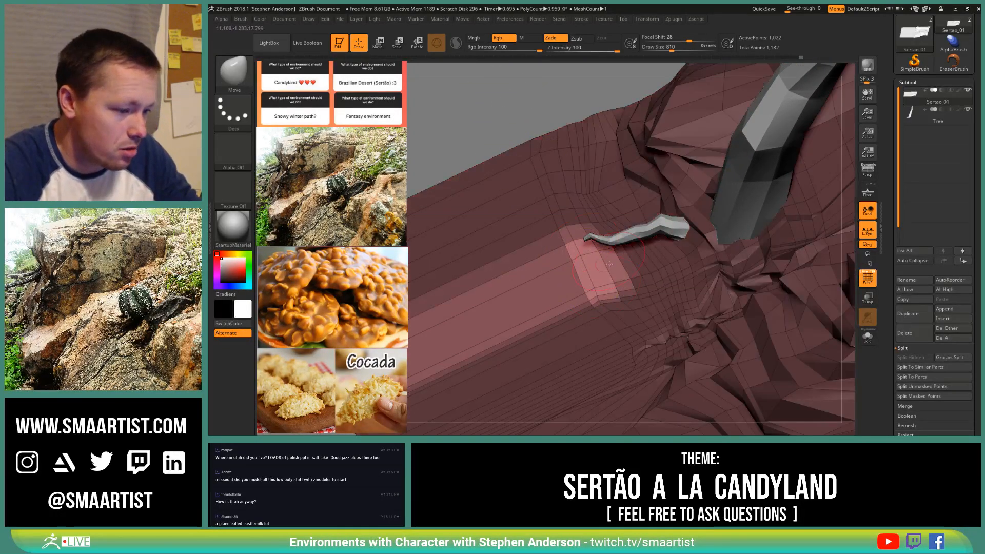
mouse_move(593, 288)
right_mouse_down()
mouse_move(597, 275)
mouse_move(631, 281)
right_mouse_up()
key("w")
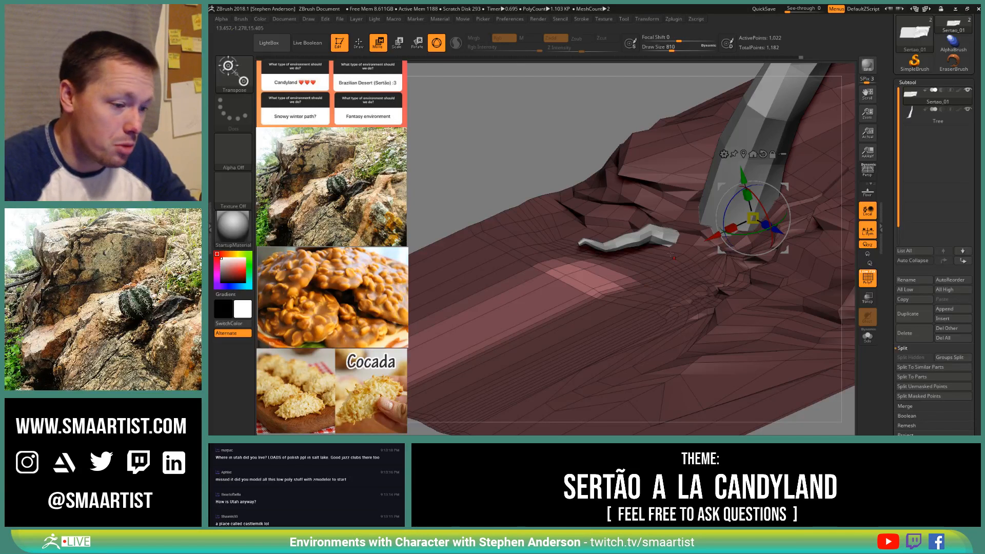
Step: Center the gizmo on the unmasked ground patch, try raising it along Y, and undo the move
right_click_drag(626, 276, 623, 256)
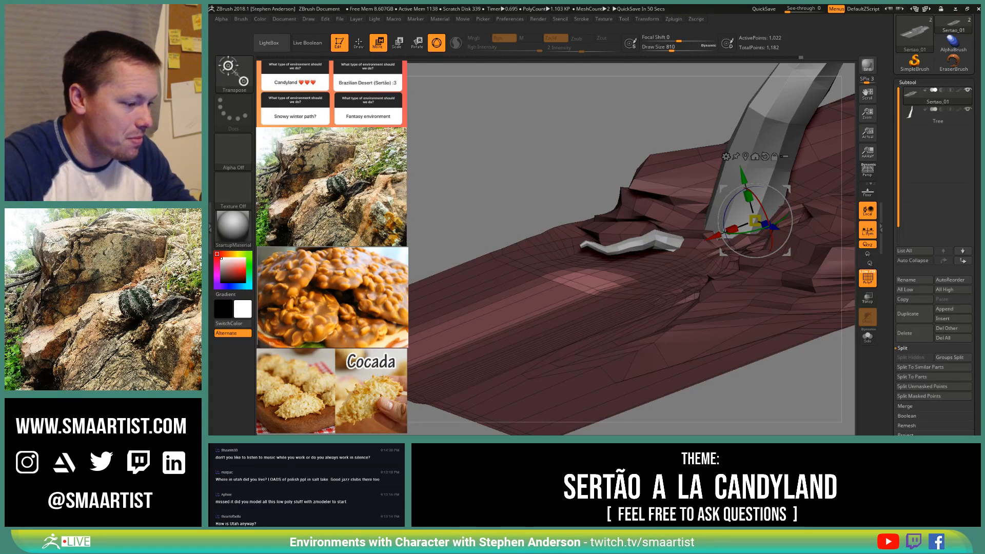
right_click_drag(608, 262, 667, 242)
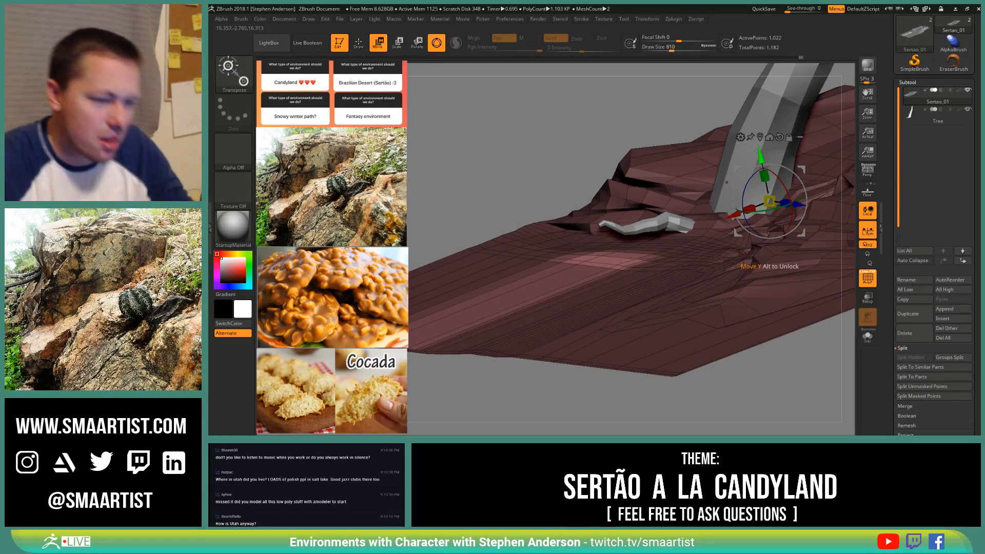
left_click(636, 258, "alt")
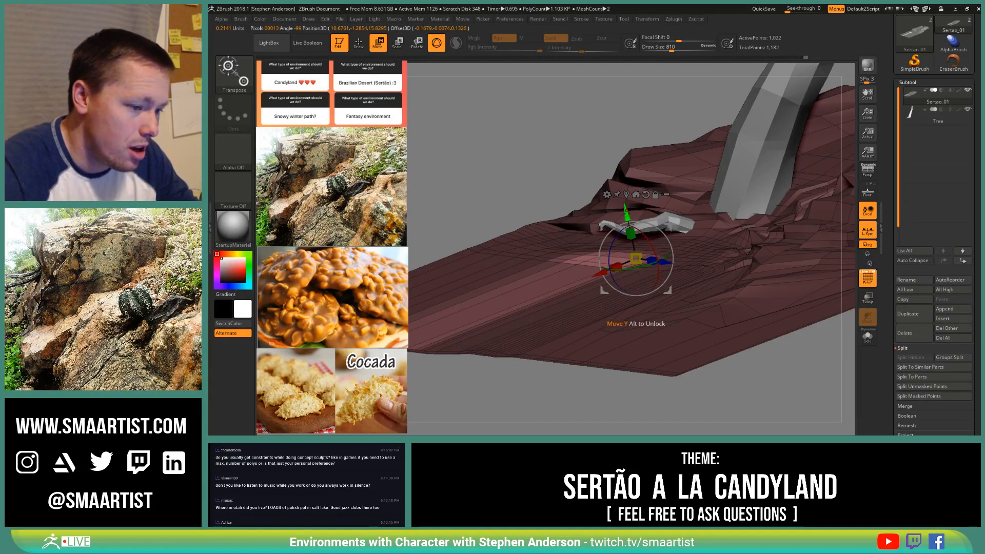
left_click_drag(625, 210, 613, 150)
right_click_drag(661, 204, 649, 239)
key("ctrl+z")
Step: Try extruding the unmasked ground patch upward into a slab, undo it, and clear the mask
left_click_drag(621, 237, 619, 230, "ctrl")
right_click_drag(600, 299, 660, 285, "ctrl")
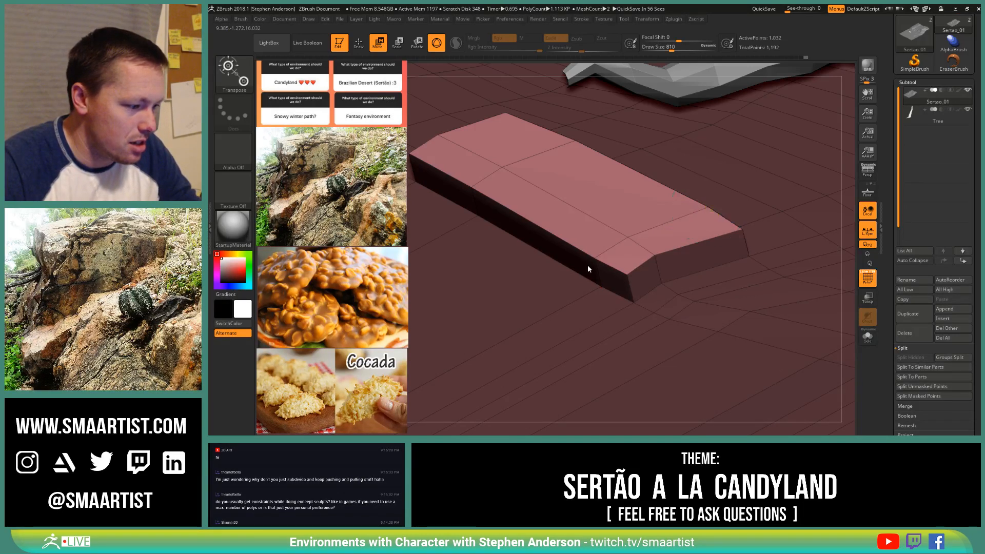
key("ctrl+z")
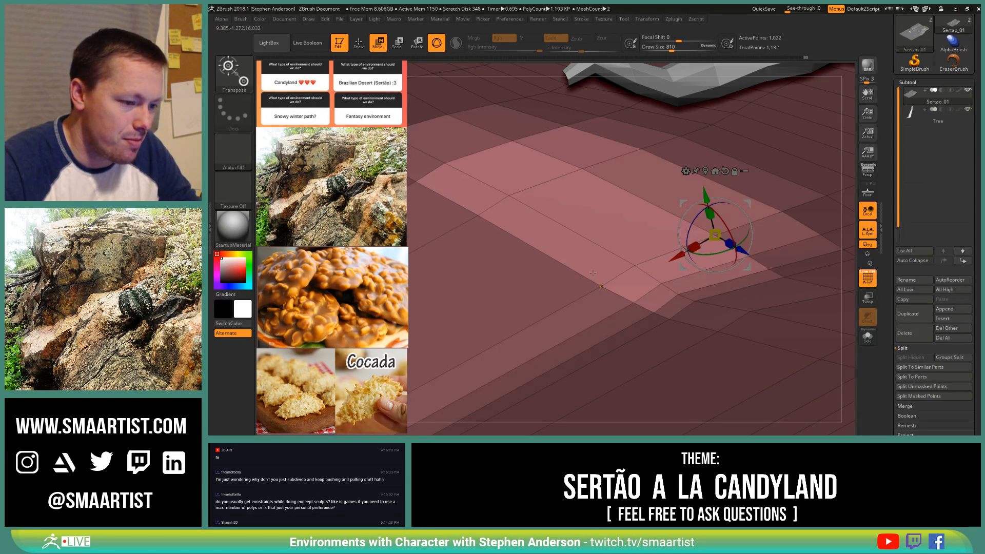
key("q")
mouse_move(589, 270)
right_mouse_down("ctrl")
mouse_move(519, 121)
mouse_move(511, 129)
right_mouse_up("ctrl")
left_click_drag(495, 120, 504, 125, "ctrl")
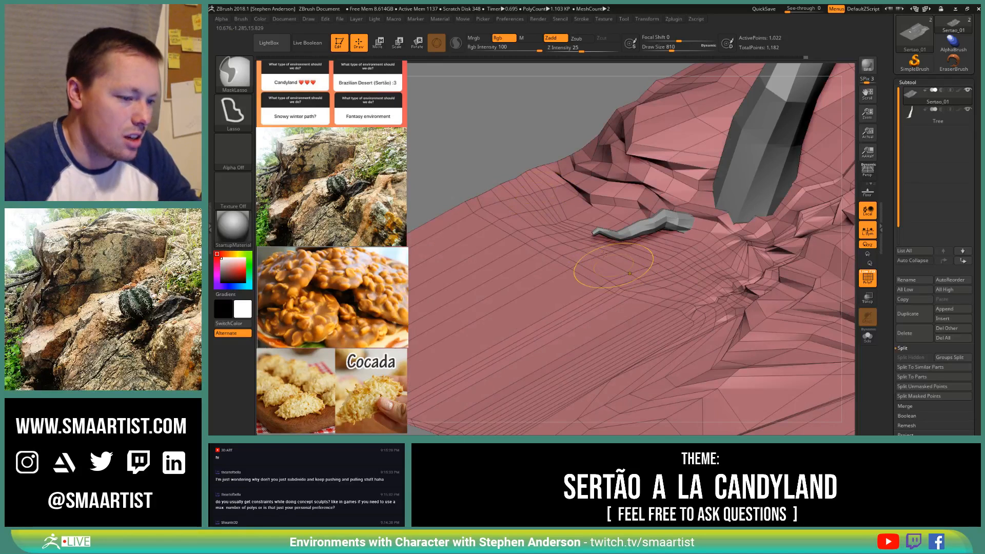
Step: Set the draw size to 279 and shape the ground's edge loops below the small root into low ledges
right_click_drag(611, 263, 592, 246, "ctrl")
mouse_move(667, 267)
right_mouse_down()
mouse_move(616, 262)
mouse_move(665, 270)
mouse_move(664, 244)
right_mouse_up()
key("s")
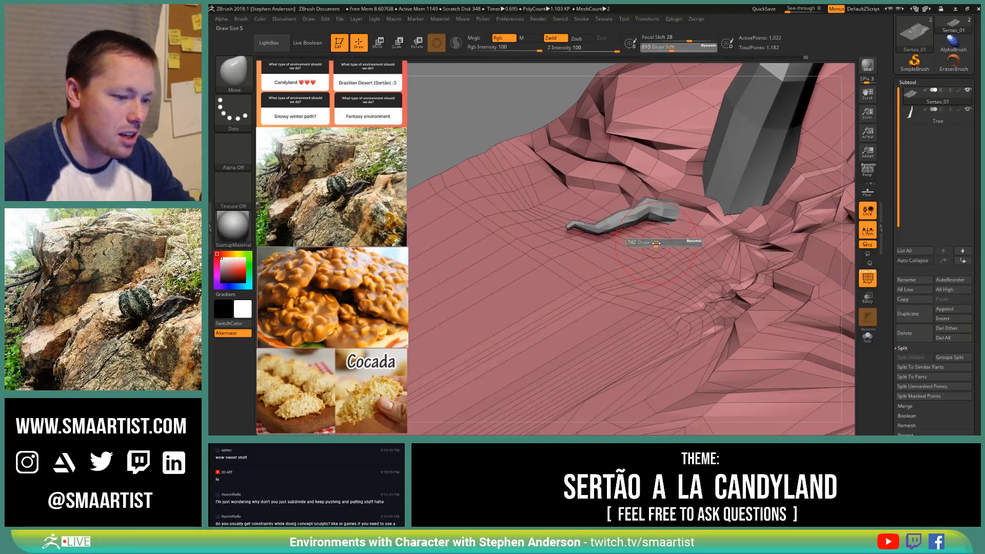
left_click_drag(663, 245, 645, 245)
right_click_drag(655, 250, 652, 253)
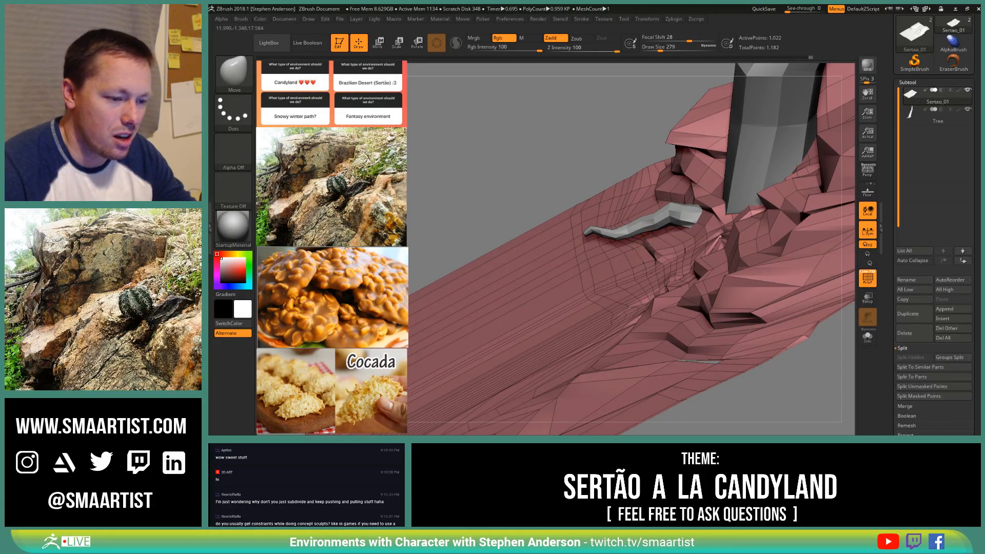
right_click_drag(650, 244, 676, 281)
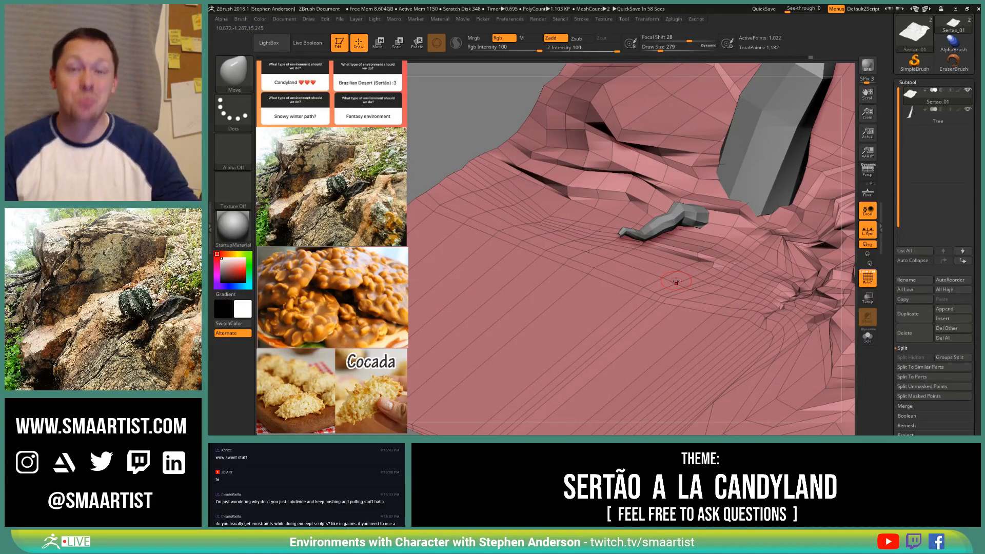
right_click_drag(609, 243, 681, 255)
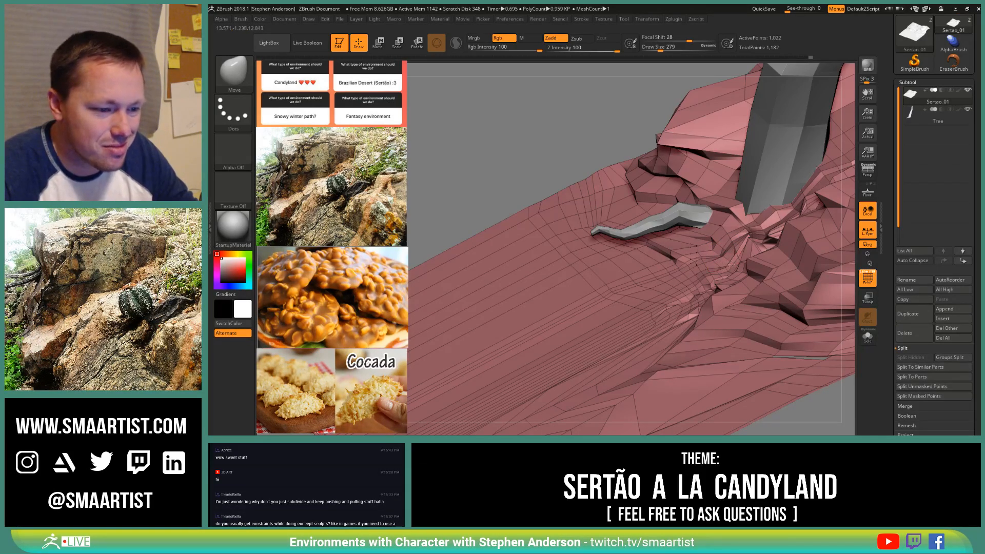
right_click_drag(698, 245, 607, 274)
mouse_move(585, 205)
right_mouse_down("alt")
mouse_move(684, 259)
mouse_move(631, 254)
right_mouse_up("alt")
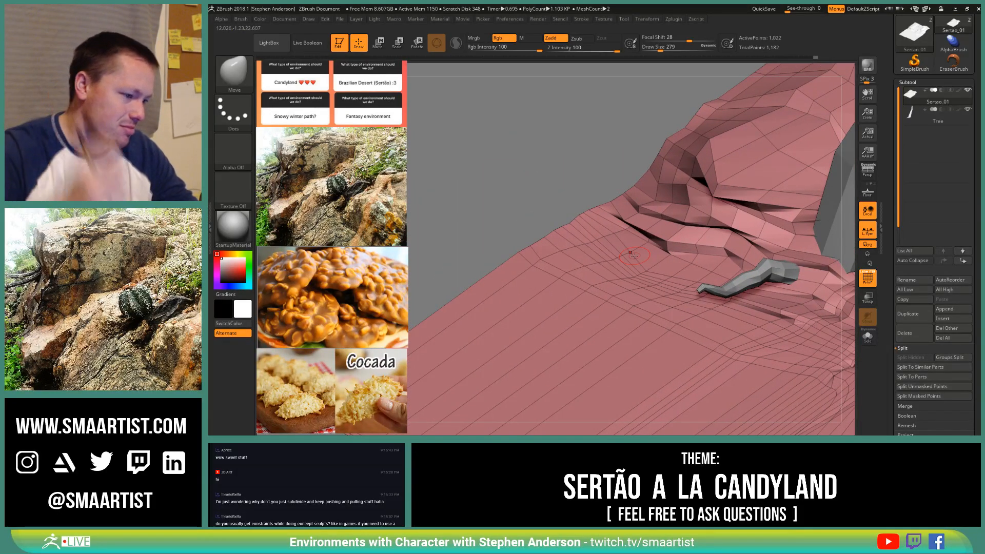
right_click_drag(607, 300, 560, 293)
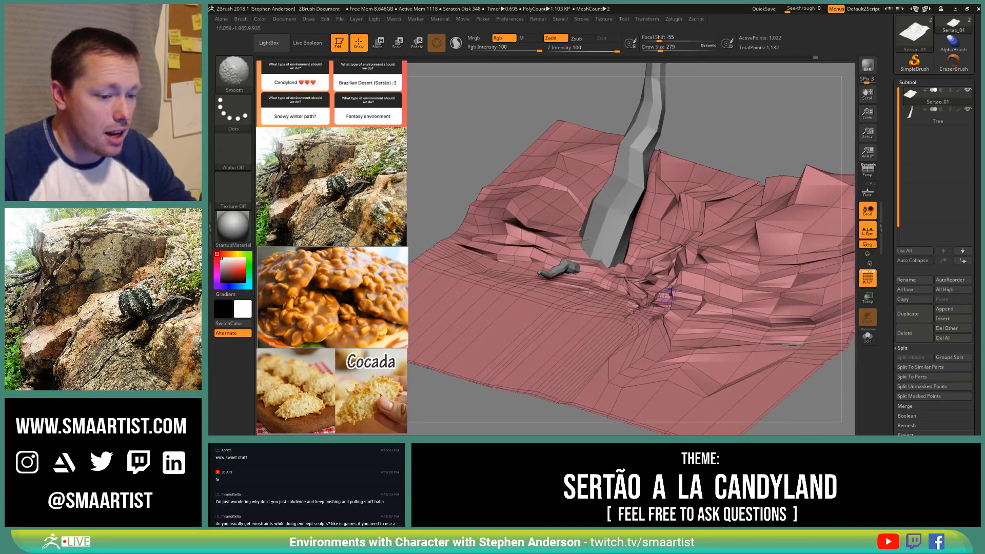
Step: Hide the wireframe and examine the crevice, cliff ledges and trunk base from several angles
key("shift+f")
right_click_drag(688, 293, 664, 269)
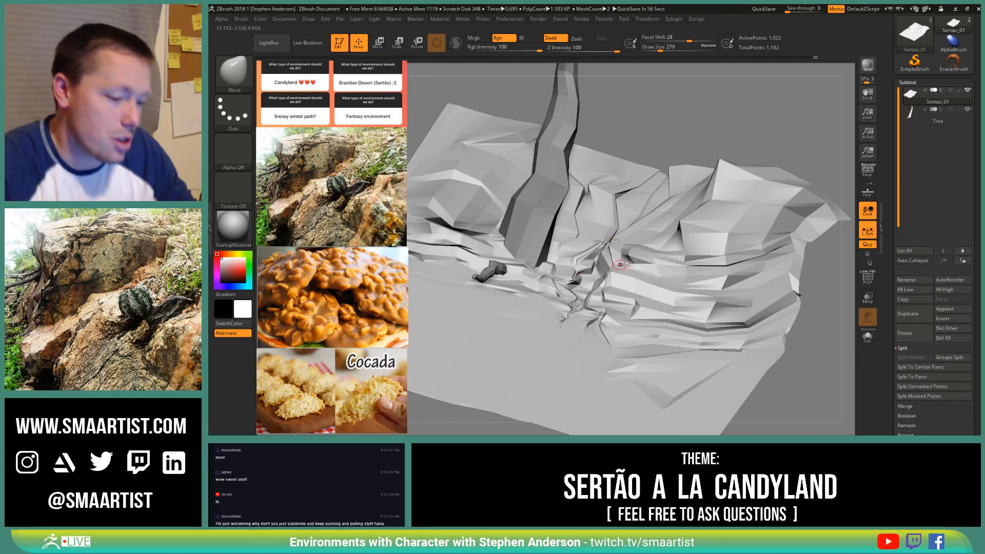
right_click_drag(620, 265, 703, 229)
key("shift+f")
key("shift+f")
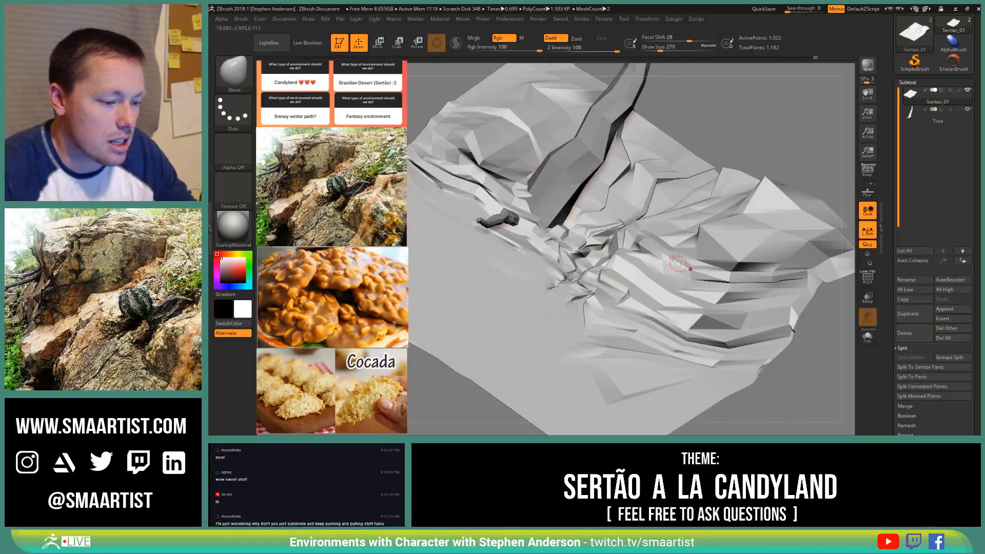
mouse_move(701, 233)
right_mouse_down()
mouse_move(623, 284)
mouse_move(497, 265)
right_mouse_up()
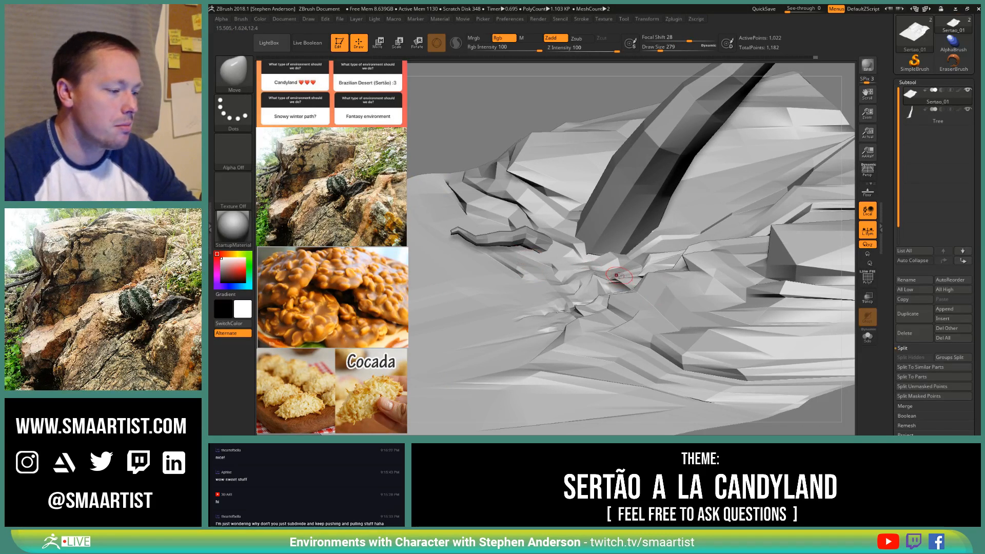
mouse_move(617, 276)
right_mouse_down()
mouse_move(638, 302)
mouse_move(663, 295)
mouse_move(665, 207)
mouse_move(650, 223)
right_mouse_up()
Step: Select the Tree subtool and thicken the upper trunk using the Inflat brush at draw size 1587
left_click(661, 270, "alt")
key("s")
left_click_drag(663, 228, 654, 236)
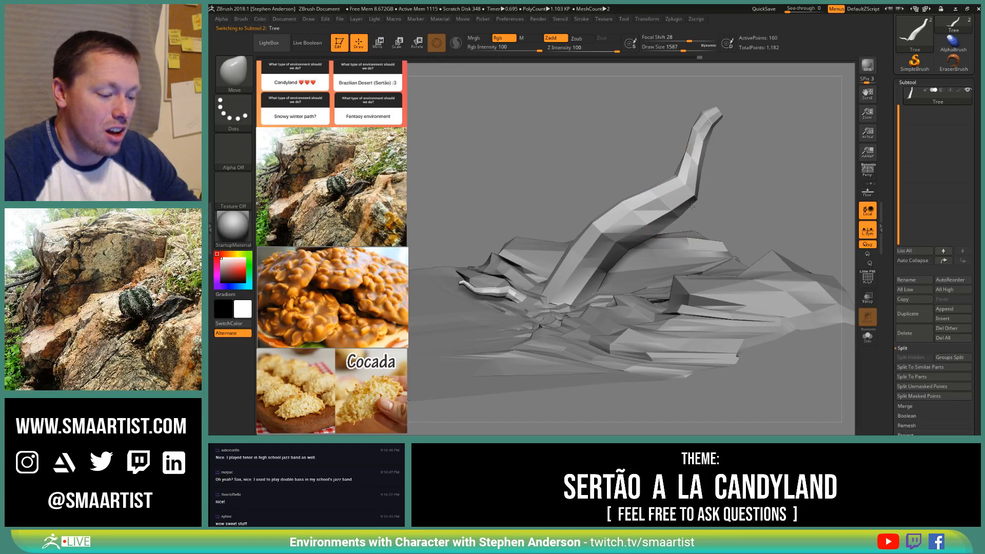
key("b")
key("i")
key("n")
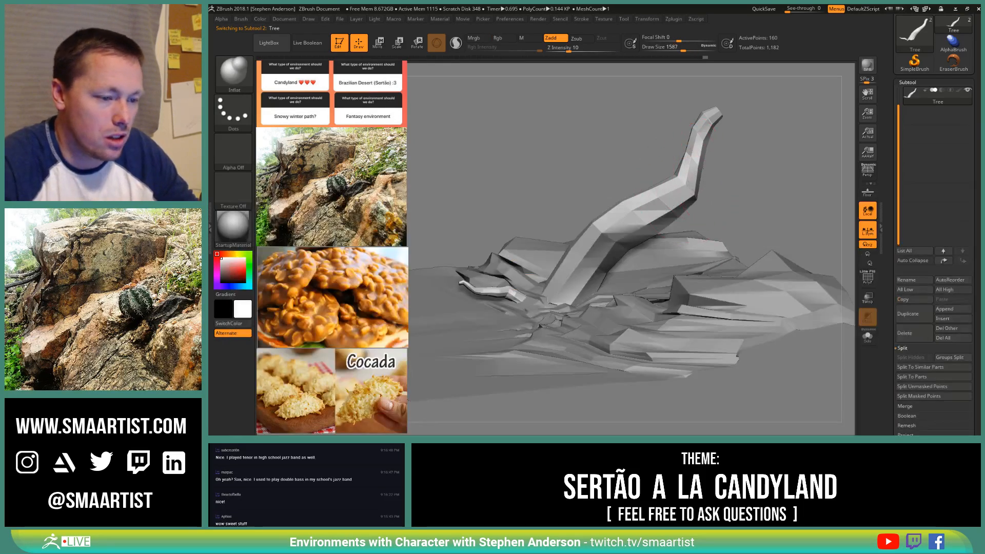
mouse_move(705, 156)
left_mouse_down()
mouse_move(721, 126)
mouse_move(756, 163)
mouse_move(785, 167)
mouse_move(739, 157)
left_mouse_up()
mouse_move(693, 114)
left_mouse_down()
mouse_move(719, 177)
mouse_move(710, 197)
mouse_move(774, 177)
left_mouse_up()
left_click_drag(746, 128, 744, 143)
mouse_move(731, 203)
left_mouse_down()
mouse_move(709, 254)
mouse_move(687, 271)
left_mouse_up()
left_click_drag(784, 190, 772, 216)
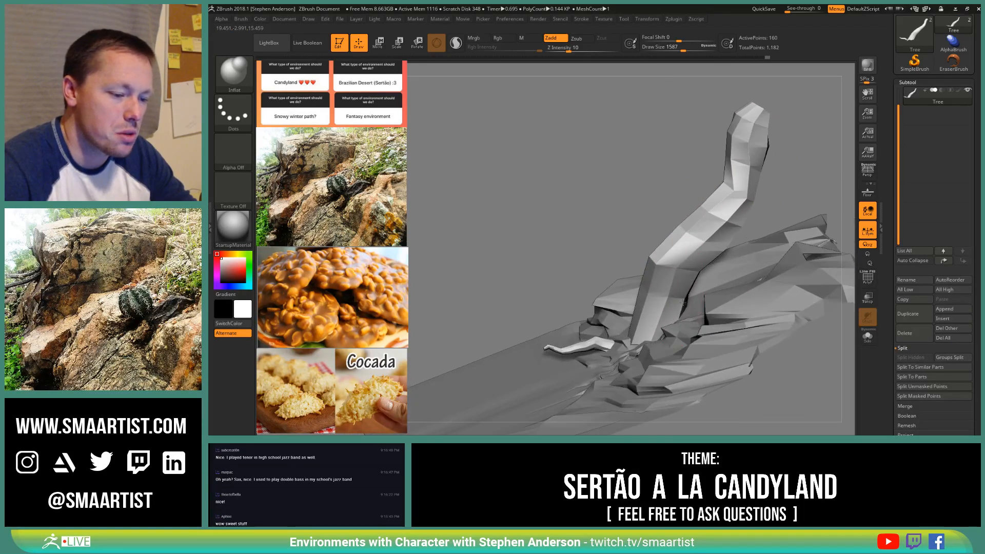
left_click_drag(668, 297, 674, 287)
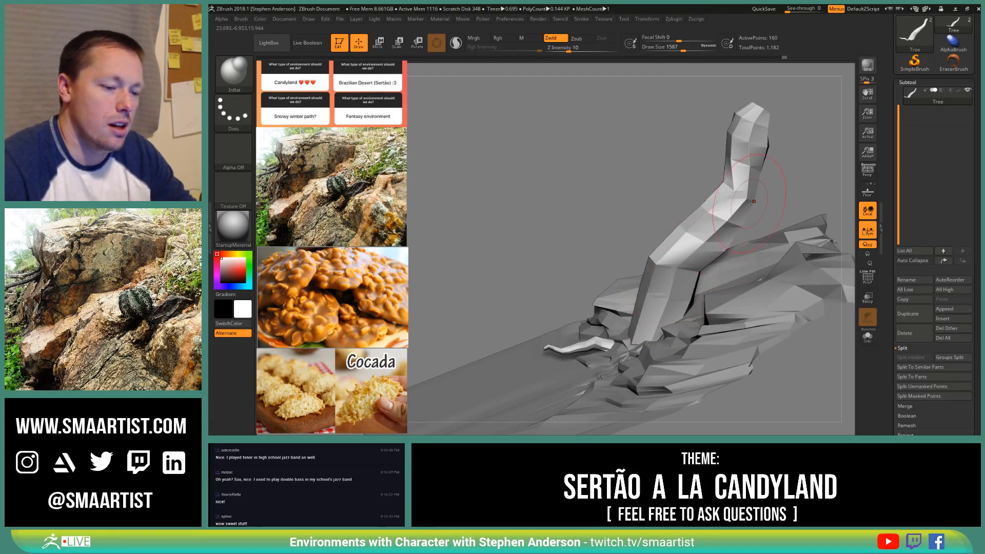
Step: Reshape the trunk's tip and upper bend using the Move brush with a draw size of 955
key("b")
key("m")
key("v")
mouse_move(753, 181)
right_mouse_down()
mouse_move(745, 175)
mouse_move(775, 149)
right_mouse_up()
left_click_drag(780, 142, 748, 150)
right_click_drag(728, 163, 750, 149)
key("s")
left_click_drag(750, 148, 741, 148)
left_click_drag(740, 145, 782, 132)
mouse_move(782, 131)
right_mouse_down()
mouse_move(785, 145)
mouse_move(717, 185)
right_mouse_up()
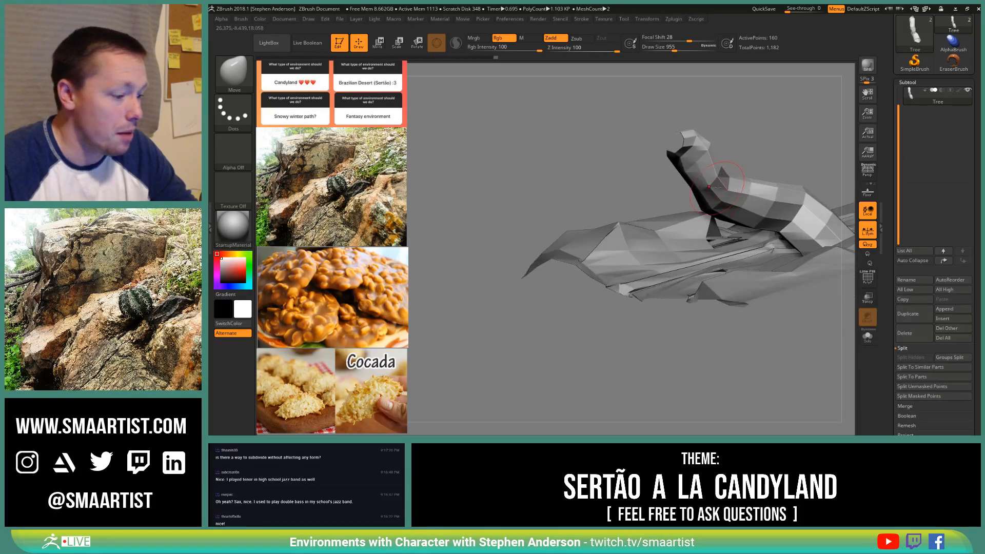
right_click_drag(666, 291, 708, 287)
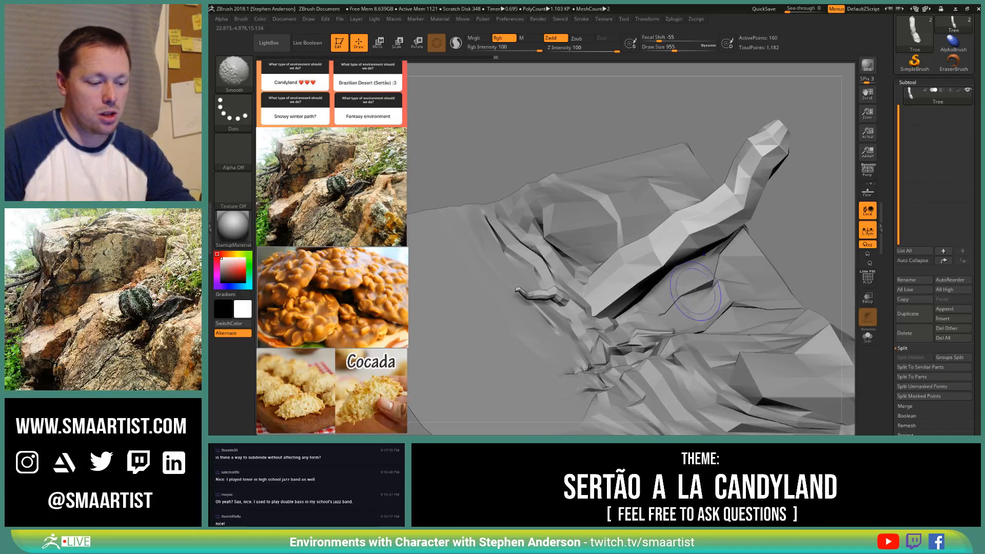
Step: Show the trunk's wireframe and divide its mesh once with subdivision smoothing turned off
key("shift+f")
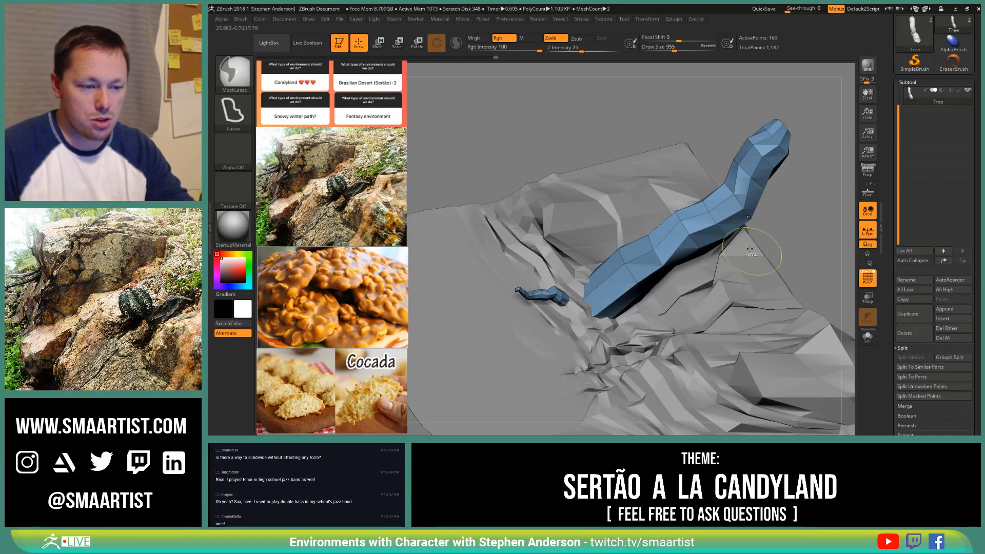
right_click_drag(752, 251, 754, 262, "ctrl")
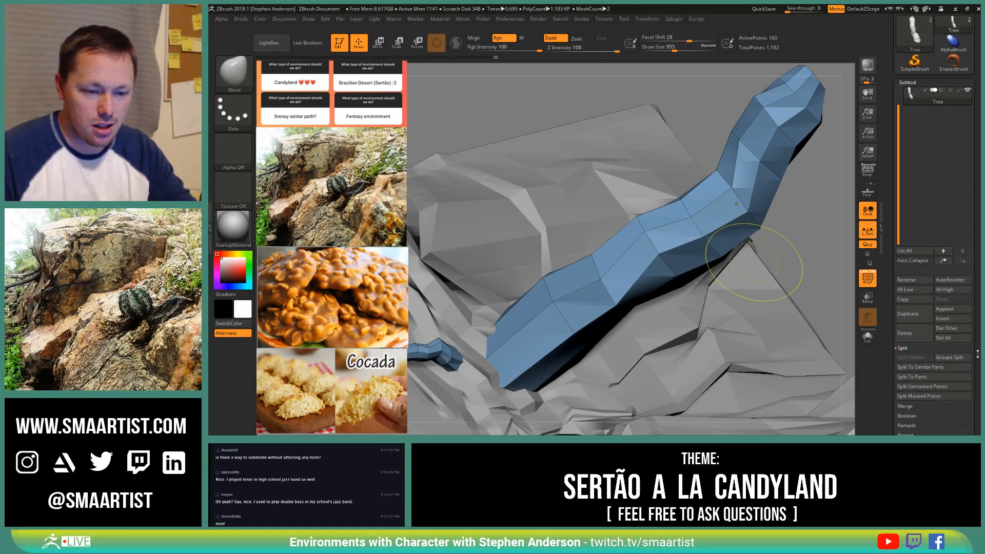
left_click_drag(977, 354, 964, 279)
left_click(923, 258)
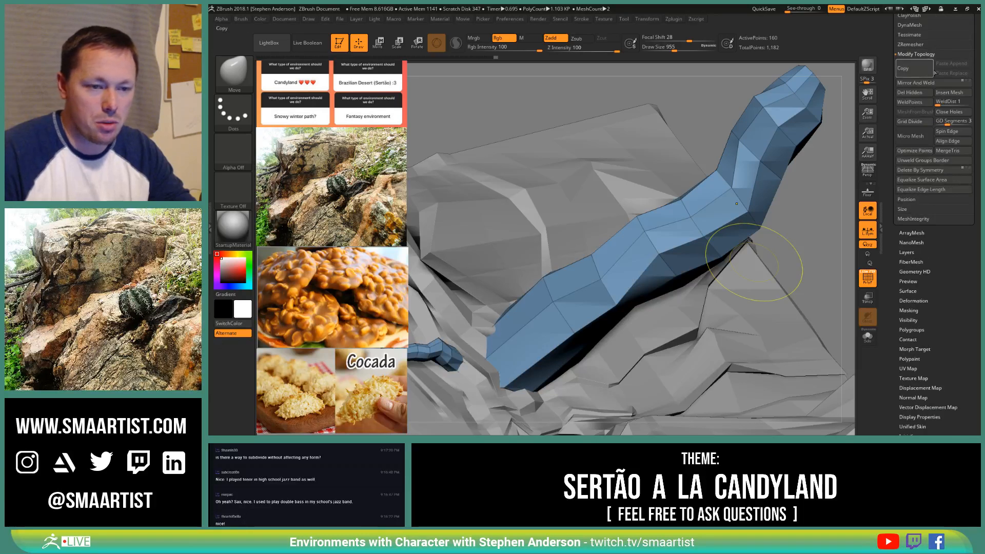
left_click_drag(980, 67, 971, 241)
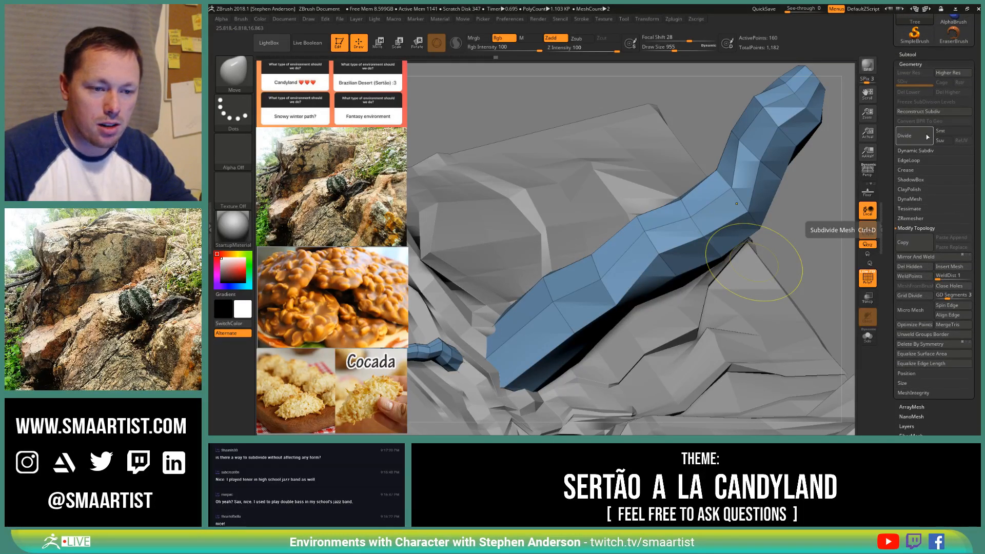
left_click(942, 134)
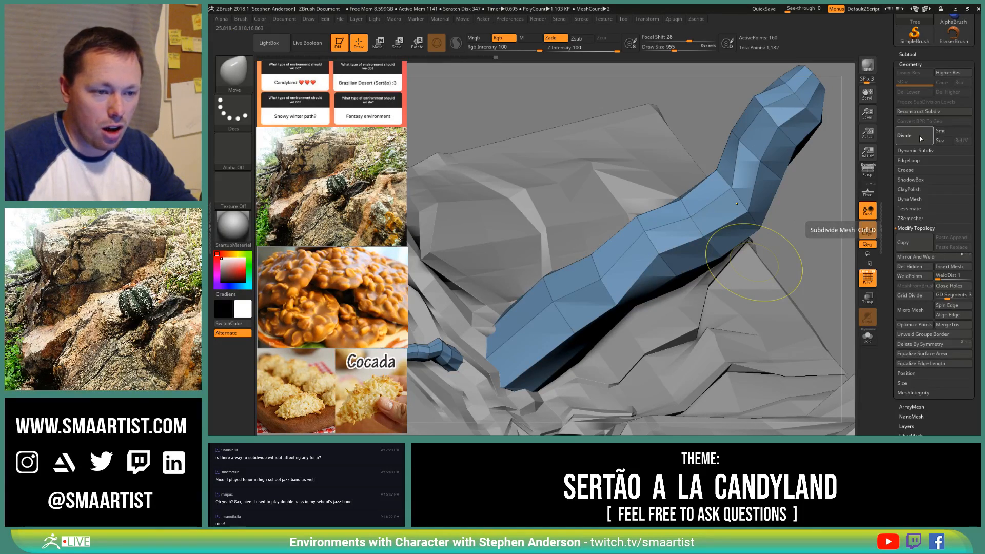
left_click(918, 138)
mouse_move(762, 161)
right_mouse_down()
mouse_move(773, 169)
mouse_move(631, 257)
right_mouse_up()
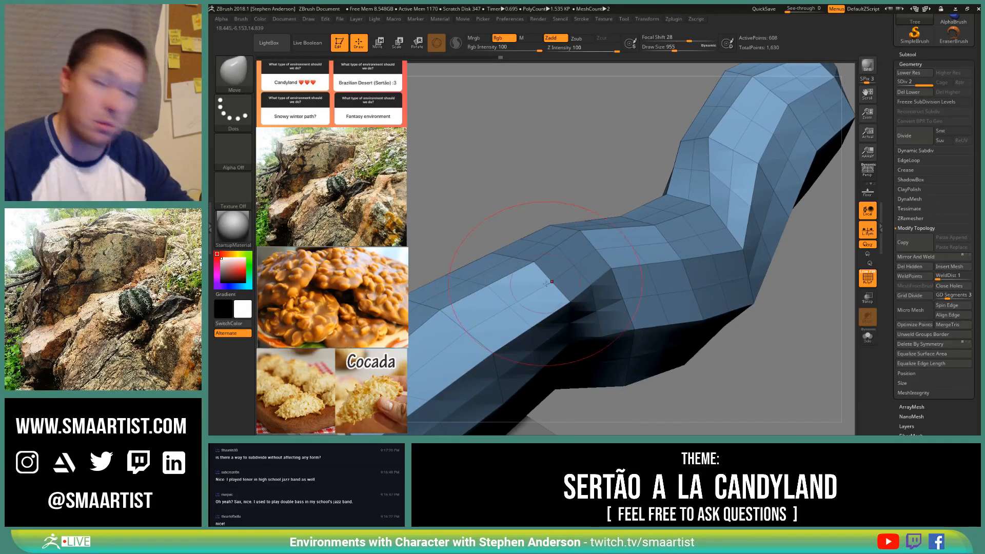
Step: Lower the trunk to its base subdivision level and return to level 2 to compare the mesh density
key("shift+d")
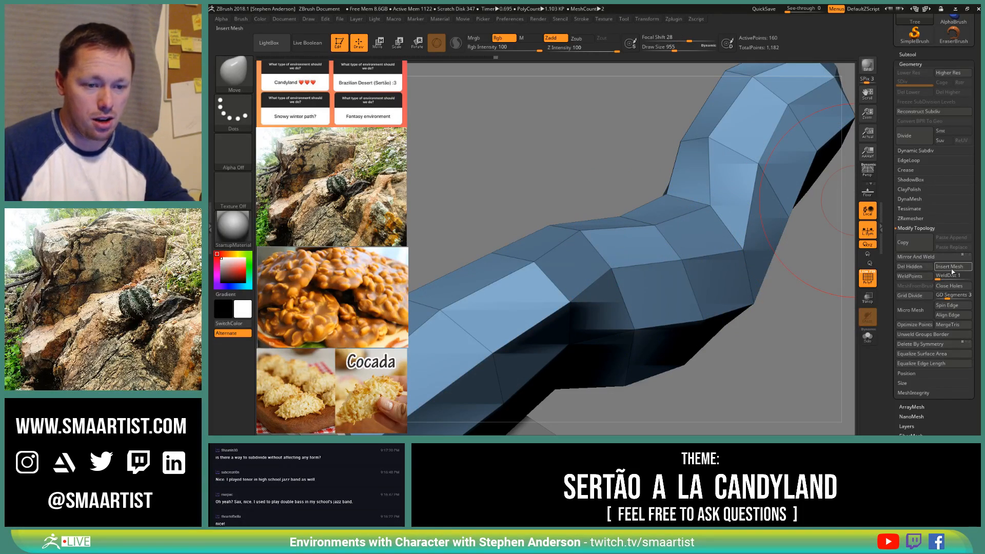
left_click_drag(747, 334, 822, 391, "alt")
key("d")
left_click_drag(762, 338, 763, 333)
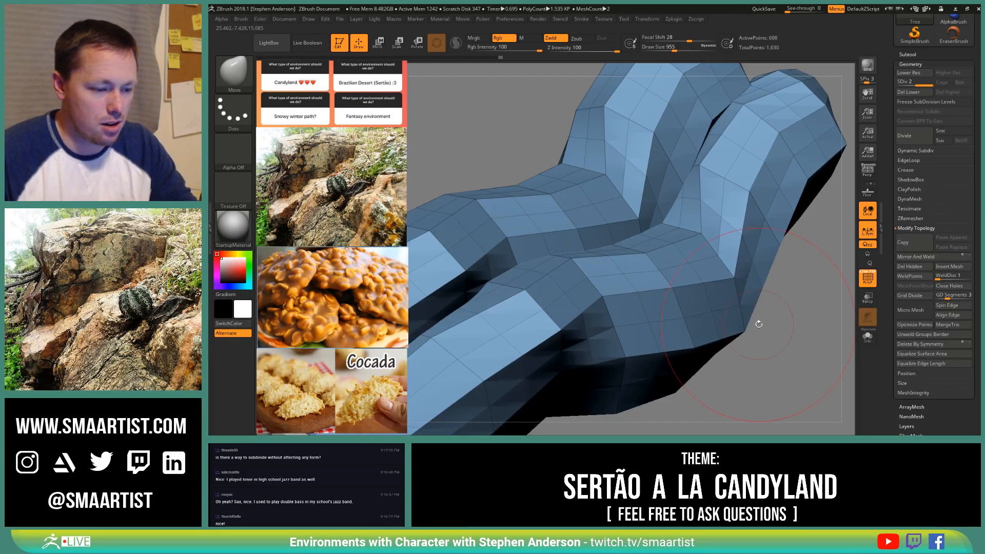
Step: Save the project to disk
key("ctrl")
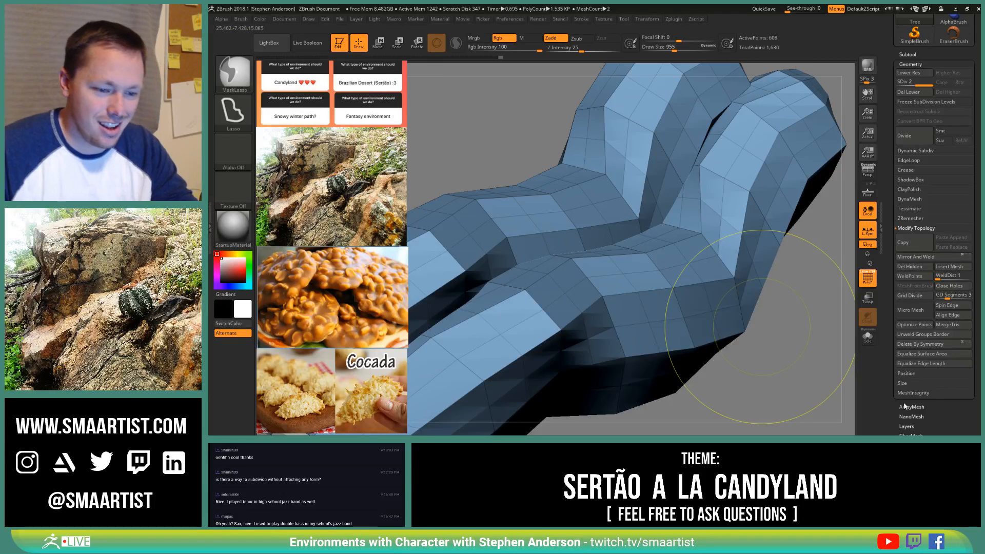
key("ctrl+s")
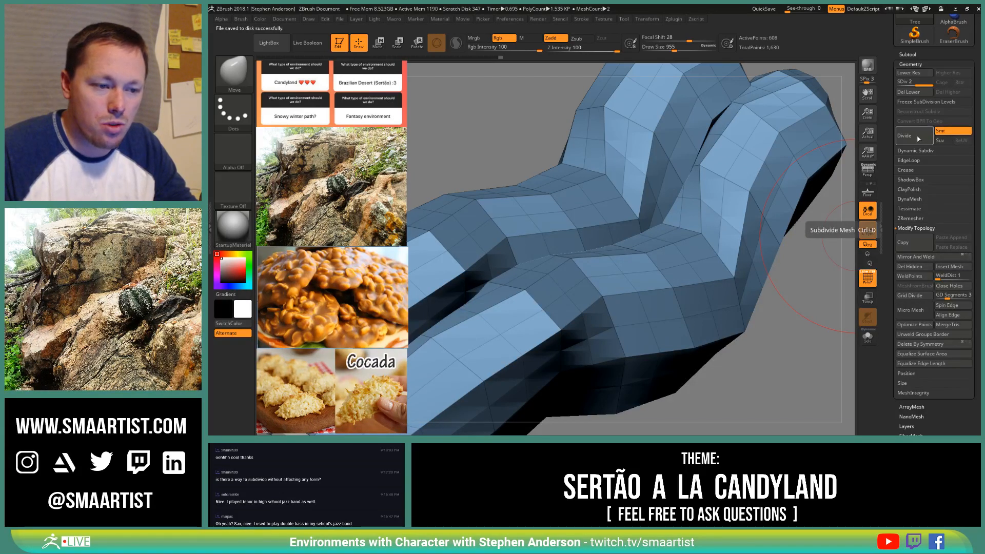
Step: Try subdividing the trunk with subdivision smoothing turned on from its base level, and undo the result
key("shift+d")
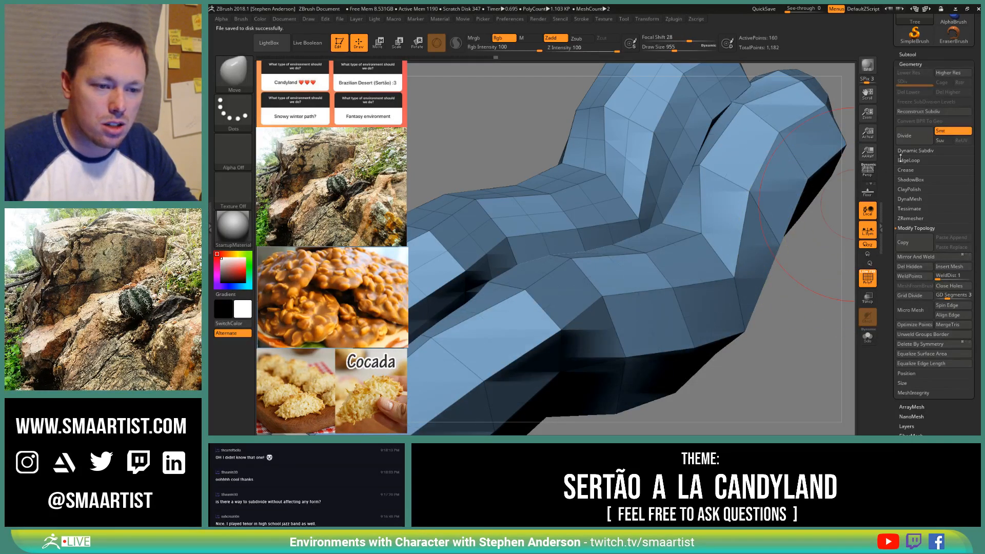
key("d")
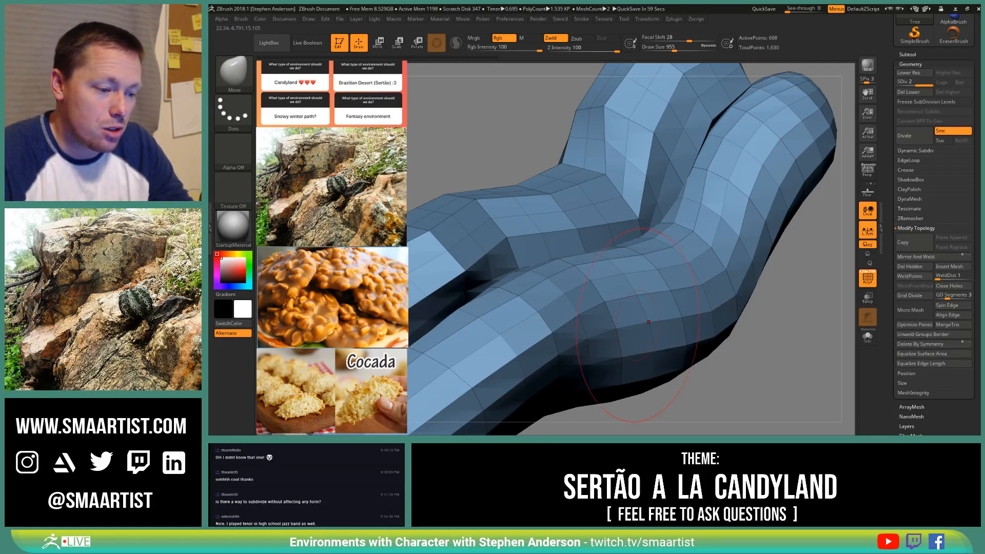
key("ctrl")
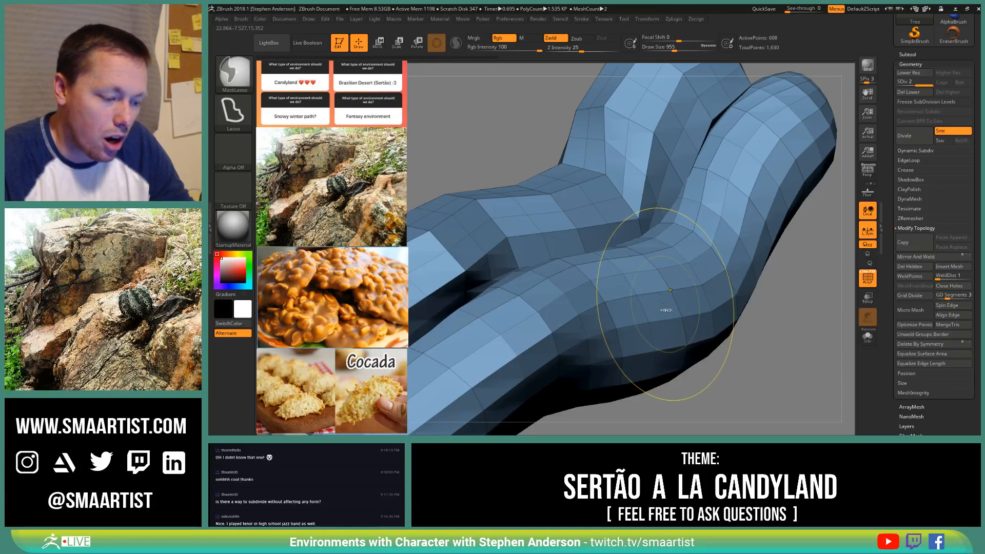
key("ctrl+z")
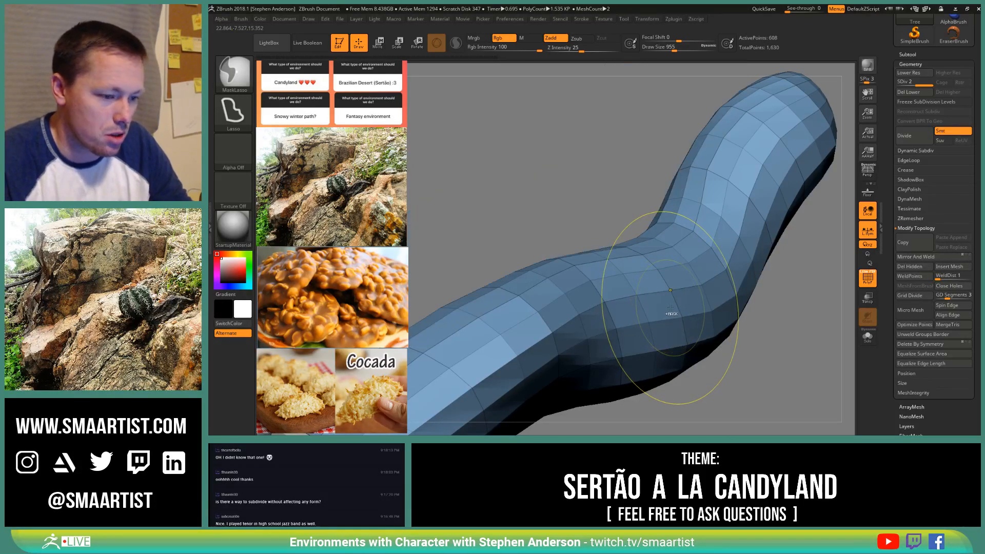
Step: Return the trunk to its base level and divide it once with subdivision smoothing turned off
key("shift+d")
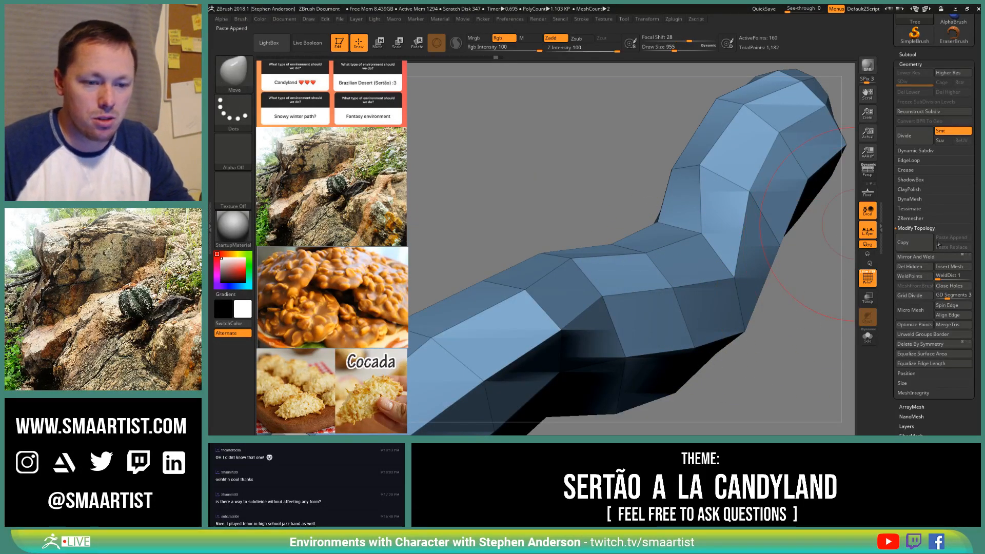
left_click(951, 135)
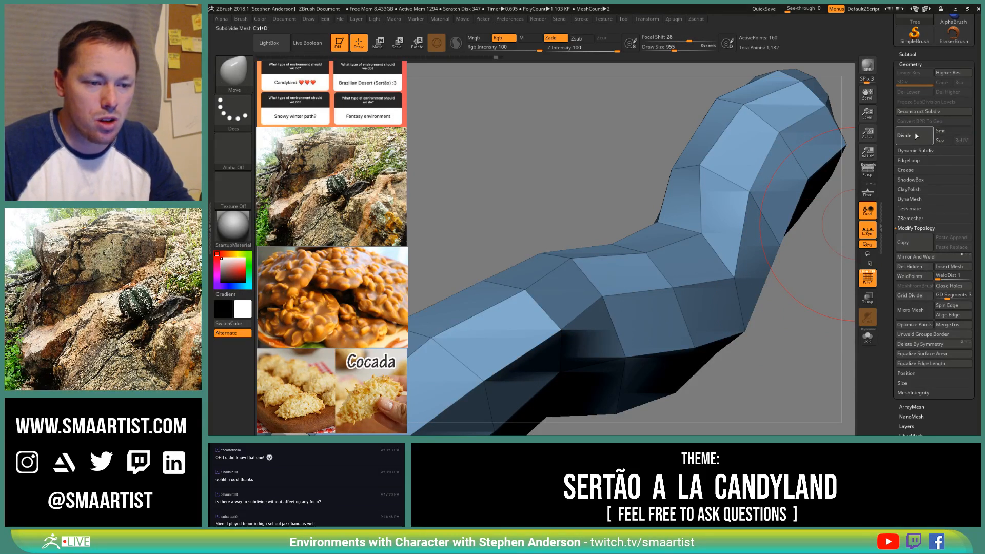
left_click(915, 136)
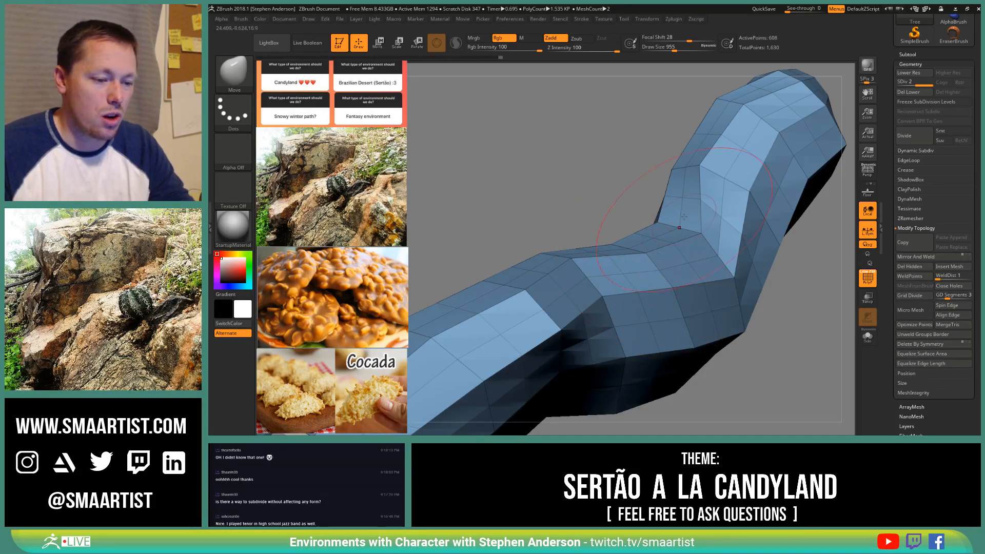
Step: Mask the trunk around its upper bend, soften the faceted bend with a deformation, and clear the mask
mouse_move(630, 146)
left_mouse_down("ctrl")
mouse_move(605, 169)
mouse_move(738, 395)
mouse_move(761, 135)
mouse_move(641, 112)
mouse_move(653, 106)
left_mouse_up("ctrl")
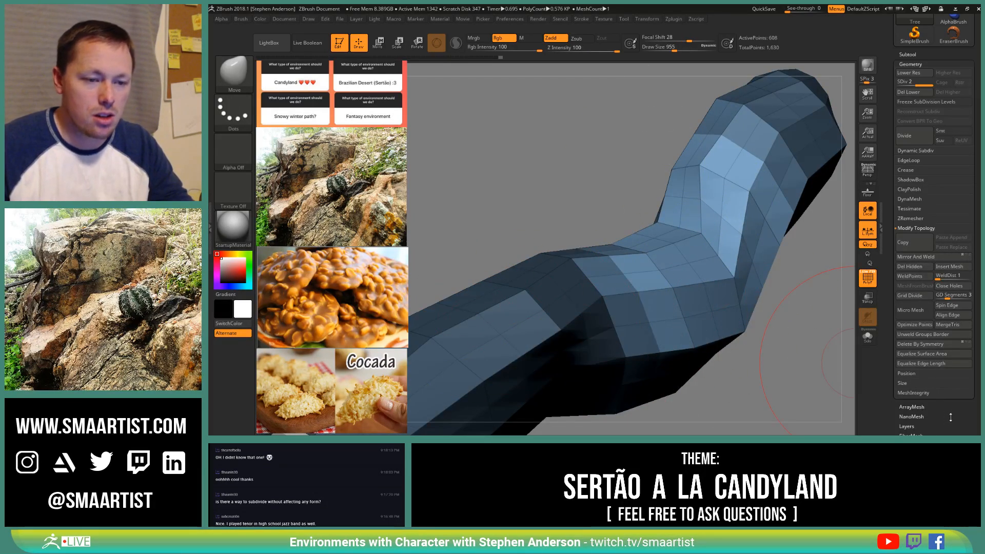
left_click_drag(950, 417, 945, 361)
left_click(923, 349)
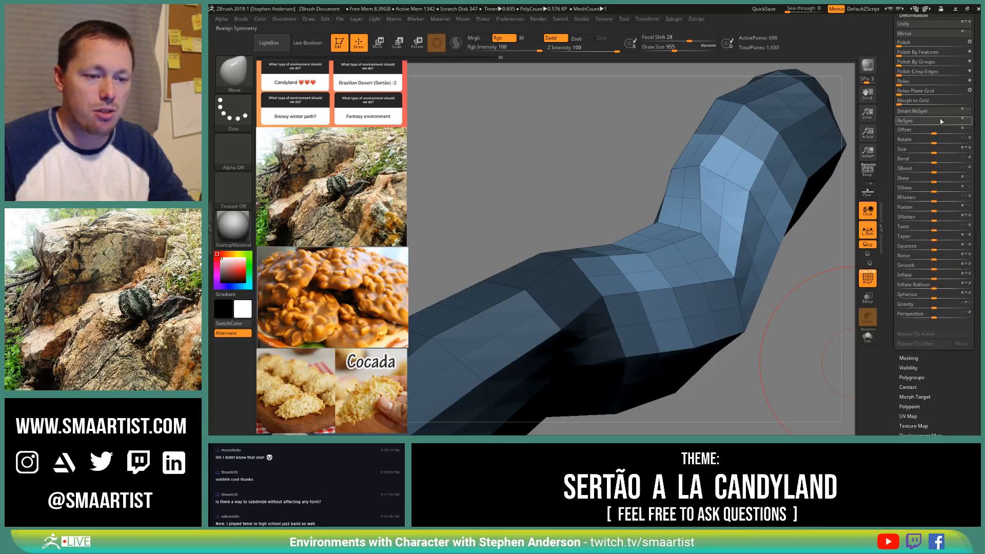
left_click(915, 119)
left_click_drag(602, 158, 628, 179, "ctrl")
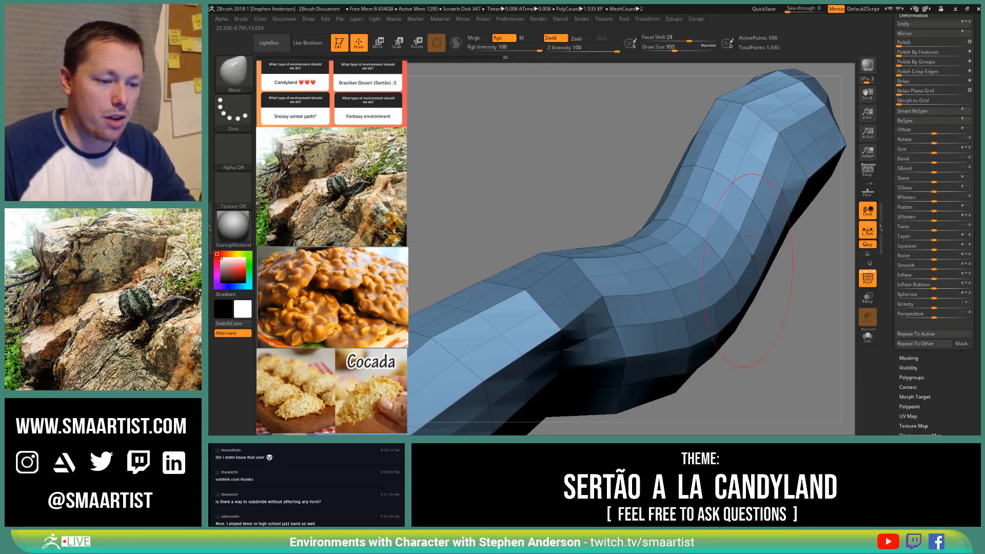
Step: Hide the wireframe, check the softened trunk against the whole scene, and undo the last deformation
key("shift+f")
right_click_drag(746, 195, 734, 209)
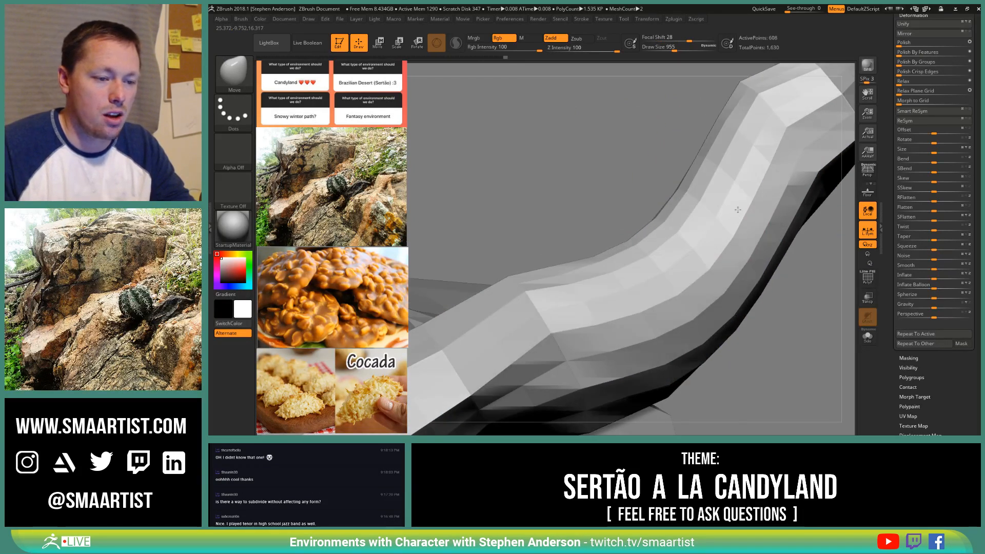
mouse_move(677, 270)
right_mouse_down("ctrl")
mouse_move(683, 251)
mouse_move(666, 360)
right_mouse_up("ctrl")
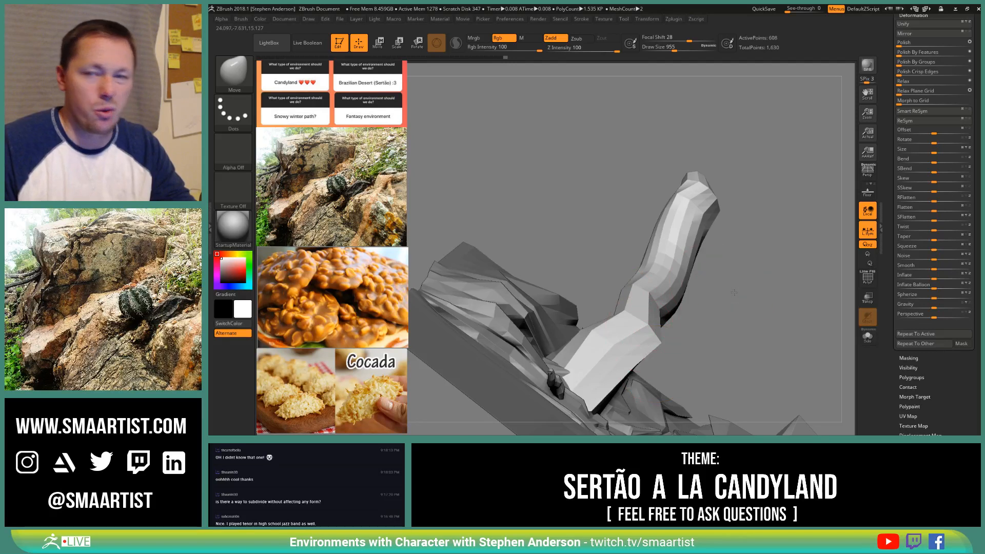
key("space")
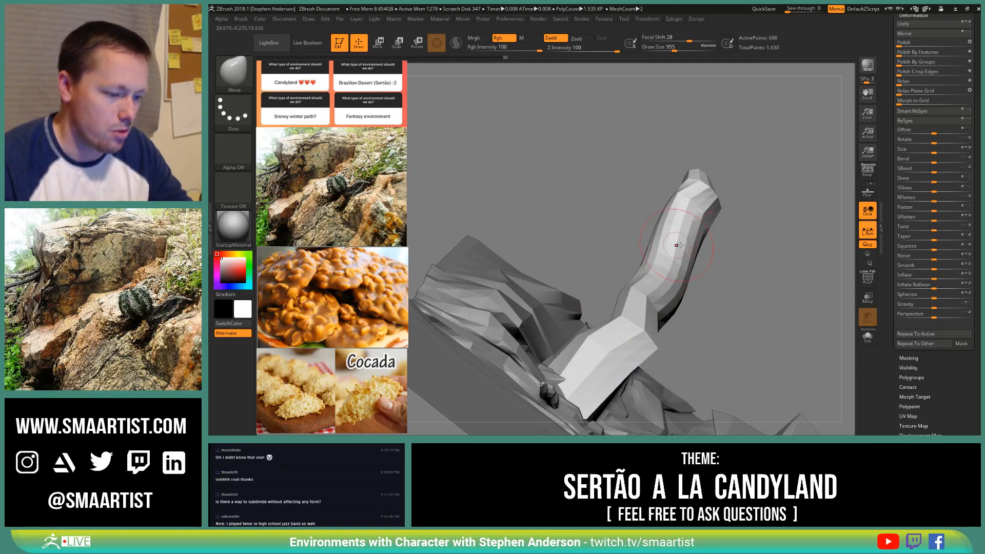
key("ctrl+z")
key("ctrl+z")
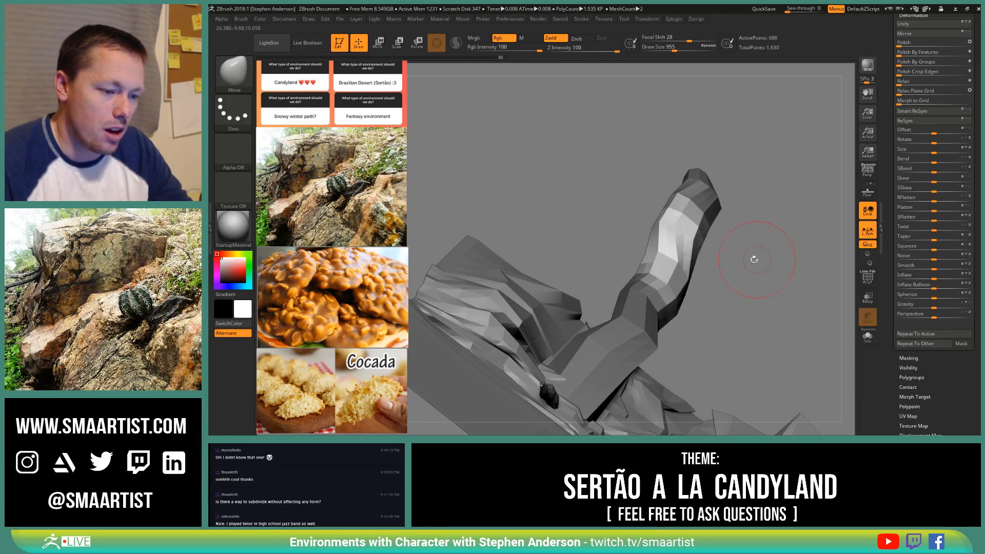
Step: Reshape the small root near the trunk's base using the Move brush with a draw size of 742
mouse_move(753, 259)
left_mouse_down()
mouse_move(759, 275)
mouse_move(715, 271)
mouse_move(630, 378)
mouse_move(556, 324)
mouse_move(565, 310)
mouse_move(522, 305)
left_mouse_up()
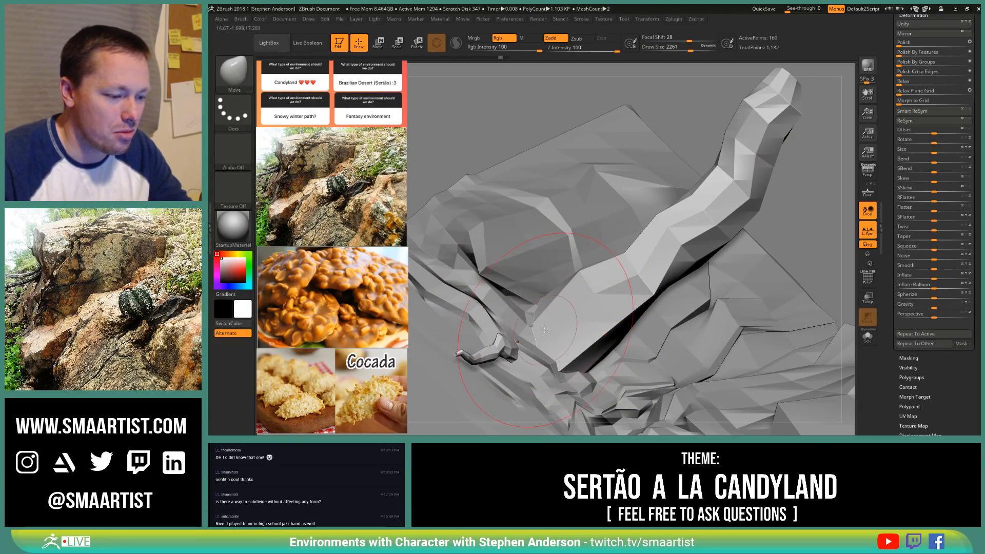
right_click_drag(544, 329, 508, 359)
key("s")
mouse_move(511, 359)
left_mouse_down()
mouse_move(500, 362)
mouse_move(491, 349)
mouse_move(504, 343)
left_mouse_up()
key("s")
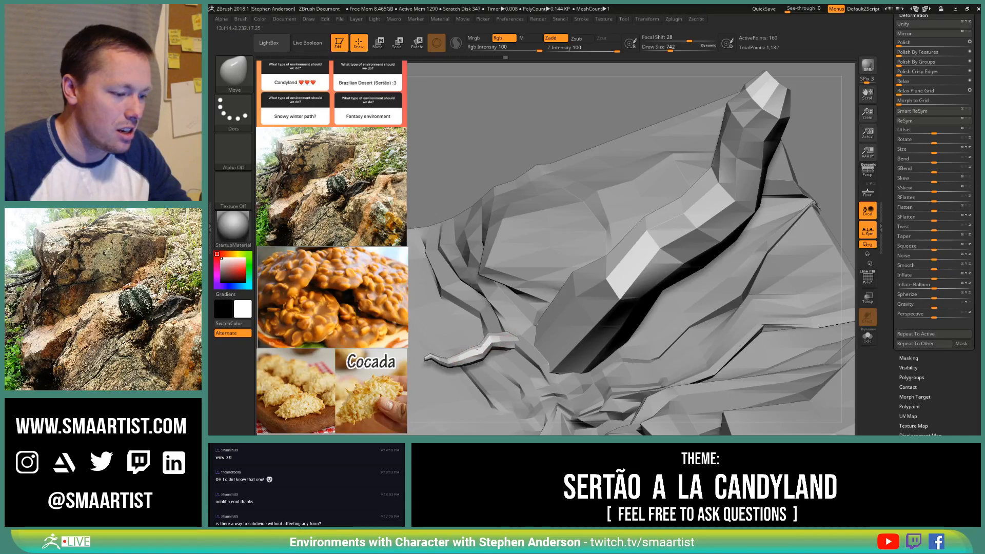
mouse_move(466, 350)
right_mouse_down()
mouse_move(474, 308)
mouse_move(532, 339)
right_mouse_up()
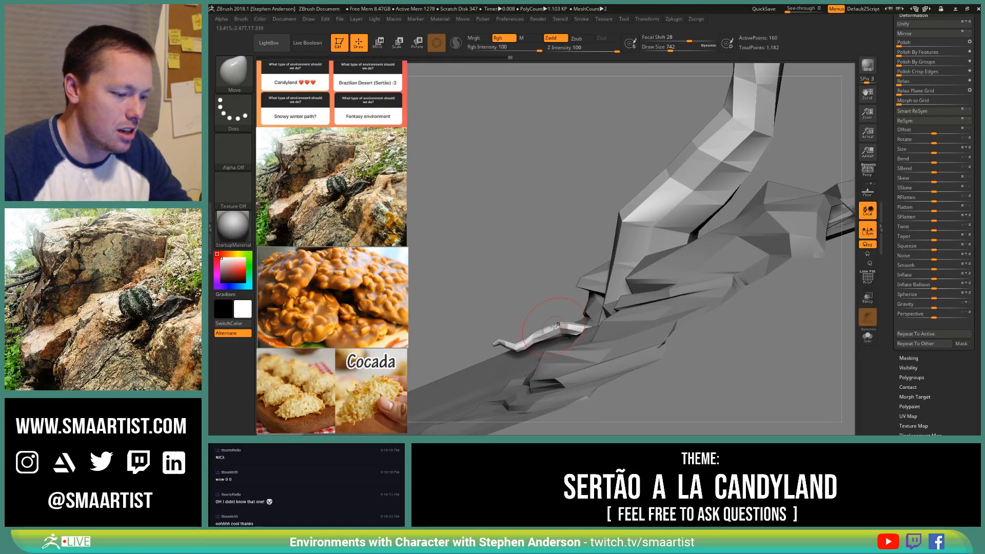
mouse_move(531, 333)
left_mouse_down()
mouse_move(531, 322)
mouse_move(548, 342)
mouse_move(572, 321)
left_mouse_up()
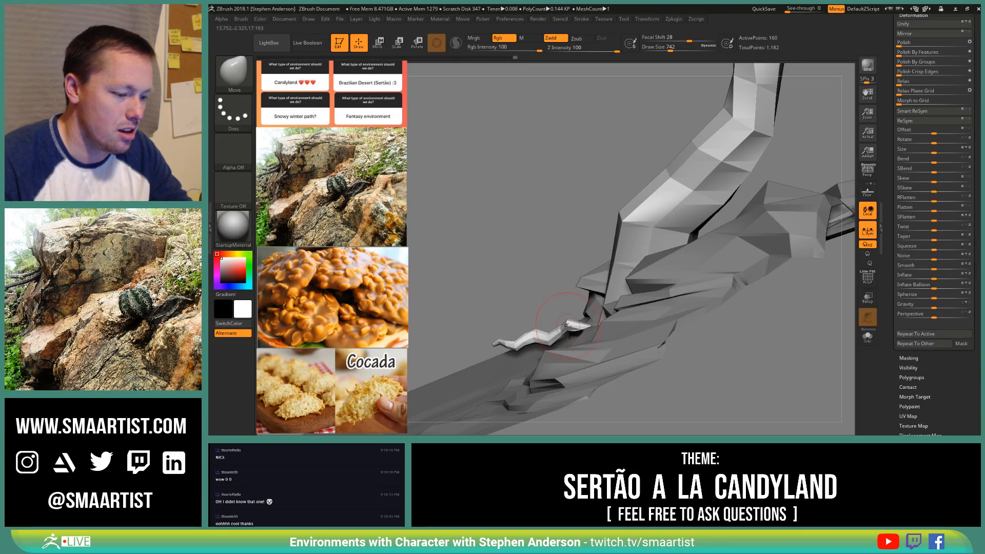
Step: Isolate the tree subtool with its wireframe shown and switch to the ZModeler brush
mouse_move(571, 321)
right_mouse_down()
mouse_move(606, 335)
mouse_move(605, 364)
mouse_move(571, 313)
mouse_move(594, 342)
mouse_move(595, 333)
right_mouse_up()
key("shift+f")
left_click(867, 337)
key("b")
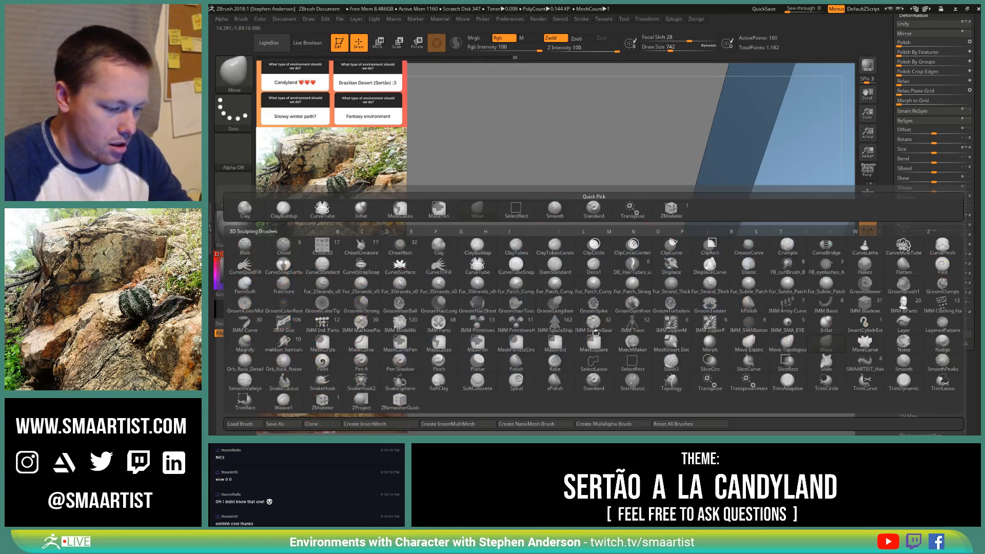
key("z")
key("m")
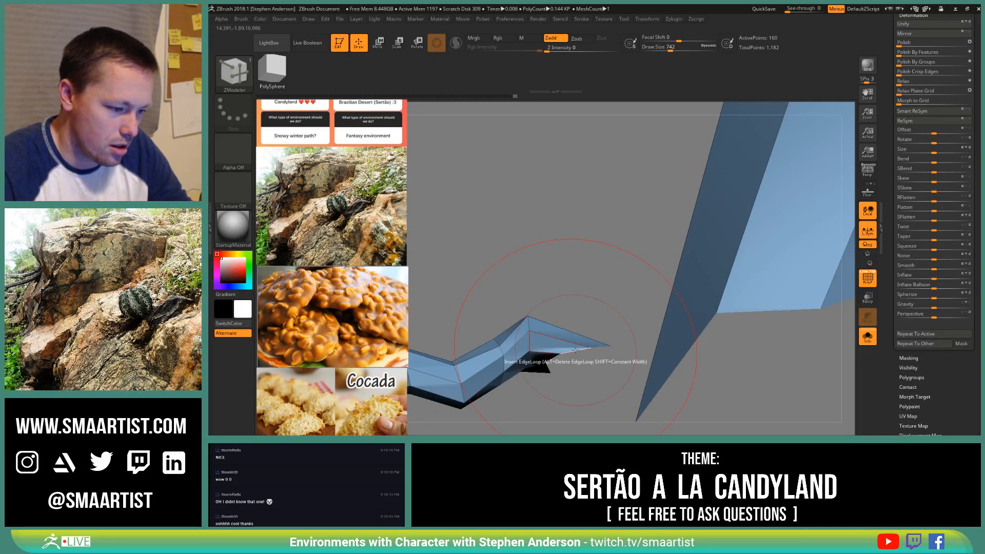
Step: Mask the edge loop at the small root's inner end with ZModeler's Mask EdgeLoop Partial action and invert the mask
key("space")
left_click(560, 229)
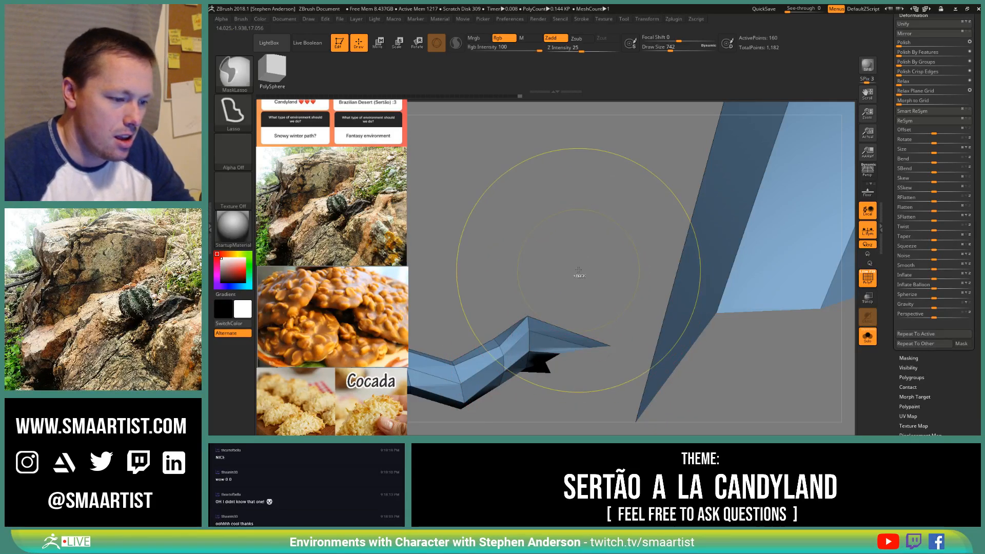
left_click(602, 167, "ctrl")
Step: Extrude the small root's unmasked end toward the trunk's base with the move gizmo
right_click_drag(612, 315, 574, 264, "ctrl")
key("w")
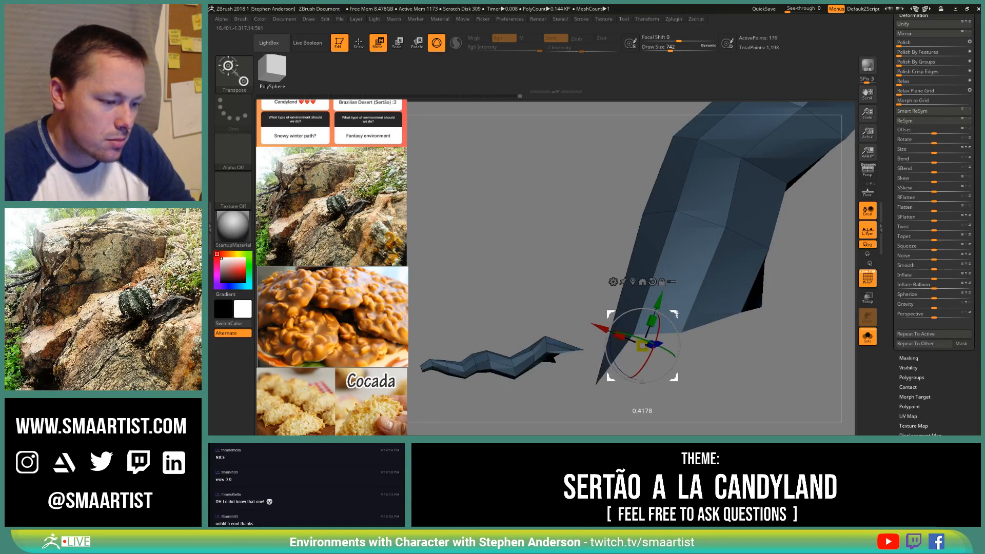
mouse_move(542, 317)
left_mouse_down("ctrl+alt")
mouse_move(540, 336)
mouse_move(566, 357)
mouse_move(566, 308)
mouse_move(624, 286)
mouse_move(666, 311)
left_mouse_up("ctrl+alt")
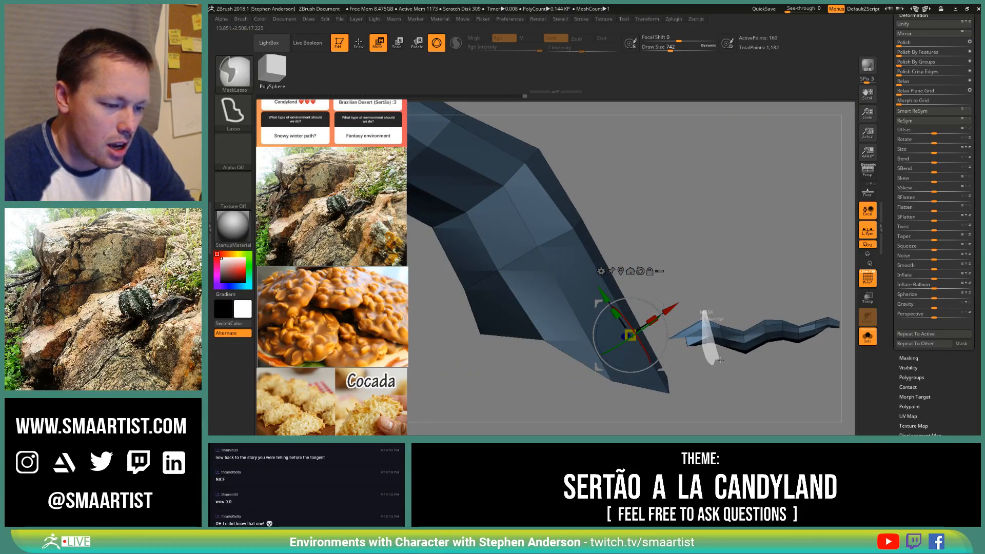
mouse_move(720, 360)
left_mouse_down("ctrl+alt")
mouse_move(668, 312)
mouse_move(648, 312)
left_mouse_up("ctrl+alt")
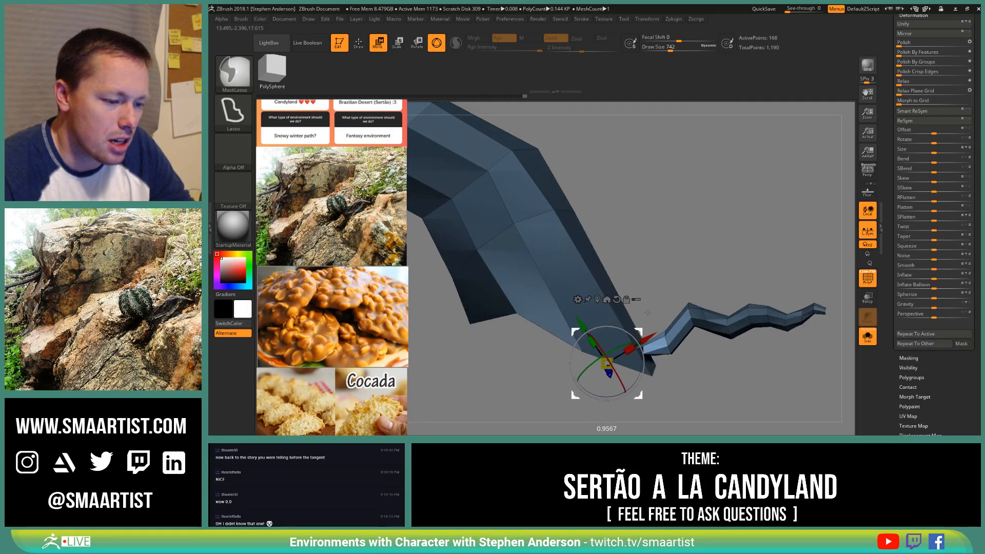
left_click_drag(695, 255, 631, 269)
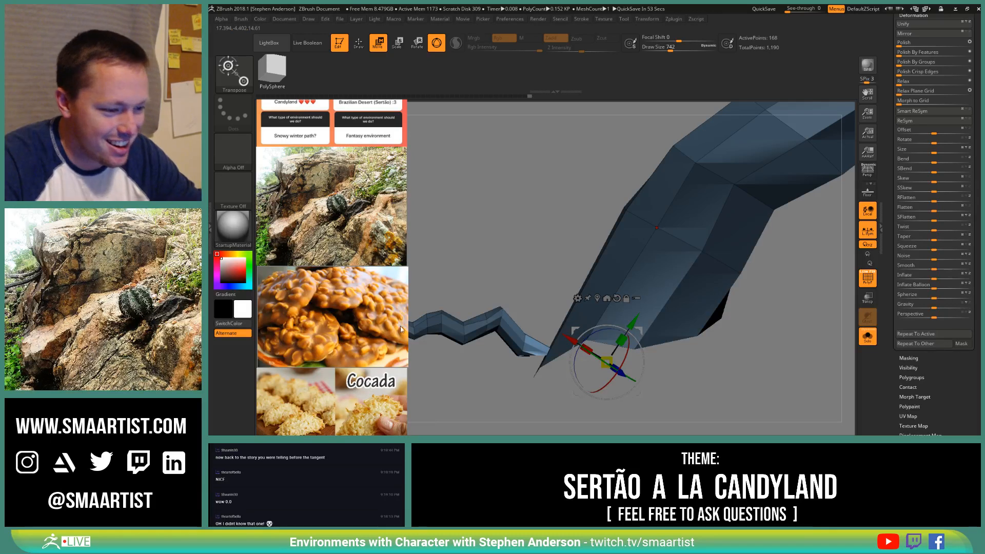
Step: Return to draw mode, clear the mask from the tree, and show the rest of the scene again
key("q")
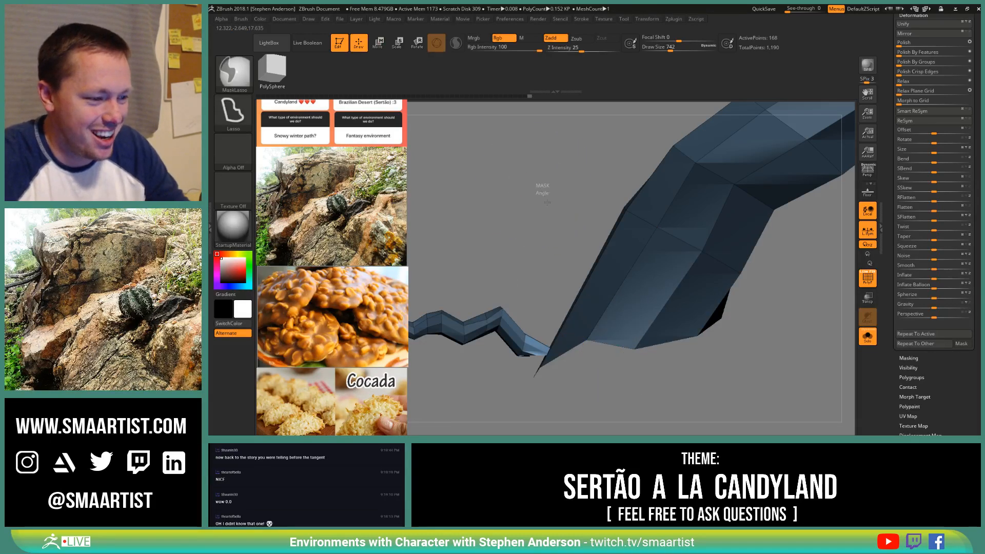
left_click_drag(541, 192, 558, 211, "ctrl")
right_click_drag(567, 233, 535, 185, "ctrl")
mouse_move(535, 184)
left_mouse_down()
mouse_move(565, 208)
mouse_move(568, 250)
mouse_move(630, 293)
left_mouse_up()
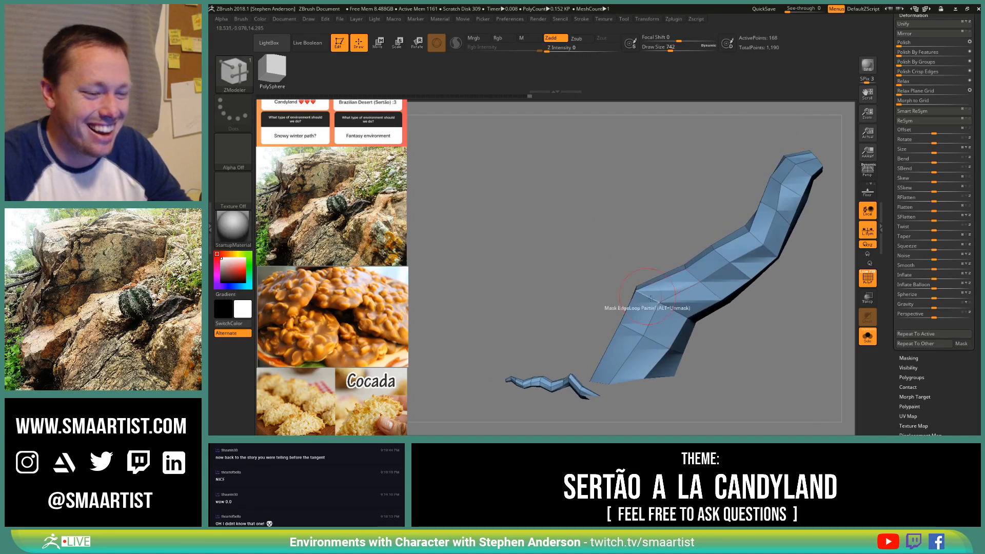
left_click(867, 336)
left_click_drag(652, 244, 620, 236)
Step: Give the trunk its own polygroup using ZModeler's PolyGroup polygon action with the Island target
right_click_drag(620, 237, 596, 296, "ctrl")
key("space")
left_click(591, 188)
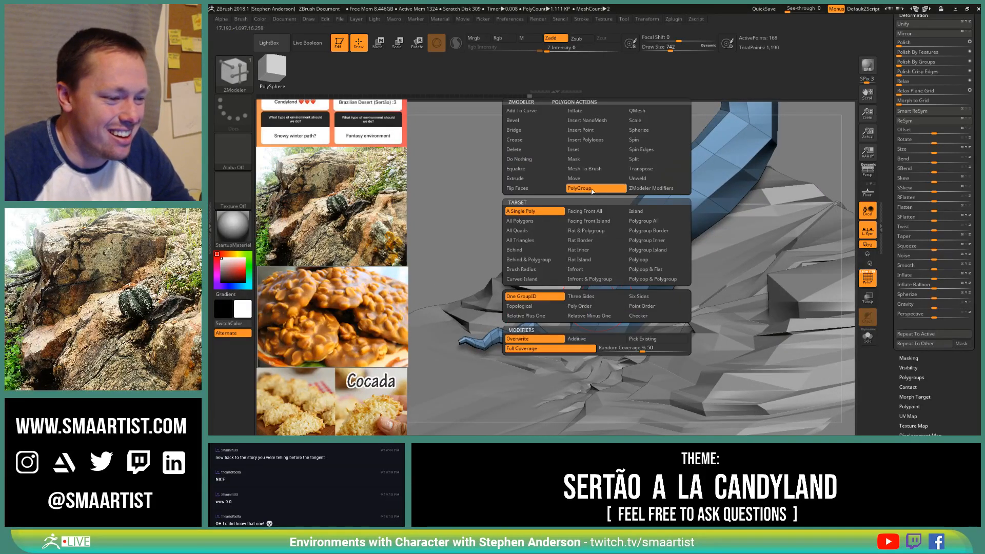
left_click(667, 211)
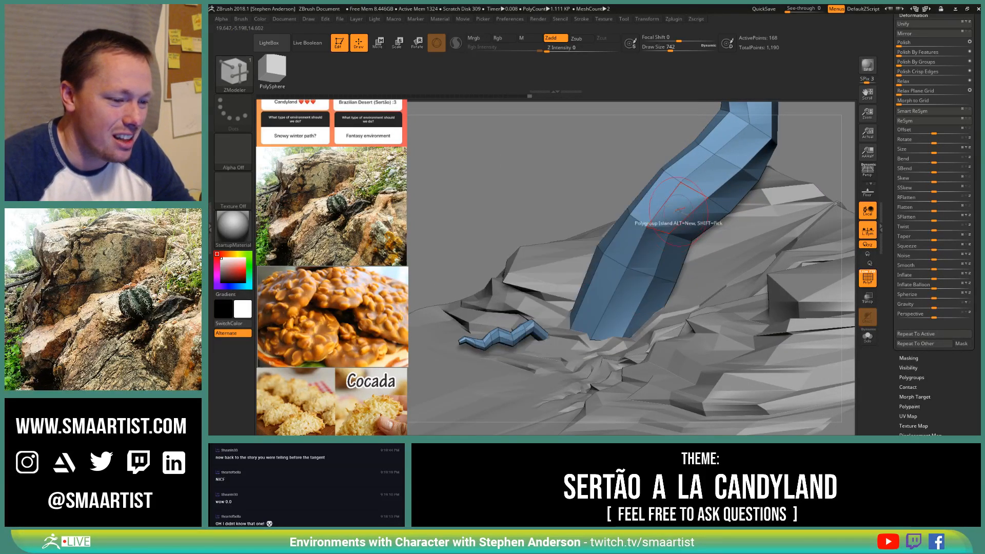
left_click(674, 212)
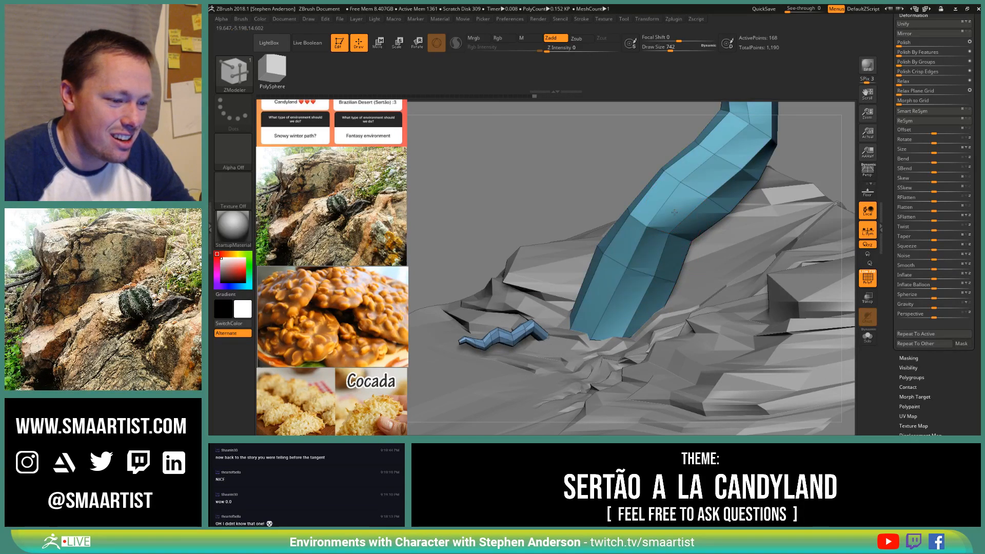
mouse_move(589, 222)
right_mouse_down("ctrl")
mouse_move(568, 209)
mouse_move(565, 218)
mouse_move(581, 210)
right_mouse_up("ctrl")
right_click_drag(595, 289, 598, 309, "ctrl")
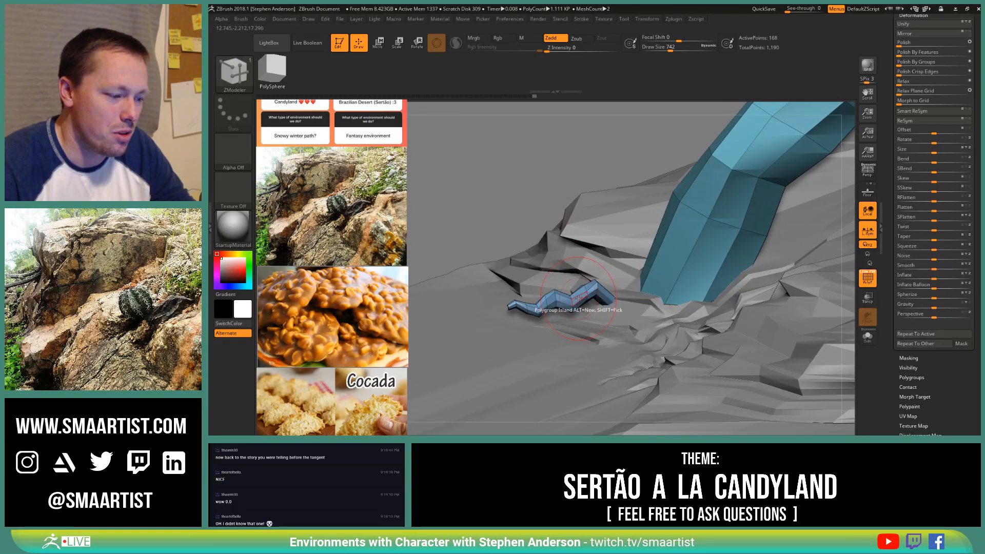
mouse_move(578, 299)
right_mouse_down("ctrl")
mouse_move(593, 307)
mouse_move(583, 297)
right_mouse_up("ctrl")
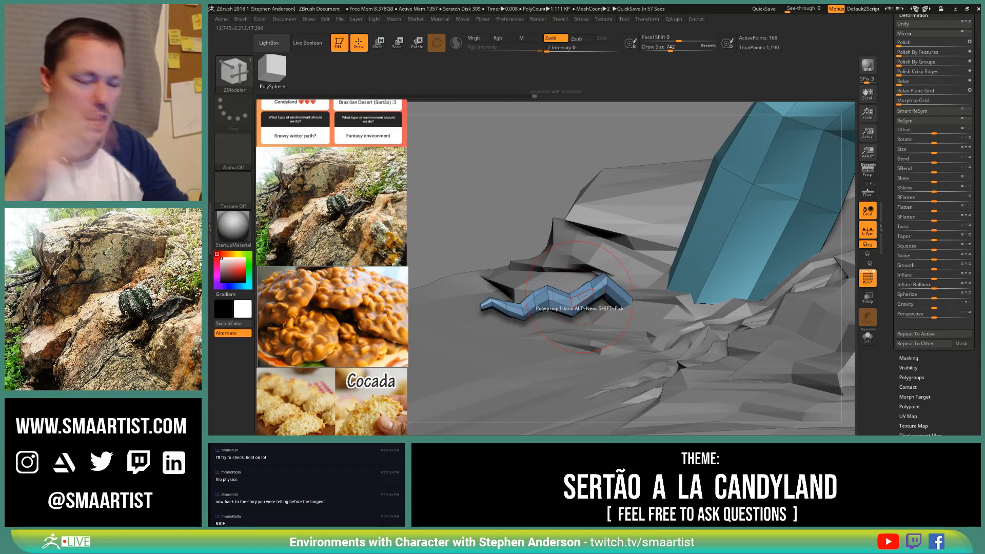
right_click_drag(579, 296, 578, 294)
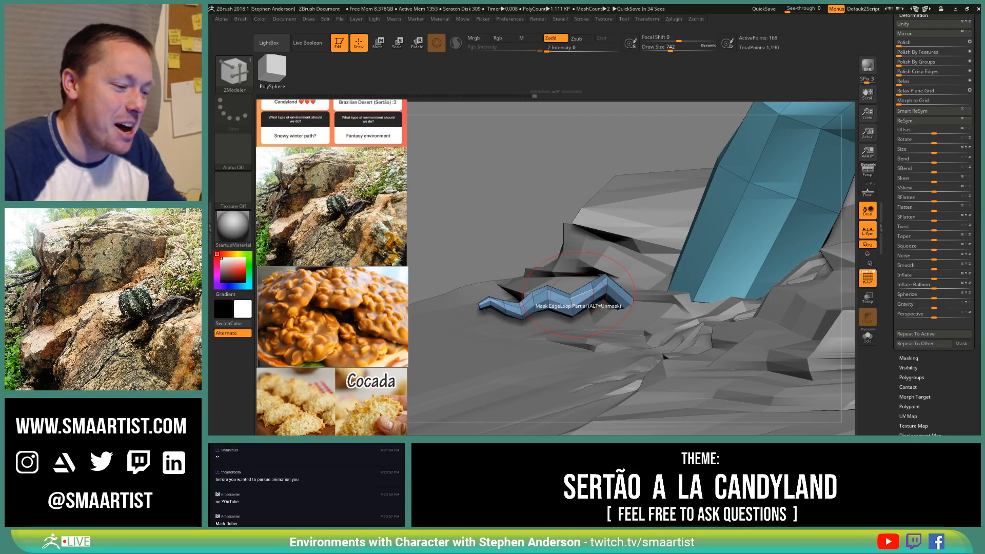
Step: Mask everything in the tree except the small root and move the root closer to the trunk's base with the gizmo
key("w")
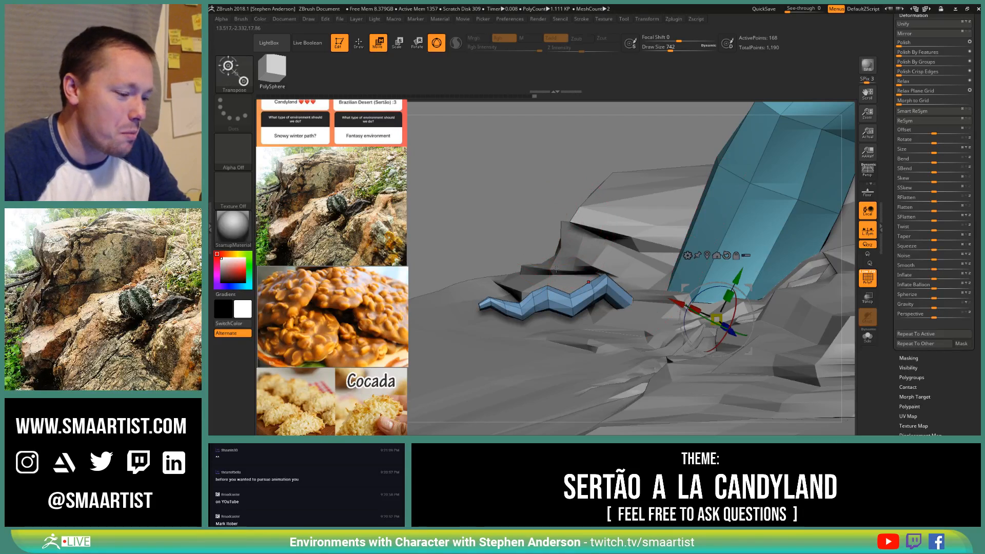
left_click(552, 298, "alt")
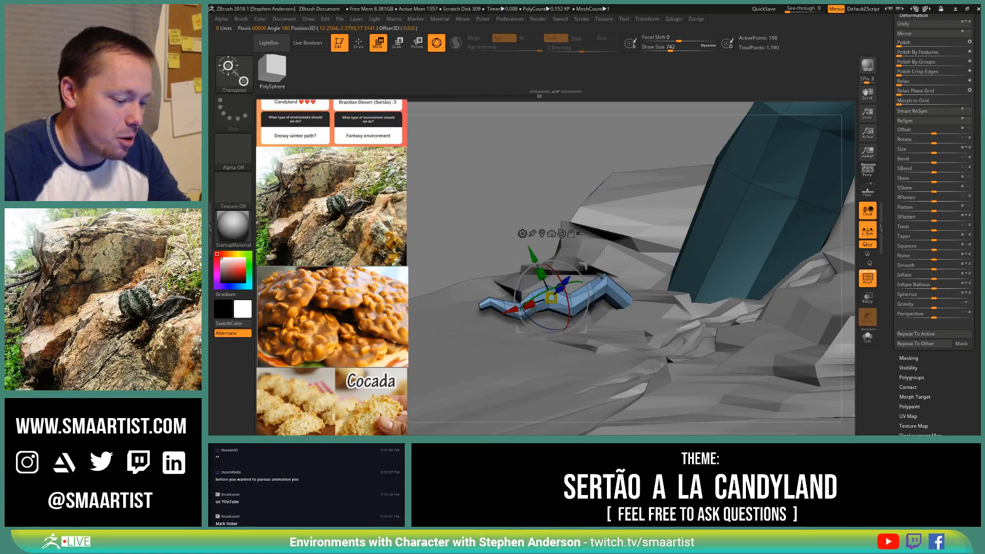
key("q")
mouse_move(601, 264)
right_mouse_down("ctrl")
mouse_move(570, 288)
mouse_move(627, 291)
mouse_move(633, 281)
mouse_move(610, 251)
right_mouse_up("ctrl")
key("w")
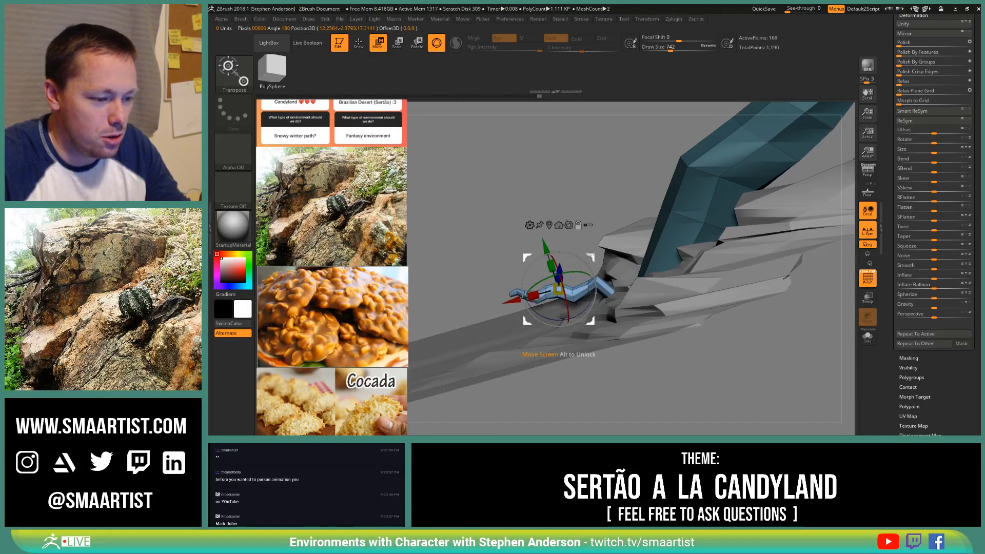
left_click_drag(602, 255, 638, 256)
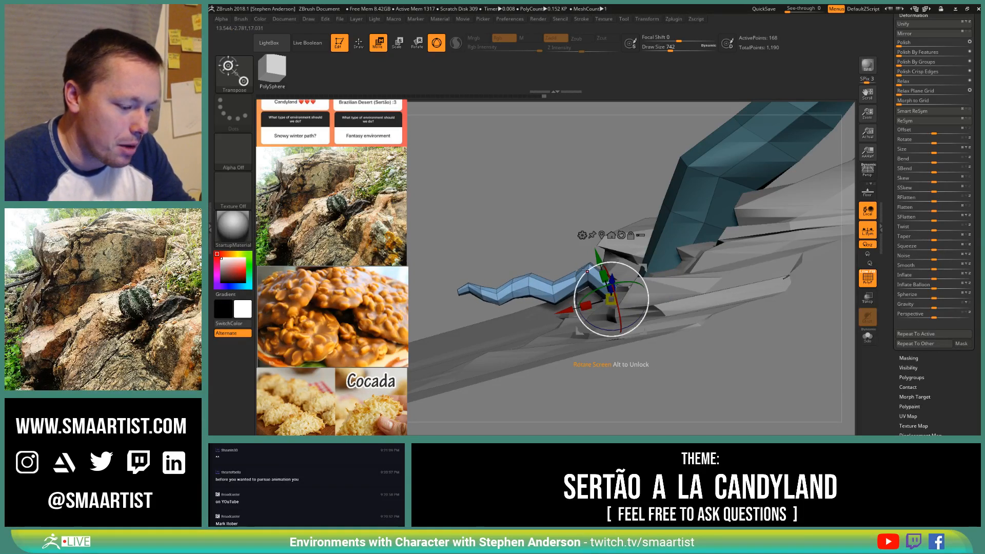
Step: Isolate the tree in Solo mode and reshape the small root's inner end and underside with the Move brush
key("b")
key("m")
key("v")
right_click_drag(594, 305, 814, 358, "ctrl")
left_click(867, 336)
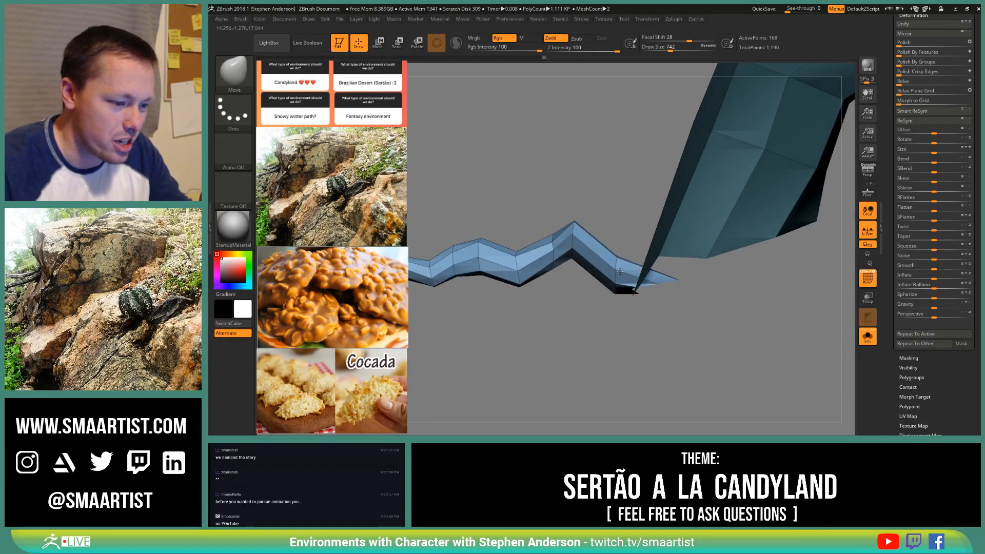
right_click_drag(619, 270, 615, 270)
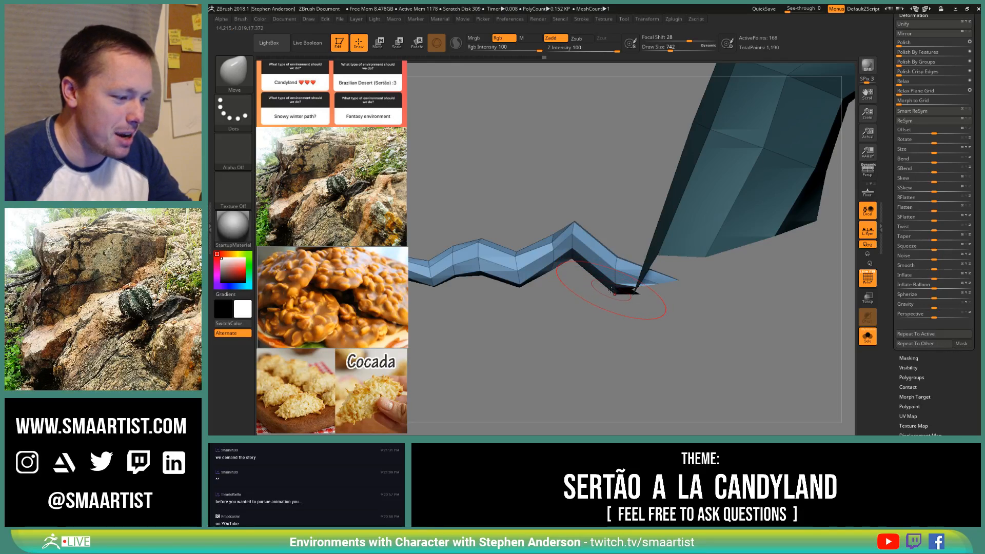
mouse_move(614, 291)
left_mouse_down()
mouse_move(585, 294)
mouse_move(592, 297)
left_mouse_up()
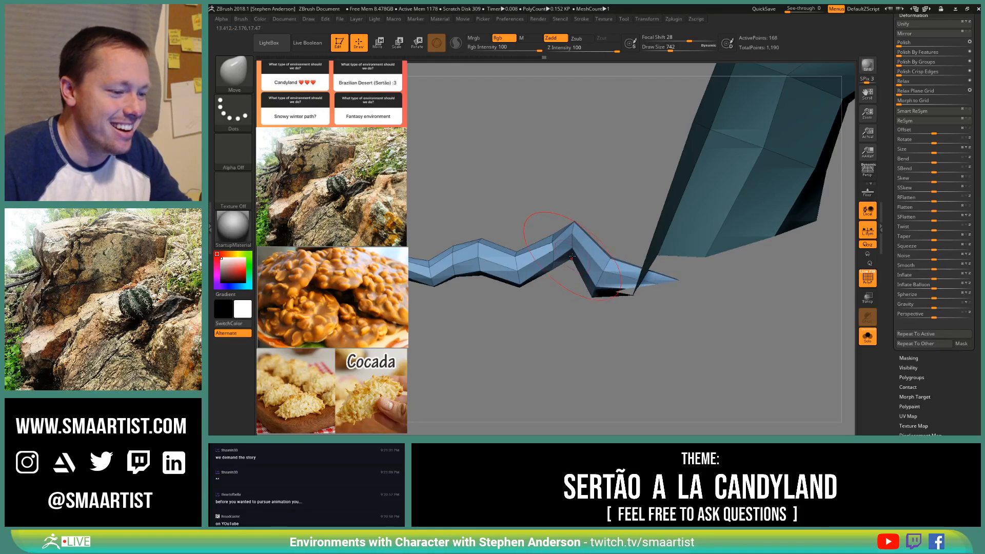
mouse_move(571, 259)
left_mouse_down()
mouse_move(567, 273)
mouse_move(562, 264)
mouse_move(609, 261)
left_mouse_up()
key("s")
mouse_move(609, 261)
right_mouse_down("ctrl")
mouse_move(623, 270)
mouse_move(599, 270)
mouse_move(537, 238)
mouse_move(528, 272)
right_mouse_up("ctrl")
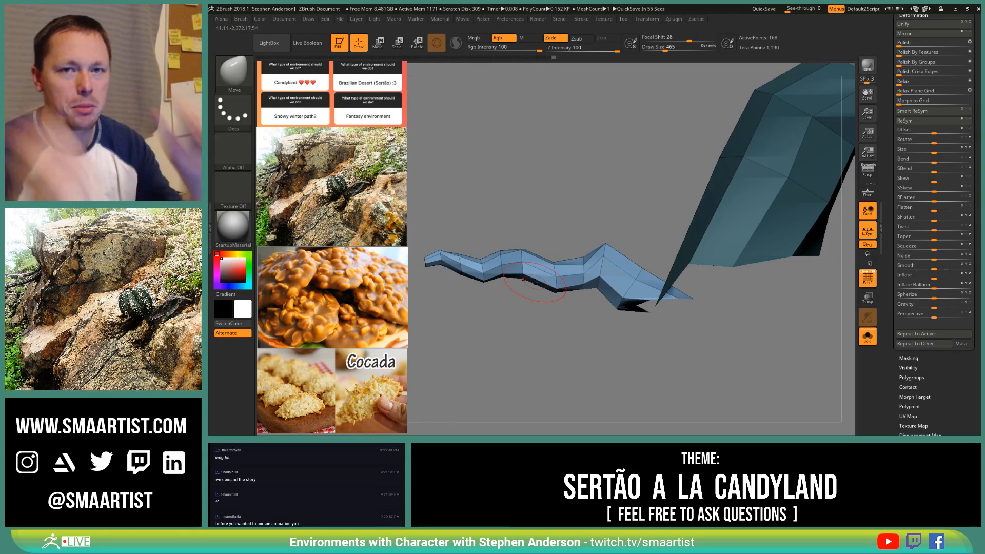
mouse_move(549, 298)
right_mouse_down()
mouse_move(508, 263)
mouse_move(454, 264)
mouse_move(556, 268)
right_mouse_up()
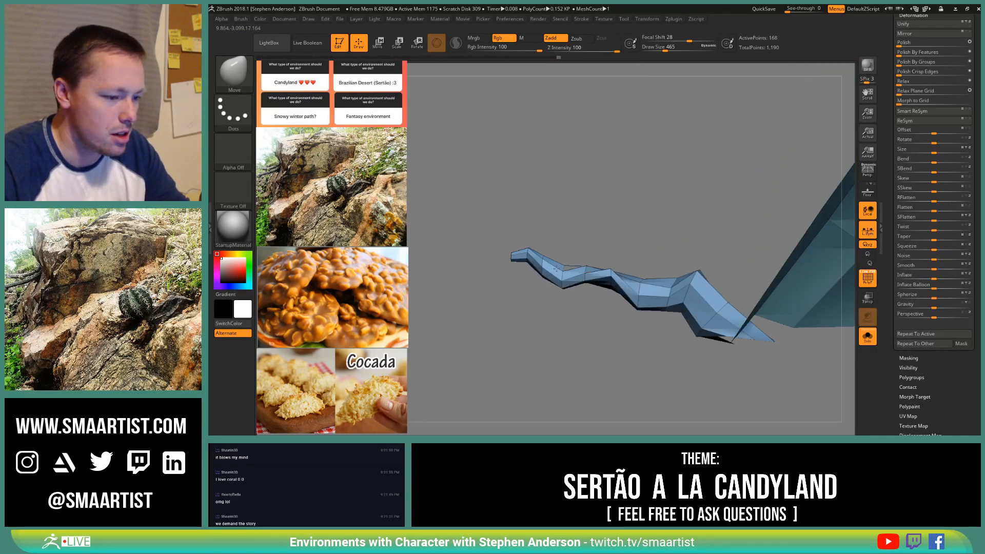
Step: Lasso-mask the tree so only the small root's outer end stays unmasked, and place the gizmo at the mask's edge
mouse_move(577, 249)
left_mouse_down("ctrl")
mouse_move(487, 277)
mouse_move(553, 339)
mouse_move(575, 300)
left_mouse_up("ctrl")
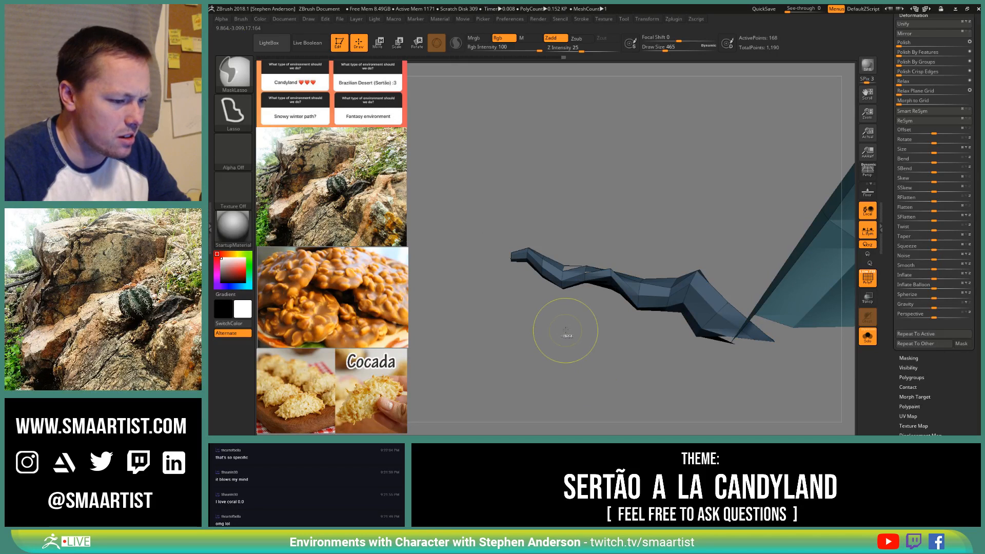
left_click(574, 351, "ctrl")
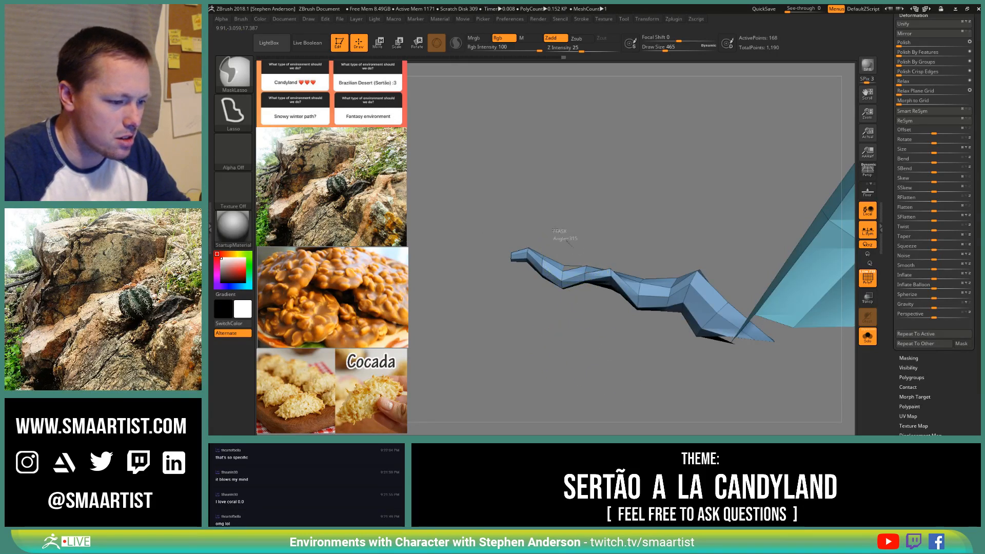
mouse_move(556, 232)
left_mouse_down("ctrl")
mouse_move(552, 338)
mouse_move(576, 333)
left_mouse_up("ctrl")
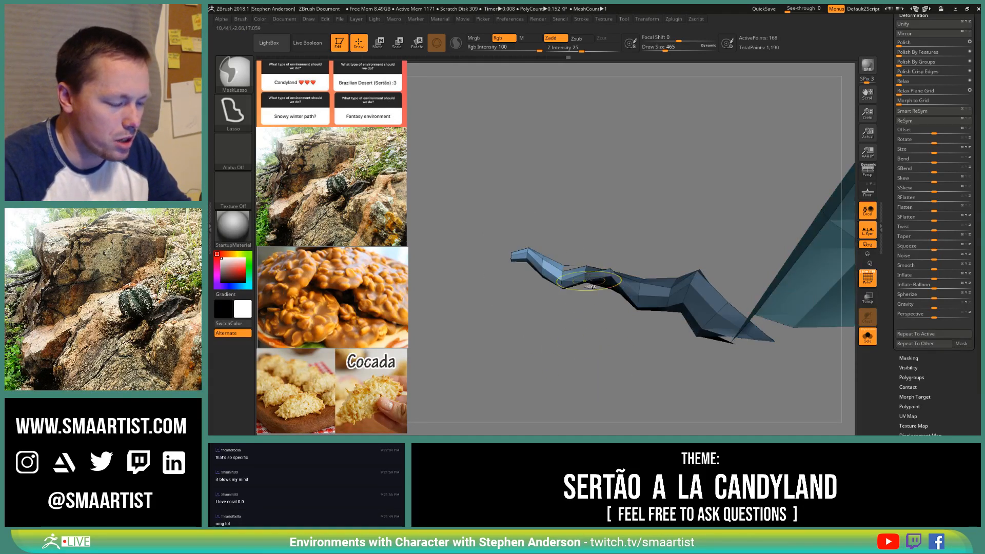
key("w")
left_click(585, 272)
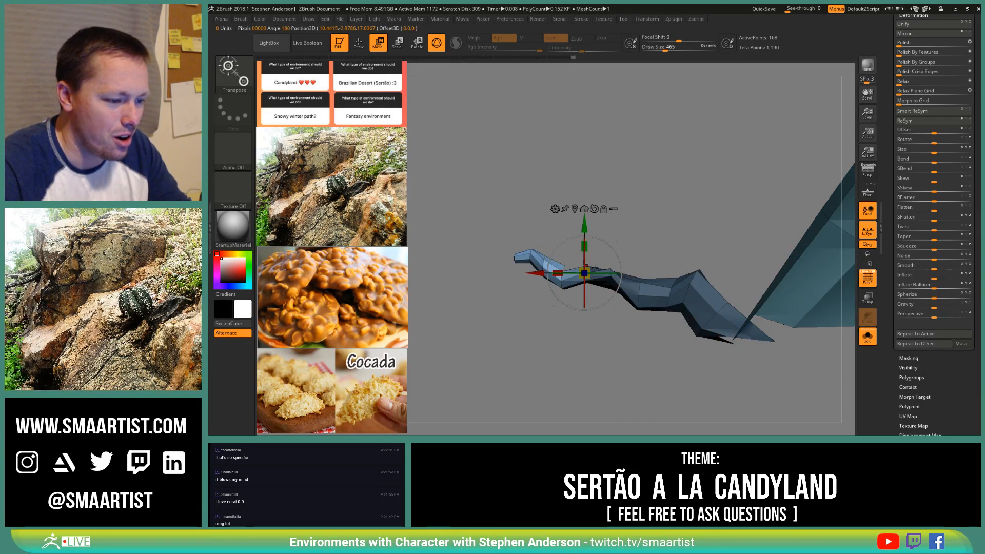
Step: Try to bend the small root's unmasked outer end downward with the gizmo, and undo the bend
left_click_drag(639, 231, 677, 233)
mouse_move(599, 247)
left_mouse_down()
mouse_move(595, 239)
mouse_move(637, 229)
mouse_move(603, 243)
left_mouse_up()
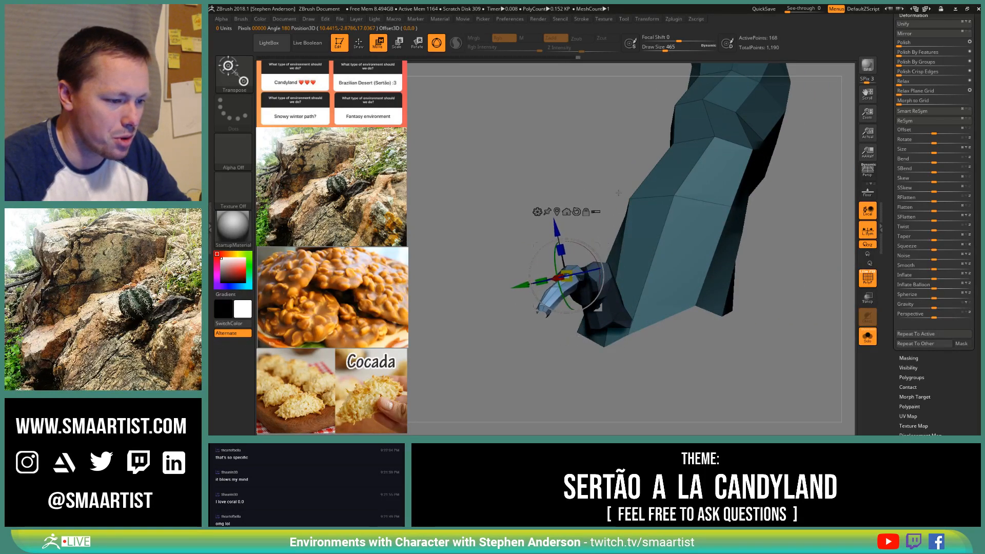
left_click_drag(641, 190, 588, 195)
right_click_drag(588, 195, 614, 218, "ctrl")
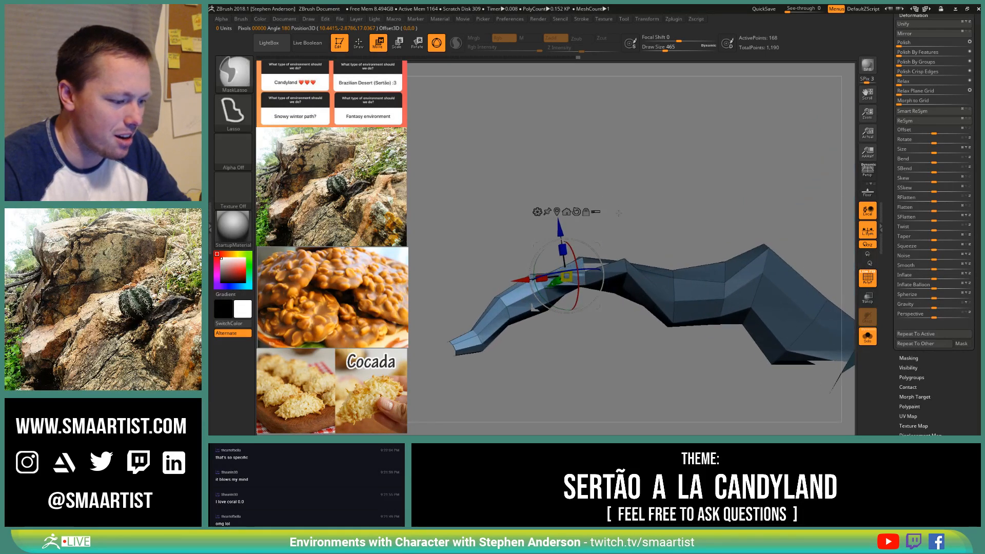
key("q")
key("ctrl+z")
key("ctrl+z")
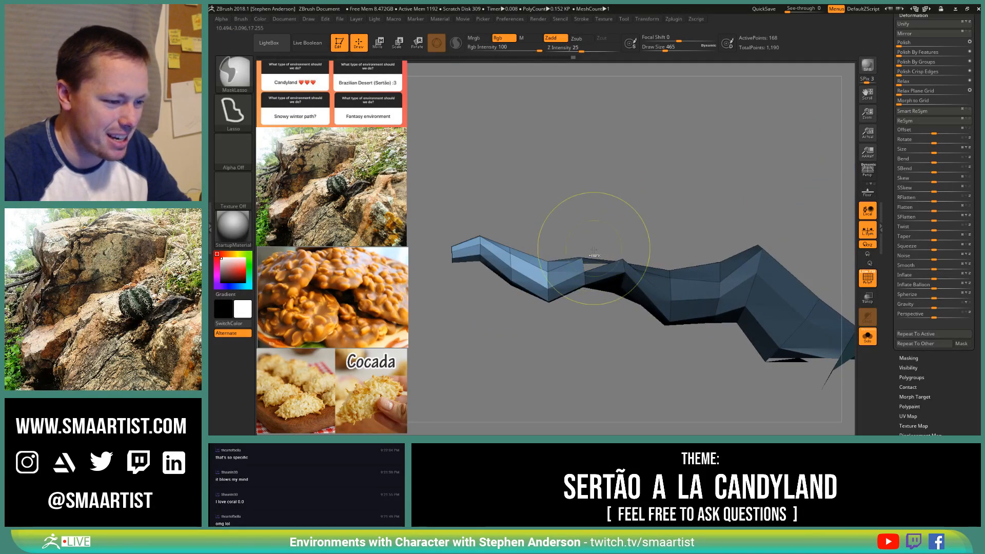
Step: Rotate the small root's outer end with the gizmo so that it arches downward toward the ground
key("w")
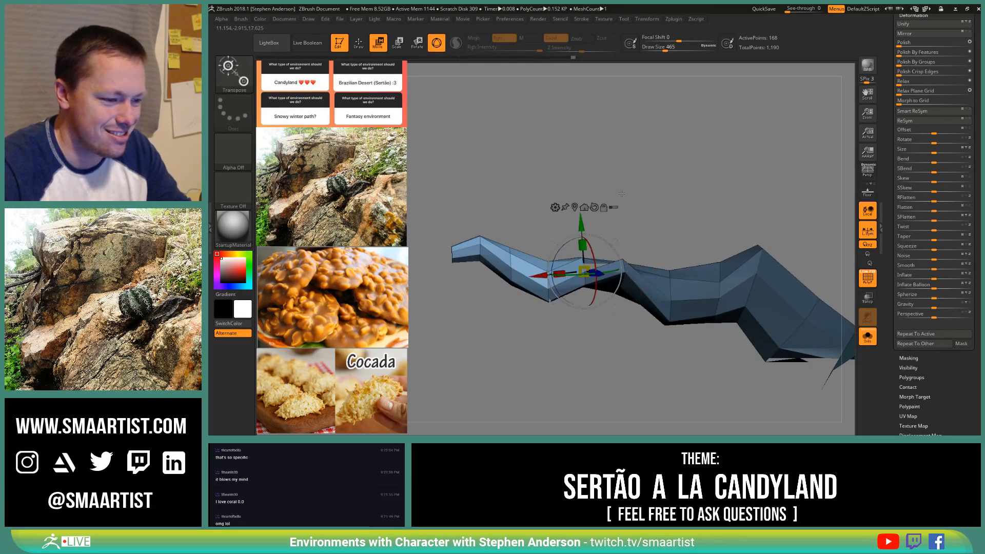
mouse_move(570, 205)
left_mouse_down()
mouse_move(620, 219)
mouse_move(601, 241)
mouse_move(831, 264)
left_mouse_up()
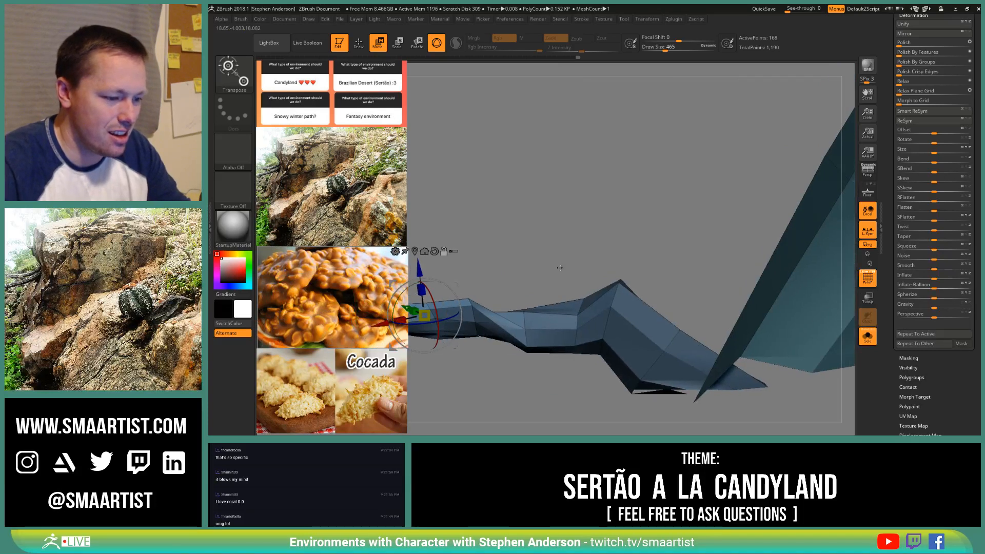
mouse_move(595, 262)
left_mouse_down("ctrl")
mouse_move(754, 344)
mouse_move(744, 433)
mouse_move(565, 369)
left_mouse_up("ctrl")
right_click_drag(495, 317, 620, 308, "alt")
Step: Adjust the underside of the small root's new bend with the Move brush at draw size 113
key("b")
key("m")
key("v")
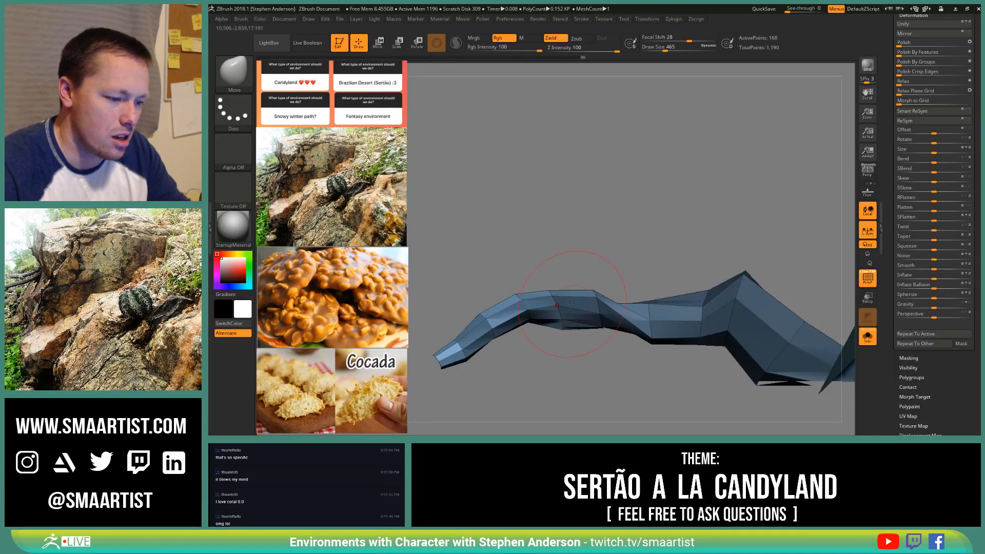
mouse_move(566, 337)
right_mouse_down()
mouse_move(568, 354)
mouse_move(565, 318)
right_mouse_up()
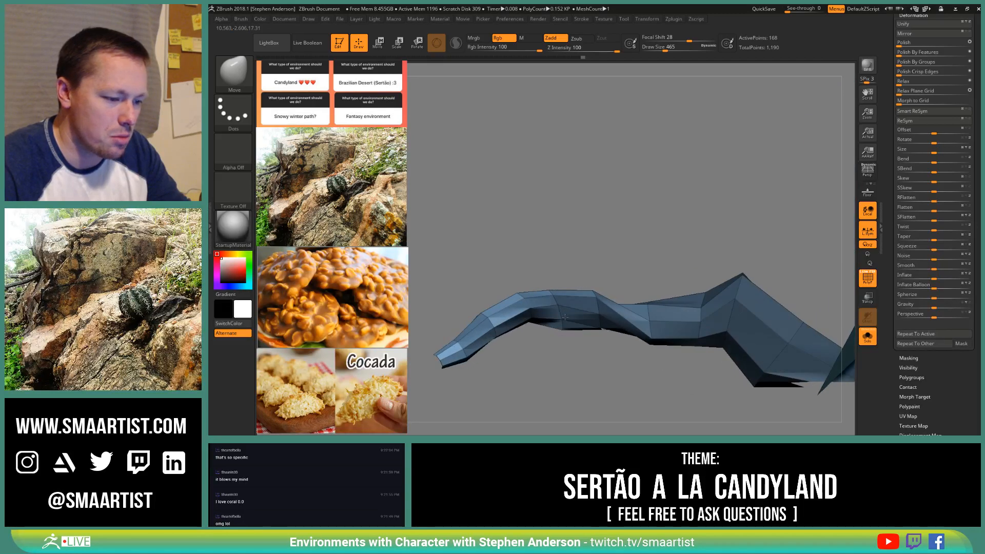
key("s")
left_click_drag(564, 319, 562, 320)
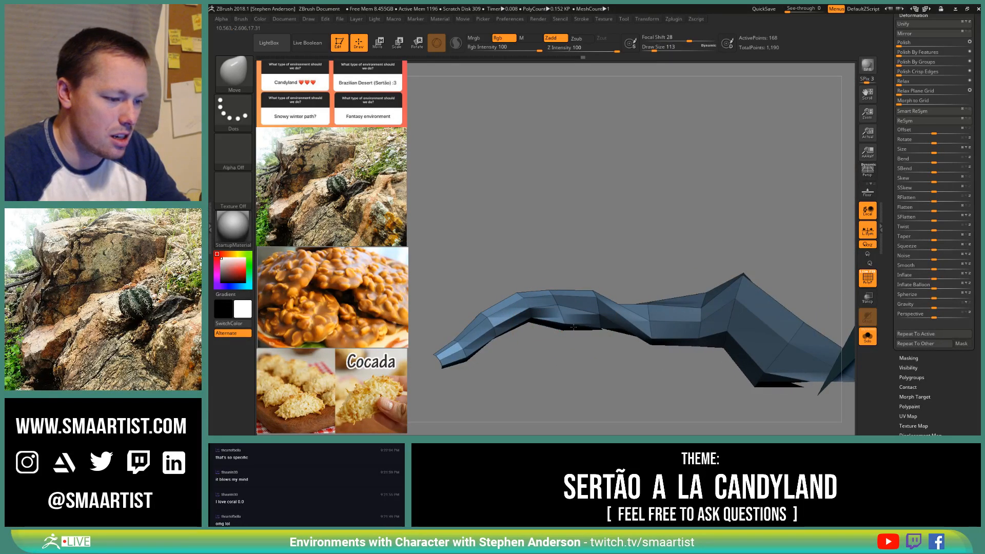
mouse_move(561, 313)
right_mouse_down()
mouse_move(589, 318)
mouse_move(584, 330)
mouse_move(598, 304)
mouse_move(584, 313)
mouse_move(568, 295)
right_mouse_up()
Step: Clear the mask from the tree and leave Solo mode to show the whole scene
left_click_drag(597, 200, 613, 250, "ctrl")
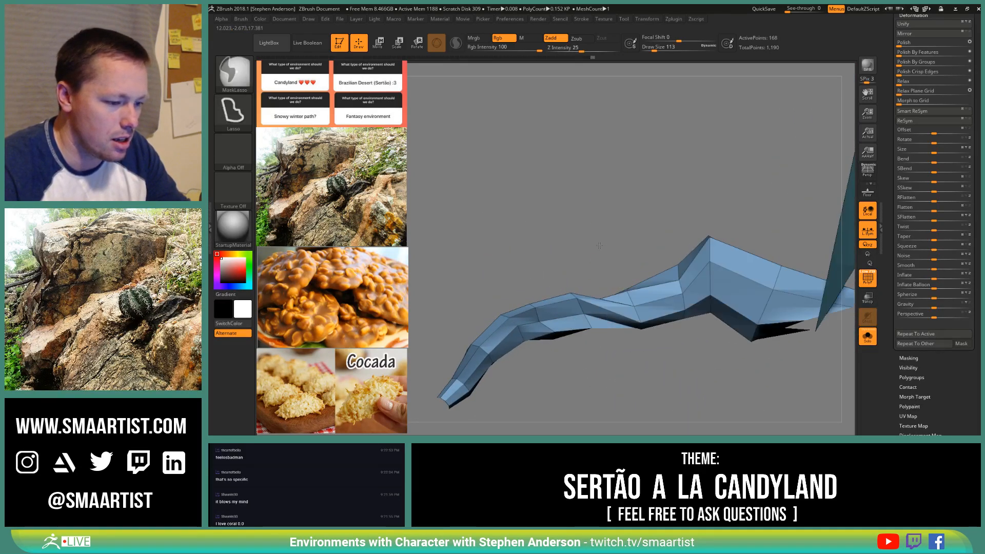
mouse_move(599, 246)
right_mouse_down()
mouse_move(615, 312)
mouse_move(584, 293)
mouse_move(606, 287)
mouse_move(607, 233)
right_mouse_up()
left_click(867, 336)
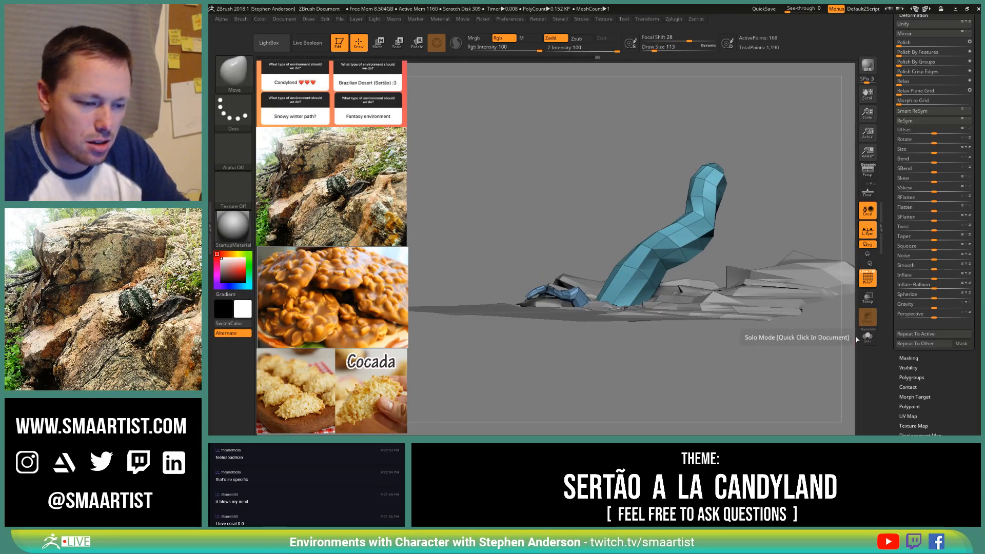
Step: Unmask only the small root, duplicate it about 2.57 units across the trunk's base with the gizmo, and clear the mask
mouse_move(678, 287)
right_mouse_down("ctrl")
mouse_move(673, 238)
mouse_move(605, 288)
mouse_move(580, 254)
mouse_move(597, 282)
mouse_move(563, 299)
mouse_move(639, 284)
mouse_move(579, 337)
right_mouse_up("ctrl")
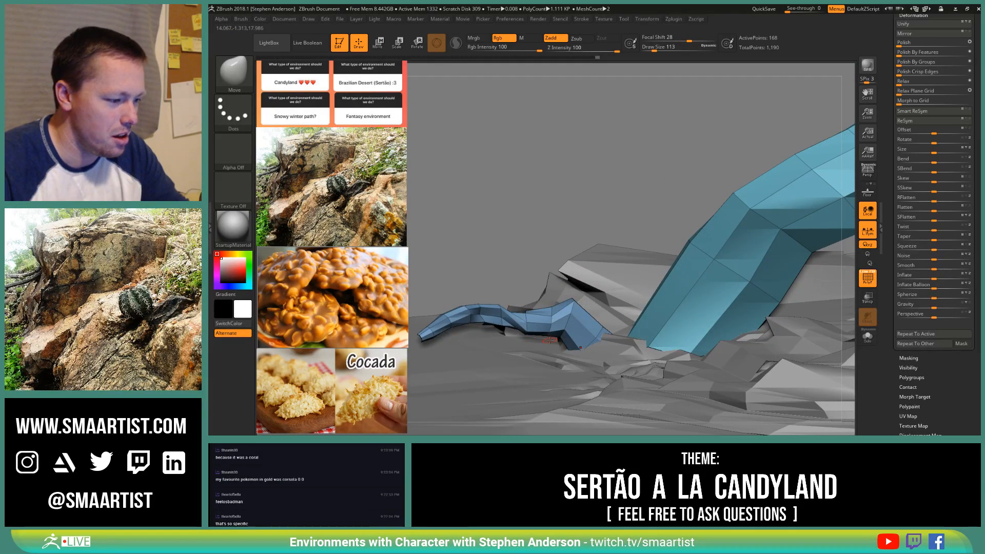
key("w")
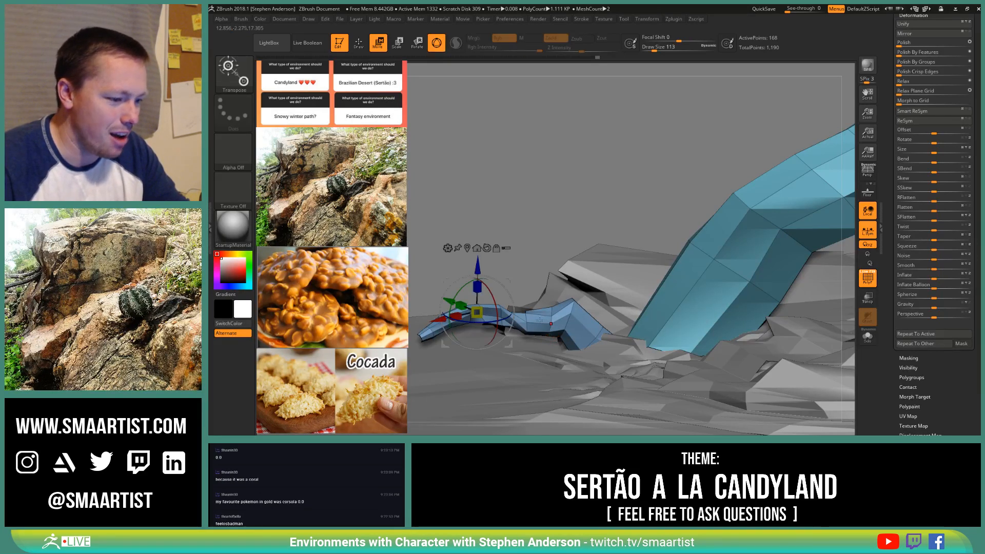
left_click(553, 335, "ctrl")
right_click_drag(574, 223, 671, 225)
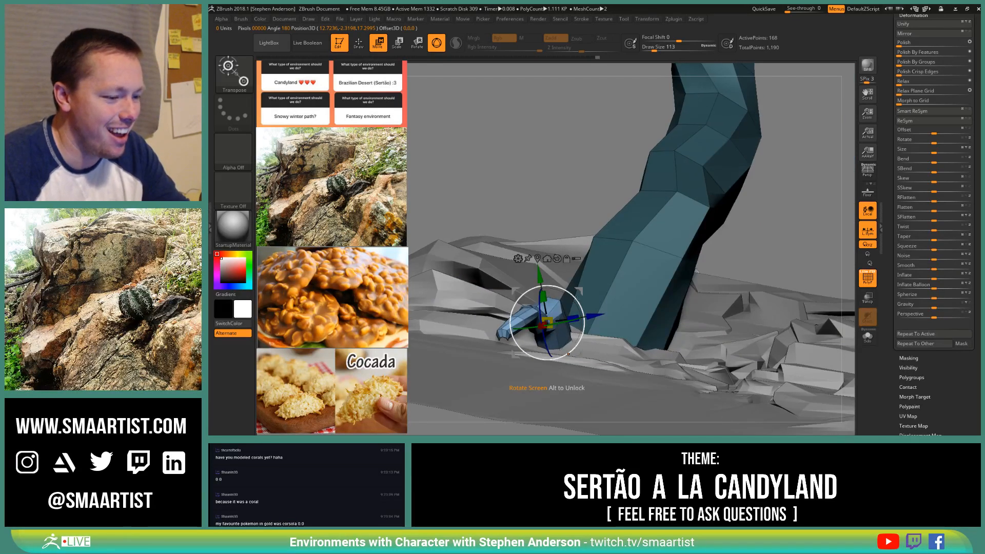
left_click_drag(548, 322, 626, 314, "ctrl")
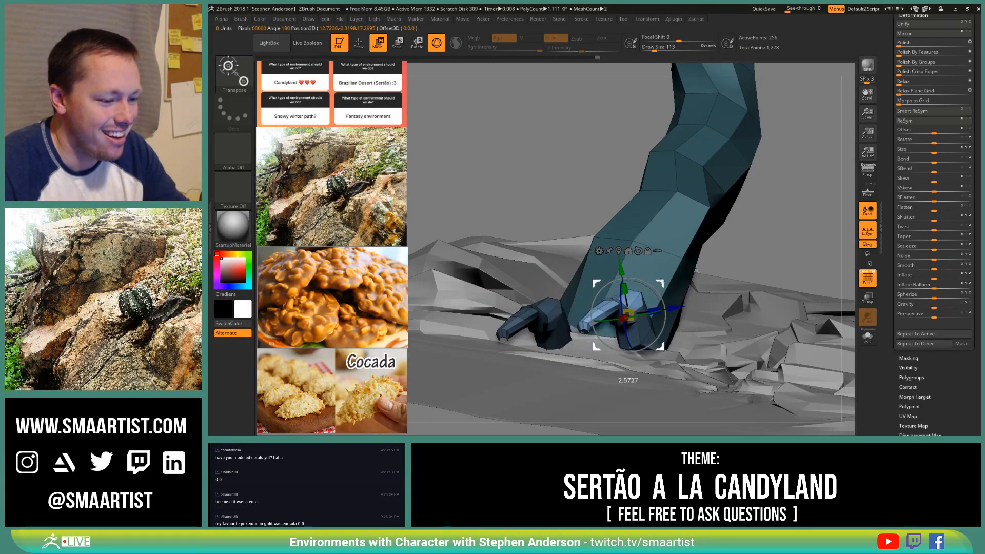
left_click(754, 240, "ctrl")
left_click_drag(750, 258, 746, 256, "ctrl")
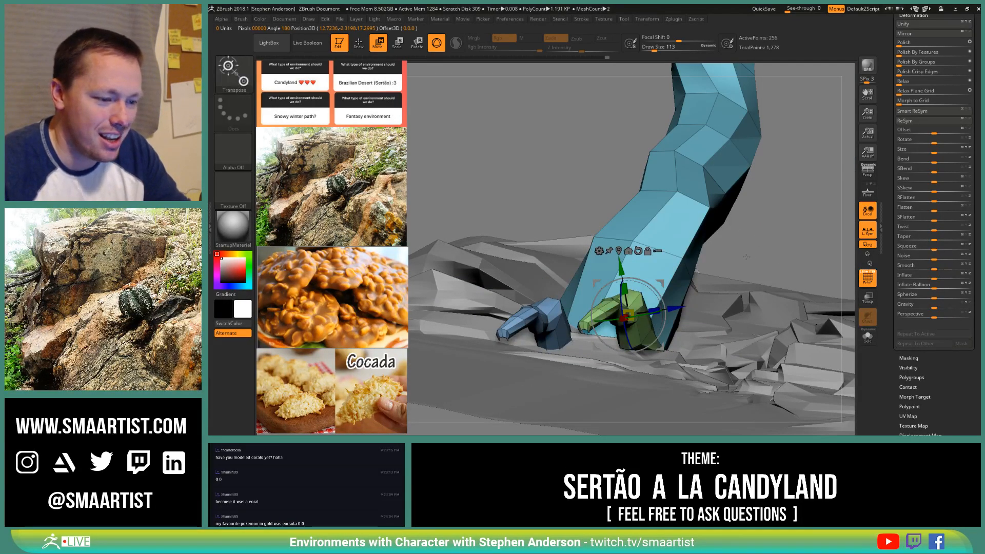
Step: Mask everything except the root copy and rotate the copy about its outer tip with the gizmo
left_click_drag(672, 304, 664, 315)
key("ctrl+z")
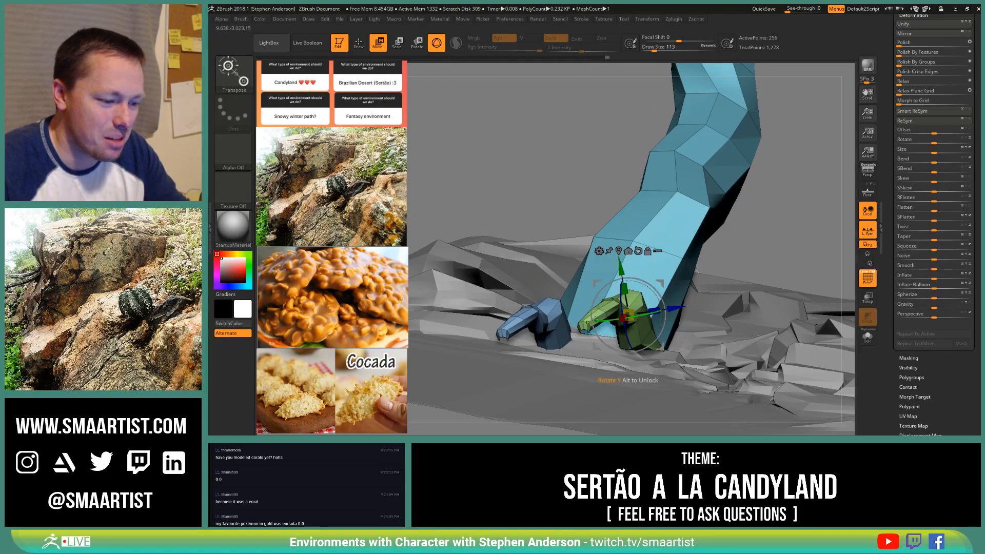
left_click(595, 318, "ctrl")
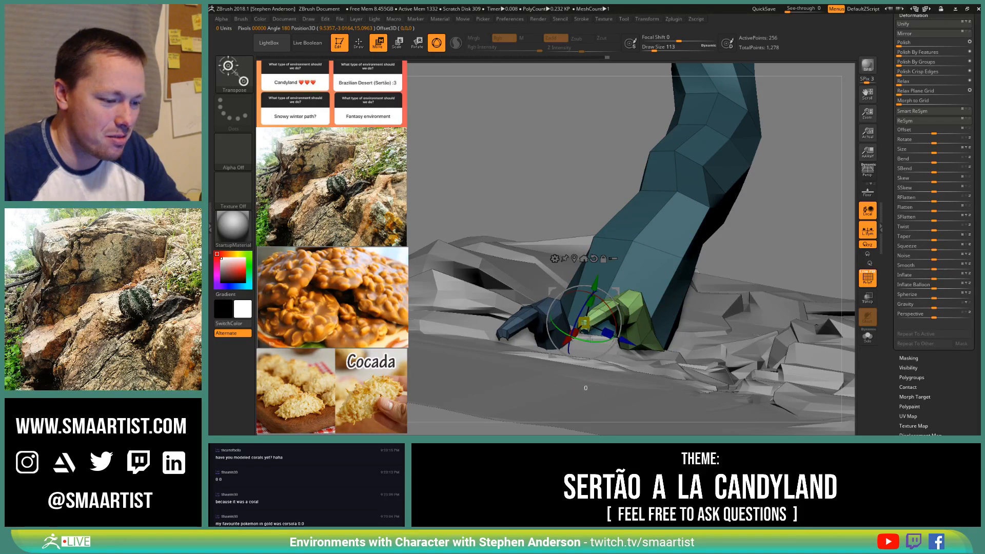
left_click_drag(589, 339, 596, 341)
right_click_drag(640, 311, 533, 302)
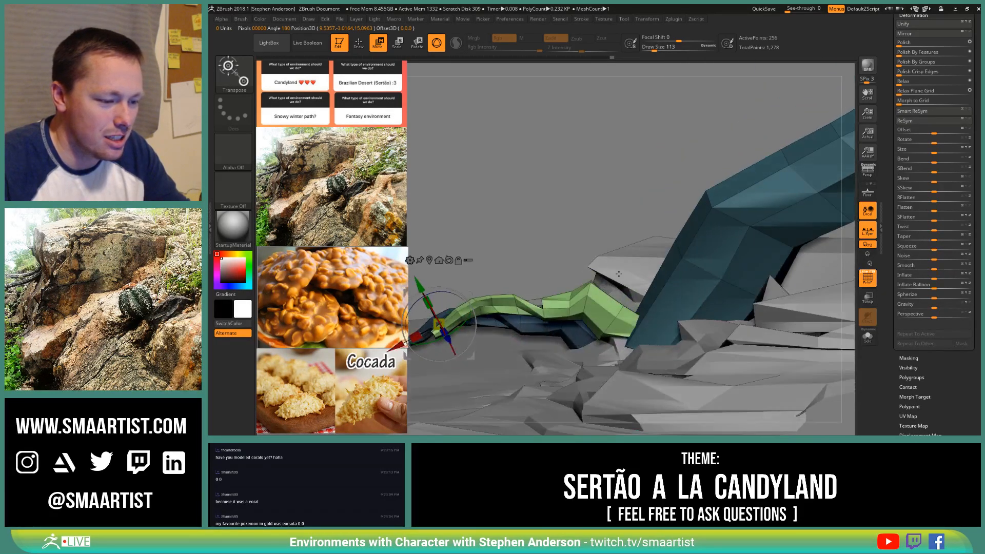
right_click_drag(622, 268, 690, 283, "alt")
Step: Pull the root copy's outer end down and away from the first root with the Move brush at draw size 1555
key("b")
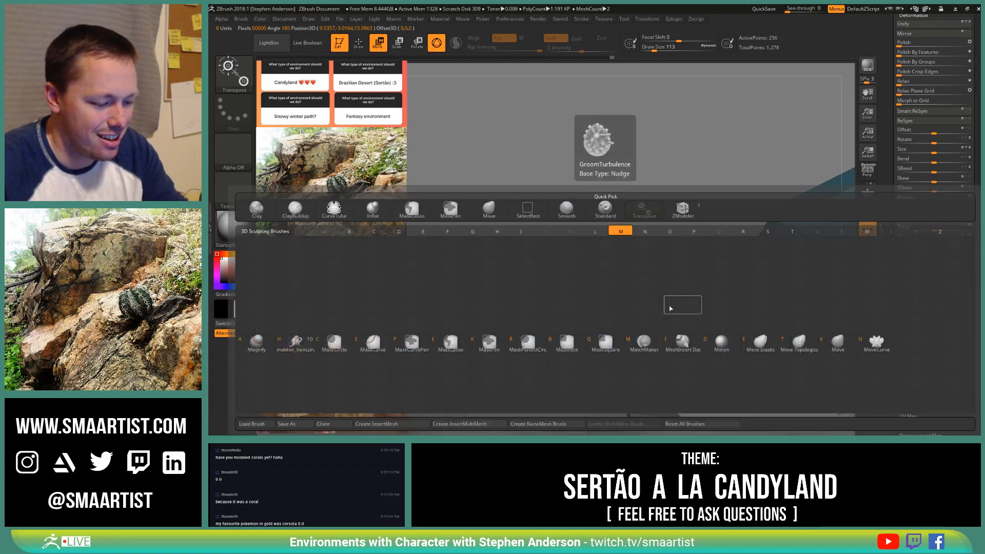
key("m")
key("v")
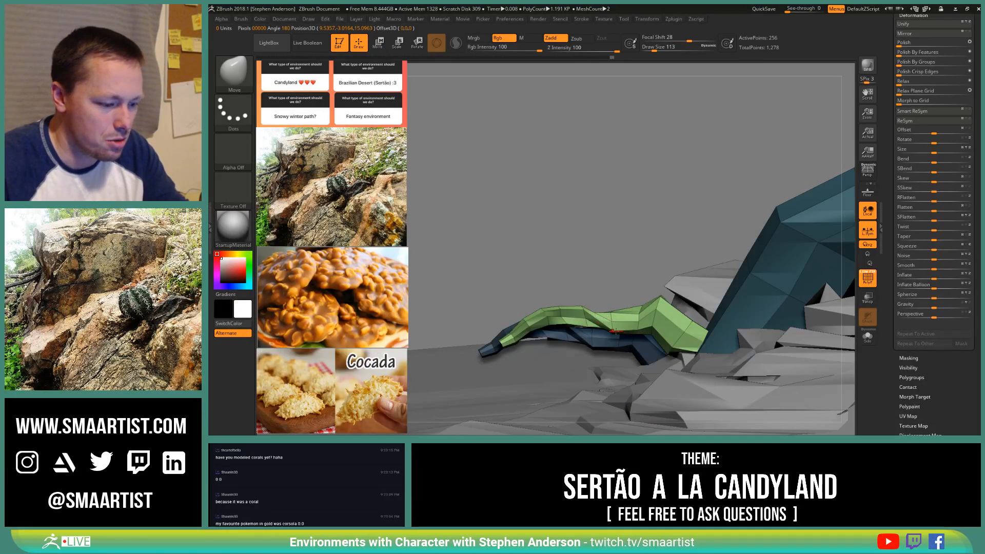
key("s")
left_click_drag(577, 316, 592, 312)
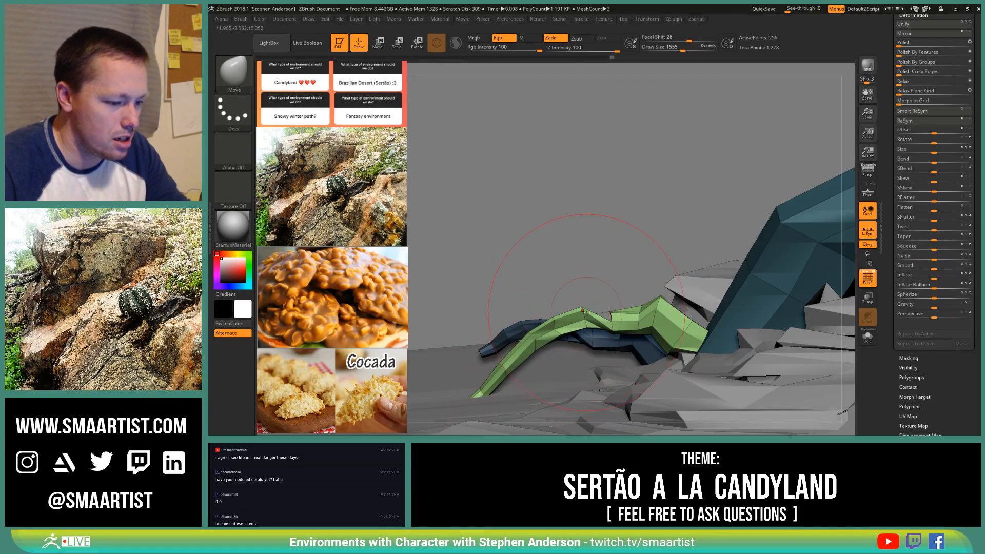
left_click_drag(583, 310, 521, 354)
Step: Bend the root copy's outer half sideways with the Move brush, using draw sizes 742 and 1194, and smooth it
right_click_drag(523, 352, 569, 379)
key("s")
left_click_drag(529, 347, 517, 348)
key("shift")
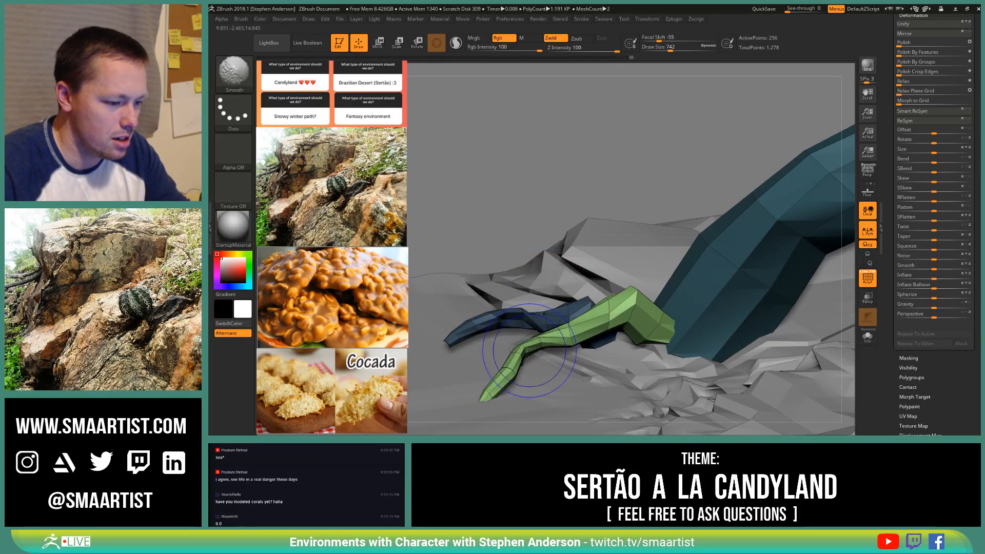
right_click_drag(527, 349, 624, 349)
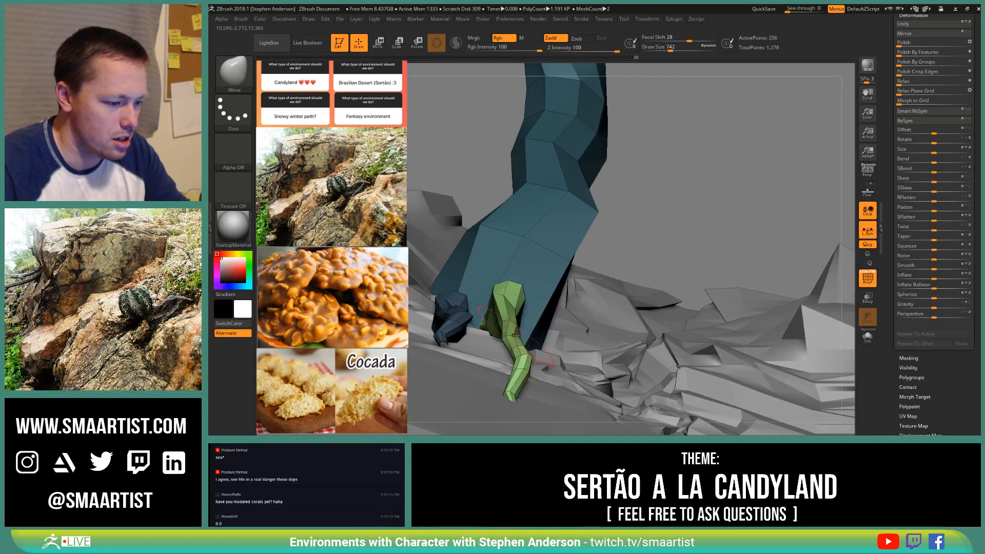
key("s")
left_click_drag(515, 335, 528, 336)
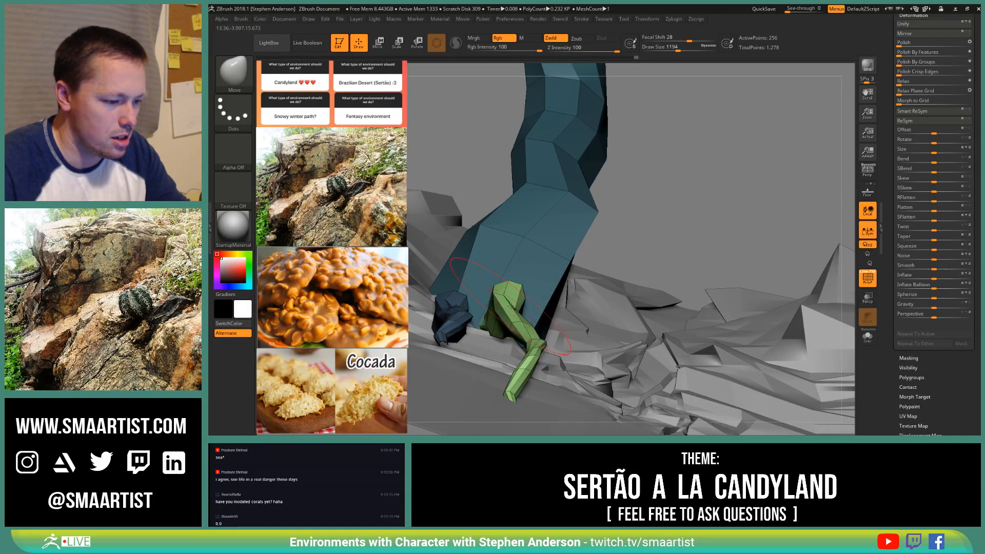
Step: Refine the root copy's curve with the Move brush at draw size 482 and shape its inner end at draw size 1194
right_click_drag(554, 354, 533, 357)
right_click_drag(568, 326, 578, 334)
key("s")
left_click_drag(578, 334, 566, 334)
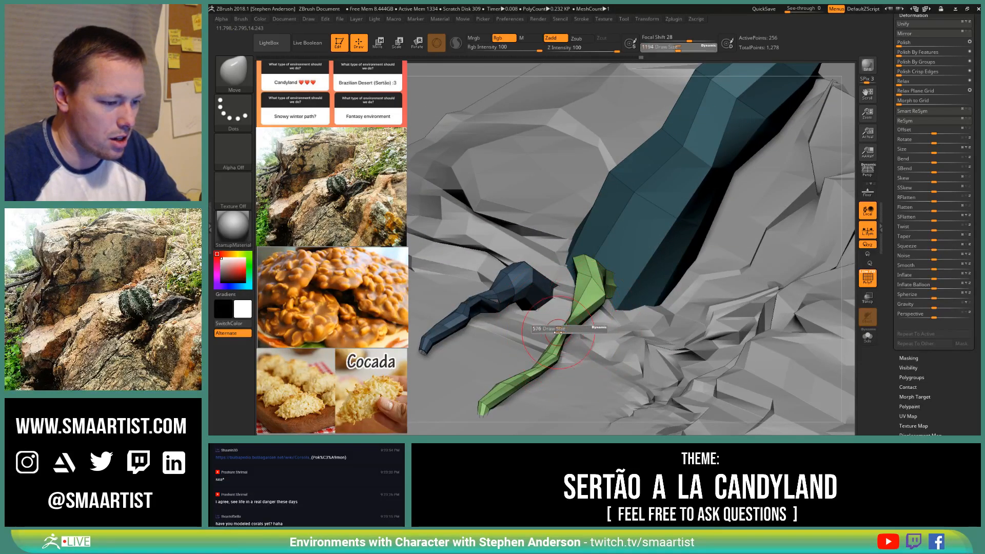
mouse_move(571, 322)
right_mouse_down()
mouse_move(536, 307)
mouse_move(552, 326)
mouse_move(545, 346)
mouse_move(560, 324)
right_mouse_up()
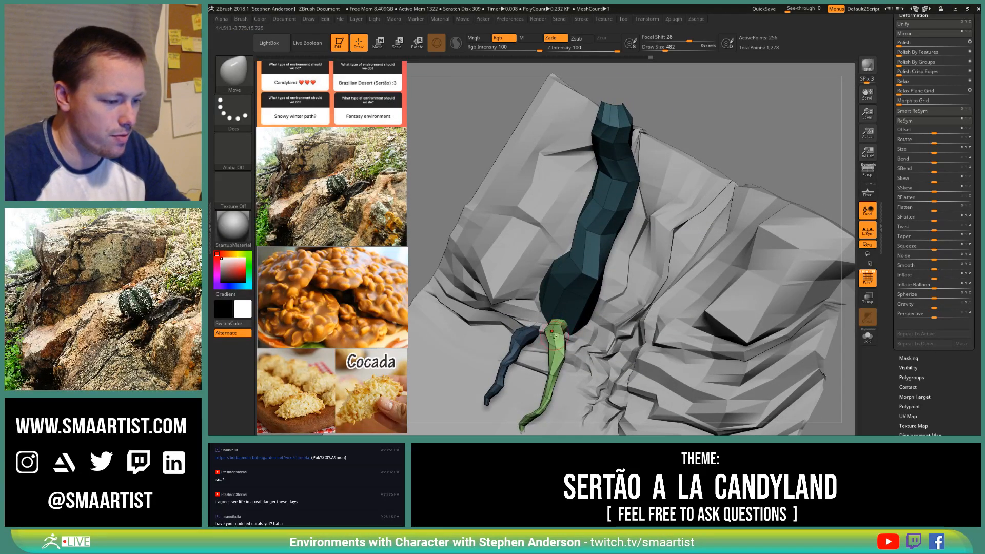
left_click_drag(664, 48, 678, 48)
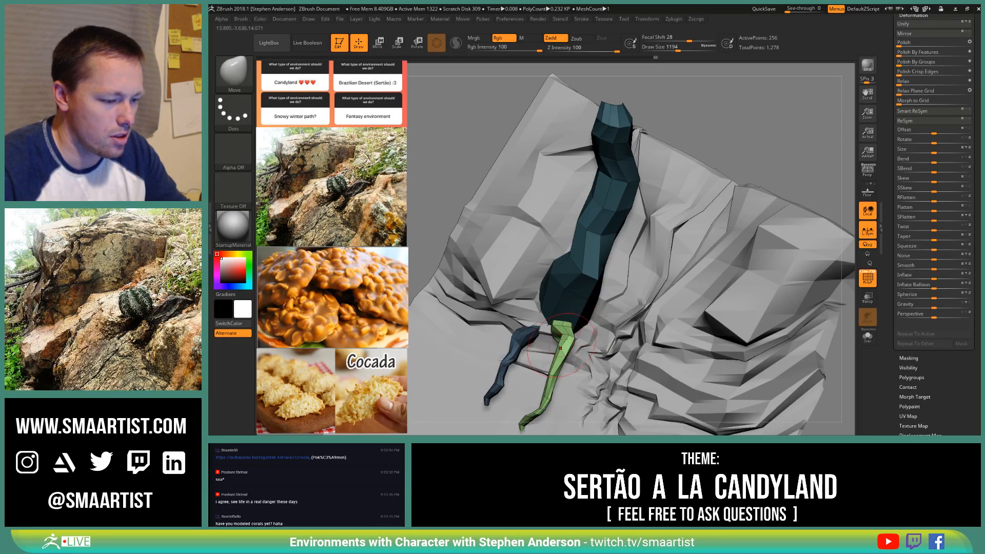
mouse_move(561, 348)
right_mouse_down()
mouse_move(563, 307)
mouse_move(557, 371)
mouse_move(541, 320)
mouse_move(566, 335)
right_mouse_up()
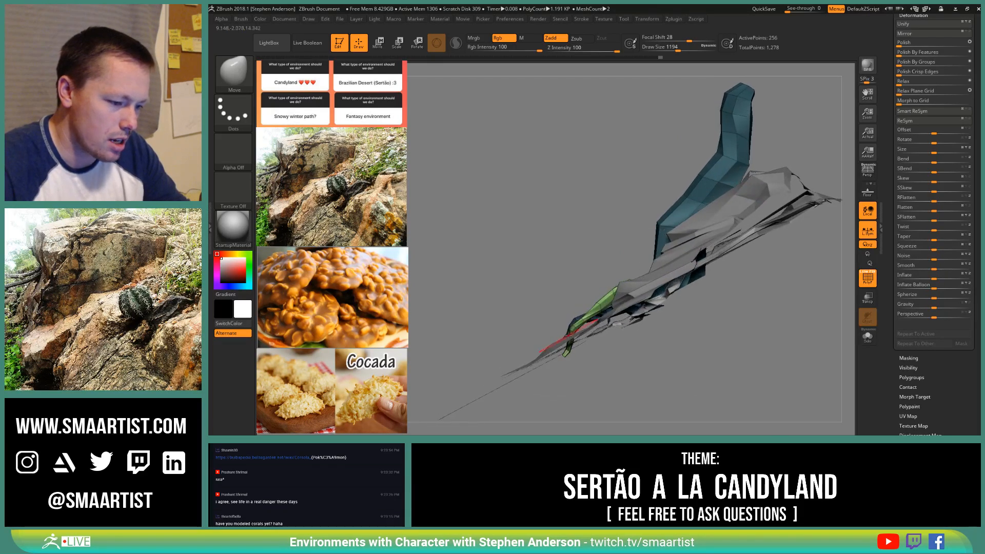
Step: Push the root copy down into the ground at draw size 3377, then bend its middle outward at draw size 1523
key("s")
mouse_move(568, 336)
left_mouse_down()
mouse_move(584, 336)
mouse_move(577, 348)
left_mouse_up()
key("s")
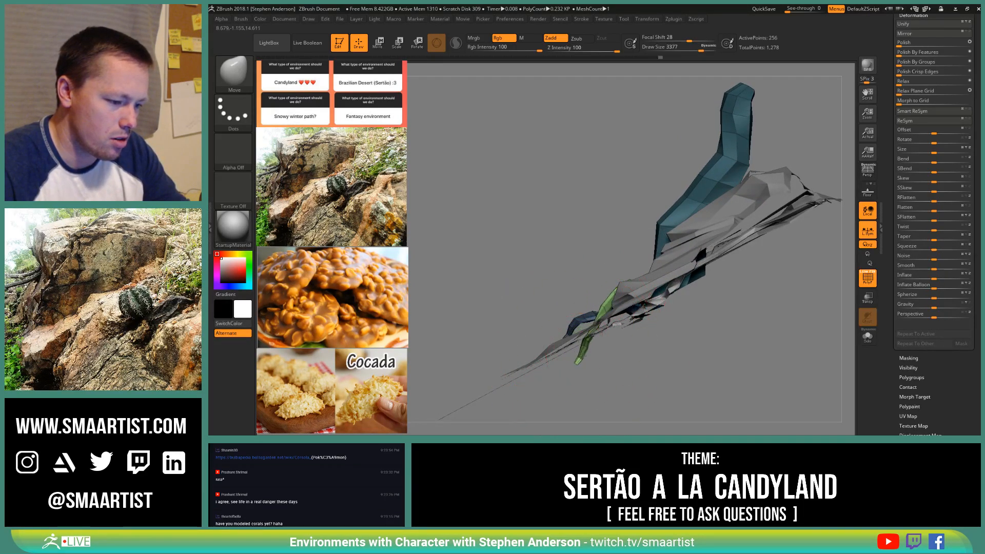
mouse_move(587, 358)
right_mouse_down()
mouse_move(572, 331)
mouse_move(592, 347)
mouse_move(585, 308)
mouse_move(618, 359)
right_mouse_up()
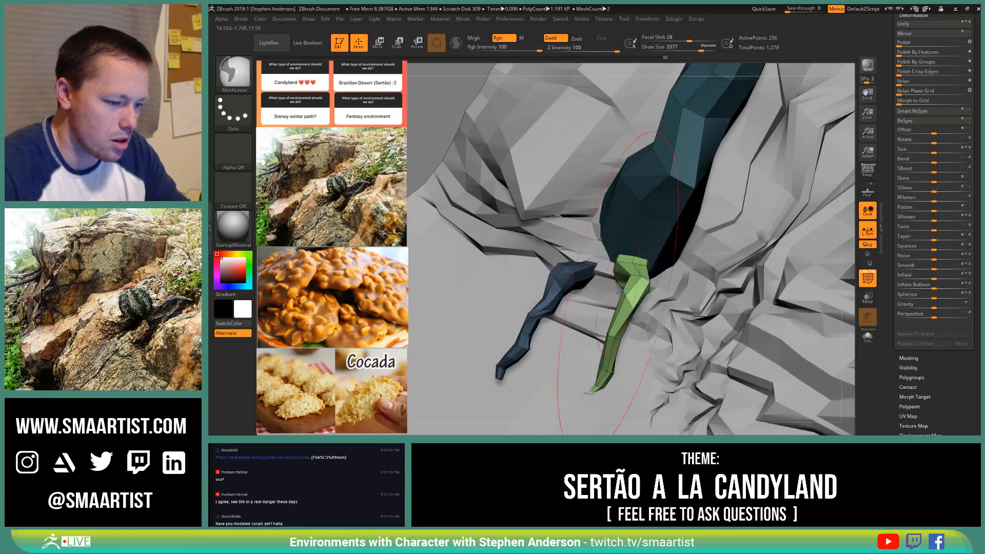
key("s")
left_click_drag(623, 291, 605, 291)
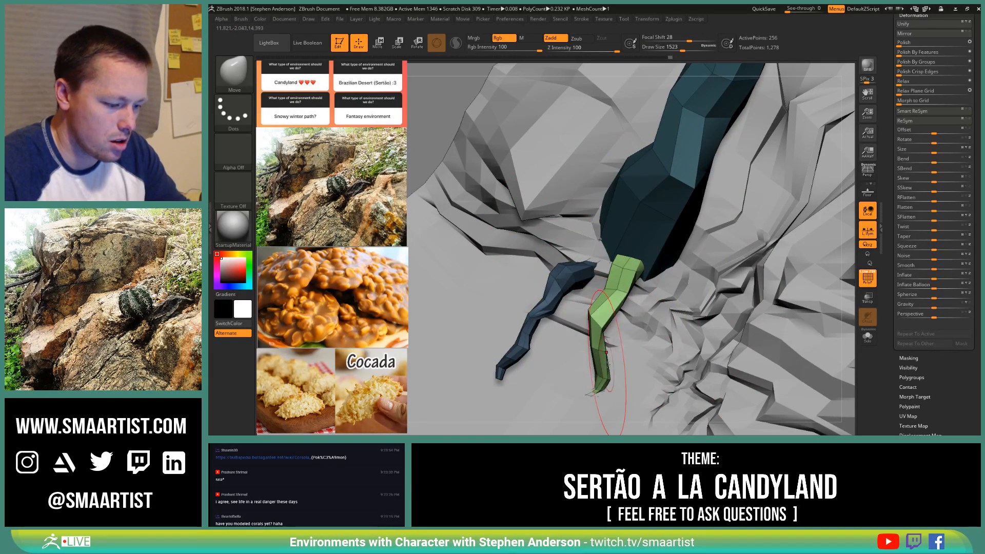
Step: Thicken the root copy with the Inflat brush at draw size 1523 and Z Intensity 10
key("b")
key("i")
key("n")
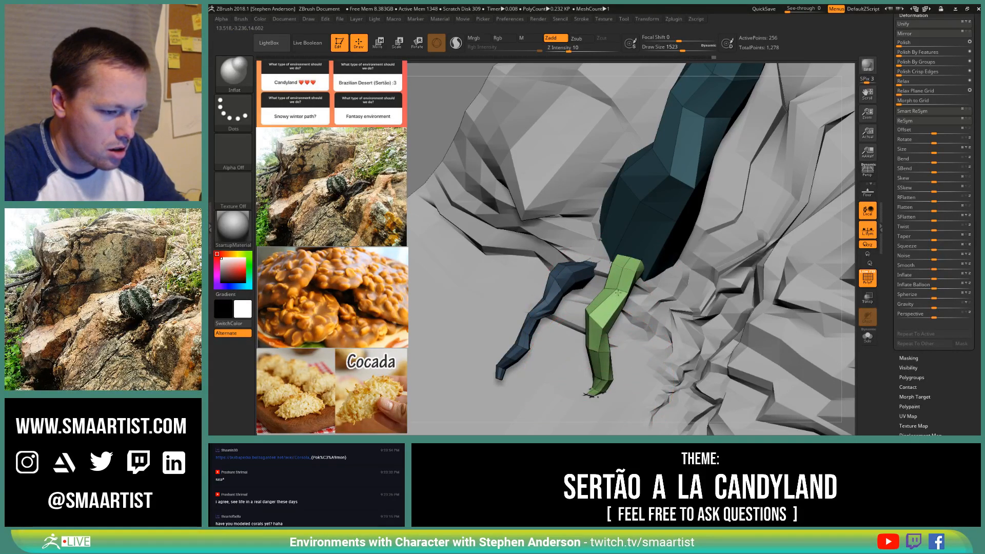
right_click_drag(622, 290, 597, 261)
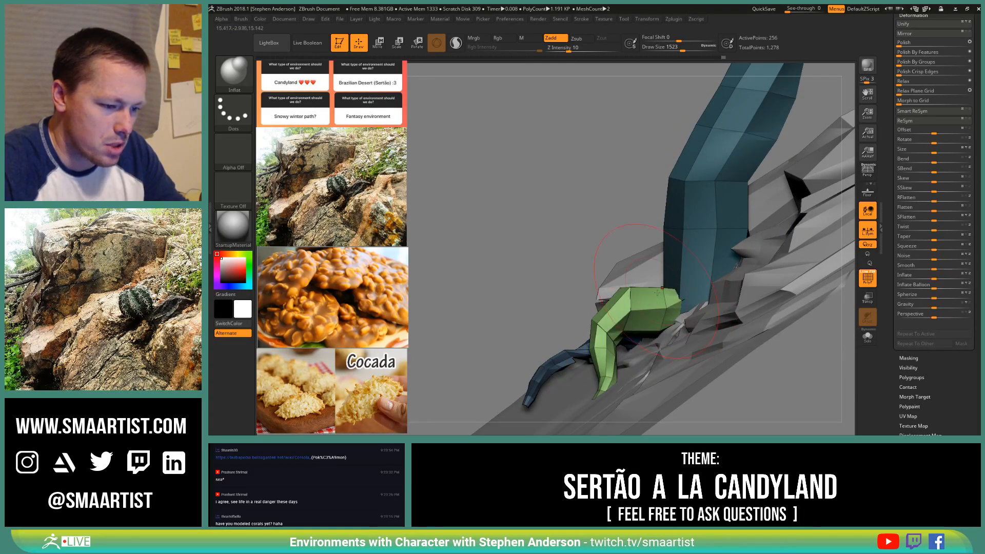
Step: Clear the mask and pull the first root's tip outward with the Move Topological brush at draw size 366
mouse_move(657, 293)
right_mouse_down()
mouse_move(678, 292)
mouse_move(663, 269)
mouse_move(723, 179)
right_mouse_up()
left_click_drag(725, 171, 746, 208, "ctrl")
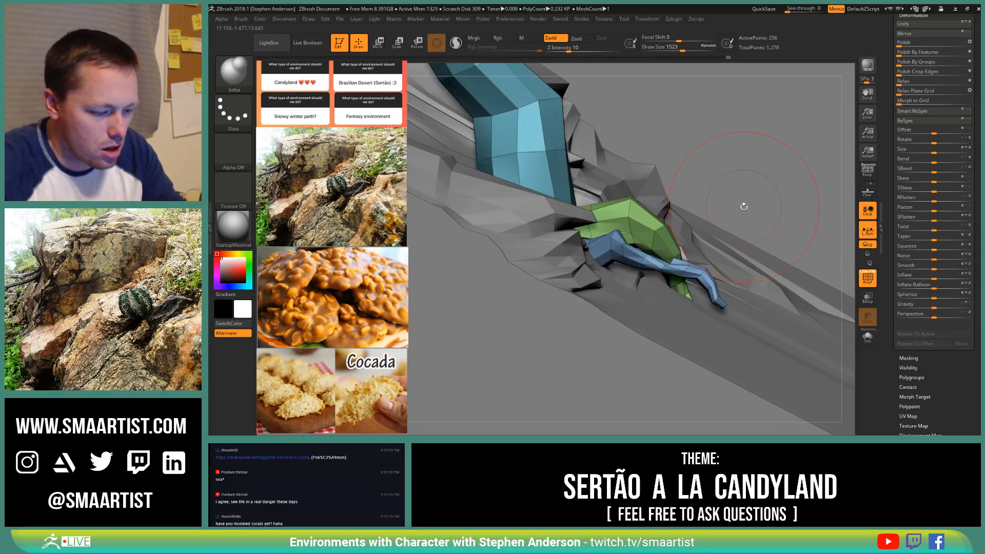
key("b")
key("m")
key("t")
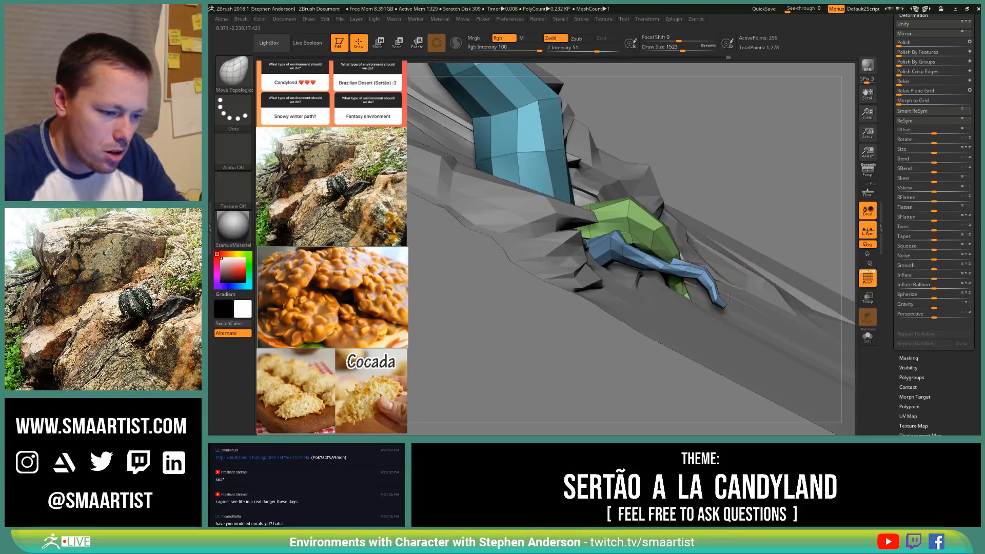
right_click_drag(728, 297, 718, 301)
key("s")
left_click_drag(721, 304, 704, 305)
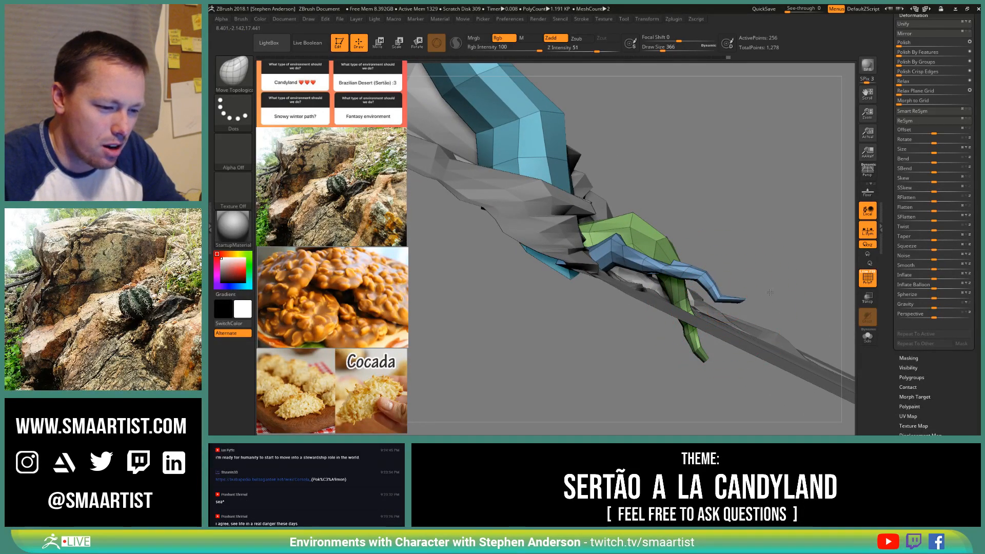
Step: Bend the first root's outer section up off the ground with the Move Topological brush at draw size 636
mouse_move(723, 308)
right_mouse_down()
mouse_move(646, 300)
mouse_move(569, 275)
mouse_move(604, 294)
right_mouse_up()
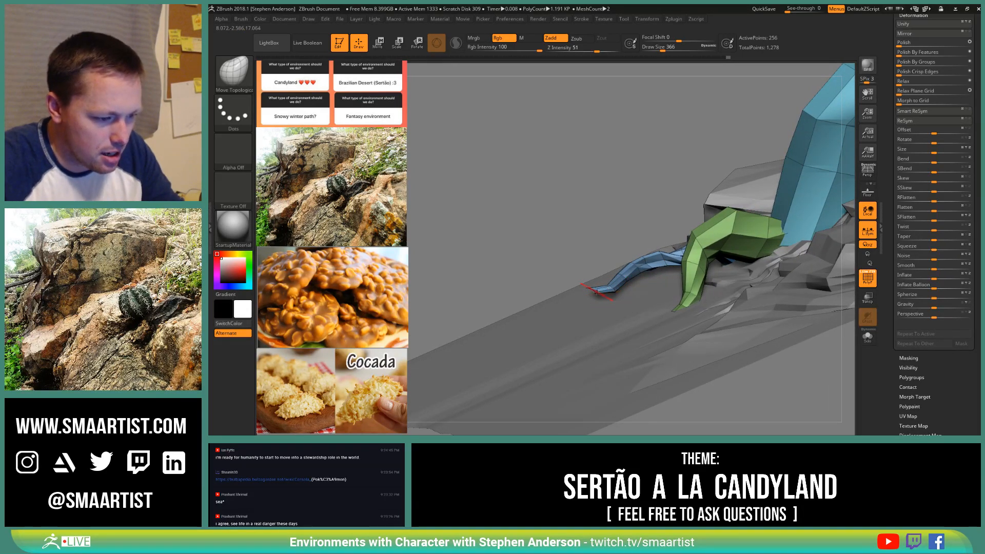
right_click_drag(570, 285, 649, 259)
key("s")
left_click_drag(649, 264, 646, 258)
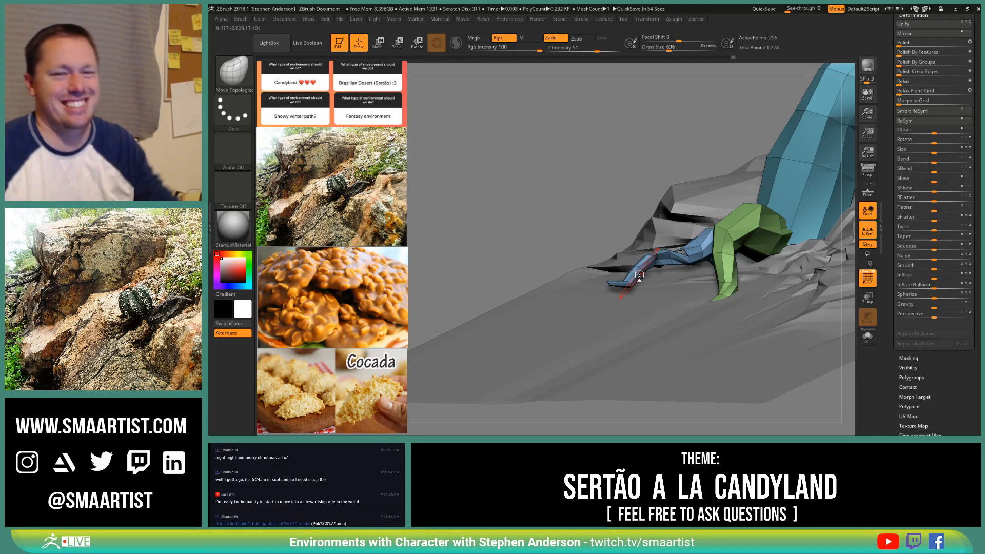
mouse_move(593, 240)
right_mouse_down()
mouse_move(596, 216)
mouse_move(599, 245)
mouse_move(625, 264)
mouse_move(620, 256)
right_mouse_up()
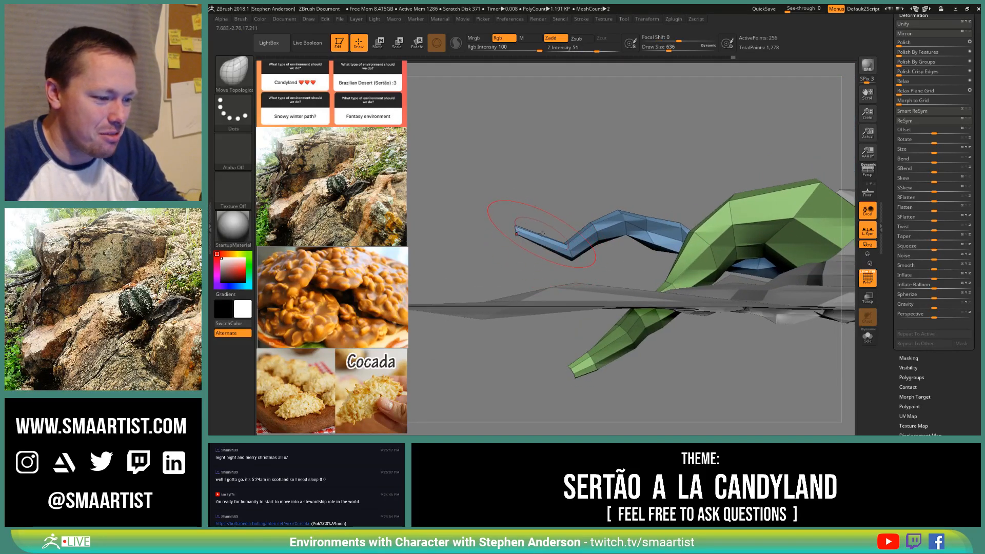
Step: Insert an edge loop around the outermost segment of the first root with ZModeler
key("b")
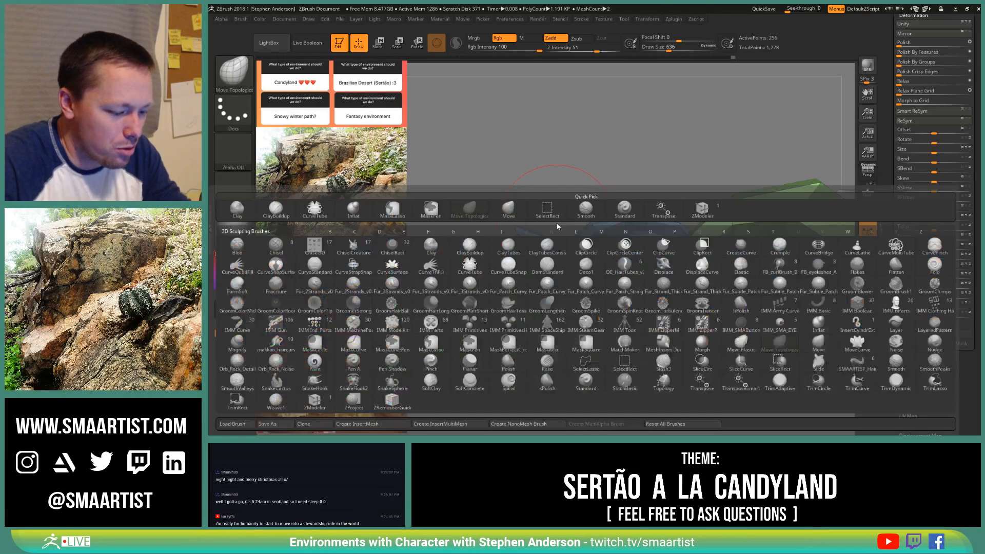
key("z")
key("m")
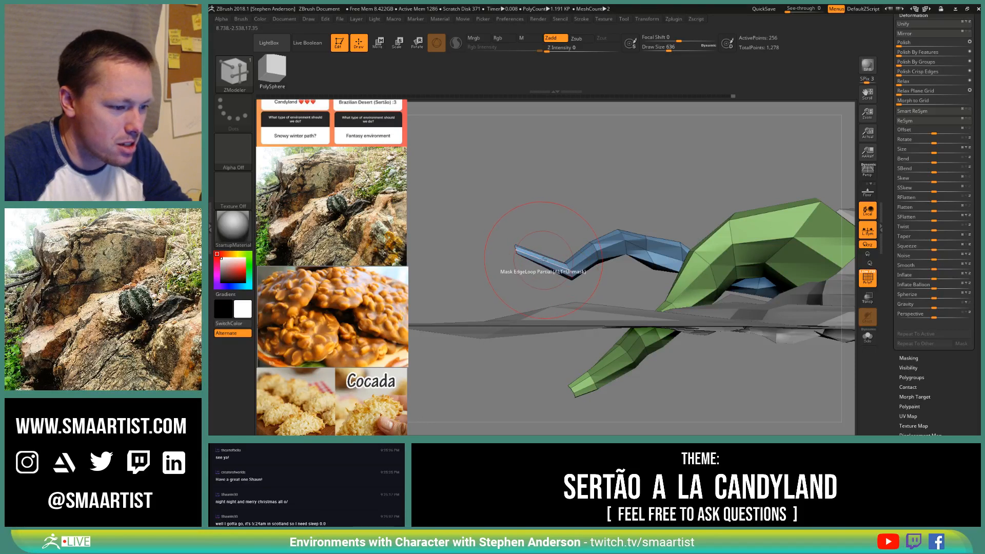
key("space")
left_click(531, 210)
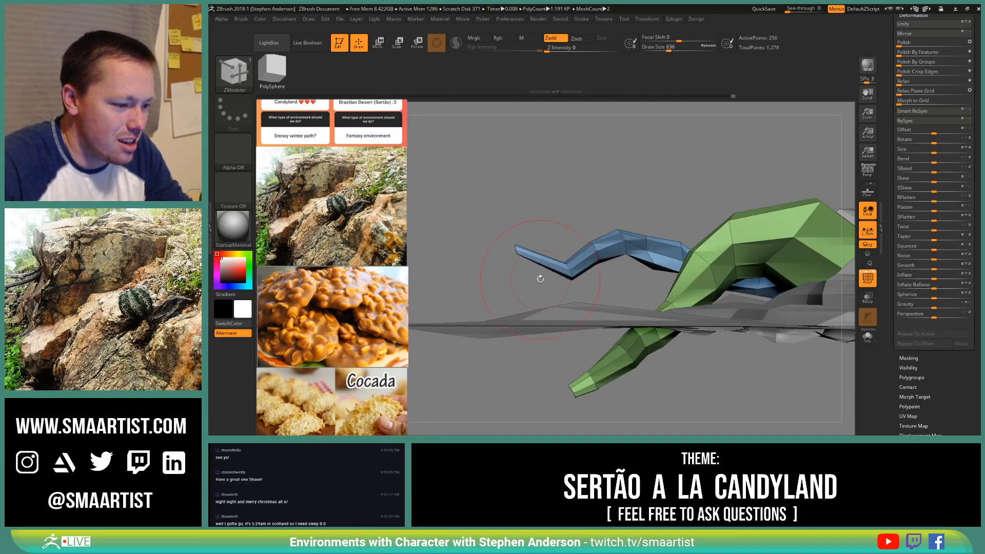
left_click(545, 260)
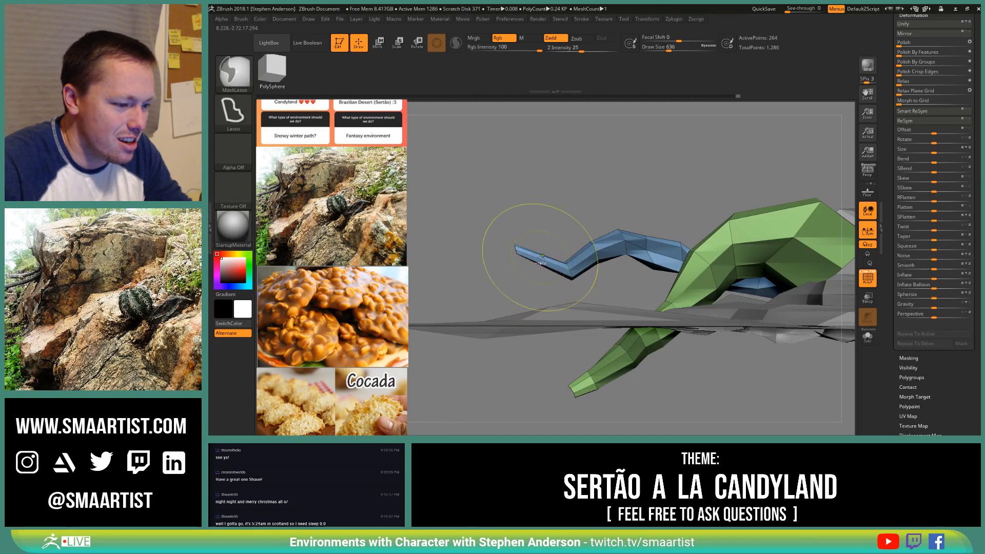
Step: Curve the first root's tip at the inserted edge loop with the Move brush at draw size 636
right_click_drag(541, 257, 555, 275, "ctrl")
key("b")
key("m")
key("v")
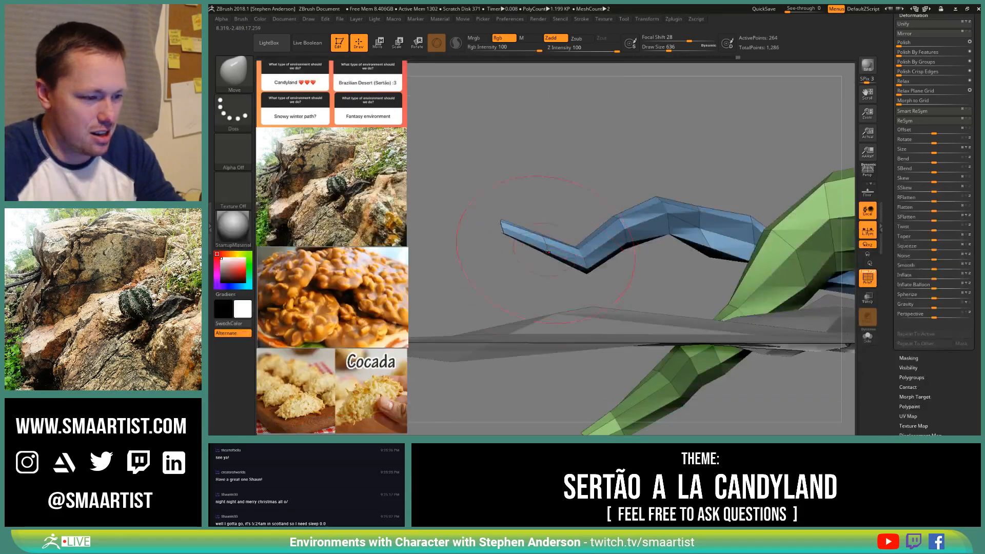
left_click_drag(545, 244, 543, 238)
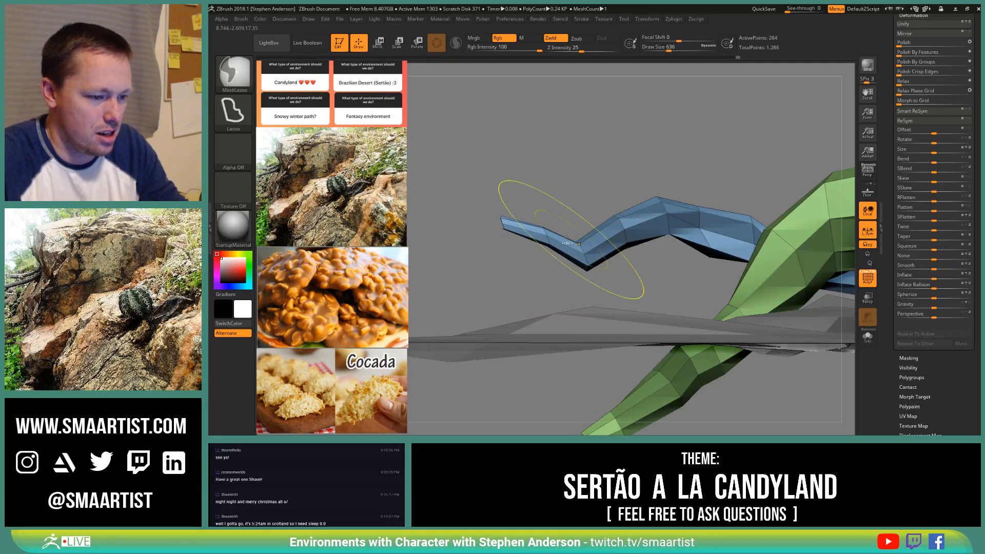
Step: Mask everything except the first root and move it about 2.69 units away from the trunk with the gizmo
right_click_drag(538, 221, 551, 338)
key("w")
left_click(587, 293, "ctrl")
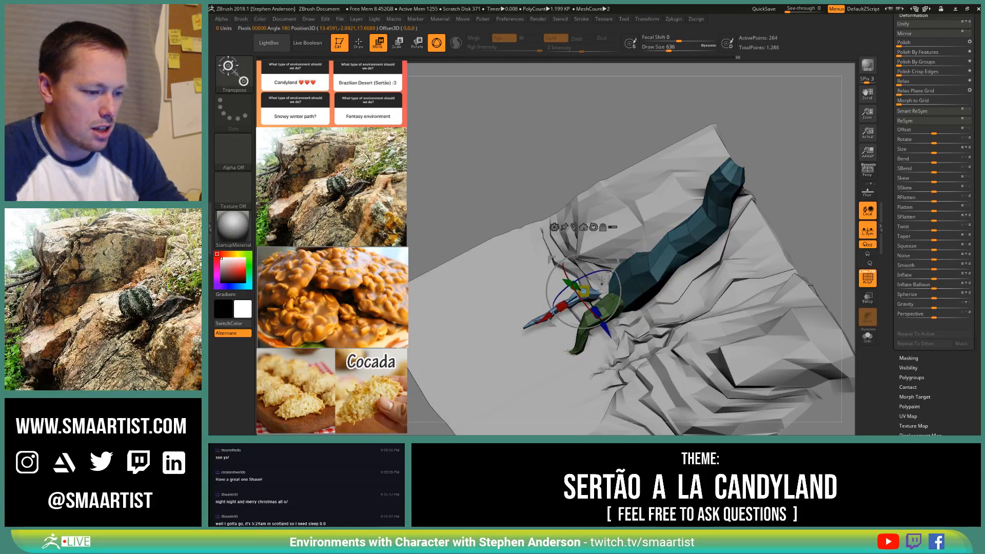
left_click_drag(577, 311, 555, 273)
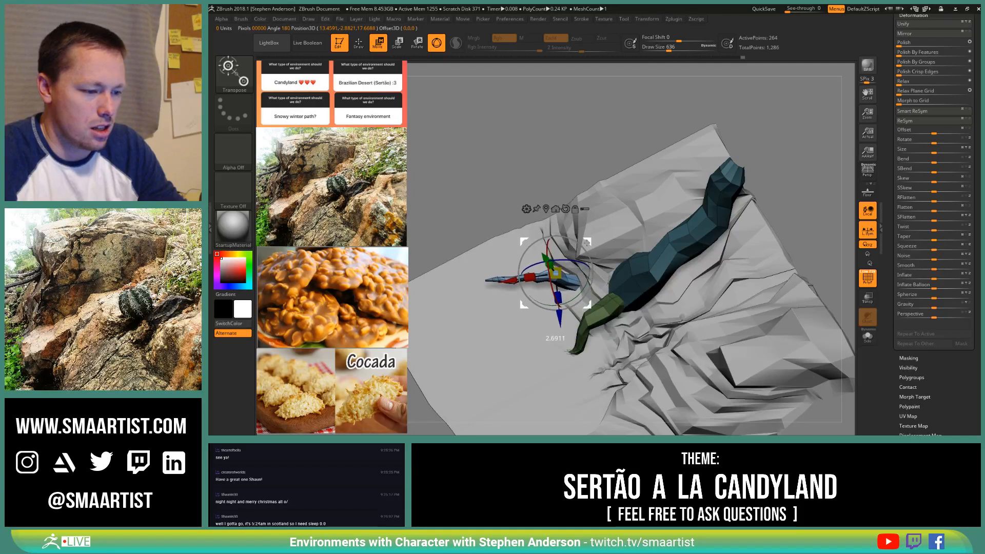
Step: Mask everything except the green root, reposition it against the trunk's base with the gizmo, and return to the Move brush
mouse_move(613, 255)
right_mouse_down()
mouse_move(610, 186)
mouse_move(653, 216)
right_mouse_up()
mouse_move(653, 216)
right_mouse_down("alt")
mouse_move(668, 232)
mouse_move(644, 226)
right_mouse_up("alt")
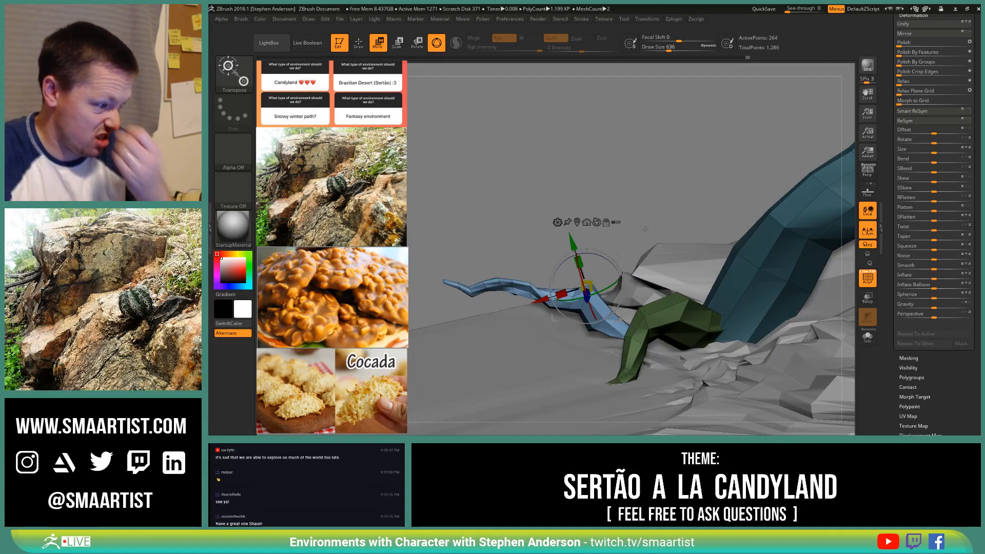
left_click(685, 309, "alt")
right_click_drag(703, 368, 698, 301)
left_click_drag(704, 266, 694, 284)
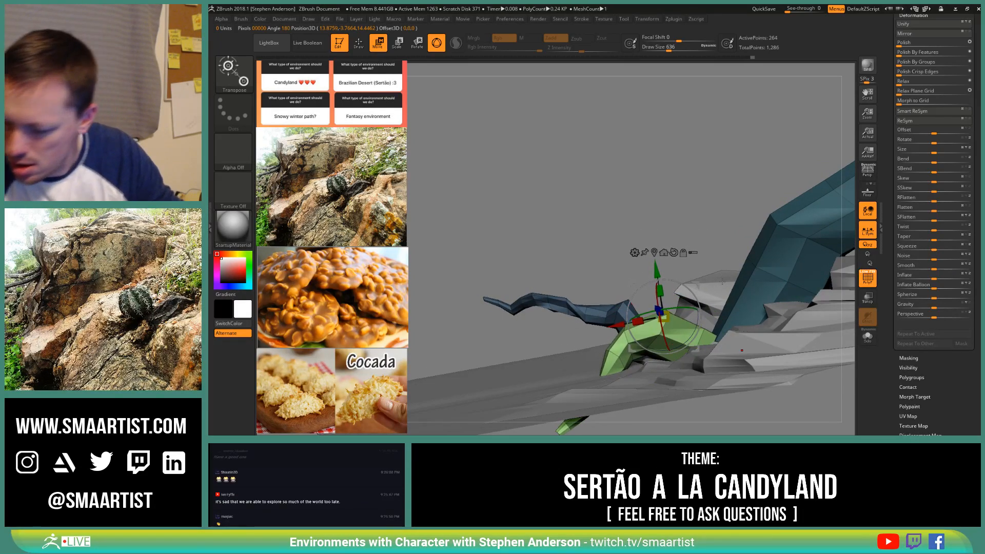
mouse_move(694, 283)
right_mouse_down()
mouse_move(736, 287)
mouse_move(691, 226)
mouse_move(692, 277)
mouse_move(672, 292)
mouse_move(682, 257)
right_mouse_up()
key("q")
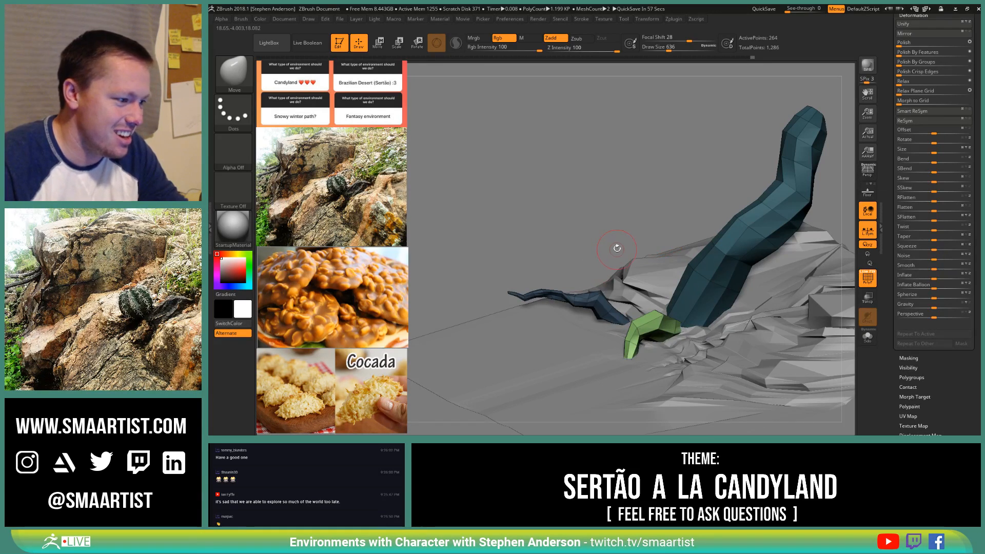
Step: Duplicate the green root upward along the trunk with the gizmo and assign the copy its own polygroup
right_click_drag(648, 319, 415, 320)
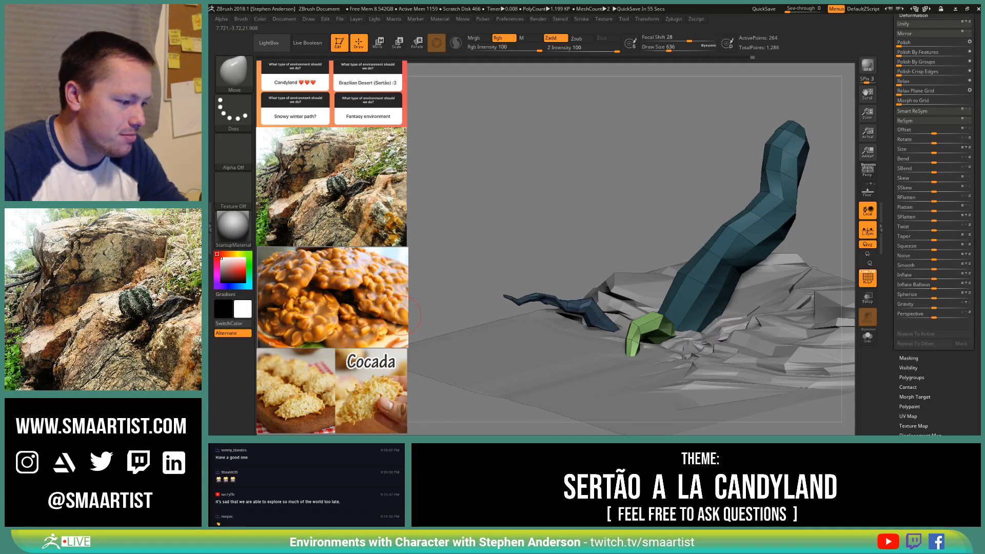
mouse_move(402, 315)
right_mouse_down()
mouse_move(622, 233)
mouse_move(595, 226)
mouse_move(576, 222)
mouse_move(600, 247)
mouse_move(582, 254)
mouse_move(575, 293)
mouse_move(596, 291)
mouse_move(632, 375)
right_mouse_up()
key("w")
left_click_drag(643, 387, 607, 282, "ctrl")
right_click_drag(608, 281, 594, 201)
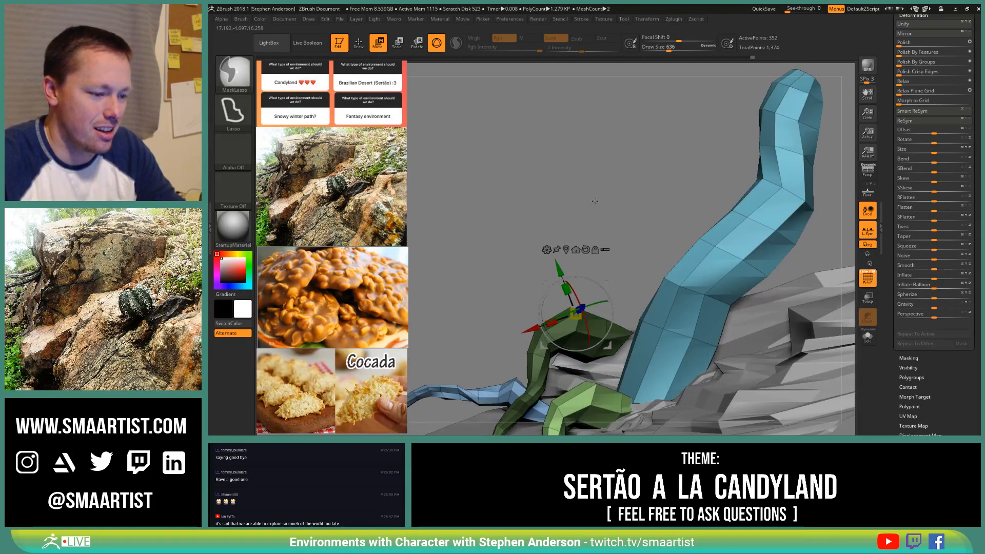
key("ctrl+w")
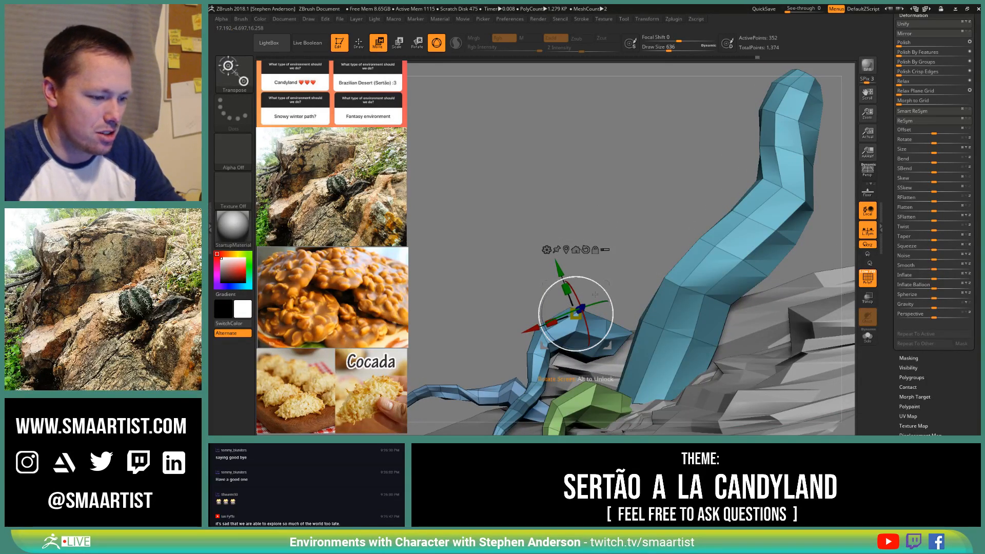
Step: Mask everything except the new root copy, place the gizmo at its inner end, and rotate the copy about that point
left_click(533, 354, "alt")
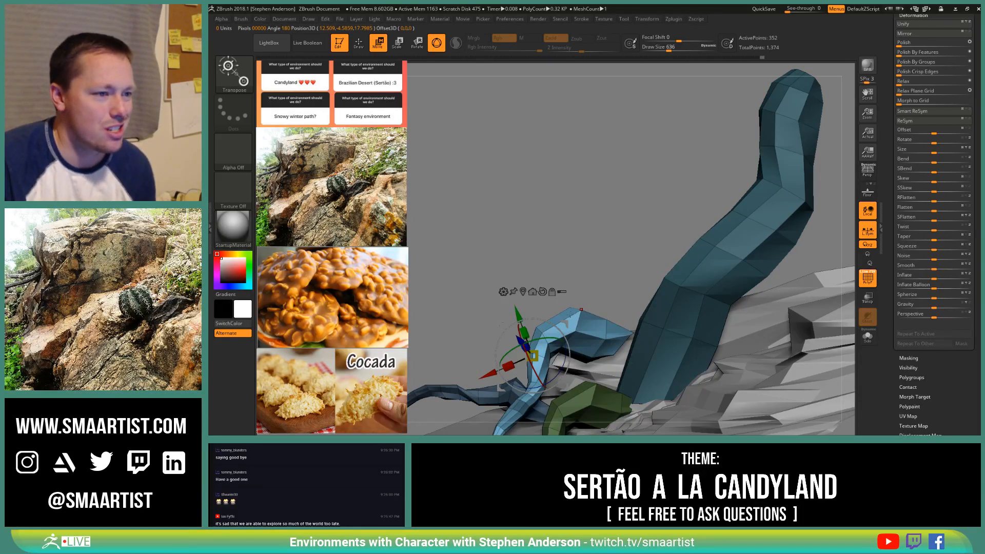
left_click_drag(586, 263, 576, 258)
left_click(587, 254)
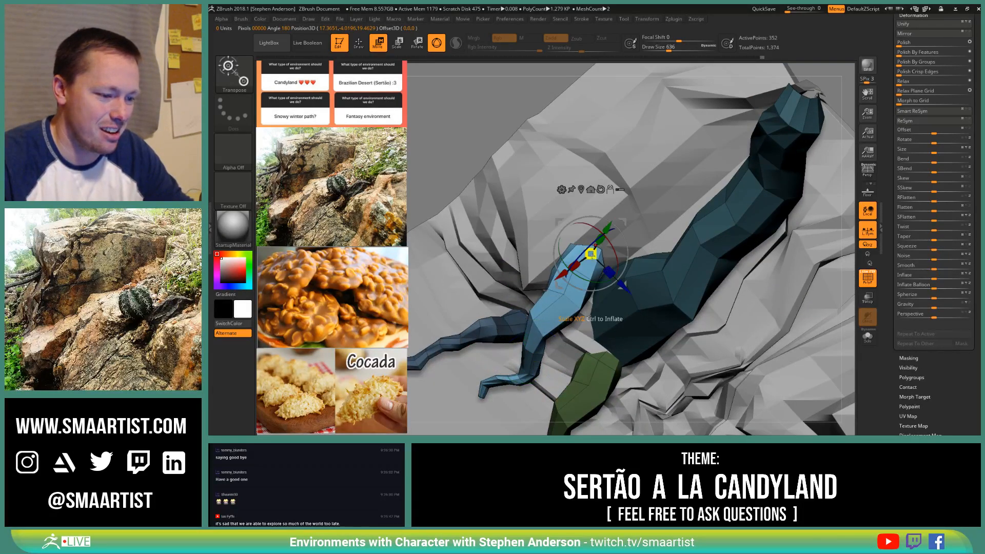
mouse_move(587, 286)
left_mouse_down()
mouse_move(567, 285)
mouse_move(580, 271)
left_mouse_up()
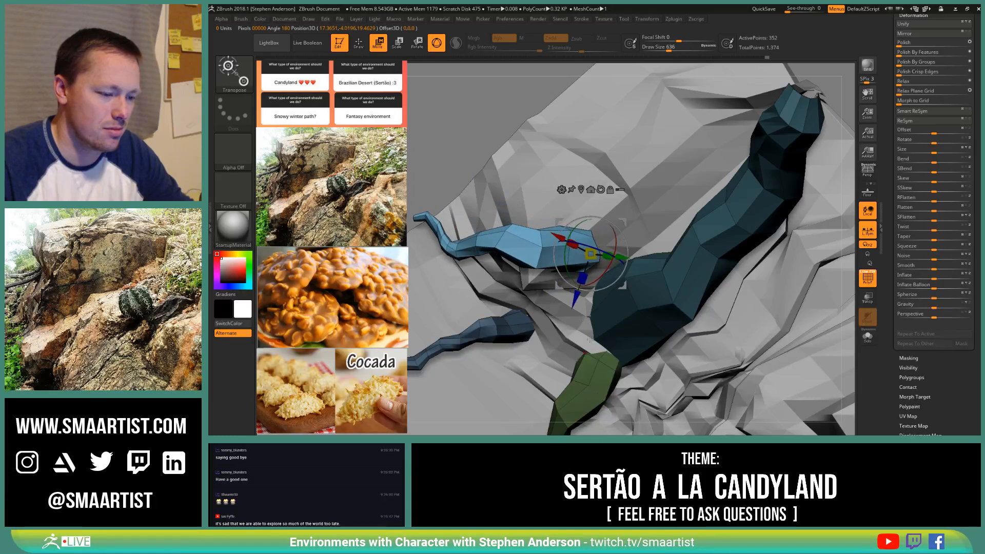
Step: Move the new root copy about 1.57 units with the gizmo so its inner end meets the trunk
right_click_drag(582, 298, 626, 277)
left_click_drag(618, 228, 645, 235)
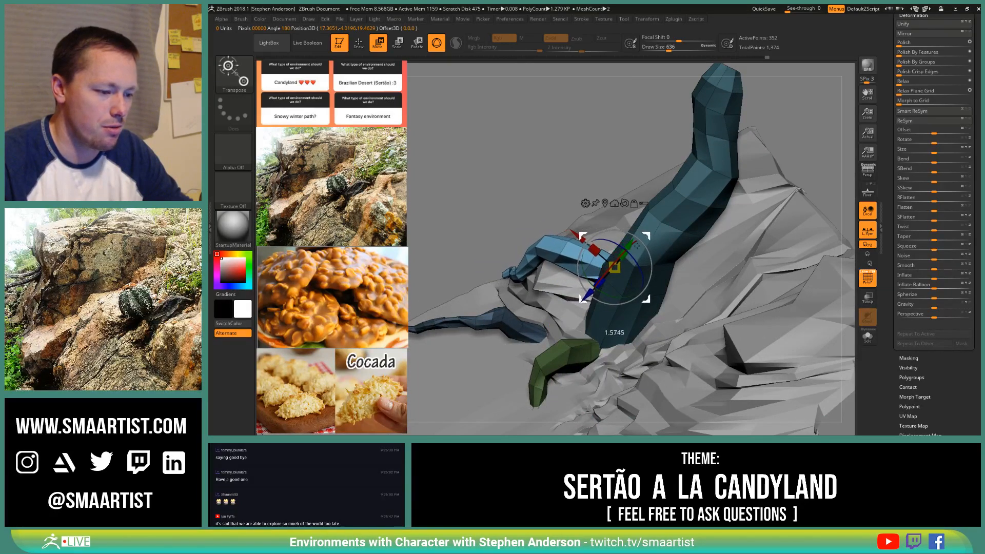
mouse_move(582, 308)
right_mouse_down()
mouse_move(527, 297)
mouse_move(569, 303)
right_mouse_up()
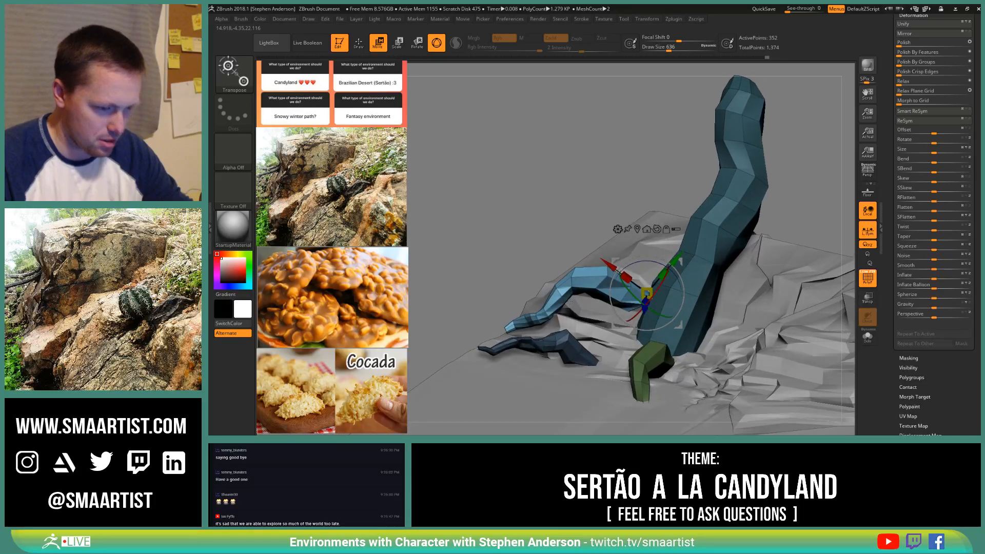
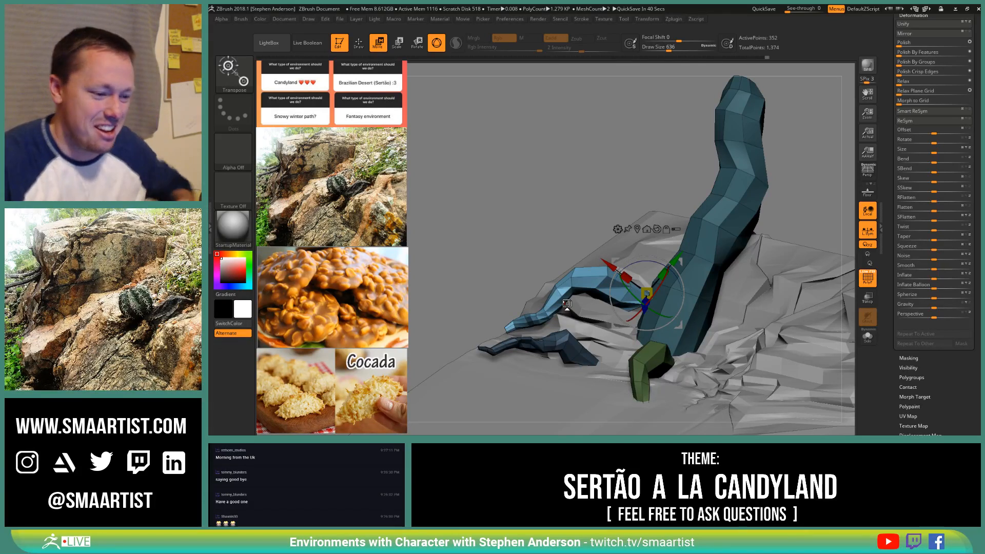
Step: Isolate the tree mesh and stretch the light blue root's open end toward the trunk with the Move brush
left_click_drag(613, 176, 604, 154)
mouse_move(578, 168)
right_mouse_down("ctrl")
mouse_move(547, 183)
mouse_move(558, 179)
right_mouse_up("ctrl")
key("b")
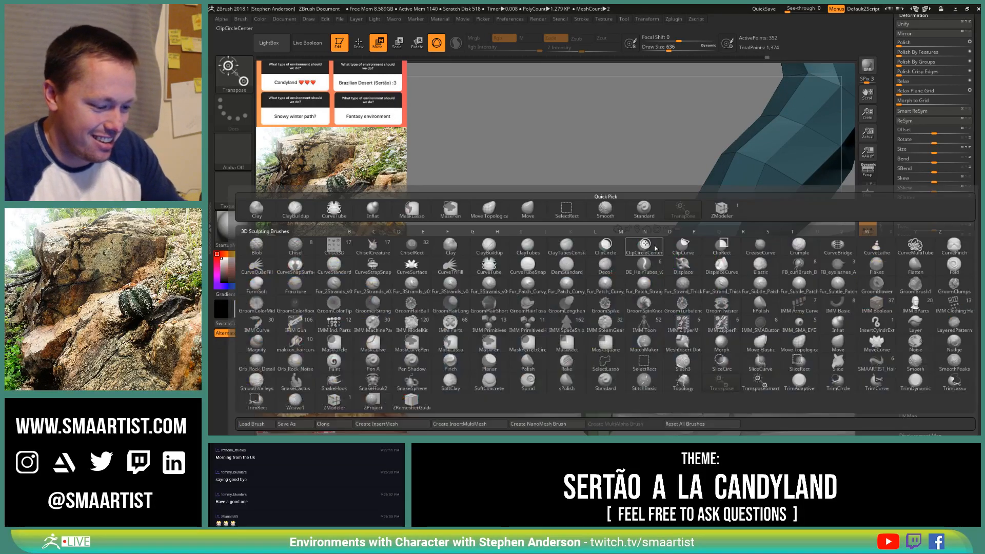
key("m")
key("v")
left_click(865, 337)
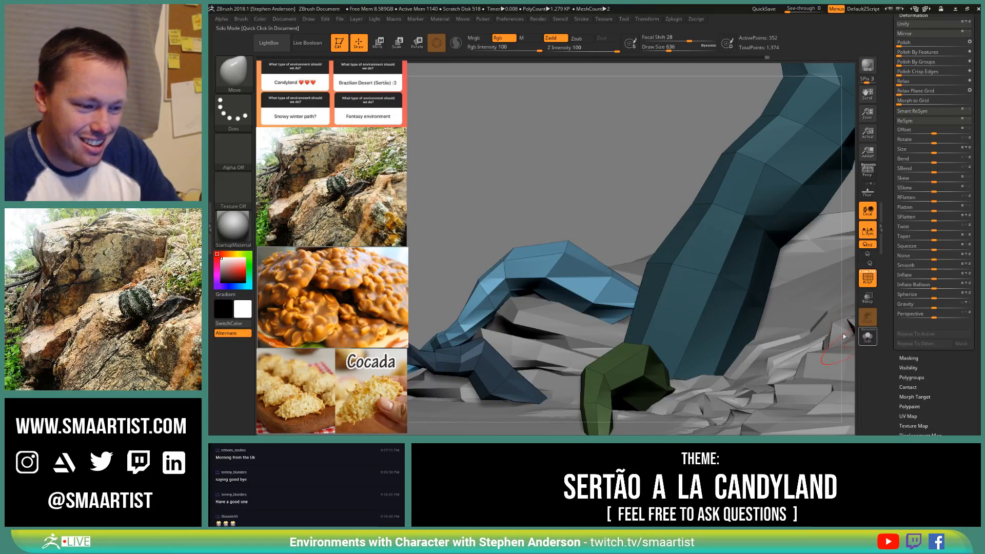
mouse_move(651, 297)
right_mouse_down()
mouse_move(639, 188)
mouse_move(591, 333)
right_mouse_up()
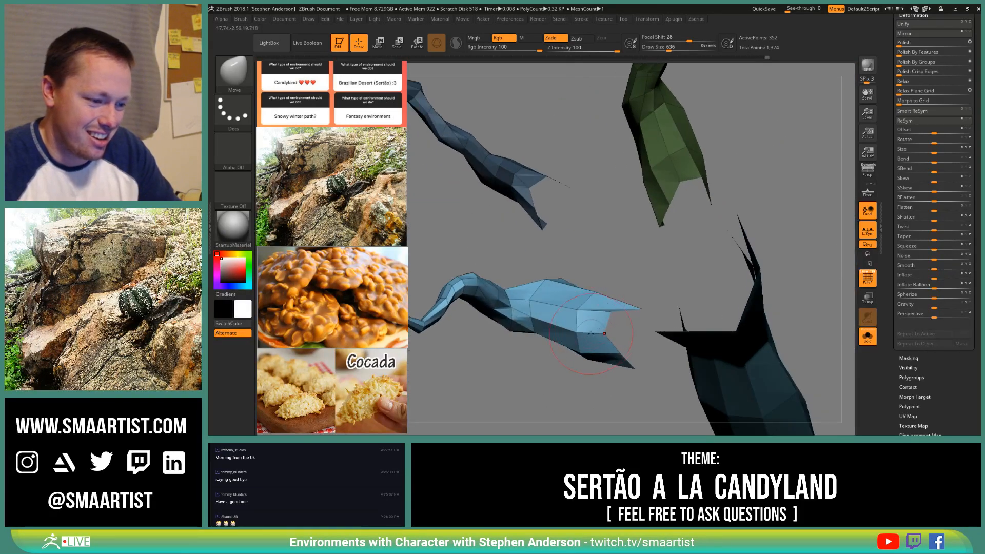
left_click_drag(610, 334, 670, 328)
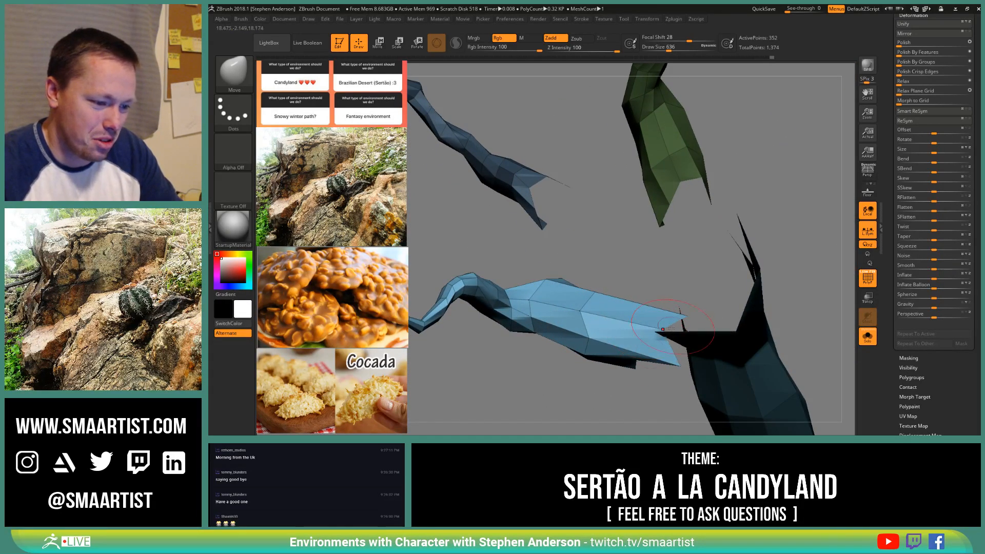
left_click_drag(635, 368, 676, 401)
Step: Refine the light blue root's junction with the trunk from other angles and bring the rock back into view
right_click_drag(662, 314, 708, 308)
left_click_drag(692, 336, 669, 326)
right_click_drag(662, 293, 687, 339)
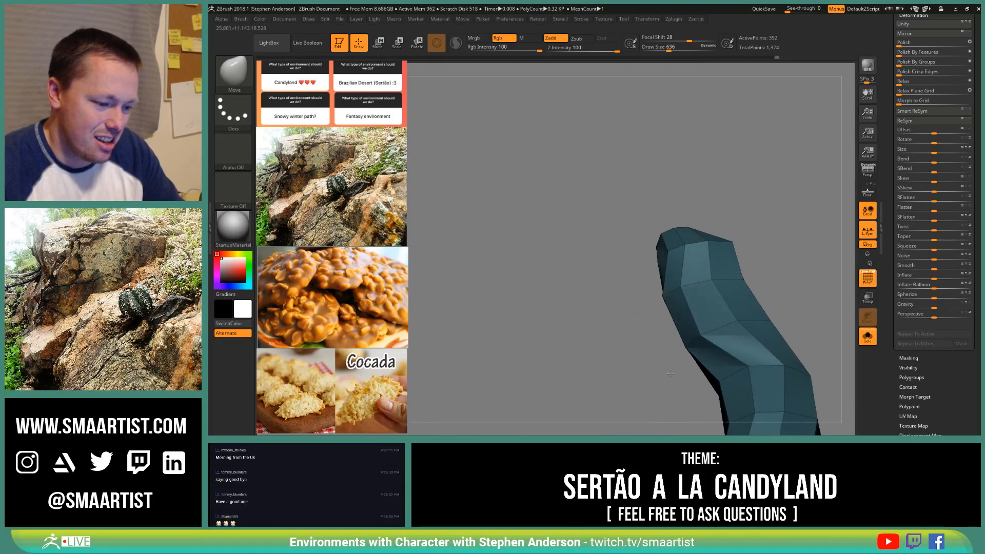
left_click_drag(682, 349, 700, 341)
mouse_move(705, 302)
right_mouse_down()
mouse_move(696, 265)
mouse_move(705, 203)
mouse_move(697, 225)
mouse_move(673, 180)
right_mouse_up()
mouse_move(701, 220)
right_mouse_down()
mouse_move(718, 192)
mouse_move(711, 250)
right_mouse_up()
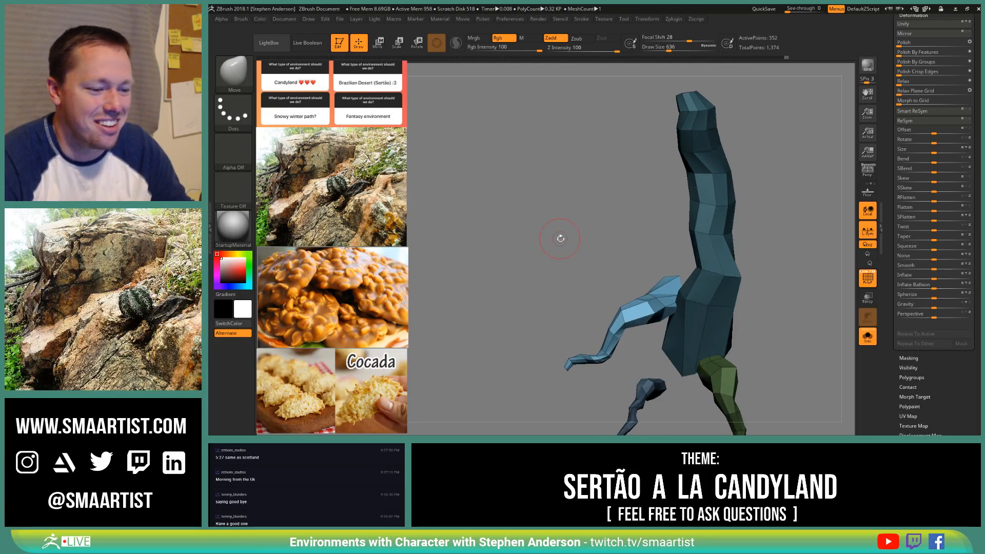
left_click_drag(559, 235, 601, 256)
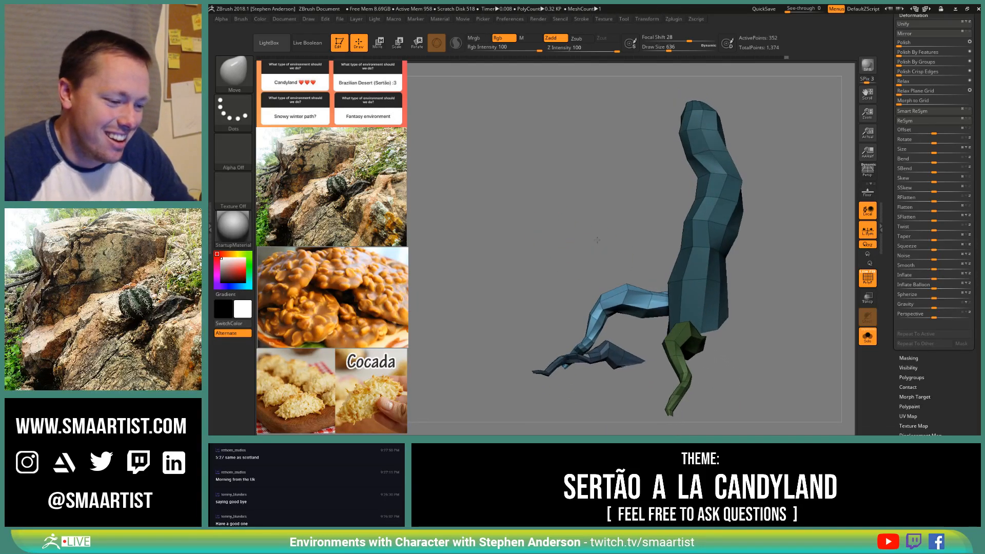
left_click(868, 336)
Step: Set the draw size to 576 and adjust the light blue root's thin tip against the rock
right_click_drag(678, 269, 600, 245)
mouse_move(551, 215)
right_mouse_down()
mouse_move(597, 205)
mouse_move(625, 216)
mouse_move(615, 201)
mouse_move(527, 264)
mouse_move(620, 262)
mouse_move(574, 305)
mouse_move(574, 319)
mouse_move(549, 323)
right_mouse_up()
key("s")
left_click(574, 305)
key("s")
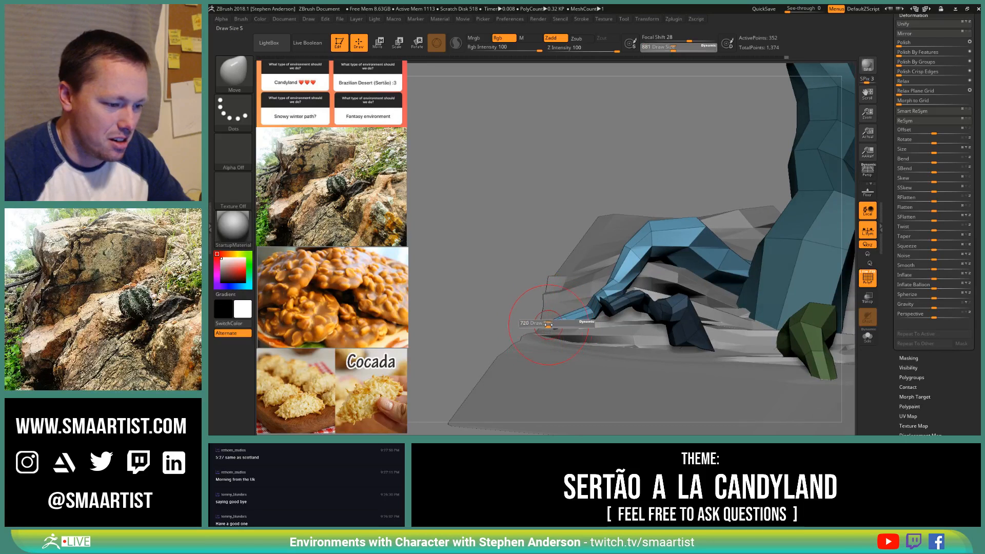
left_click_drag(548, 325, 545, 325)
mouse_move(546, 327)
right_mouse_down()
mouse_move(569, 313)
mouse_move(587, 334)
right_mouse_up()
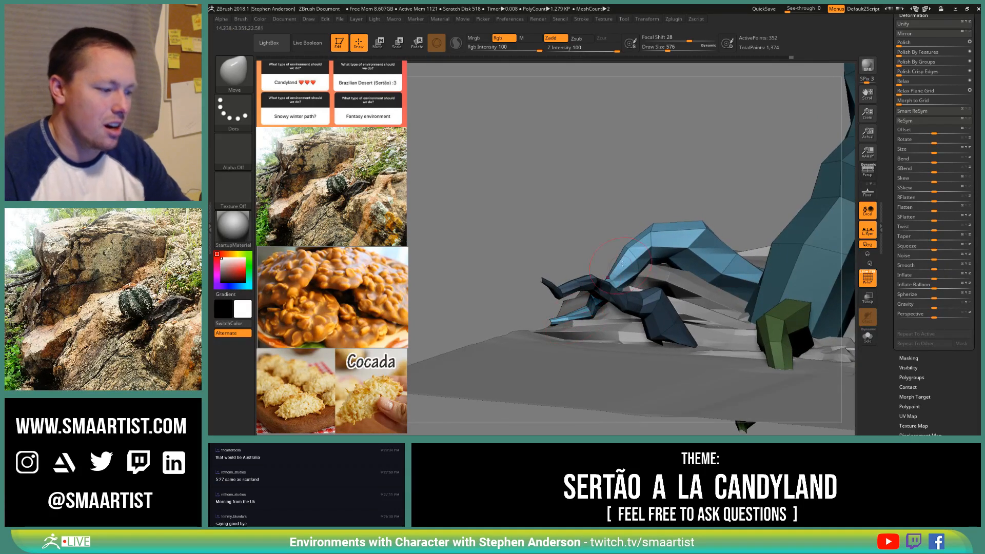
Step: Enlarge the draw size to 787 and reshape the arch of the light blue root over the rock
right_click_drag(668, 272, 605, 274)
key("bracketright")
key("bracketright")
key("bracketright")
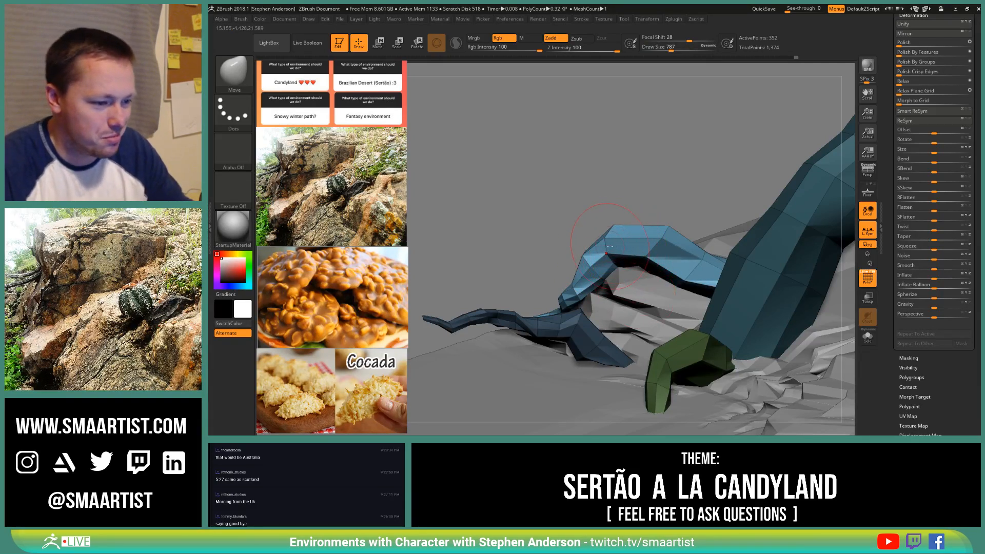
right_click_drag(607, 248, 581, 267)
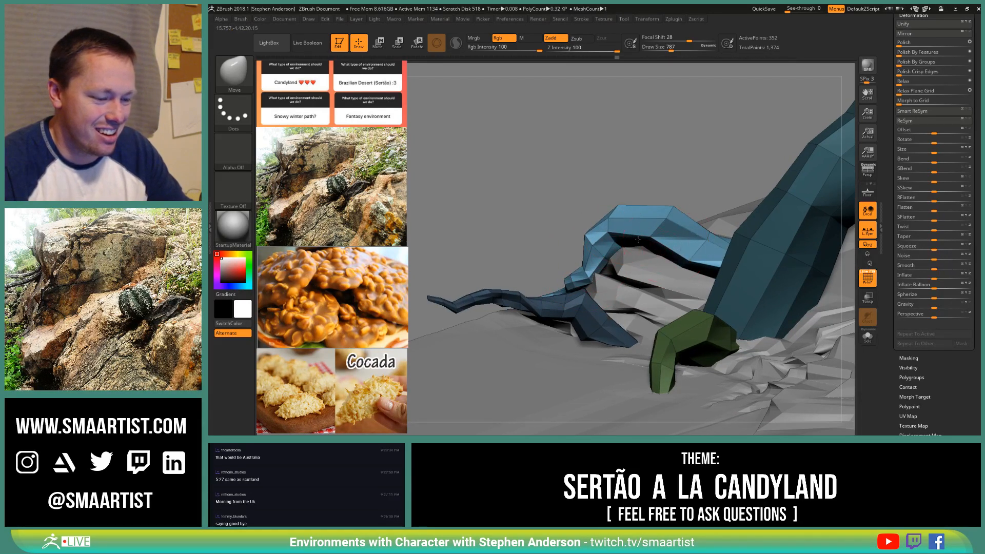
right_click_drag(637, 239, 585, 255)
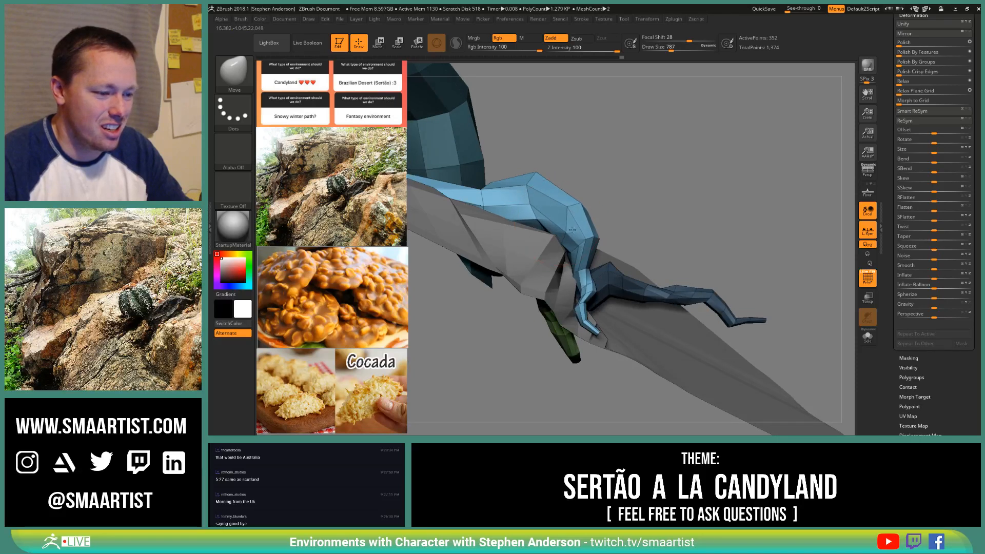
mouse_move(579, 214)
right_mouse_down()
mouse_move(560, 204)
mouse_move(706, 179)
mouse_move(746, 191)
right_mouse_up()
mouse_move(791, 215)
right_mouse_down()
mouse_move(549, 222)
mouse_move(548, 259)
mouse_move(553, 219)
right_mouse_up()
Step: Mask everything except the light blue root and raise the Move brush's draw size to 1460
key("s")
left_click_drag(554, 221, 563, 221)
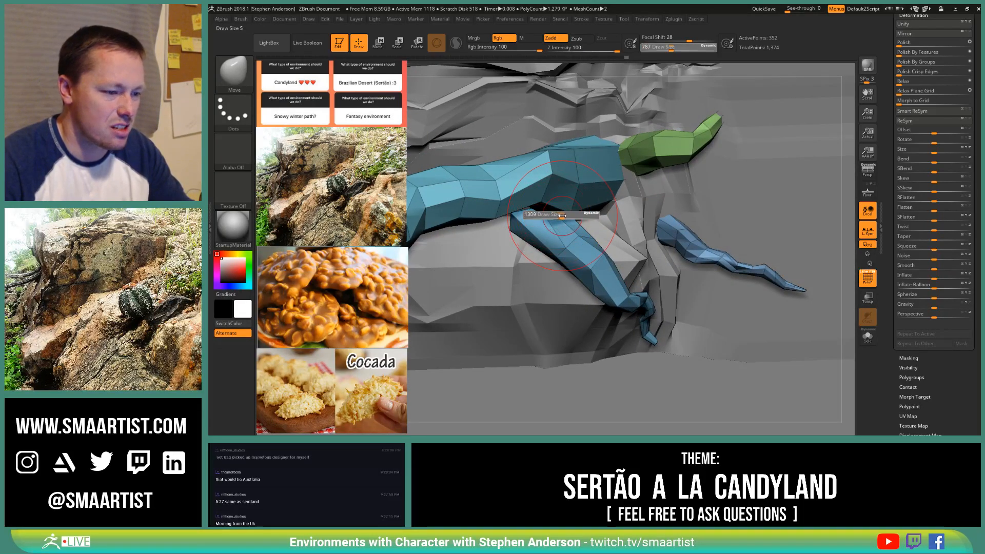
left_click(582, 244, "ctrl")
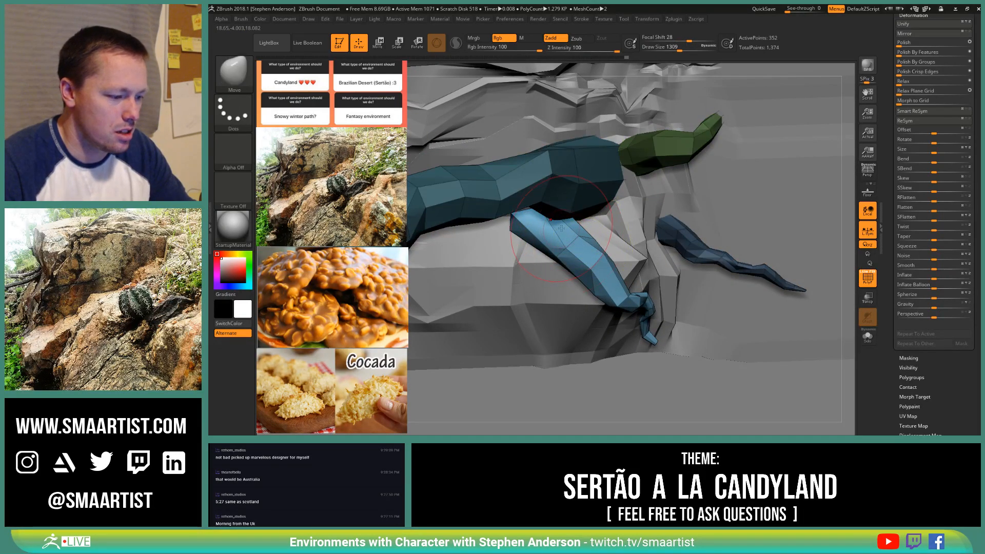
key("s")
left_click_drag(558, 227, 562, 226)
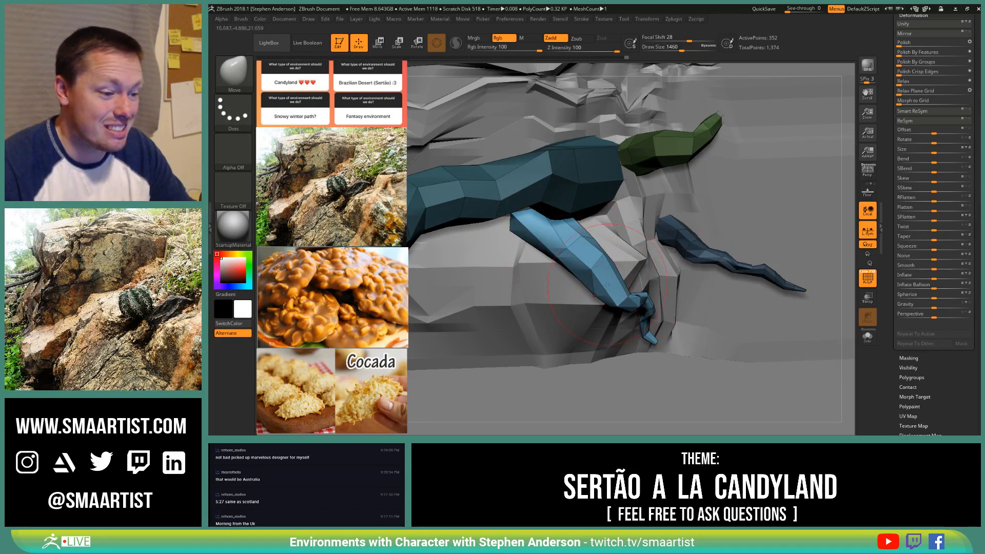
Step: Lasso-mask the light blue root's lower part, shift its unmasked upper end toward the trunk with the gizmo, and clear the mask
key("ctrl")
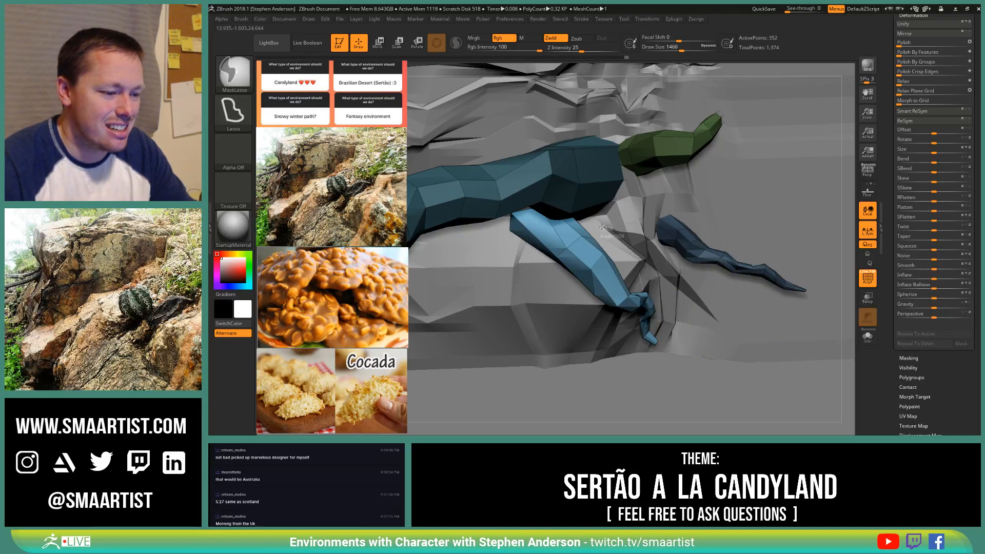
mouse_move(602, 227)
left_mouse_down("ctrl")
mouse_move(718, 322)
mouse_move(662, 382)
mouse_move(564, 359)
left_mouse_up("ctrl")
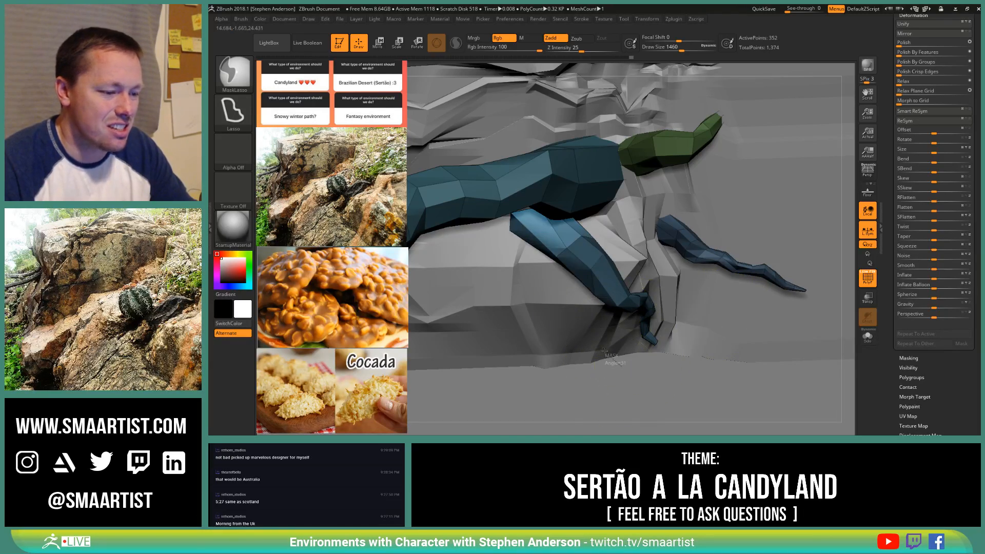
key("w")
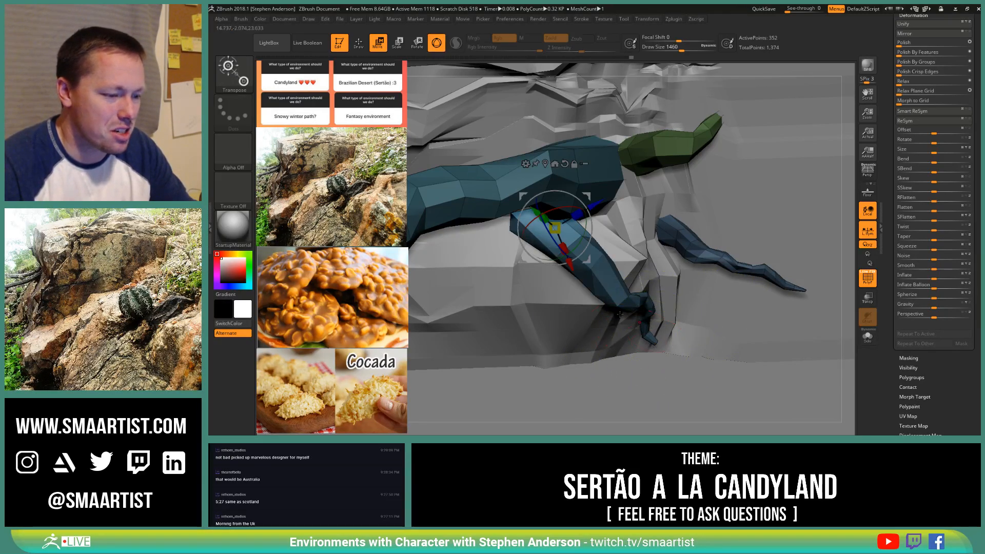
left_click_drag(580, 200, 611, 193)
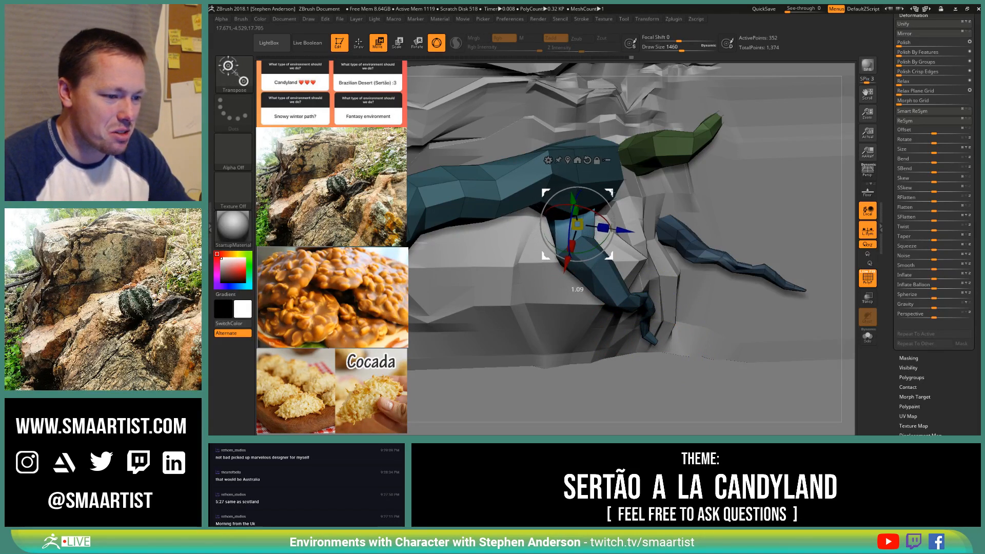
mouse_move(705, 287)
right_mouse_down()
mouse_move(698, 180)
mouse_move(675, 165)
mouse_move(668, 218)
mouse_move(605, 226)
mouse_move(616, 252)
mouse_move(675, 175)
right_mouse_up()
key("q")
left_click_drag(676, 176, 599, 223, "ctrl")
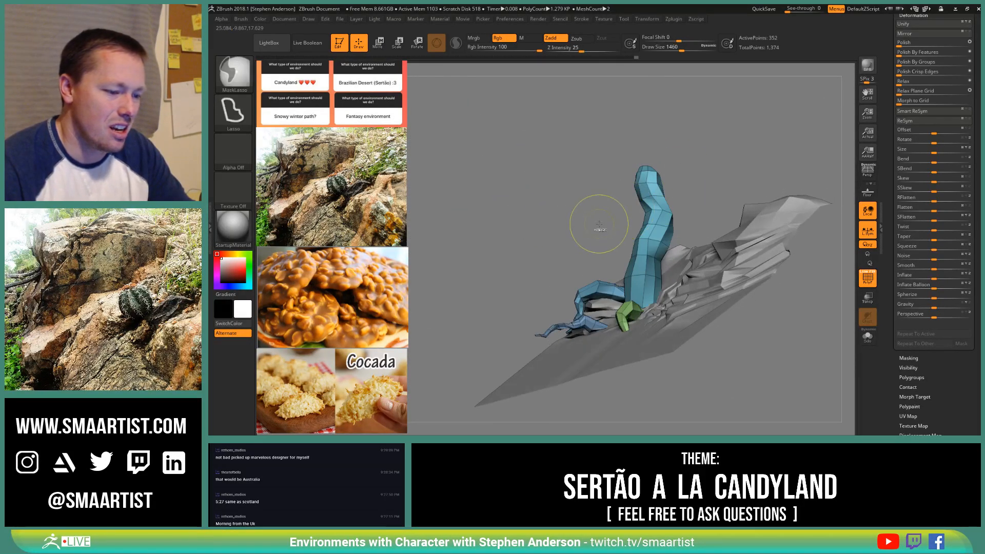
Step: Mask all but the trunk, adjust its base beside the roots at draw size 677, and clear the mask
mouse_move(599, 223)
right_mouse_down("ctrl")
mouse_move(584, 356)
mouse_move(632, 272)
mouse_move(669, 269)
mouse_move(675, 280)
right_mouse_up("ctrl")
left_click(632, 271, "ctrl")
key("s")
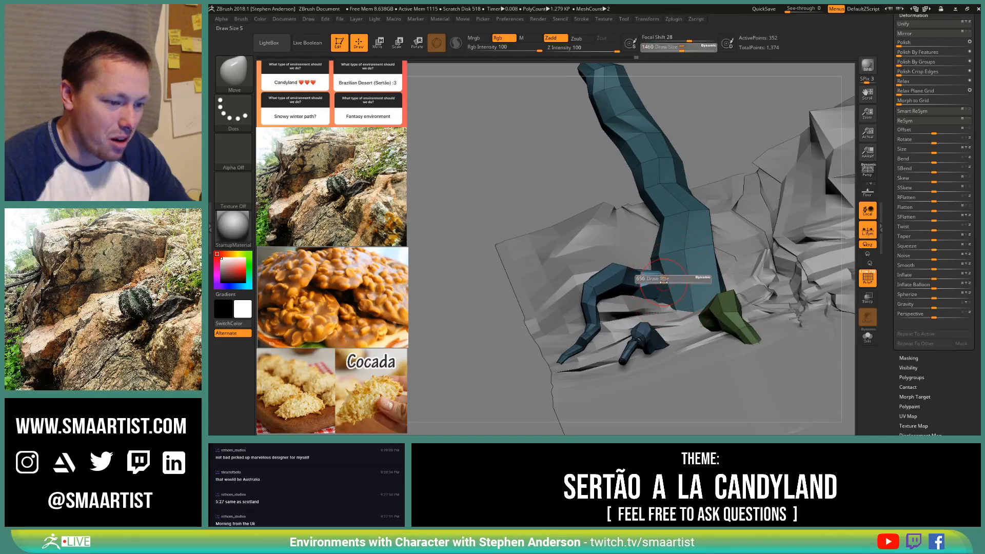
left_click_drag(663, 281, 675, 277)
right_click_drag(679, 309, 665, 303)
left_click_drag(665, 303, 658, 304)
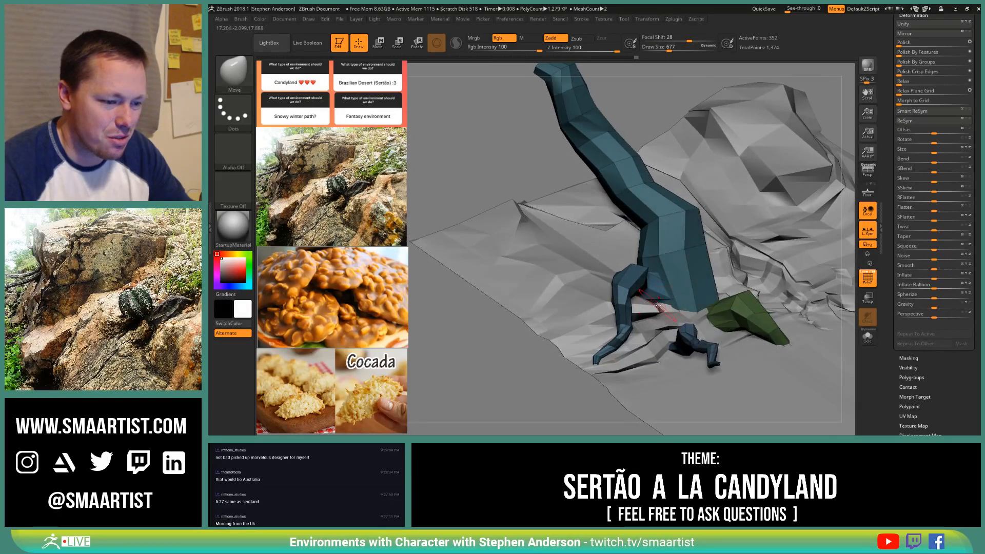
right_click_drag(680, 374, 709, 388)
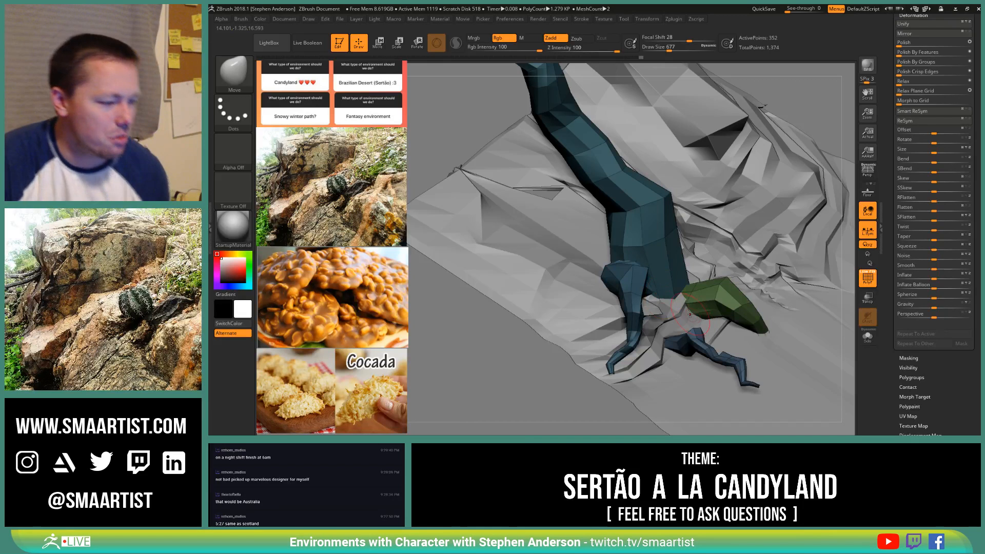
mouse_move(647, 267)
right_mouse_down()
mouse_move(601, 253)
mouse_move(607, 243)
mouse_move(593, 228)
mouse_move(628, 221)
mouse_move(706, 177)
right_mouse_up()
left_click_drag(706, 177, 711, 195, "ctrl")
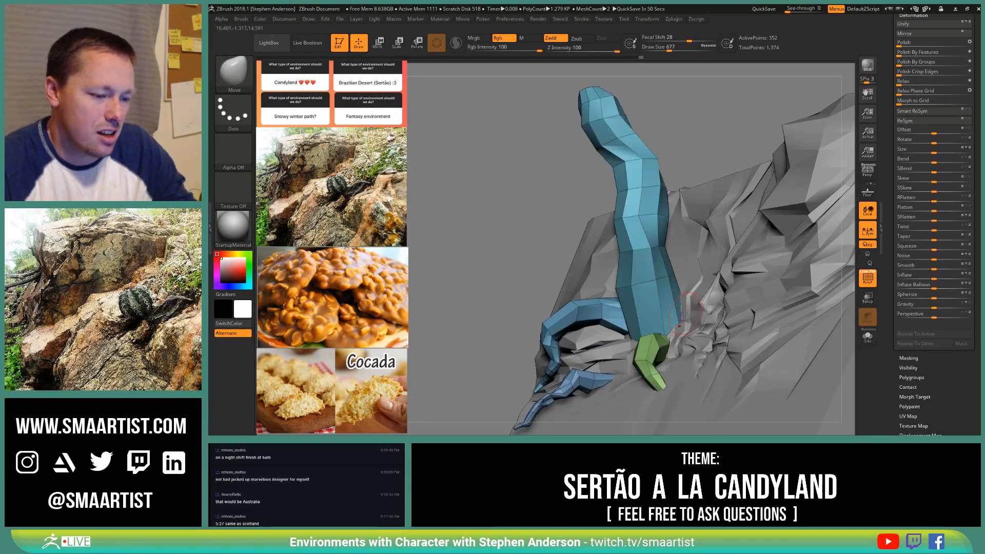
Step: Mask everything except the green root and duplicate it above the original with the gizmo
mouse_move(709, 298)
right_mouse_down()
mouse_move(700, 319)
mouse_move(682, 245)
mouse_move(662, 345)
mouse_move(676, 305)
mouse_move(667, 290)
mouse_move(665, 367)
mouse_move(656, 259)
mouse_move(647, 288)
mouse_move(610, 313)
right_mouse_up()
key("w")
left_click(627, 307, "ctrl")
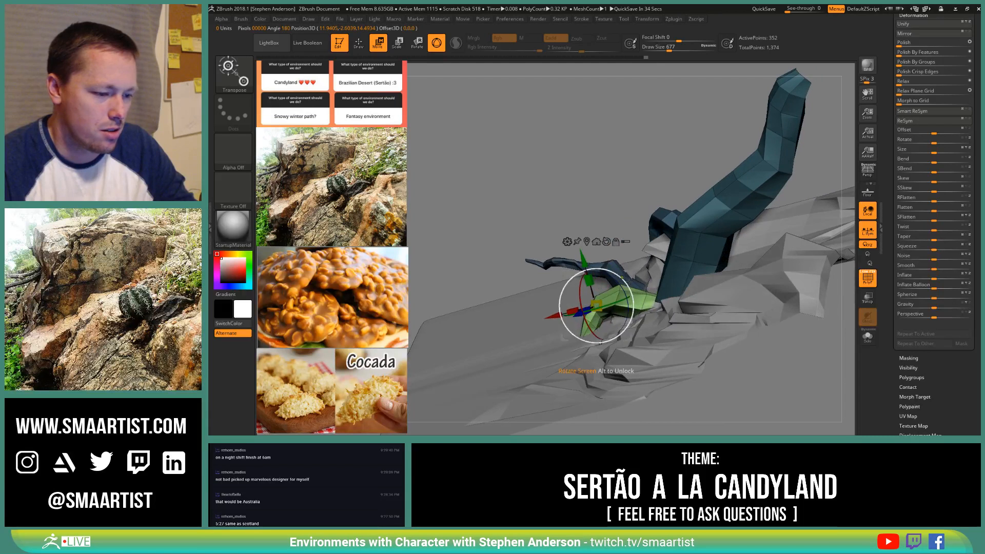
left_click_drag(628, 275, 640, 233, "ctrl")
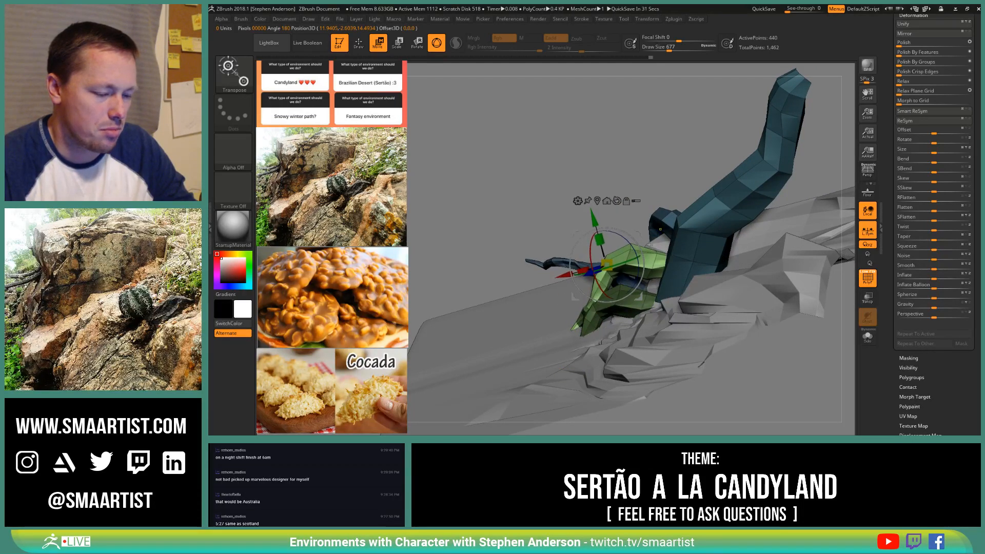
Step: Lay a transpose line along the duplicated green root and pull its lower tip outward into a long taper
key("y")
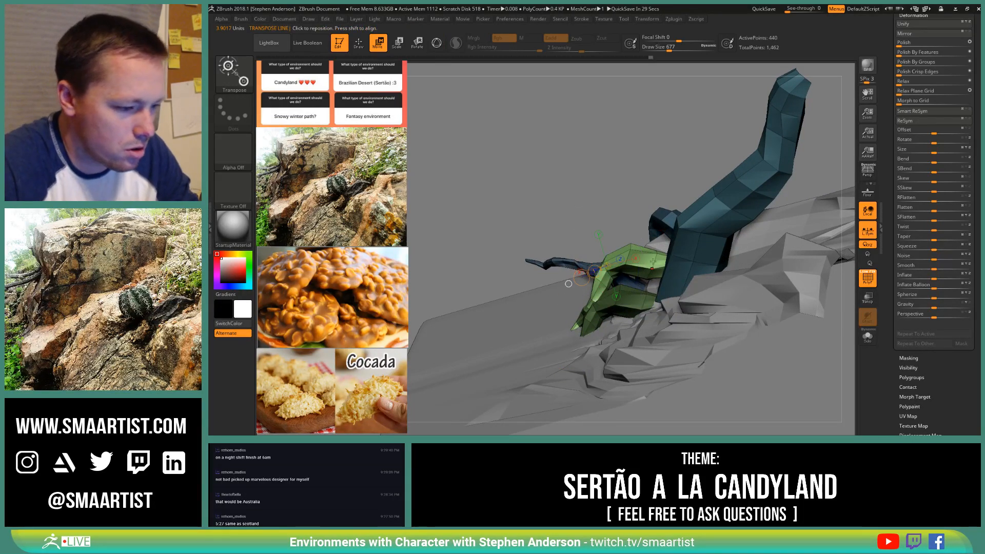
left_click_drag(666, 261, 583, 307)
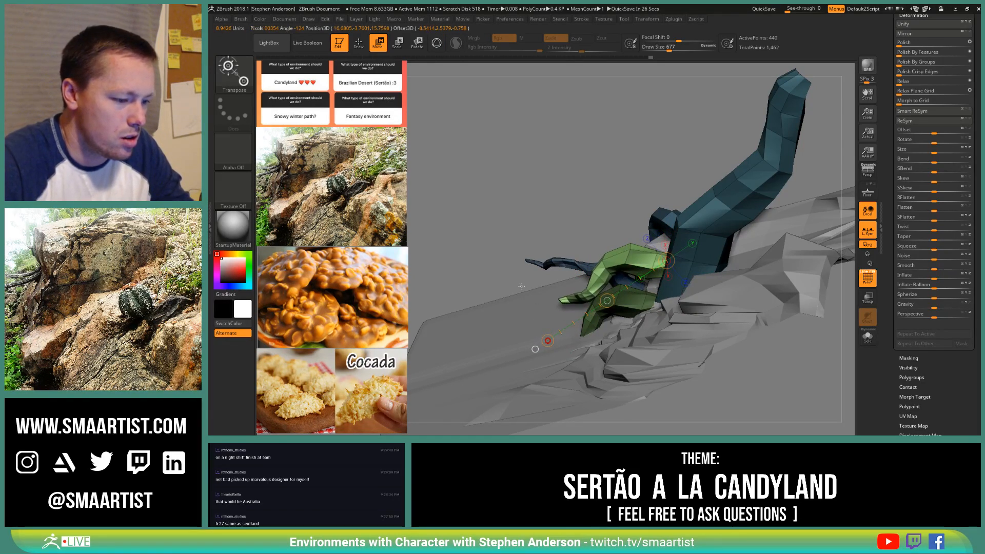
left_click_drag(521, 286, 558, 232)
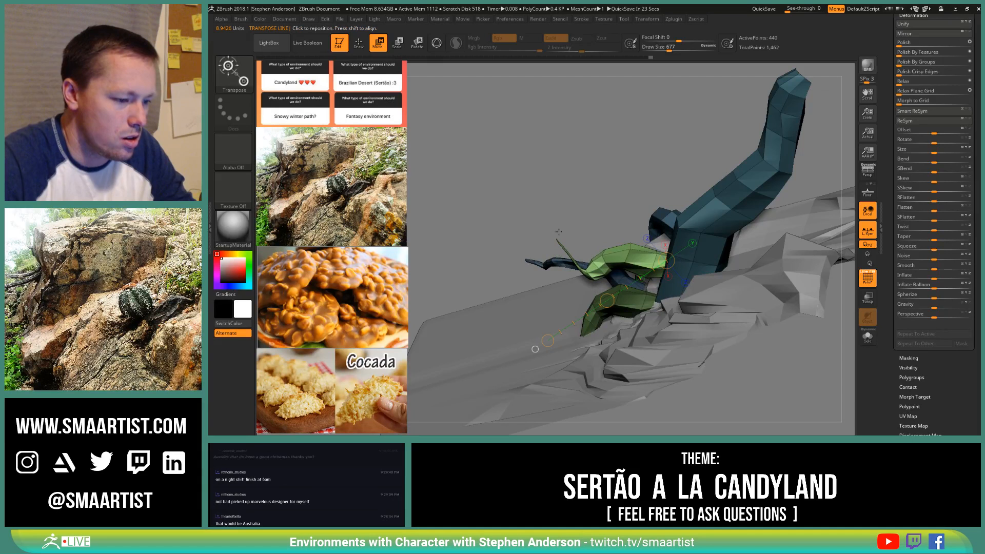
key("ctrl+z")
key("r")
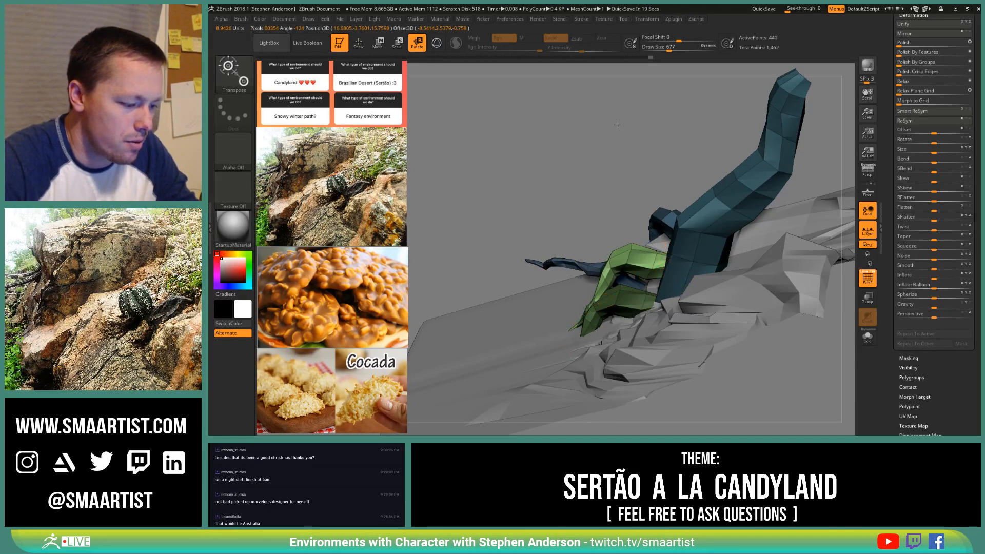
key("w")
left_click_drag(548, 340, 692, 267)
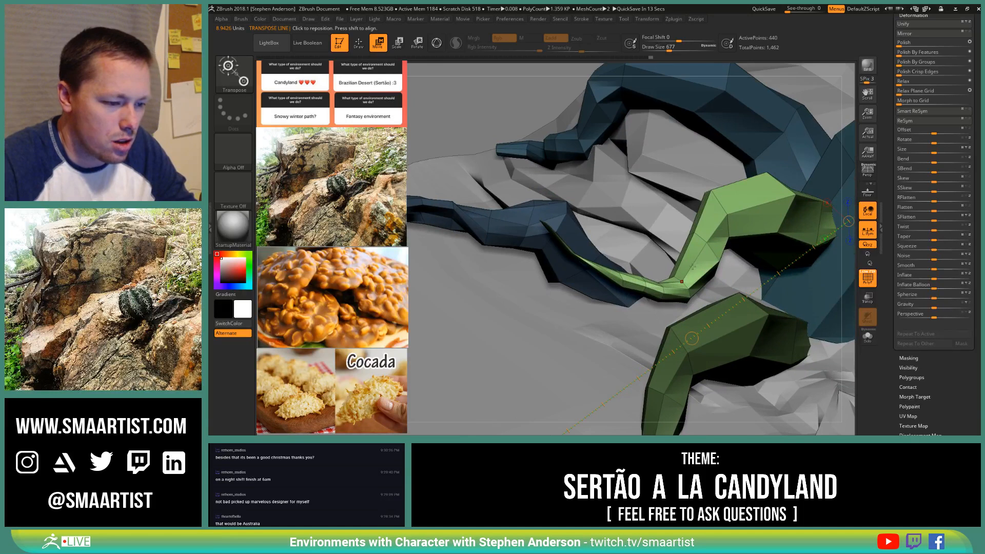
right_click_drag(685, 271, 680, 270)
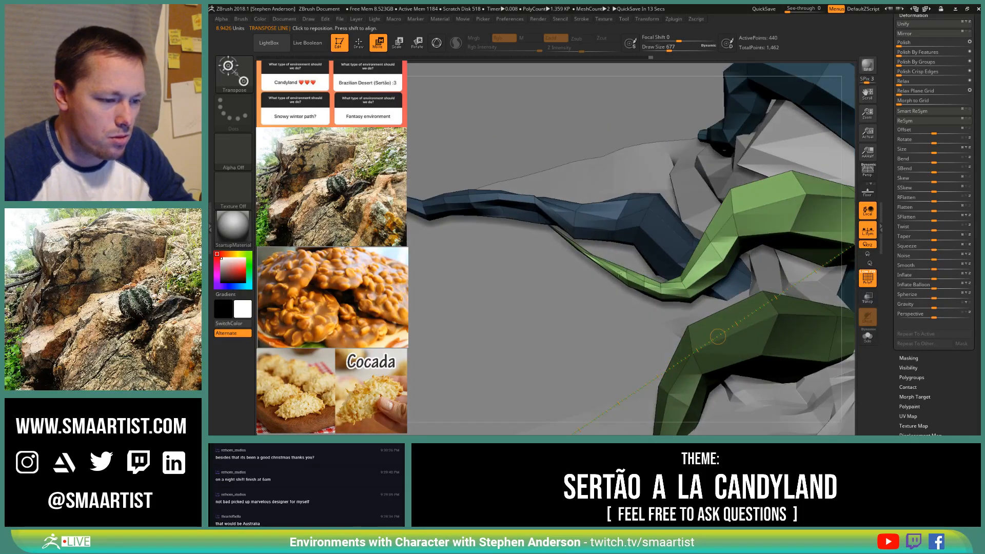
Step: Work the thin tapered tip of the duplicated green root with the Inflate brush at draw size 677
key("q")
key("b")
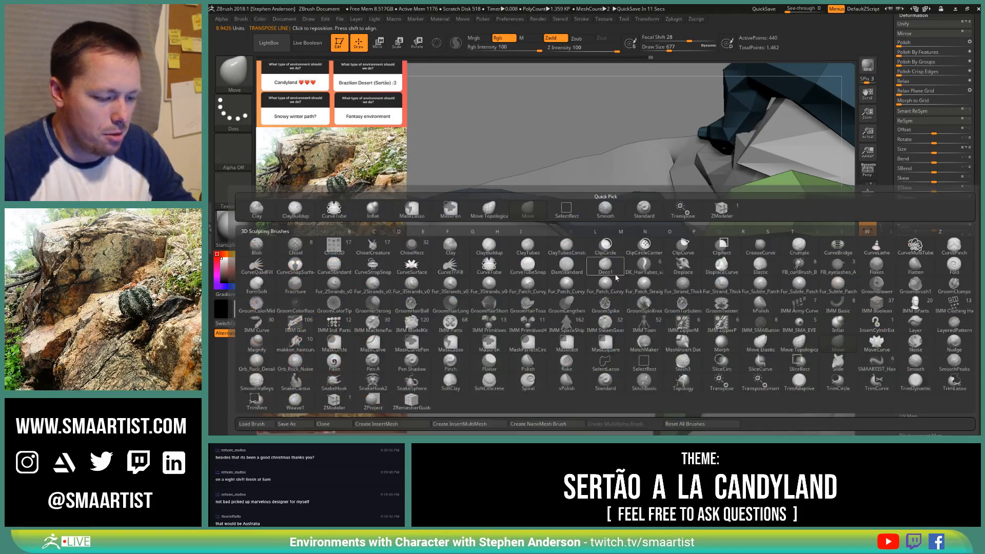
key("i")
key("n")
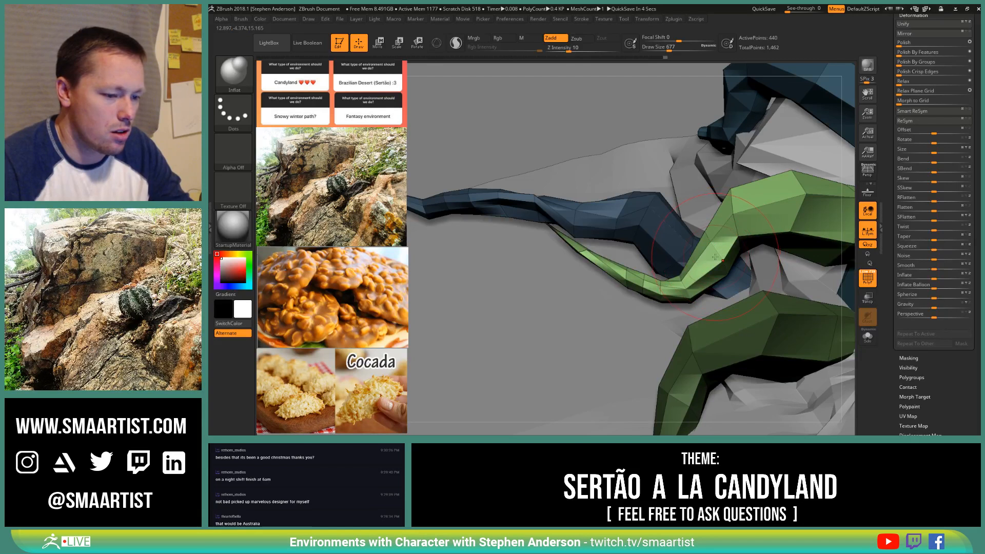
key("ctrl")
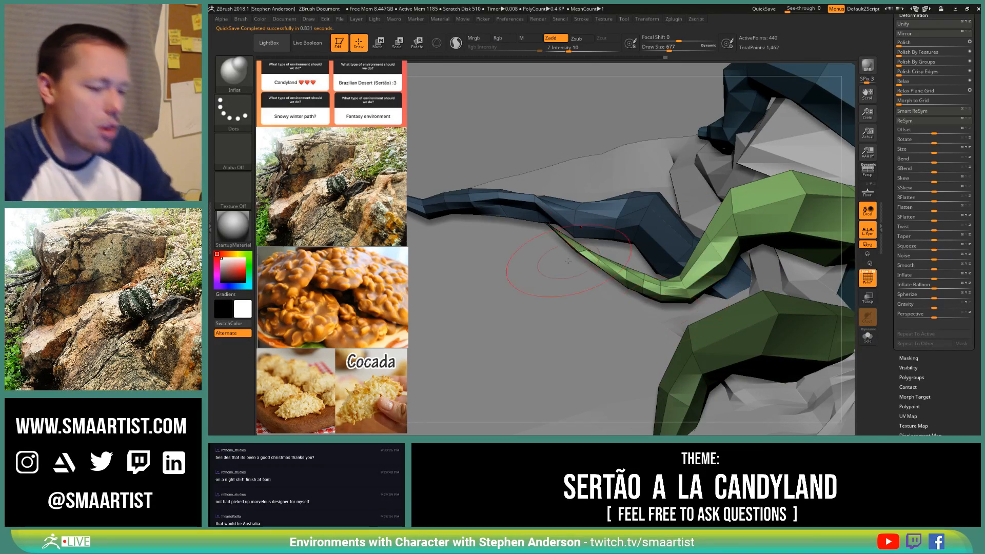
mouse_move(601, 272)
right_mouse_down()
mouse_move(541, 260)
mouse_move(580, 291)
mouse_move(554, 276)
right_mouse_up()
left_click_drag(627, 320, 573, 289, "shift")
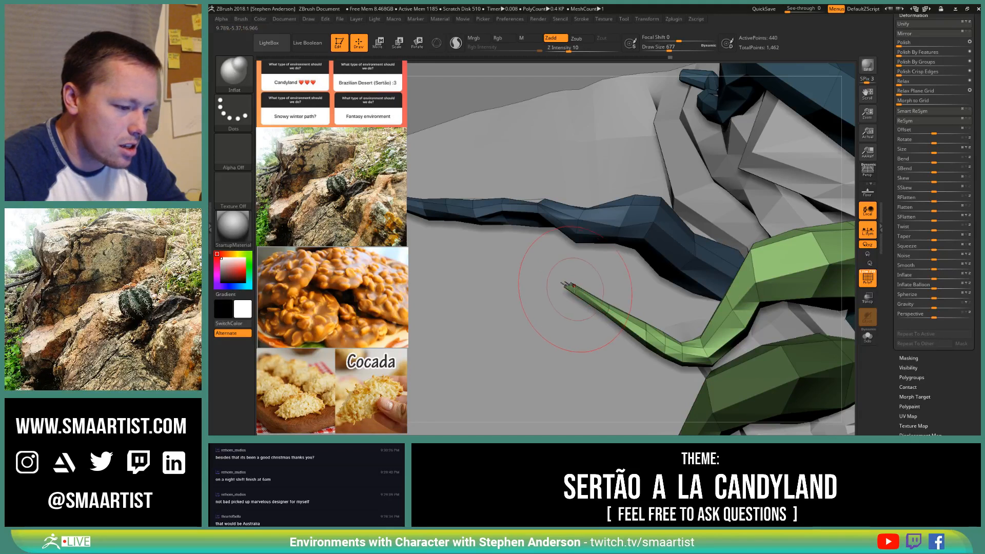
Step: Isolate the tree in Solo mode and set the Move brush to draw size 74 at the duplicated root's tip
mouse_move(555, 275)
right_mouse_down()
mouse_move(609, 299)
mouse_move(601, 349)
mouse_move(856, 345)
right_mouse_up()
left_click(867, 337)
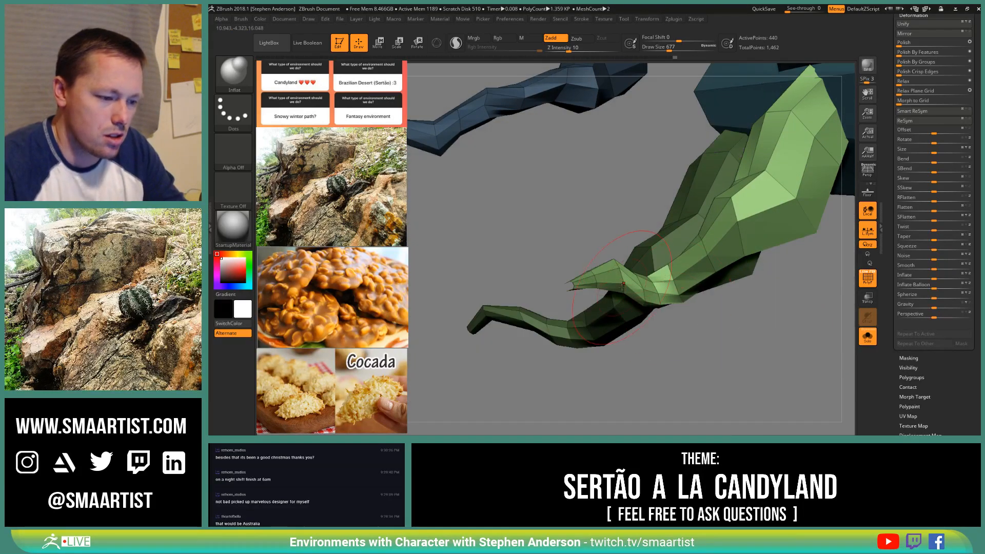
mouse_move(681, 341)
right_mouse_down("ctrl")
mouse_move(510, 302)
mouse_move(486, 310)
mouse_move(495, 310)
right_mouse_up("ctrl")
key("b")
key("m")
key("v")
key("s")
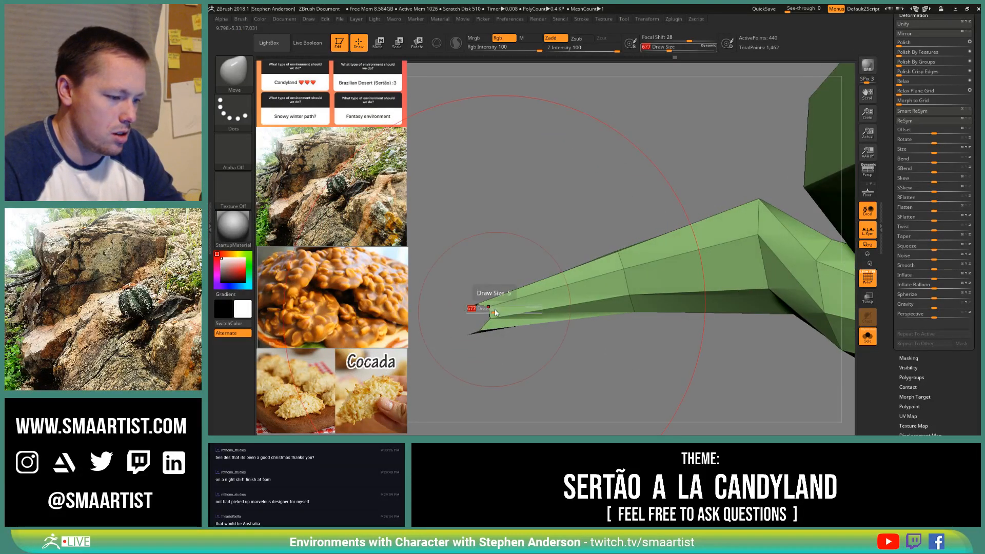
mouse_move(495, 310)
left_mouse_down()
mouse_move(461, 323)
mouse_move(458, 312)
mouse_move(464, 326)
left_mouse_up()
Step: Assign the duplicated green root its own polygroup and bring the rocky slope back into view
right_click_drag(493, 328, 688, 221, "ctrl")
left_click(694, 222, "ctrl")
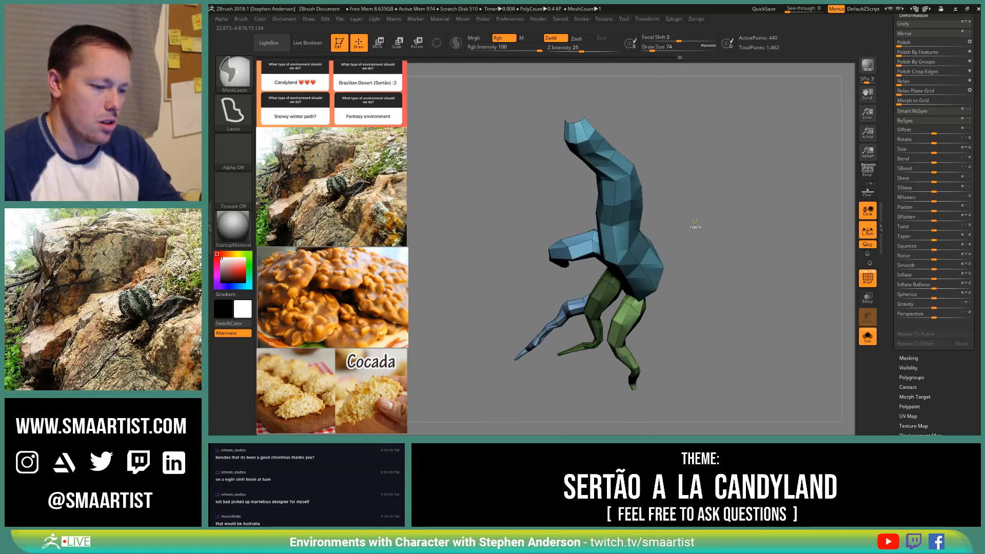
key("ctrl+w")
mouse_move(685, 311)
right_mouse_down()
mouse_move(699, 301)
mouse_move(623, 320)
mouse_move(678, 277)
right_mouse_up()
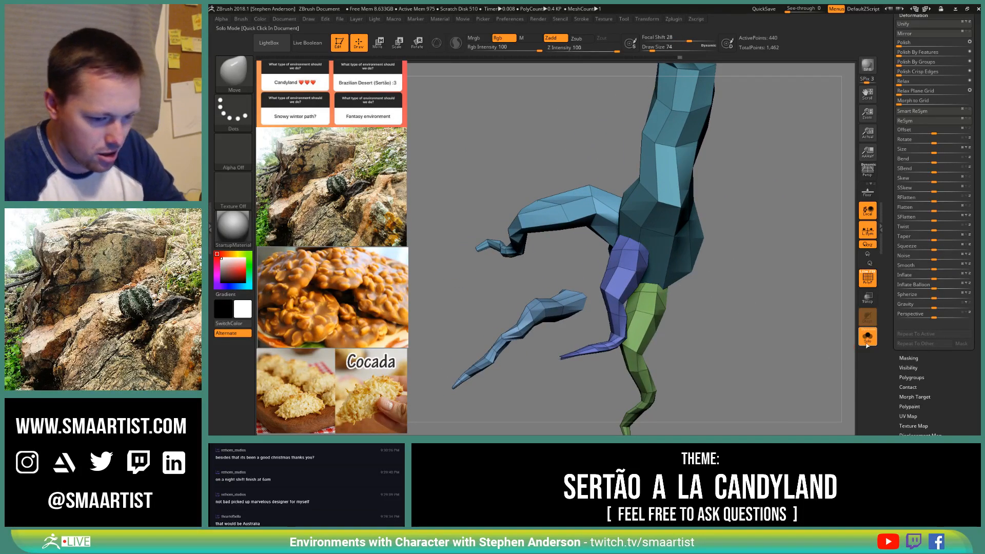
left_click(867, 338)
Step: Mask everything except the purple root and rotate and shift it against the trunk with the gizmo
mouse_move(704, 347)
right_mouse_down("ctrl")
mouse_move(691, 285)
mouse_move(647, 280)
mouse_move(654, 313)
mouse_move(657, 265)
mouse_move(725, 226)
mouse_move(716, 205)
right_mouse_up("ctrl")
key("w")
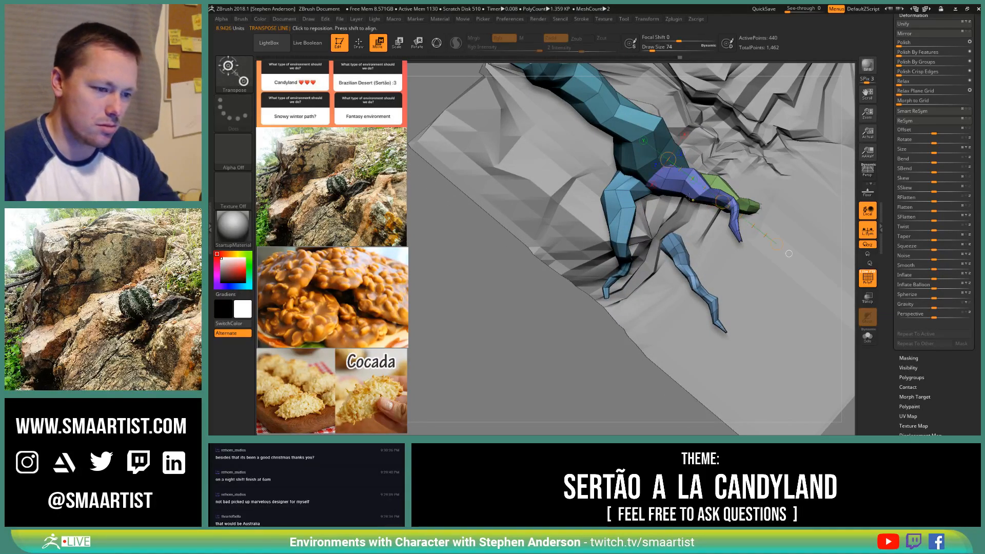
left_click(689, 194, "ctrl")
key("y")
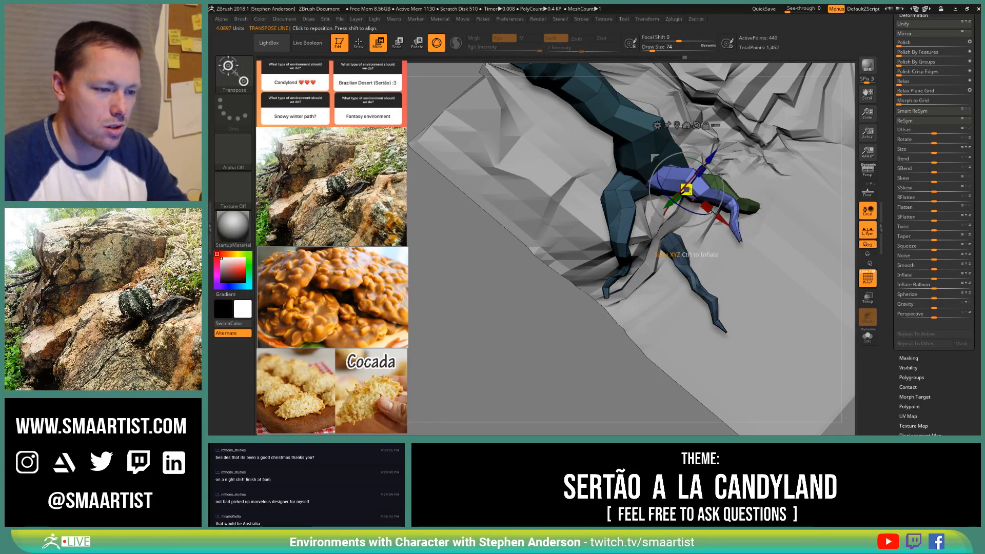
left_click_drag(721, 221, 716, 203)
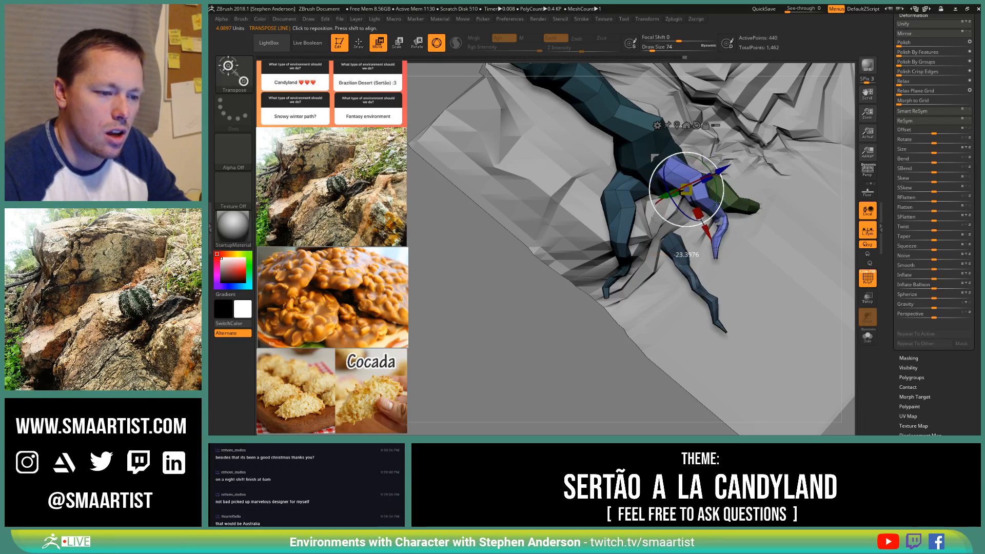
left_click_drag(753, 229, 720, 209)
mouse_move(720, 208)
right_mouse_down("alt")
mouse_move(713, 238)
mouse_move(744, 236)
mouse_move(733, 205)
mouse_move(741, 220)
right_mouse_up("alt")
Step: Lasso-mask the upper part of the purple root and rotate its unmasked lower part outward with the gizmo
key("b")
key("m")
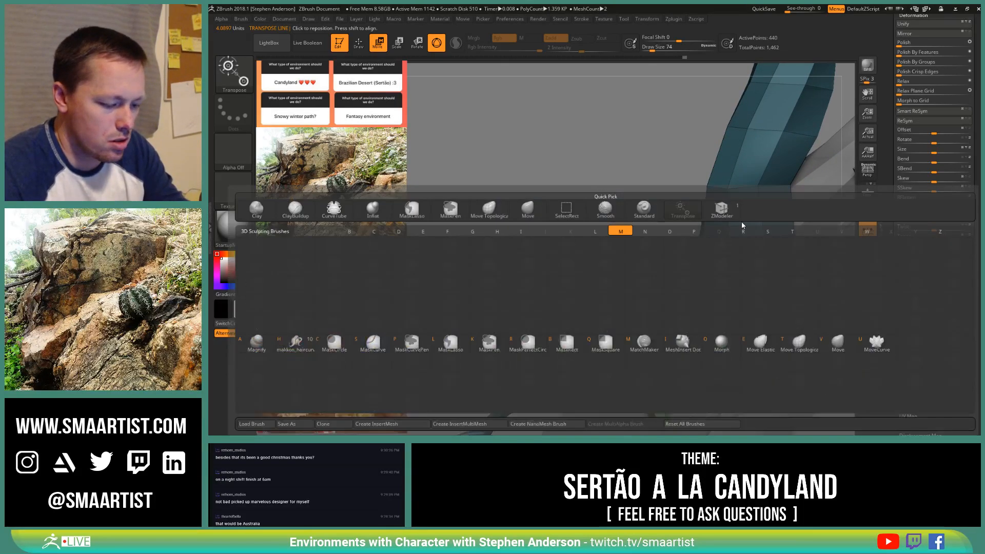
key("v")
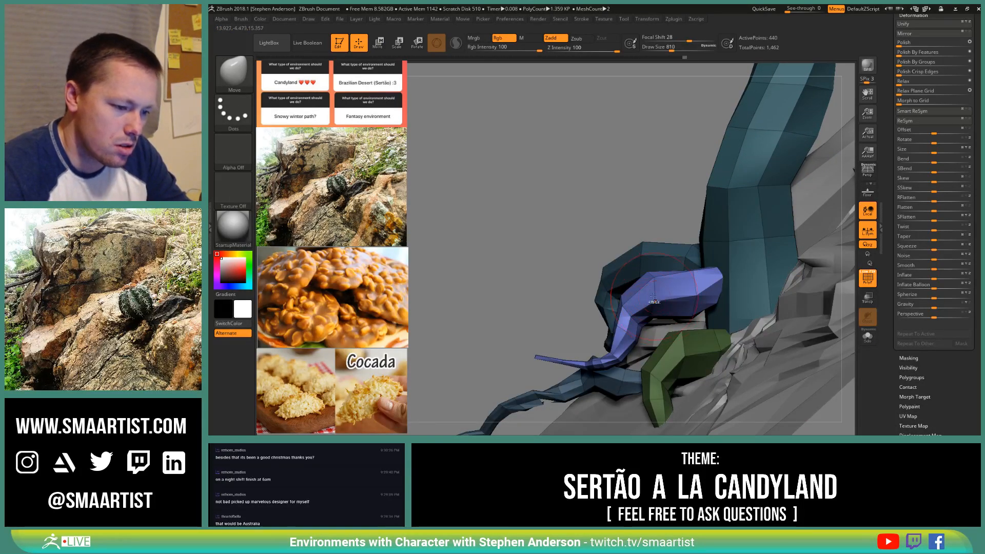
key("ctrl")
mouse_move(626, 272)
left_mouse_down("ctrl")
mouse_move(681, 200)
mouse_move(731, 369)
mouse_move(674, 392)
left_mouse_up("ctrl")
key("w")
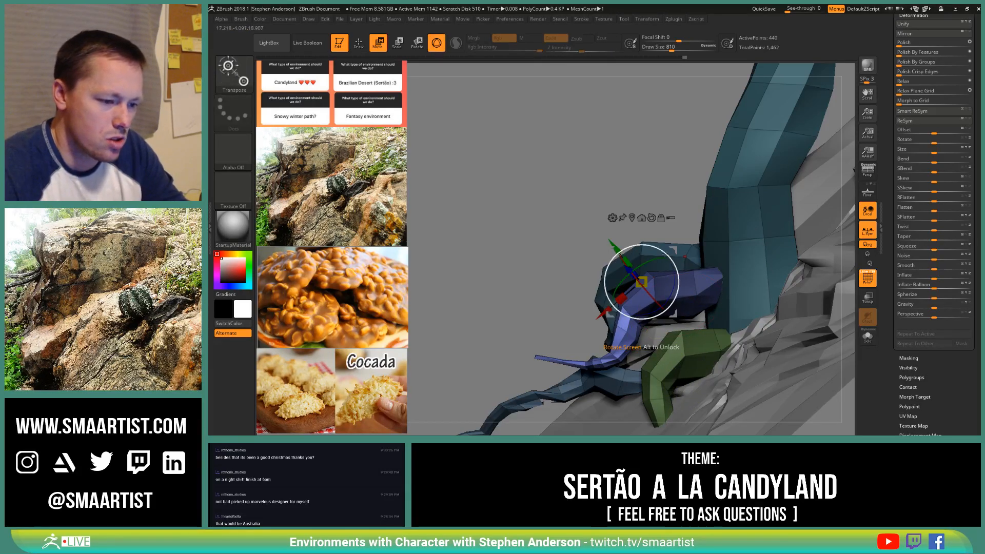
left_click_drag(668, 255, 685, 269)
Step: Extend the mask down the purple root, place the gizmo at the lower bend, and rotate and move the thin end downward
mouse_move(559, 259)
left_mouse_down("ctrl")
mouse_move(738, 277)
mouse_move(621, 414)
left_mouse_up("ctrl")
mouse_move(574, 325)
left_mouse_down("alt")
mouse_move(580, 293)
mouse_move(588, 316)
left_mouse_up("alt")
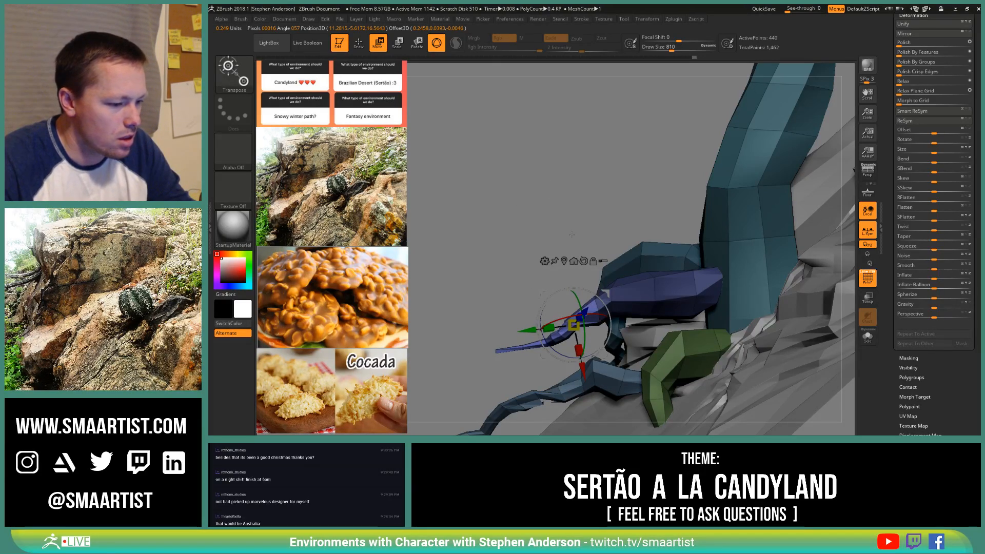
left_click_drag(572, 235, 573, 185)
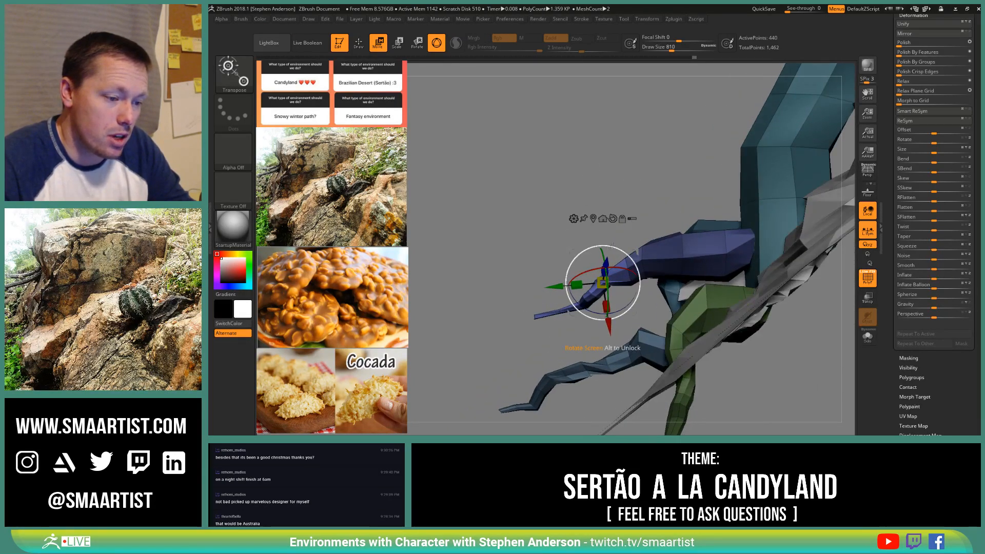
left_click_drag(612, 245, 601, 246)
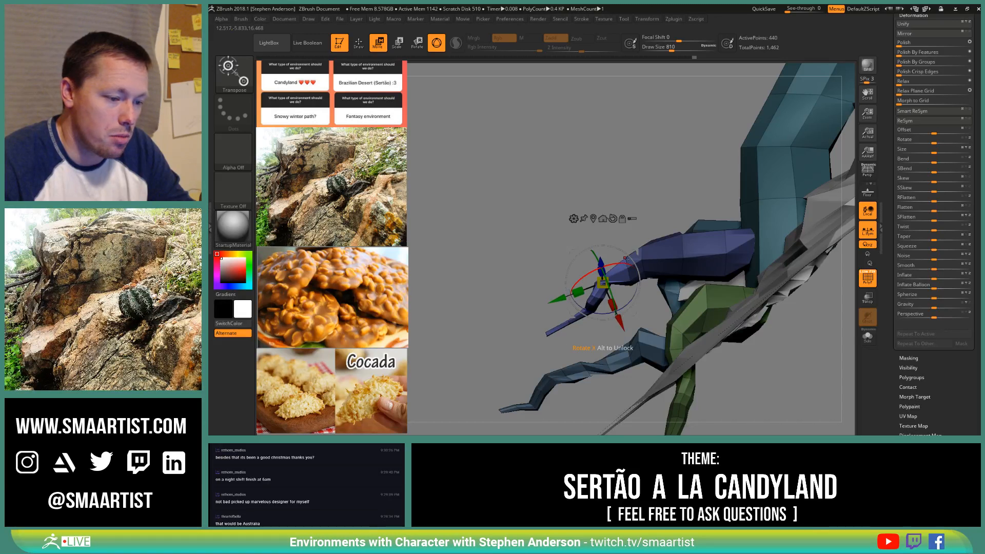
left_click_drag(603, 282, 616, 293)
key("q")
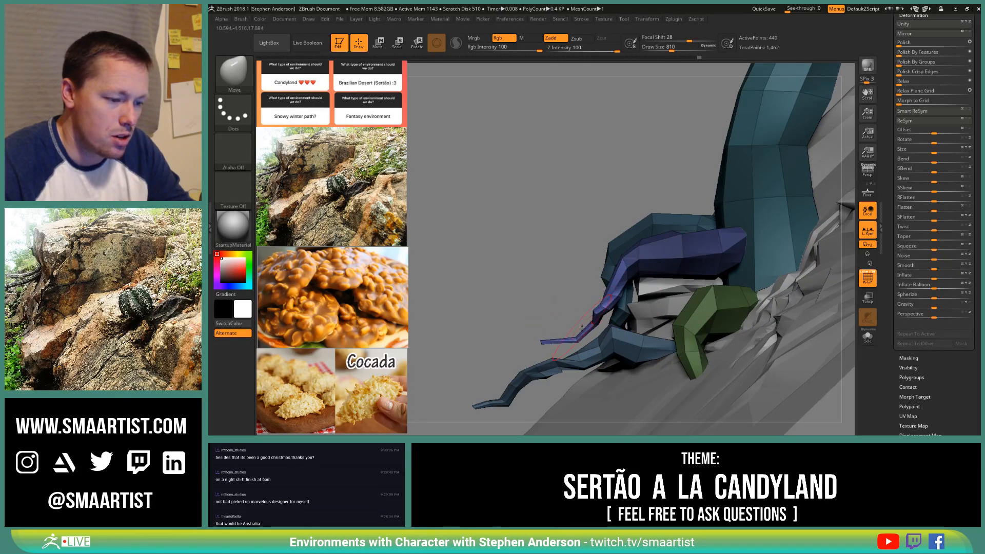
Step: Mask all but the purple root's outermost tip, rotate it down toward the light blue root, and clear the mask
left_click_drag(581, 326, 568, 280)
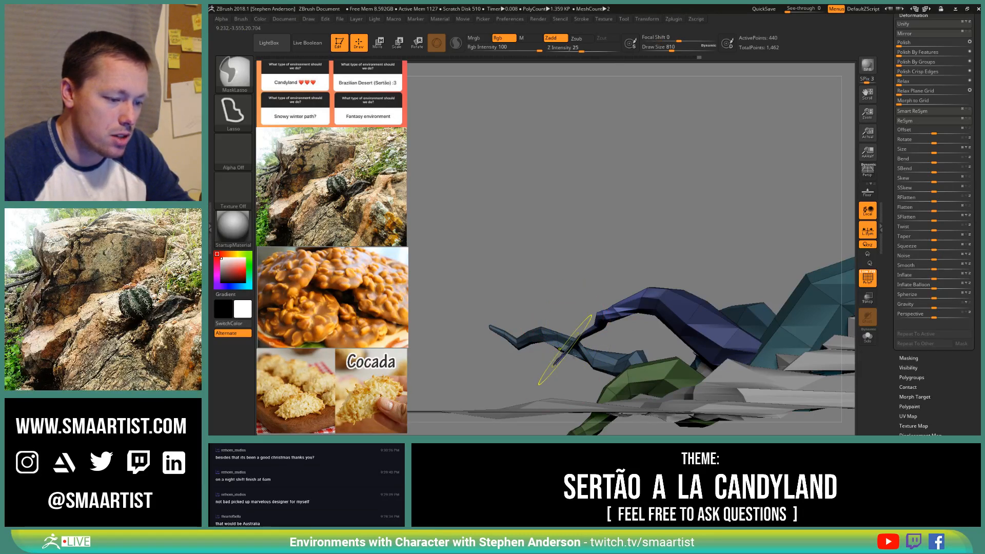
right_click_drag(557, 368, 589, 352, "ctrl")
mouse_move(568, 358)
left_mouse_down()
mouse_move(579, 263)
mouse_move(590, 257)
mouse_move(608, 283)
mouse_move(702, 236)
mouse_move(815, 316)
mouse_move(641, 425)
mouse_move(599, 411)
left_mouse_up()
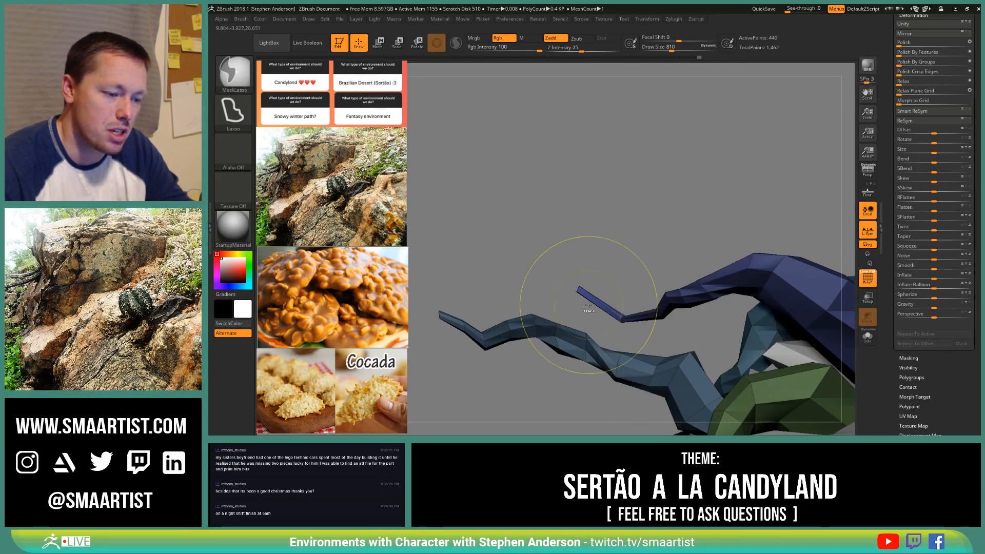
key("w")
left_click(622, 319)
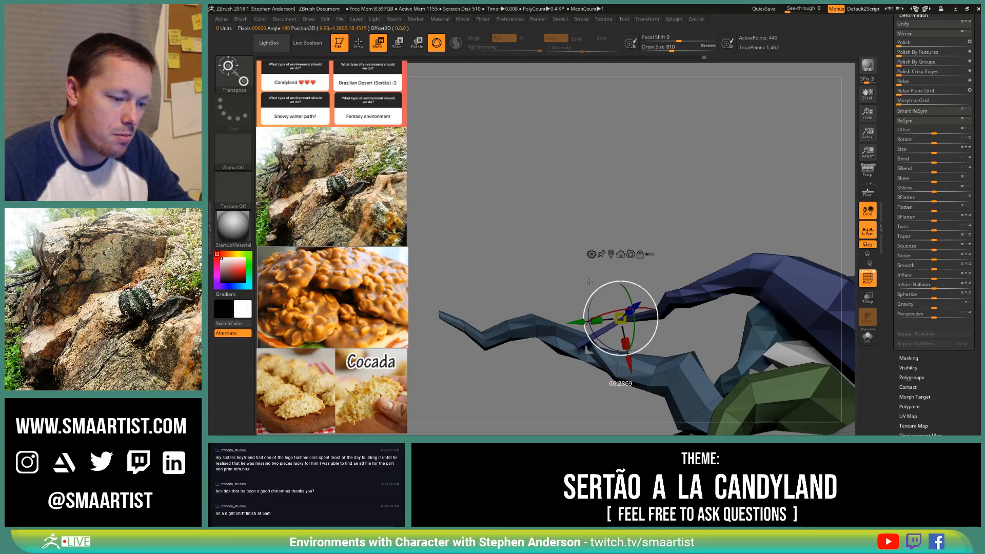
mouse_move(626, 222)
right_mouse_down("ctrl")
mouse_move(650, 208)
mouse_move(608, 253)
right_mouse_up("ctrl")
key("q")
left_click_drag(598, 231, 597, 233, "ctrl")
Step: Set the Move brush to draw size 252 and check the purple root's thin end from several angles
key("s")
left_click_drag(623, 314, 611, 319)
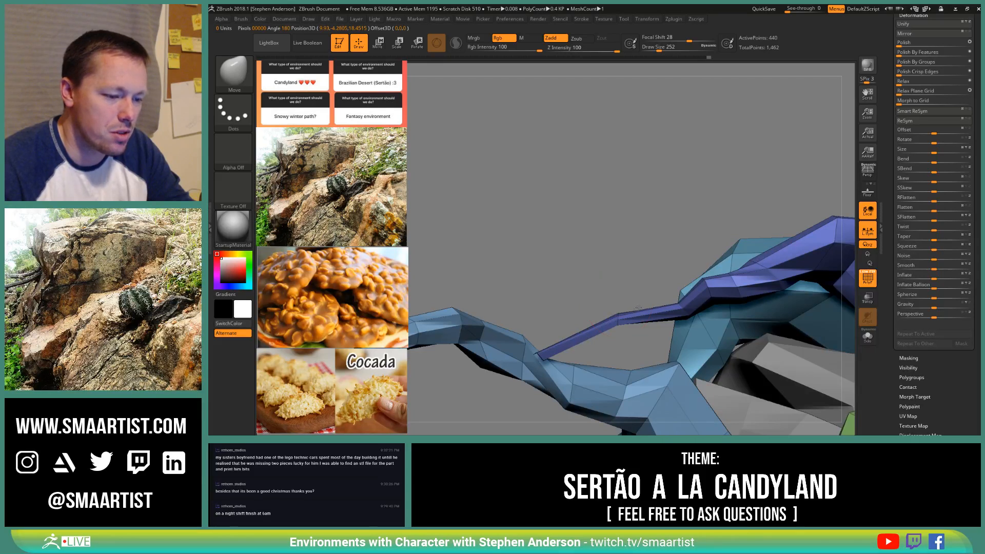
mouse_move(638, 308)
right_mouse_down()
mouse_move(603, 336)
mouse_move(616, 325)
right_mouse_up()
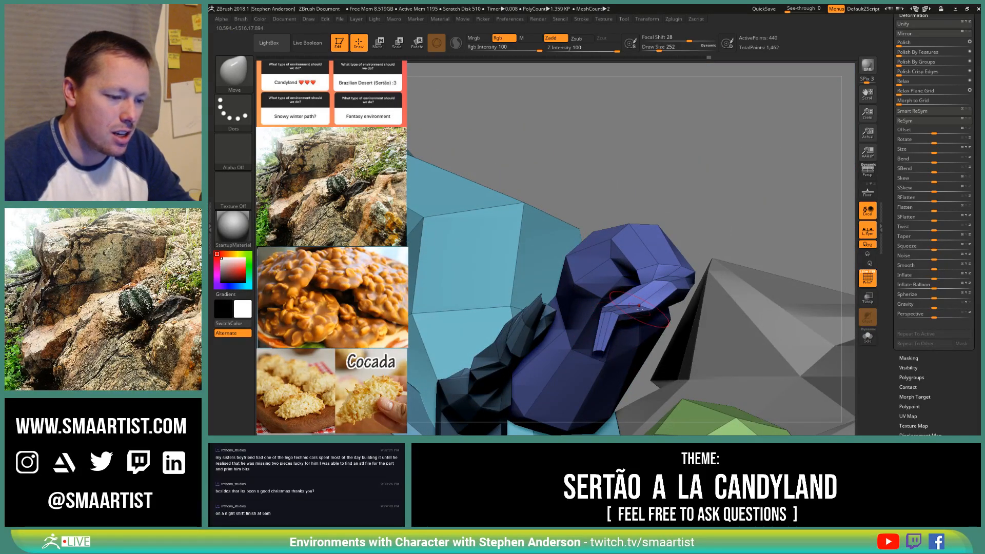
right_click_drag(633, 308, 640, 331)
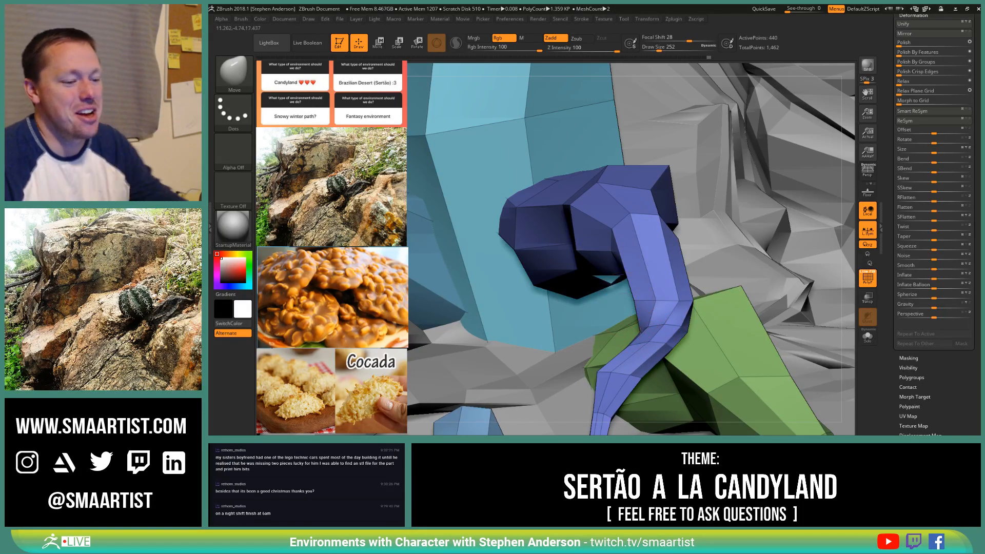
mouse_move(700, 334)
right_mouse_down()
mouse_move(640, 327)
mouse_move(624, 302)
mouse_move(628, 317)
right_mouse_up()
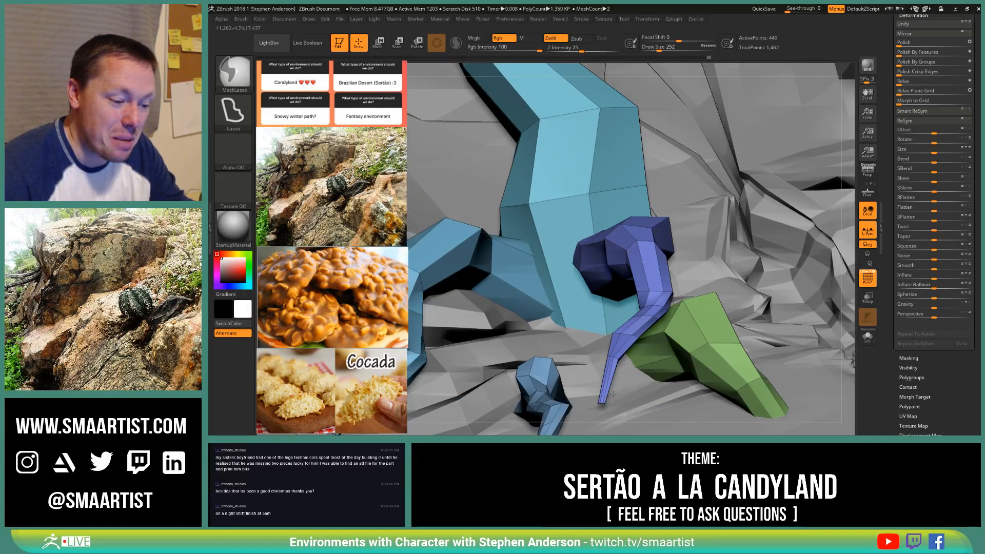
mouse_move(602, 405)
right_mouse_down()
mouse_move(566, 347)
mouse_move(607, 403)
mouse_move(705, 415)
right_mouse_up()
mouse_move(633, 398)
right_mouse_down()
mouse_move(617, 380)
mouse_move(594, 406)
mouse_move(575, 272)
mouse_move(568, 286)
right_mouse_up()
Step: Reshape the purple root's pointed tip with the Move brush at draw size 181
key("s")
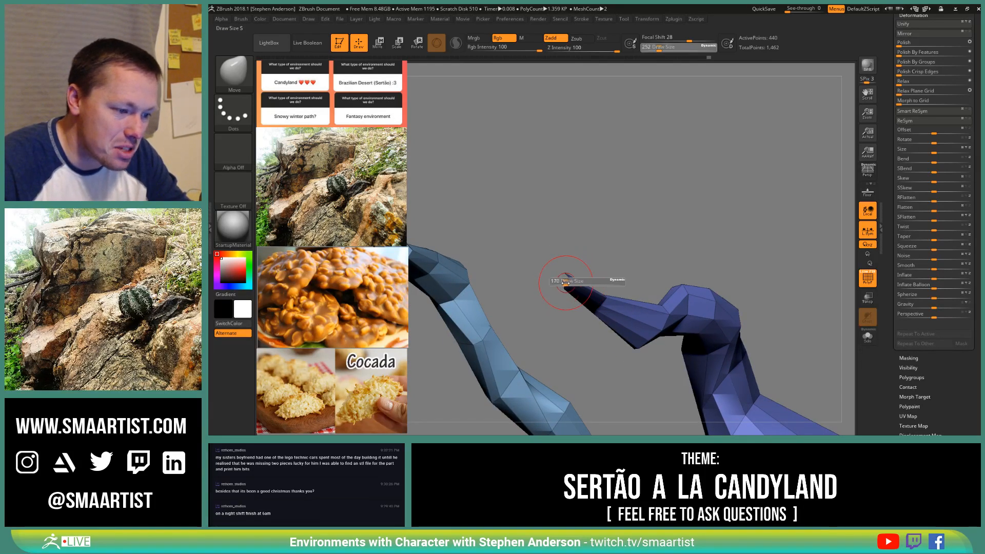
left_click_drag(564, 282, 572, 282)
right_click_drag(576, 278, 587, 254)
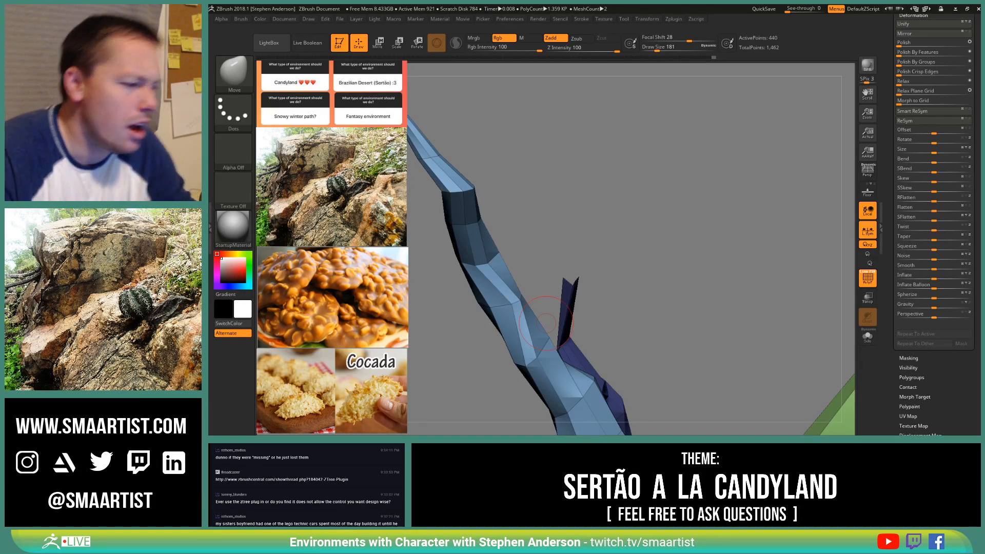
left_click_drag(586, 229, 600, 281)
right_click_drag(600, 288, 592, 266, "ctrl")
mouse_move(592, 265)
left_mouse_down()
mouse_move(599, 296)
mouse_move(580, 294)
mouse_move(564, 258)
left_mouse_up()
mouse_move(564, 258)
right_mouse_down()
mouse_move(536, 241)
mouse_move(569, 249)
mouse_move(635, 371)
mouse_move(627, 223)
mouse_move(646, 283)
mouse_move(609, 378)
mouse_move(652, 282)
mouse_move(654, 326)
mouse_move(667, 282)
mouse_move(667, 292)
mouse_move(723, 292)
mouse_move(694, 276)
mouse_move(705, 362)
right_mouse_up()
Step: Mask everything except the purple root, scale it down and rotate it at the trunk's base, and clear the mask
key("w")
left_click(687, 287, "ctrl")
left_click_drag(704, 212, 736, 199)
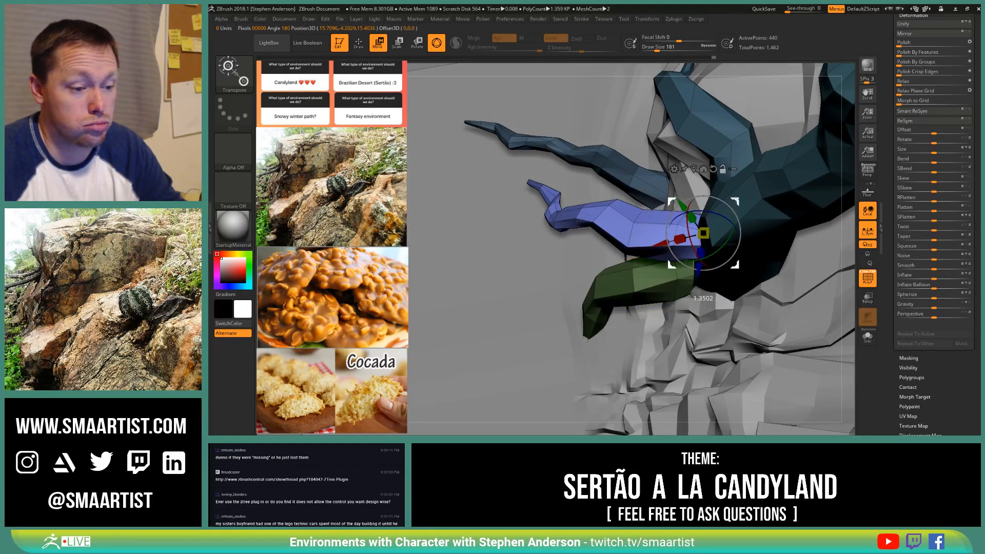
left_click_drag(703, 233, 680, 233)
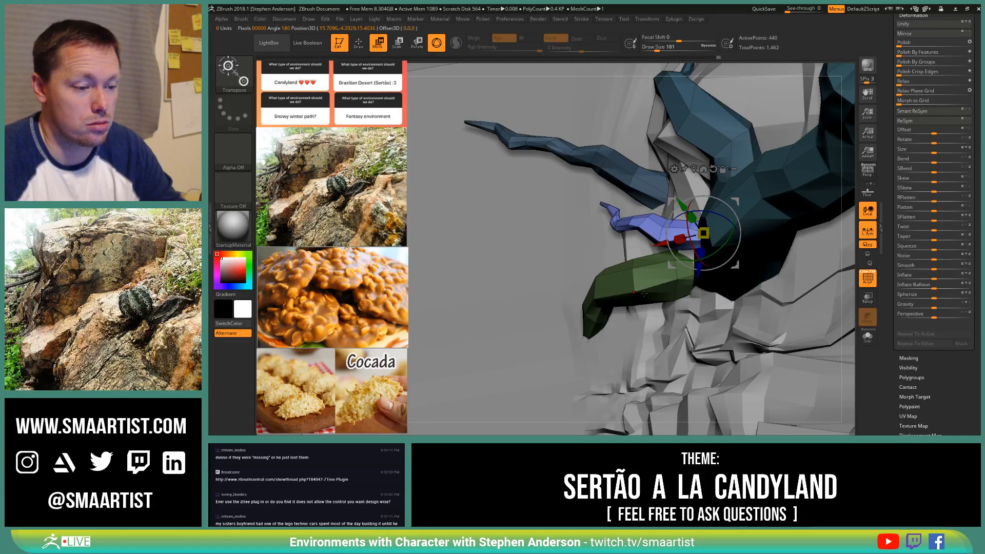
mouse_move(680, 232)
right_mouse_down()
mouse_move(658, 209)
mouse_move(722, 211)
mouse_move(728, 189)
mouse_move(701, 191)
right_mouse_up()
key("q")
key("w")
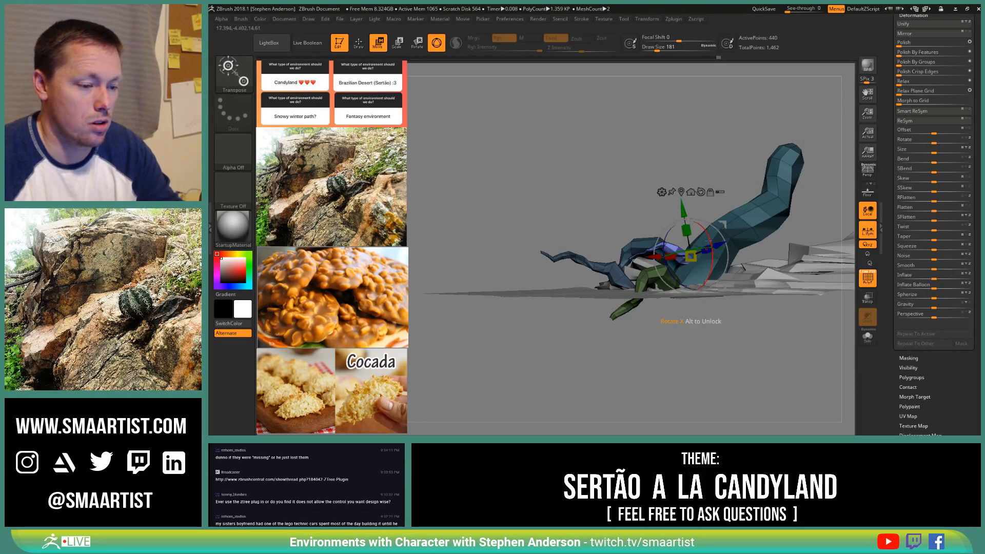
left_click_drag(721, 226, 727, 227)
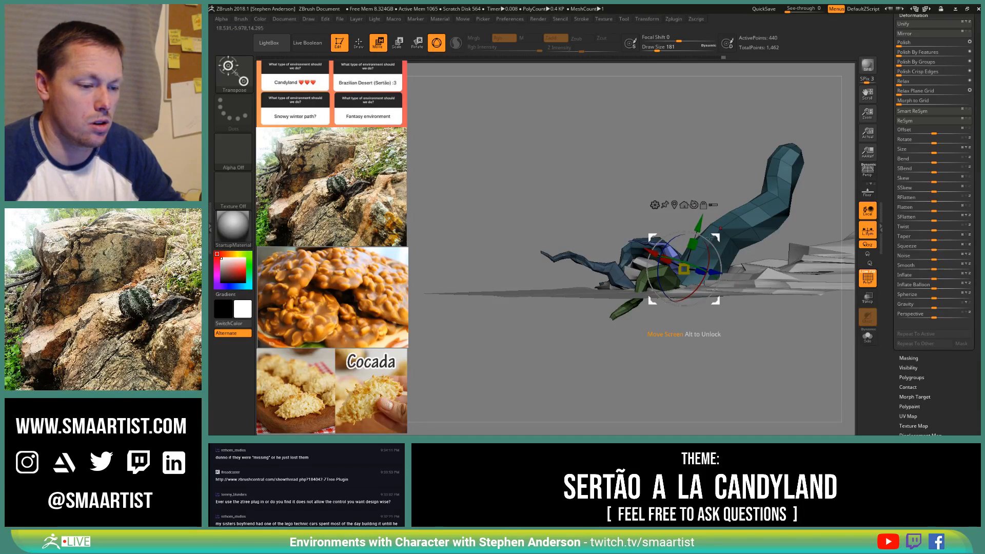
mouse_move(684, 239)
right_mouse_down()
mouse_move(666, 295)
mouse_move(714, 272)
mouse_move(657, 176)
right_mouse_up()
key("q")
left_click_drag(657, 175, 642, 167, "ctrl")
Step: Turn off the polyframe display, duplicate the small root with the gizmo, and position the rotated copy beside the trunk's base
mouse_move(643, 177)
right_mouse_down()
mouse_move(654, 211)
mouse_move(668, 217)
mouse_move(697, 198)
mouse_move(641, 205)
mouse_move(605, 237)
mouse_move(603, 263)
right_mouse_up()
key("shift+f")
key("w")
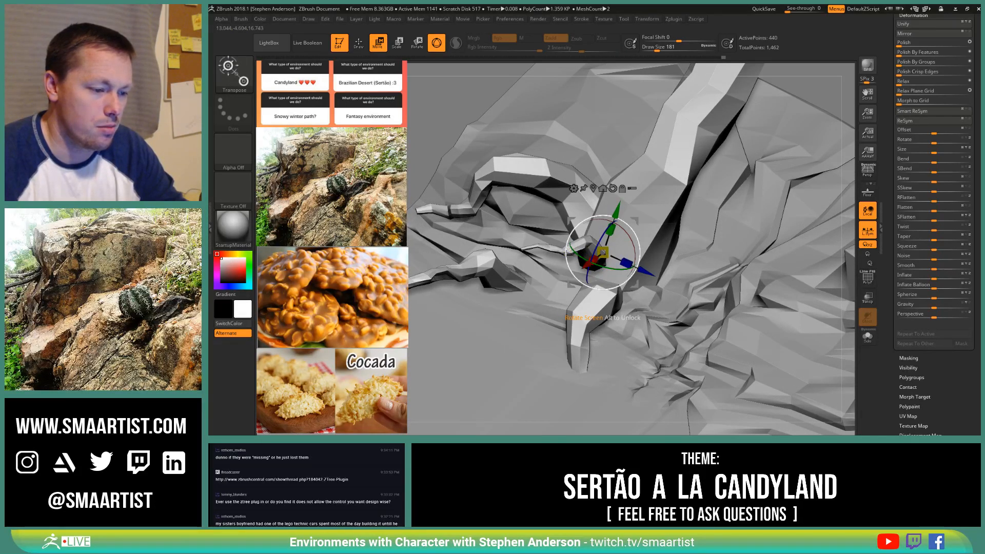
left_click_drag(620, 256, 674, 296)
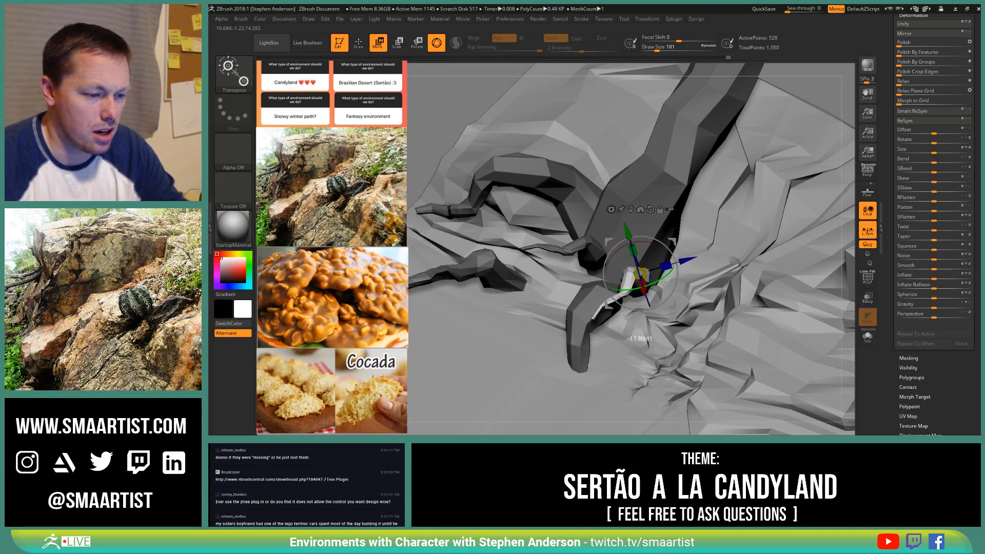
right_click_drag(690, 300, 647, 241)
left_click_drag(638, 264, 641, 273)
Step: Switch to the Move brush, set draw size 636, and bend the small root copy's thin end down toward the rock
key("b")
key("m")
key("v")
mouse_move(647, 272)
right_mouse_down("ctrl")
mouse_move(660, 297)
mouse_move(650, 301)
right_mouse_up("ctrl")
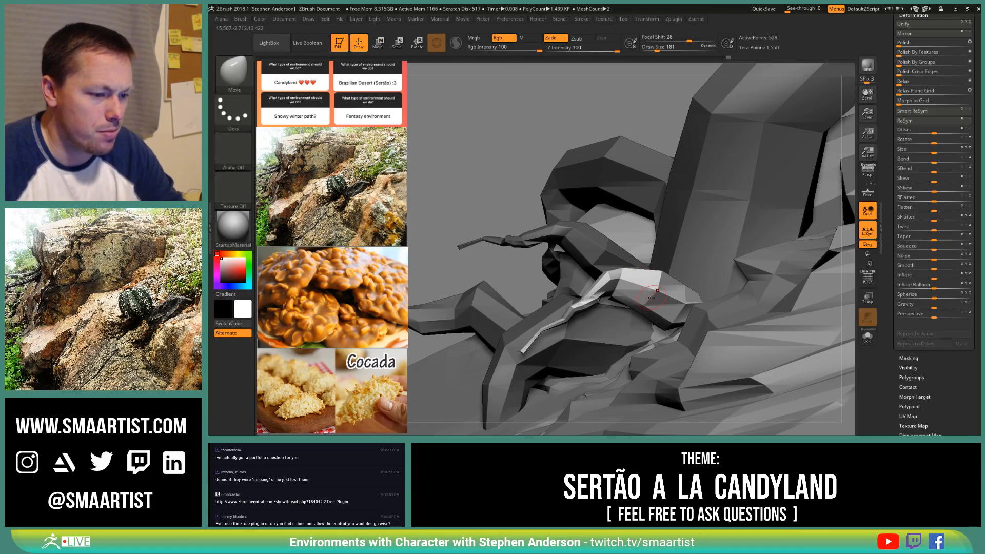
key("s")
left_click_drag(655, 303, 663, 303)
mouse_move(663, 303)
right_mouse_down()
mouse_move(636, 273)
mouse_move(607, 283)
right_mouse_up()
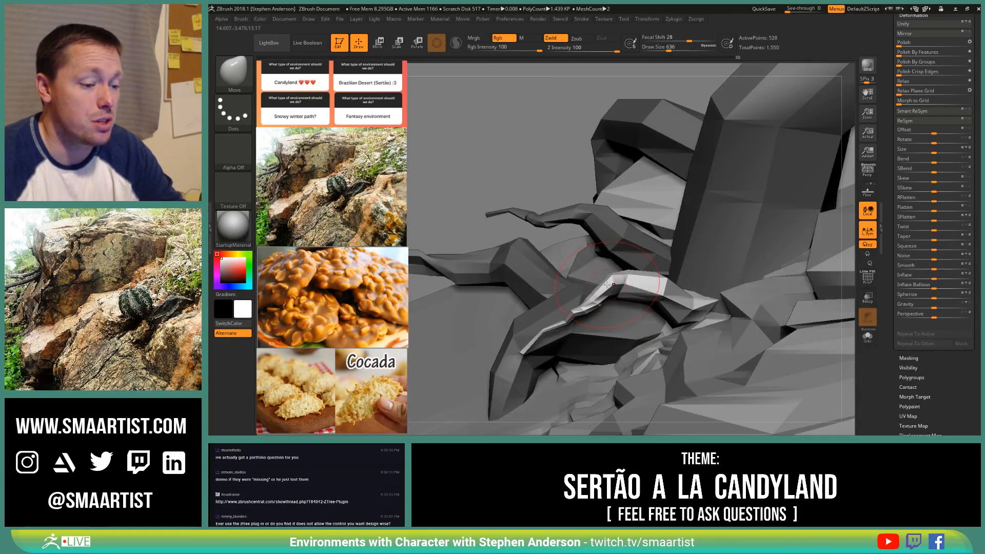
left_click_drag(545, 329, 557, 357)
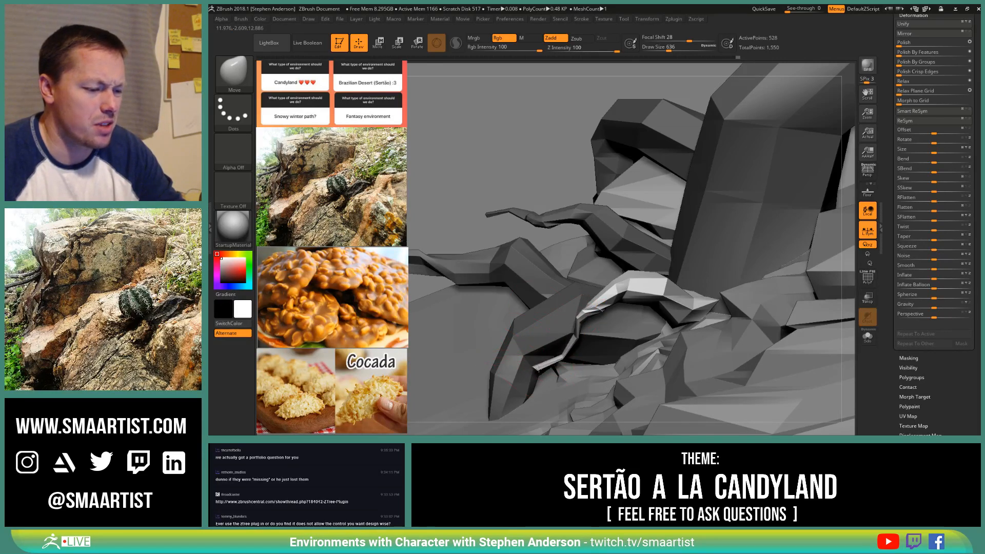
mouse_move(560, 358)
right_mouse_down()
mouse_move(586, 358)
mouse_move(591, 387)
right_mouse_up()
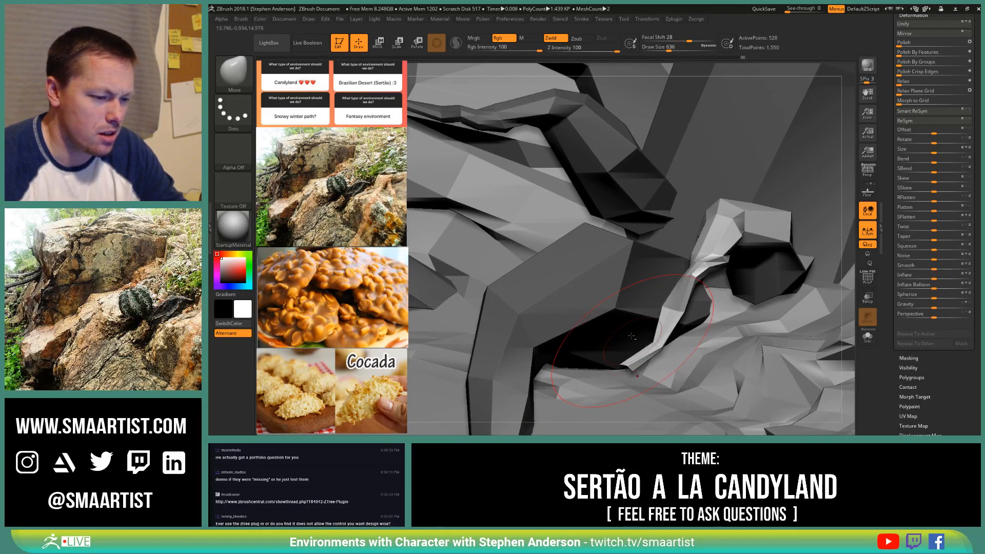
Step: Curve the small root's thin end outward with the Move brush at draw size 656, and shape its tip at draw size 203
mouse_move(627, 315)
right_mouse_down("alt")
mouse_move(623, 290)
mouse_move(692, 267)
mouse_move(663, 282)
right_mouse_up("alt")
key("s")
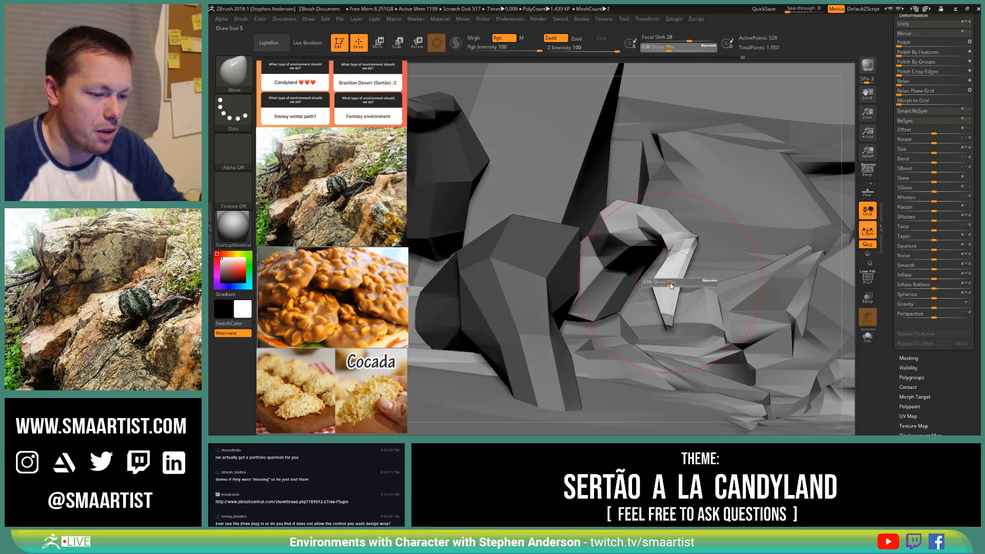
mouse_move(663, 282)
left_mouse_down()
mouse_move(653, 282)
mouse_move(702, 288)
left_mouse_up()
key("s")
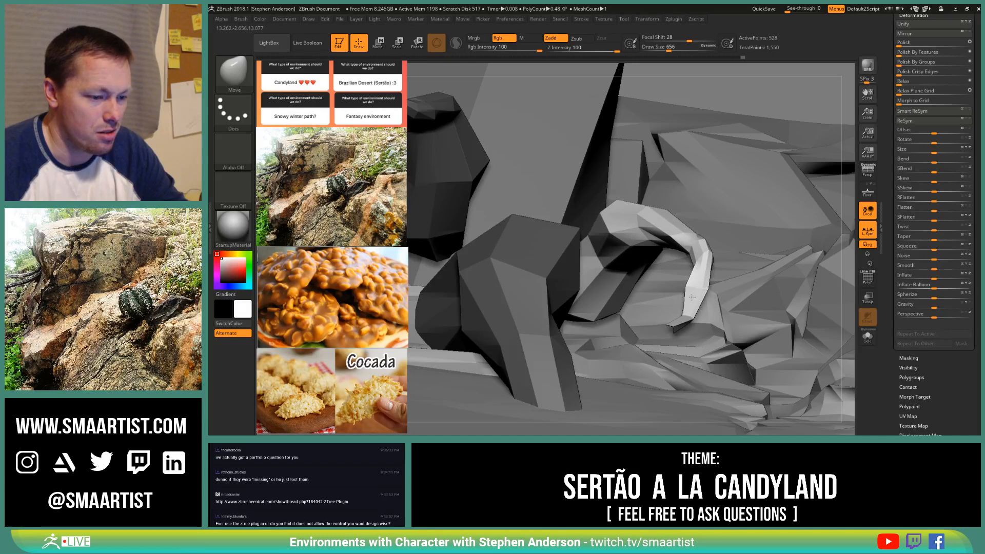
key("s")
left_click_drag(677, 323, 667, 324)
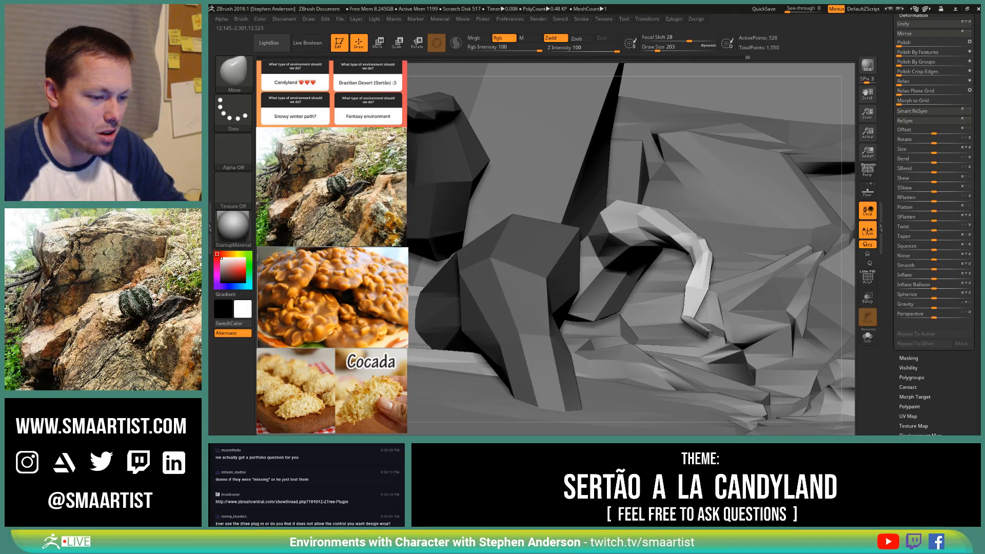
mouse_move(689, 316)
right_mouse_down()
mouse_move(711, 303)
mouse_move(700, 291)
right_mouse_up()
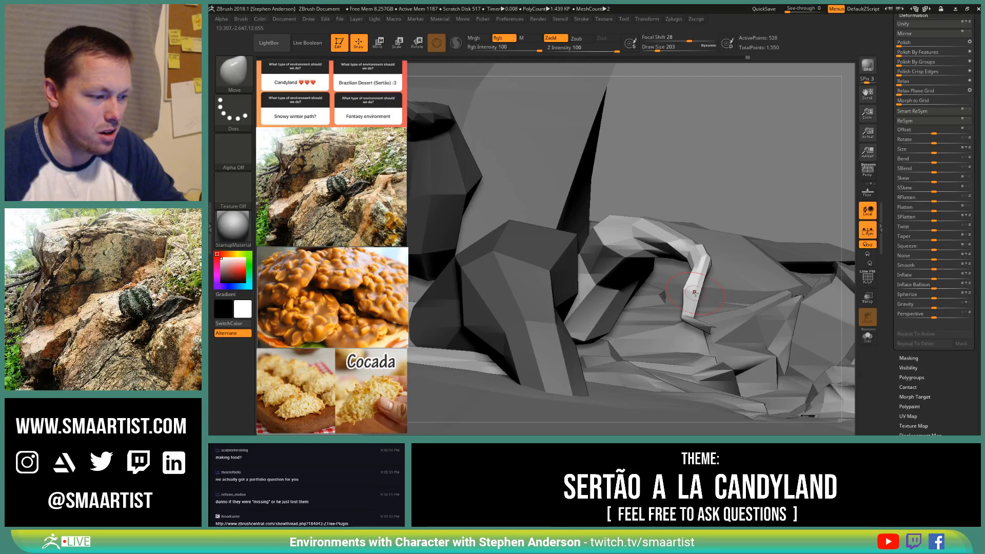
Step: Set the Move brush to draw size 430 and check the trunk, roots and terrain from farther away
key("s")
left_click_drag(695, 291, 709, 290)
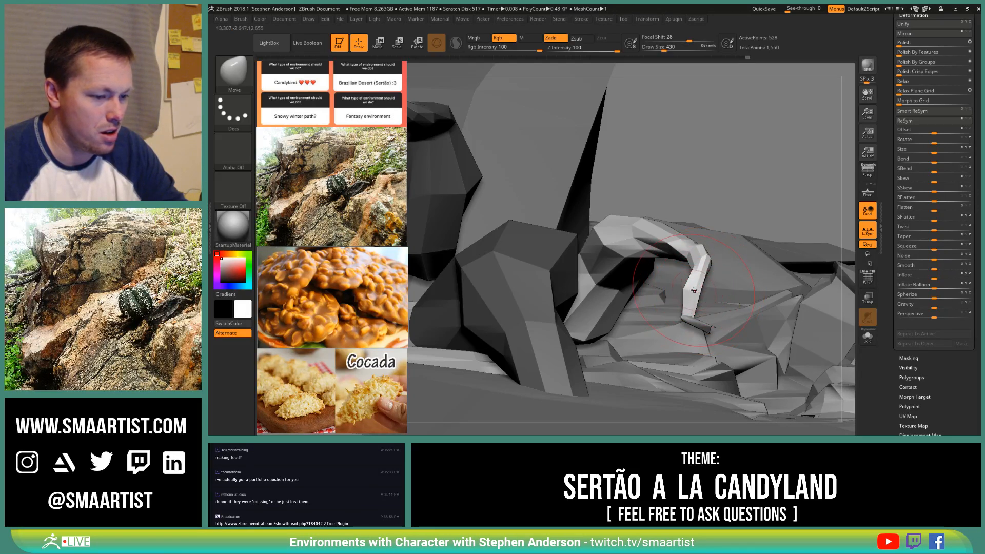
right_click_drag(686, 273, 604, 207)
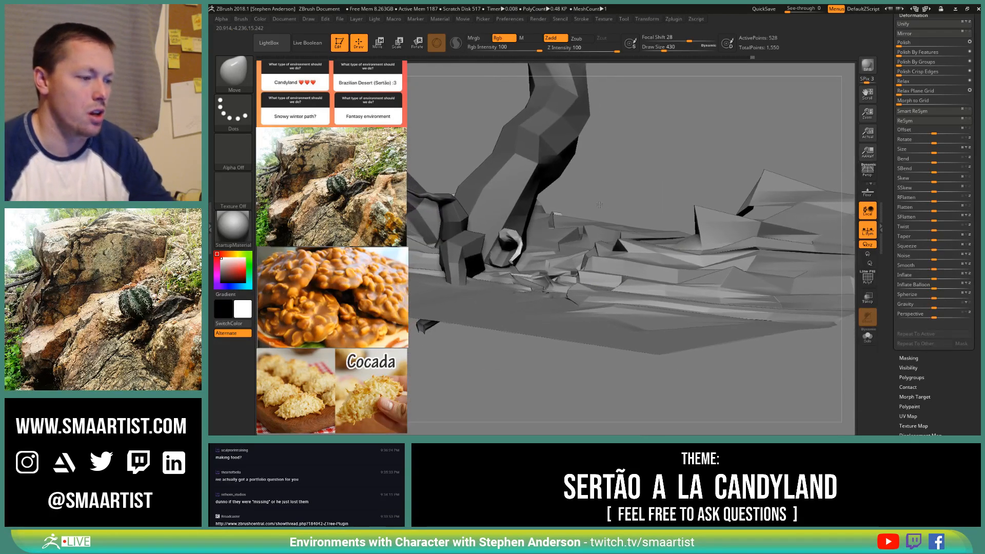
mouse_move(618, 242)
right_mouse_down()
mouse_move(633, 261)
mouse_move(598, 154)
mouse_move(606, 252)
mouse_move(654, 206)
right_mouse_up()
key("ctrl")
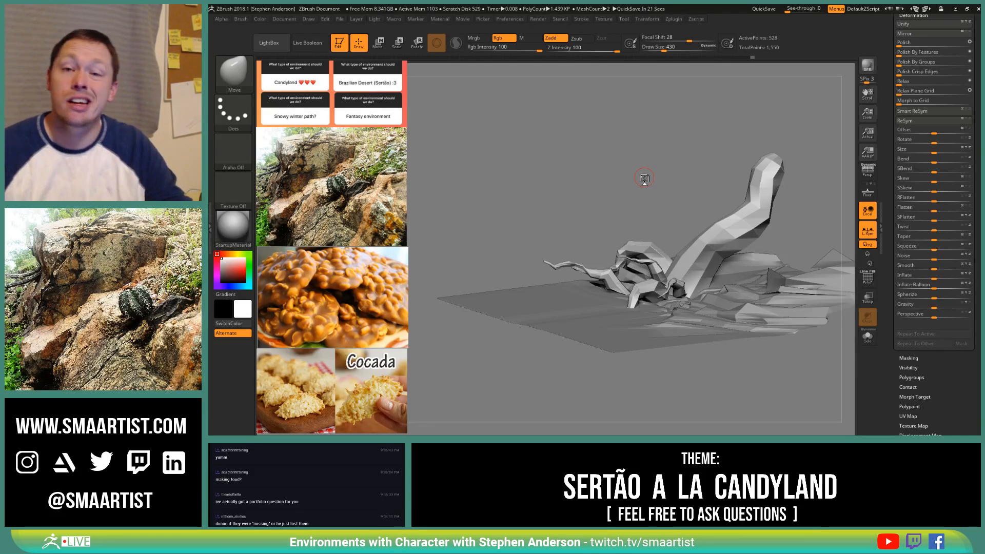
left_click_drag(639, 216, 649, 234)
right_click_drag(666, 306, 668, 254, "alt")
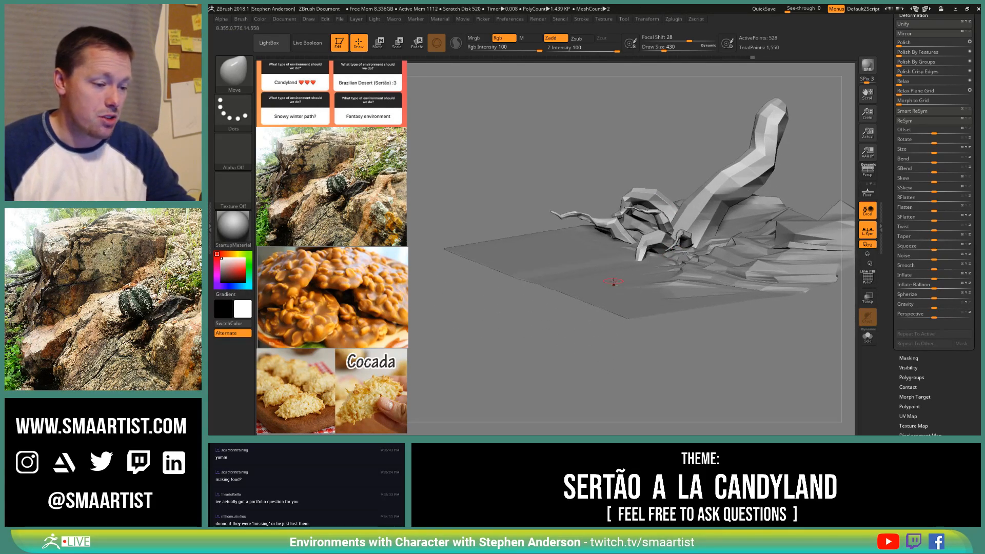
Step: Select the rocky terrain, show its polyframe, and insert extra edge loops across the flat area in front of the roots with ZModeler
left_click(618, 285, "alt")
right_click_drag(618, 285, 633, 305, "ctrl")
key("shift+f")
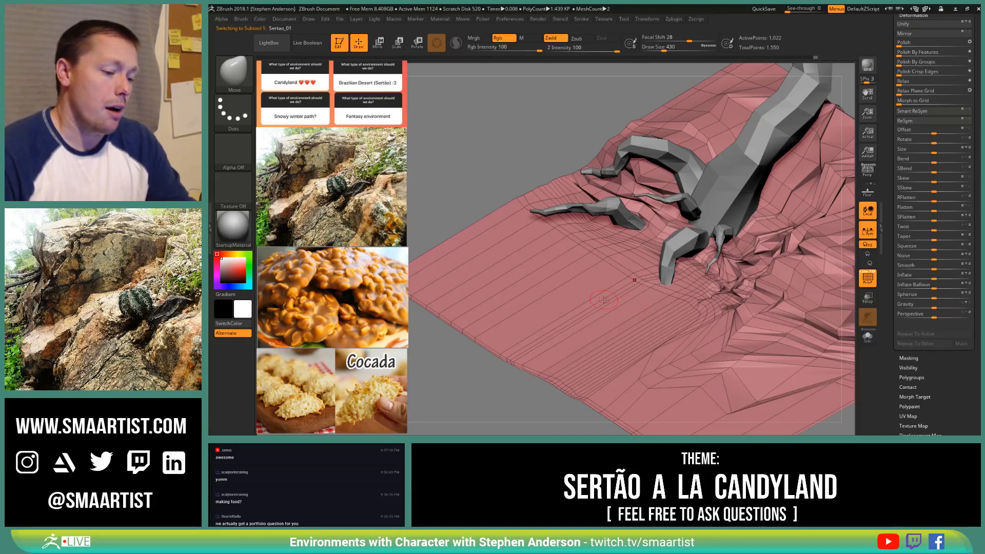
key("b")
key("z")
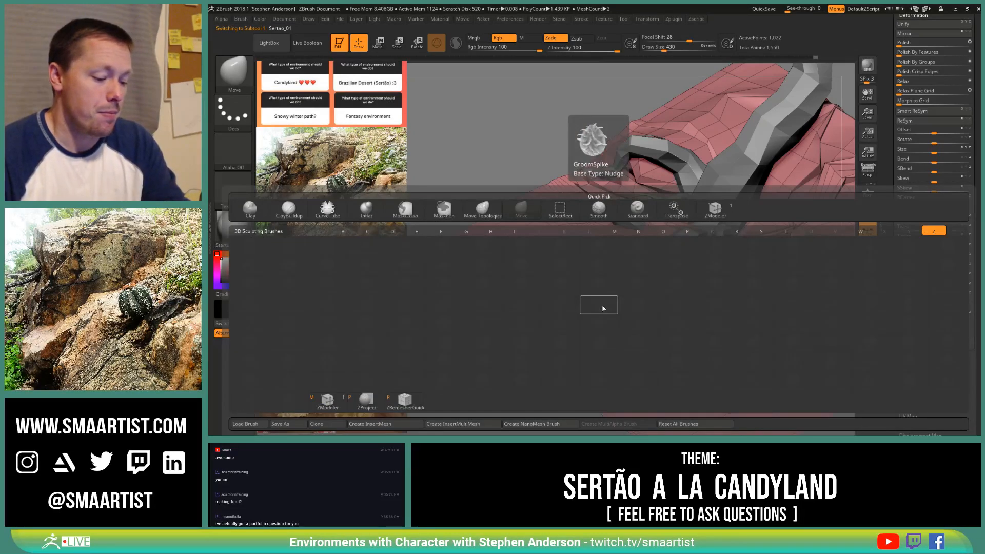
key("m")
left_click(579, 324)
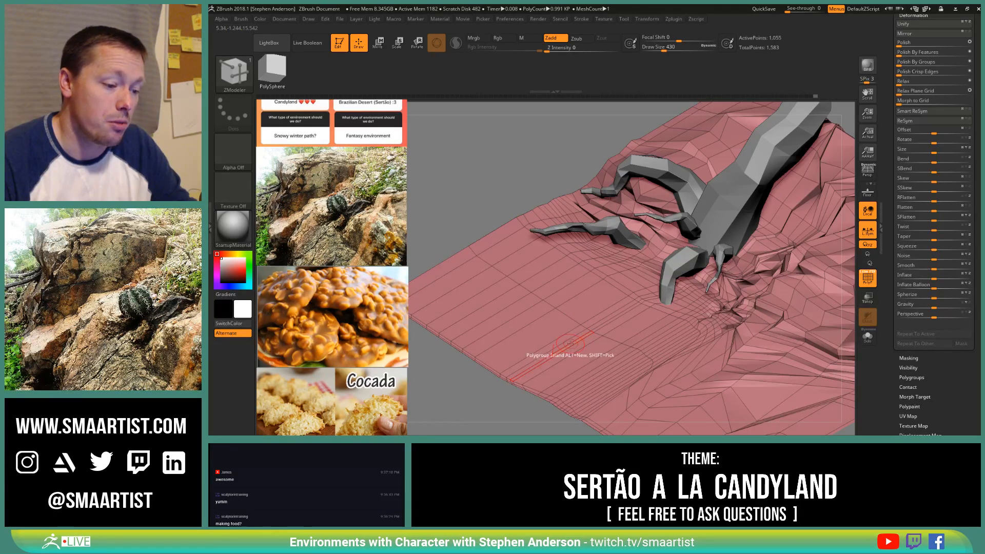
key("ctrl+w")
key("ctrl+z")
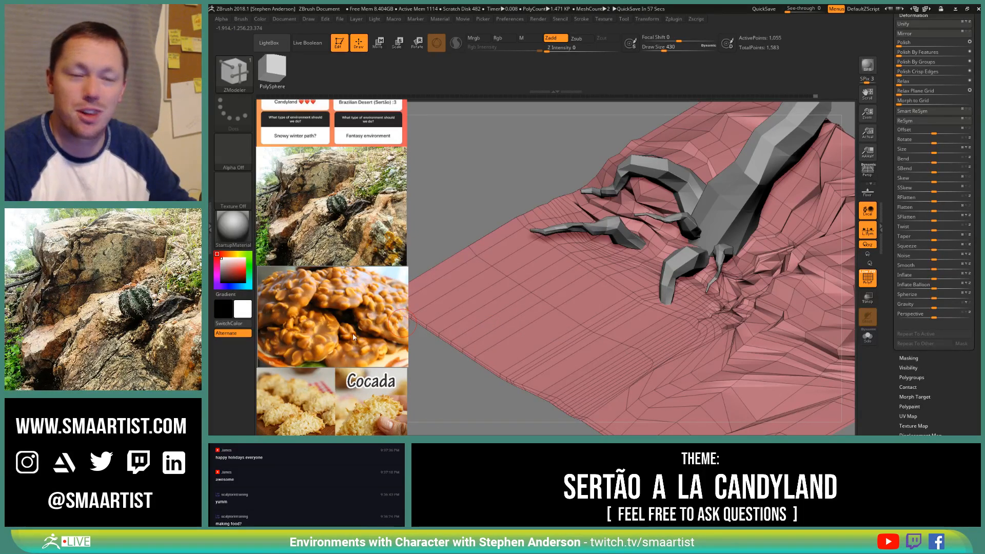
left_click(470, 297)
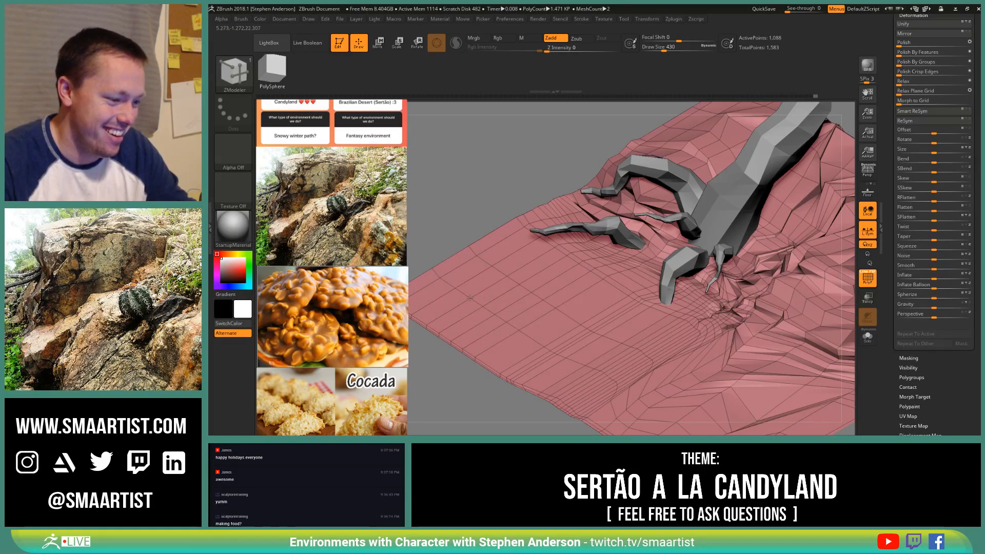
Step: Switch to the Move brush at draw size 615 and reshape the terrain's flat area in front of the trunk
key("b")
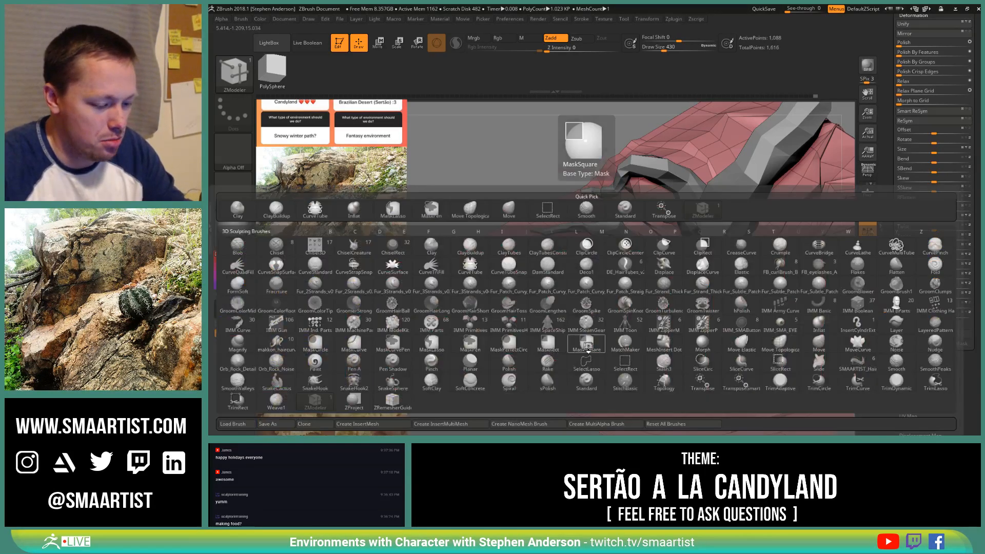
key("m")
key("v")
mouse_move(577, 346)
right_mouse_down()
mouse_move(572, 331)
mouse_move(589, 320)
right_mouse_up()
key("s")
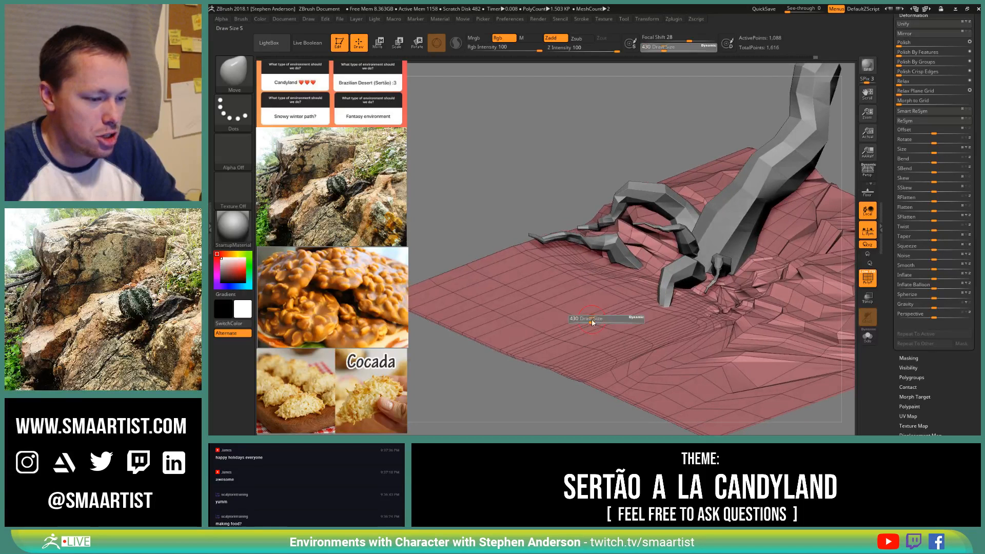
left_click_drag(590, 321, 597, 321)
right_click_drag(597, 321, 586, 339)
left_click_drag(589, 326, 618, 331)
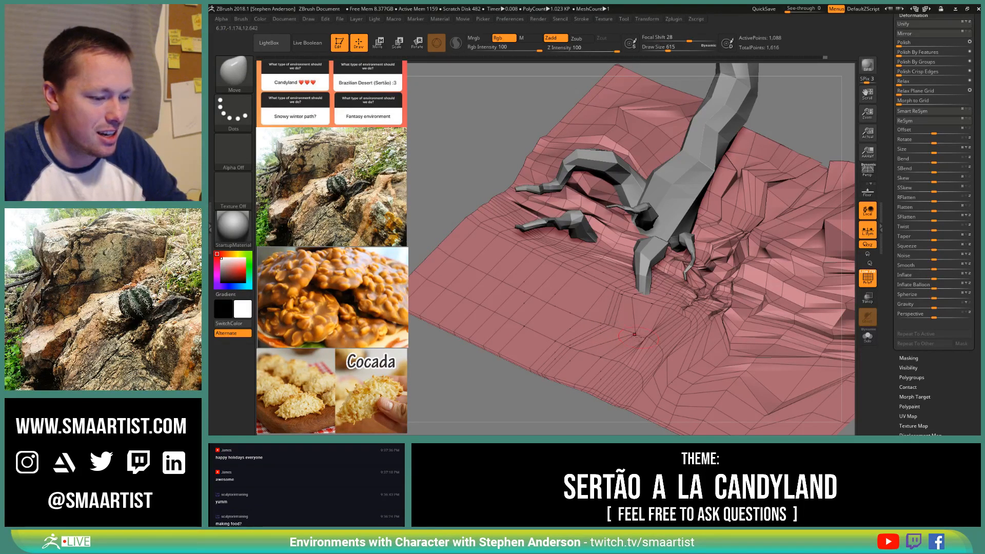
Step: Shape the ground around the front root's tip with the Move brush, finishing at draw size 447
mouse_move(650, 334)
right_mouse_down("ctrl")
mouse_move(666, 344)
mouse_move(637, 329)
mouse_move(634, 303)
mouse_move(683, 301)
mouse_move(641, 331)
mouse_move(656, 349)
mouse_move(644, 336)
right_mouse_up("ctrl")
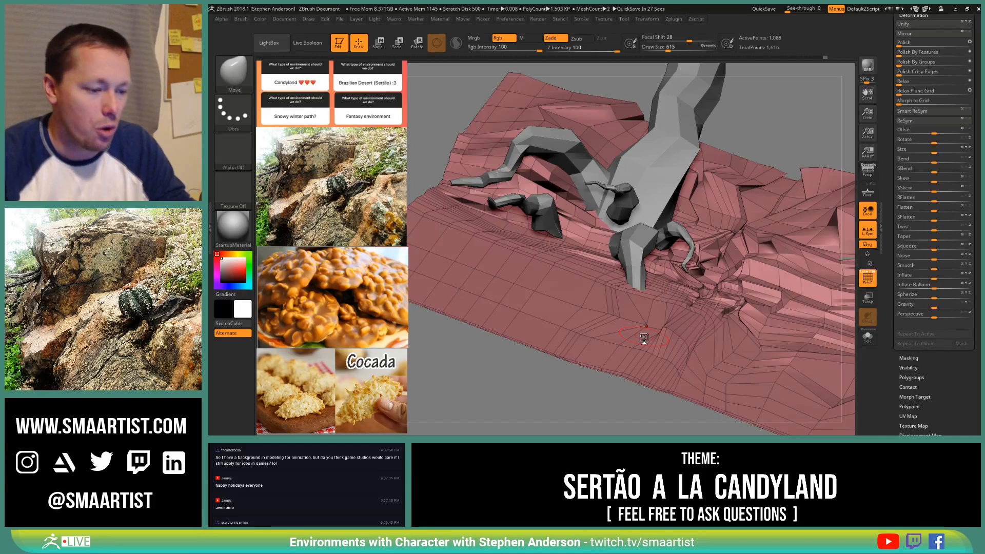
mouse_move(644, 339)
right_mouse_down()
mouse_move(544, 325)
mouse_move(631, 271)
right_mouse_up()
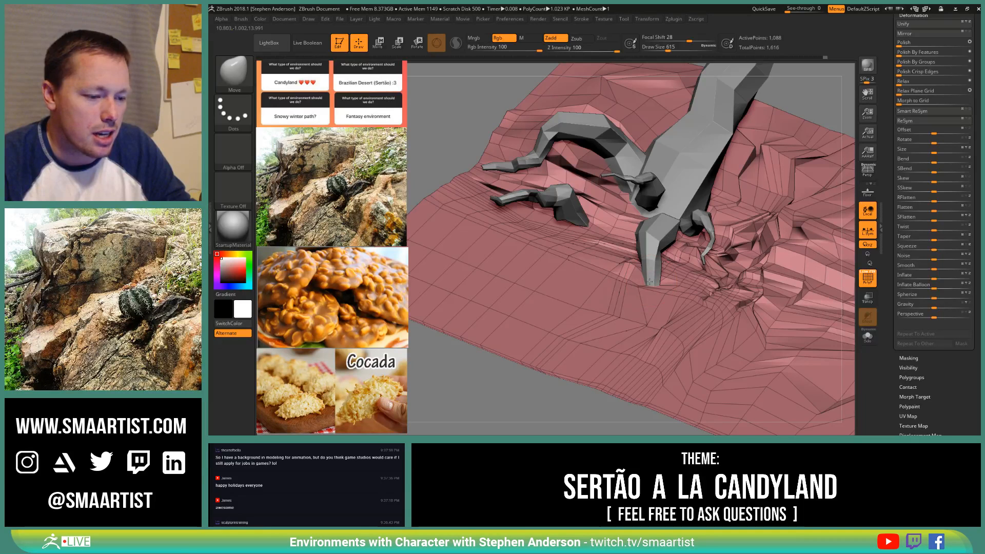
mouse_move(649, 280)
right_mouse_down()
mouse_move(655, 297)
mouse_move(681, 269)
mouse_move(668, 281)
mouse_move(685, 286)
mouse_move(639, 288)
mouse_move(649, 292)
mouse_move(631, 281)
right_mouse_up()
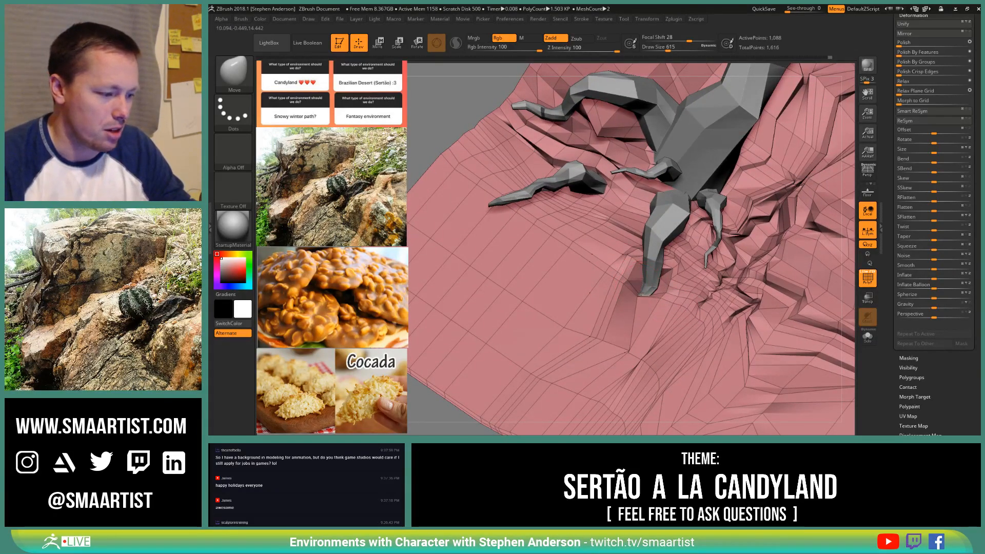
right_click_drag(667, 263, 676, 265)
key("s")
left_click_drag(676, 266, 672, 265)
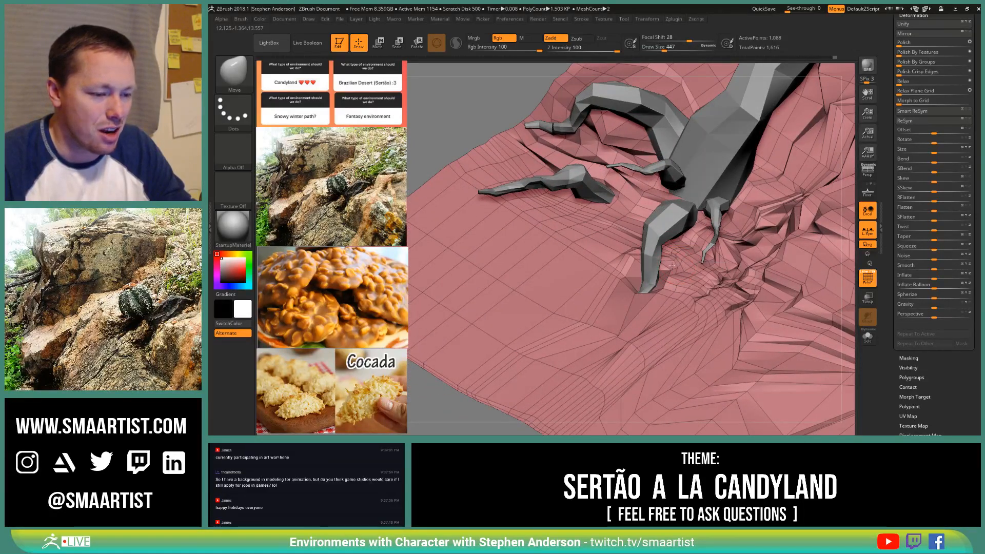
right_click_drag(676, 266, 678, 263)
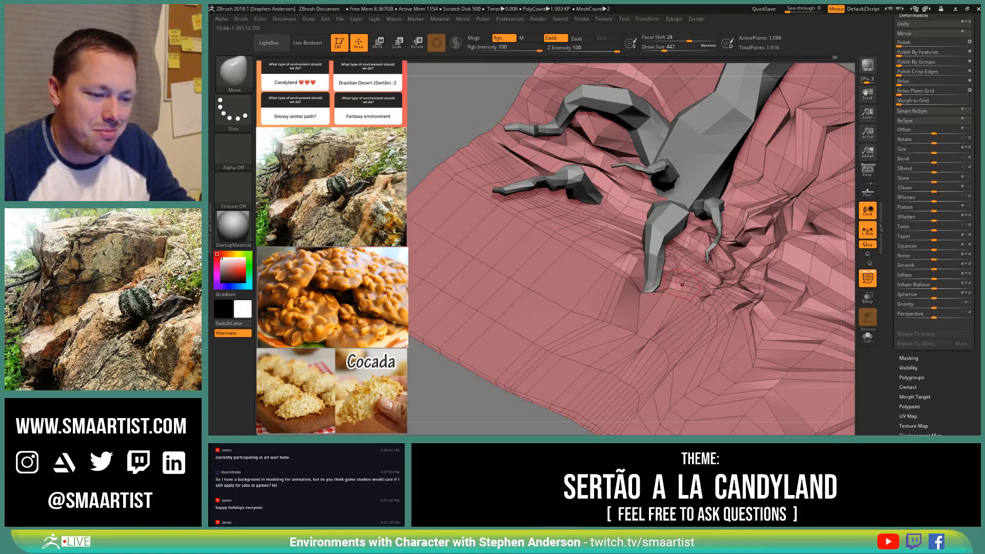
Step: Adjust the ground beside the side root with the Move brush at draw size 576, and turn off the polyframe display
mouse_move(676, 307)
right_mouse_down()
mouse_move(675, 279)
mouse_move(592, 249)
mouse_move(653, 284)
mouse_move(625, 276)
right_mouse_up()
key("ctrl")
key("s")
left_click_drag(633, 262, 637, 261)
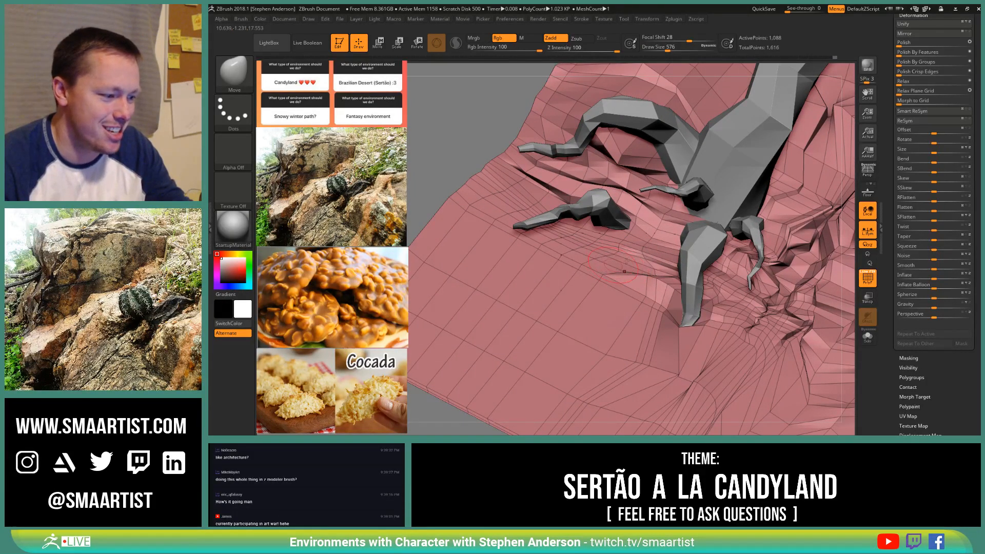
mouse_move(615, 262)
right_mouse_down("alt")
mouse_move(649, 254)
mouse_move(648, 290)
mouse_move(697, 280)
mouse_move(639, 276)
right_mouse_up("alt")
key("shift+f")
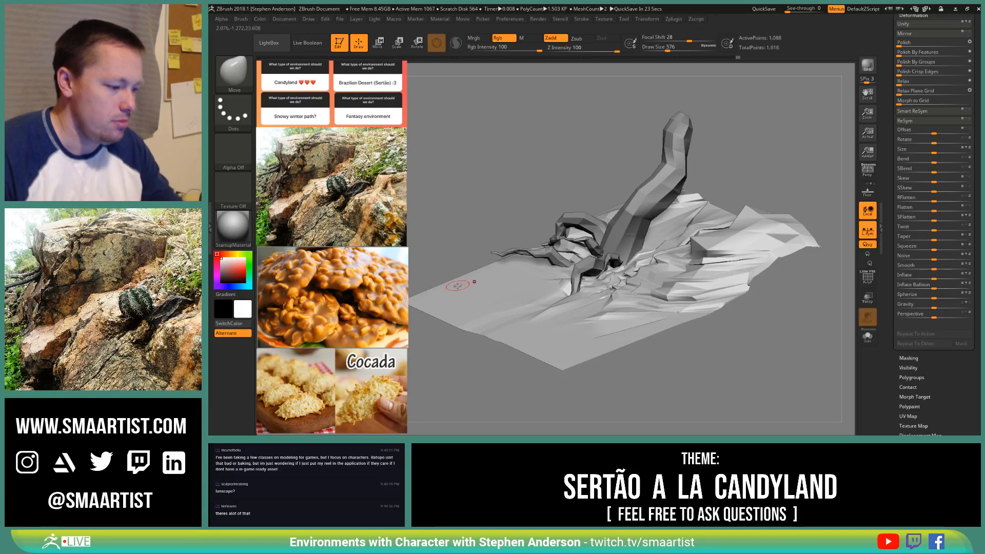
Step: Show the polyframe again, set the Move brush to draw size 96, and adjust the terrain crease in front of the small root
mouse_move(580, 338)
right_mouse_down()
mouse_move(623, 353)
mouse_move(579, 326)
mouse_move(604, 320)
mouse_move(579, 277)
mouse_move(598, 333)
mouse_move(575, 336)
mouse_move(580, 344)
mouse_move(616, 265)
mouse_move(635, 275)
mouse_move(644, 268)
right_mouse_up()
key("shift+f")
key("shift+f")
key("shift+f")
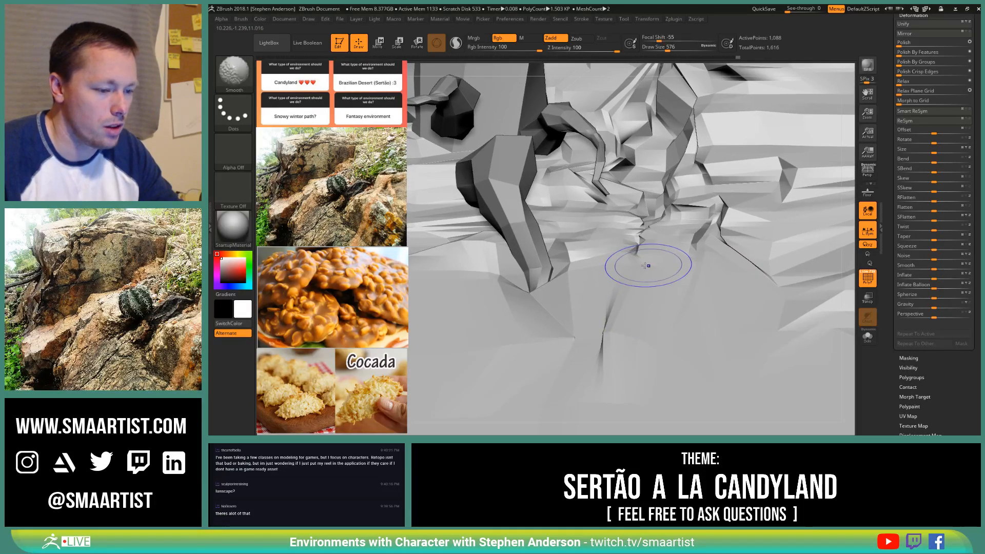
key("s")
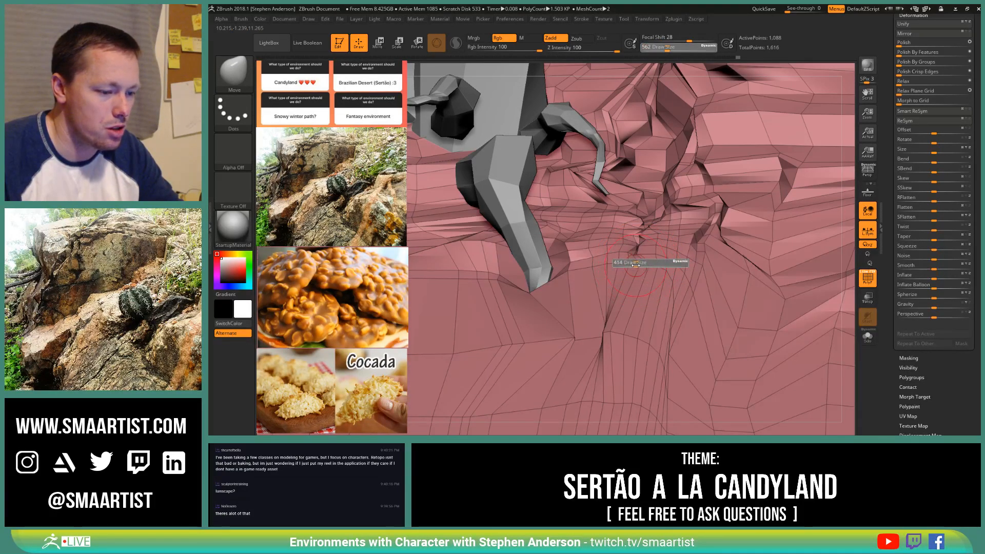
left_click_drag(625, 268, 624, 268)
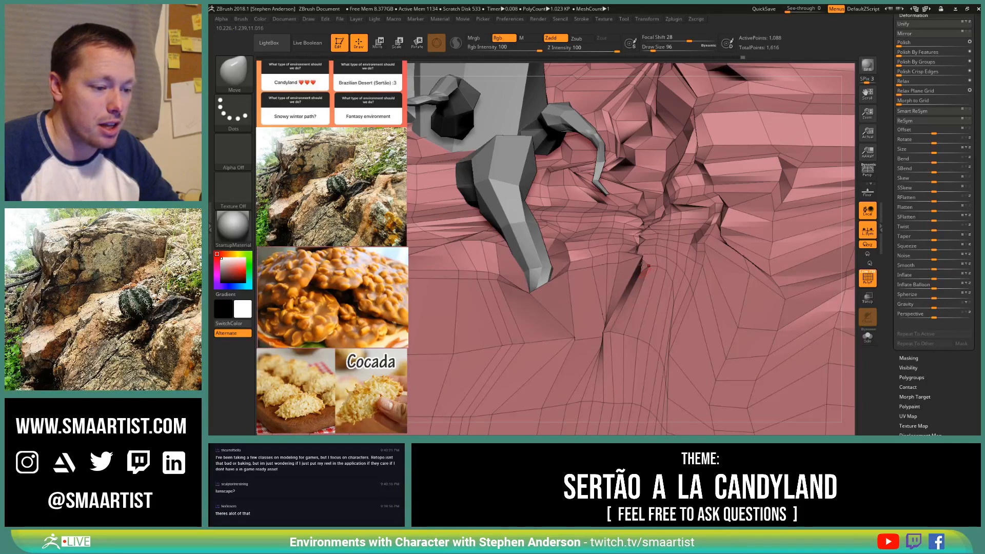
right_click_drag(642, 266, 626, 282)
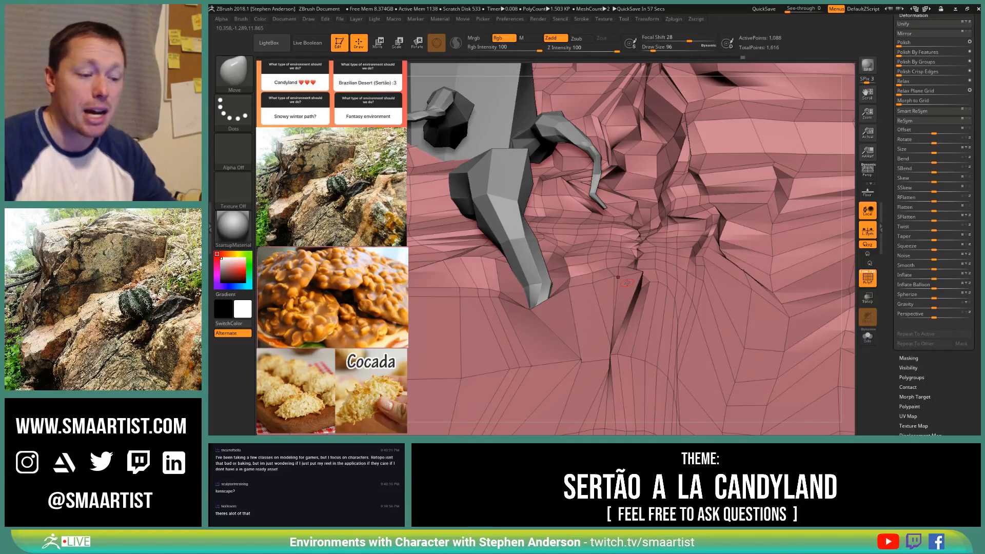
Step: Sharpen the rock ledge between the two front roots by moving its vertices, and turn off the polyframe to check the shading
right_click_drag(620, 266, 608, 253)
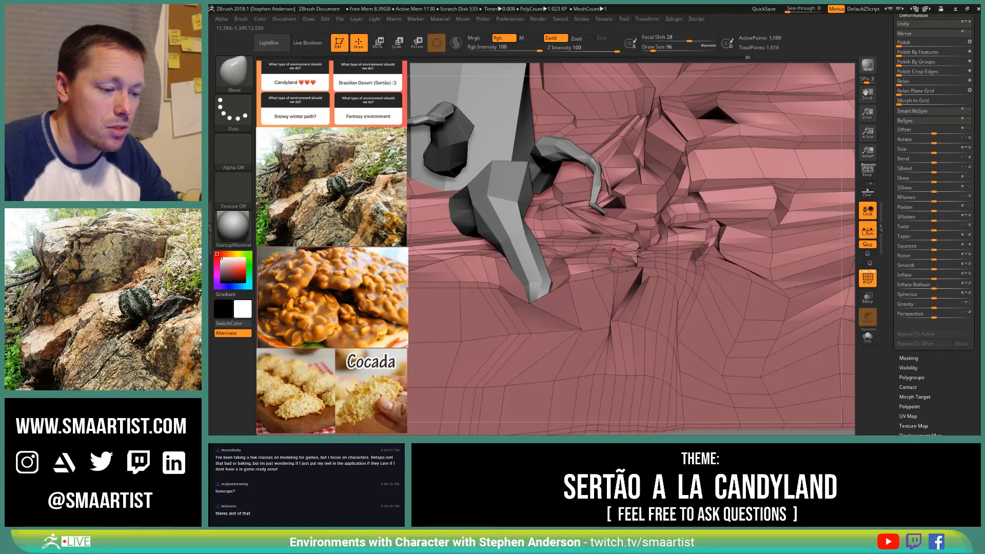
right_click_drag(613, 250, 609, 271)
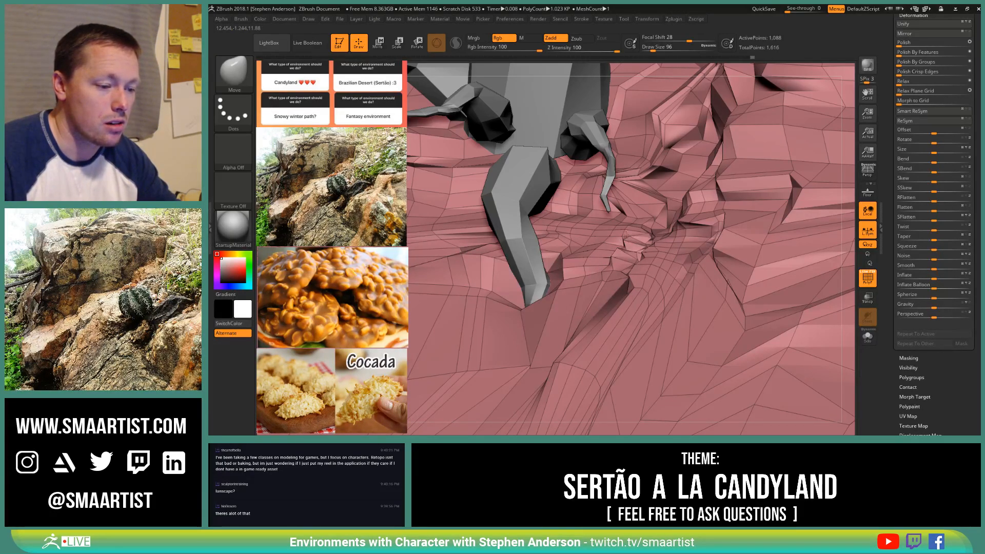
right_click_drag(623, 241, 637, 249)
key("shift+f")
mouse_move(687, 270)
right_mouse_down()
mouse_move(666, 263)
mouse_move(675, 258)
mouse_move(728, 314)
right_mouse_up()
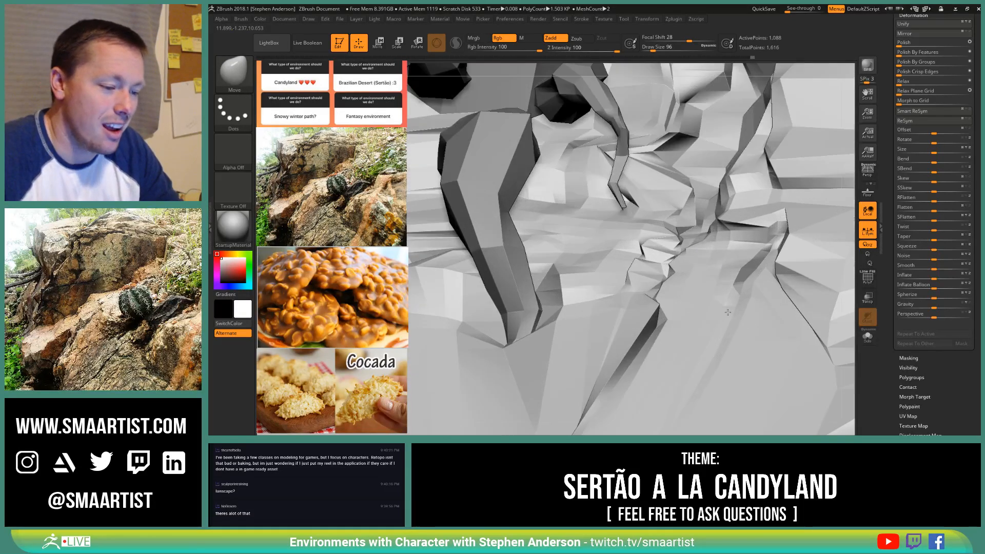
key("ctrl+shift")
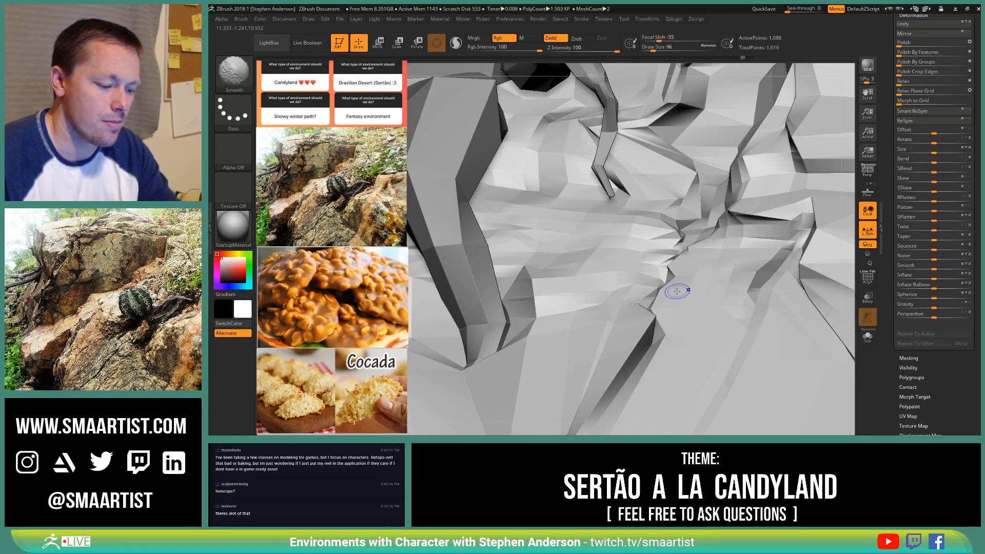
Step: Show the polyframe again and pull down the ground vertices below the crease between the front roots with the Move brush
key("shift+f")
right_click_drag(653, 275, 657, 272)
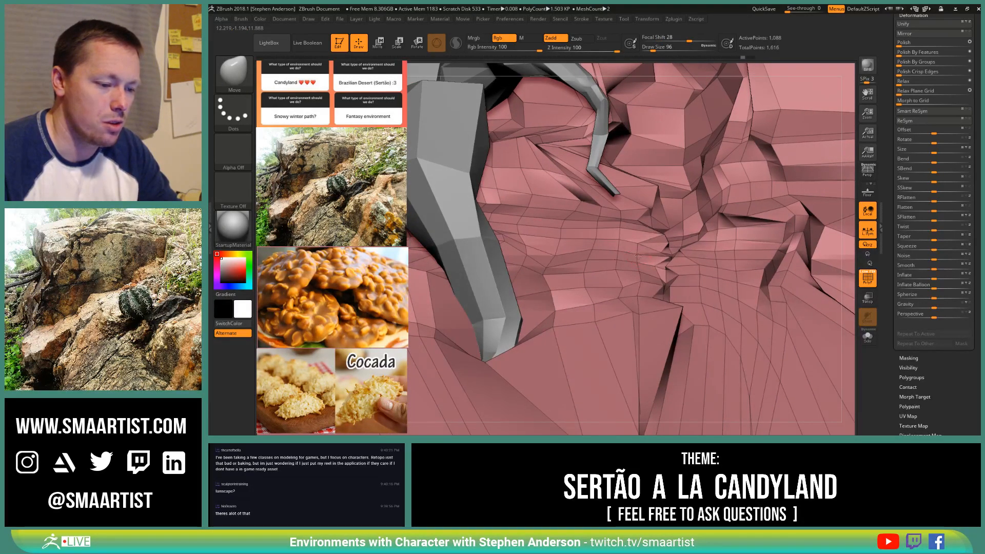
mouse_move(645, 266)
left_mouse_down()
mouse_move(656, 279)
mouse_move(654, 260)
mouse_move(640, 295)
left_mouse_up()
key("ctrl")
mouse_move(664, 310)
right_mouse_down("ctrl")
mouse_move(664, 259)
mouse_move(670, 310)
mouse_move(669, 281)
mouse_move(694, 303)
mouse_move(626, 298)
mouse_move(663, 313)
mouse_move(601, 290)
mouse_move(600, 312)
mouse_move(582, 277)
mouse_move(564, 303)
right_mouse_up("ctrl")
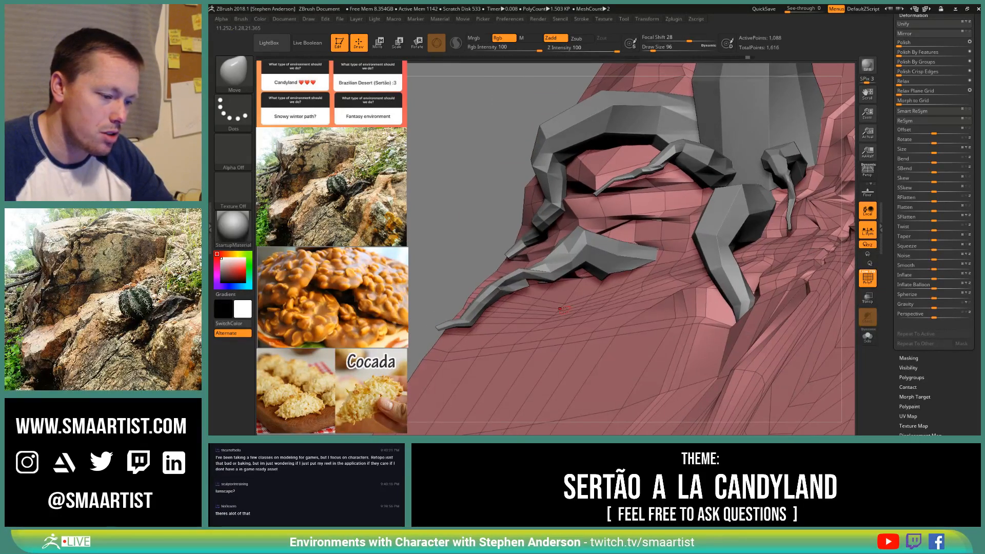
Step: Shape the ground in front of the long side root with the Move brush, raising the draw size through 150 and 181 to 292
key("s")
left_click_drag(564, 307, 563, 305)
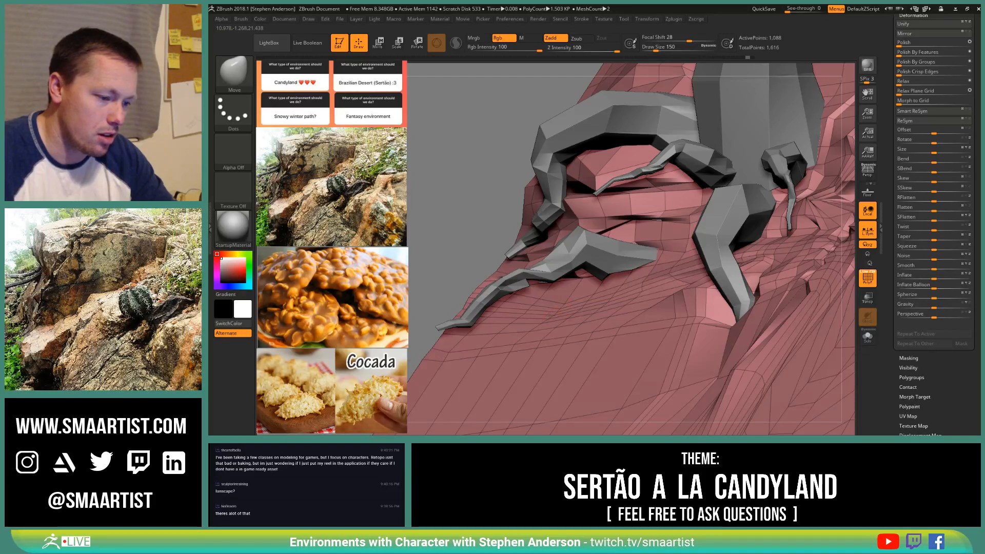
right_click_drag(548, 315, 559, 308)
key("s")
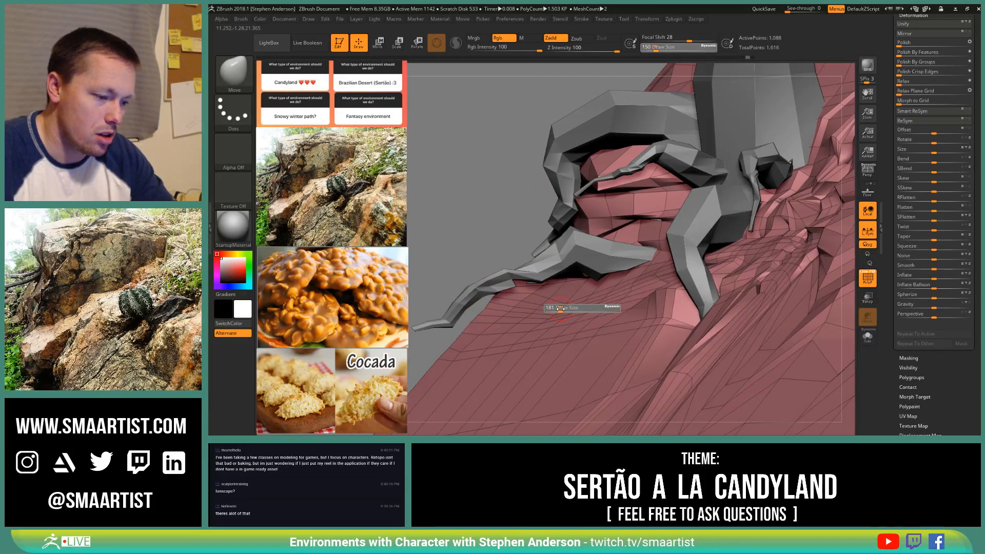
left_click_drag(555, 306, 557, 304)
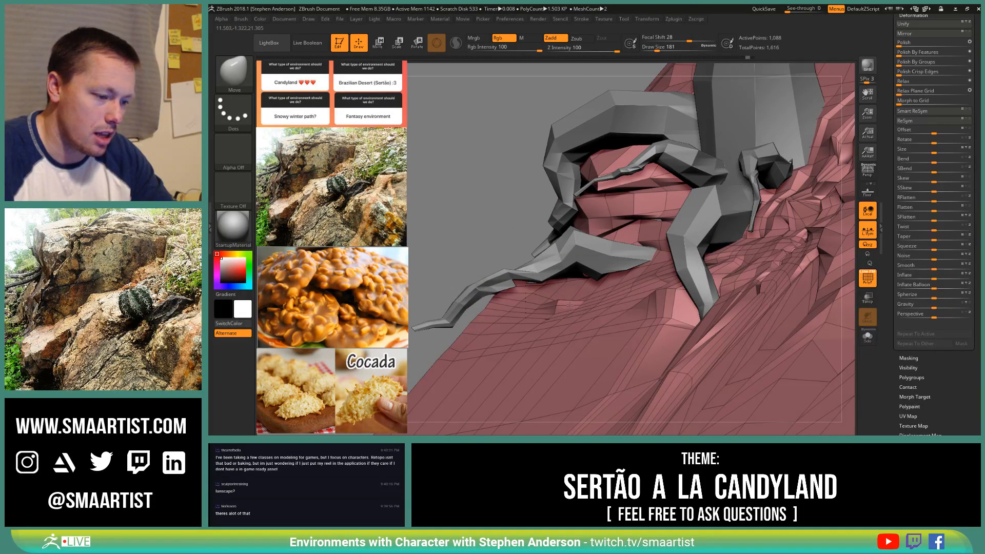
key("s")
left_click_drag(556, 316, 563, 316)
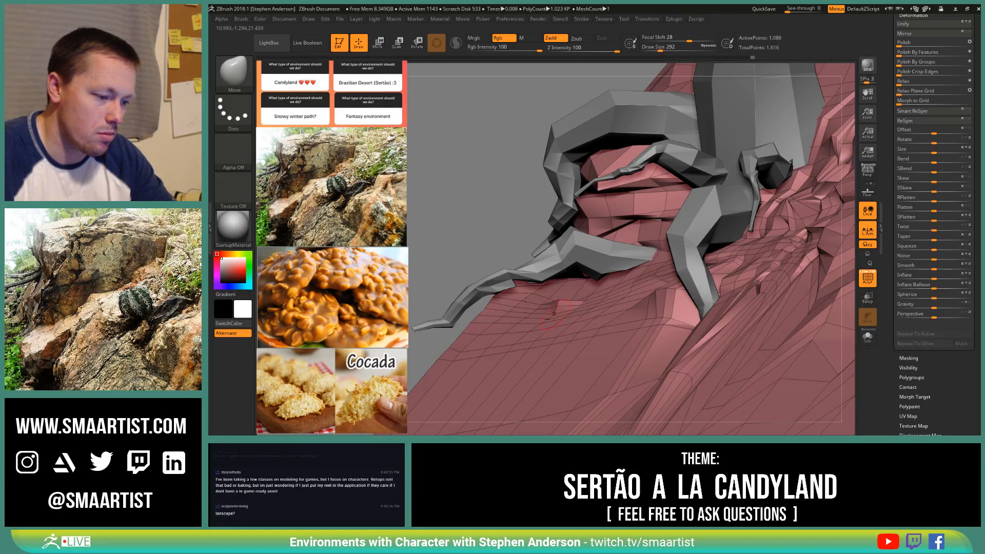
right_click_drag(563, 316, 551, 322)
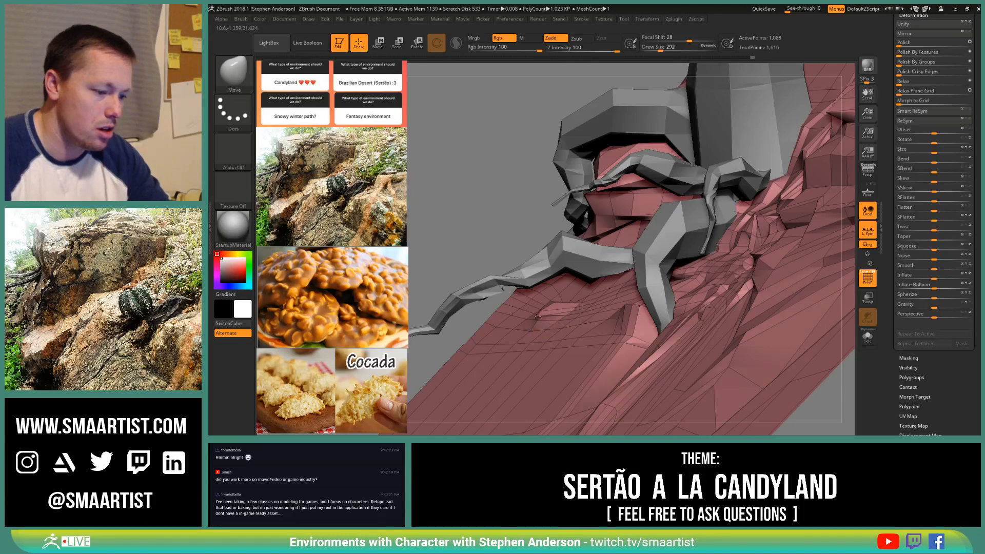
Step: Set the Move brush to draw size 335 and pull the ground below the long side root outward along the slope
key("shift")
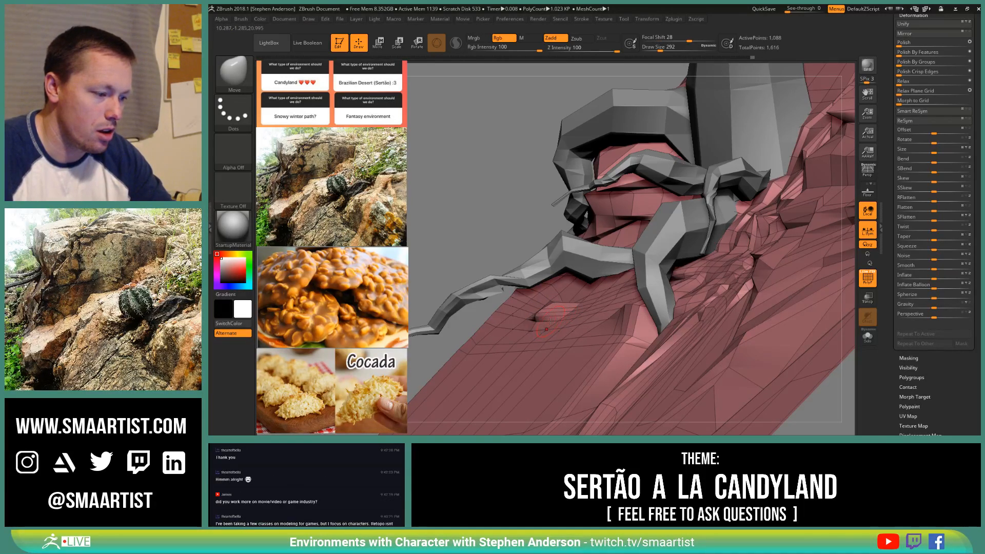
key("s")
left_click_drag(550, 322, 553, 321)
mouse_move(553, 321)
right_mouse_down()
mouse_move(522, 321)
mouse_move(544, 321)
right_mouse_up()
left_click_drag(544, 321, 514, 338)
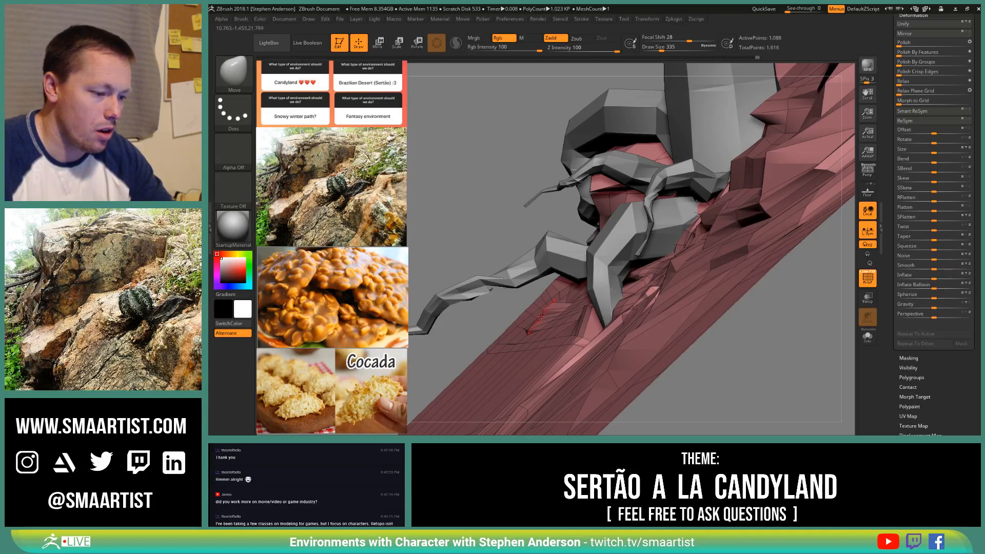
Step: Form a rock ledge beside the long side root with the Move brush at draw sizes 203 and 519, and check it without the polyframe
mouse_move(541, 316)
right_mouse_down()
mouse_move(561, 316)
mouse_move(564, 336)
mouse_move(549, 326)
right_mouse_up()
key("s")
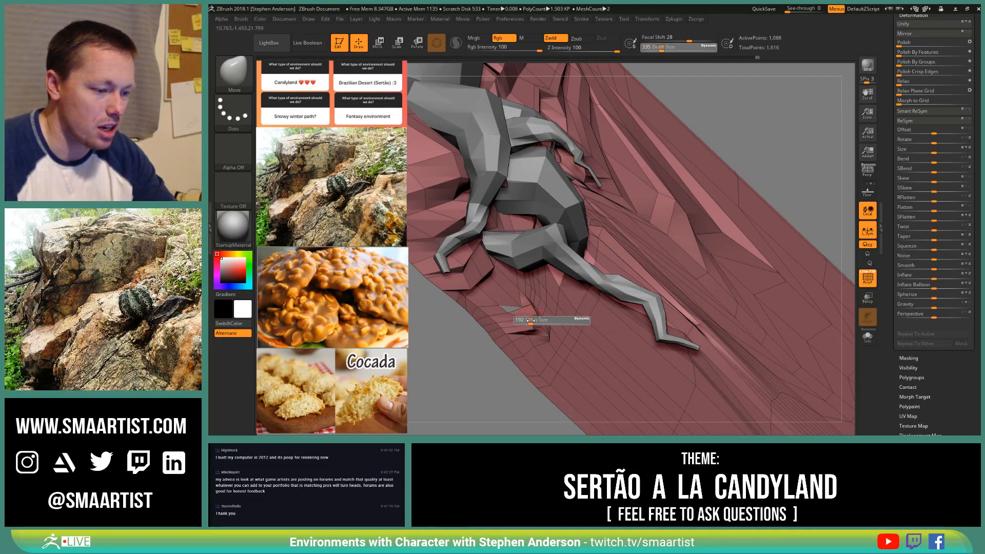
mouse_move(535, 321)
left_mouse_down()
mouse_move(512, 299)
mouse_move(539, 345)
left_mouse_up()
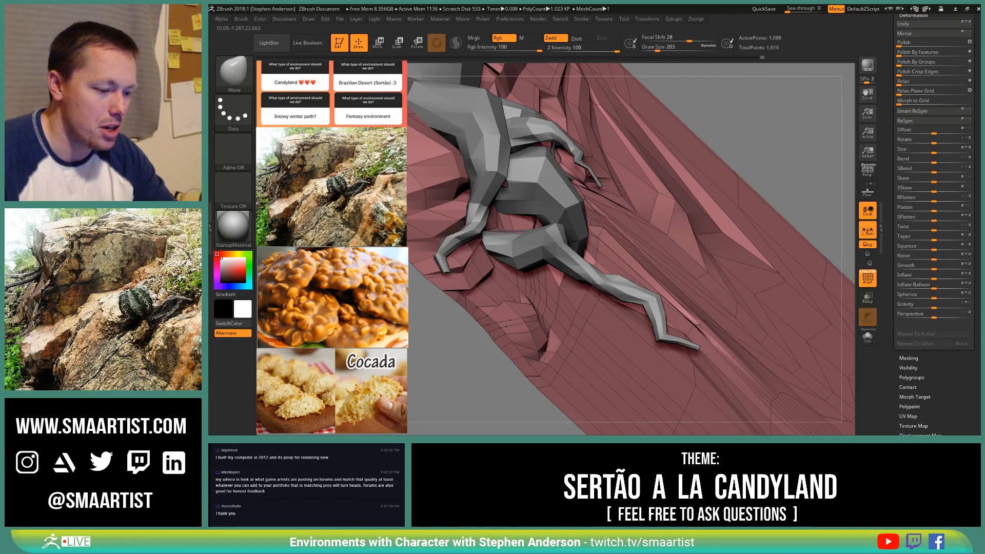
key("s")
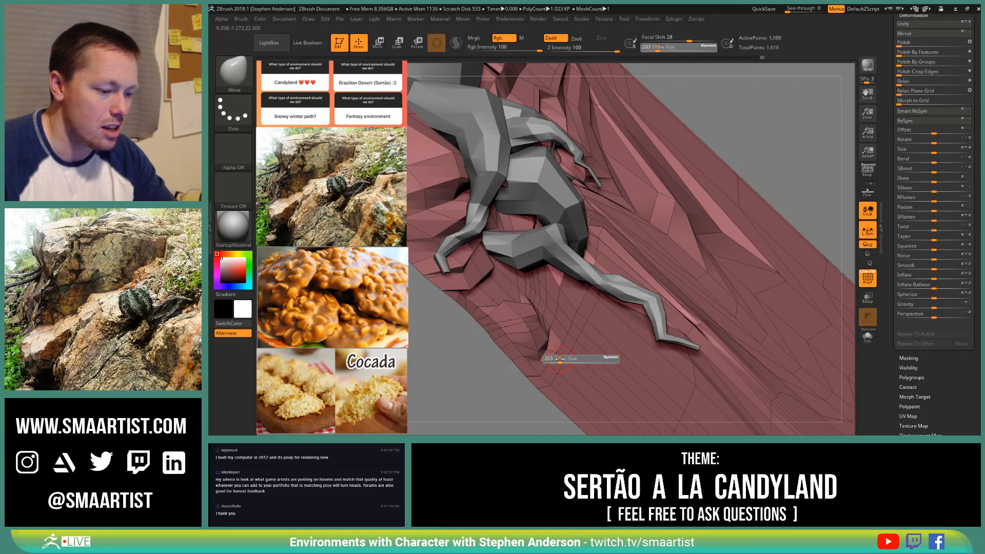
left_click_drag(566, 361, 585, 385)
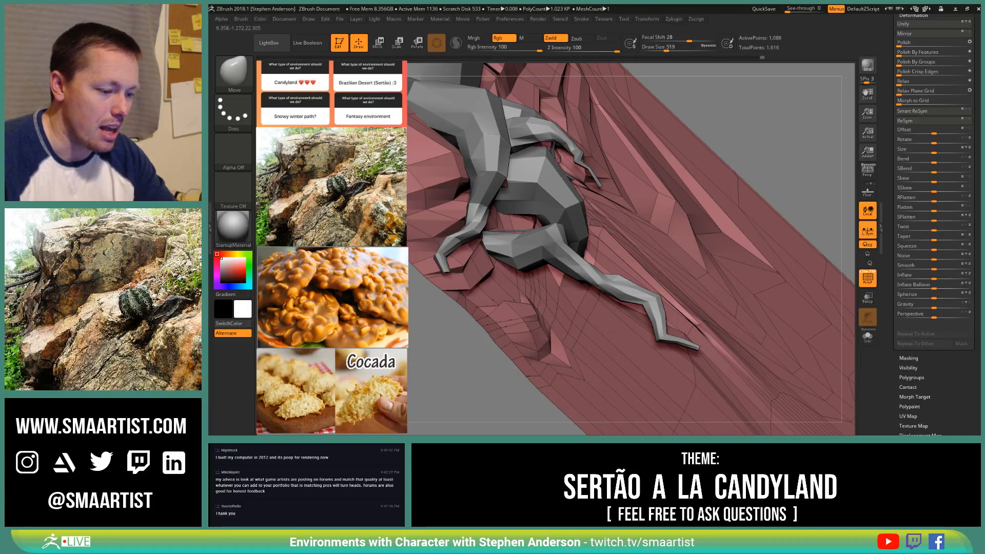
left_click_drag(571, 351, 589, 355)
right_click_drag(604, 344, 576, 221)
mouse_move(678, 362)
right_mouse_down("alt")
mouse_move(676, 259)
mouse_move(664, 300)
mouse_move(628, 280)
mouse_move(620, 316)
mouse_move(585, 322)
mouse_move(605, 361)
mouse_move(611, 332)
right_mouse_up("alt")
key("shift+f")
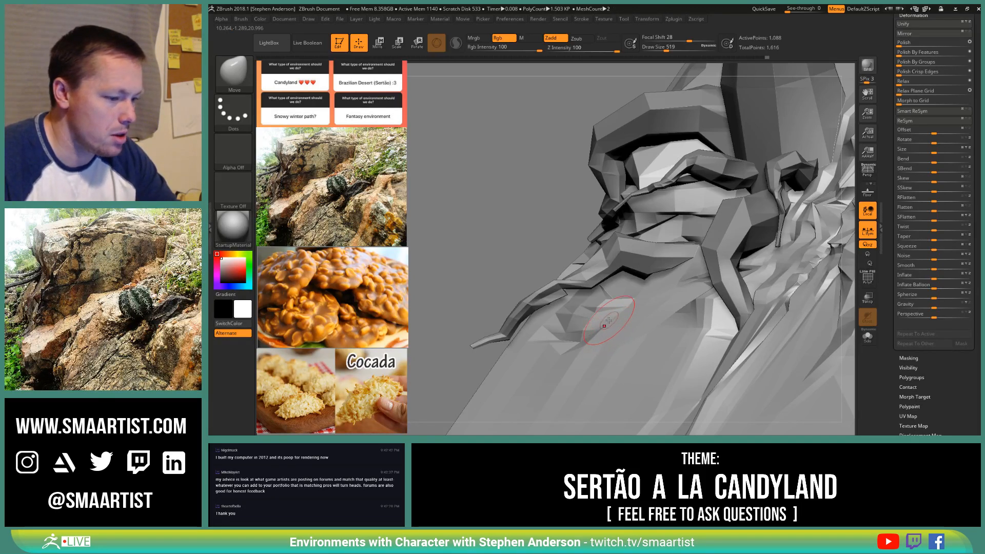
Step: Show the polyframe again, set the Move brush to draw size 252, and adjust the ledge's edge under the long side root
key("shift+f")
key("s")
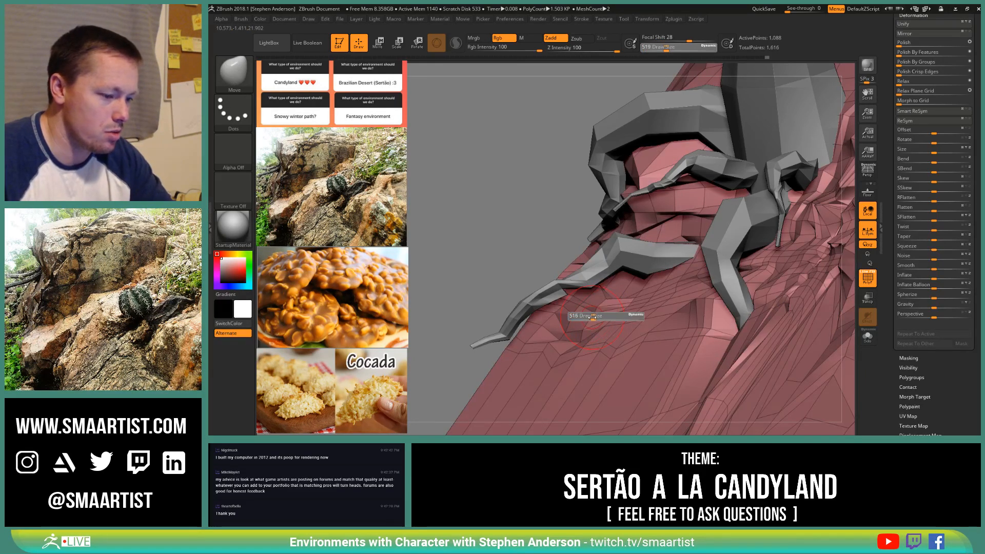
left_click_drag(593, 317, 588, 313)
key("s")
right_click_drag(589, 317, 568, 315)
key("s")
left_click_drag(595, 316, 594, 312)
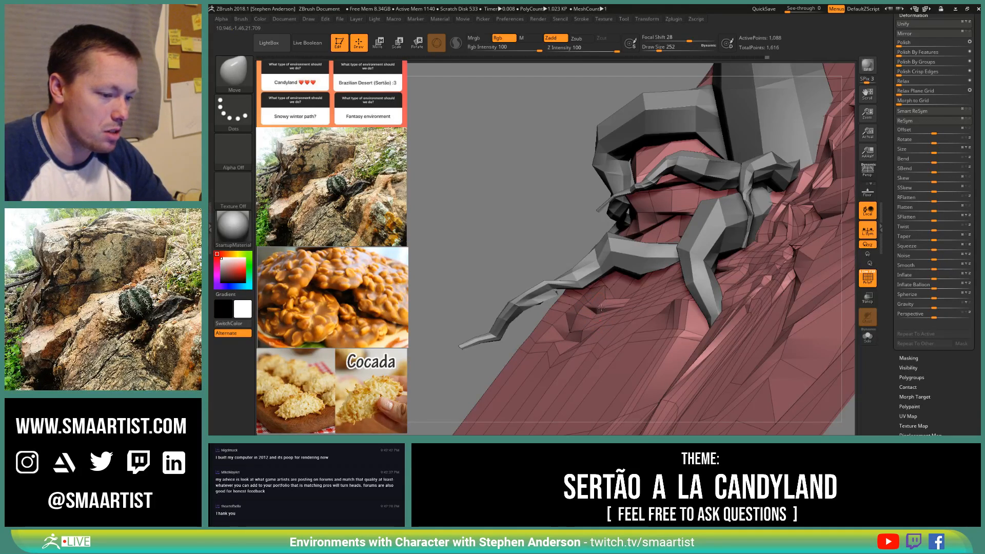
Step: Refine the rock ledges around the side roots with the Move brush from several angles, and turn off the polyframe
mouse_move(599, 309)
right_mouse_down()
mouse_move(658, 300)
mouse_move(606, 320)
right_mouse_up()
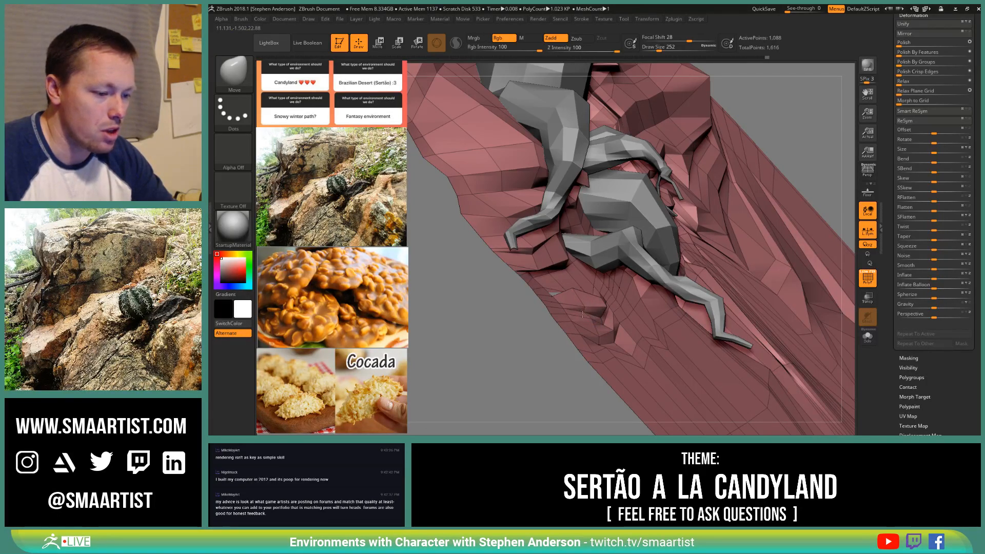
right_click_drag(582, 314, 611, 302)
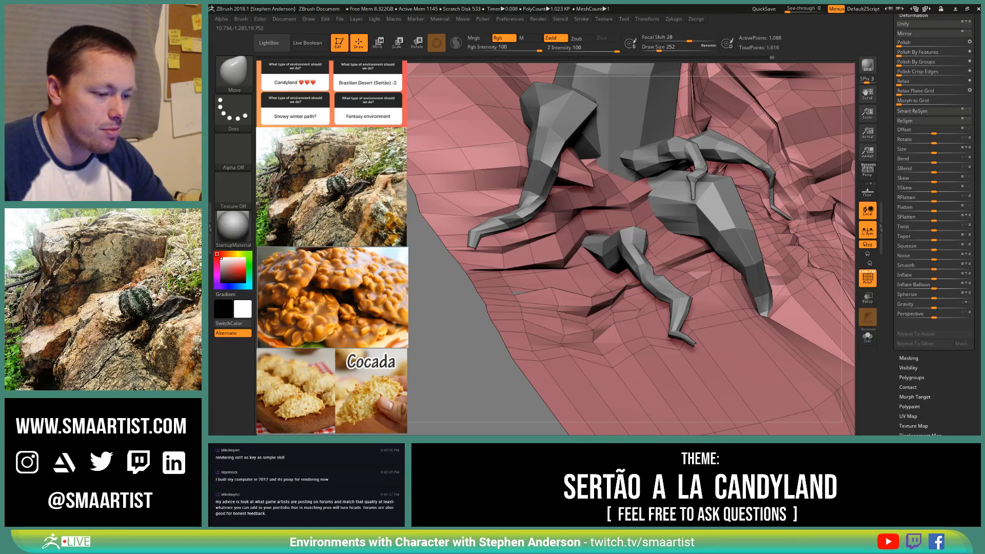
mouse_move(641, 312)
right_mouse_down()
mouse_move(601, 302)
mouse_move(640, 322)
mouse_move(623, 332)
mouse_move(634, 302)
right_mouse_up()
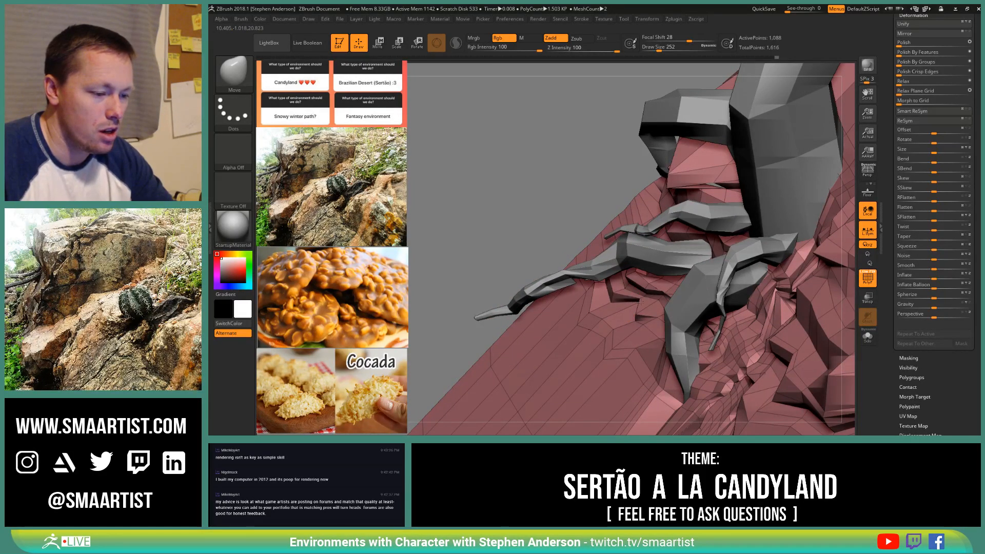
mouse_move(640, 300)
right_mouse_down()
mouse_move(596, 300)
mouse_move(702, 330)
mouse_move(660, 295)
mouse_move(627, 333)
mouse_move(659, 292)
right_mouse_up()
key("shift+f")
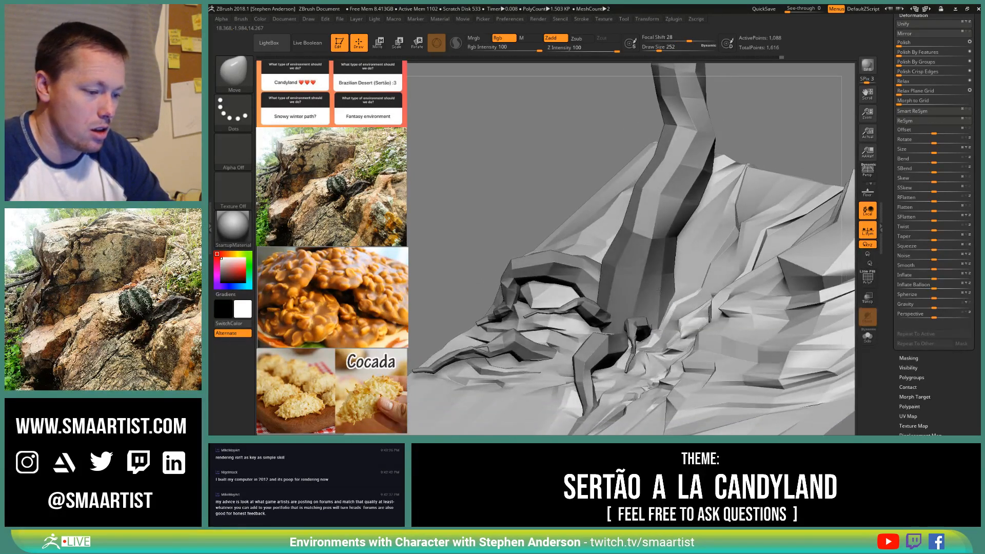
Step: Switch to the Tree subtool and mask everything except the small roots, starting from a mask around the arched root
left_click(633, 292, "alt")
right_click_drag(584, 311, 625, 285, "alt")
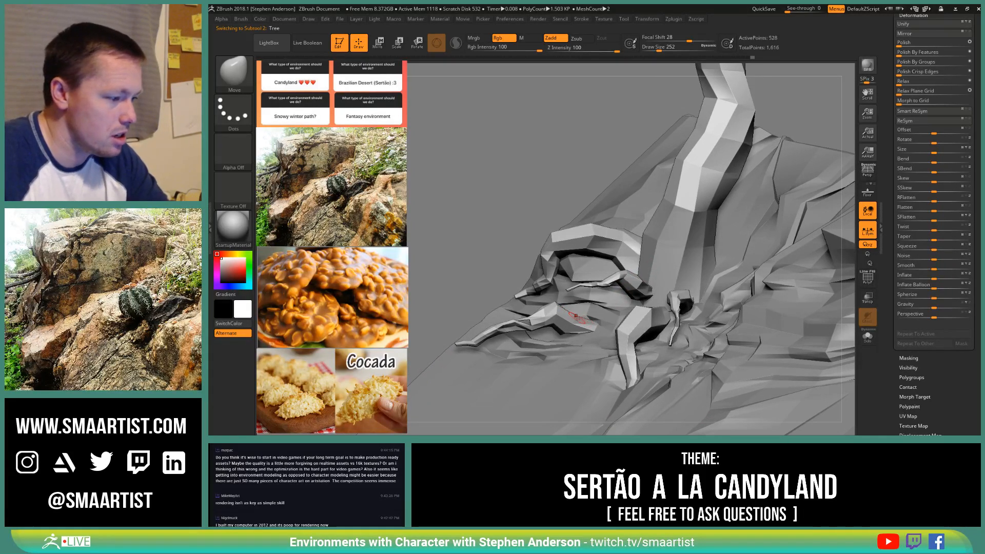
key("w")
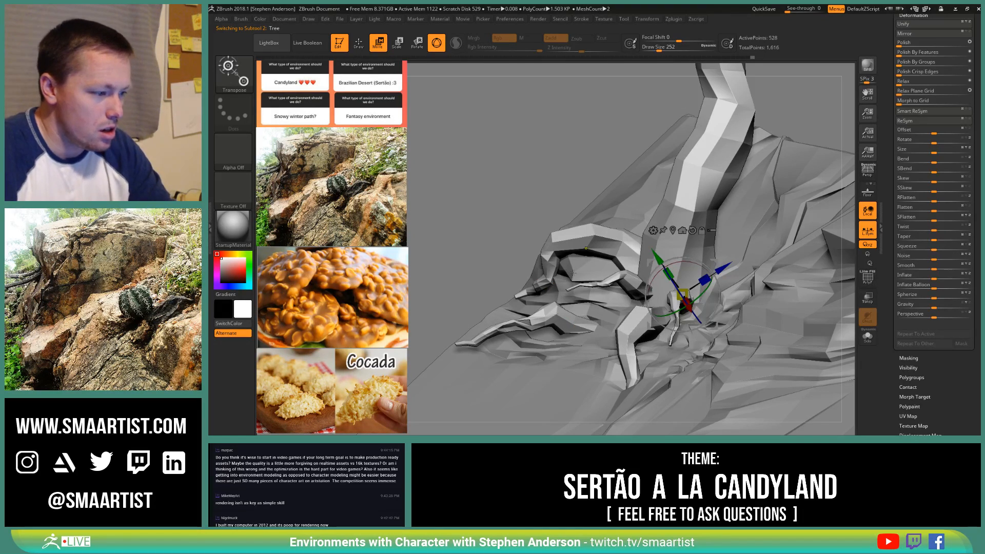
left_click(588, 238, "ctrl")
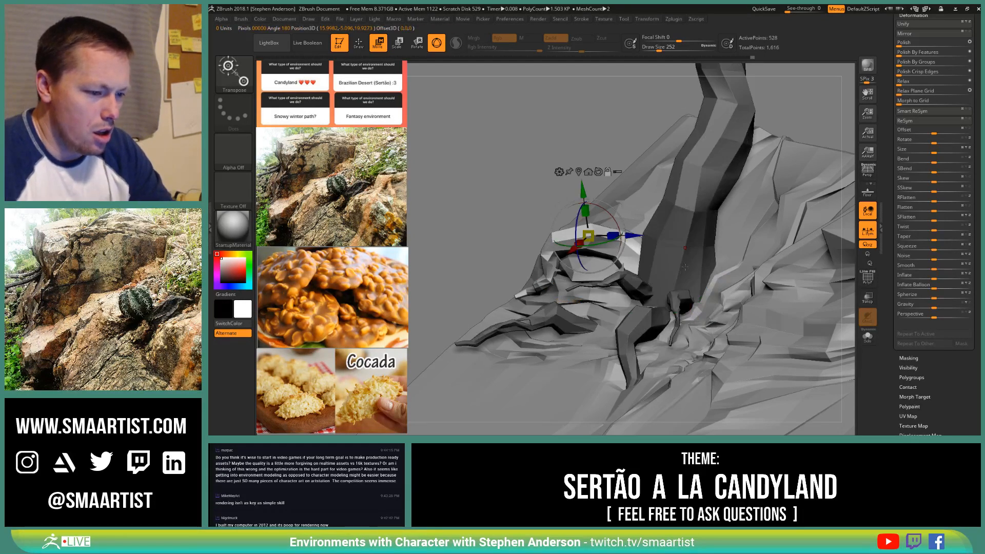
right_click_drag(685, 267, 657, 276, "alt")
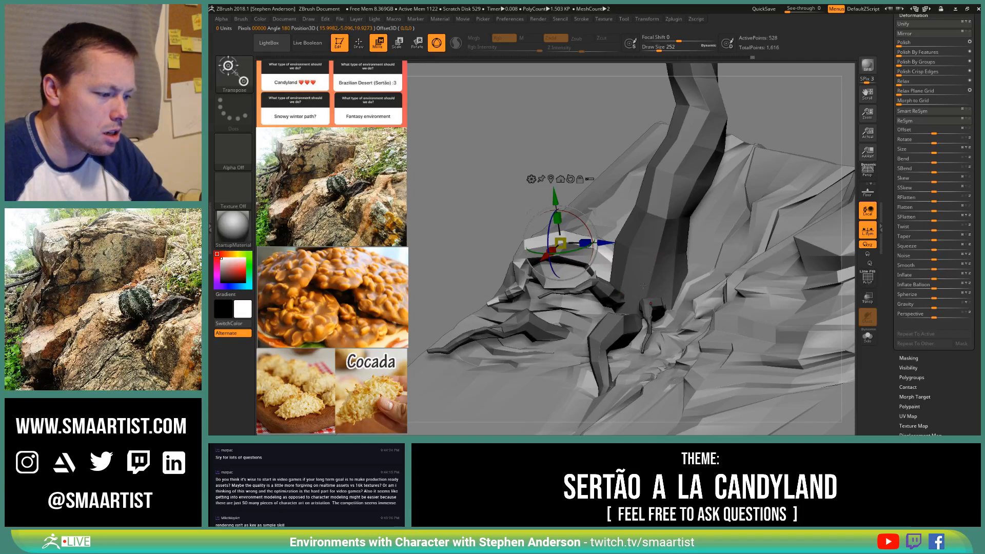
left_click(609, 297, "ctrl")
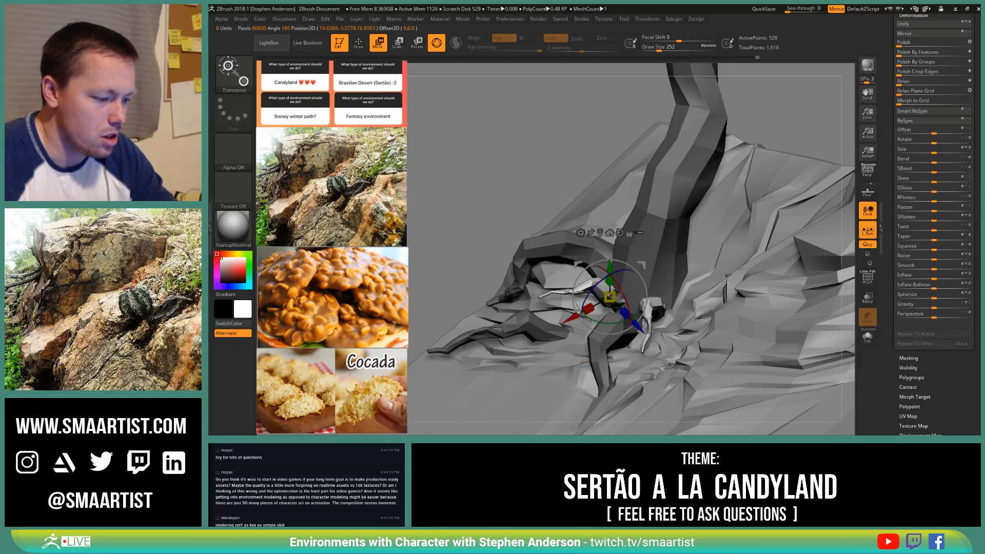
Step: Show the polyframe and assign a polygroup to the small root beneath the arch using ZModeler's Polygroup Island action
key("q")
right_click_drag(638, 351, 629, 317, "ctrl")
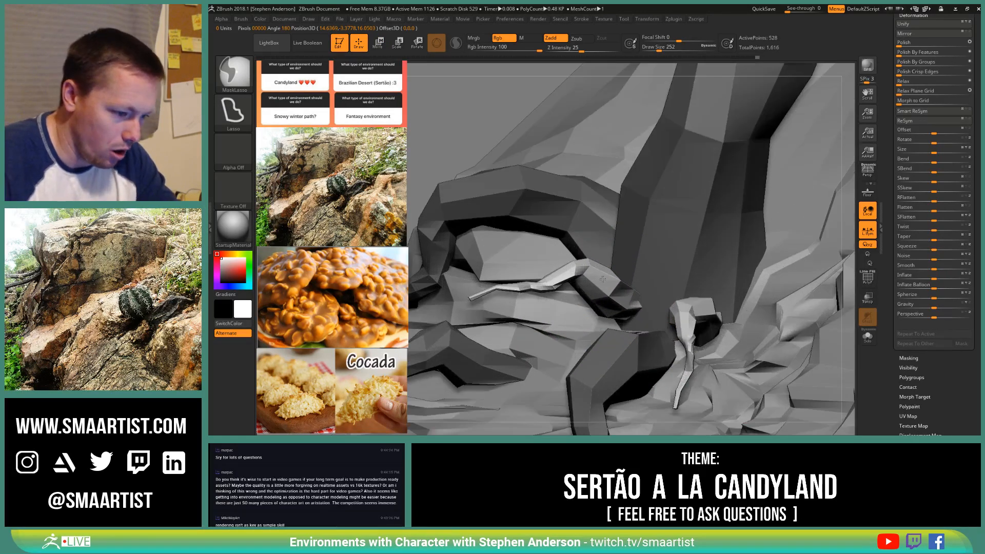
key("b")
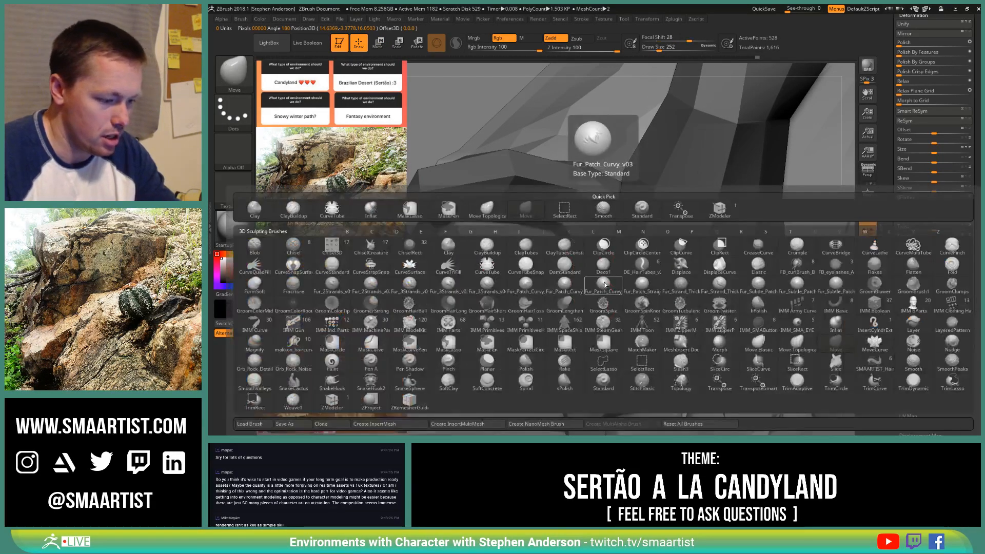
key("z")
key("m")
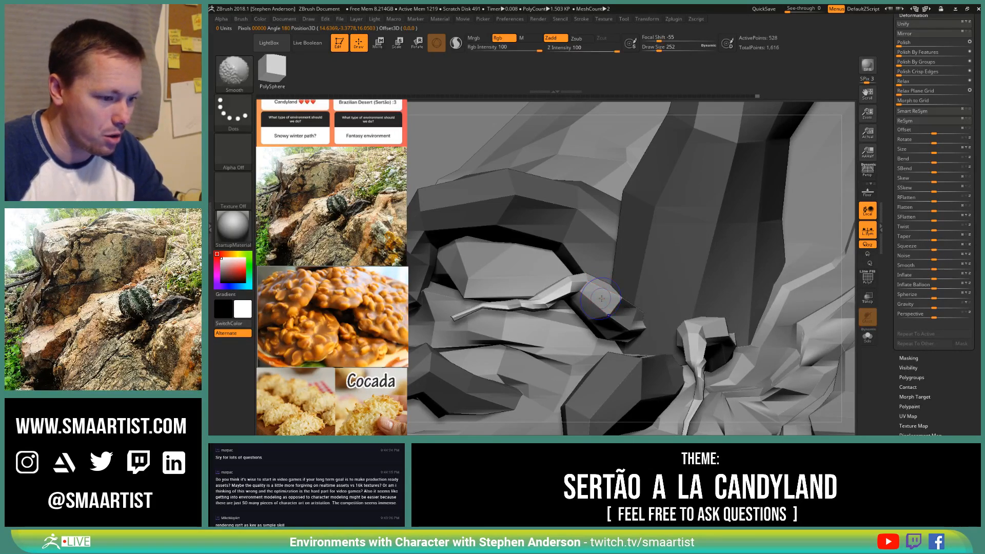
key("shift+f")
left_click(602, 298)
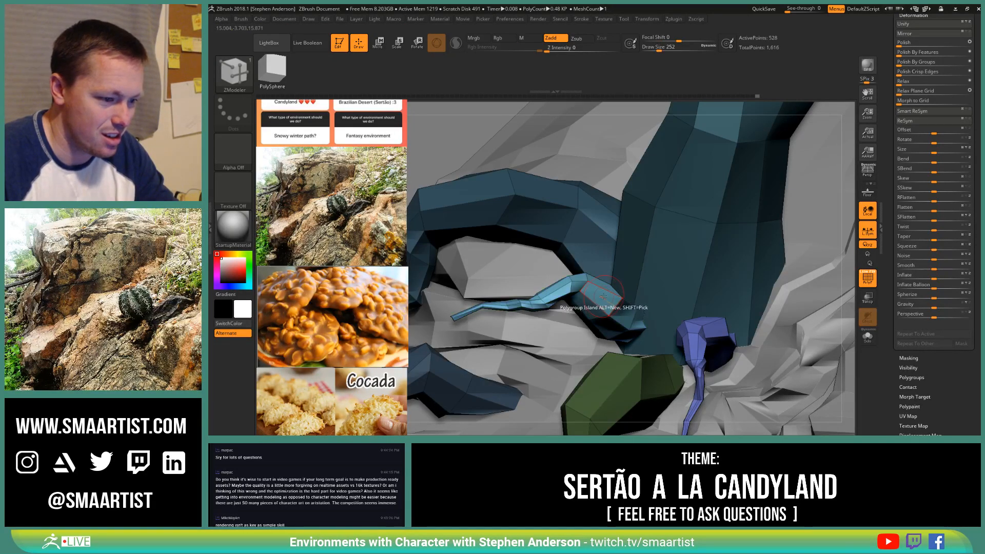
left_click(602, 298)
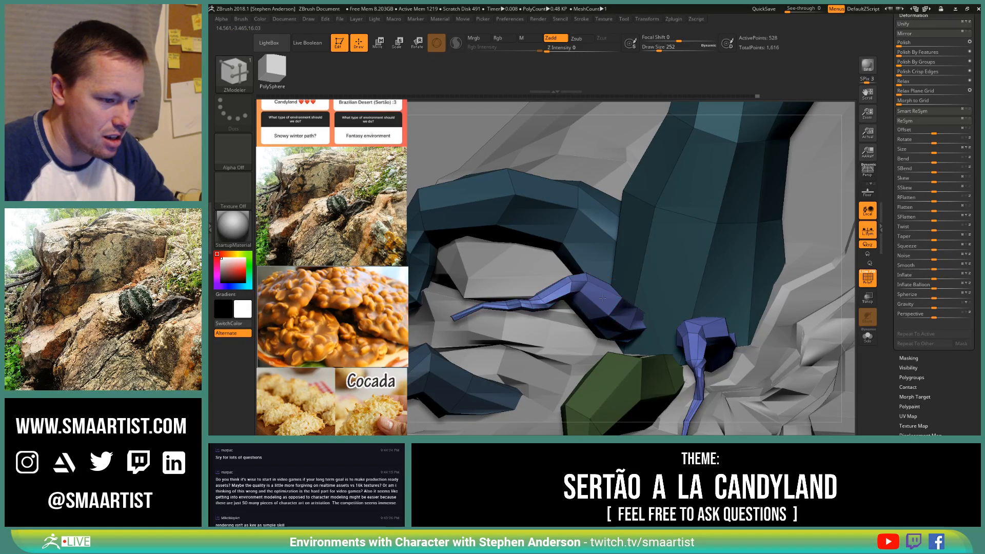
Step: Mask the whole tree except the small root at the foot of the trunk, ready for transforming
right_click_drag(629, 329, 580, 234, "ctrl")
key("w")
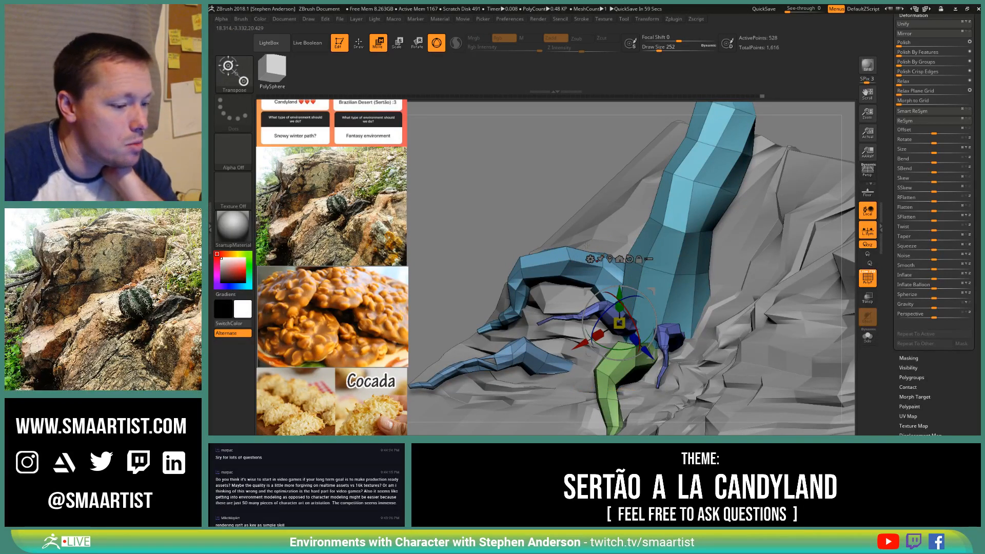
left_click(671, 337, "ctrl")
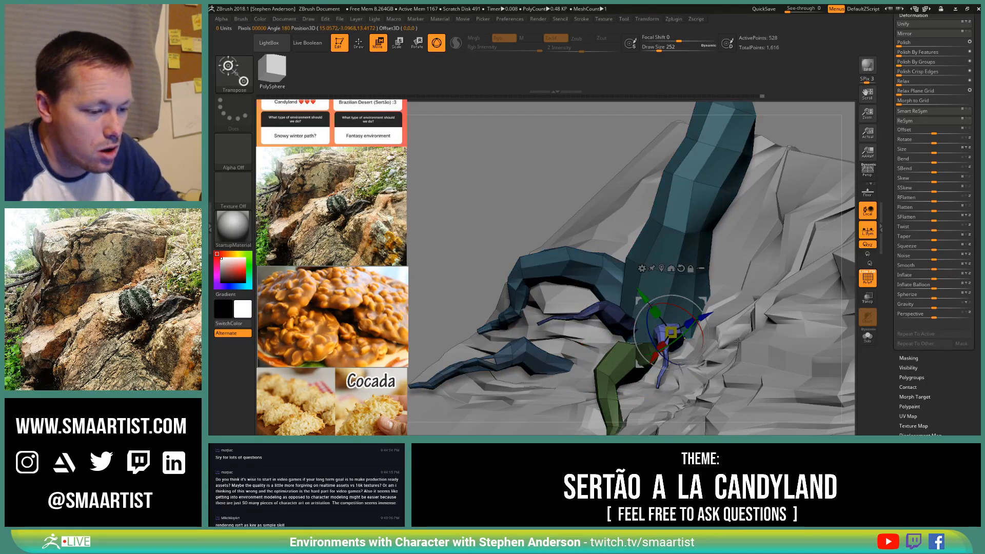
Step: Duplicate the unmasked small root, then move and rotate the copy onto the rocks on the trunk's uphill side
left_click_drag(738, 341, 718, 336)
left_click_drag(702, 300, 767, 267)
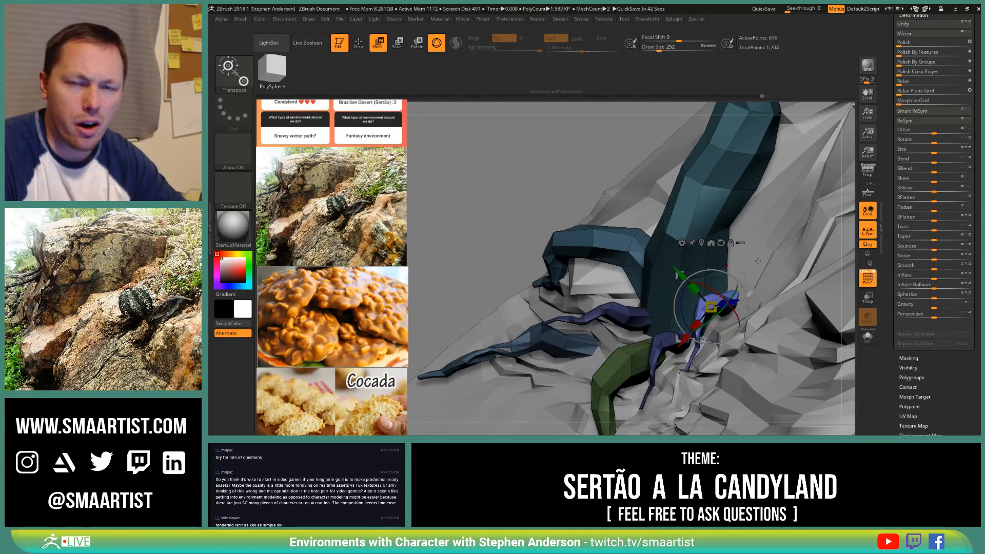
left_click_drag(730, 305, 792, 247)
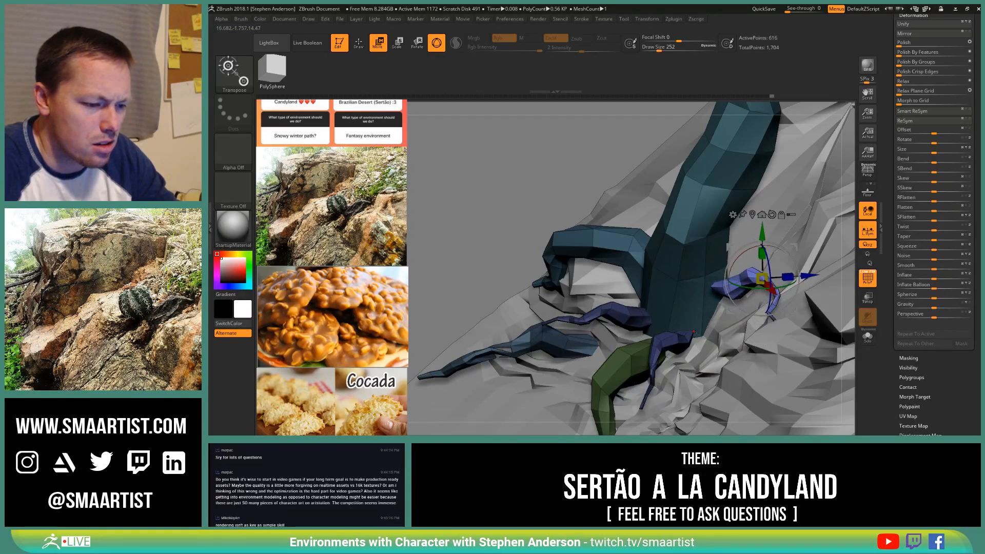
right_click_drag(694, 332, 725, 300)
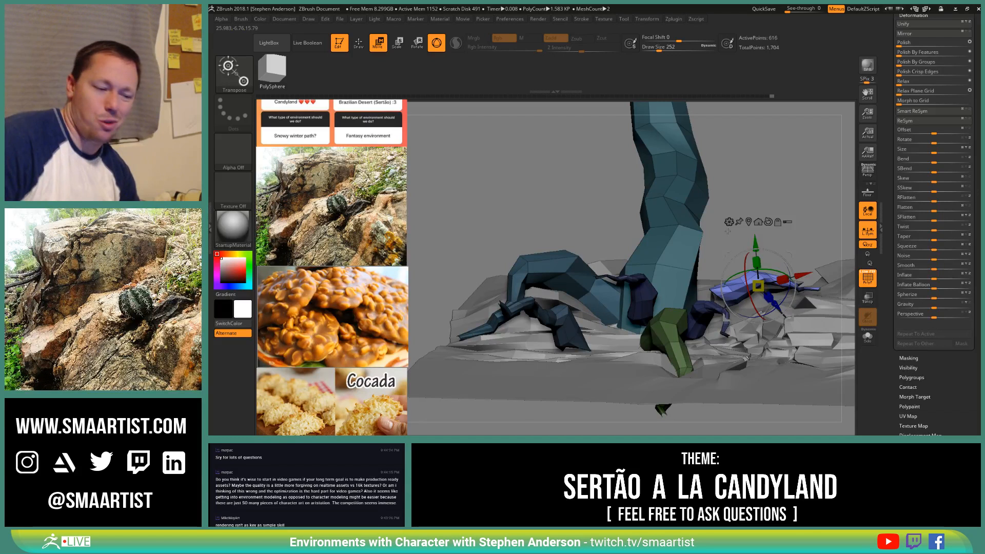
Step: Move and rotate the duplicated root against the trunk's uphill base, and recenter the gizmo on the root's thick end
right_click_drag(690, 229, 639, 291)
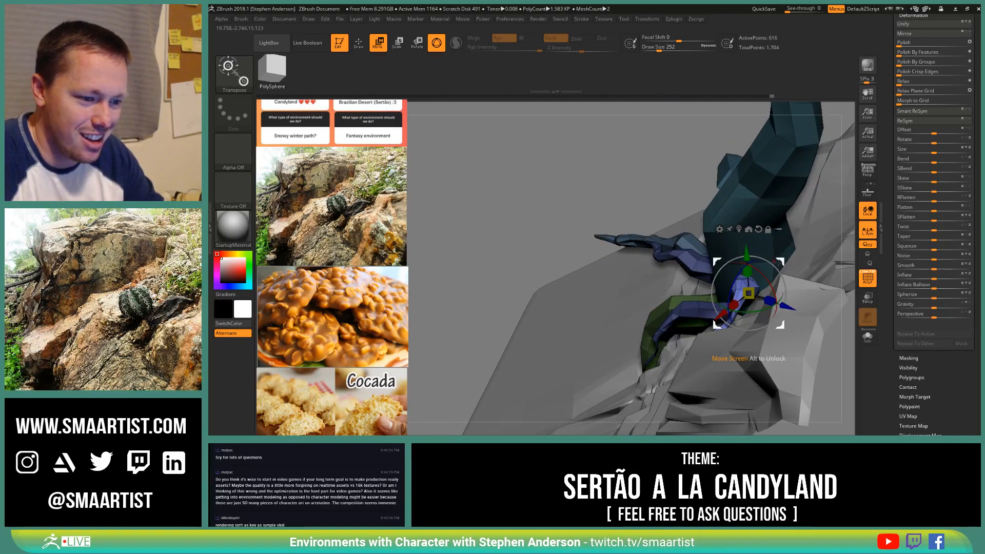
left_click_drag(780, 261, 805, 251)
right_click_drag(846, 238, 856, 235)
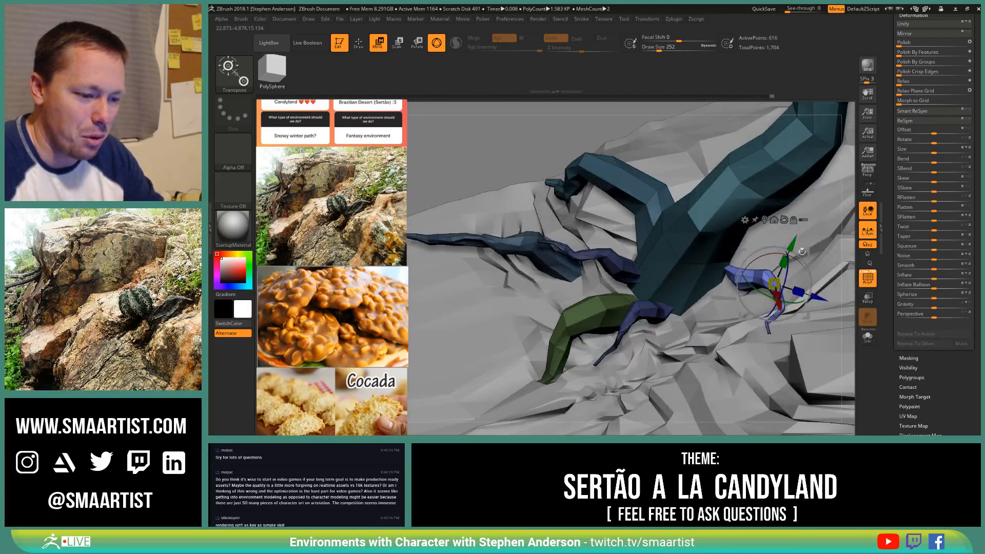
right_click_drag(766, 207, 755, 285, "alt")
left_click_drag(778, 299, 754, 299)
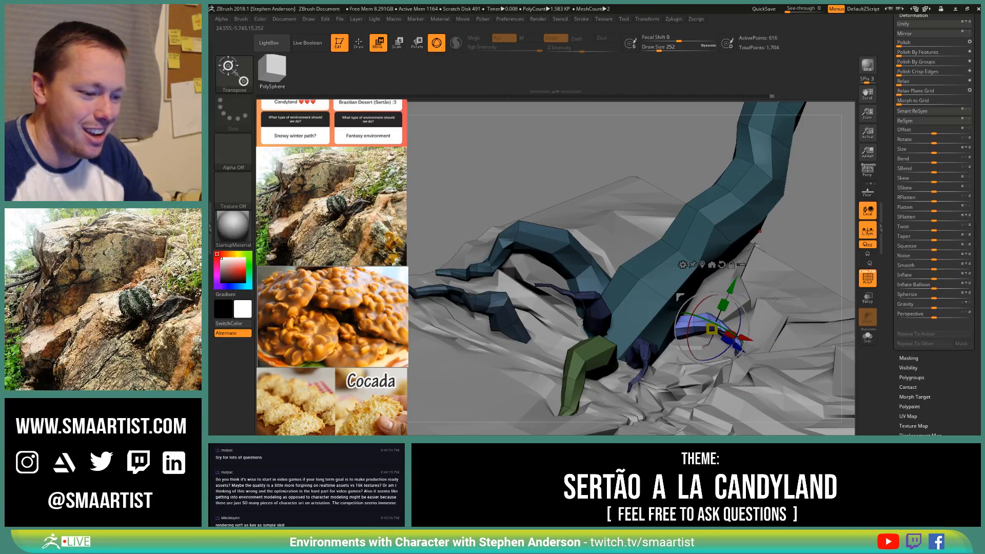
right_click_drag(774, 299, 775, 254)
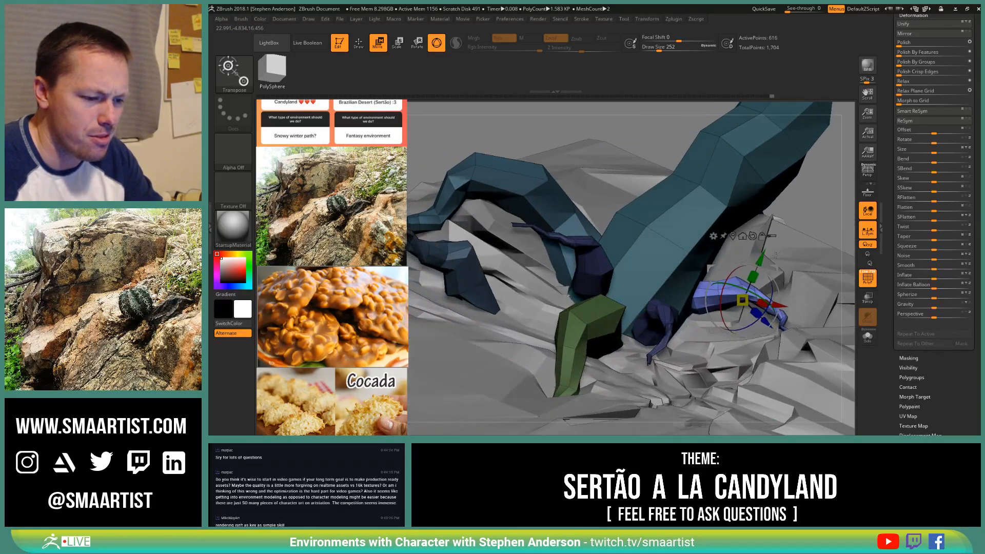
left_click_drag(739, 270, 718, 273, "alt")
right_click_drag(758, 262, 750, 262)
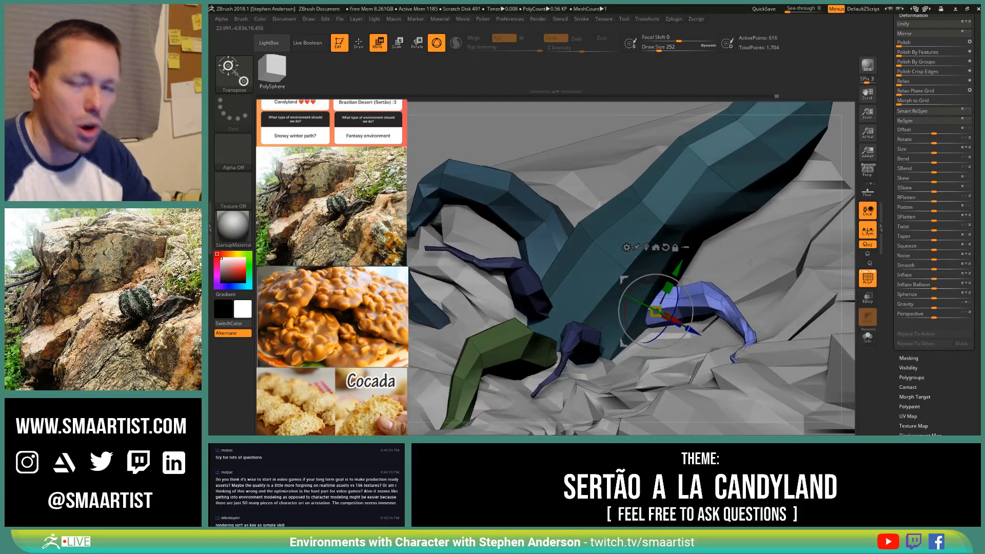
Step: Bend the duplicated root's thin tip down onto the rocks using the Move brush at draw size 857
key("b")
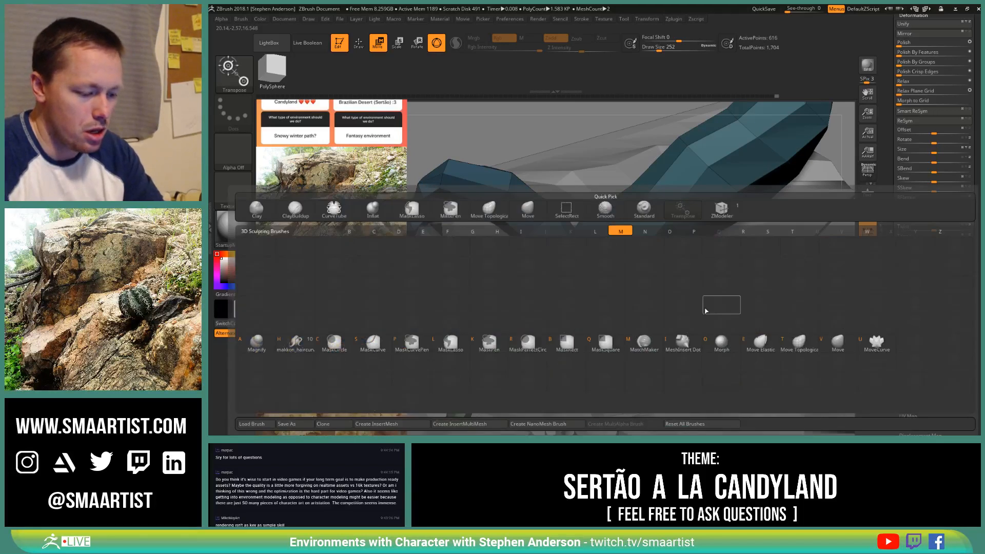
key("m")
key("v")
key("s")
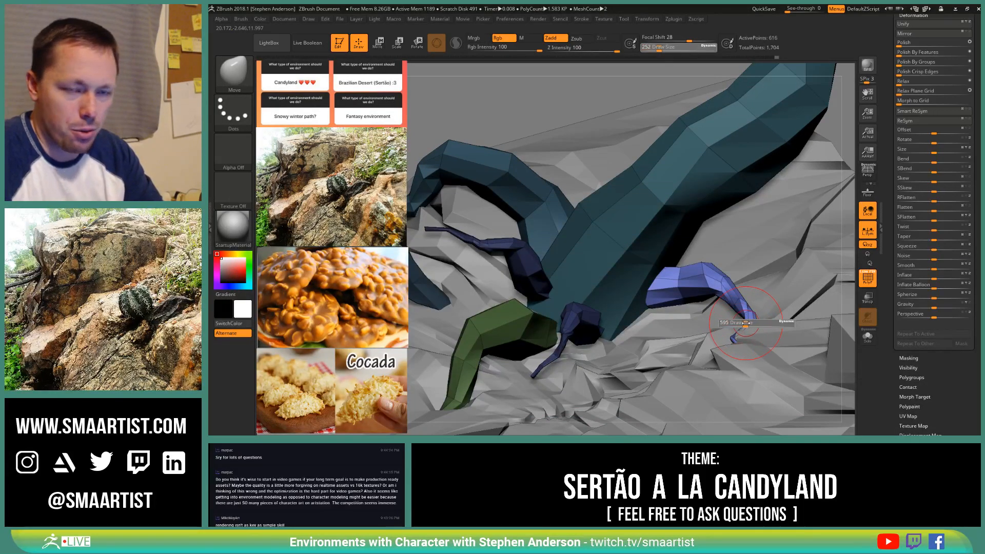
left_click(744, 323)
key("s")
left_click_drag(748, 321, 734, 337)
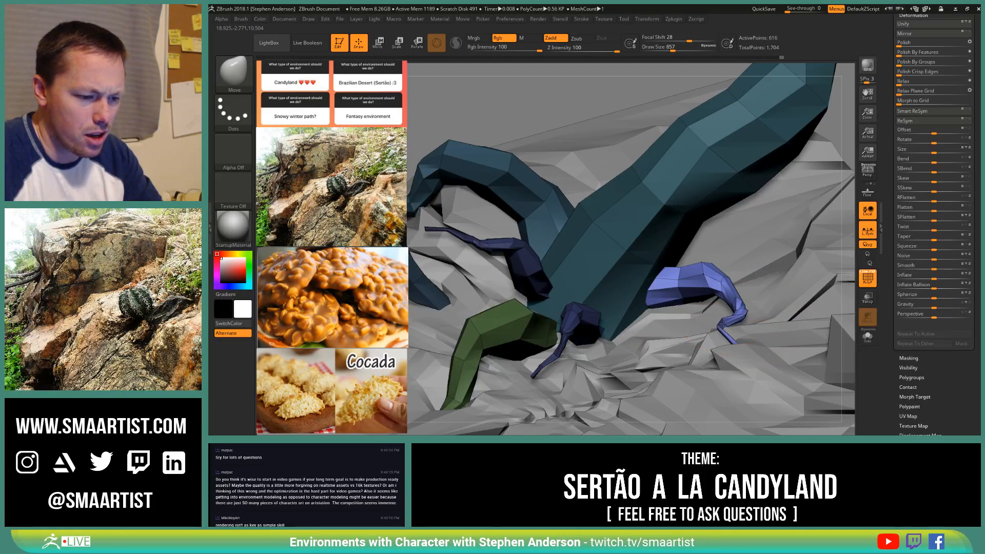
right_click_drag(727, 372, 734, 410)
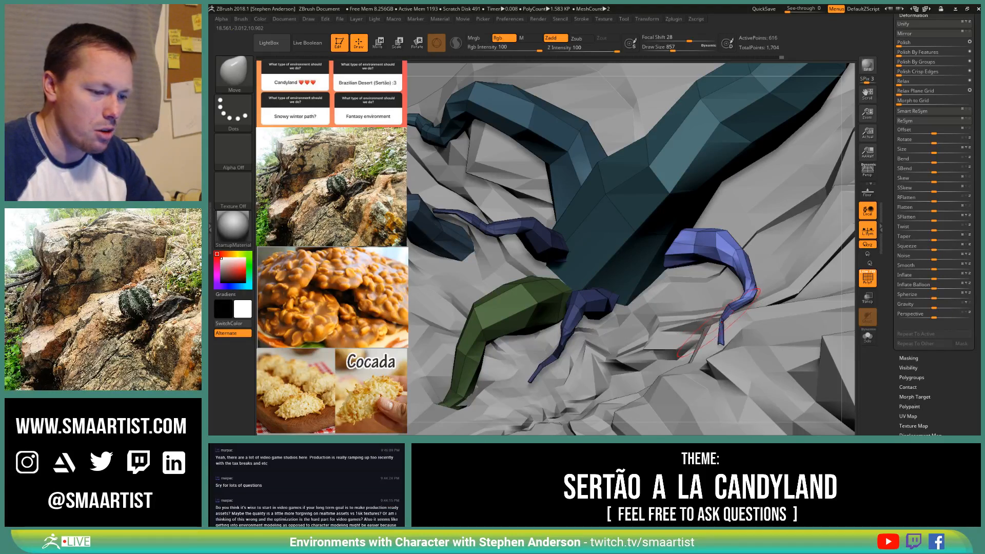
right_click_drag(728, 310, 737, 318)
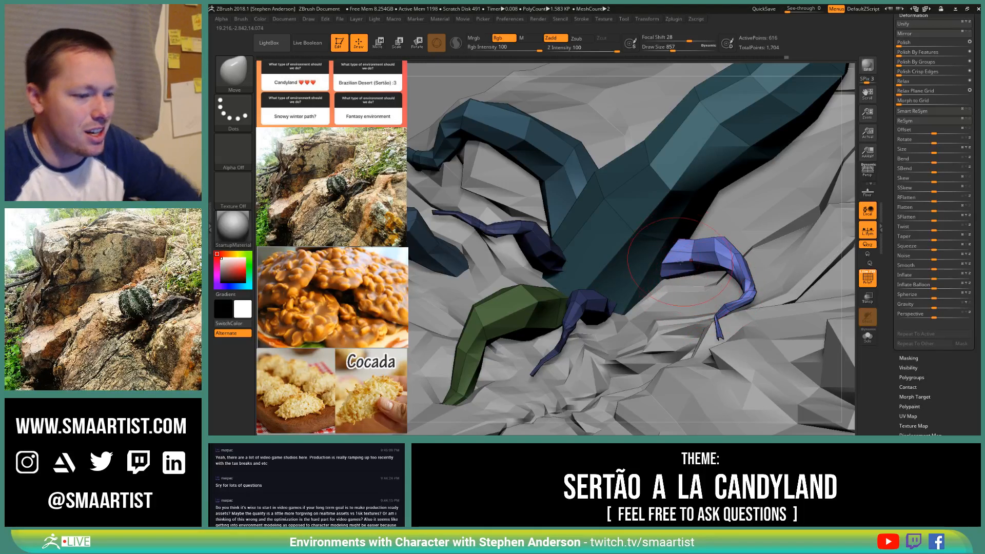
Step: Pull the root's thick end towards the trunk at draw size 1619 and check the join with the tree isolated
key("s")
left_click_drag(667, 259, 685, 259)
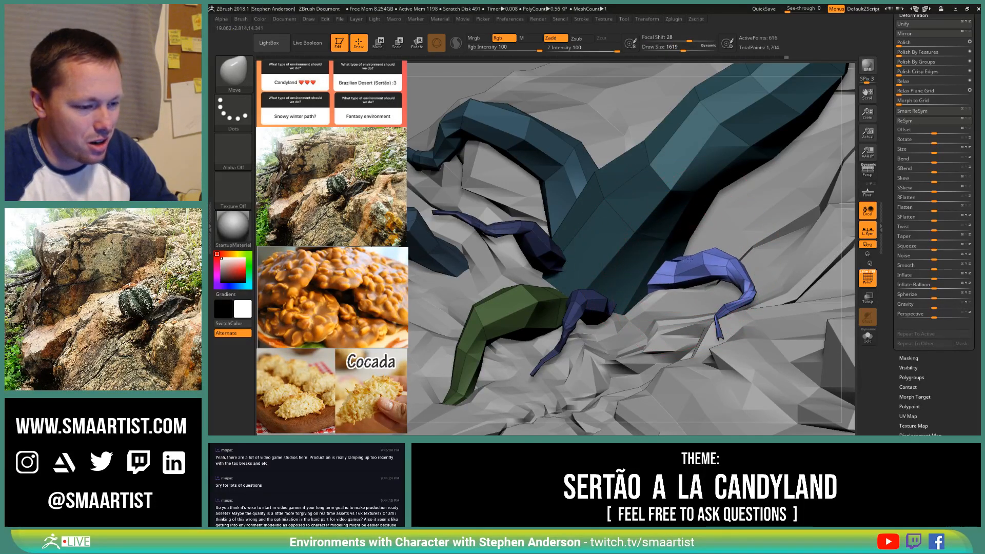
mouse_move(715, 262)
right_mouse_down("ctrl")
mouse_move(715, 241)
mouse_move(705, 271)
mouse_move(662, 277)
mouse_move(679, 290)
mouse_move(720, 274)
mouse_move(713, 268)
mouse_move(716, 333)
mouse_move(666, 279)
right_mouse_up("ctrl")
left_click(868, 338)
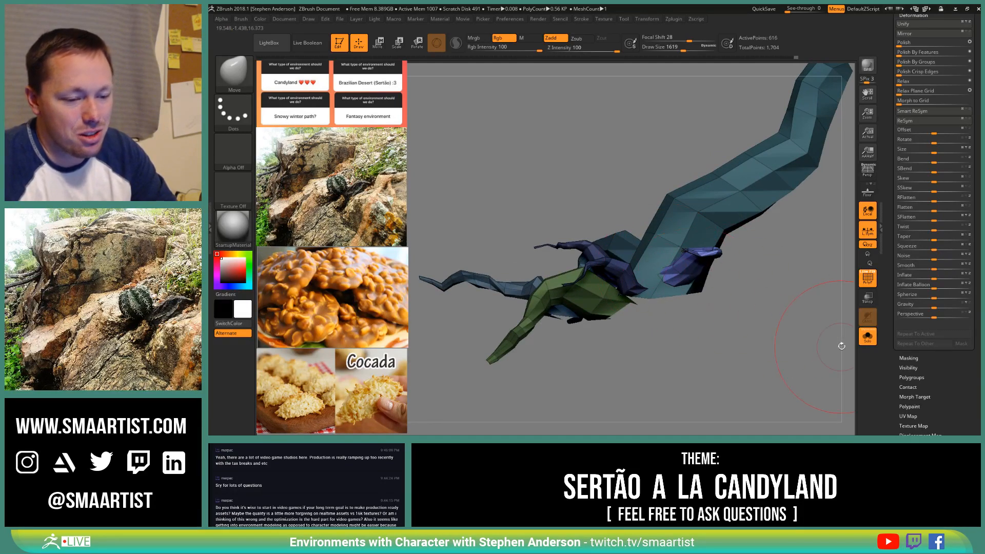
left_click(867, 338)
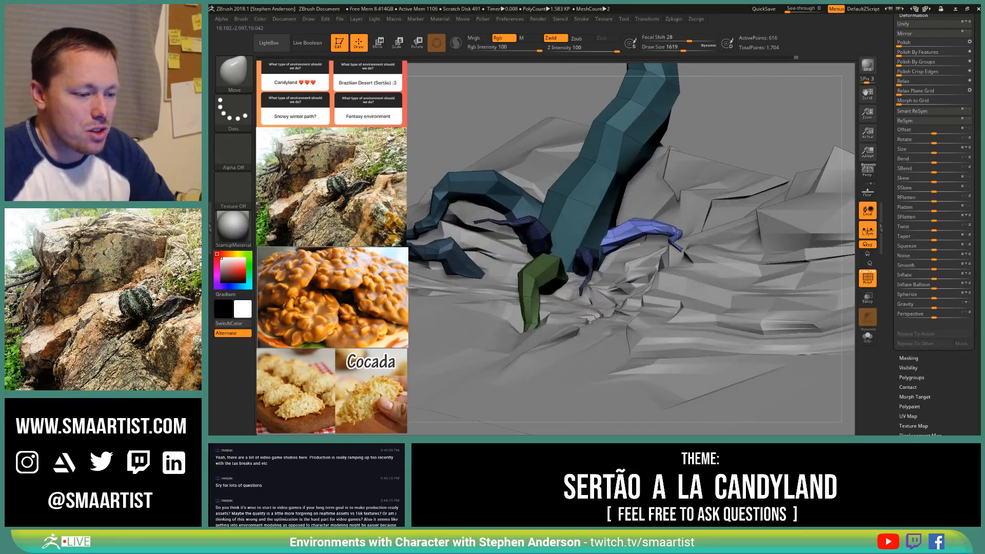
Step: Shift the duplicated root closer to the trunk's base with the Move brush at draw size 1891
right_click_drag(677, 237, 681, 290, "alt")
left_click_drag(677, 313, 715, 285)
key("bracketright")
key("bracketright")
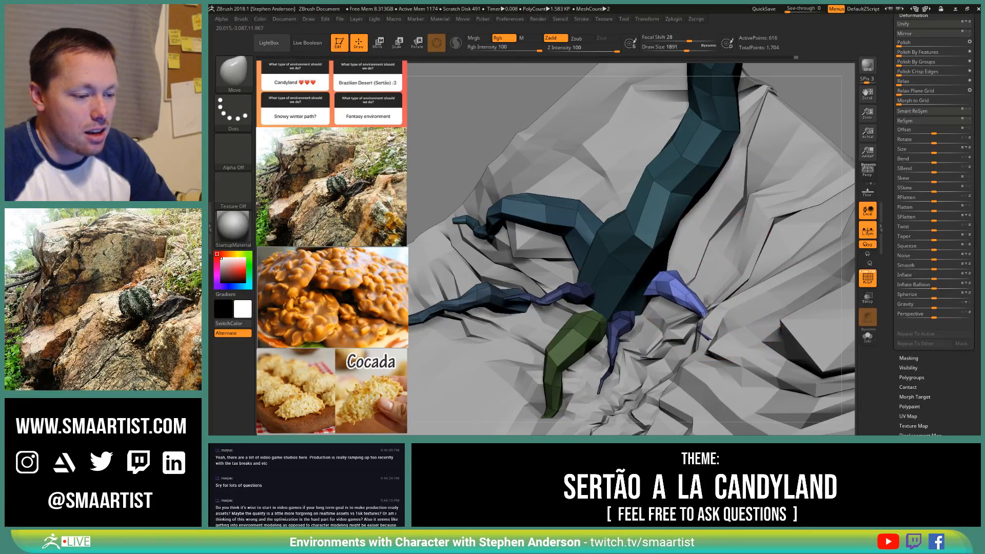
left_click_drag(727, 321, 698, 318)
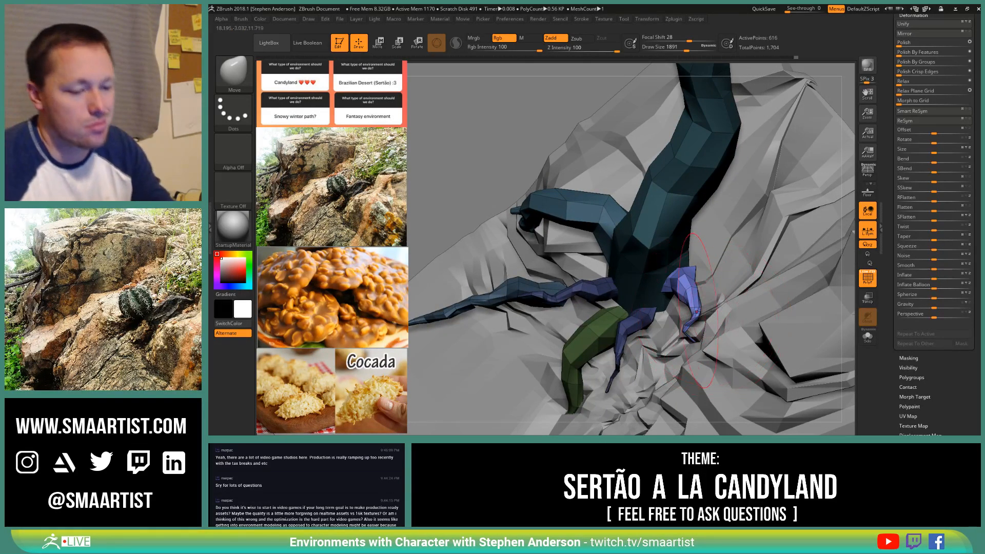
Step: Reshape the root's narrow lower end with the Move brush at draw size 381 so it follows the rocks
mouse_move(695, 317)
right_mouse_down()
mouse_move(689, 308)
mouse_move(713, 329)
mouse_move(696, 328)
right_mouse_up()
key("s")
left_click_drag(696, 328, 676, 327)
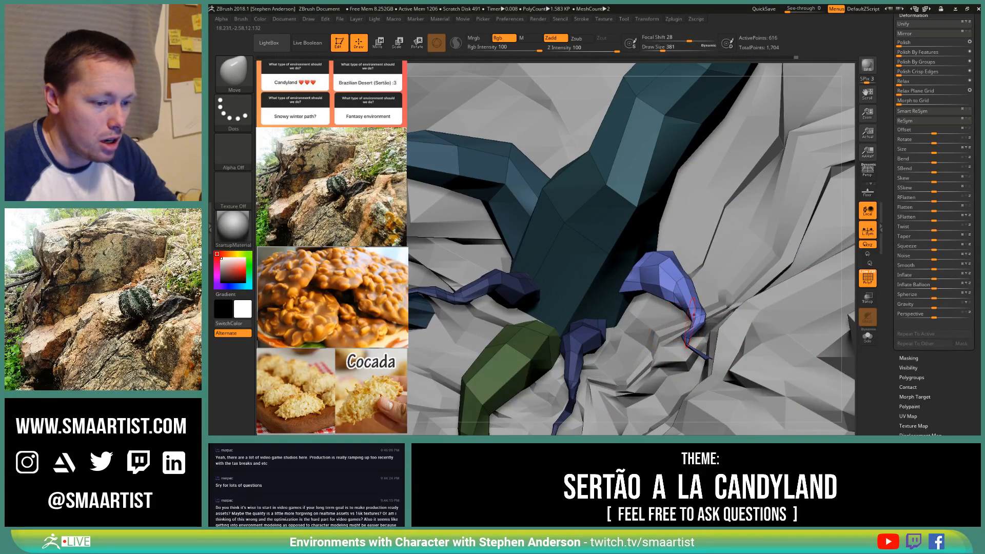
mouse_move(700, 321)
right_mouse_down()
mouse_move(707, 316)
mouse_move(682, 311)
right_mouse_up()
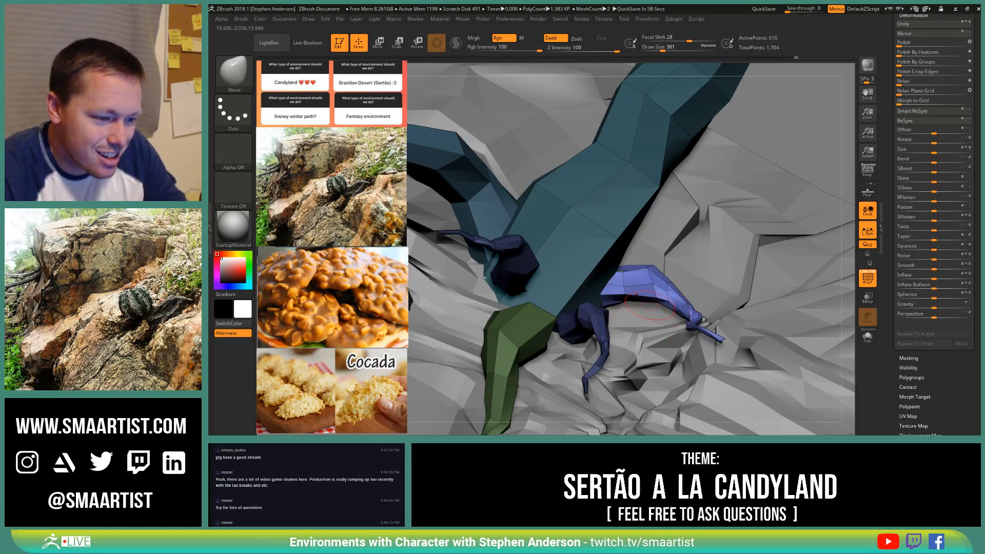
mouse_move(656, 316)
right_mouse_down()
mouse_move(639, 308)
mouse_move(650, 286)
mouse_move(639, 246)
right_mouse_up()
right_click_drag(707, 339, 709, 343)
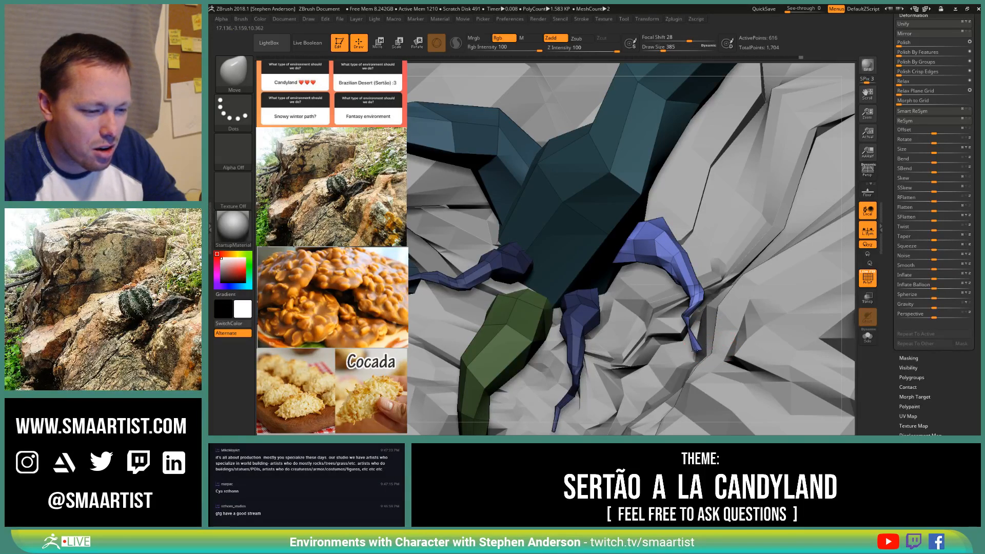
Step: Even out the kink near the root's tip and straighten the thin end at draw size 385
mouse_move(692, 346)
right_mouse_down("ctrl")
mouse_move(708, 355)
mouse_move(698, 340)
right_mouse_up("ctrl")
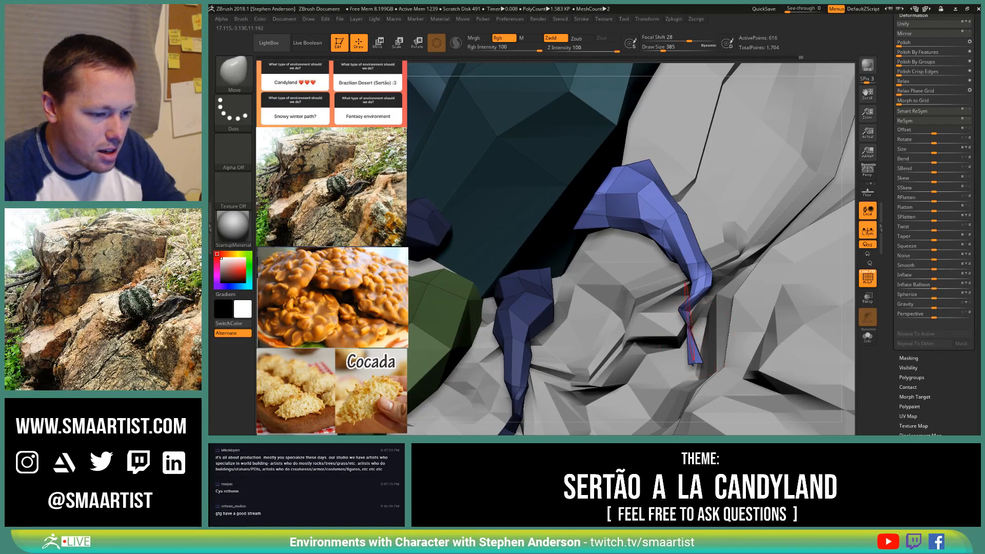
left_click_drag(685, 327, 670, 329, "shift")
mouse_move(670, 329)
right_mouse_down()
mouse_move(683, 322)
mouse_move(701, 360)
mouse_move(690, 359)
right_mouse_up()
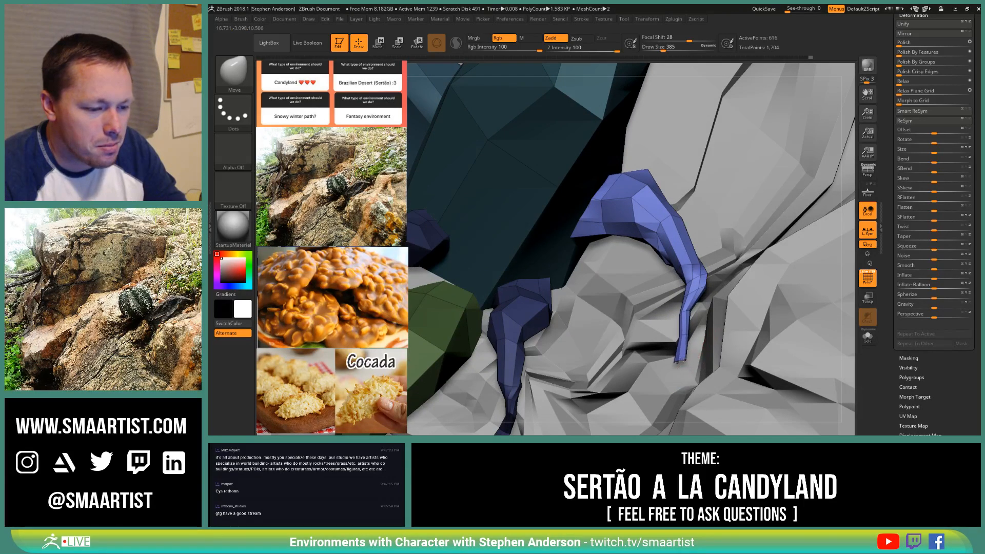
left_click_drag(675, 360, 683, 361)
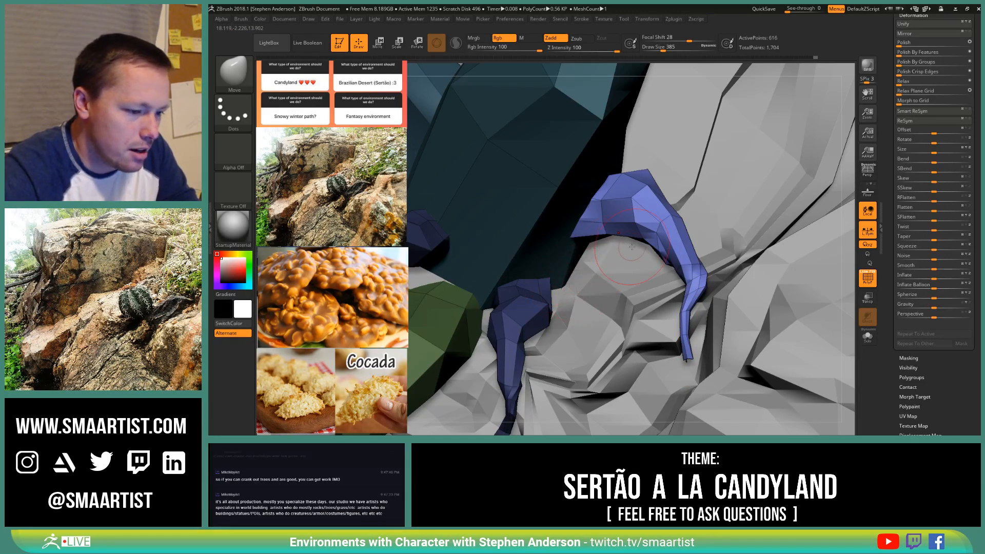
mouse_move(639, 251)
left_mouse_down()
mouse_move(647, 249)
mouse_move(638, 244)
left_mouse_up()
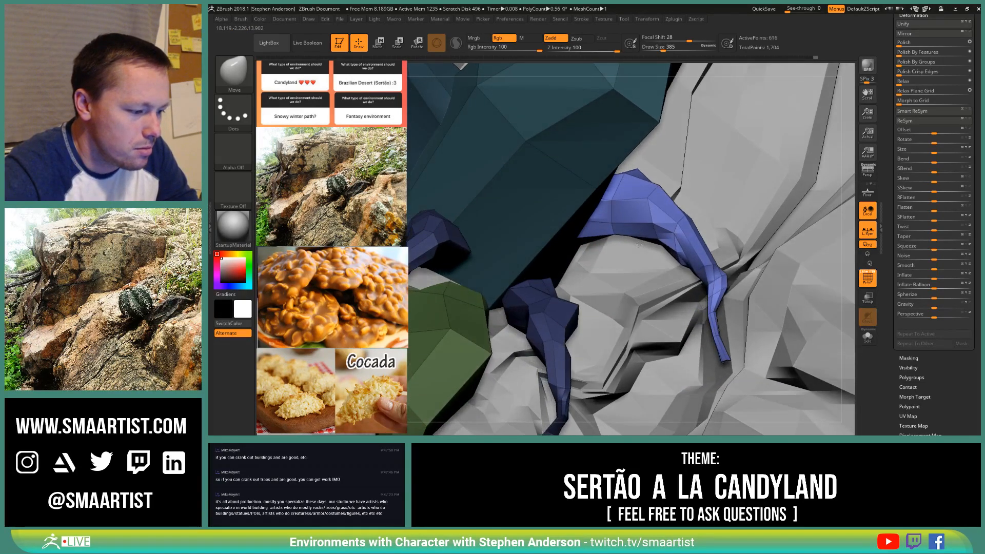
Step: Fit the root's thick upper end against the trunk at draw size 1058, and refine its curve at draw size 397
mouse_move(638, 245)
right_mouse_down()
mouse_move(619, 221)
mouse_move(632, 225)
right_mouse_up()
key("s")
mouse_move(635, 226)
left_mouse_down()
mouse_move(636, 215)
mouse_move(654, 215)
mouse_move(626, 194)
left_mouse_up()
key("s")
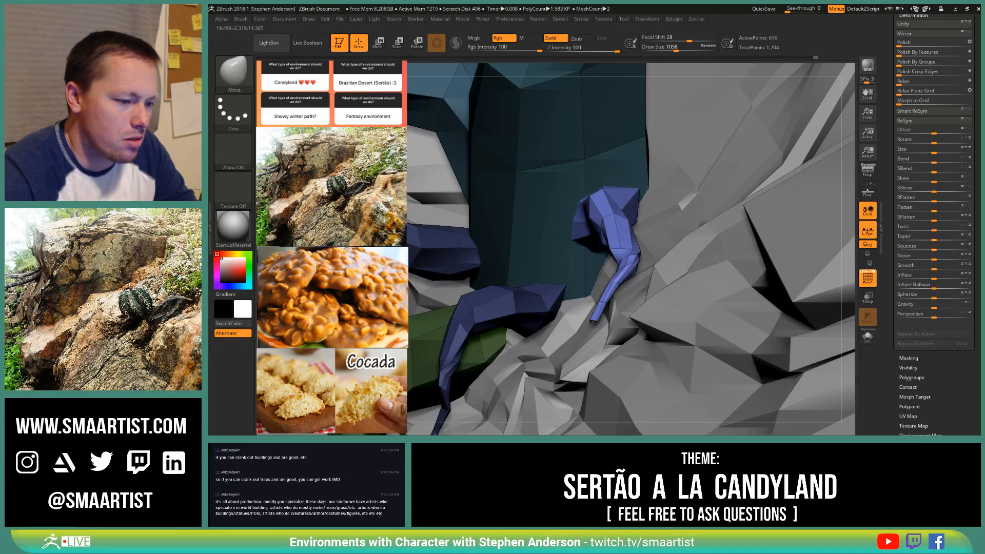
mouse_move(627, 210)
right_mouse_down()
mouse_move(632, 231)
mouse_move(635, 177)
right_mouse_up()
key("s")
left_click_drag(635, 178, 605, 205)
key("s")
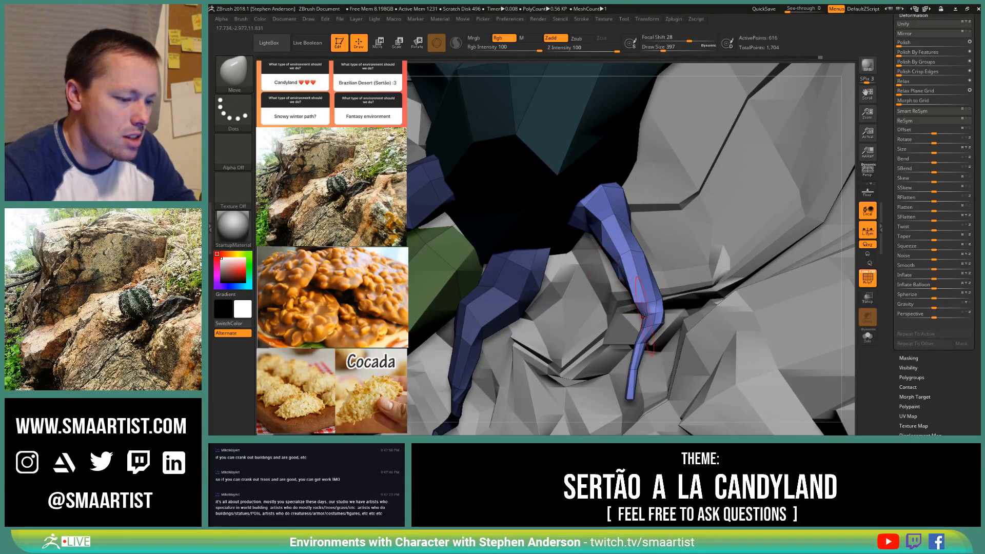
Step: Bend the root's lower half back towards the trunk at draw size 1031, and adjust the bend at draw size 519
key("s")
mouse_move(647, 316)
left_mouse_down()
mouse_move(659, 313)
mouse_move(611, 325)
left_mouse_up()
key("s")
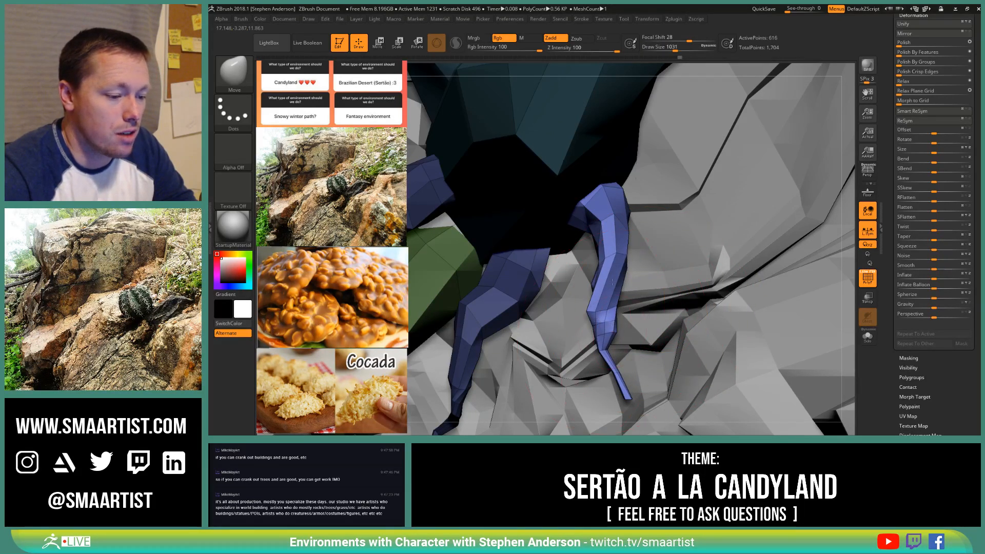
mouse_move(612, 282)
right_mouse_down()
mouse_move(631, 307)
mouse_move(616, 303)
mouse_move(606, 327)
right_mouse_up()
key("s")
mouse_move(606, 328)
left_mouse_down()
mouse_move(598, 311)
mouse_move(607, 311)
left_mouse_up()
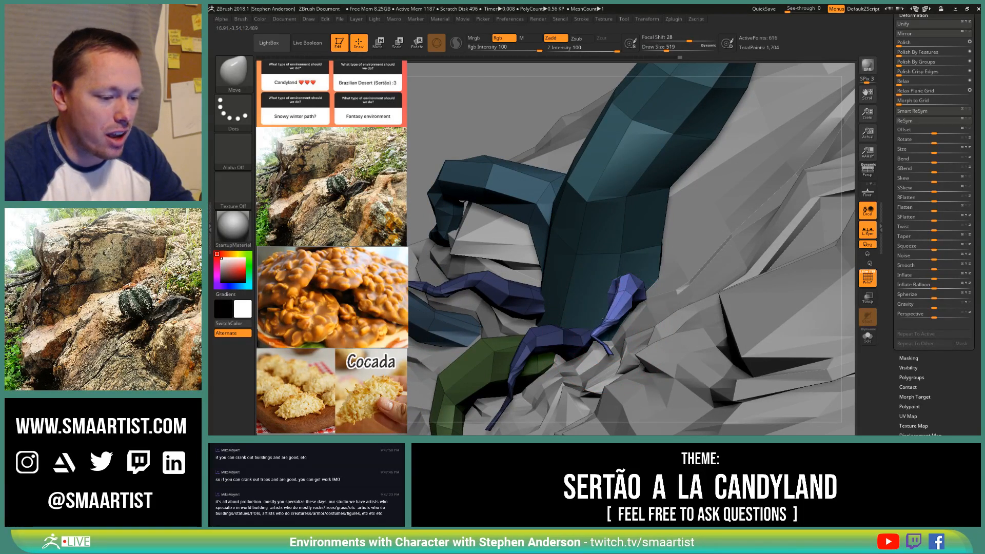
Step: Refine the root's sharp bend and thin tip against the rocks with the Move brush at draw size 292
mouse_move(627, 314)
right_mouse_down("ctrl")
mouse_move(650, 336)
mouse_move(612, 340)
right_mouse_up("ctrl")
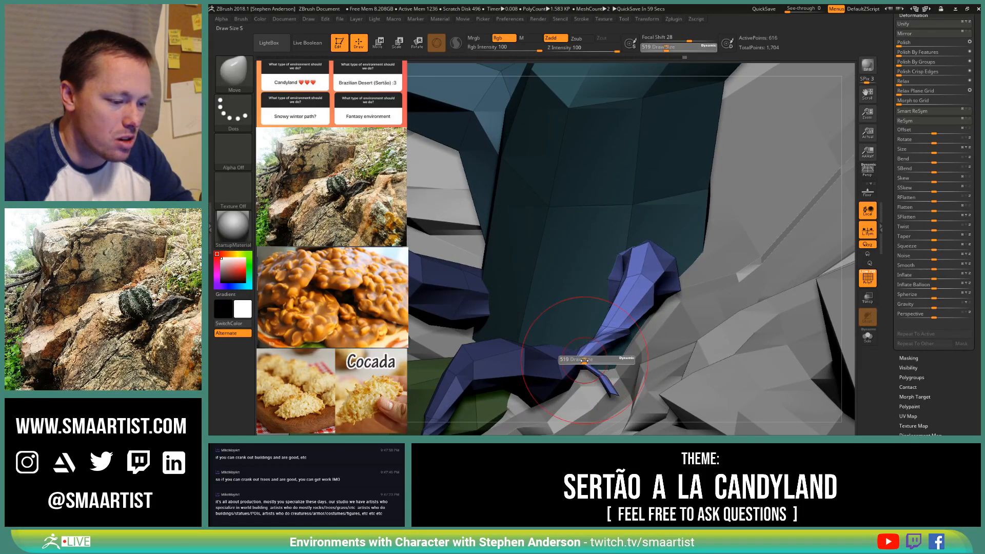
left_click_drag(586, 361, 596, 356)
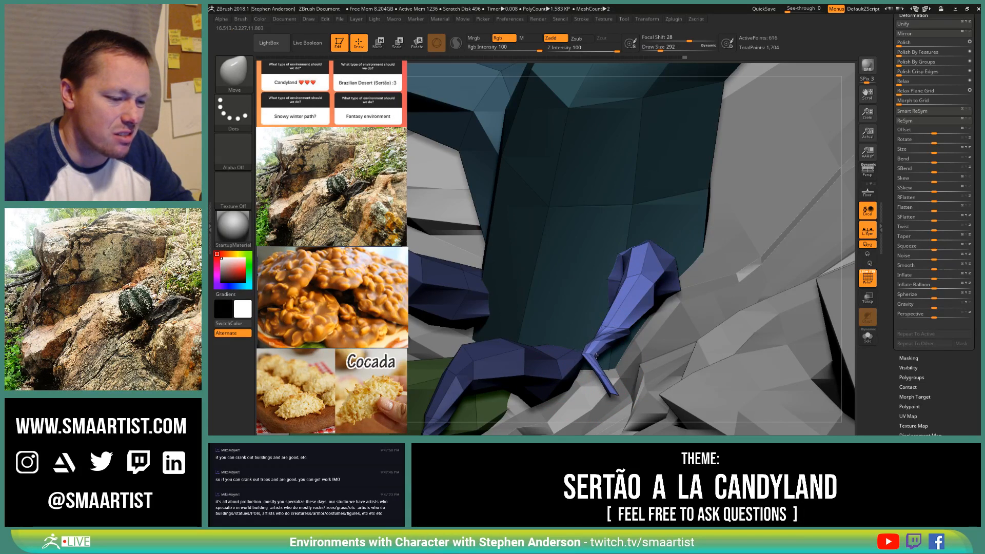
mouse_move(591, 356)
right_mouse_down()
mouse_move(610, 337)
mouse_move(581, 397)
mouse_move(577, 327)
right_mouse_up()
mouse_move(577, 326)
left_mouse_down()
mouse_move(588, 321)
mouse_move(579, 350)
left_mouse_up()
left_click_drag(552, 315, 560, 310)
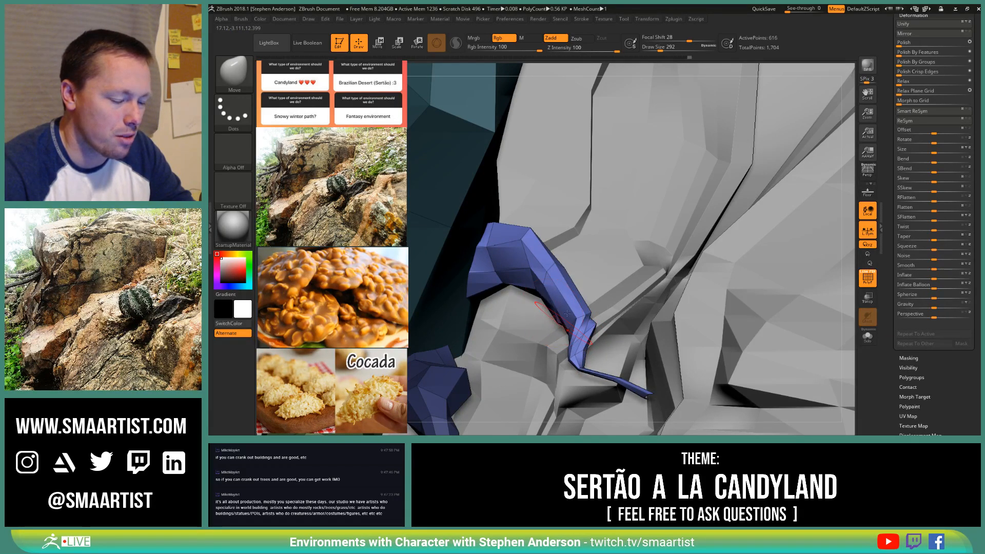
mouse_move(571, 299)
right_mouse_down()
mouse_move(581, 284)
mouse_move(544, 293)
right_mouse_up()
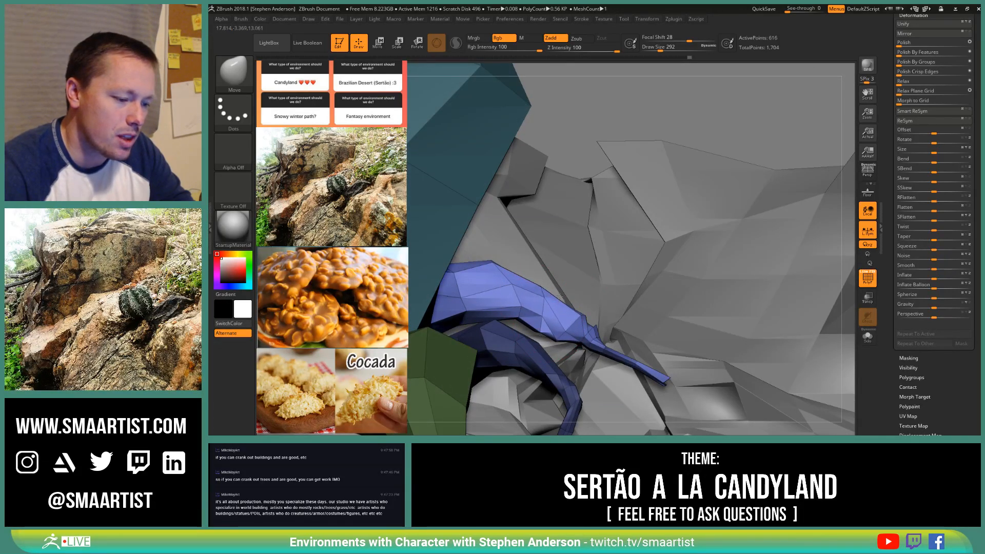
right_click_drag(543, 319, 557, 336)
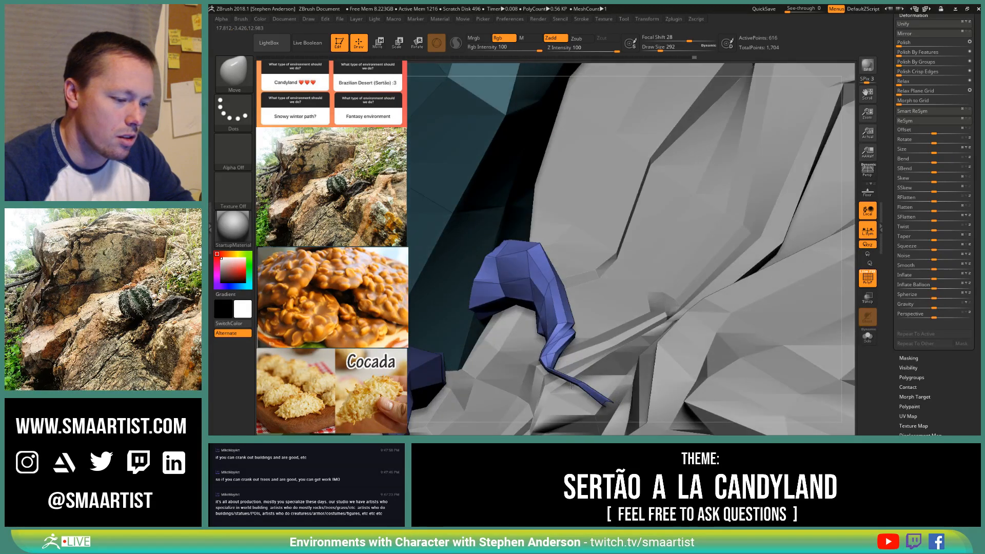
Step: Thicken the root's thin lower end with the Inflate brush
right_click_drag(571, 386, 567, 374)
key("b")
key("i")
key("n")
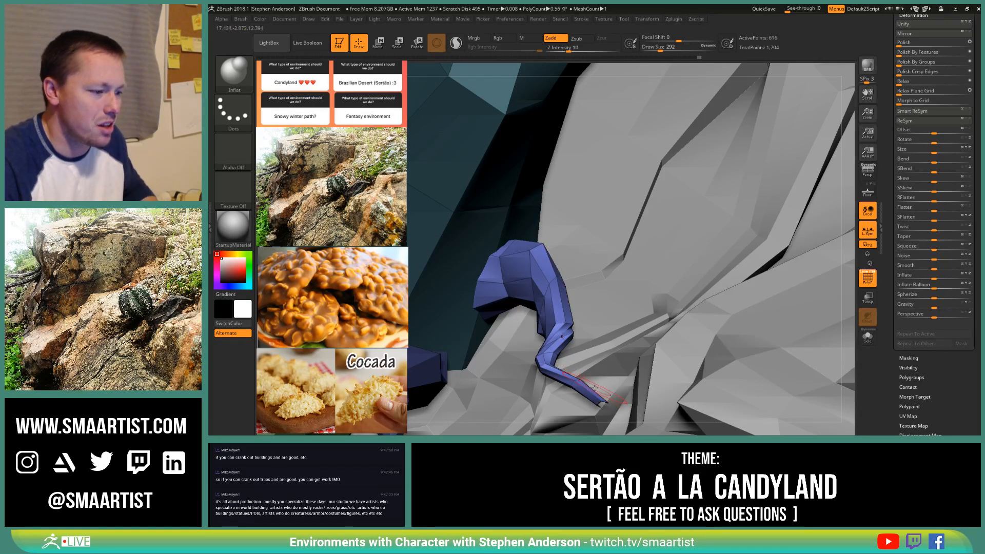
Step: Clear the mask from the whole tree and turn off the polyframe display
key("ctrl")
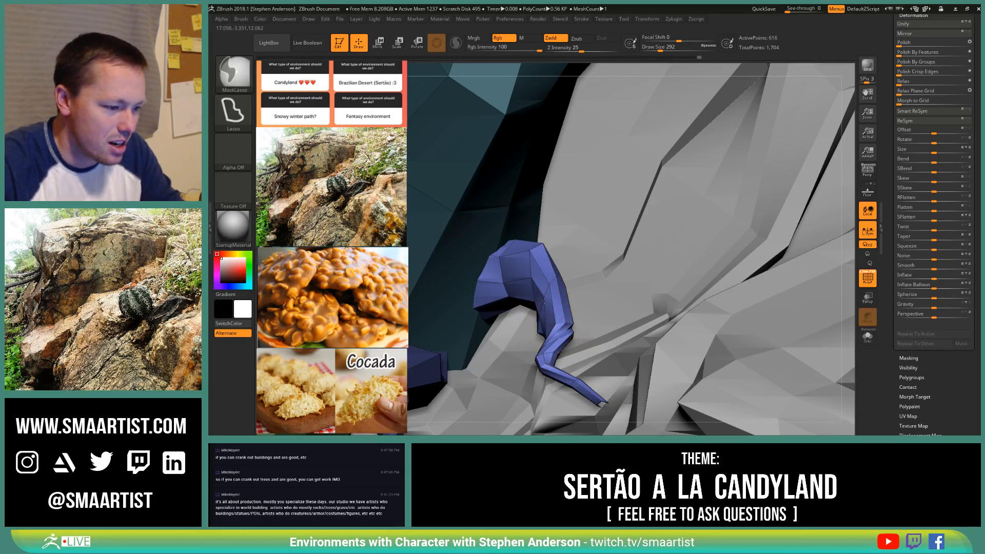
right_click_drag(544, 300, 677, 126, "ctrl")
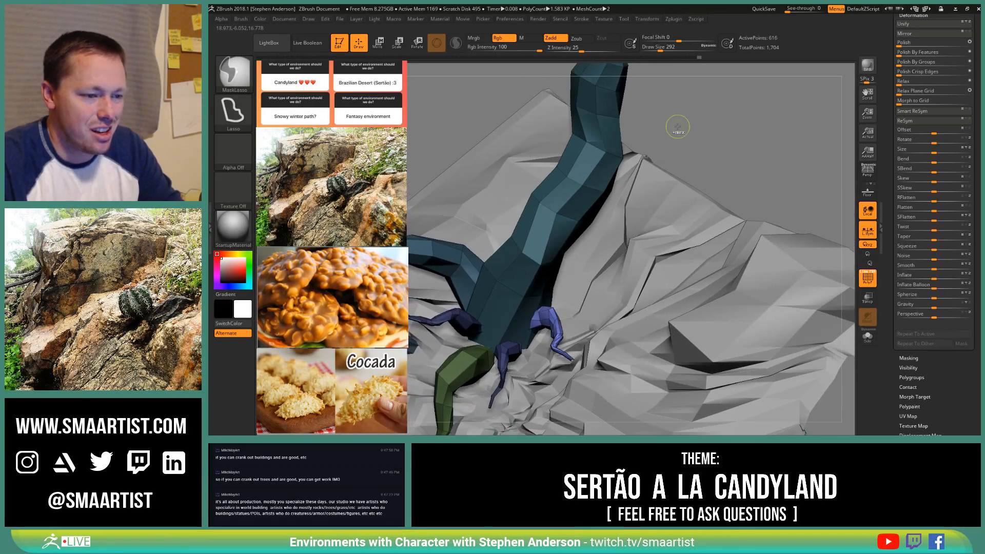
left_click_drag(688, 116, 691, 172, "ctrl")
mouse_move(597, 311)
right_mouse_down("ctrl")
mouse_move(567, 292)
mouse_move(605, 264)
mouse_move(600, 337)
mouse_move(592, 319)
right_mouse_up("ctrl")
key("shift+f")
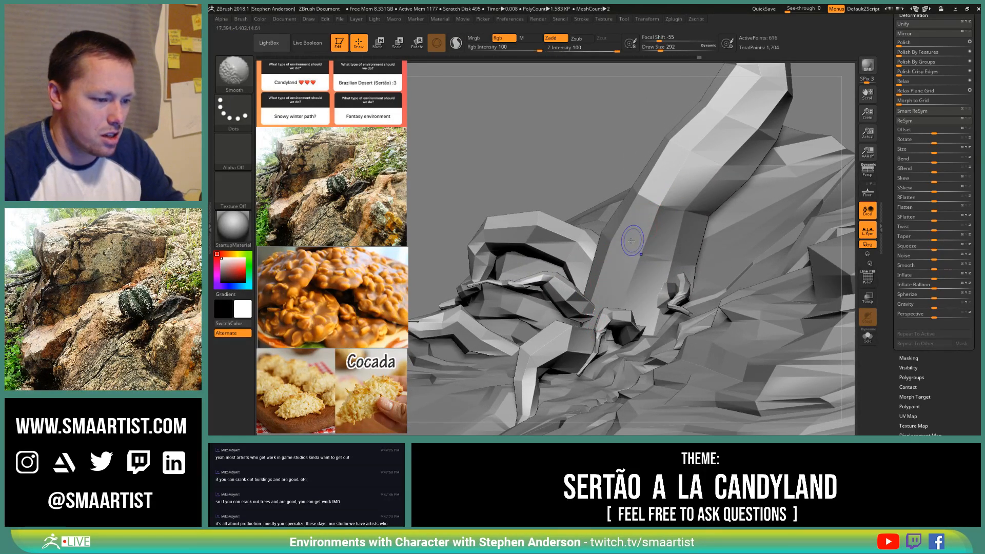
Step: Turn on the polyframe display, mask everything except the small root between the arched and front roots, and shift that root
key("shift+f")
right_click_drag(626, 245, 585, 308)
key("w")
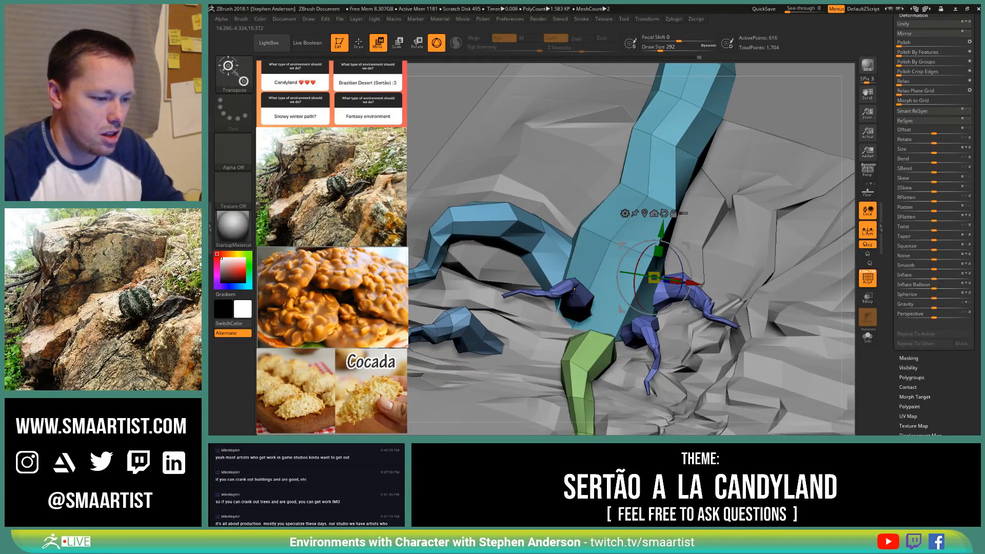
left_click(588, 299, "ctrl")
right_click_drag(608, 294, 622, 320)
left_click_drag(610, 291, 583, 284)
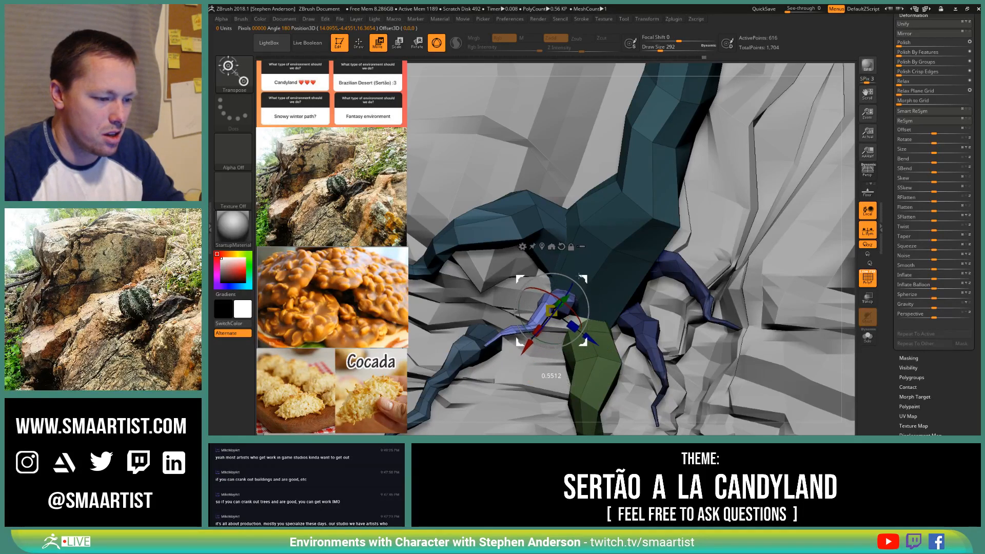
Step: Rotate and reposition the small root under the arched root so its thick end meets the trunk base
mouse_move(611, 306)
left_mouse_down()
mouse_move(600, 252)
mouse_move(651, 261)
mouse_move(603, 266)
mouse_move(607, 289)
left_mouse_up()
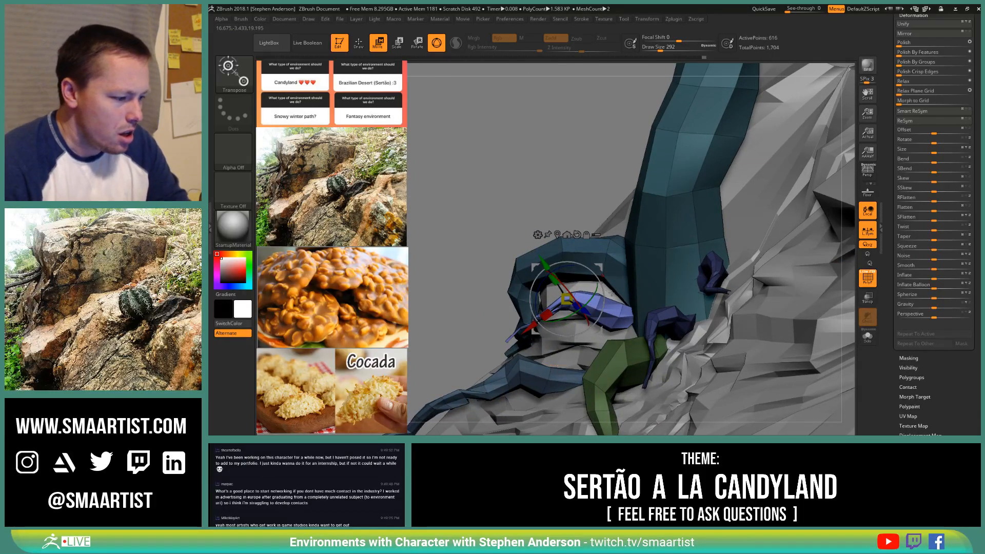
left_click_drag(604, 285, 618, 241)
right_click_drag(618, 241, 585, 260)
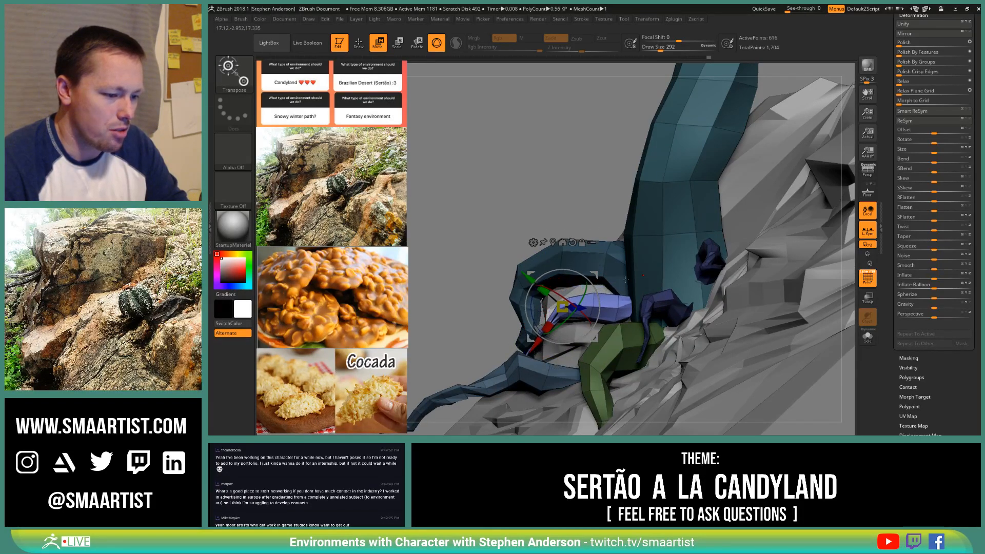
right_click_drag(593, 269, 661, 264)
left_click_drag(641, 257, 627, 264)
mouse_move(627, 263)
right_mouse_down()
mouse_move(643, 304)
mouse_move(610, 295)
mouse_move(676, 320)
mouse_move(604, 185)
mouse_move(557, 165)
right_mouse_up()
Step: Clear the mask from the tree and turn off the polyframe display to check the whole silhouette on the terrain
key("q")
left_click_drag(684, 180, 718, 215, "ctrl")
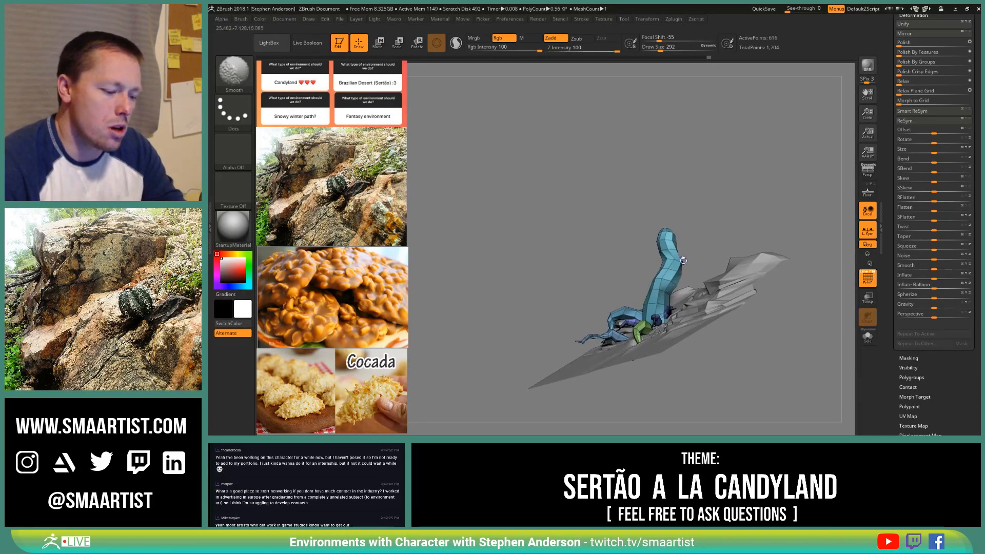
key("shift+f")
mouse_move(676, 234)
right_mouse_down()
mouse_move(638, 326)
mouse_move(628, 318)
mouse_move(605, 334)
mouse_move(572, 317)
mouse_move(529, 353)
right_mouse_up()
key("space")
left_click_drag(589, 318, 569, 274)
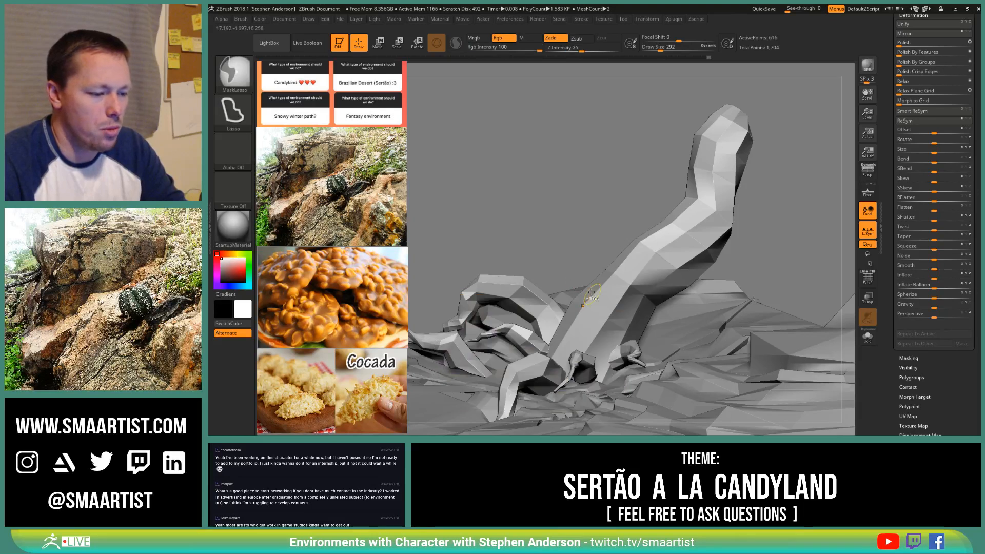
mouse_move(589, 292)
right_mouse_down("ctrl")
mouse_move(577, 298)
mouse_move(601, 278)
mouse_move(591, 254)
right_mouse_up("ctrl")
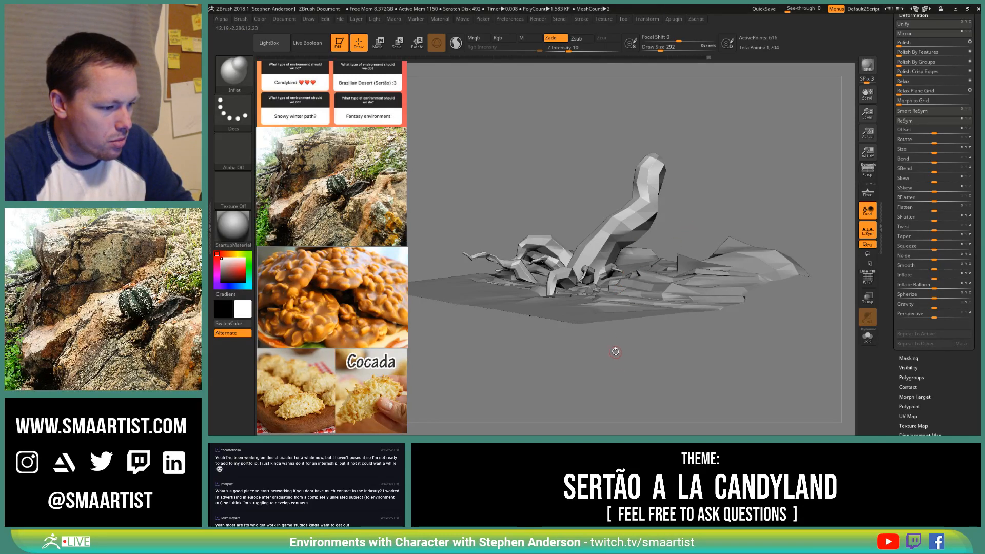
right_click_drag(621, 299, 629, 307, "alt")
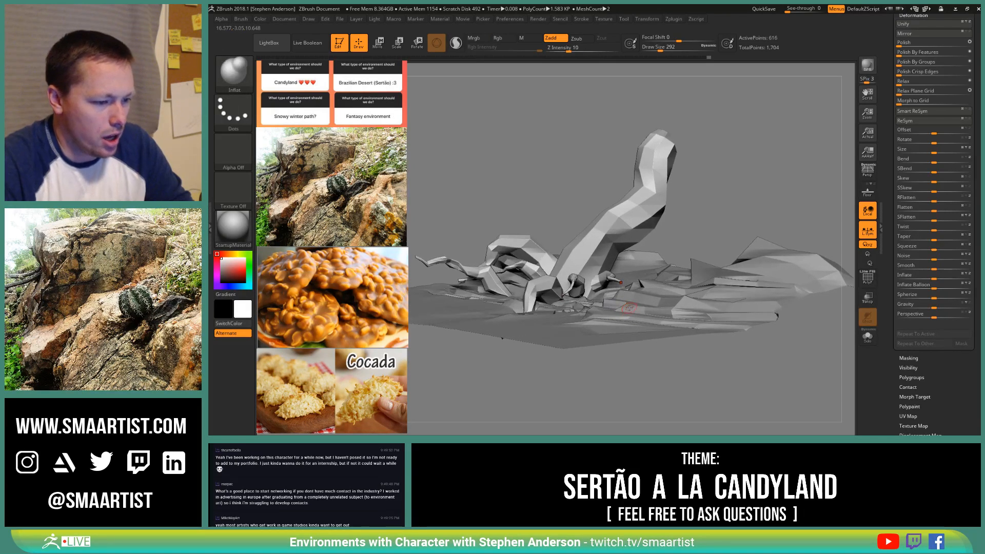
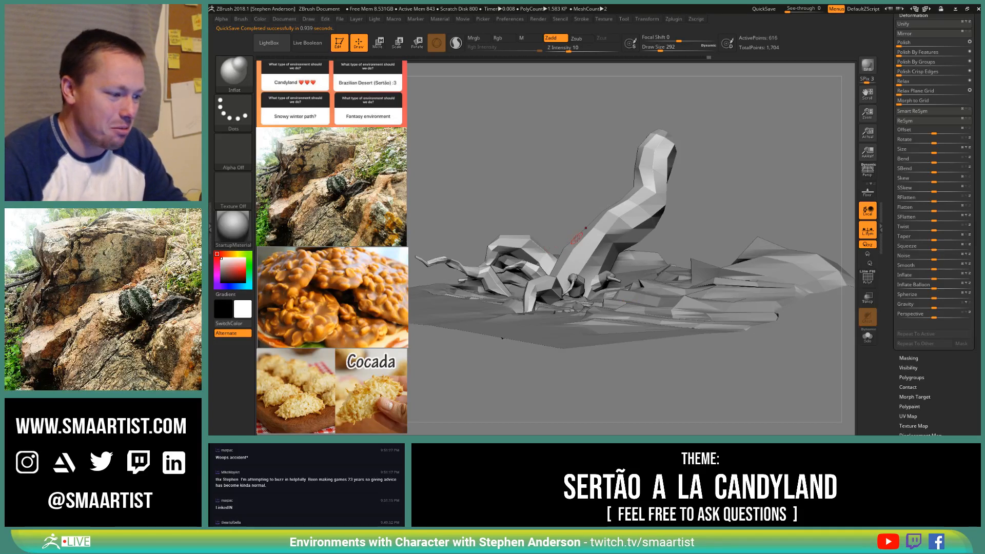
Step: Turn the polyframe display back on and isolate the polygroup of the two small roots beside the trunk, hiding the terrain
left_click_drag(696, 205, 723, 239)
mouse_move(702, 280)
right_mouse_down()
mouse_move(685, 251)
mouse_move(697, 285)
mouse_move(664, 256)
mouse_move(659, 269)
mouse_move(670, 259)
right_mouse_up()
key("shift+f")
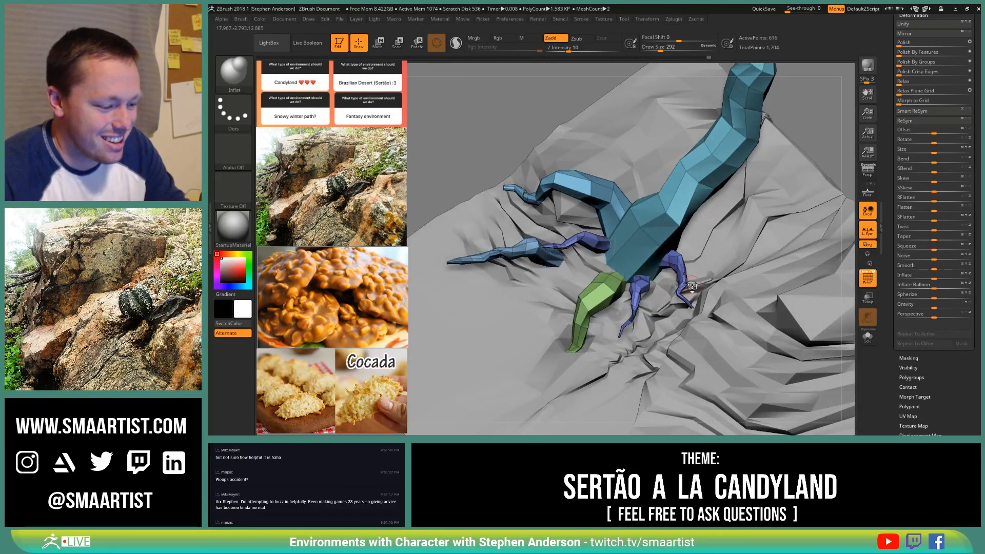
key("w")
left_click(682, 272, "ctrl")
key("q")
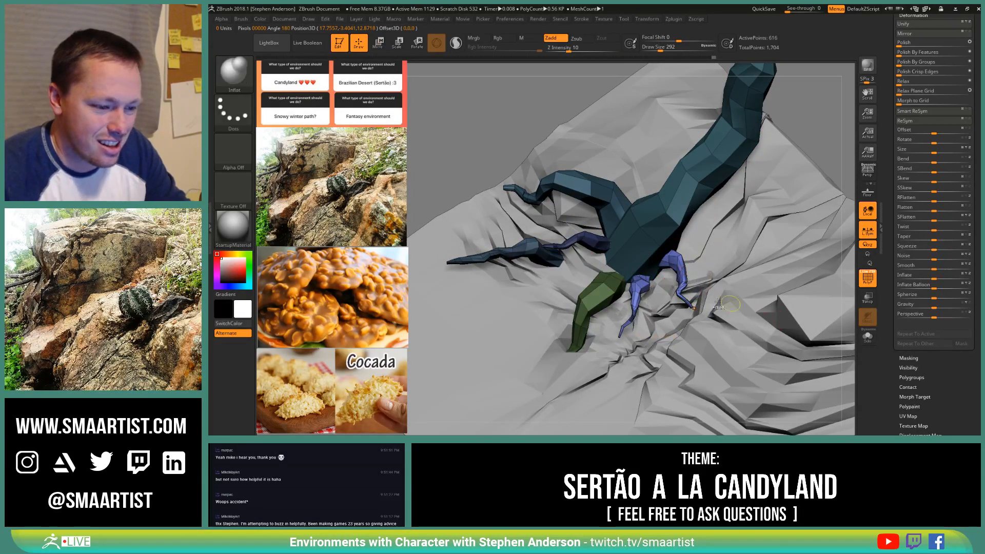
left_click(682, 285, "ctrl+shift")
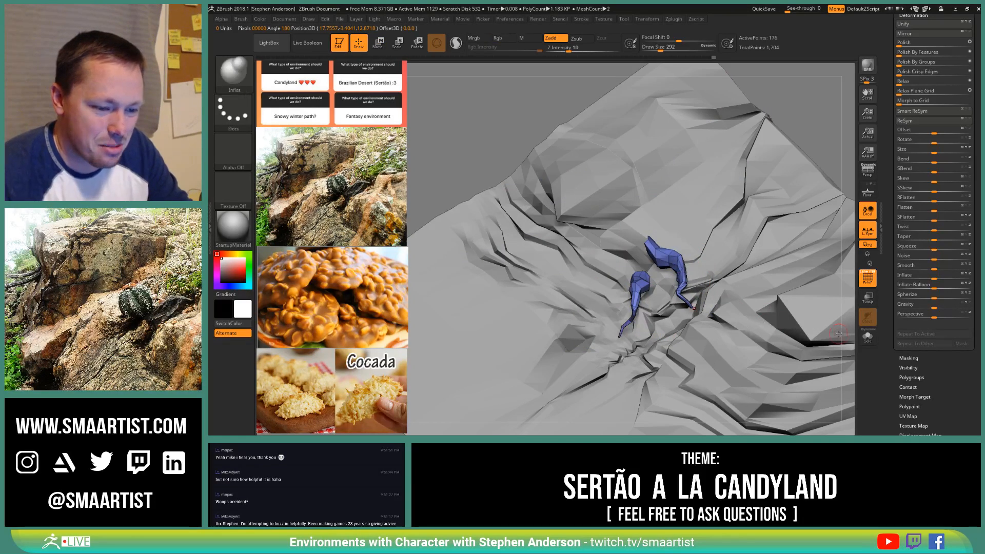
left_click(867, 336)
Step: Give the upper of the two small roots its own polygroup, and show the terrain and the rest of the tree again
left_click_drag(637, 210, 637, 241, "ctrl")
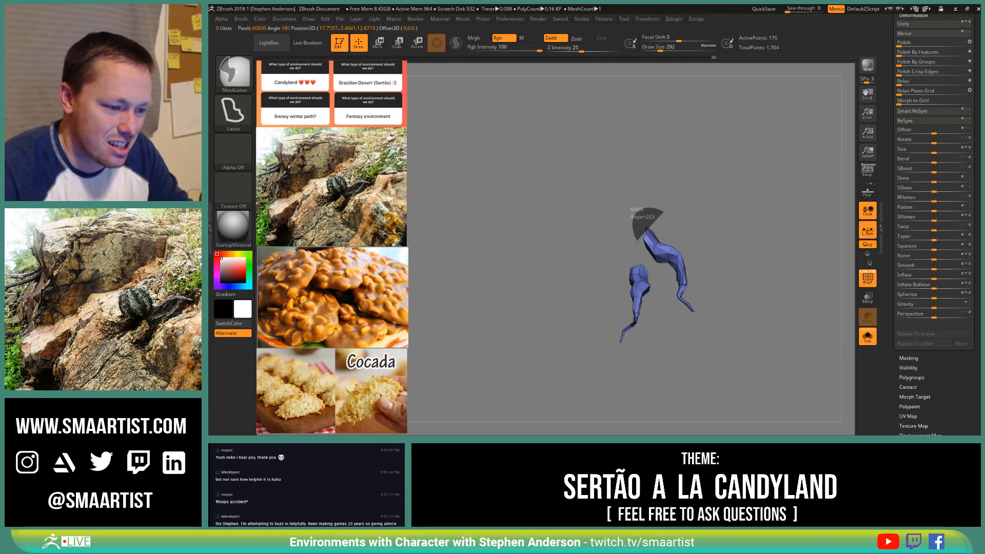
left_click_drag(718, 370, 725, 349, "ctrl")
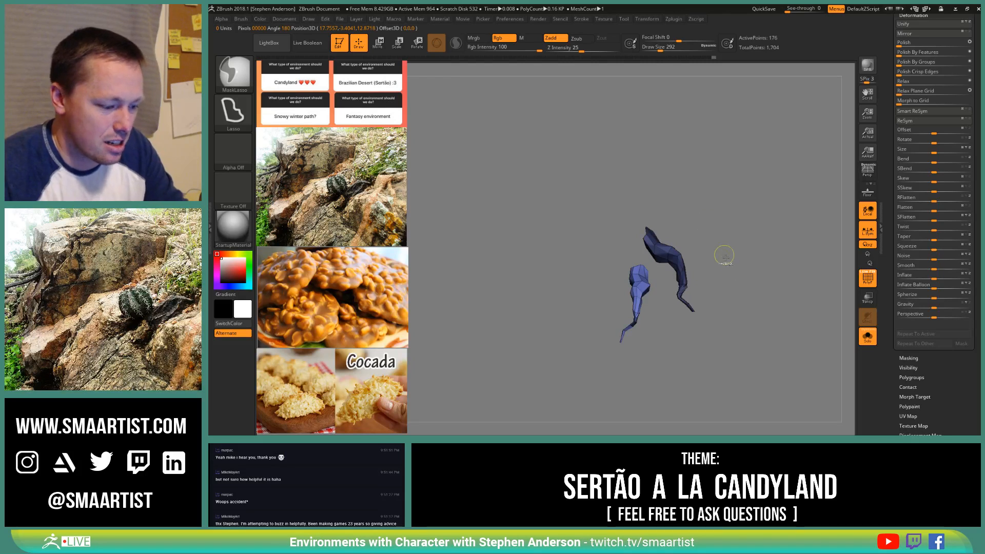
key("ctrl+w")
left_click(867, 336)
right_click_drag(747, 264, 791, 154)
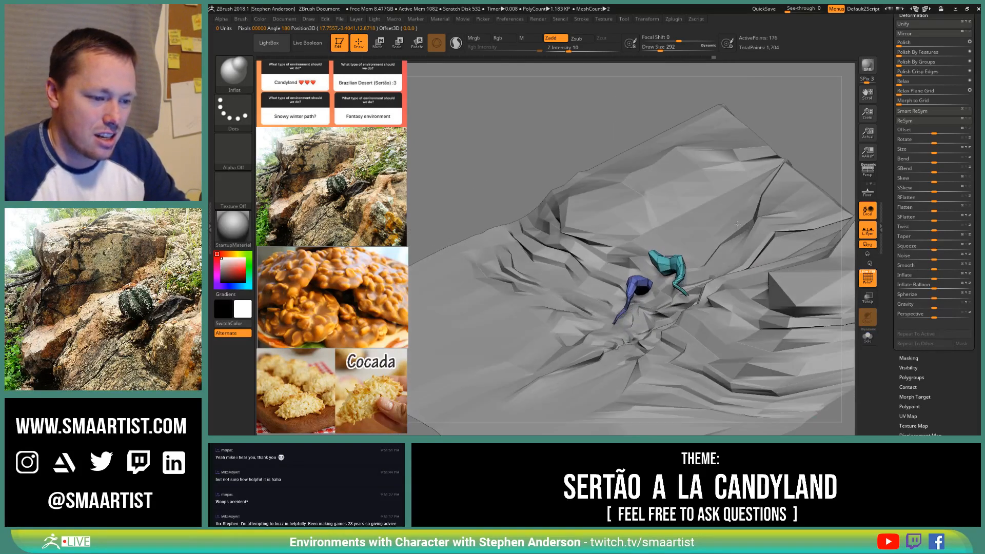
left_click(791, 136, "ctrl+shift")
Step: Mask everything except the newly grouped root and centre the transform gizmo on it
mouse_move(725, 246)
right_mouse_down("ctrl")
mouse_move(716, 213)
mouse_move(673, 335)
mouse_move(678, 307)
mouse_move(682, 297)
mouse_move(687, 339)
right_mouse_up("ctrl")
key("w")
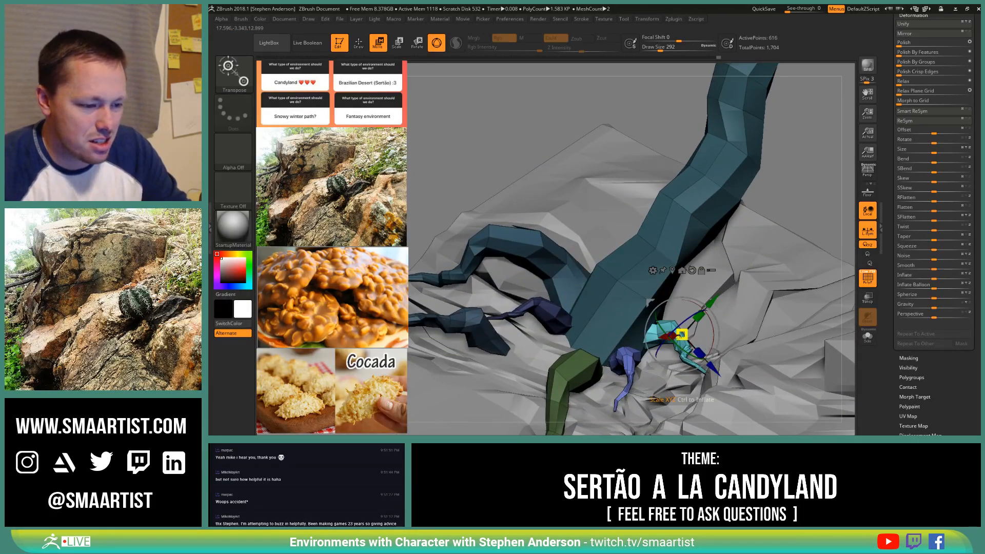
left_click_drag(651, 302, 749, 211, "alt")
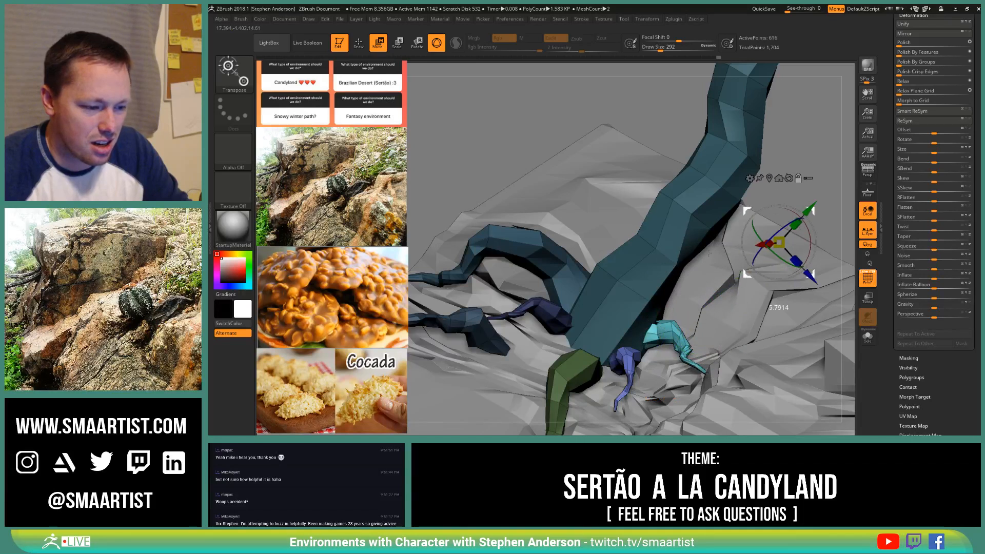
left_click(769, 179)
left_click(669, 332, "ctrl")
right_click_drag(713, 292, 669, 279)
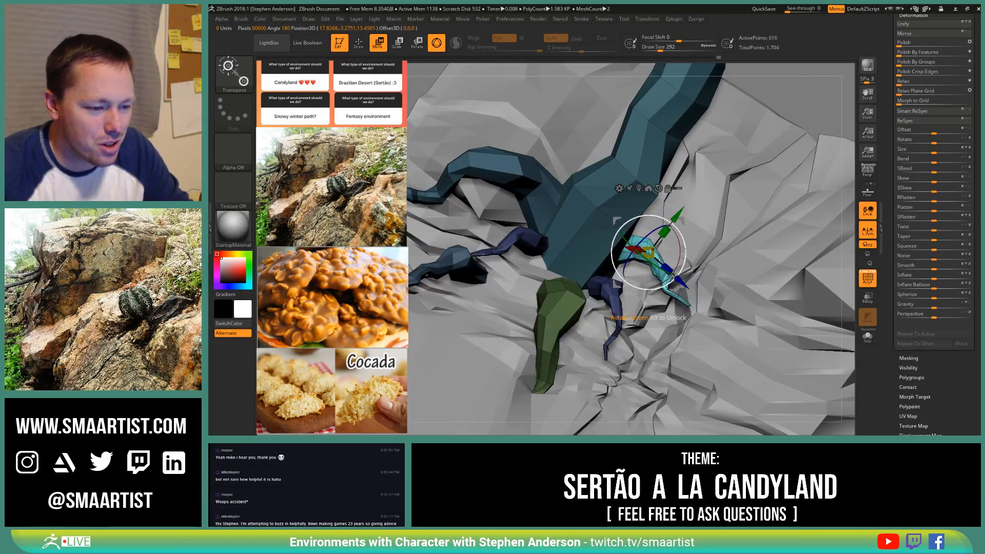
Step: Rotate and enlarge the root so it runs down the slope beside the trunk, and set the draw size to 980
mouse_move(685, 252)
left_mouse_down()
mouse_move(683, 261)
mouse_move(681, 240)
mouse_move(678, 260)
left_mouse_up()
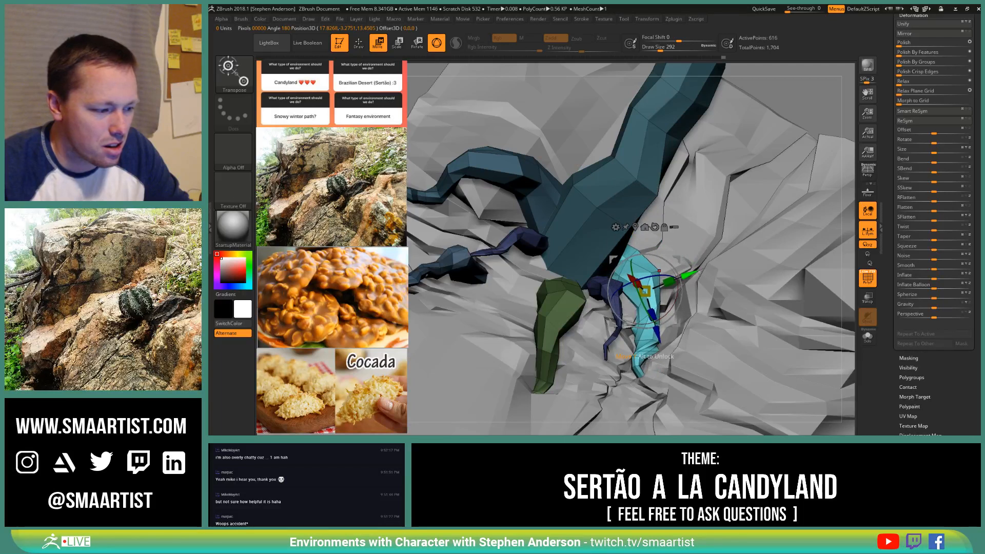
right_click_drag(698, 272, 657, 271)
key("q")
key("s")
left_click_drag(668, 272, 670, 272)
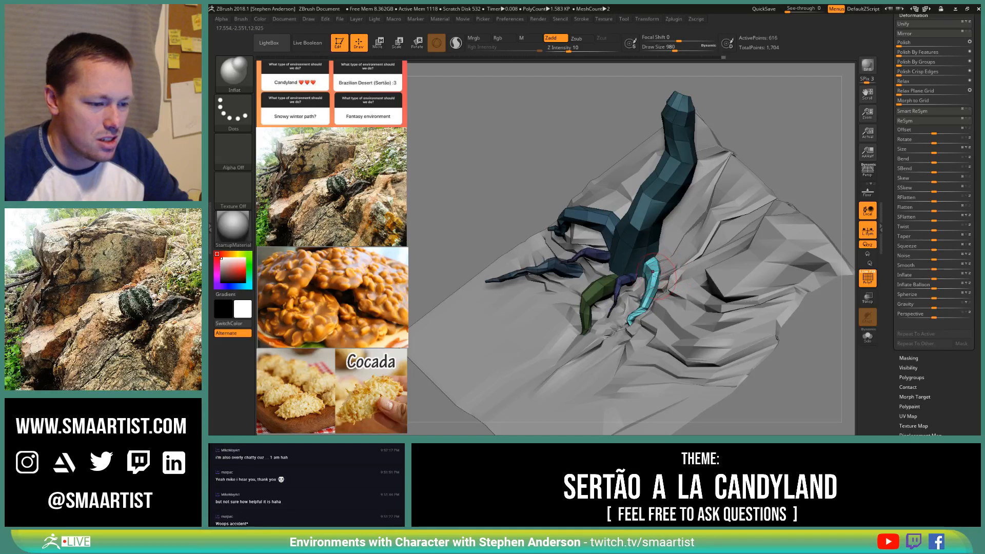
right_click_drag(647, 272, 622, 271)
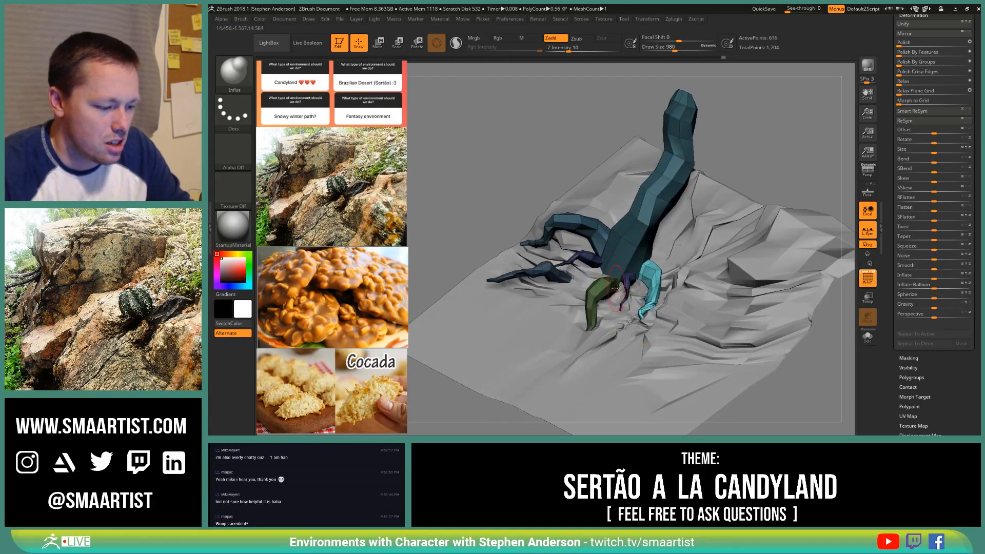
Step: Mask everything except the green front root and set up the Move brush with a draw size of 1194
key("w")
left_click(599, 303, "ctrl")
right_click_drag(651, 323, 621, 317)
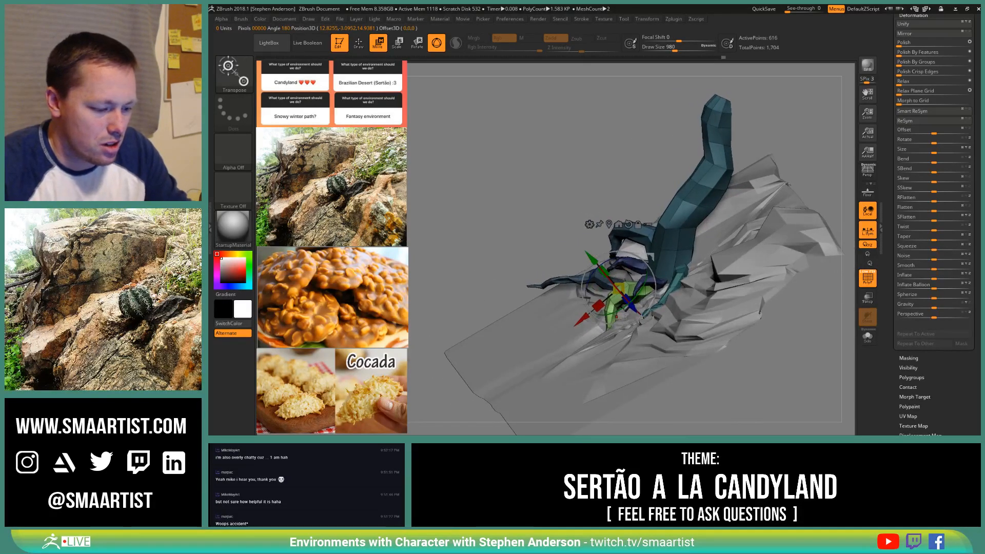
key("b")
key("m")
key("v")
key("s")
left_click_drag(651, 277, 658, 285)
mouse_move(655, 258)
right_mouse_down()
mouse_move(695, 271)
mouse_move(652, 279)
right_mouse_up()
key("s")
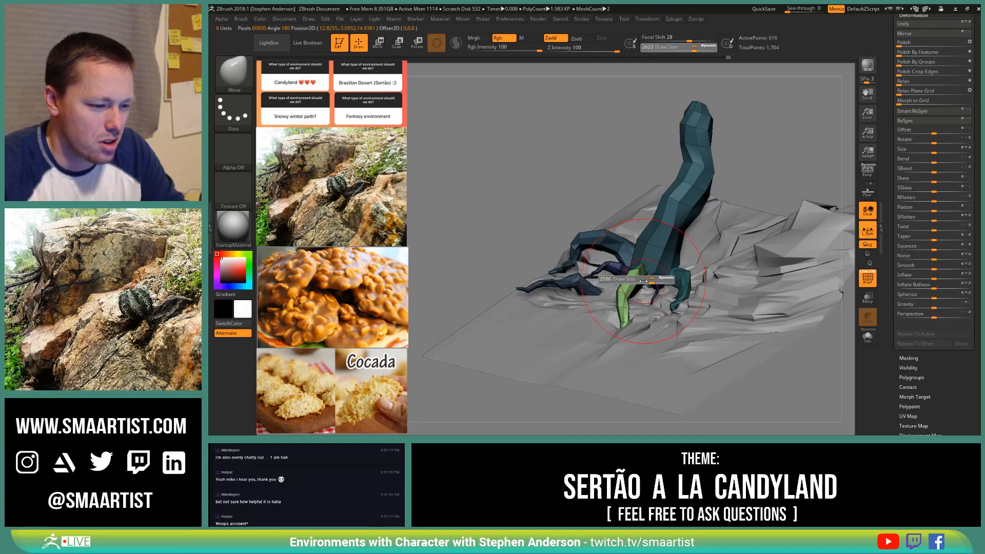
key("s")
left_click_drag(649, 275, 633, 277)
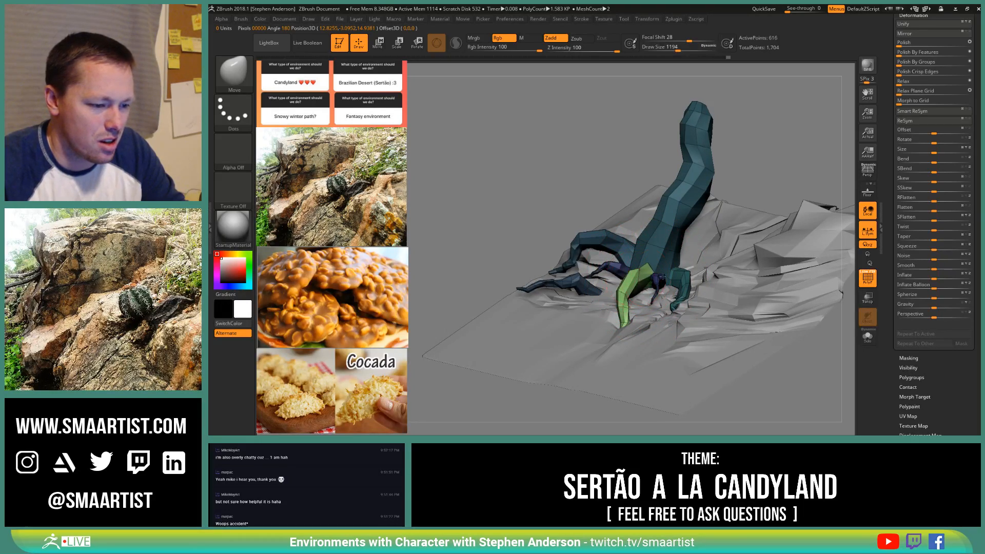
Step: Hide the terrain and pull the green root's upper end up onto the trunk with the Move brush at draw size 1171
right_click_drag(647, 272, 632, 261)
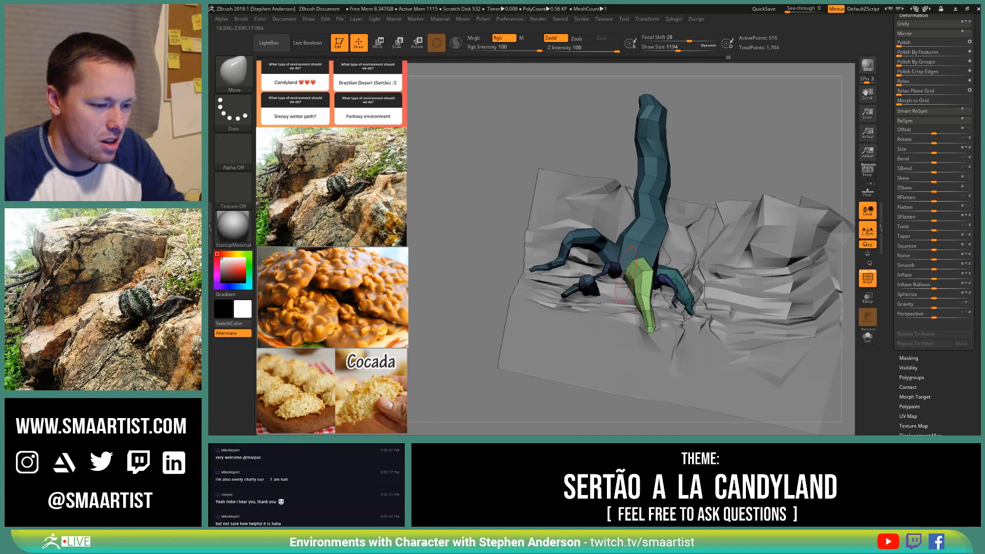
right_click_drag(632, 260, 622, 253)
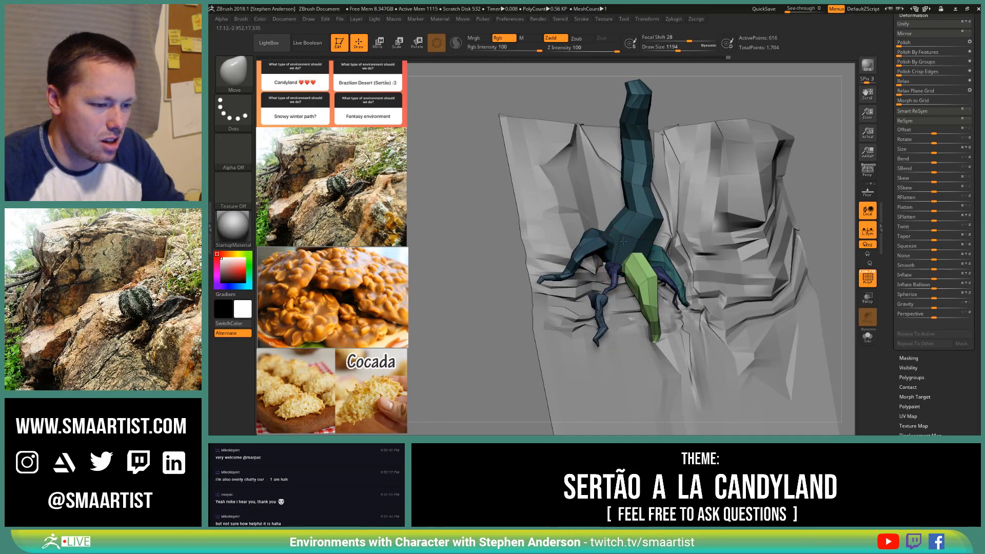
mouse_move(626, 253)
right_mouse_down()
mouse_move(637, 252)
mouse_move(651, 281)
mouse_move(683, 279)
mouse_move(670, 266)
mouse_move(615, 282)
right_mouse_up()
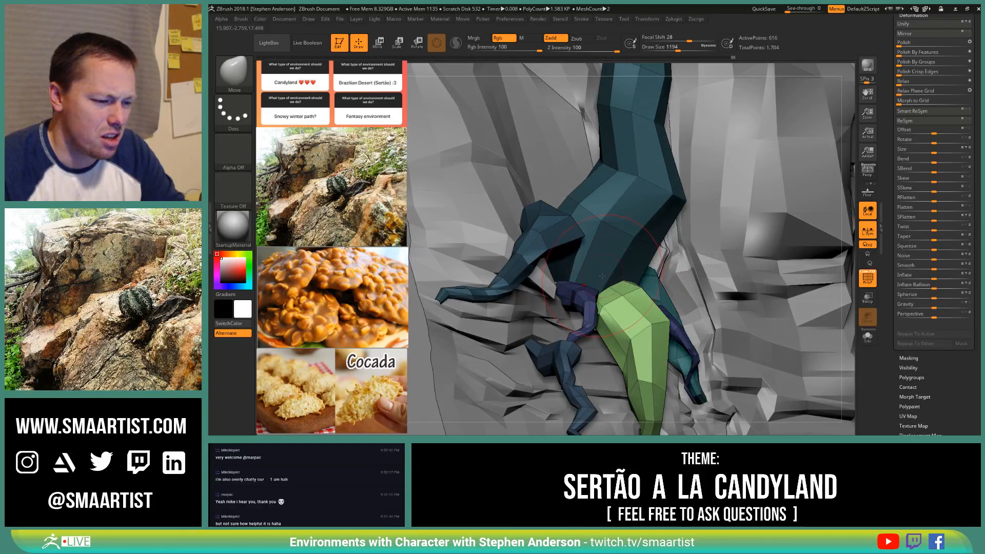
left_click(867, 336)
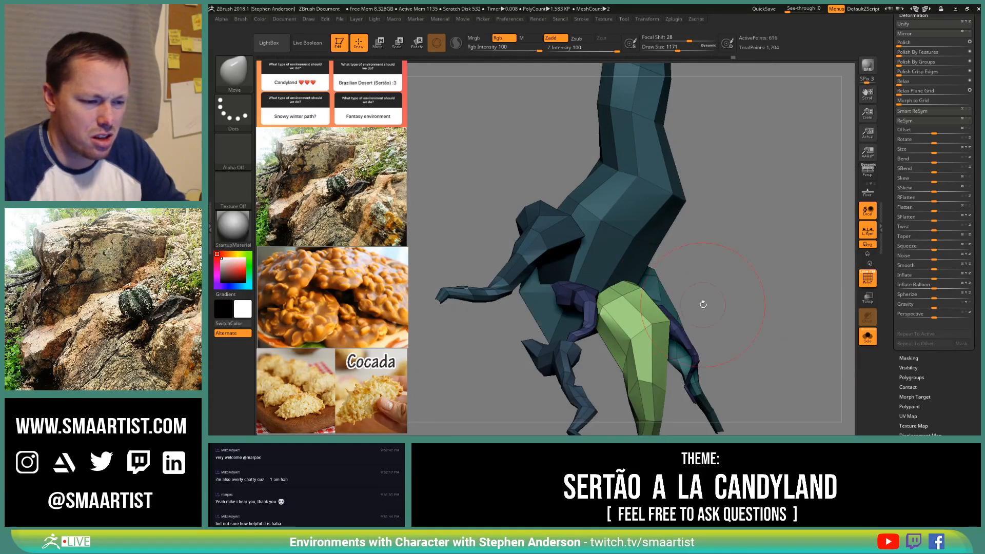
right_click_drag(703, 304, 716, 244)
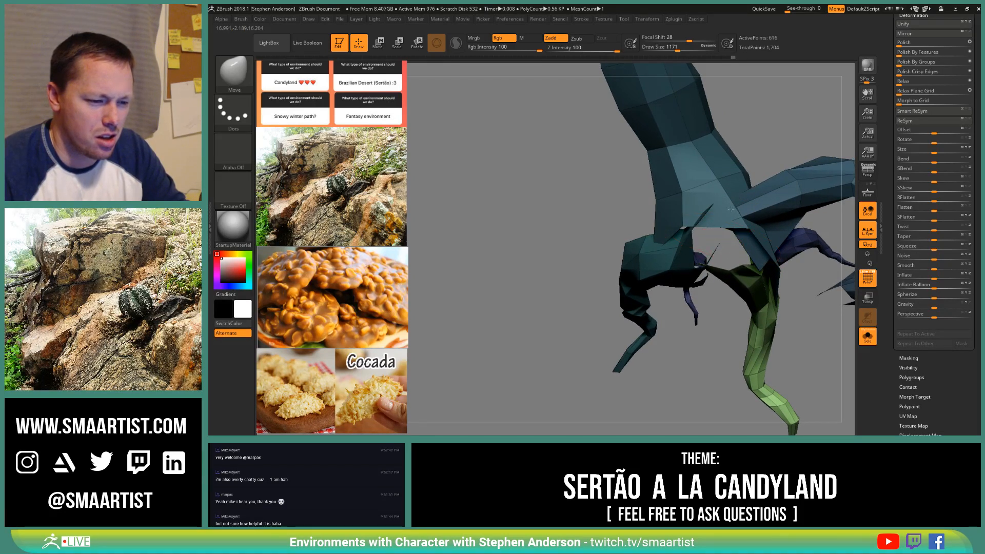
right_click_drag(730, 209, 627, 282)
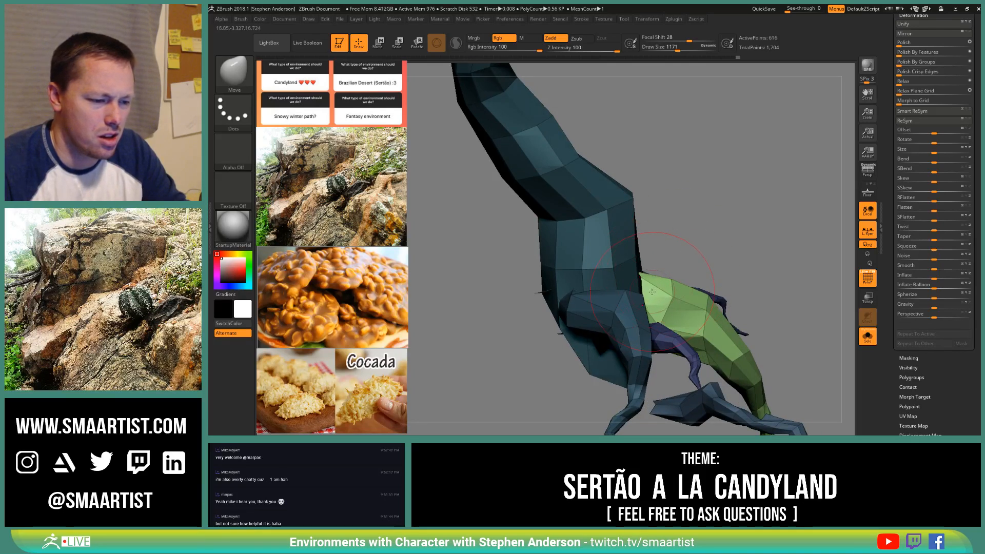
left_click_drag(668, 275, 659, 277)
mouse_move(659, 277)
right_mouse_down()
mouse_move(642, 291)
mouse_move(646, 279)
mouse_move(651, 291)
mouse_move(636, 274)
mouse_move(610, 283)
right_mouse_up()
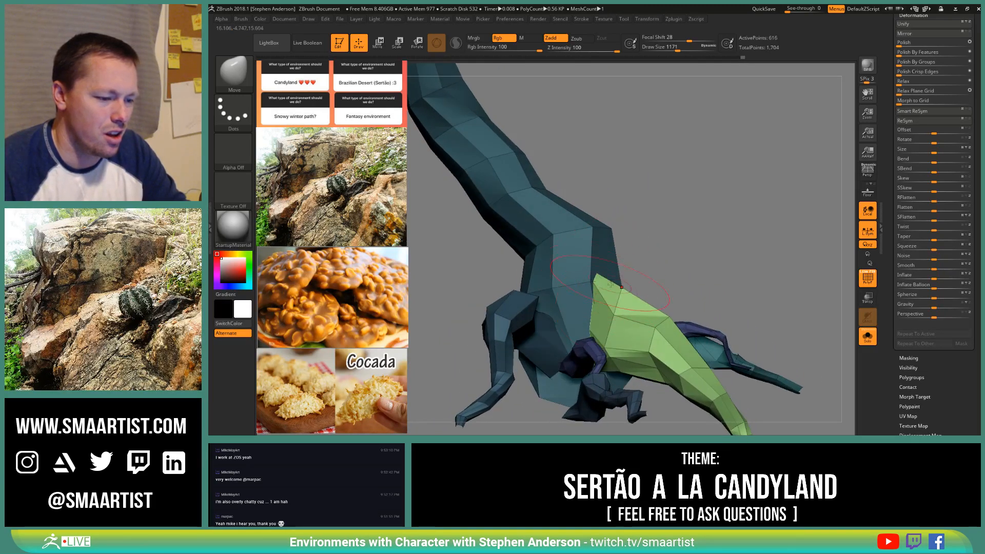
Step: Show the terrain again, clear the mask and turn off the polyframe display to check the tree from a distance
right_click_drag(713, 265, 661, 171, "ctrl")
key("shift+f")
right_click_drag(708, 200, 822, 262)
mouse_move(654, 275)
right_mouse_down("ctrl")
mouse_move(659, 338)
mouse_move(631, 344)
mouse_move(680, 354)
right_mouse_up("ctrl")
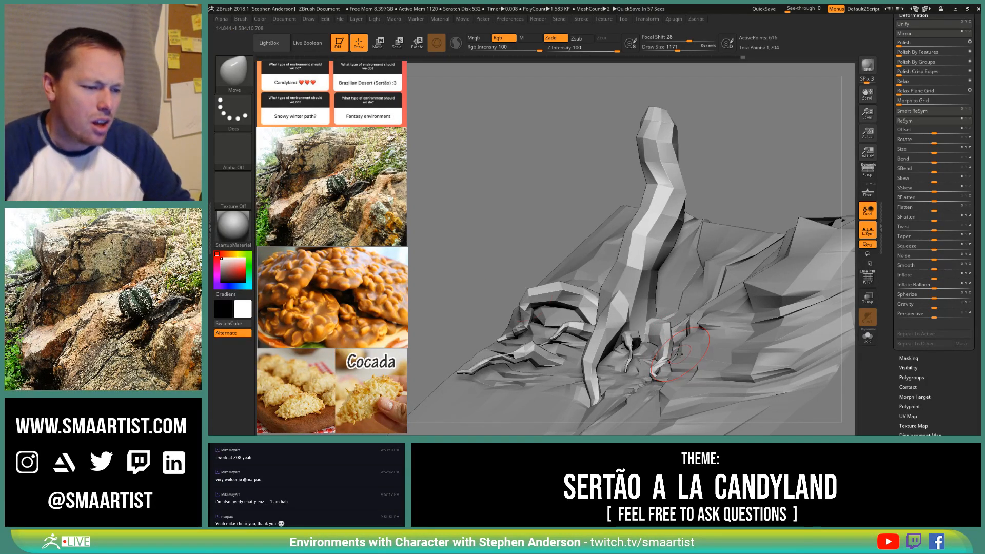
right_click_drag(680, 354, 677, 297, "ctrl")
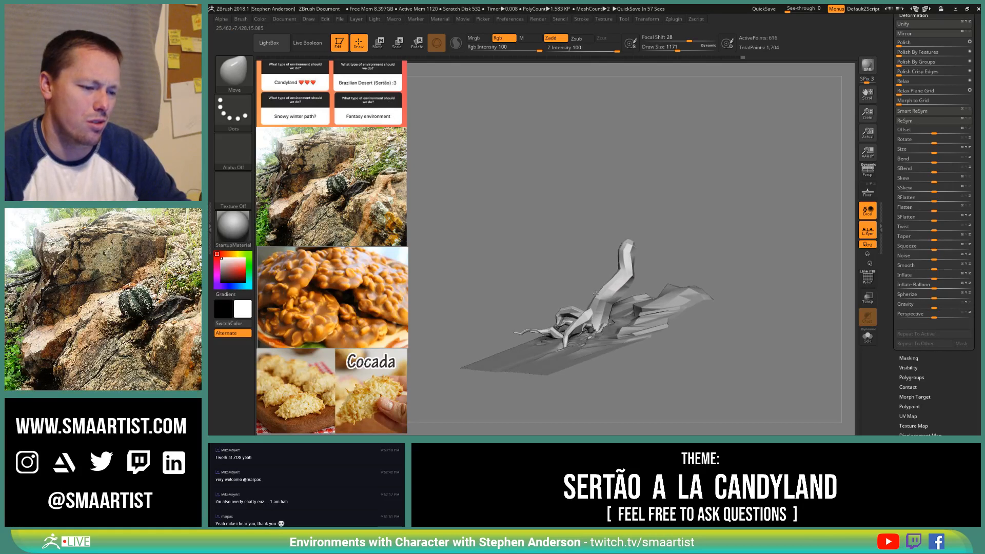
mouse_move(594, 292)
right_mouse_down("ctrl")
mouse_move(606, 311)
mouse_move(613, 298)
mouse_move(625, 313)
mouse_move(606, 327)
mouse_move(615, 319)
right_mouse_up("ctrl")
Step: Isolate the small thin root by the trunk's base, then rotate and shift it beneath the arched root
key("w")
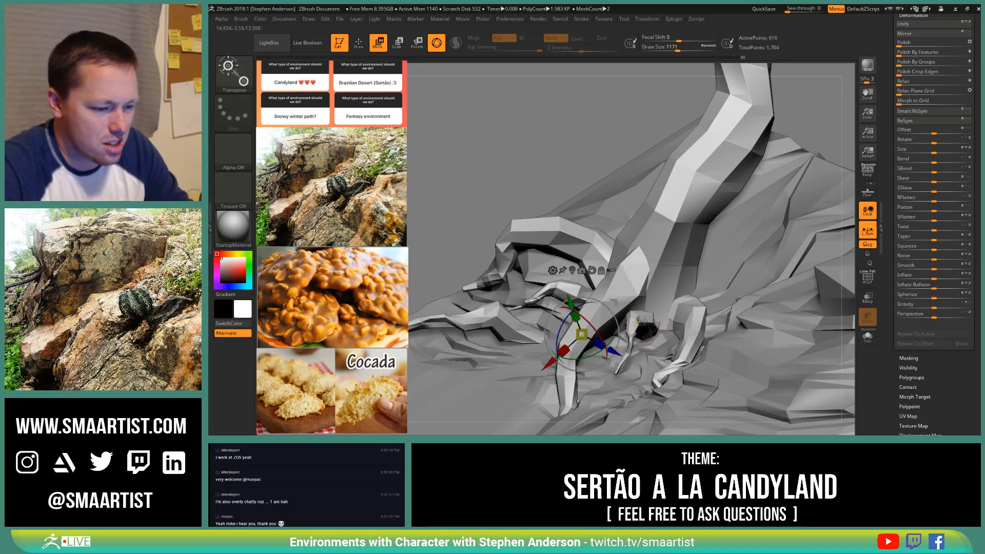
left_click(643, 322)
right_click_drag(682, 313, 694, 286)
right_click_drag(643, 236, 607, 248)
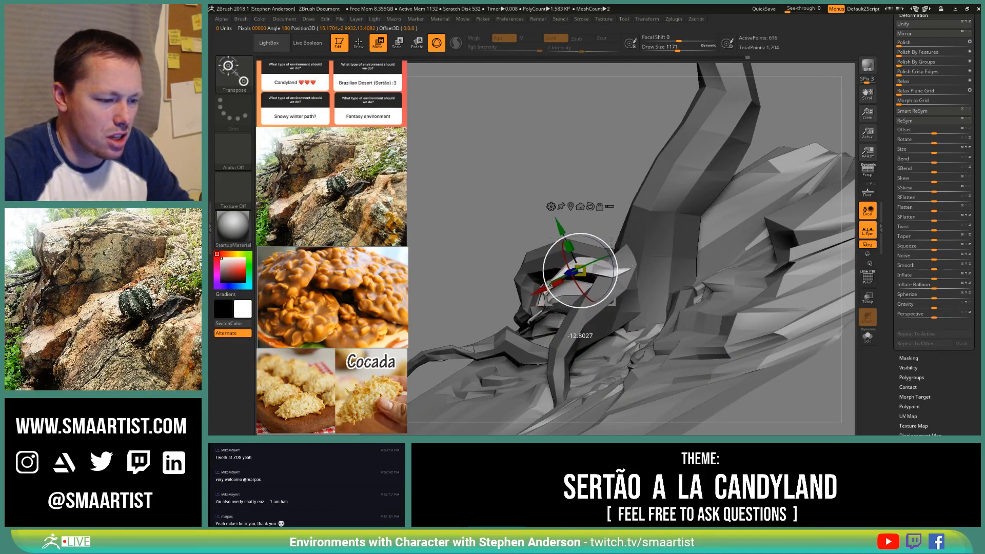
left_click_drag(611, 242, 616, 246)
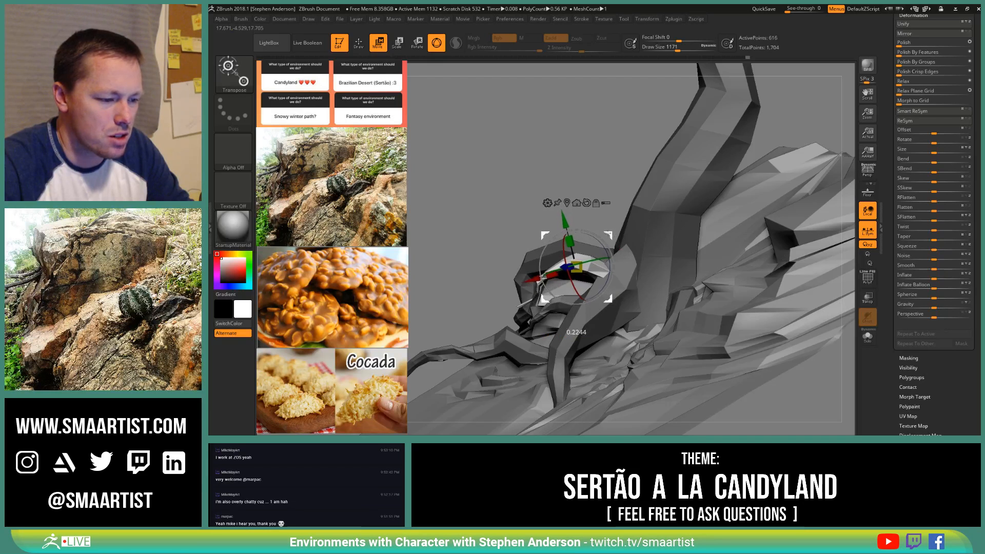
key("q")
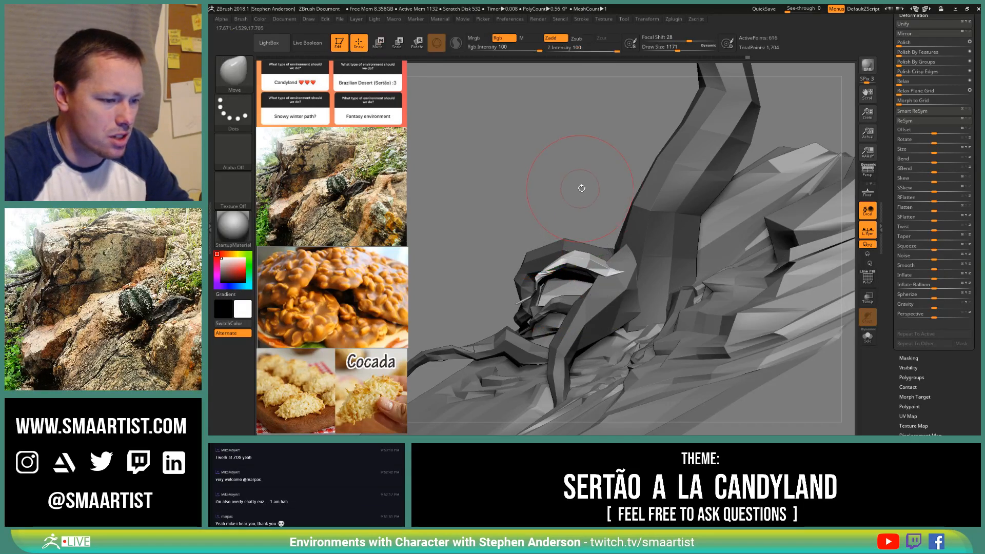
mouse_move(580, 187)
right_mouse_down()
mouse_move(620, 170)
mouse_move(582, 214)
mouse_move(617, 254)
mouse_move(628, 219)
mouse_move(637, 227)
right_mouse_up()
Step: Reorient the transform gizmo on the small root and move the root against the underside of the trunk
key("w")
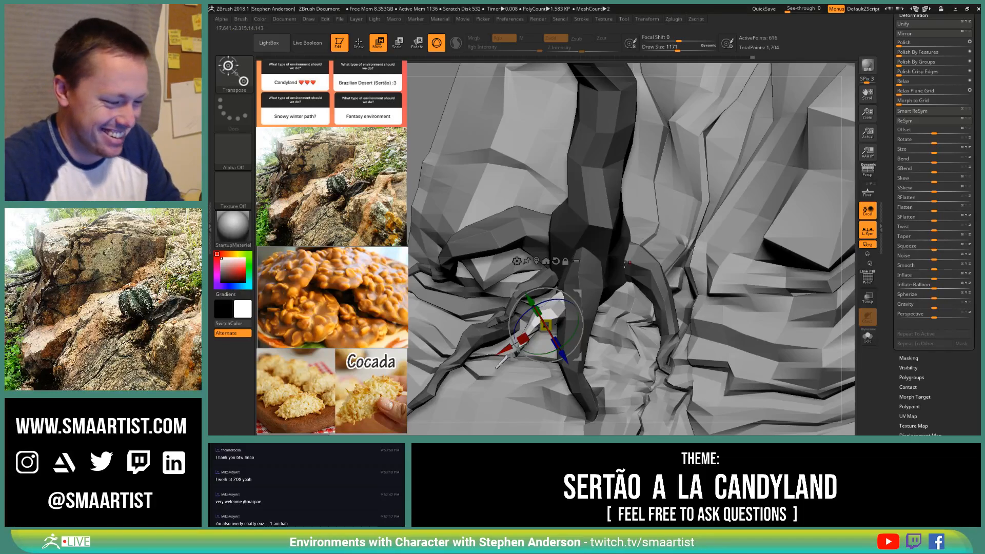
mouse_move(622, 256)
right_mouse_down()
mouse_move(608, 295)
mouse_move(595, 223)
mouse_move(585, 240)
mouse_move(580, 186)
right_mouse_up()
key("q")
key("w")
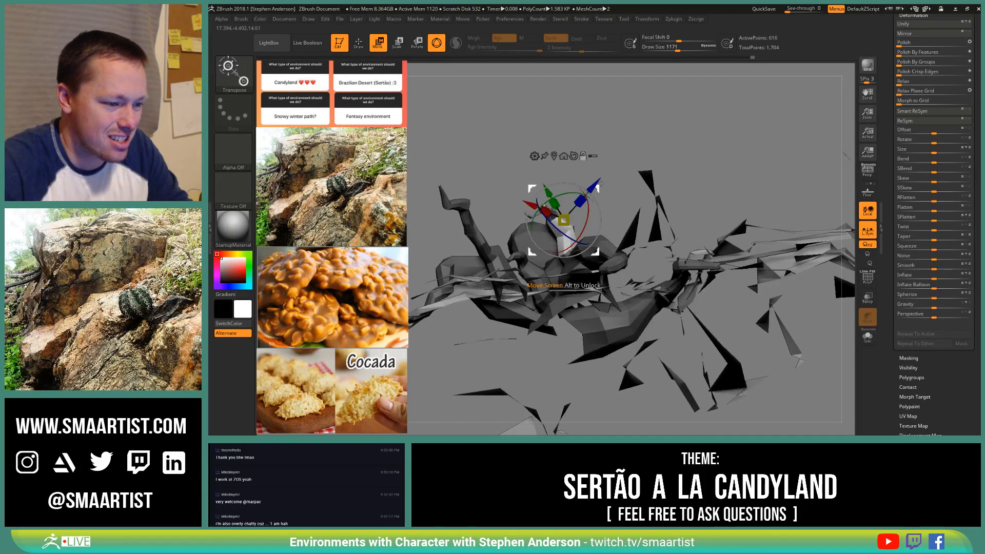
left_click_drag(601, 183, 601, 232, "alt")
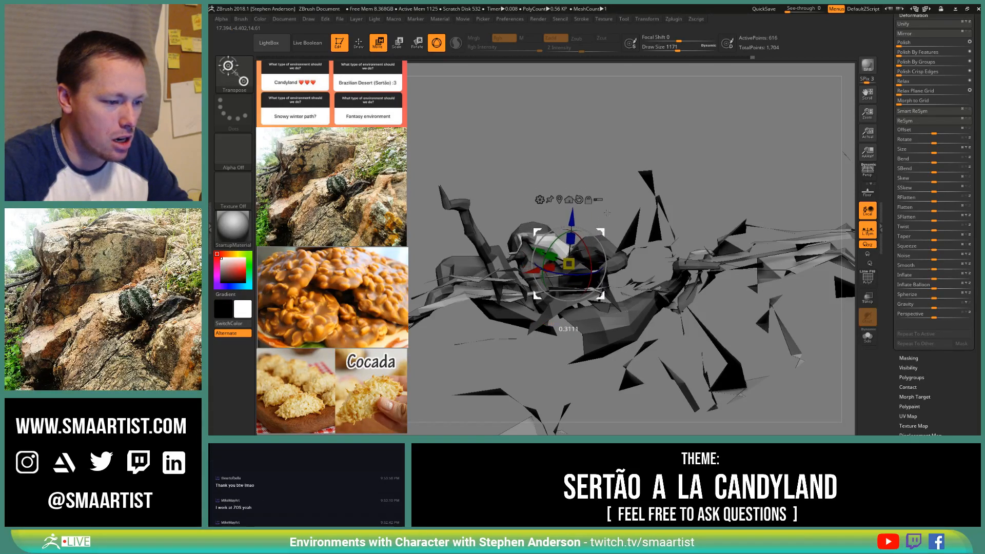
right_click_drag(607, 213, 635, 245)
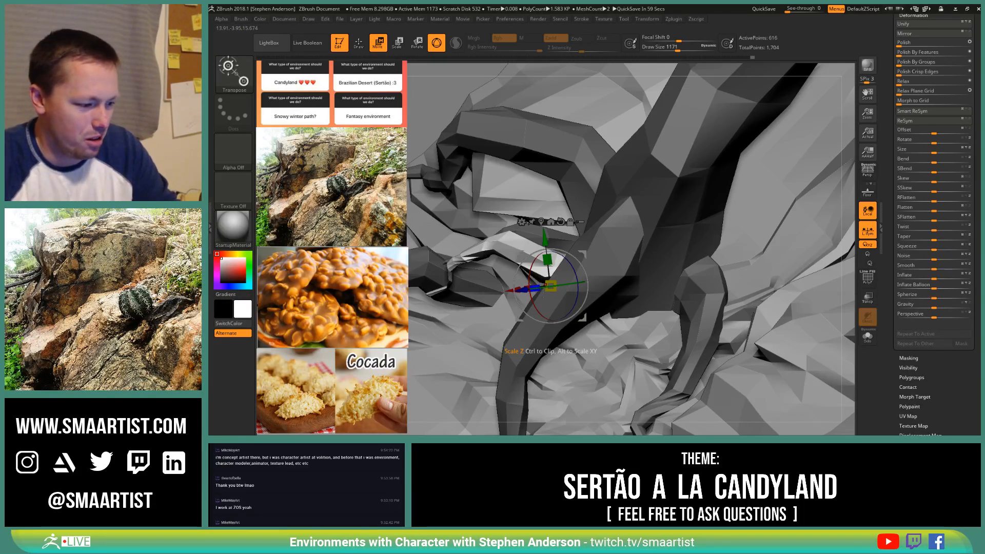
Step: Set the draw size to 350 and reshape the small root's thin end with the Move brush
key("q")
mouse_move(604, 290)
right_mouse_down()
mouse_move(616, 276)
mouse_move(600, 291)
mouse_move(597, 259)
mouse_move(561, 259)
right_mouse_up()
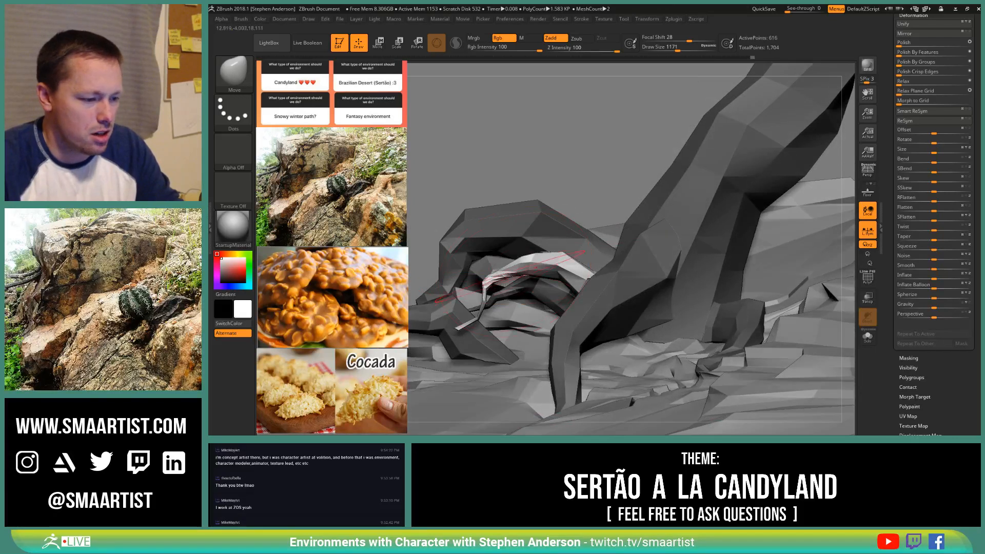
right_click_drag(456, 329, 475, 331)
key("s")
left_click_drag(474, 330, 459, 327)
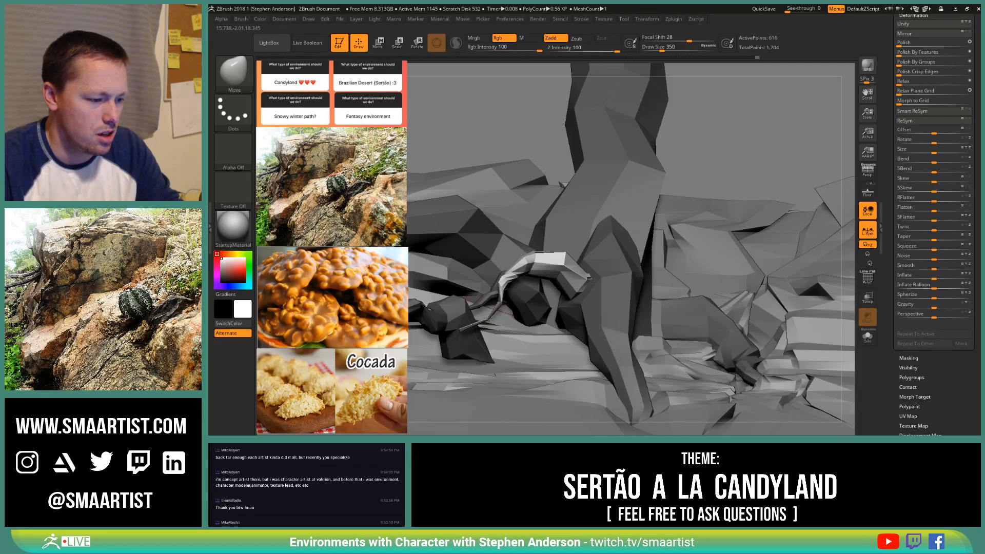
Step: Isolate the neighbouring thin root with a mask and move it up to the arched root
mouse_move(488, 319)
right_mouse_down()
mouse_move(490, 334)
mouse_move(492, 323)
right_mouse_up()
key("w")
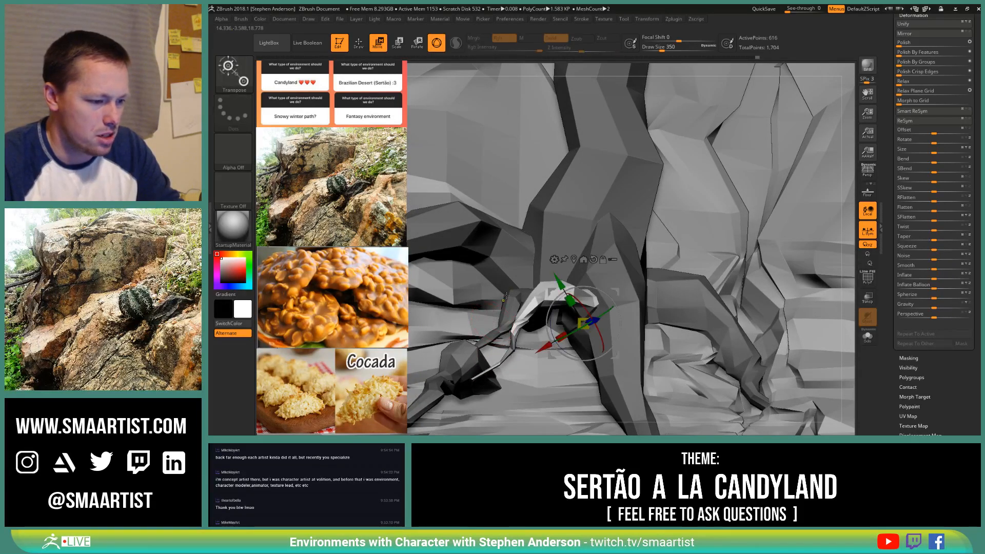
left_click_drag(506, 296, 482, 336, "ctrl")
right_click_drag(542, 288, 563, 306, "alt")
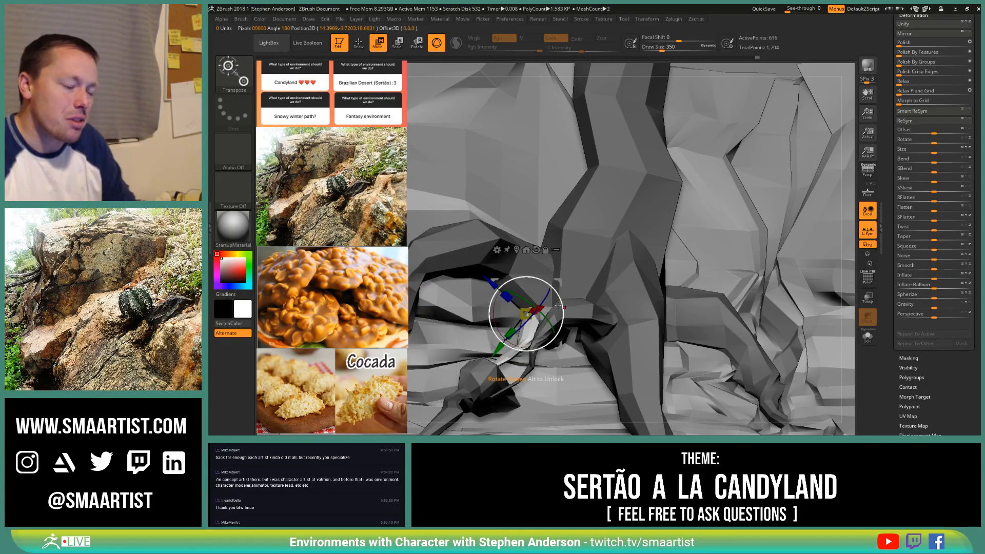
right_click_drag(611, 288, 581, 286)
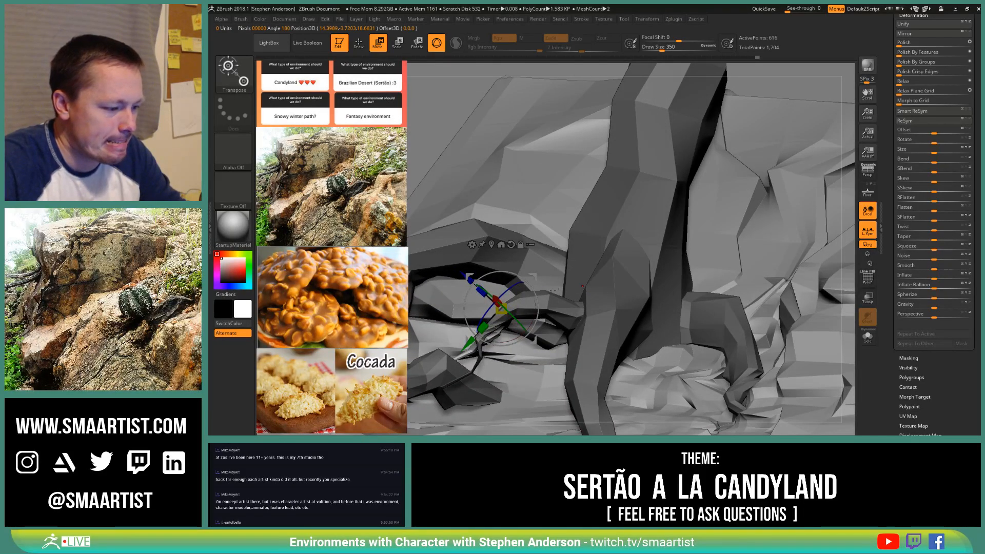
left_click_drag(541, 273, 498, 222)
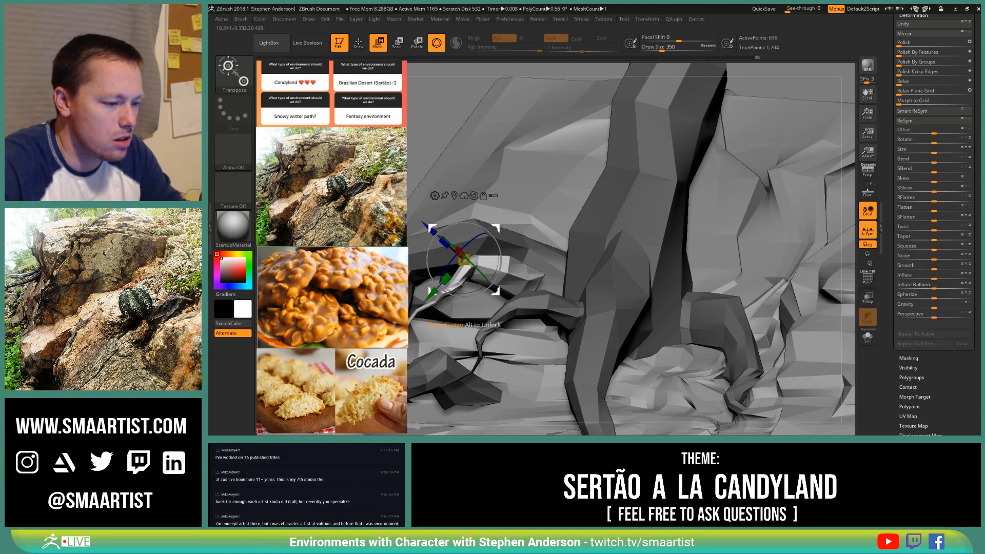
Step: Rotate the isolated thin root about 60 degrees and shift it toward the inside of the arched root
right_click_drag(525, 266, 637, 286, "alt")
key("b")
key("m")
key("v")
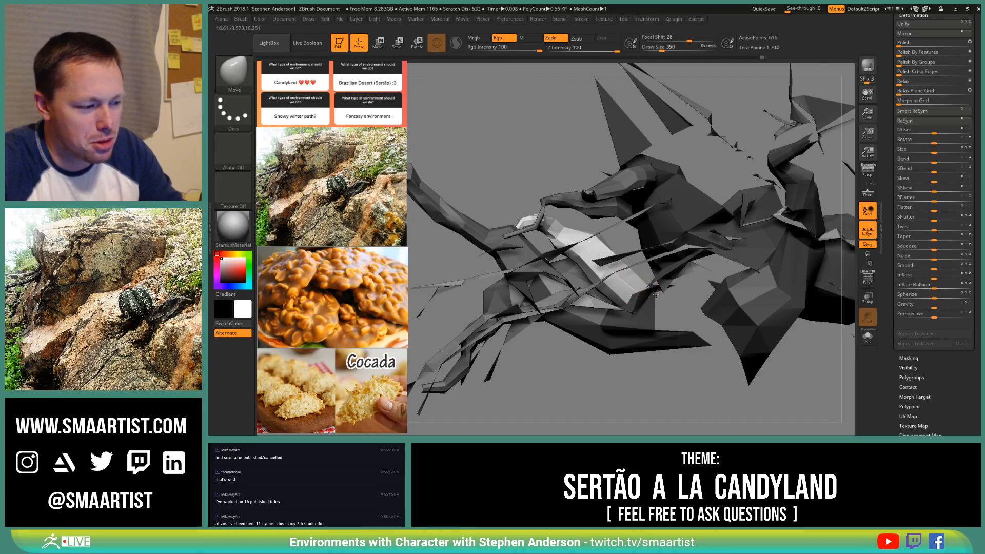
mouse_move(645, 284)
right_mouse_down()
mouse_move(639, 289)
mouse_move(652, 291)
mouse_move(631, 280)
mouse_move(605, 232)
mouse_move(610, 279)
right_mouse_up()
key("w")
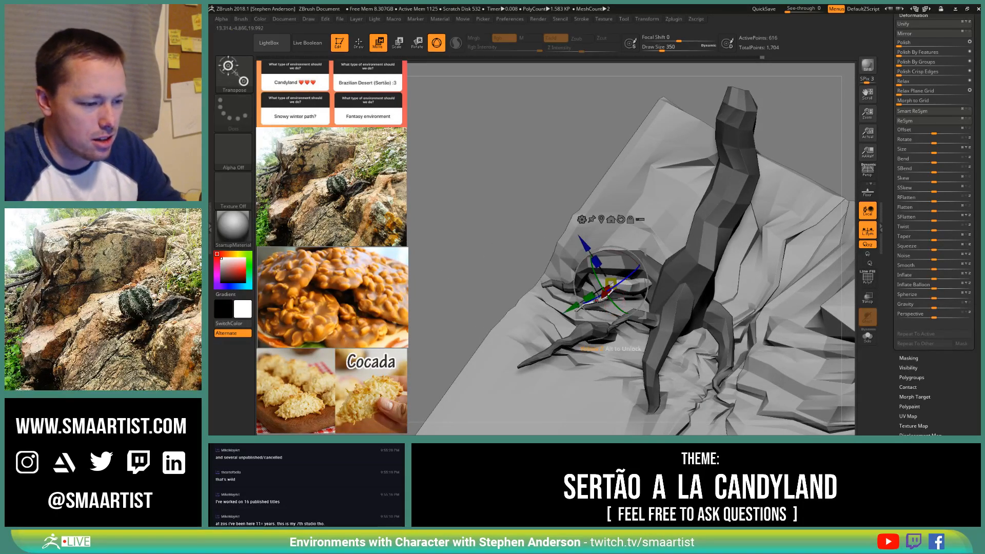
left_click_drag(577, 270, 589, 298)
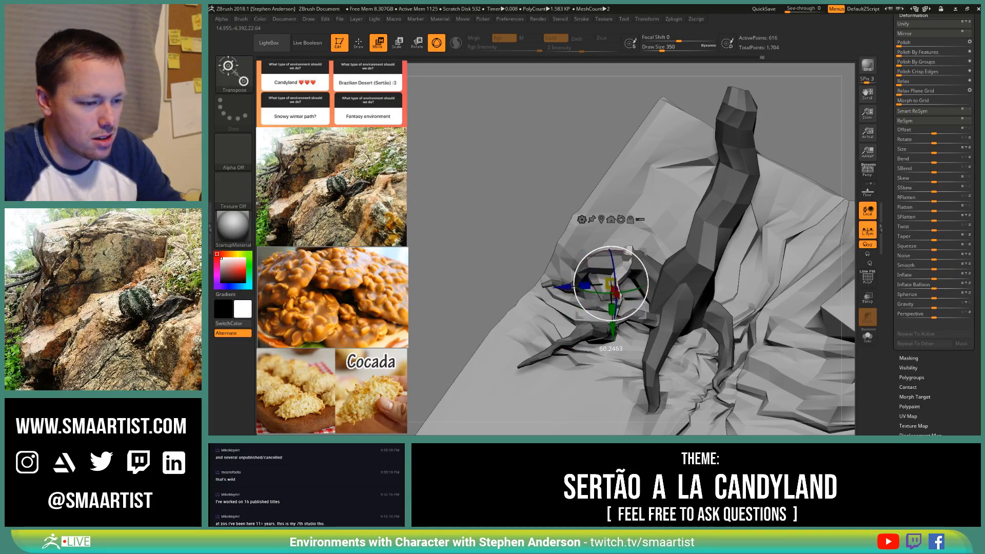
left_click_drag(642, 253, 640, 262)
right_click_drag(641, 262, 662, 263)
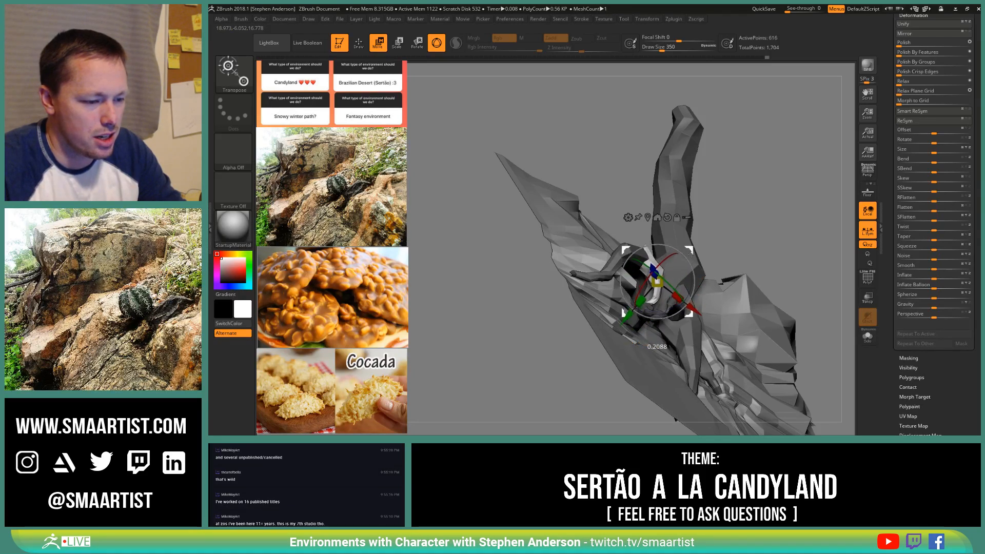
Step: Scale down the thin root and position it so it hangs from the underside of the arched root
right_click_drag(685, 282, 655, 236)
left_click(663, 224, "alt")
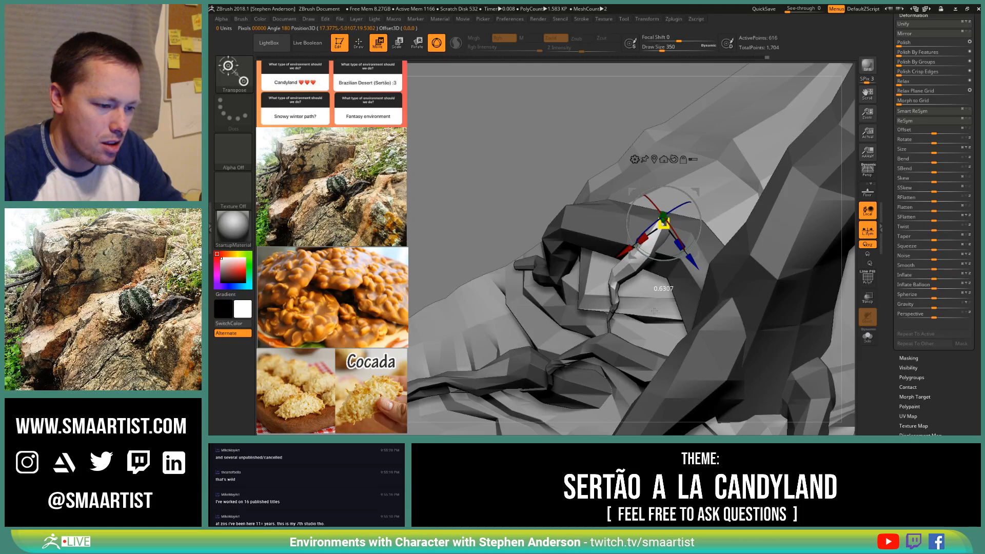
right_click_drag(654, 311, 691, 207)
left_click_drag(696, 189, 678, 214)
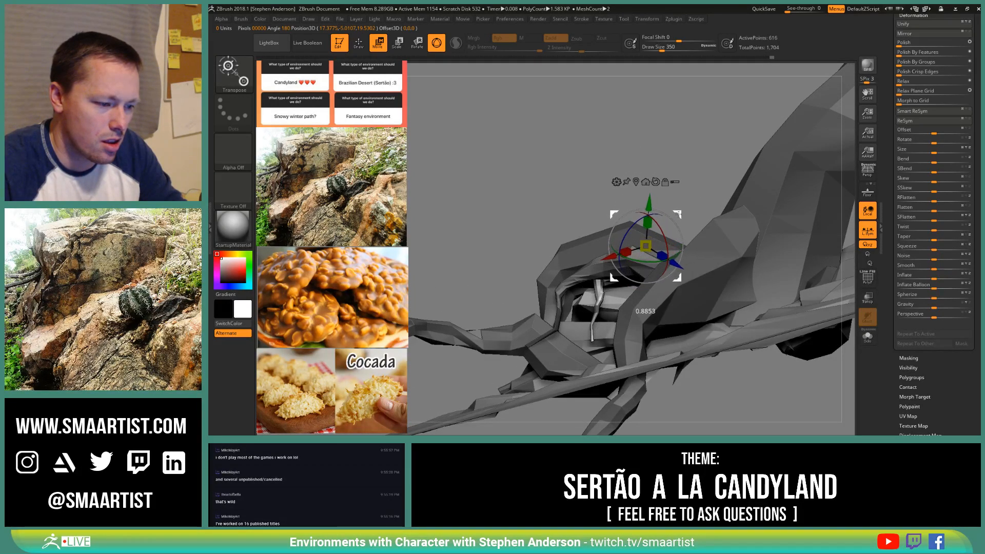
right_click_drag(693, 208, 611, 264)
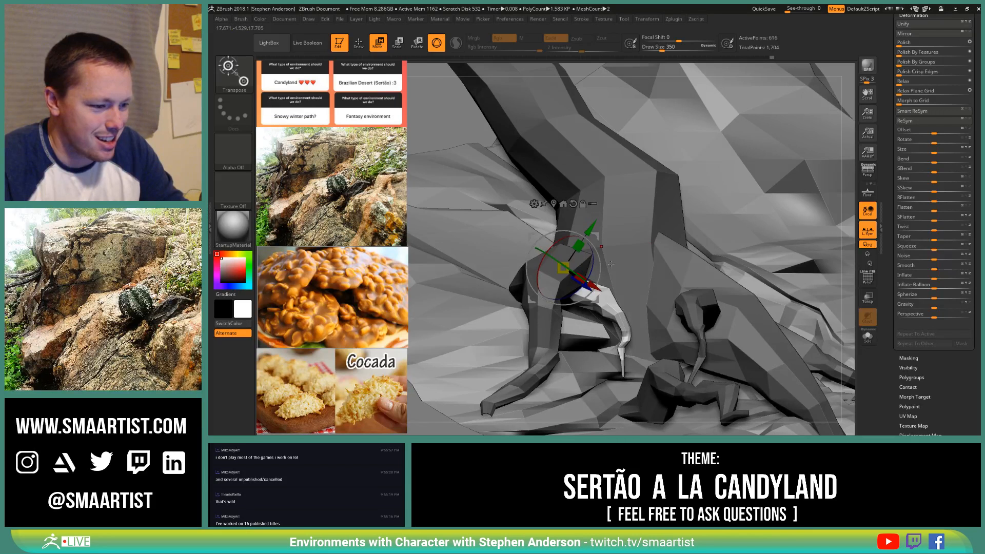
left_click_drag(595, 237, 599, 233)
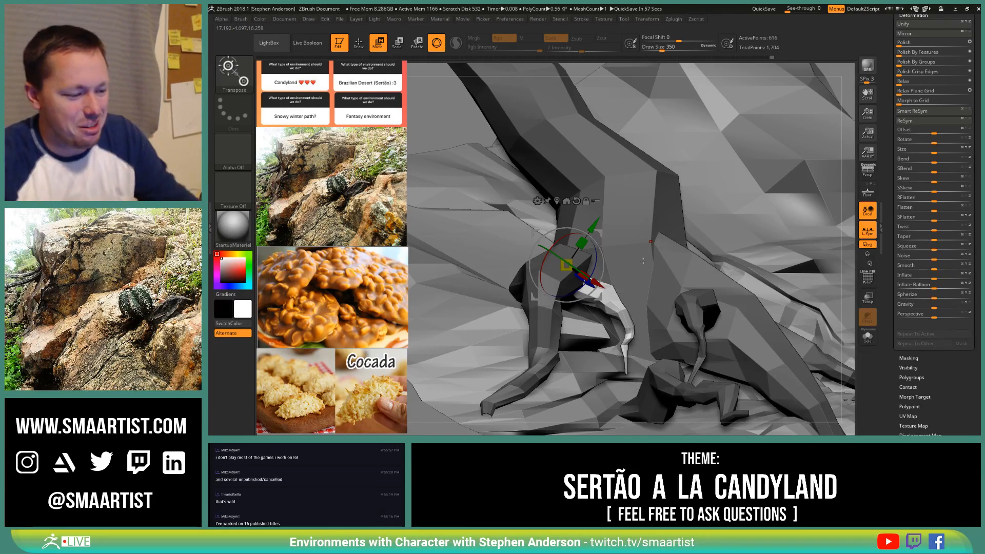
Step: Clear the mask from the tree and save the project
key("q")
mouse_move(641, 284)
right_mouse_down()
mouse_move(600, 278)
mouse_move(634, 269)
mouse_move(615, 202)
mouse_move(620, 241)
mouse_move(620, 219)
mouse_move(625, 242)
mouse_move(639, 216)
right_mouse_up()
key("ctrl")
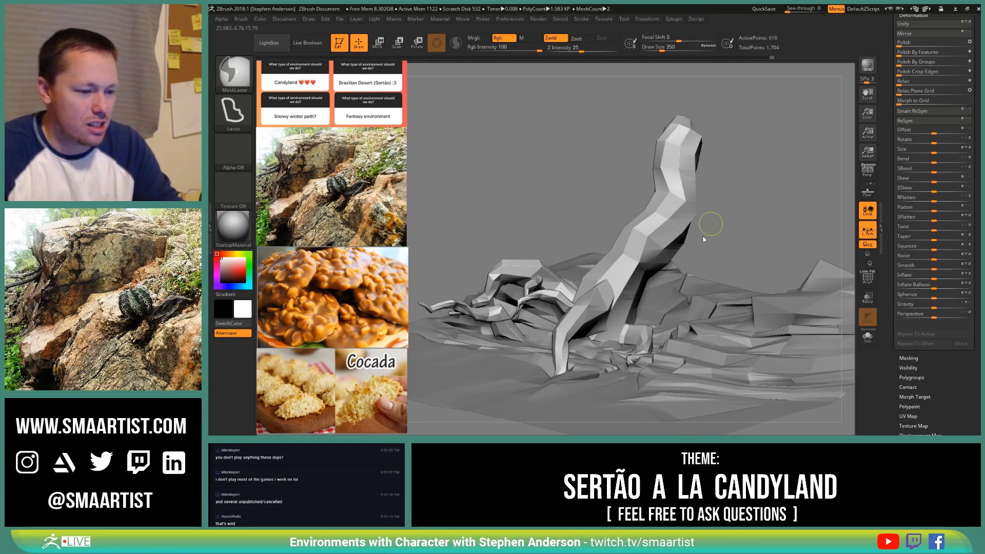
key("ctrl+s")
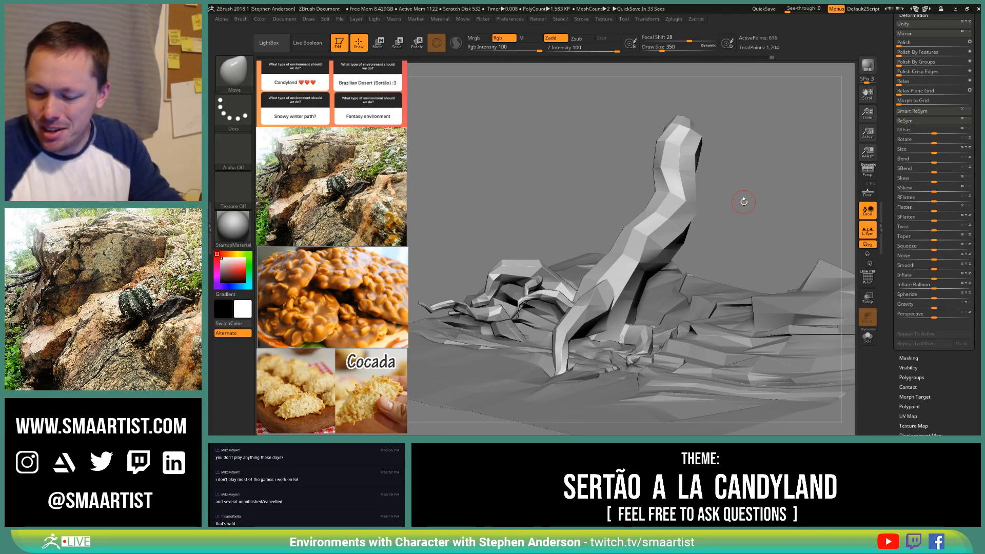
Step: Turn on the polyframe display and make the Sertao_01 terrain the active subtool
mouse_move(700, 264)
right_mouse_down()
mouse_move(733, 270)
mouse_move(690, 239)
mouse_move(632, 266)
mouse_move(590, 264)
mouse_move(579, 300)
mouse_move(601, 286)
mouse_move(587, 295)
right_mouse_up()
key("shift+f")
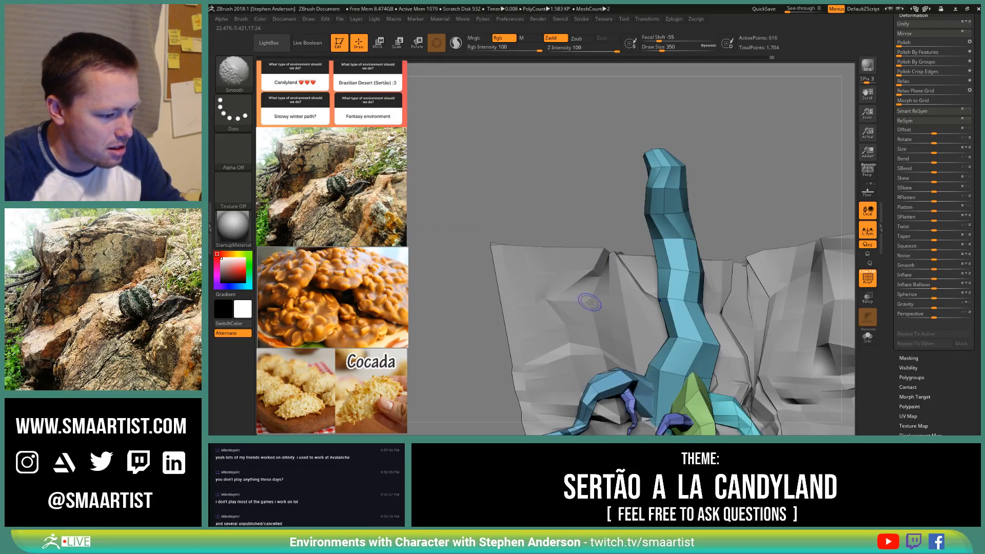
left_click(584, 301, "alt")
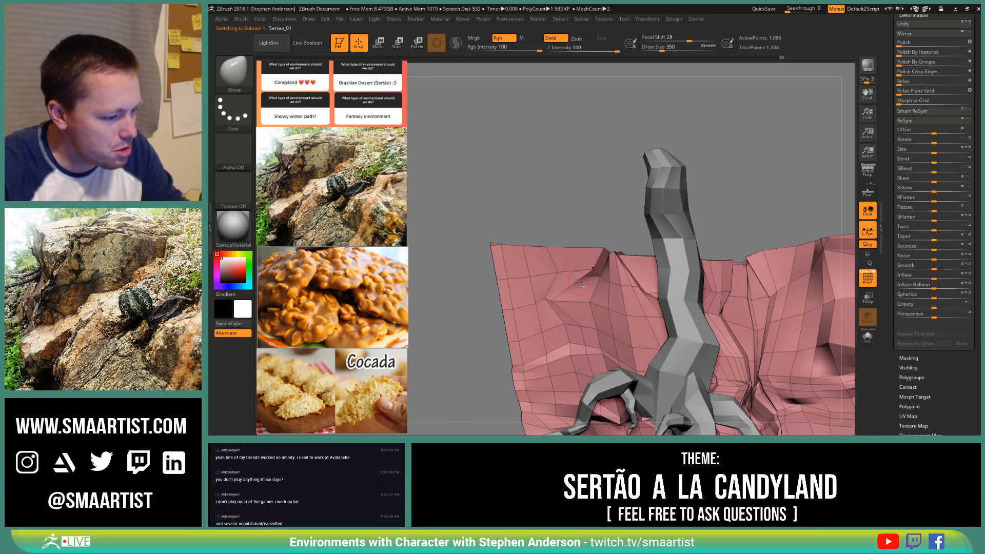
Step: Lasso-mask the raised rock block beside the trunk and invert the mask so only that block stays editable
right_click_drag(579, 283, 653, 191)
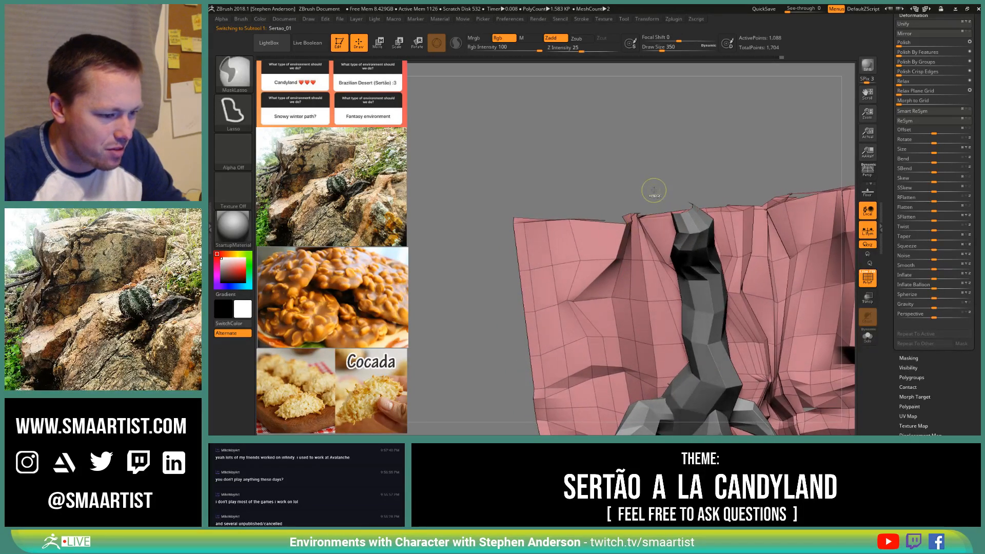
mouse_move(670, 267)
left_mouse_down("ctrl")
mouse_move(636, 293)
mouse_move(637, 328)
mouse_move(600, 359)
mouse_move(544, 379)
mouse_move(477, 267)
mouse_move(499, 176)
left_mouse_up("ctrl")
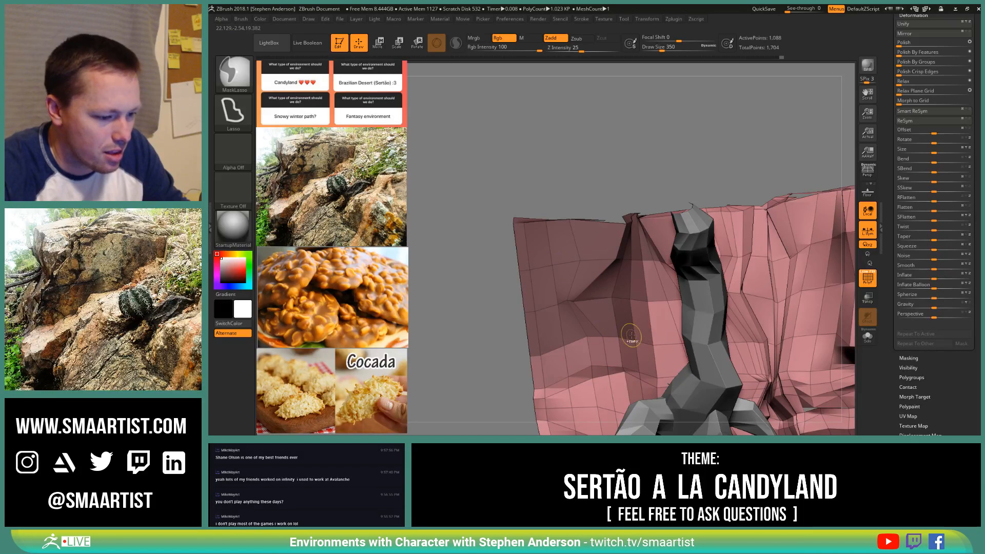
mouse_move(524, 317)
left_mouse_down("ctrl")
mouse_move(510, 339)
mouse_move(615, 321)
mouse_move(630, 372)
mouse_move(513, 407)
mouse_move(495, 396)
mouse_move(515, 335)
left_mouse_up("ctrl")
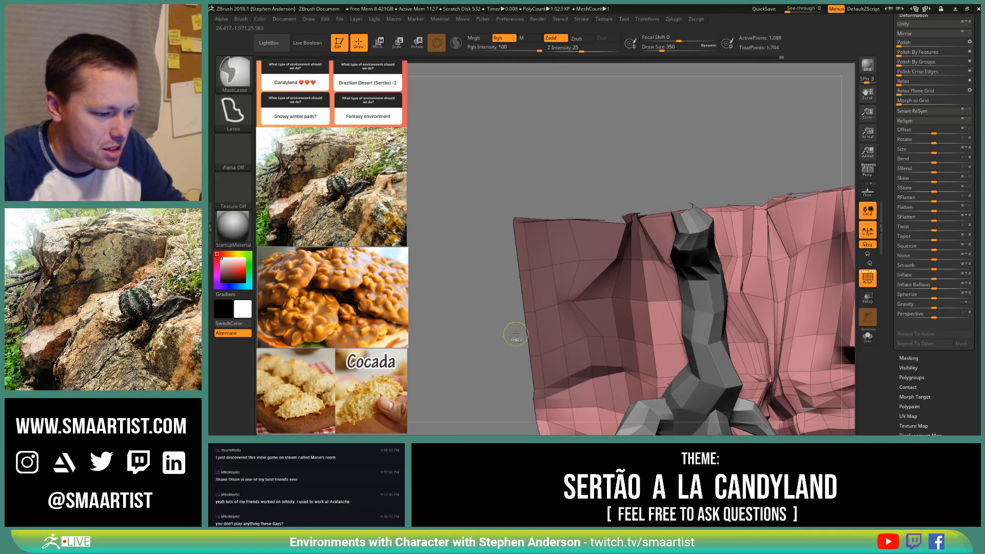
right_click_drag(603, 342, 563, 235)
left_click(577, 240, "ctrl")
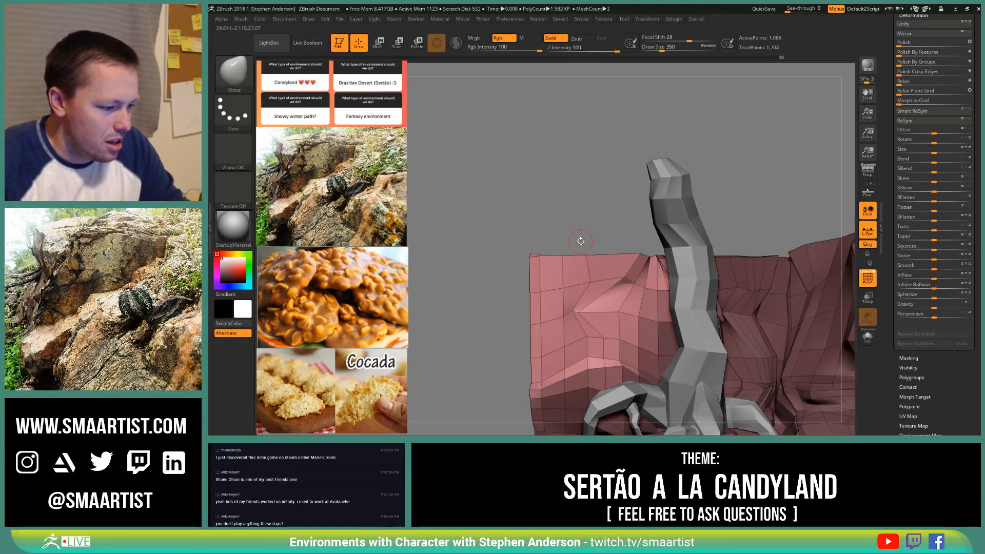
Step: Center the gizmo on the unmasked rock block and extrude it upward behind the trunk
key("w")
mouse_move(589, 232)
right_mouse_down()
mouse_move(576, 211)
mouse_move(579, 218)
right_mouse_up()
left_click(647, 317, "alt")
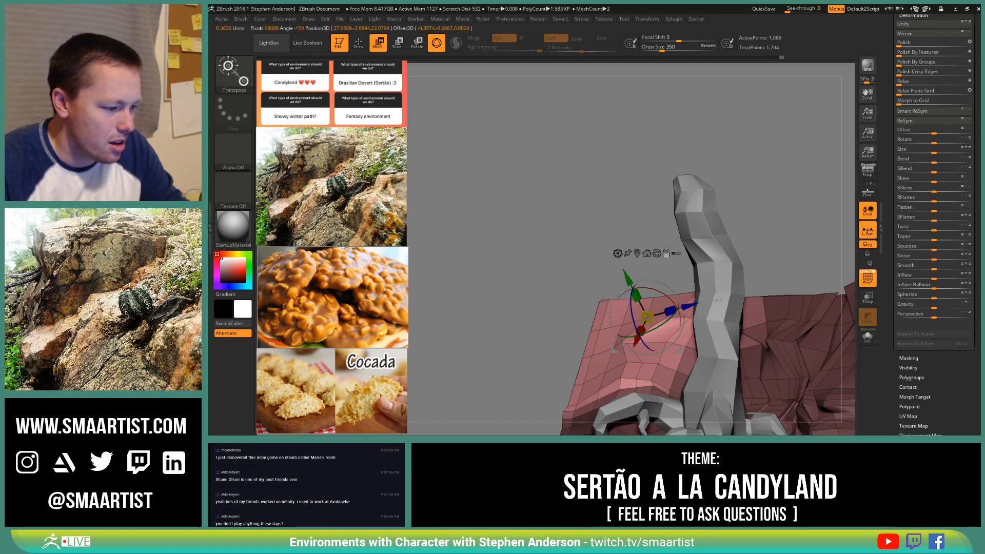
right_click_drag(647, 318, 735, 260)
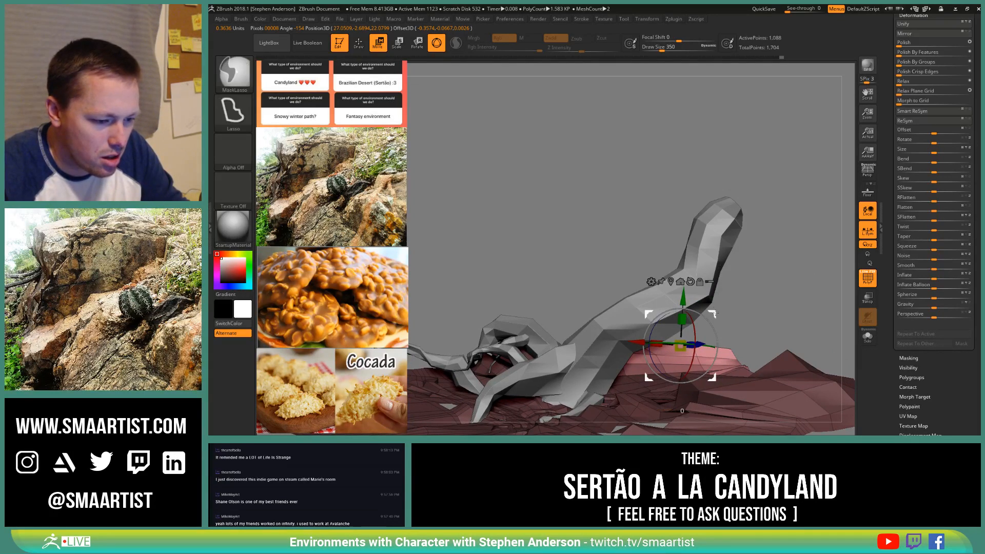
left_click_drag(682, 294, 689, 273)
mouse_move(689, 272)
right_mouse_down()
mouse_move(767, 264)
mouse_move(689, 259)
mouse_move(686, 282)
right_mouse_up()
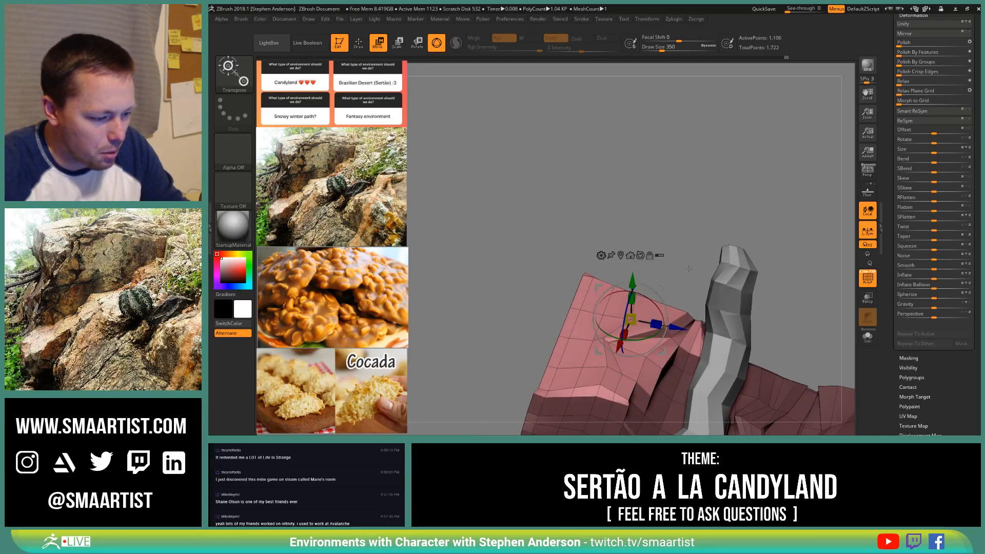
Step: Smooth and reshape the extruded rock block behind the trunk, using the Move brush at a draw size of 1006
key("q")
key("s")
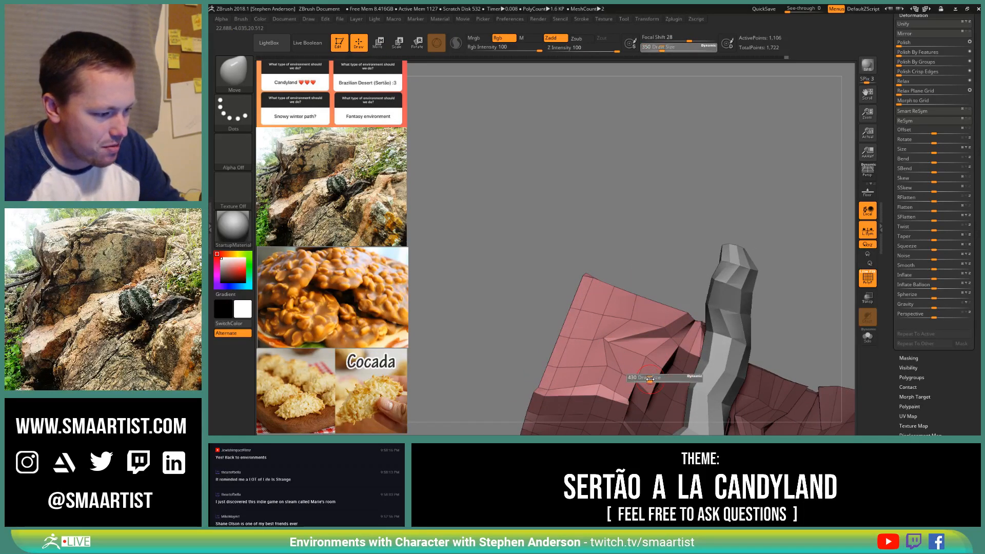
left_click(657, 378)
key("shift")
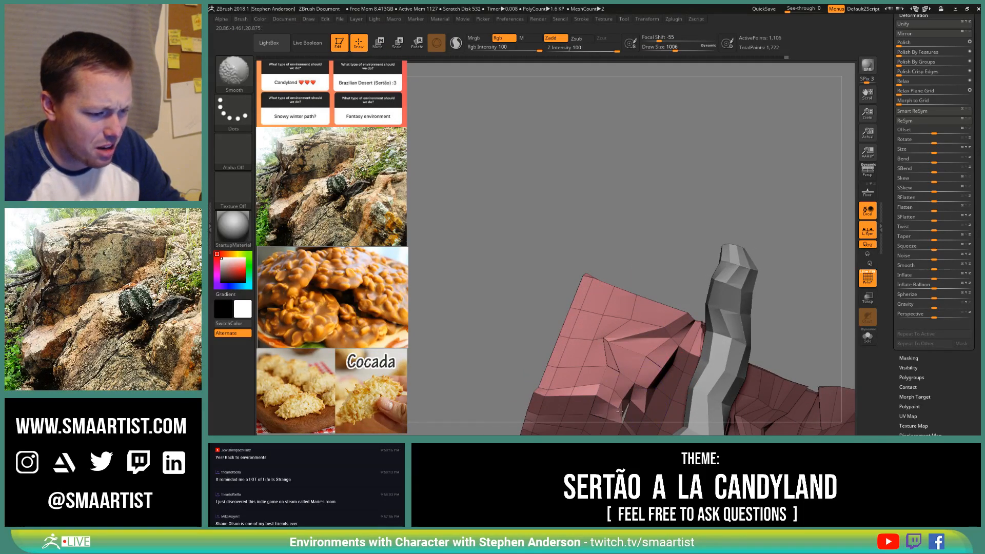
mouse_move(620, 413)
right_mouse_down()
mouse_move(694, 324)
mouse_move(667, 328)
right_mouse_up()
key("shift")
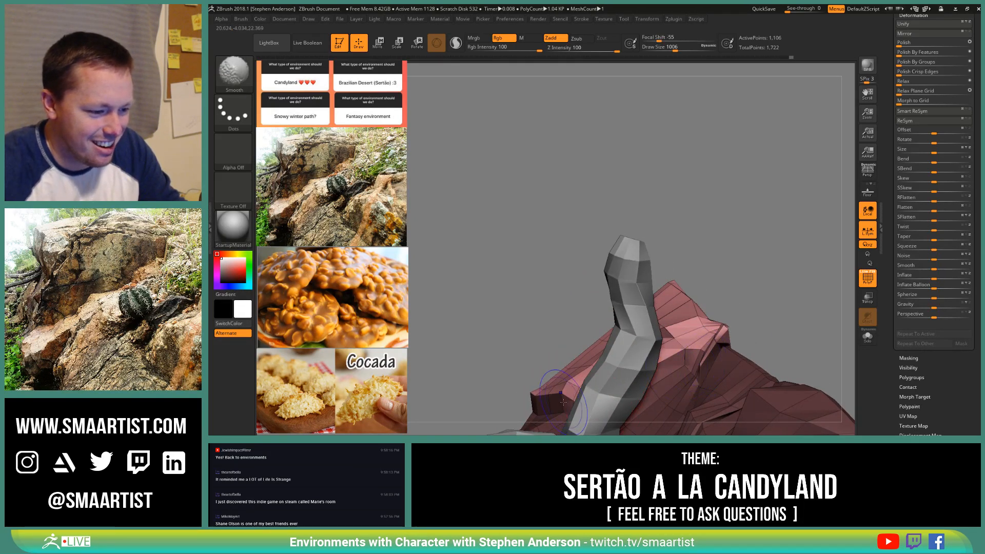
right_click_drag(536, 395, 565, 385)
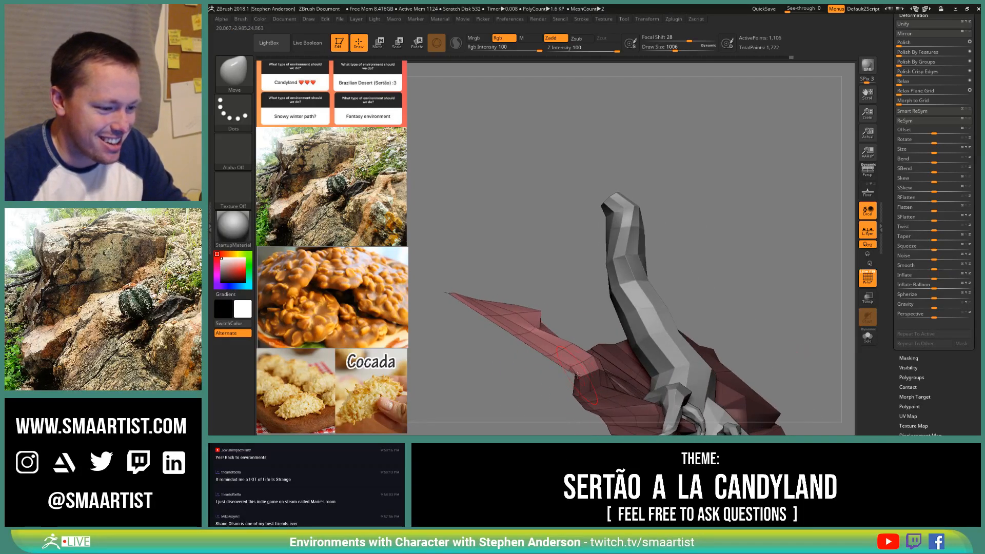
Step: Reduce the draw size to 465 and adjust the flat top and sides of the unmasked rock block with the Move brush
key("s")
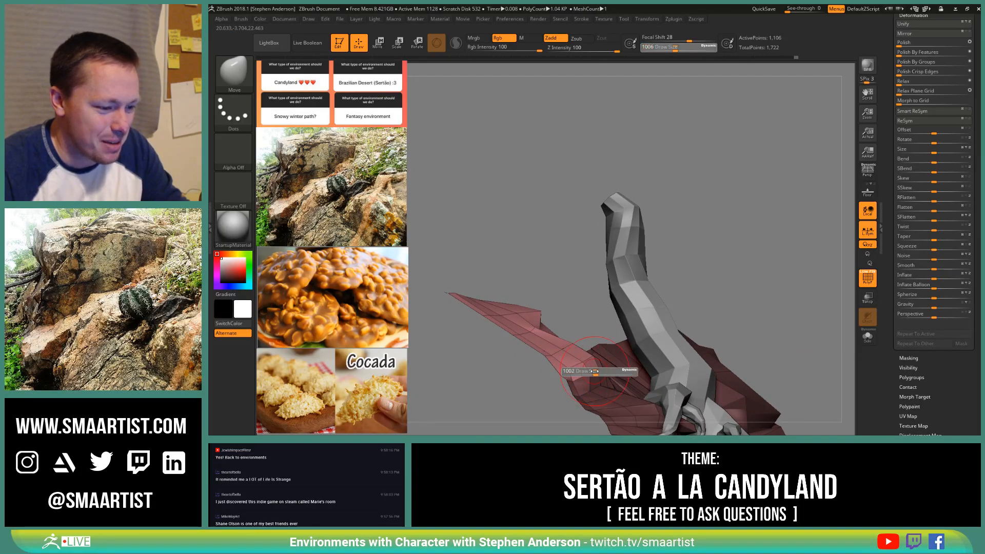
key("s")
left_click_drag(592, 371, 582, 370)
mouse_move(582, 371)
right_mouse_down()
mouse_move(626, 380)
mouse_move(567, 381)
mouse_move(669, 304)
mouse_move(686, 362)
mouse_move(627, 348)
mouse_move(664, 318)
mouse_move(670, 273)
mouse_move(603, 310)
mouse_move(666, 250)
right_mouse_up()
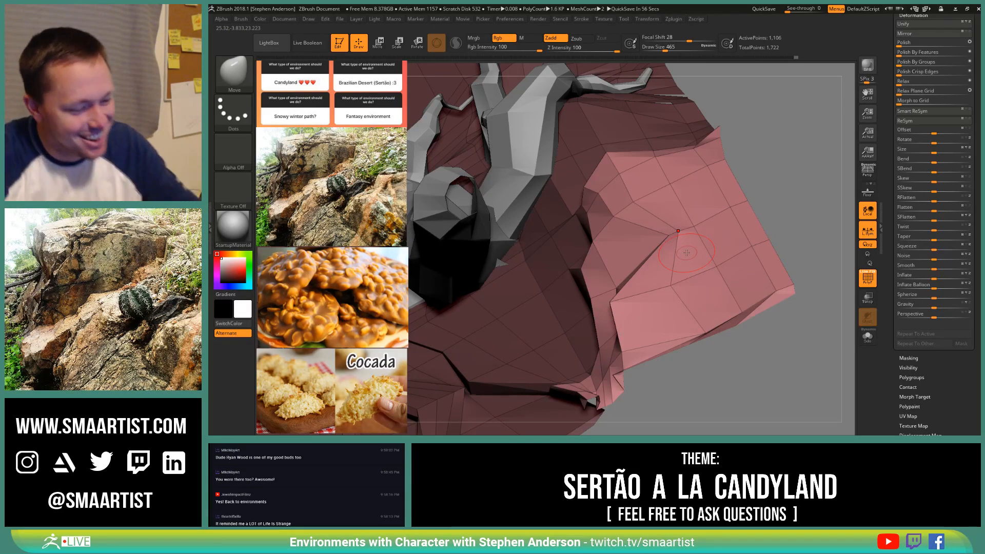
right_click_drag(647, 273, 780, 341)
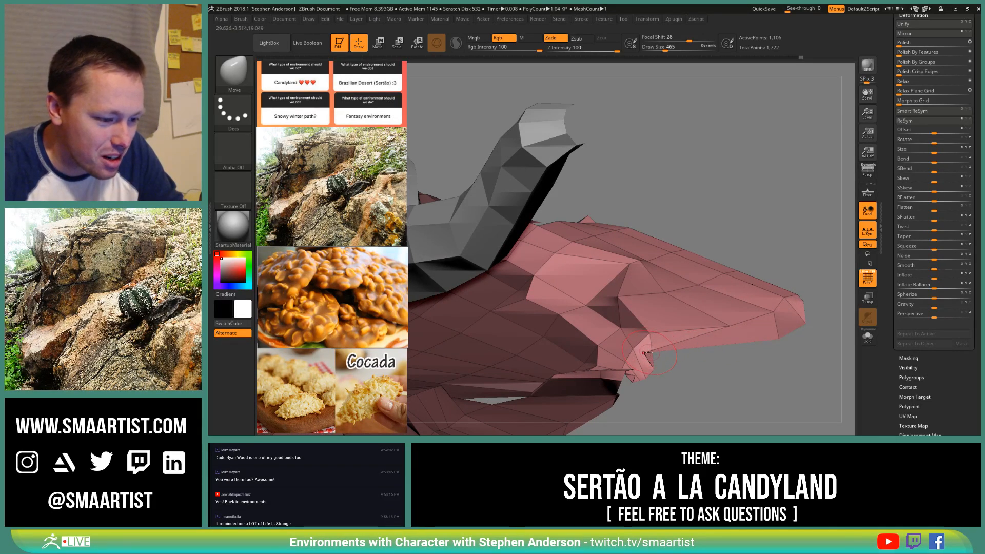
Step: Reduce the draw size to 292 and pull the ragged lower corner points of the rock block into a cleaner edge
key("s")
left_click_drag(646, 359, 671, 353)
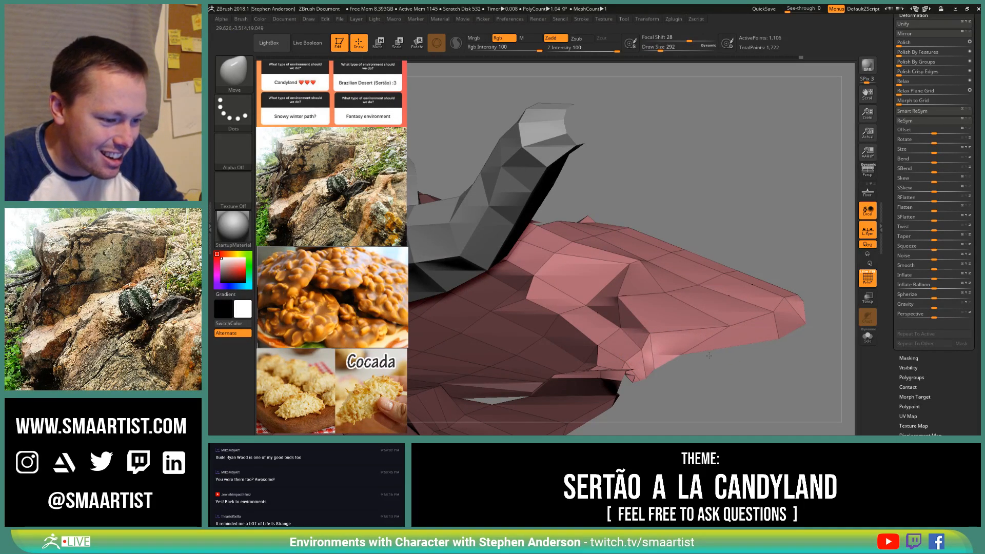
right_click_drag(672, 352, 708, 341)
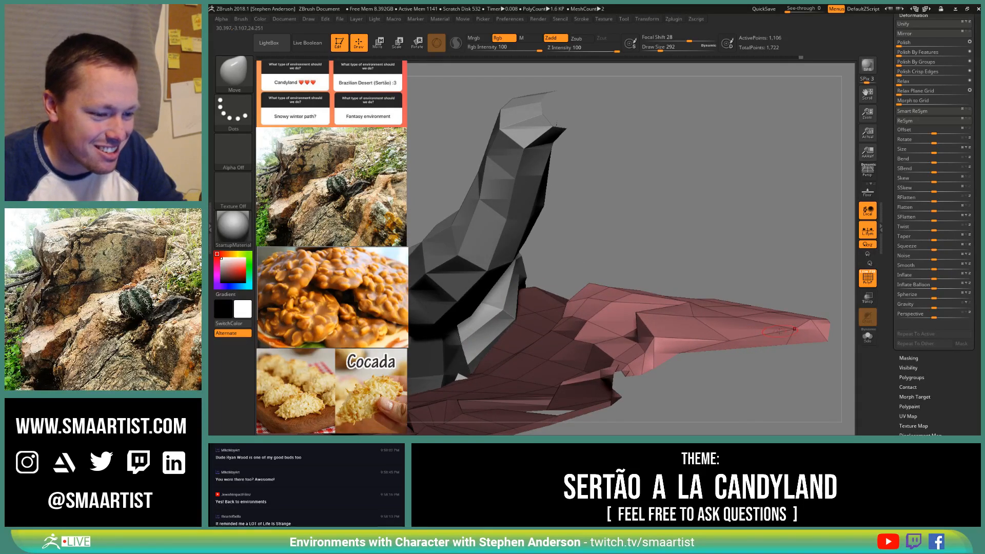
right_click_drag(742, 315, 684, 302)
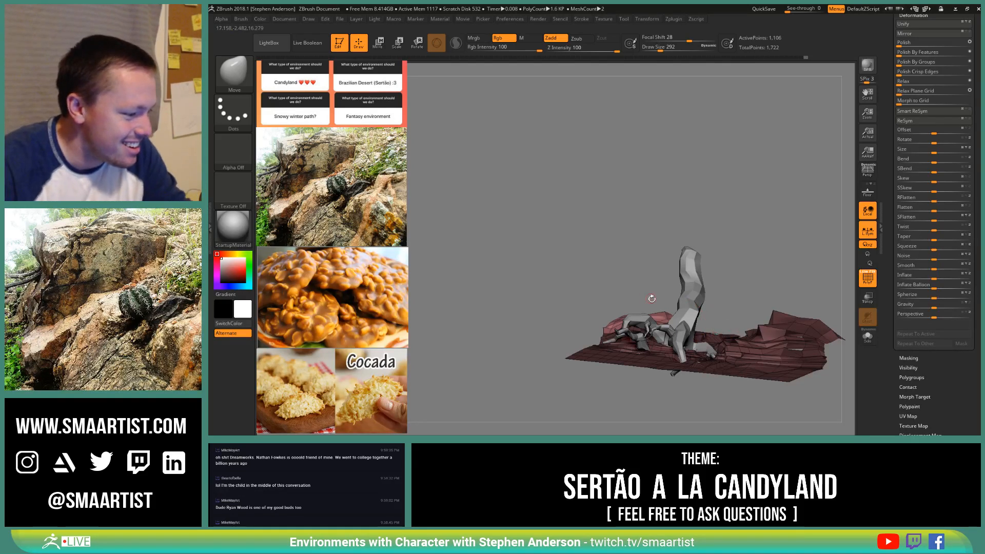
Step: Pull the unmasked rock block up into tall peaks with the Move brush at a draw size of 2622, and clear the terrain mask
mouse_move(707, 310)
left_mouse_down()
mouse_move(670, 319)
mouse_move(701, 306)
left_mouse_up()
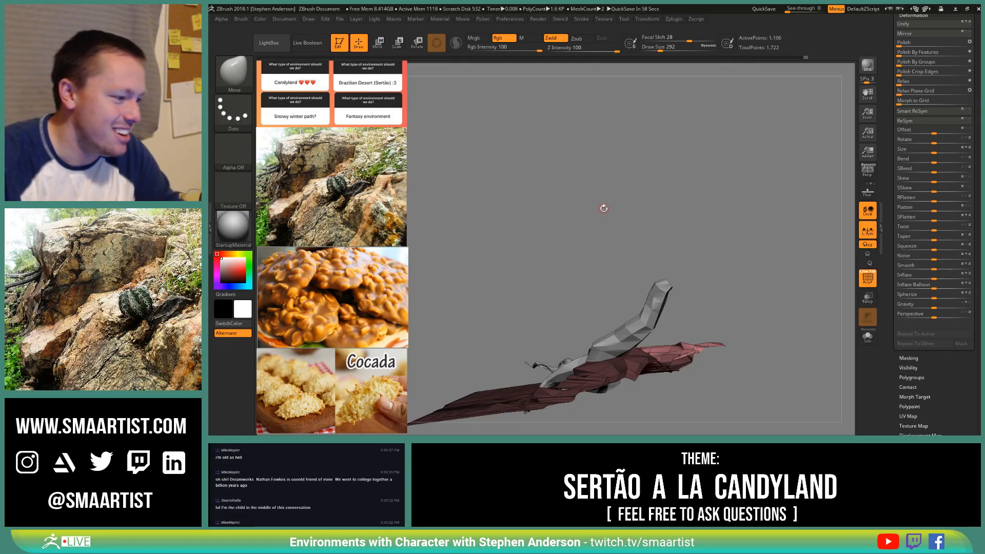
left_click_drag(705, 288, 733, 300)
mouse_move(709, 332)
left_mouse_down()
mouse_move(661, 294)
mouse_move(655, 329)
mouse_move(601, 325)
left_mouse_up()
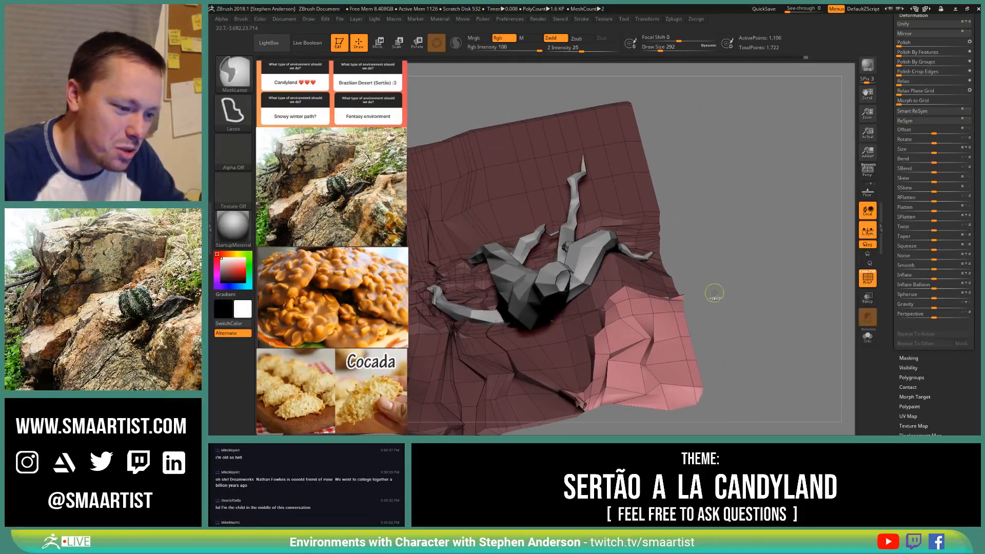
mouse_move(675, 366)
left_mouse_down("ctrl")
mouse_move(628, 431)
mouse_move(533, 281)
mouse_move(650, 215)
mouse_move(667, 236)
left_mouse_up("ctrl")
mouse_move(710, 301)
left_mouse_down()
mouse_move(690, 341)
mouse_move(718, 347)
mouse_move(714, 325)
left_mouse_up()
key("s")
left_click_drag(685, 288, 686, 320)
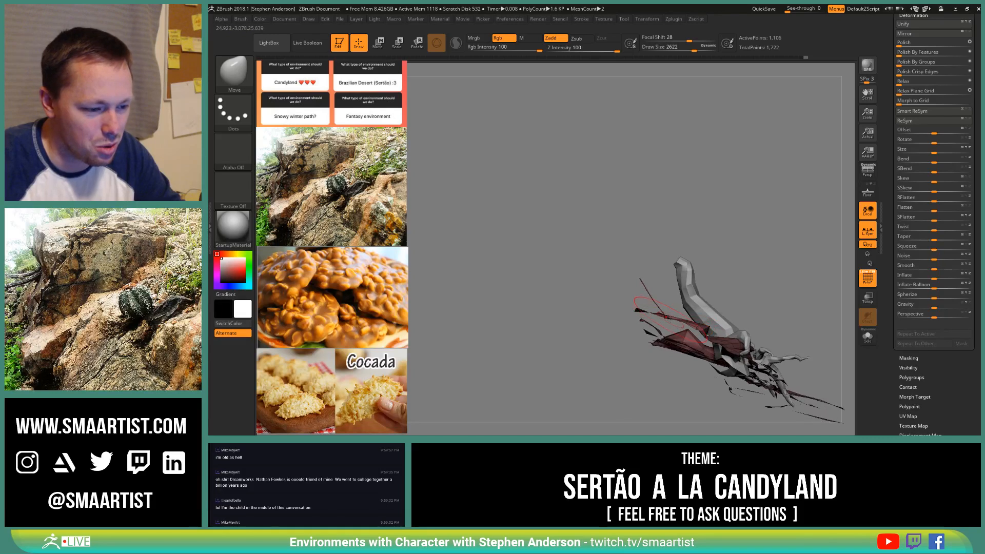
left_click_drag(682, 273, 678, 280)
mouse_move(677, 281)
right_mouse_down()
mouse_move(660, 265)
mouse_move(661, 171)
right_mouse_up()
left_click_drag(660, 159, 687, 171, "ctrl")
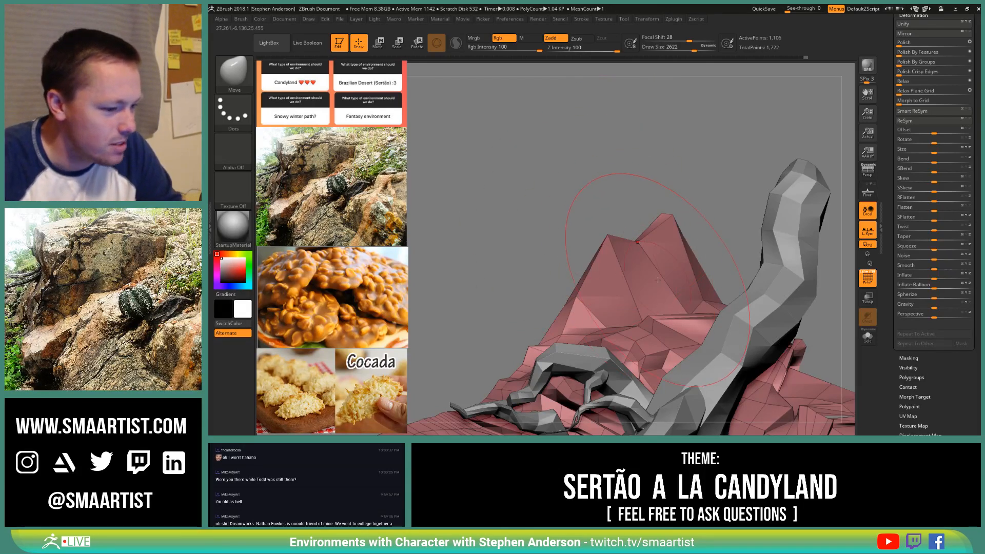
Step: Refine the rock peaks behind the trunk with the Move brush, reducing the draw size to 595 for local adjustments
mouse_move(620, 189)
left_mouse_down()
mouse_move(675, 236)
mouse_move(655, 285)
mouse_move(676, 272)
mouse_move(627, 274)
left_mouse_up()
key("s")
mouse_move(628, 284)
right_mouse_down()
mouse_move(662, 283)
mouse_move(628, 282)
mouse_move(653, 261)
mouse_move(606, 277)
right_mouse_up()
key("s")
left_click_drag(606, 287, 591, 289)
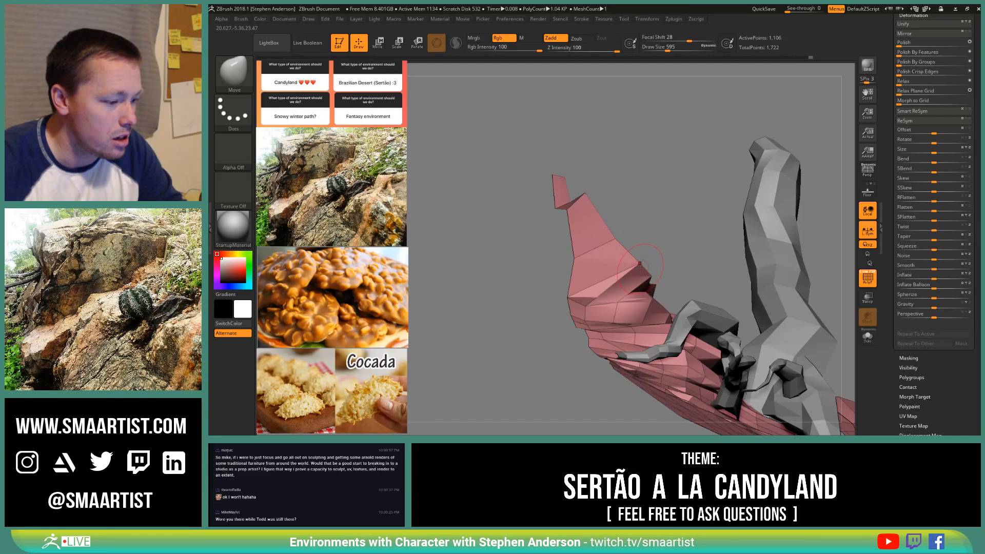
mouse_move(639, 265)
right_mouse_down()
mouse_move(600, 260)
mouse_move(638, 249)
mouse_move(616, 245)
mouse_move(642, 199)
right_mouse_up()
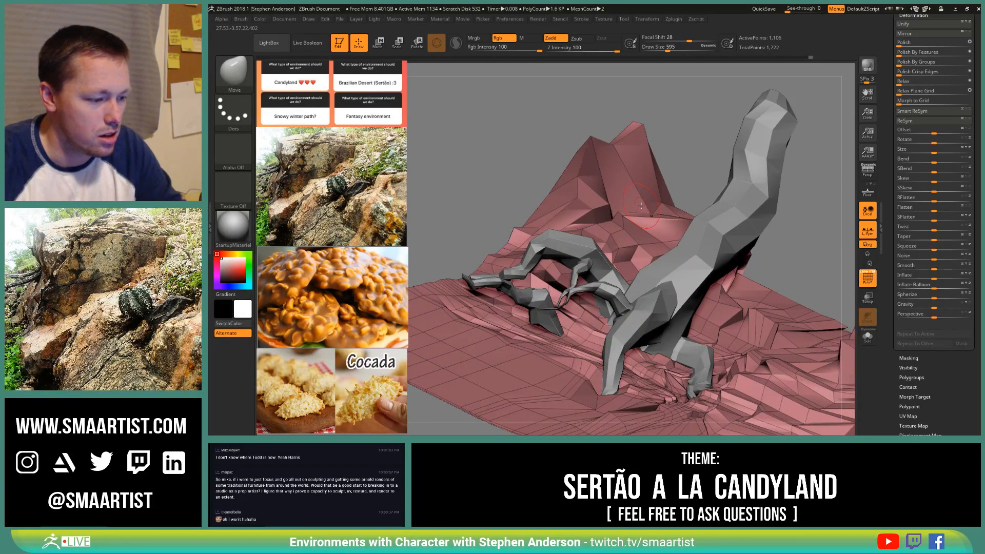
mouse_move(643, 202)
right_mouse_down()
mouse_move(630, 200)
mouse_move(658, 196)
right_mouse_up()
mouse_move(662, 190)
left_mouse_down()
mouse_move(645, 170)
mouse_move(665, 171)
left_mouse_up()
right_click_drag(650, 193, 710, 206)
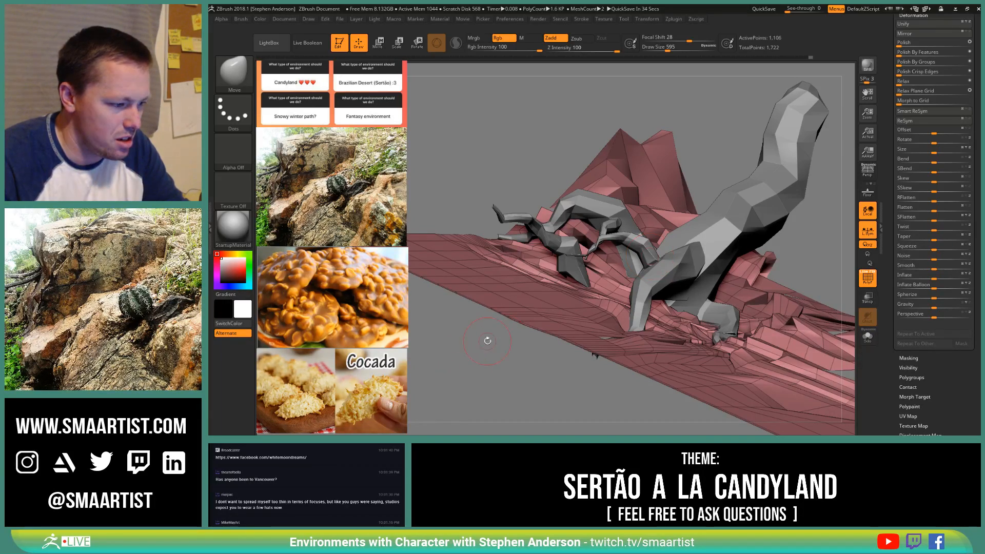
Step: Turn off the polyframe display and examine the tree, its roots and the rock silhouette from several angles
left_click_drag(529, 388, 620, 251)
right_click_drag(620, 251, 627, 220)
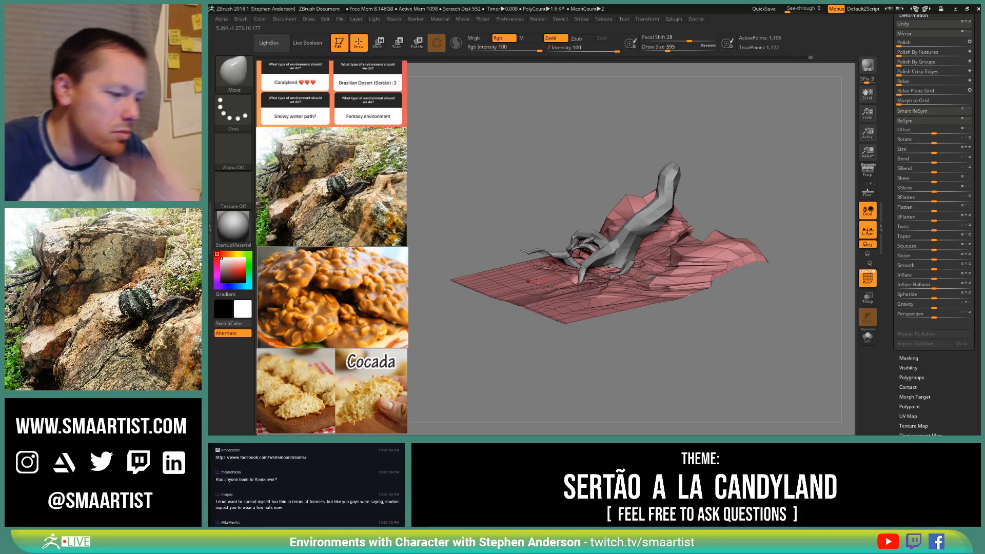
mouse_move(548, 271)
right_mouse_down()
mouse_move(558, 263)
mouse_move(552, 244)
mouse_move(544, 300)
mouse_move(579, 262)
mouse_move(605, 280)
mouse_move(622, 325)
mouse_move(626, 295)
mouse_move(573, 313)
right_mouse_up()
key("shift+f")
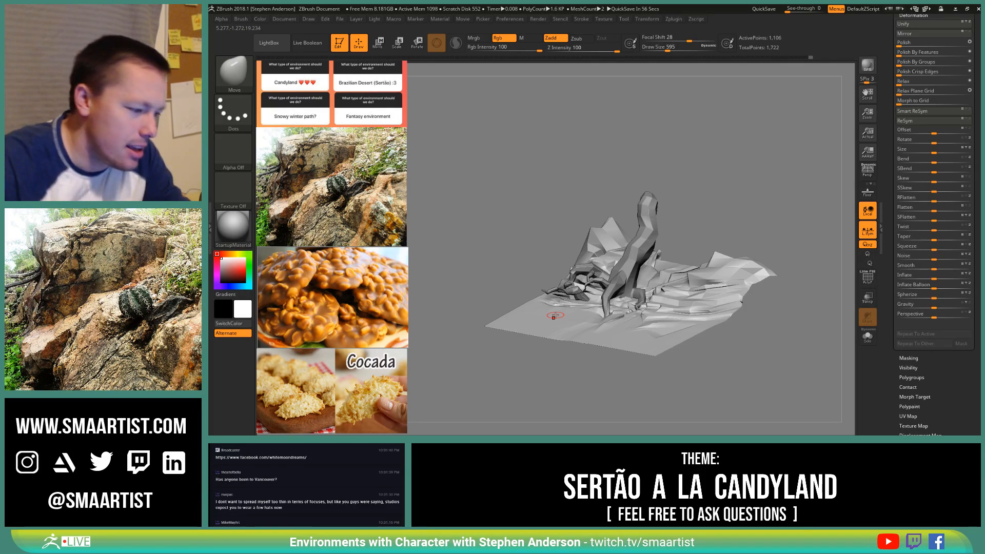
right_click_drag(599, 300, 621, 315)
right_click_drag(666, 208, 682, 239, "ctrl")
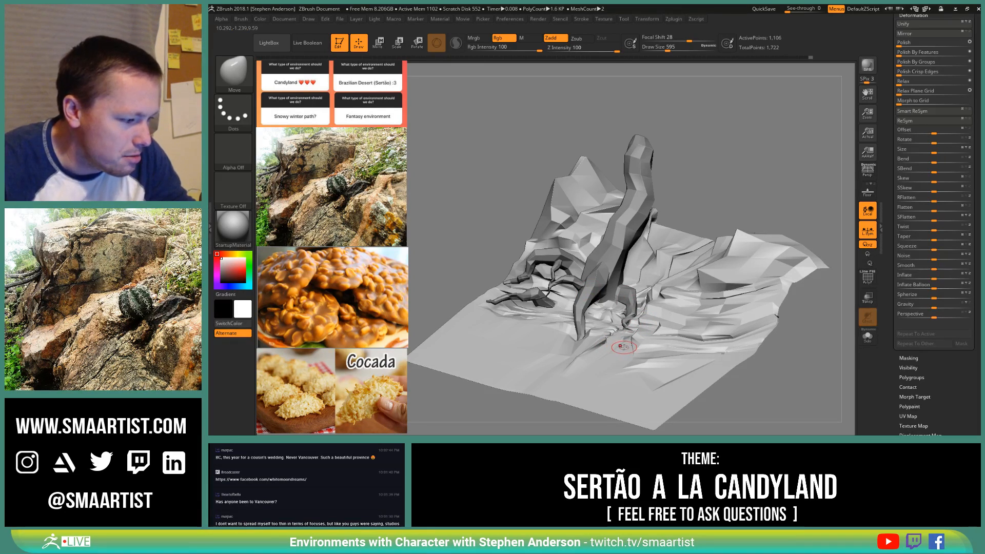
mouse_move(624, 345)
right_mouse_down()
mouse_move(618, 350)
mouse_move(626, 349)
mouse_move(622, 332)
mouse_move(624, 354)
mouse_move(628, 292)
mouse_move(616, 277)
mouse_move(639, 327)
right_mouse_up()
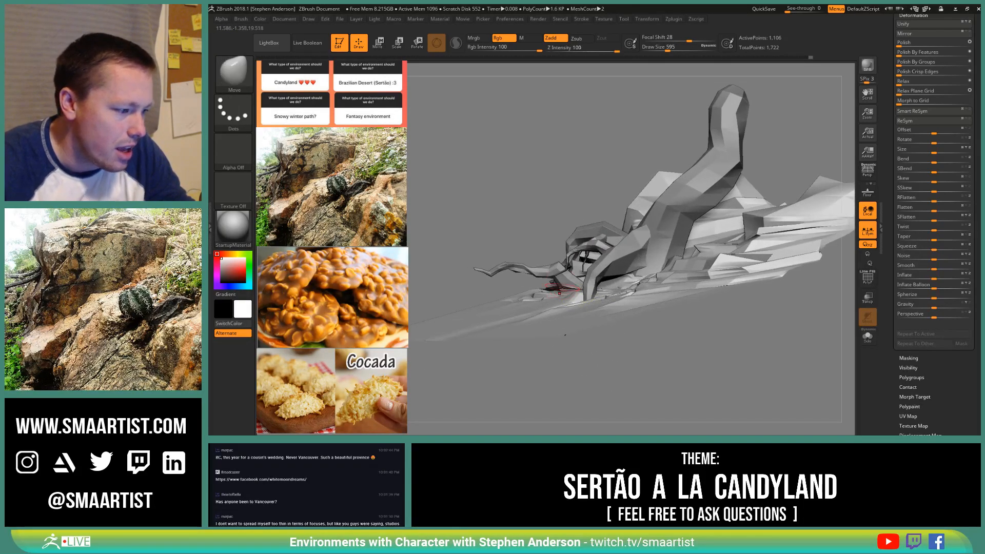
Step: Make the Tree the active subtool and stretch the tip of its long front root outward, raising the draw size to 1491
right_click_drag(573, 289, 653, 304, "alt")
right_click_drag(618, 271, 575, 282)
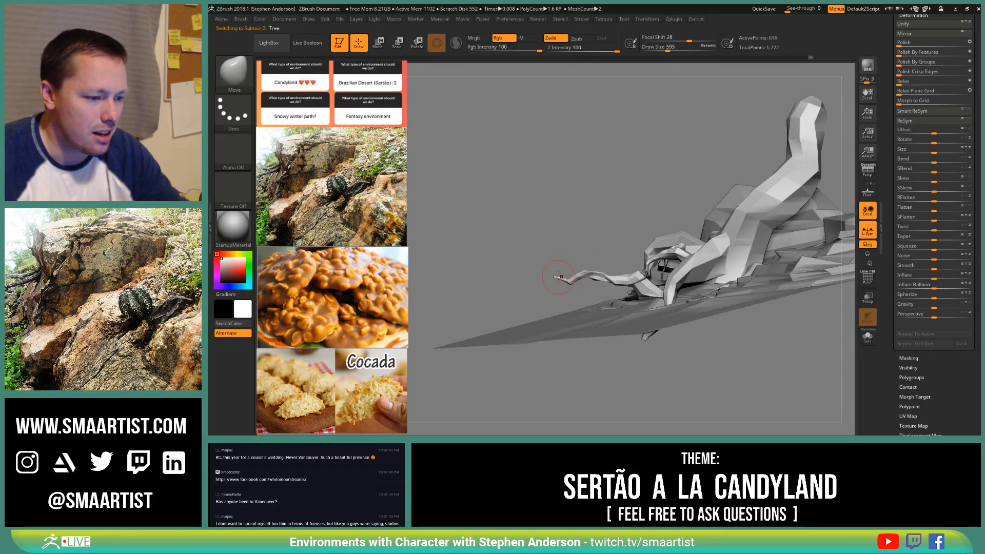
key("s")
mouse_move(563, 277)
left_mouse_down()
mouse_move(534, 275)
mouse_move(561, 276)
left_mouse_up()
key("s")
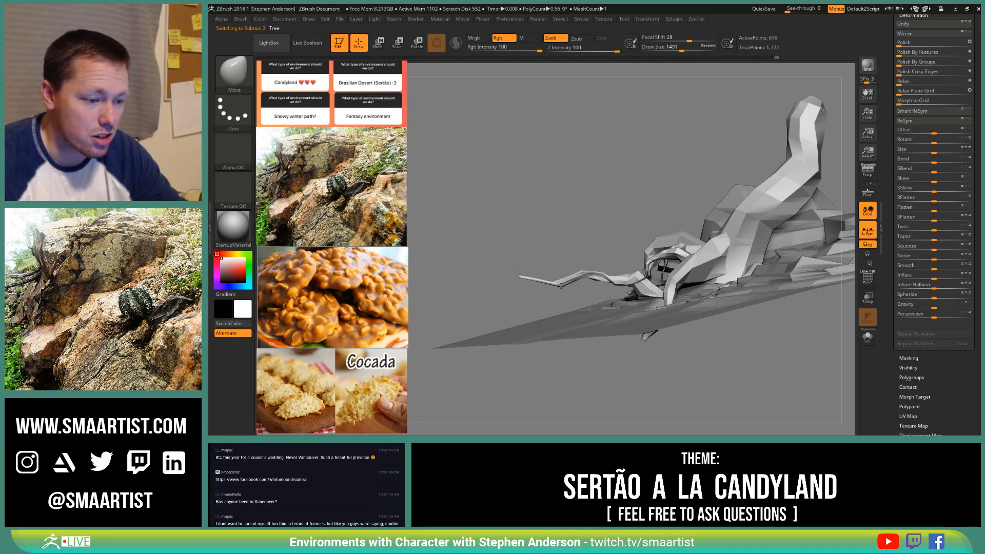
Step: Reduce the draw size to 833 and bend the stretched front root so it follows the terrain below the trunk
key("s")
left_click_drag(564, 277, 557, 278)
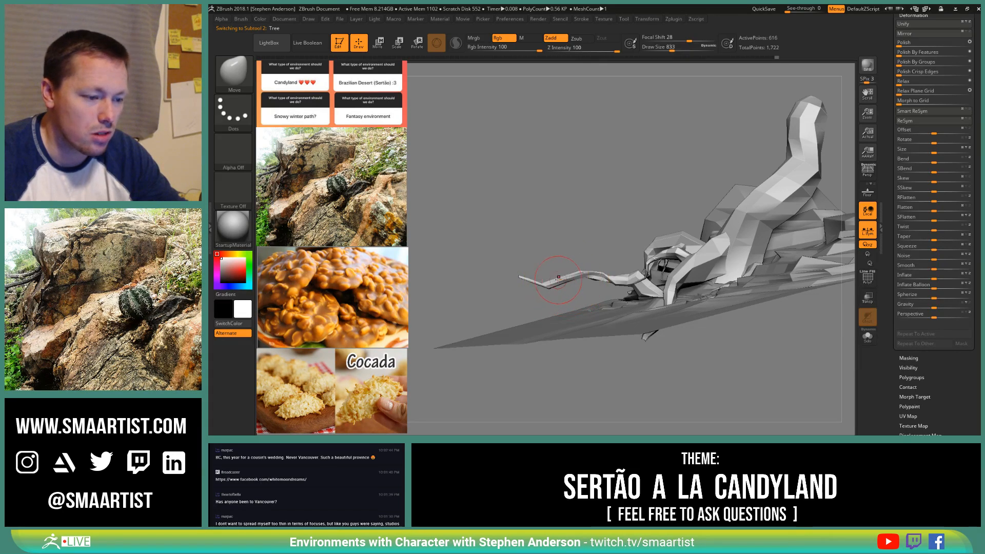
mouse_move(586, 272)
right_mouse_down()
mouse_move(616, 282)
mouse_move(636, 307)
mouse_move(572, 290)
right_mouse_up()
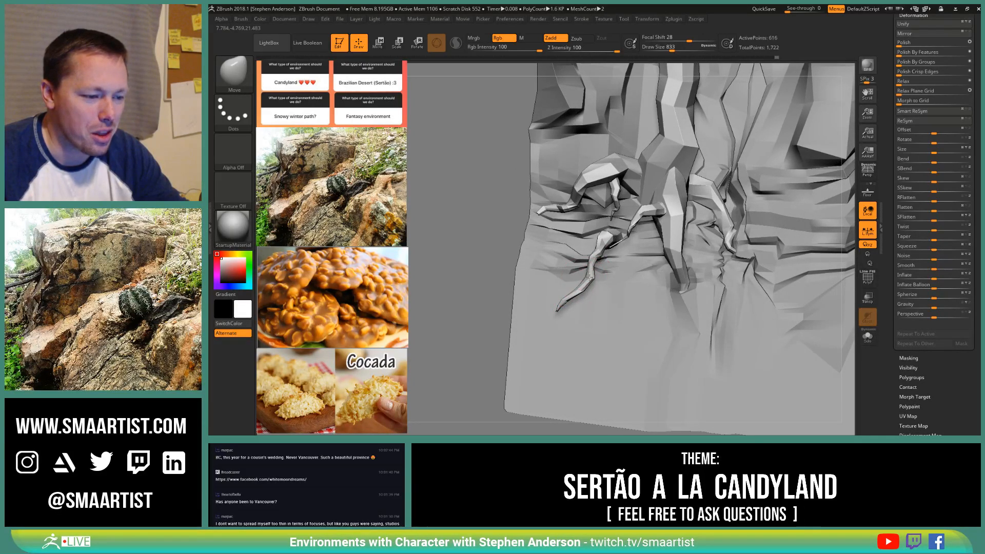
mouse_move(590, 267)
right_mouse_down()
mouse_move(562, 301)
mouse_move(570, 262)
mouse_move(586, 268)
mouse_move(581, 277)
right_mouse_up()
left_click_drag(592, 280, 614, 309)
right_click_drag(614, 309, 618, 311)
Step: Make the Sertao_01 terrain active with polyframe on, lasso-mask its outer edge on the rock peak's side, and invert the mask
left_click(597, 280, "alt")
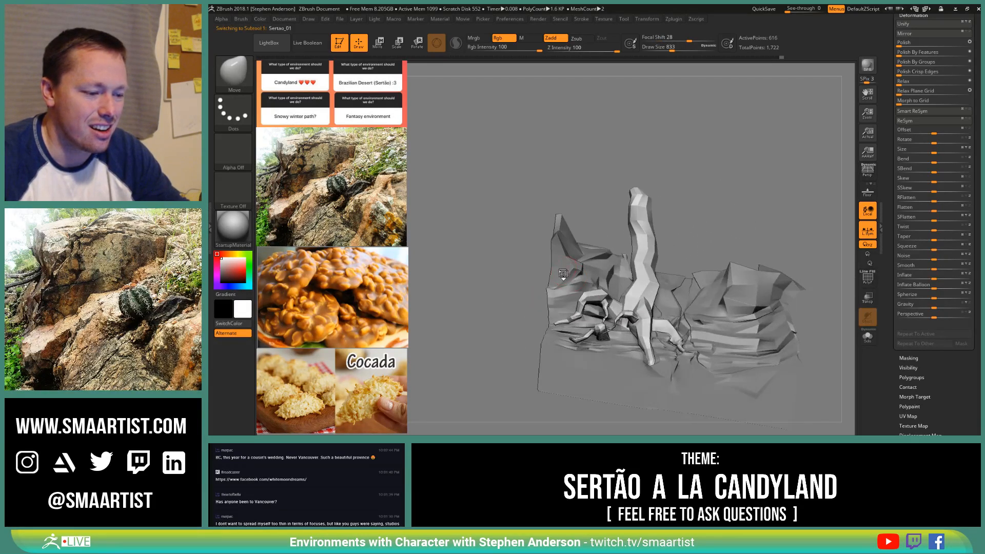
mouse_move(598, 279)
right_mouse_down()
mouse_move(677, 292)
mouse_move(580, 302)
mouse_move(569, 292)
mouse_move(589, 232)
mouse_move(574, 306)
right_mouse_up()
key("shift+f")
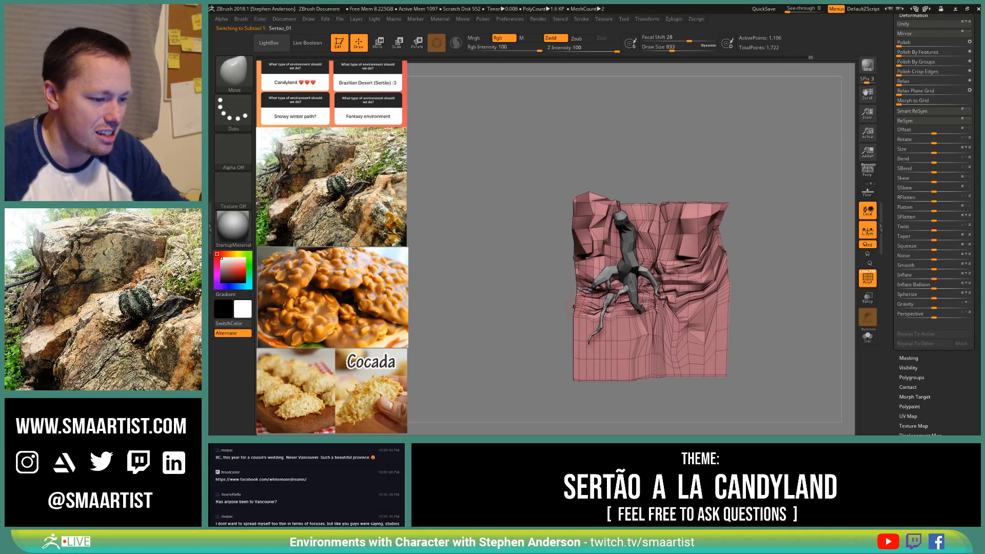
key("ctrl")
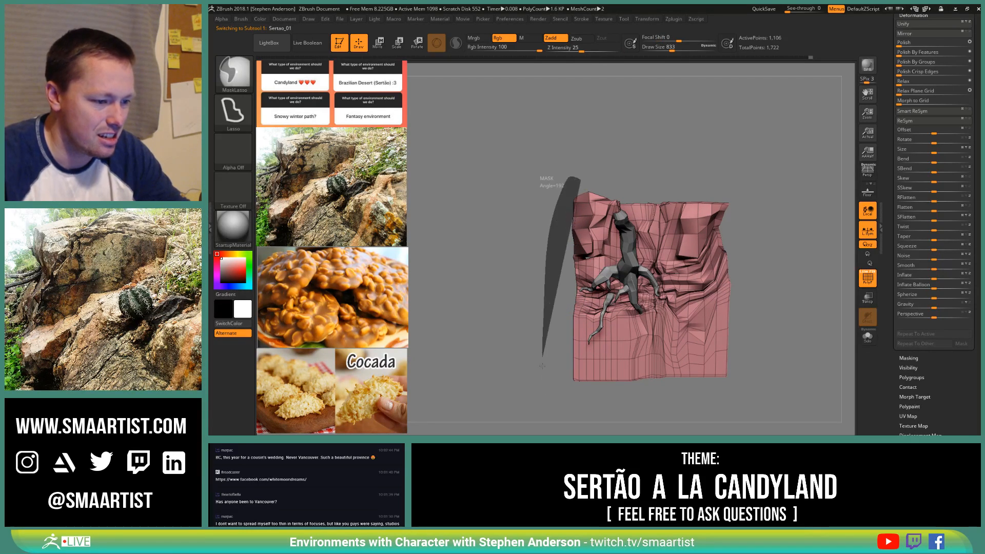
mouse_move(542, 366)
left_mouse_down("ctrl")
mouse_move(569, 436)
mouse_move(585, 435)
left_mouse_up("ctrl")
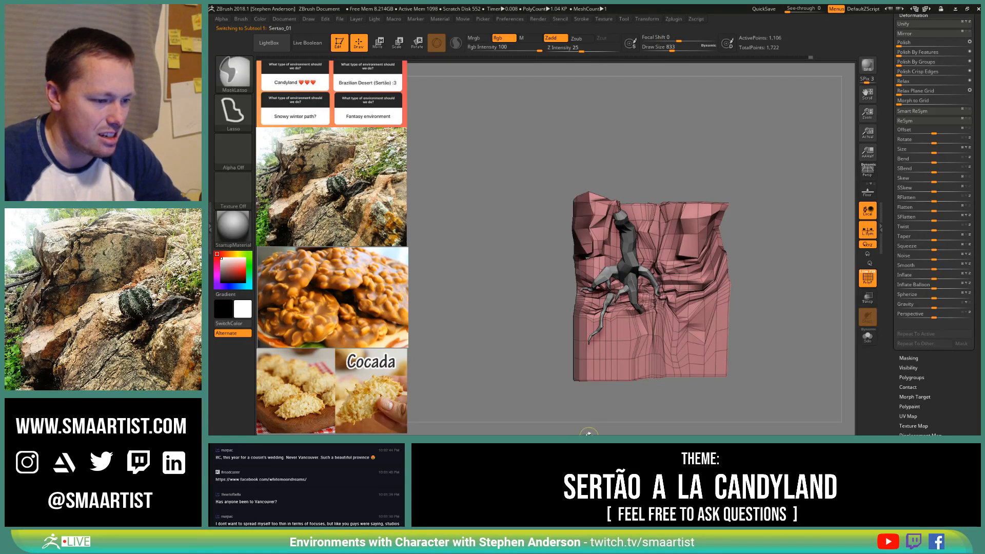
left_click(530, 369, "ctrl")
Step: Try to move the unmasked terrain edge along the Z axis with the gizmo
key("w")
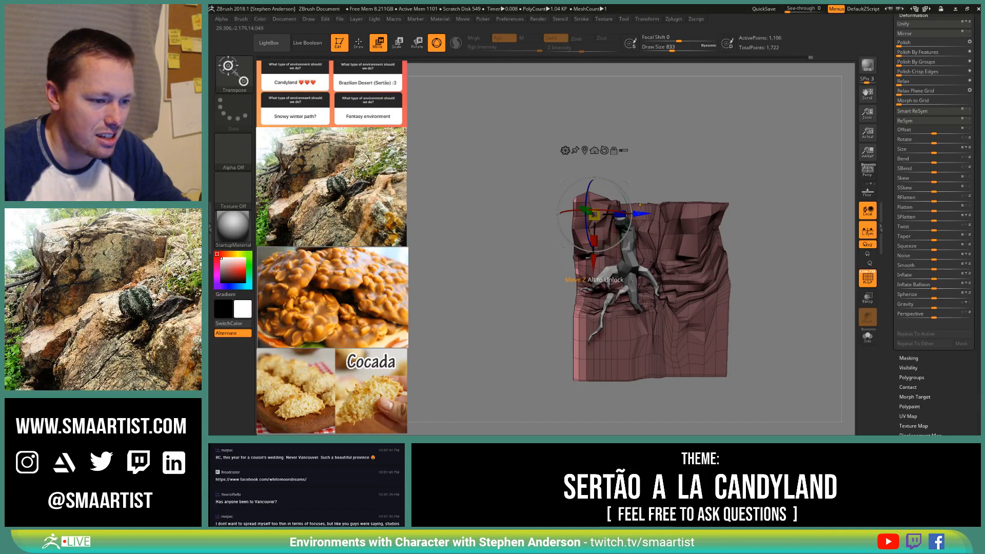
mouse_move(594, 259)
left_mouse_down()
mouse_move(572, 261)
mouse_move(538, 221)
mouse_move(547, 193)
mouse_move(598, 231)
left_mouse_up()
key("ctrl+z")
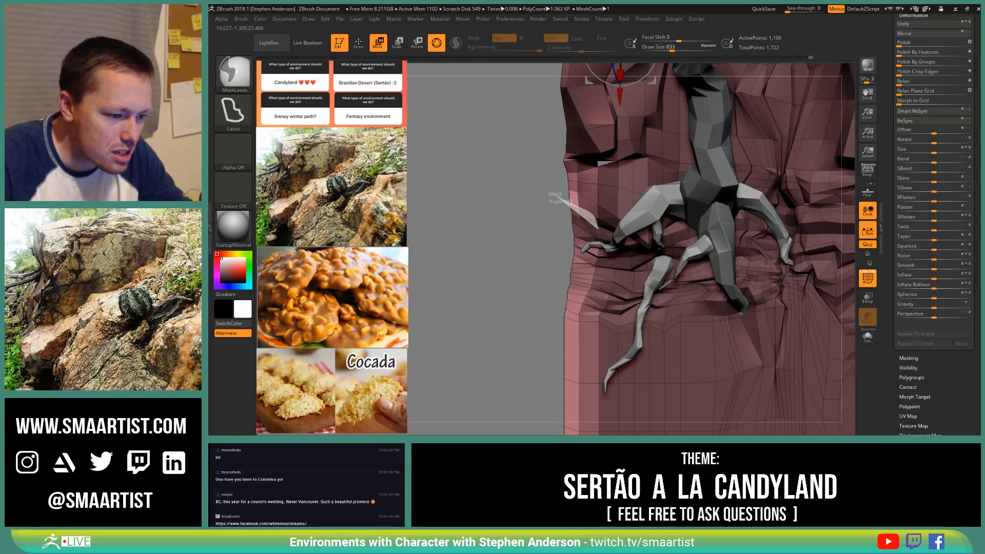
Step: Lasso-unmask more of the terrain's side edge, from beside the roots up to the rock block
left_click_drag(570, 328, 510, 275, "ctrl+alt")
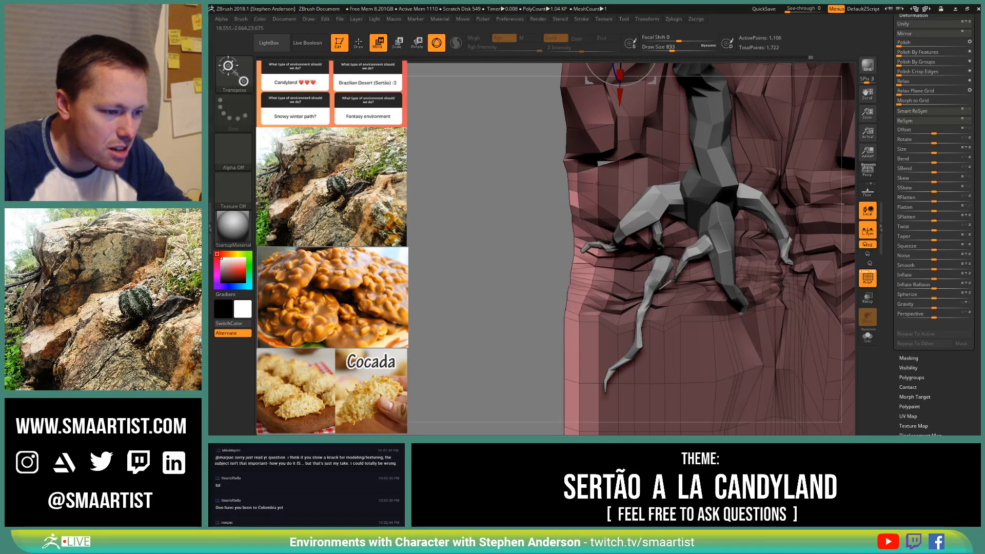
right_click_drag(589, 178, 591, 327, "alt")
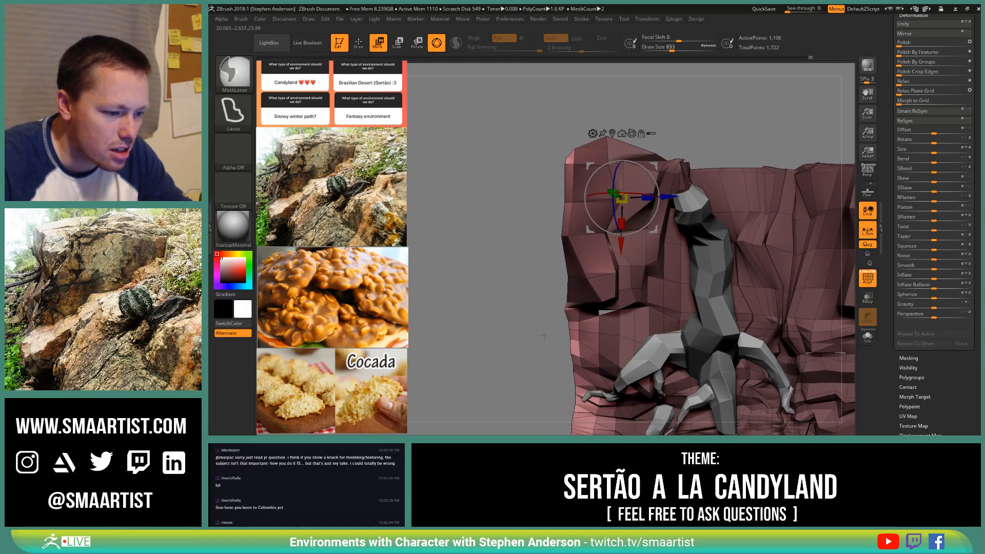
mouse_move(583, 322)
left_mouse_down("ctrl+alt")
mouse_move(599, 306)
mouse_move(602, 260)
mouse_move(576, 138)
mouse_move(538, 309)
left_mouse_up("ctrl+alt")
right_click_drag(539, 310, 534, 279)
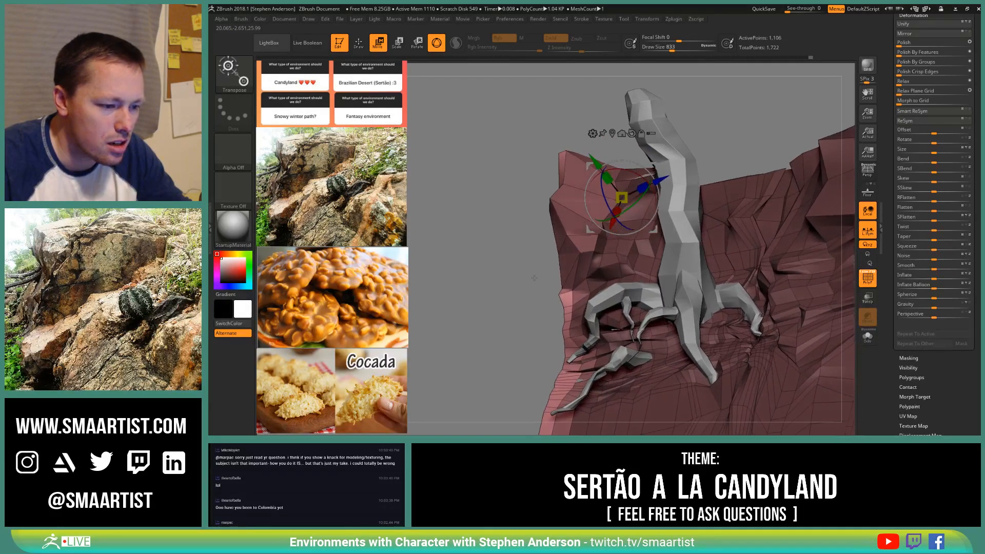
Step: Extrude the unmasked side edge of the terrain outward with the gizmo
mouse_move(539, 326)
left_mouse_down("ctrl")
mouse_move(570, 300)
mouse_move(587, 259)
mouse_move(505, 225)
mouse_move(522, 309)
left_mouse_up("ctrl")
right_click_drag(522, 309, 531, 234, "ctrl")
left_click_drag(656, 175, 633, 187, "ctrl")
right_click_drag(633, 187, 683, 172)
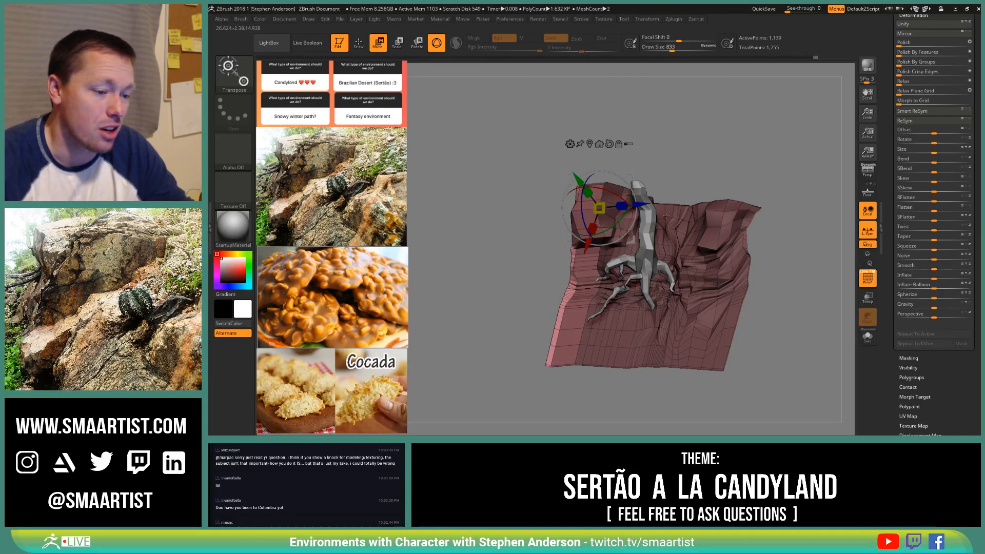
Step: Shape the extended side of the terrain below the rock block with the Move brush, raising the draw size to 1587
key("q")
mouse_move(660, 224)
right_mouse_down()
mouse_move(680, 211)
mouse_move(620, 248)
mouse_move(614, 274)
mouse_move(650, 254)
mouse_move(633, 212)
mouse_move(617, 230)
mouse_move(644, 249)
right_mouse_up()
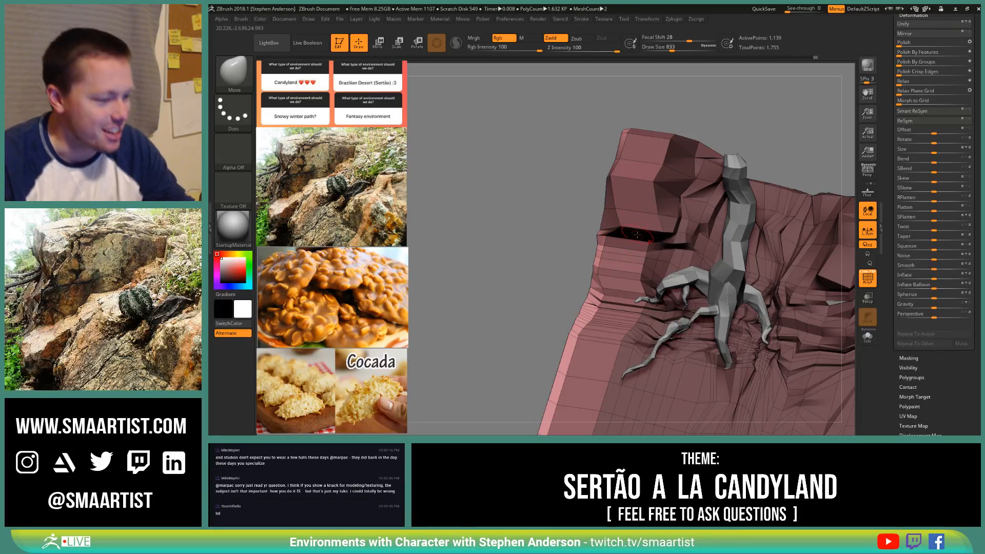
mouse_move(561, 160)
right_mouse_down("ctrl")
mouse_move(662, 262)
mouse_move(654, 249)
mouse_move(664, 334)
mouse_move(631, 376)
mouse_move(645, 258)
mouse_move(625, 277)
right_mouse_up("ctrl")
key("shift+f")
key("shift+f")
left_click_drag(615, 253, 629, 253)
mouse_move(657, 268)
right_mouse_down()
mouse_move(616, 262)
mouse_move(609, 242)
mouse_move(612, 255)
mouse_move(598, 267)
mouse_move(625, 272)
mouse_move(605, 248)
mouse_move(602, 267)
mouse_move(607, 258)
right_mouse_up()
key("shift")
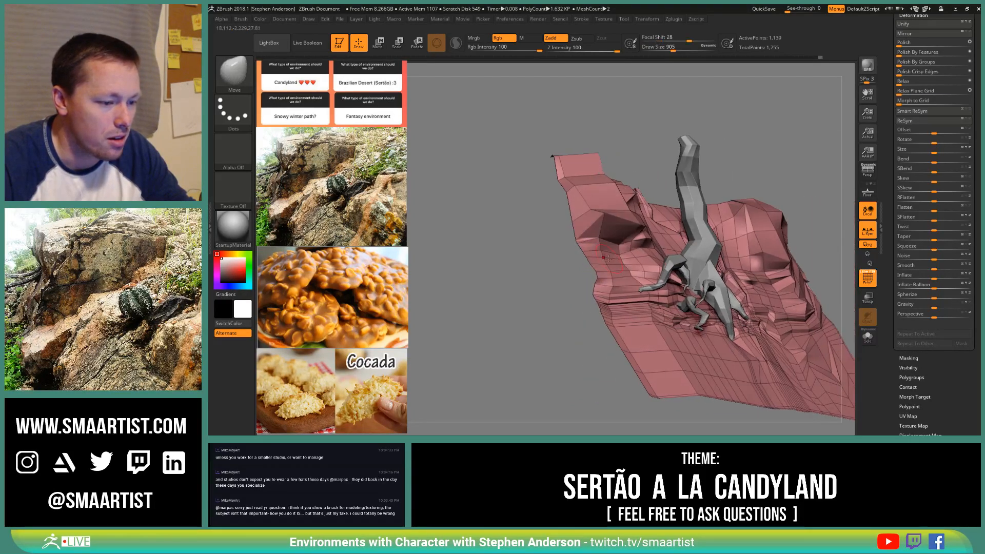
key("s")
left_click_drag(603, 257, 614, 261)
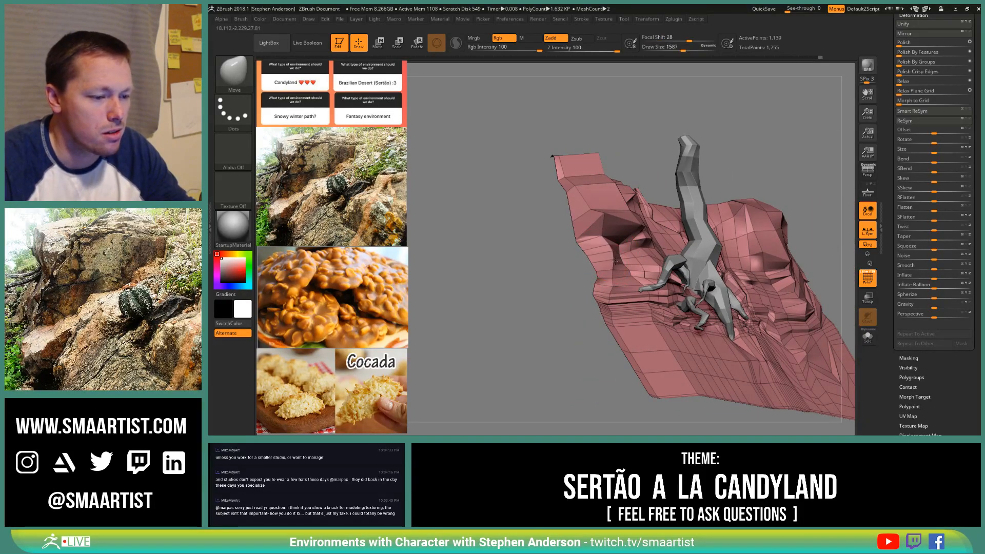
Step: Refine the rock block's side and the ledges beside the roots with the Move brush at draw sizes 636 and 833
right_click_drag(605, 248, 587, 231)
key("s")
left_click_drag(577, 235, 575, 235)
mouse_move(575, 235)
right_mouse_down()
mouse_move(583, 216)
mouse_move(594, 235)
mouse_move(583, 249)
right_mouse_up()
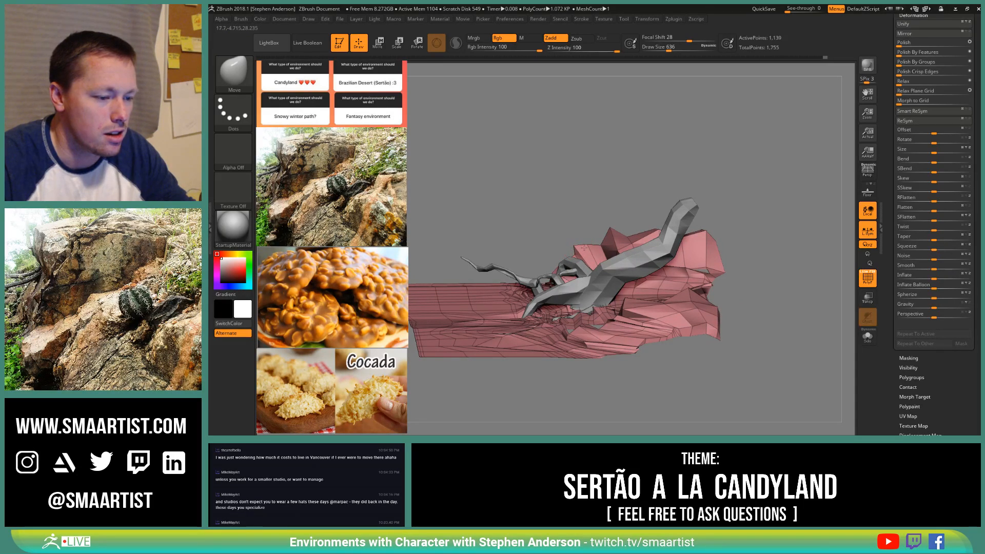
right_click_drag(577, 252, 586, 254)
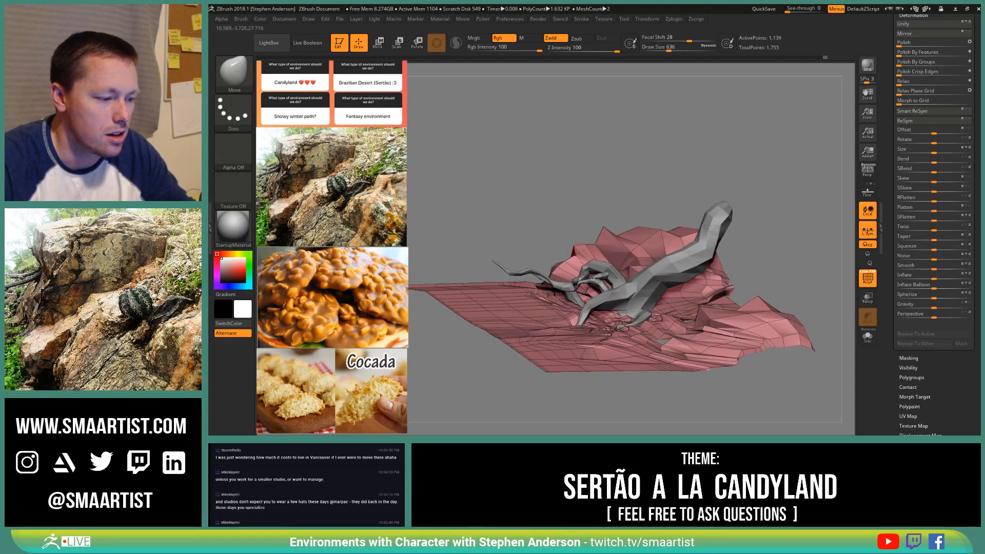
key("s")
left_click_drag(584, 249, 589, 250)
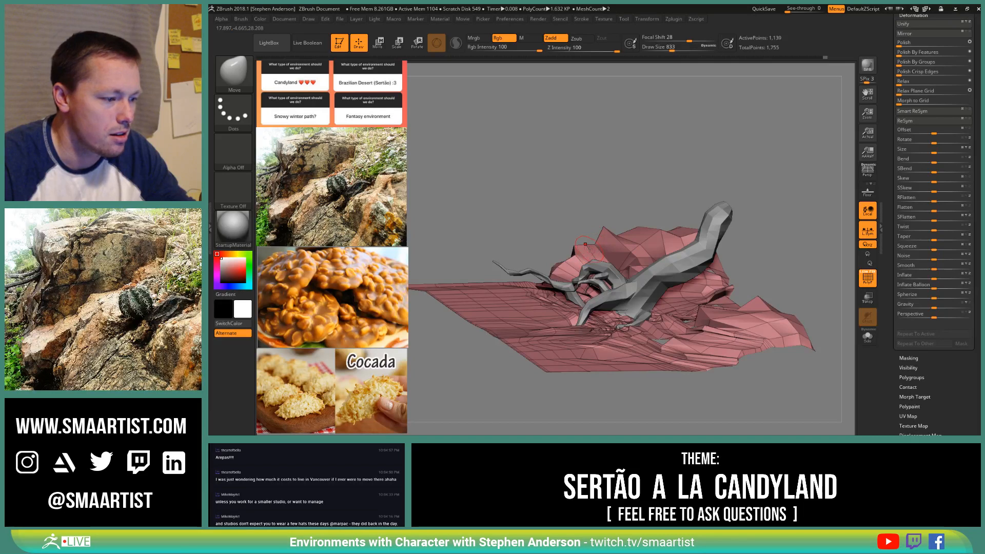
right_click_drag(588, 249, 582, 243)
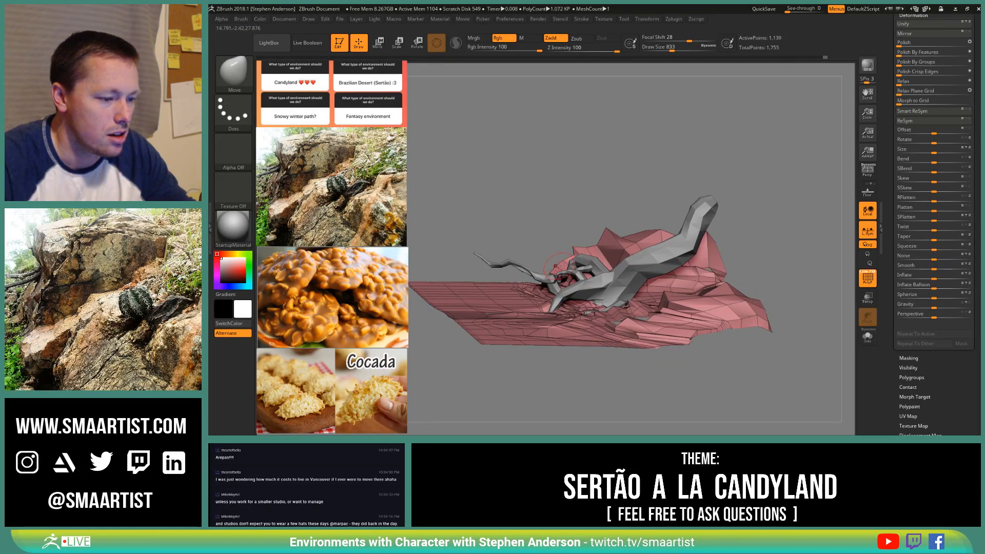
mouse_move(567, 261)
right_mouse_down()
mouse_move(582, 268)
mouse_move(570, 290)
mouse_move(567, 262)
mouse_move(632, 260)
mouse_move(616, 275)
mouse_move(586, 252)
mouse_move(647, 262)
mouse_move(592, 257)
mouse_move(575, 306)
right_mouse_up()
key("shift+f")
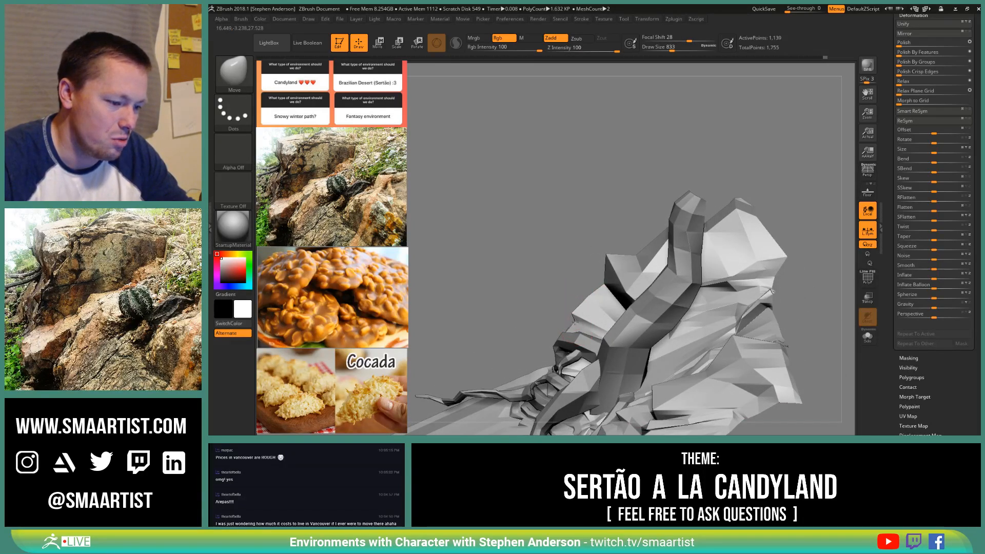
mouse_move(576, 320)
right_mouse_down()
mouse_move(595, 314)
mouse_move(573, 331)
mouse_move(542, 335)
mouse_move(585, 343)
mouse_move(582, 295)
right_mouse_up()
key("shift+f")
Step: Insert a single edge loop down the front of the rock block with ZModeler and return to the Move brush
key("b")
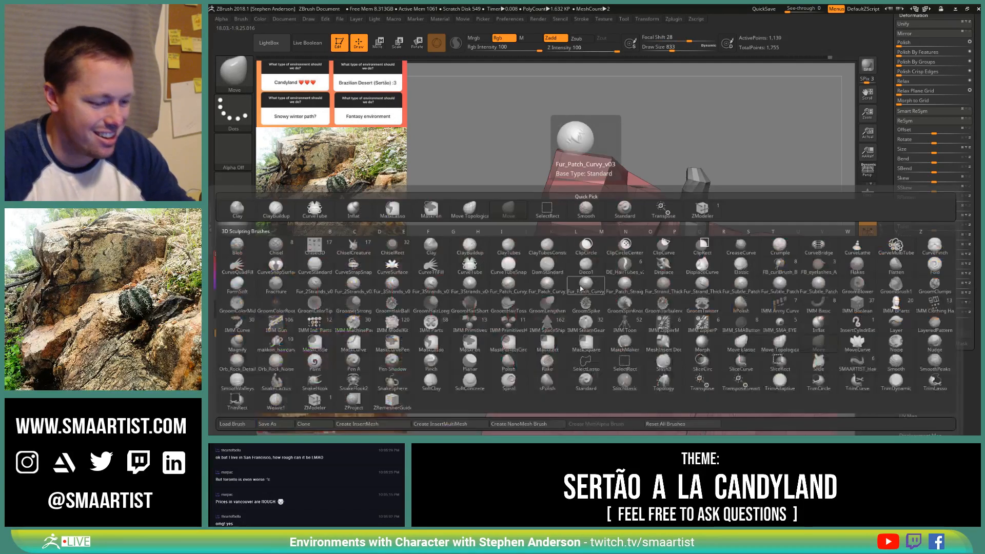
key("z")
key("m")
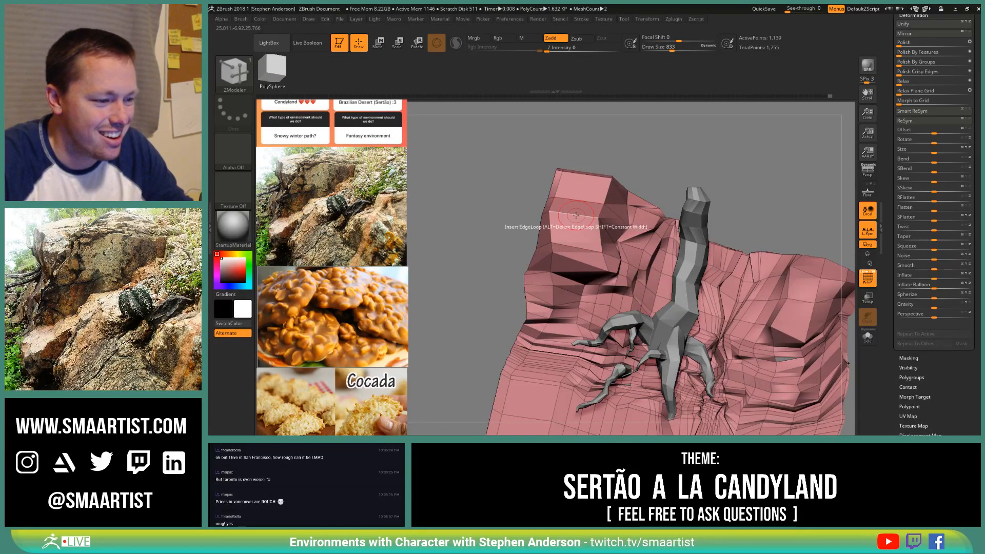
left_click(576, 216)
key("b")
key("m")
key("v")
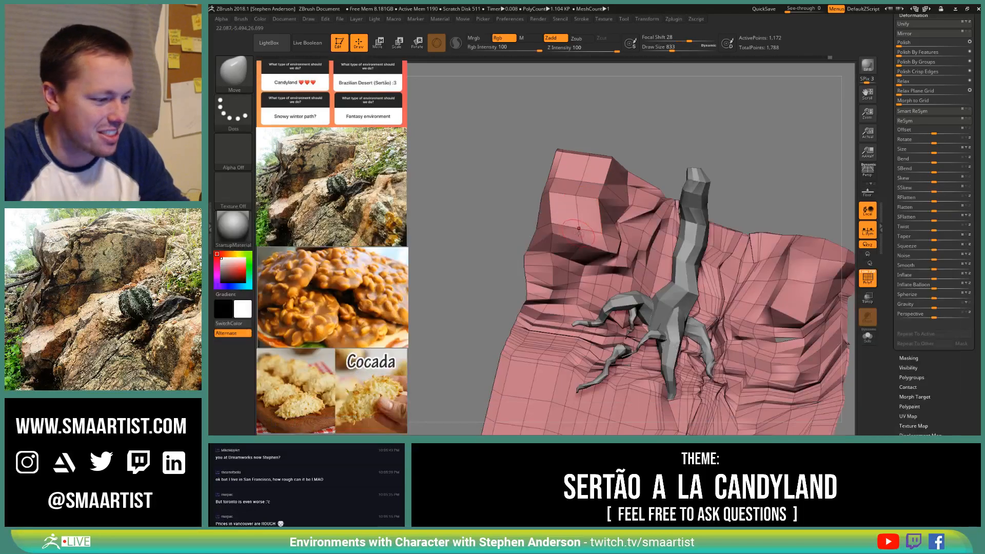
right_click_drag(578, 232, 577, 244)
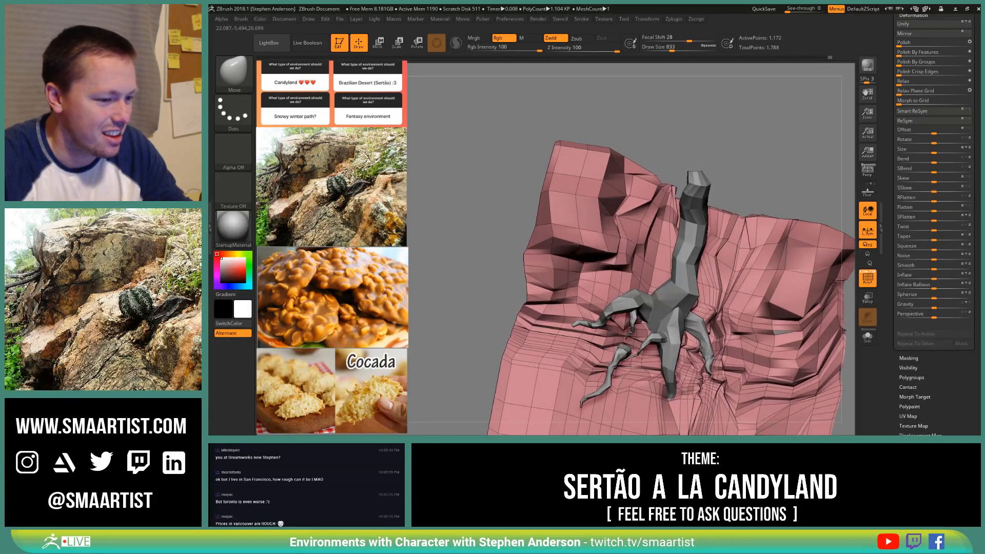
Step: Insert a second ZModeler edge loop down the rock block, close beside the first one
key("b")
key("z")
key("m")
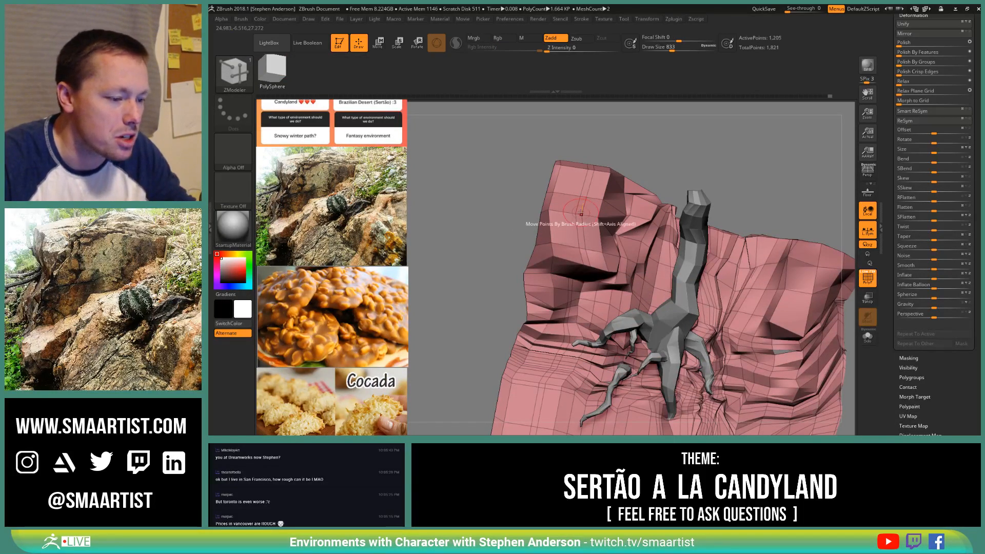
left_click(582, 215)
Step: Set the ZModeler edge action to Mask EdgeLoop Partial, mask the new loop on the rock block, and invert the mask
key("space")
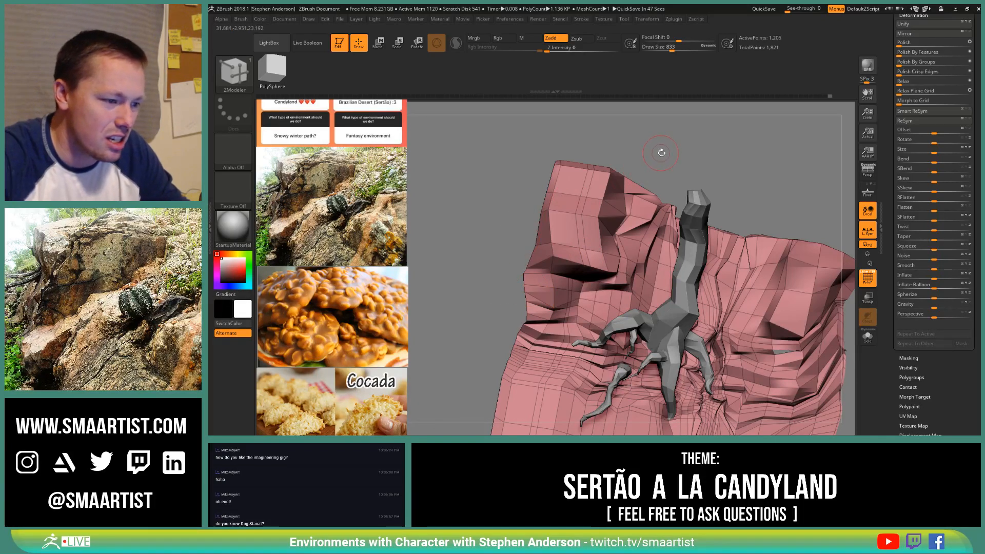
left_click_drag(641, 160, 656, 144)
mouse_move(656, 145)
right_mouse_down()
mouse_move(616, 170)
mouse_move(568, 241)
right_mouse_up()
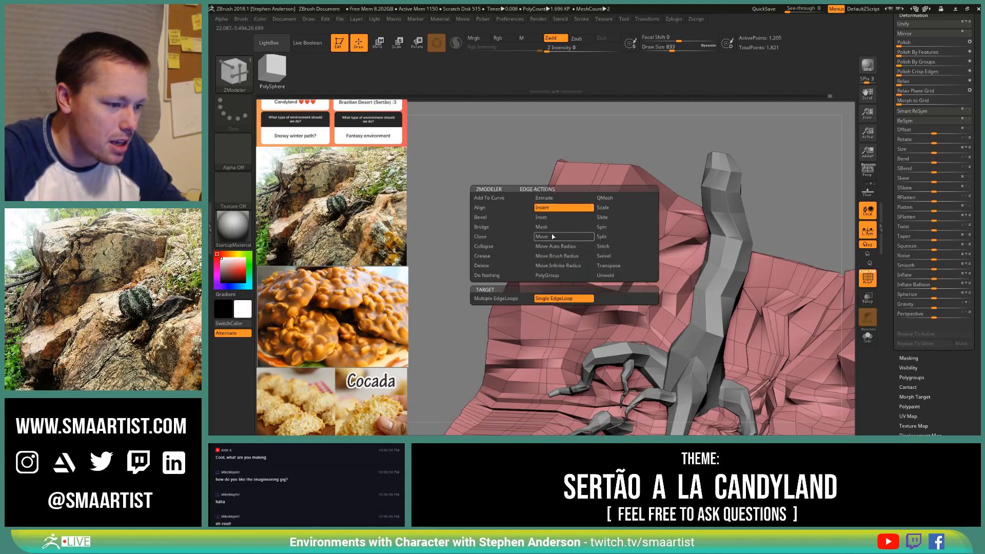
left_click(555, 231)
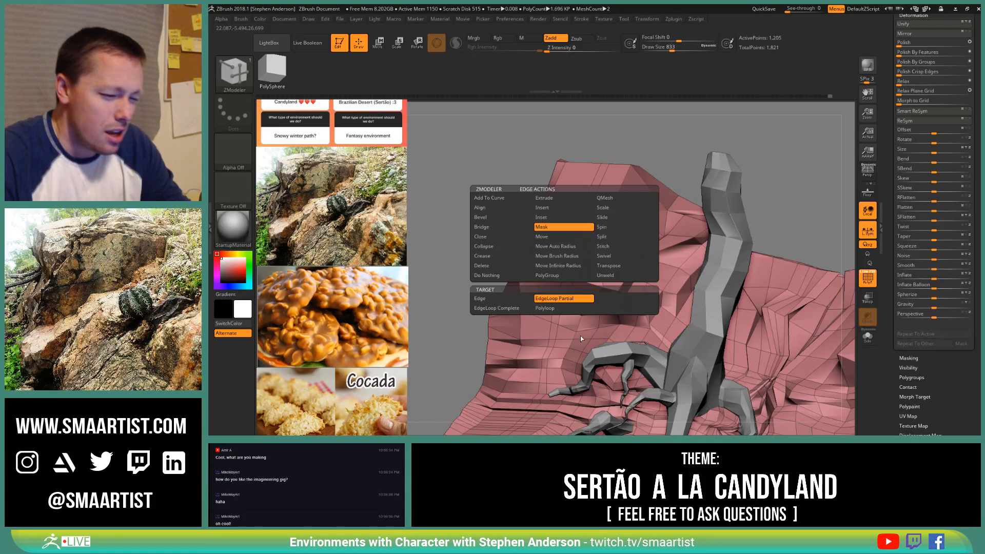
right_click_drag(577, 329, 567, 240)
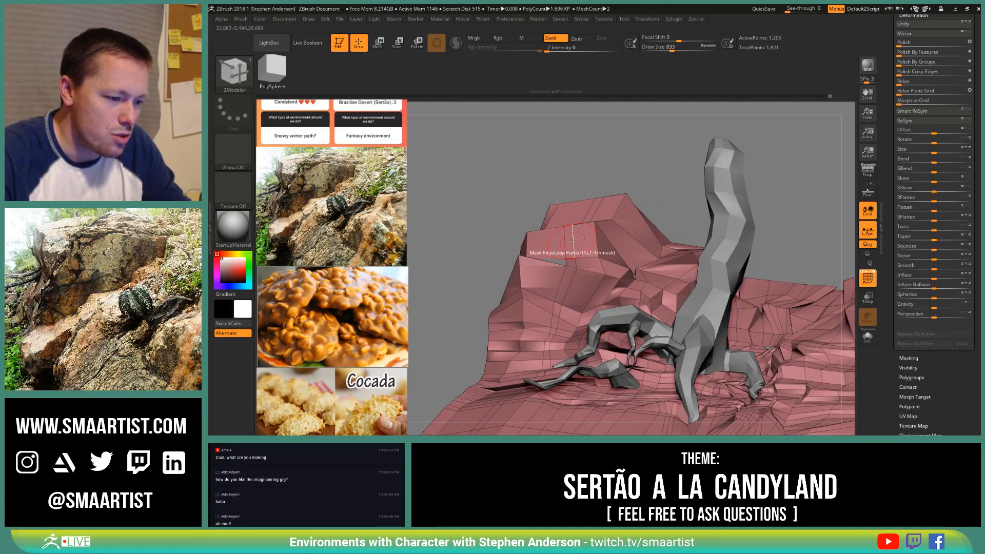
left_click(575, 244)
left_click(605, 171, "ctrl")
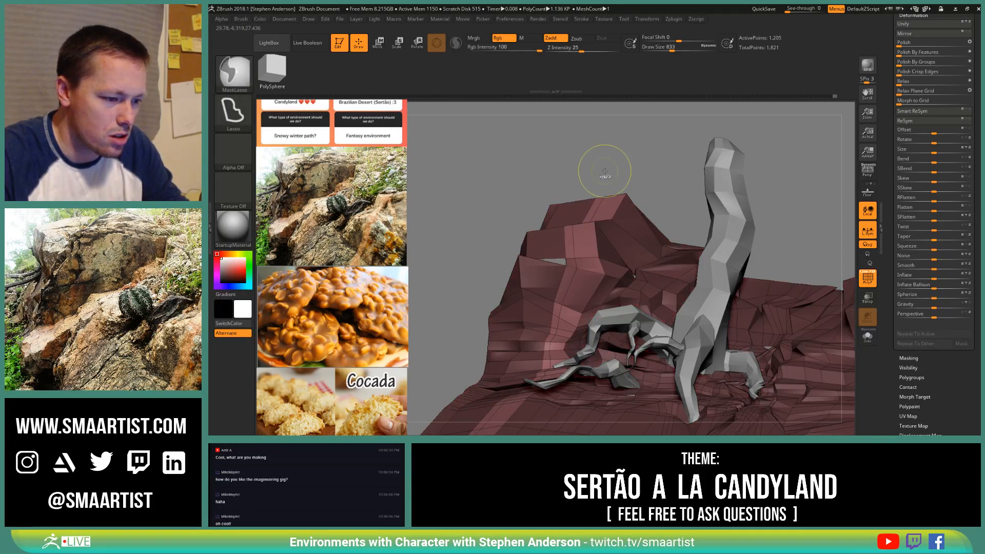
Step: Push the unmasked loop into the rock block with the Move brush to form a vertical crack, reducing the draw size to 615
key("b")
key("m")
key("v")
right_click_drag(585, 207, 572, 205)
left_click_drag(591, 184, 603, 165, "ctrl")
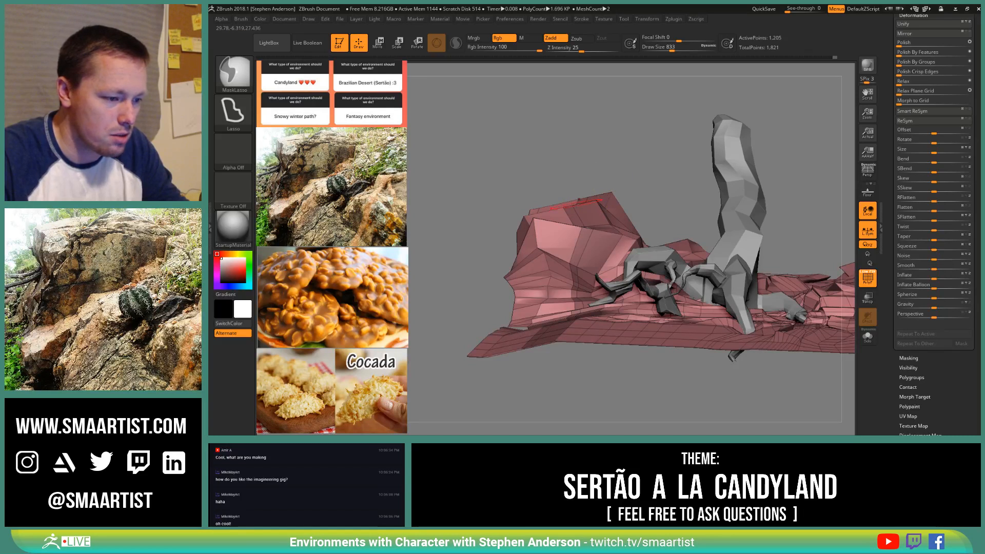
mouse_move(578, 200)
right_mouse_down()
mouse_move(572, 211)
mouse_move(588, 243)
mouse_move(610, 252)
mouse_move(597, 260)
mouse_move(605, 250)
mouse_move(609, 305)
mouse_move(623, 305)
mouse_move(572, 274)
mouse_move(569, 306)
mouse_move(549, 309)
right_mouse_up()
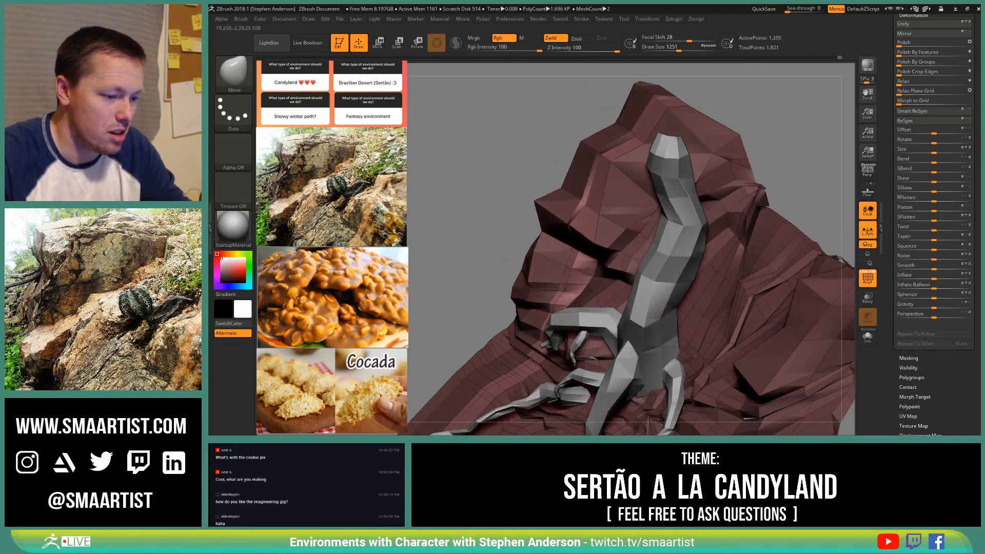
left_click_drag(566, 281, 555, 281)
right_click_drag(581, 275, 566, 282)
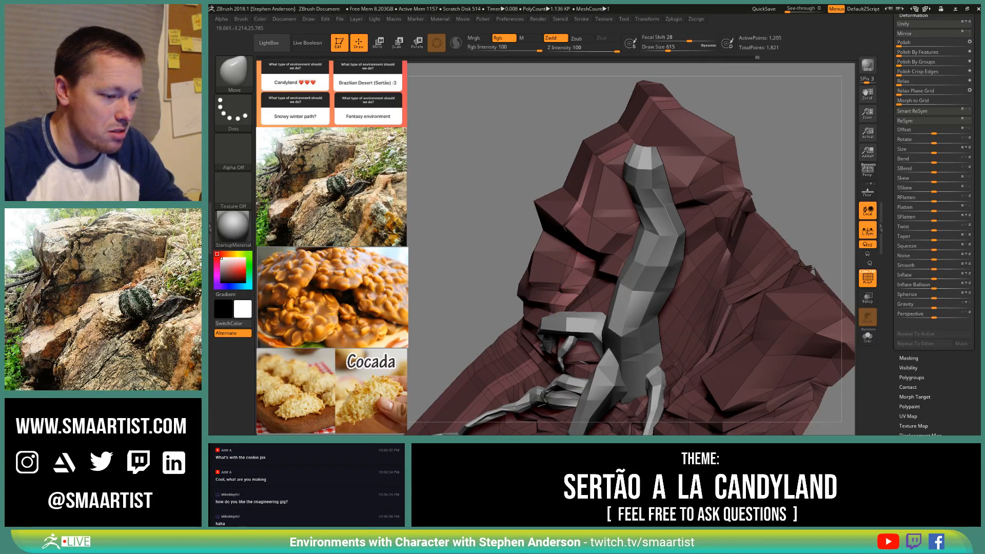
Step: Shape the unmasked strip where the rock meets the ground at draw sizes 321 and 181, and clear the mask
mouse_move(563, 273)
right_mouse_down()
mouse_move(593, 276)
mouse_move(599, 214)
mouse_move(597, 290)
mouse_move(585, 275)
mouse_move(582, 221)
mouse_move(584, 241)
mouse_move(575, 235)
mouse_move(567, 253)
mouse_move(552, 229)
right_mouse_up()
key("s")
left_click_drag(552, 227, 541, 227)
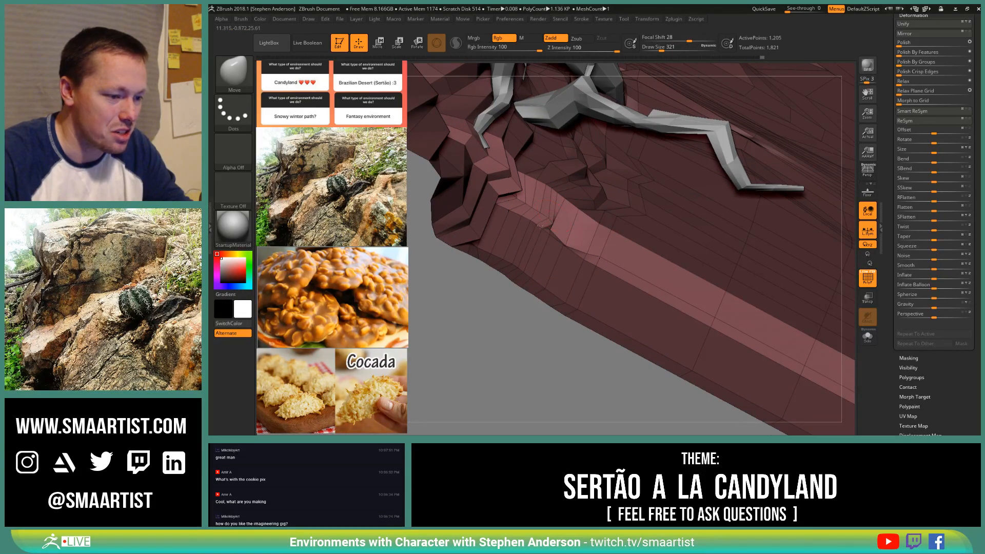
right_click_drag(540, 225, 547, 217)
key("s")
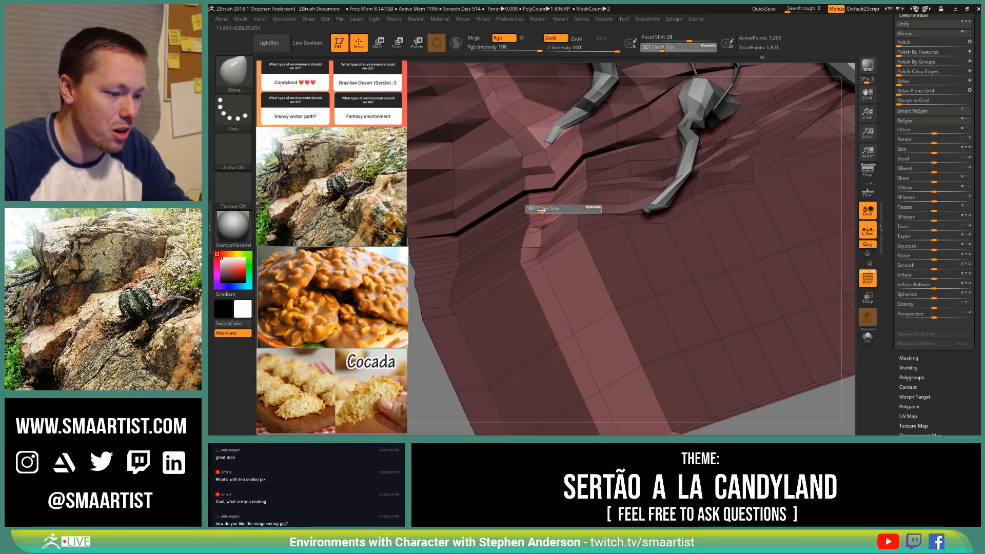
left_click_drag(542, 209, 544, 212)
right_click_drag(564, 224, 550, 216)
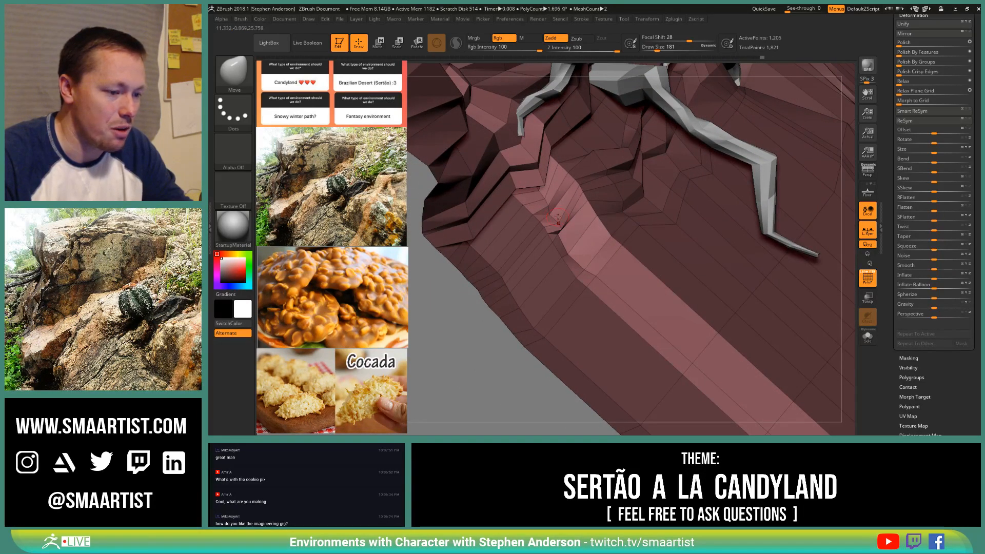
left_click_drag(473, 323, 474, 341, "ctrl")
Step: Pull the rock ledges beside the outer root outward with the Move brush at draw size 1194, judging them with polyframe off
right_click_drag(538, 248, 549, 237)
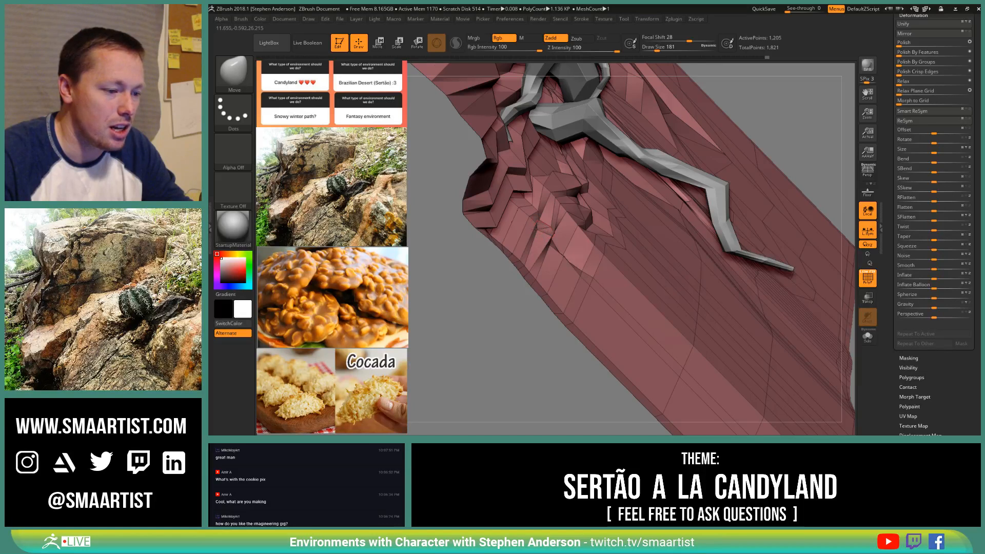
right_click_drag(534, 228, 554, 226)
key("shift+f")
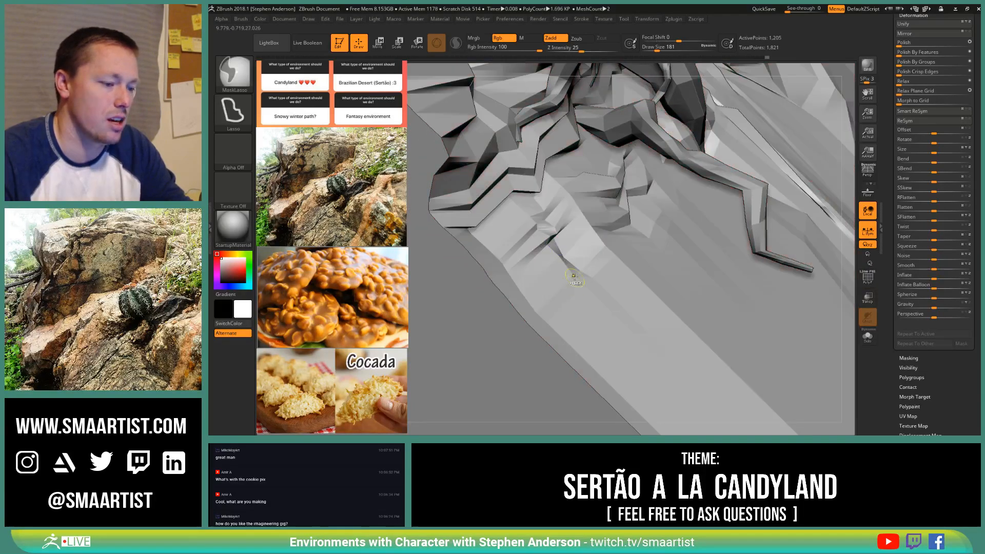
mouse_move(573, 276)
right_mouse_down("ctrl")
mouse_move(564, 230)
mouse_move(538, 299)
mouse_move(481, 310)
right_mouse_up("ctrl")
key("shift+f")
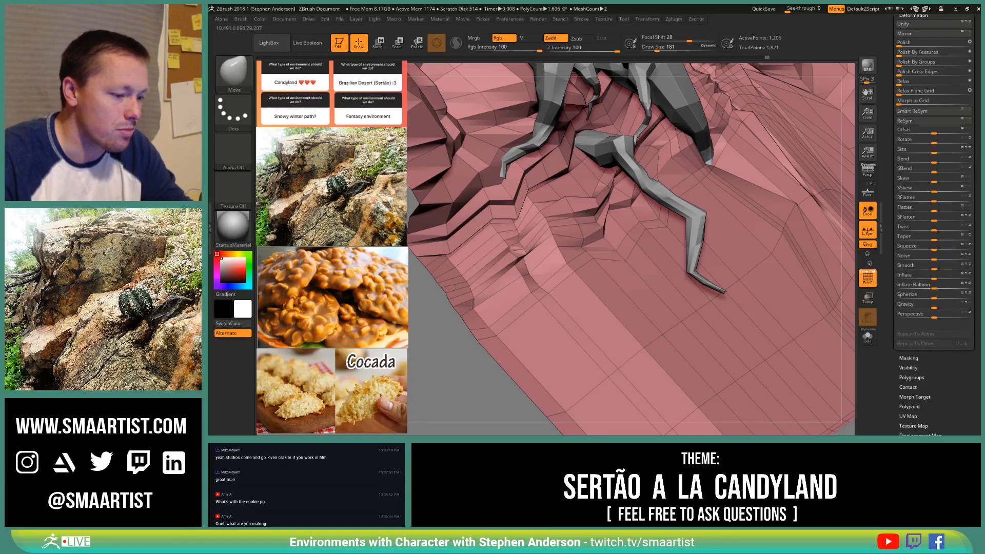
right_click_drag(512, 290, 495, 242)
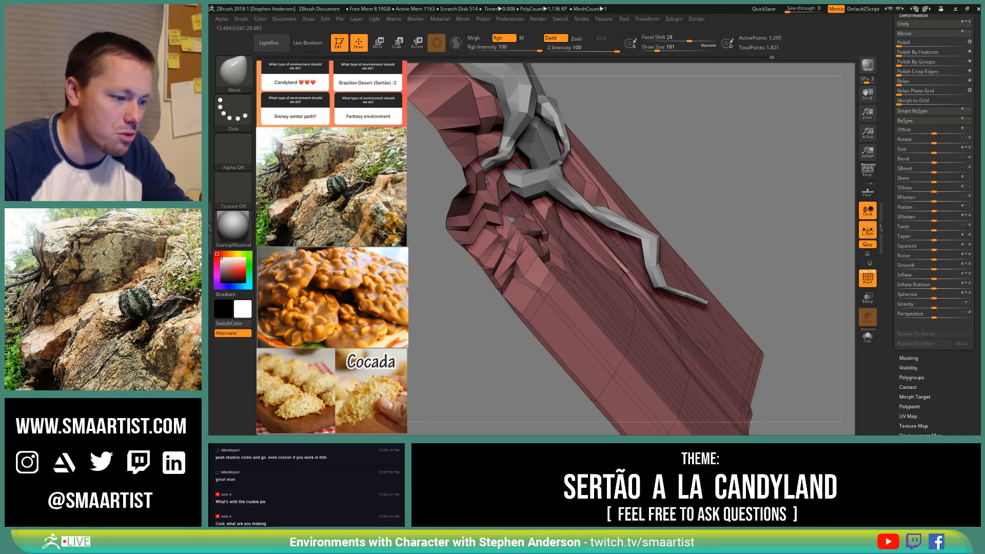
right_click_drag(494, 252, 553, 271)
key("shift+f")
mouse_move(625, 288)
right_mouse_down("ctrl")
mouse_move(647, 269)
mouse_move(619, 229)
mouse_move(611, 255)
mouse_move(620, 269)
mouse_move(611, 235)
mouse_move(619, 292)
right_mouse_up("ctrl")
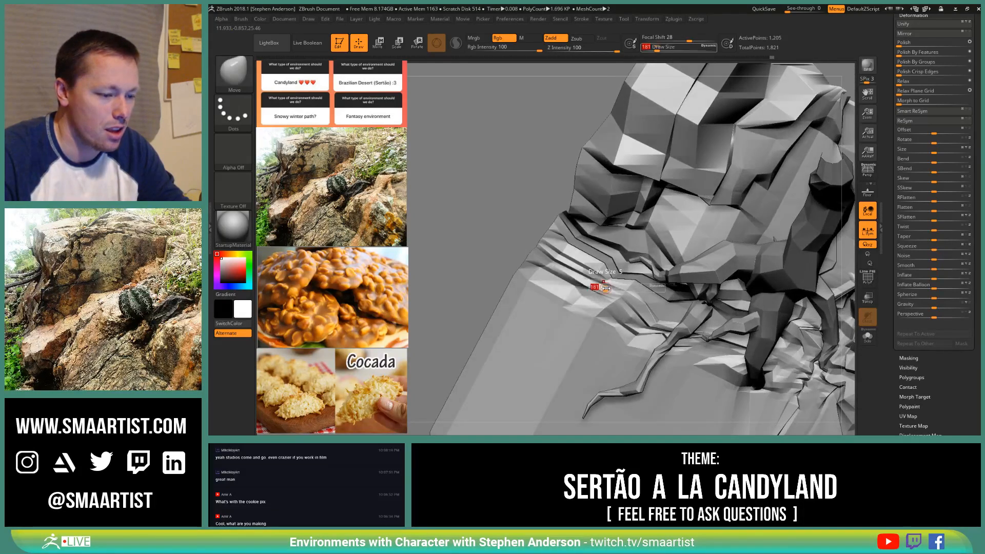
key("s")
left_click_drag(619, 293, 623, 294)
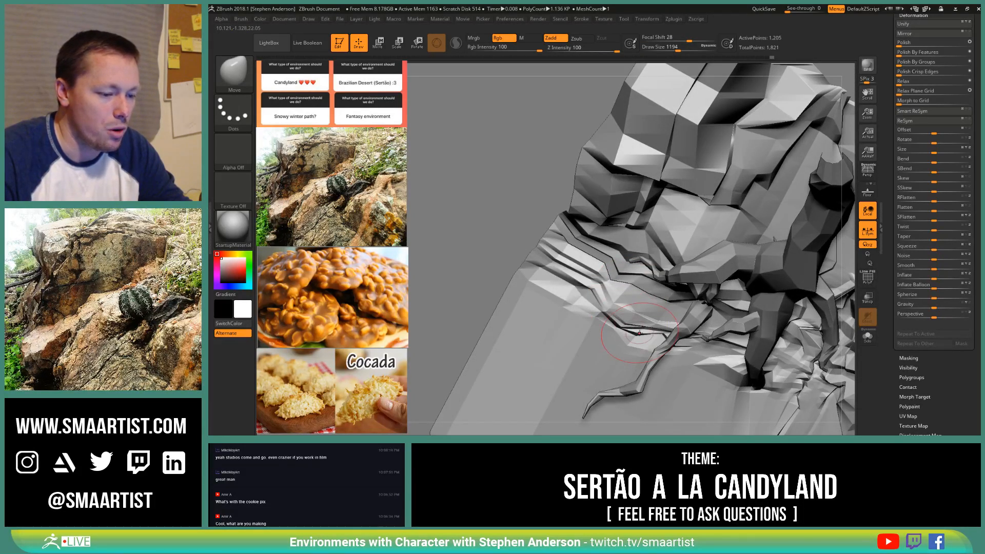
left_click_drag(625, 343, 602, 324)
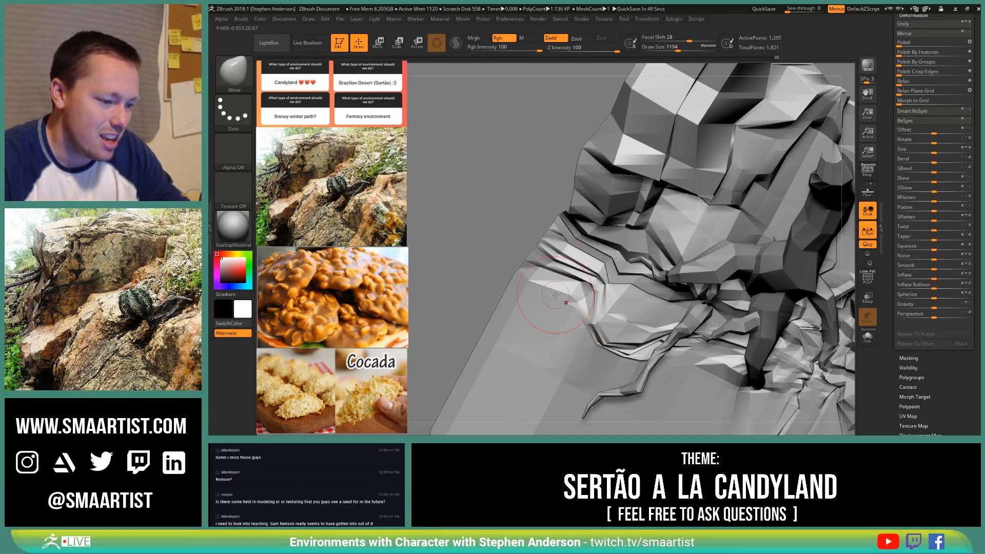
Step: Adjust the rock block's side facing the trunk with the Move brush at draw size 556 and polyframe off
mouse_move(616, 321)
right_mouse_down()
mouse_move(590, 252)
mouse_move(622, 308)
mouse_move(619, 279)
mouse_move(616, 313)
mouse_move(609, 281)
mouse_move(629, 274)
mouse_move(621, 240)
mouse_move(613, 262)
mouse_move(596, 253)
mouse_move(599, 233)
mouse_move(591, 250)
right_mouse_up()
key("shift+f")
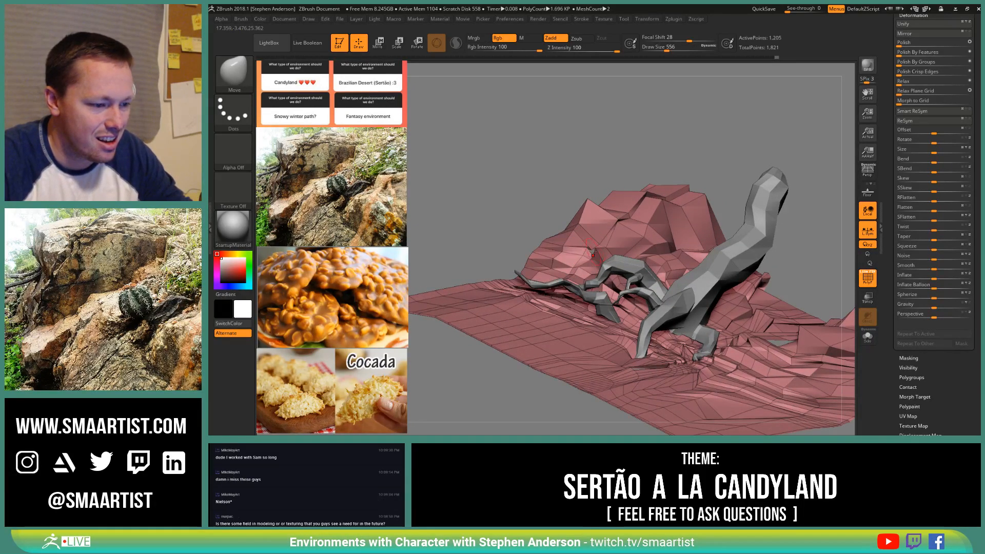
mouse_move(590, 261)
right_mouse_down()
mouse_move(590, 280)
mouse_move(591, 262)
mouse_move(609, 277)
mouse_move(594, 220)
mouse_move(573, 227)
mouse_move(596, 216)
mouse_move(611, 235)
right_mouse_up()
key("shift+f")
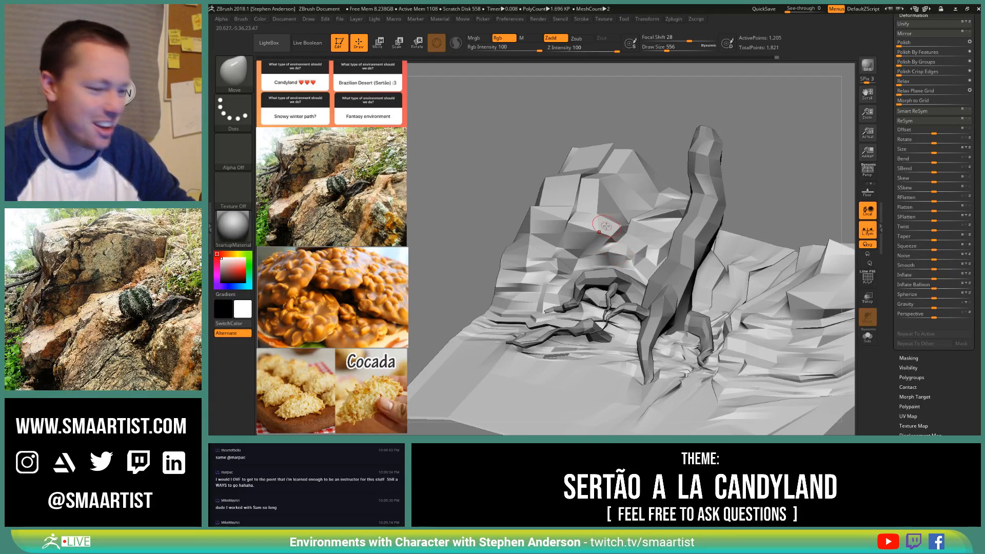
mouse_move(610, 221)
right_mouse_down()
mouse_move(615, 241)
mouse_move(604, 186)
mouse_move(615, 234)
mouse_move(615, 216)
right_mouse_up()
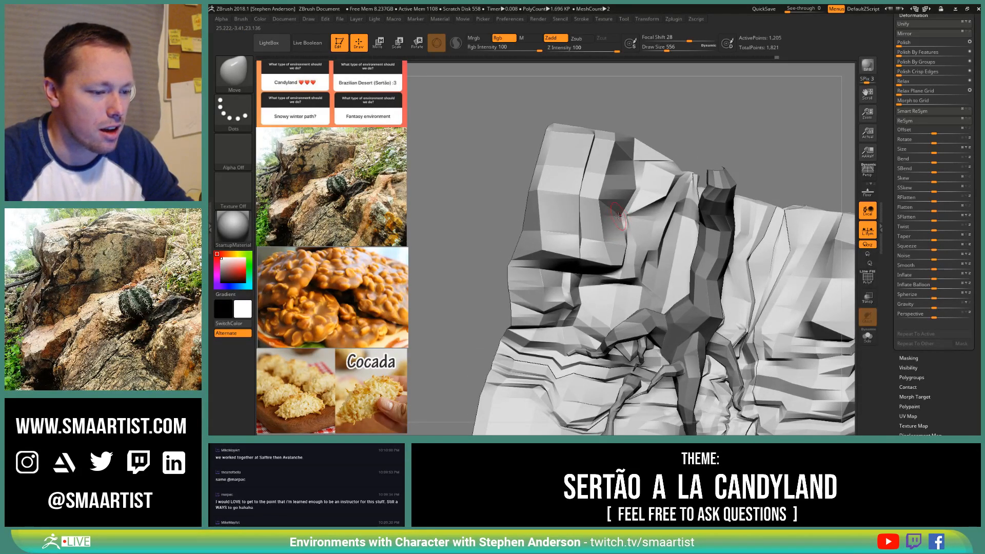
left_click_drag(618, 216, 635, 230)
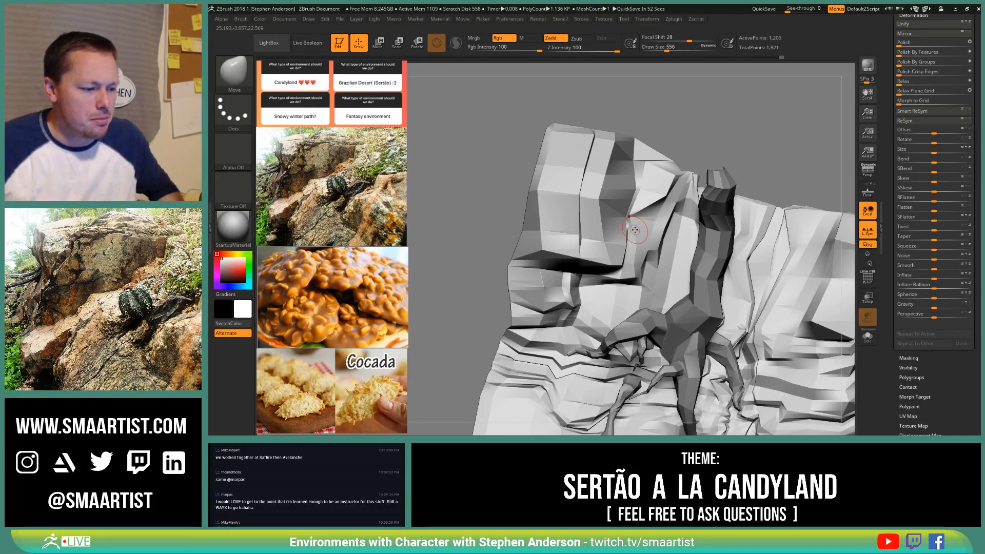
Step: Pull the rock block's upper outer corner and side edge outward with the Move brush at draw size 2300
mouse_move(591, 194)
right_mouse_down()
mouse_move(600, 231)
mouse_move(614, 169)
mouse_move(559, 124)
right_mouse_up()
key("s")
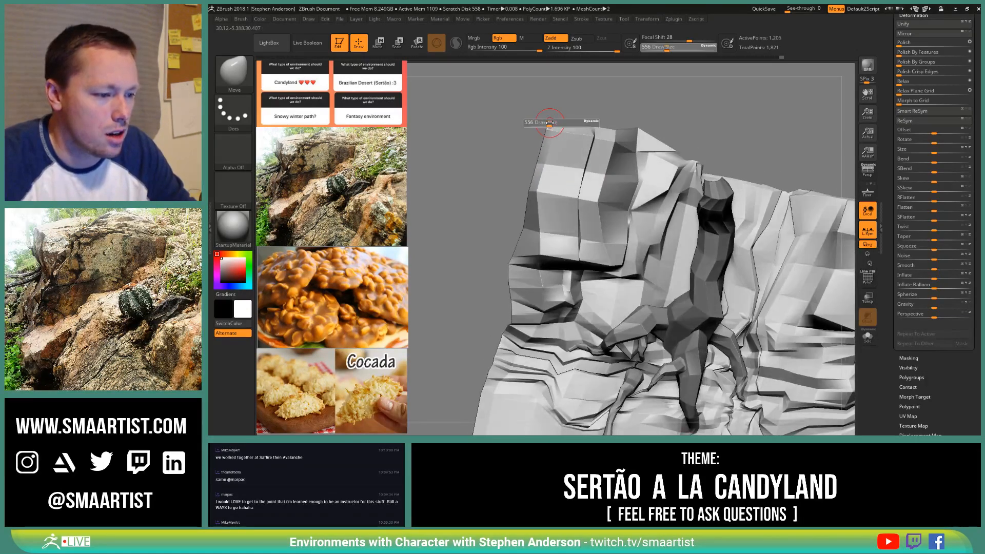
key("s")
mouse_move(549, 124)
left_mouse_down()
mouse_move(573, 124)
mouse_move(503, 102)
left_mouse_up()
left_click_drag(528, 160, 506, 152)
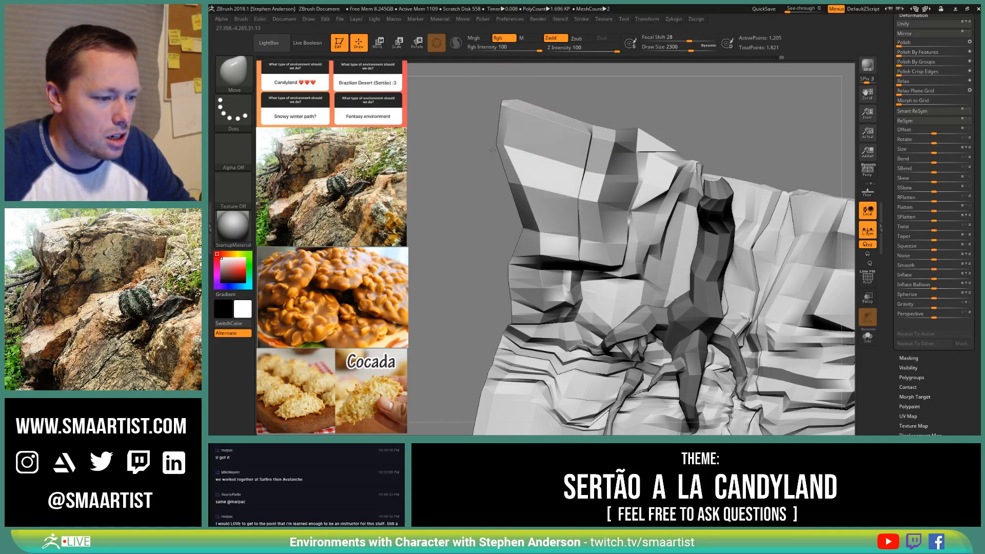
left_click_drag(521, 218, 502, 210)
Step: Refine the block's outer edge and raise its top edge into a peak with the Move brush at draw size 1368
mouse_move(519, 169)
right_mouse_down()
mouse_move(500, 160)
mouse_move(505, 135)
mouse_move(525, 150)
mouse_move(533, 139)
right_mouse_up()
key("s")
left_click_drag(530, 155, 512, 157)
mouse_move(523, 153)
right_mouse_down()
mouse_move(494, 150)
mouse_move(514, 147)
right_mouse_up()
left_click_drag(514, 147, 510, 138)
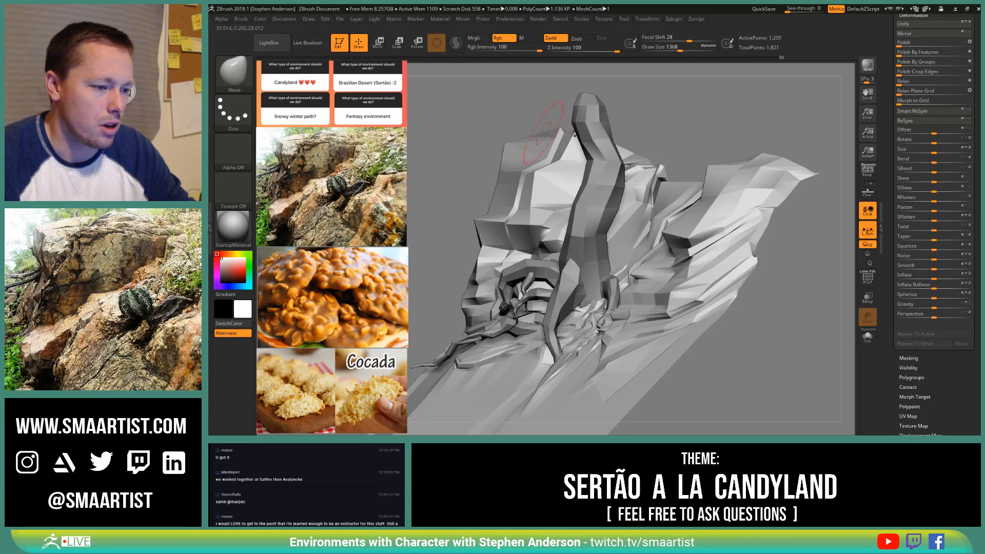
mouse_move(543, 133)
right_mouse_down()
mouse_move(577, 121)
mouse_move(584, 105)
mouse_move(585, 192)
right_mouse_up()
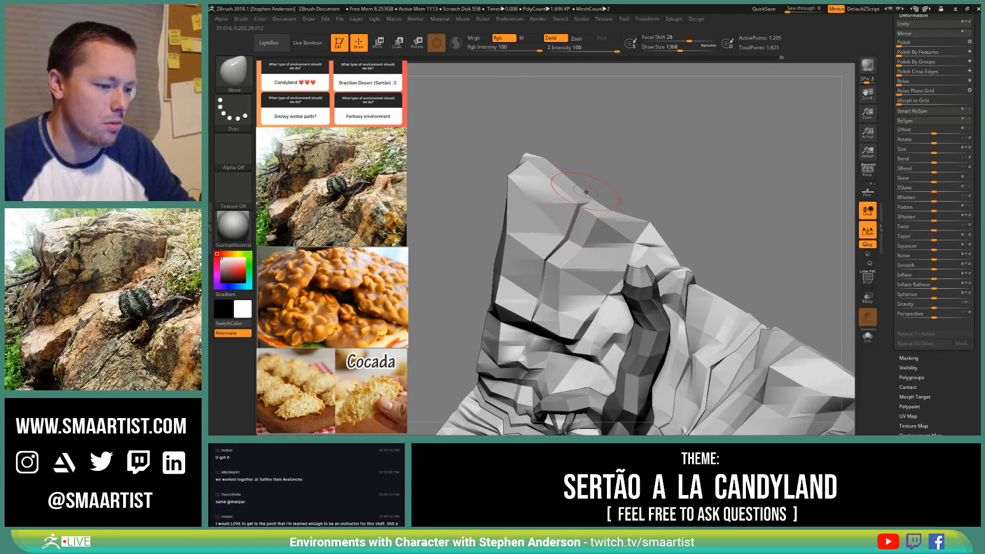
left_click_drag(586, 192, 608, 160)
mouse_move(592, 193)
right_mouse_down()
mouse_move(610, 201)
mouse_move(577, 229)
mouse_move(599, 212)
right_mouse_up()
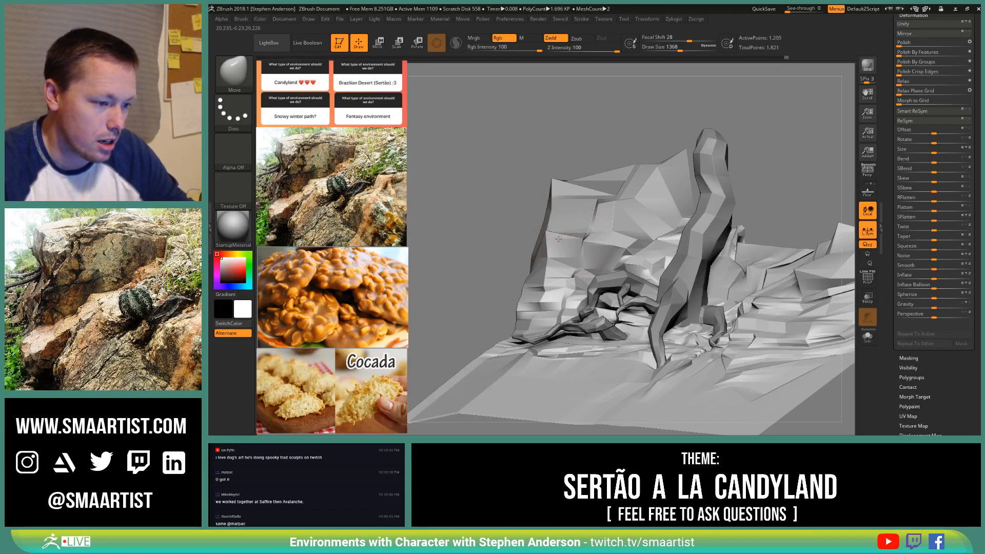
Step: Pull the rock ledges beneath the overhanging block outward with the Move brush at draw sizes 4123 and 1719
mouse_move(575, 239)
right_mouse_down()
mouse_move(548, 228)
mouse_move(550, 241)
right_mouse_up()
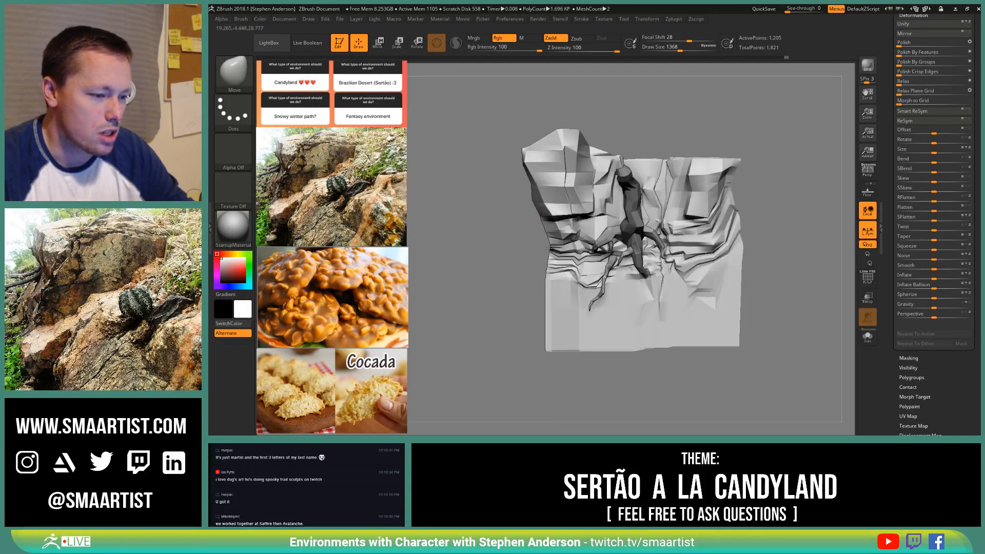
key("s")
left_click_drag(562, 245, 578, 245)
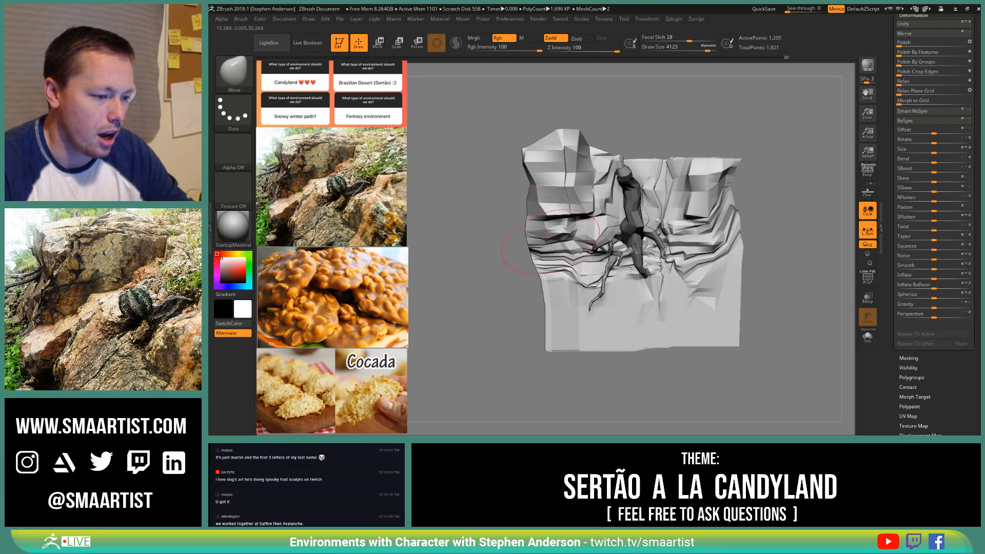
mouse_move(540, 221)
right_mouse_down()
mouse_move(553, 204)
mouse_move(521, 230)
mouse_move(540, 221)
mouse_move(563, 233)
mouse_move(553, 218)
mouse_move(544, 229)
right_mouse_up()
key("s")
left_click_drag(542, 237, 523, 241)
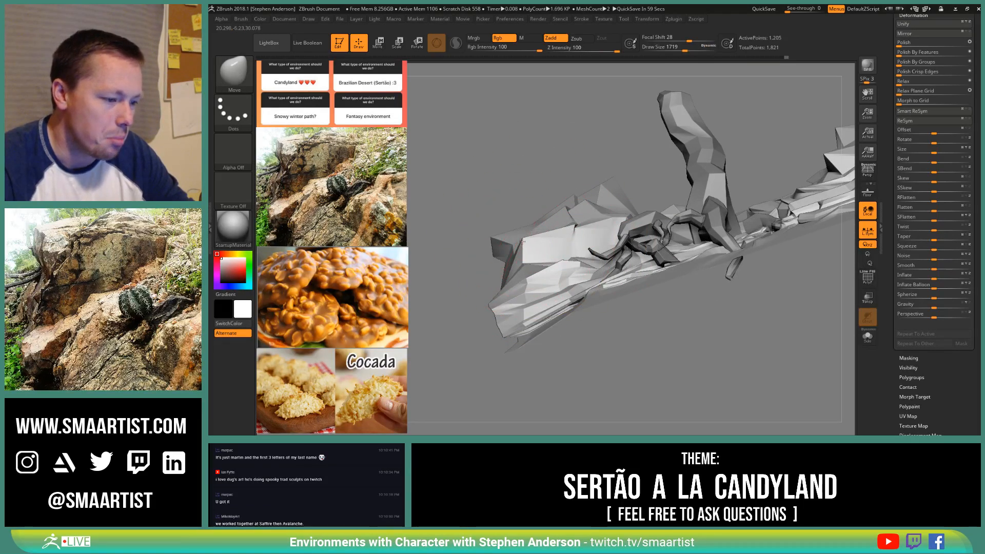
Step: Shape the outer side of the rock just below the block's overhang with the Move brush at draw size 1138
mouse_move(533, 258)
right_mouse_down()
mouse_move(533, 302)
mouse_move(529, 285)
right_mouse_up()
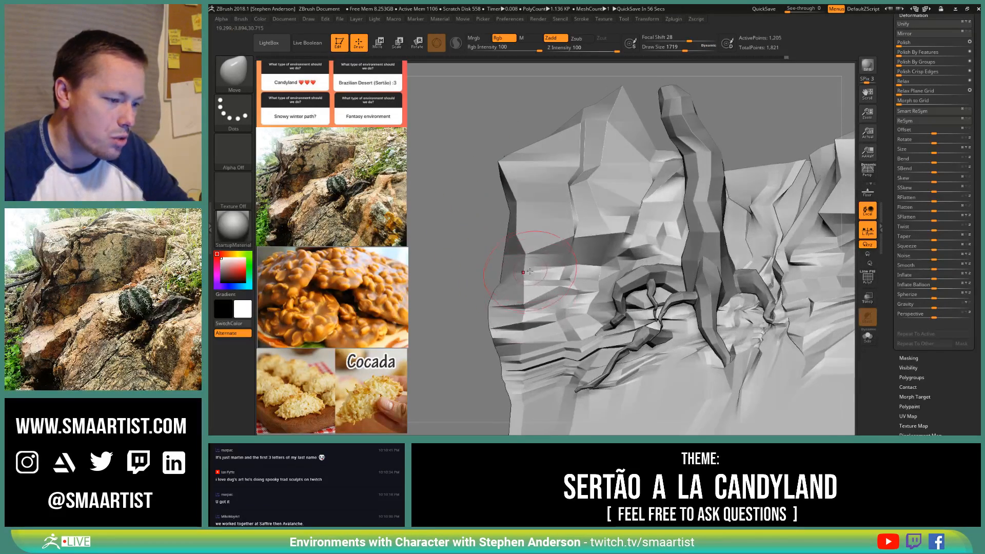
key("s")
left_click_drag(530, 281, 520, 281)
mouse_move(521, 280)
right_mouse_down()
mouse_move(530, 244)
mouse_move(529, 253)
right_mouse_up()
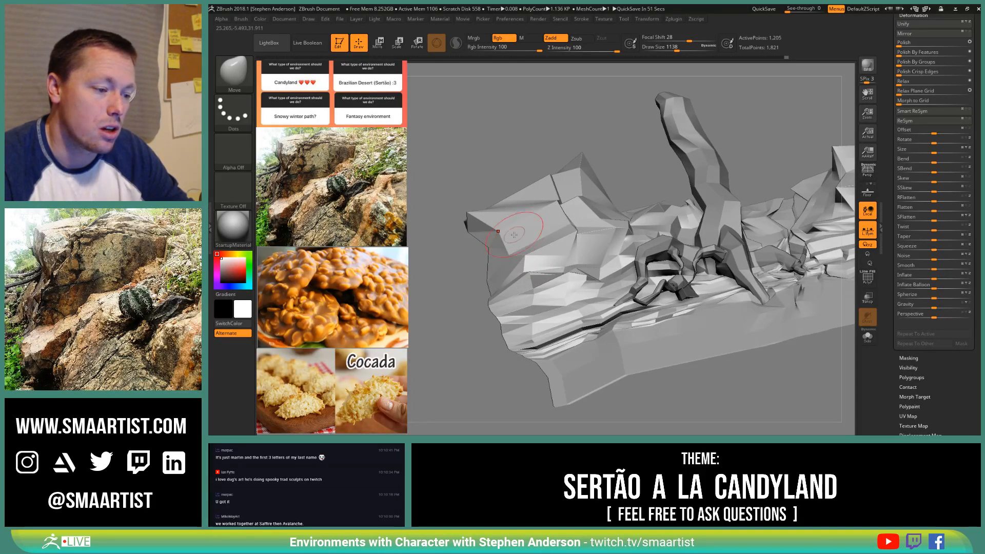
right_click_drag(514, 234, 532, 260)
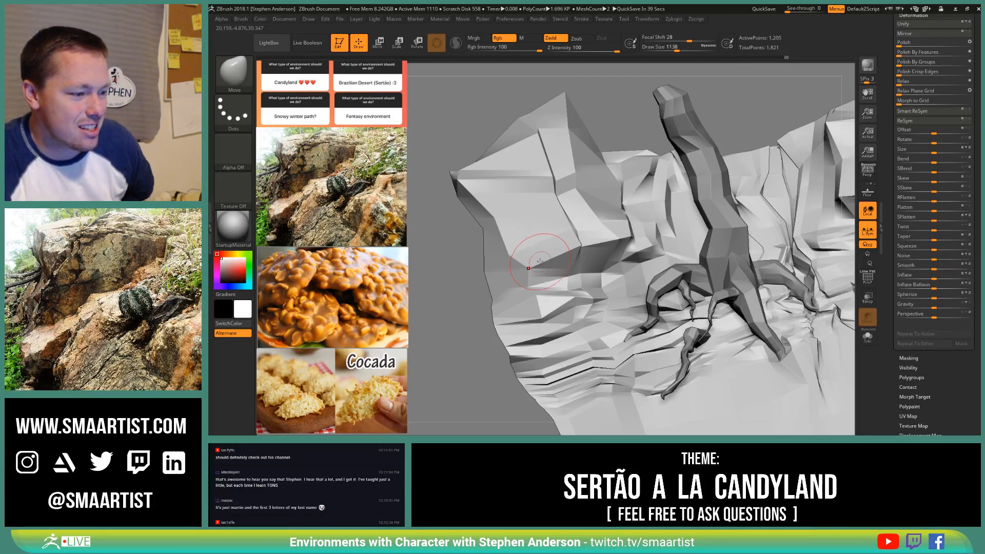
Step: Lift the rock block's back rim from a low angle with the Move brush at draw sizes 1138 and 2791
mouse_move(552, 215)
right_mouse_down()
mouse_move(589, 139)
mouse_move(648, 168)
right_mouse_up()
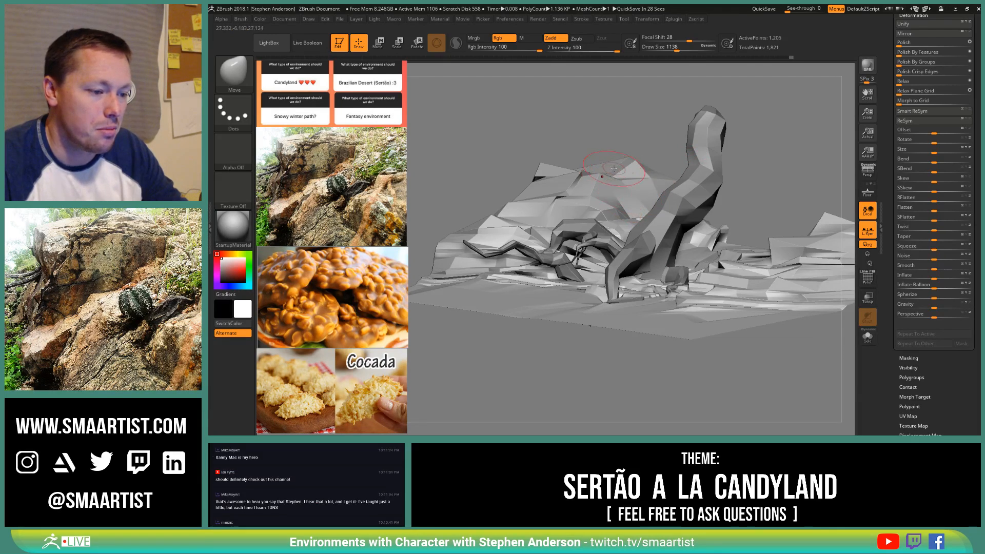
mouse_move(625, 170)
left_mouse_down()
mouse_move(620, 134)
mouse_move(625, 143)
left_mouse_up()
mouse_move(633, 189)
right_mouse_down("alt")
mouse_move(600, 172)
mouse_move(583, 141)
mouse_move(505, 182)
mouse_move(601, 221)
mouse_move(569, 221)
mouse_move(578, 220)
right_mouse_up("alt")
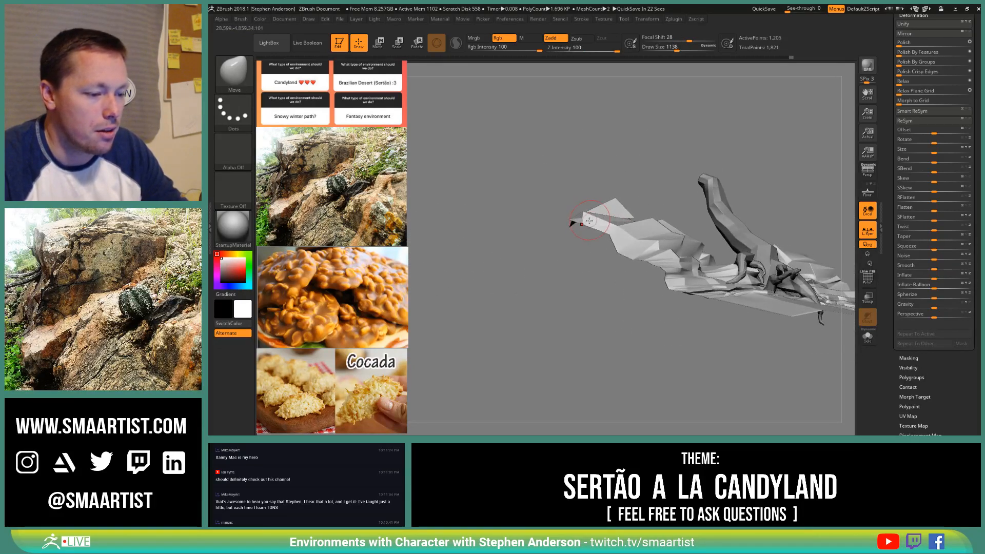
key("s")
left_click_drag(584, 220, 604, 222)
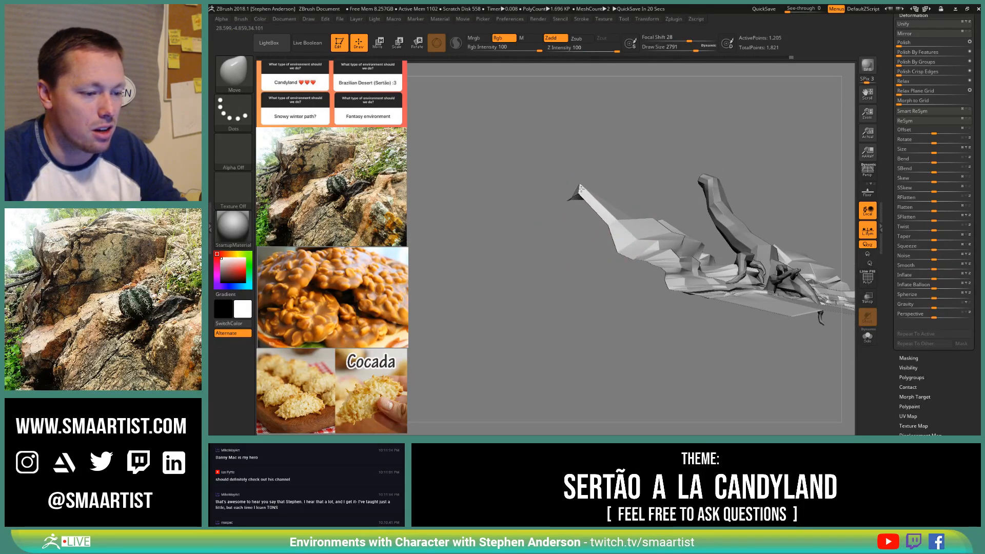
Step: Extend the block's raised rim further upward and outward with the Move brush at draw size 2035
mouse_move(580, 192)
right_mouse_down()
mouse_move(623, 202)
mouse_move(585, 202)
right_mouse_up()
key("s")
mouse_move(578, 213)
left_mouse_down()
mouse_move(569, 213)
mouse_move(573, 180)
left_mouse_up()
mouse_move(582, 179)
right_mouse_down()
mouse_move(568, 189)
mouse_move(565, 178)
mouse_move(569, 206)
mouse_move(543, 216)
right_mouse_up()
key("shift")
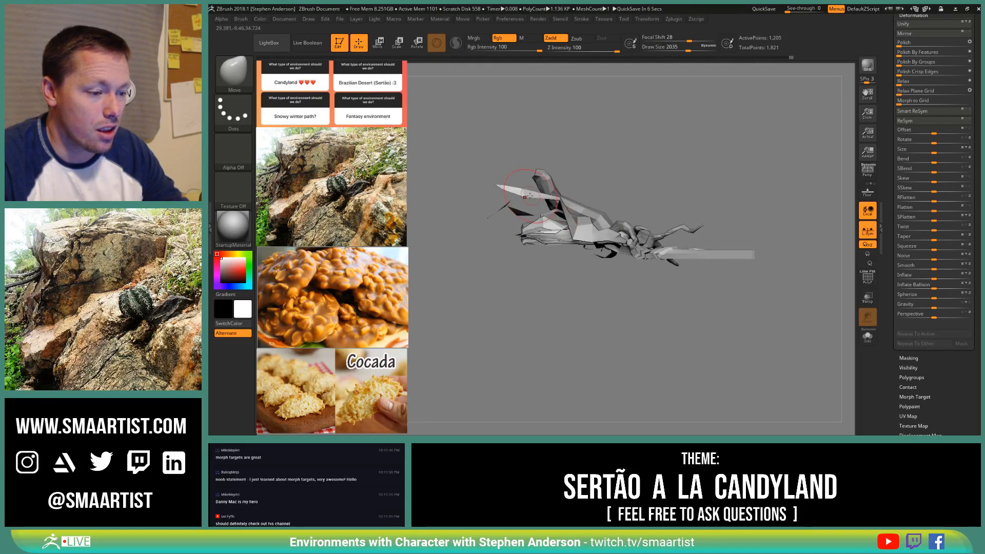
left_click_drag(530, 196, 512, 178)
right_click_drag(512, 179, 586, 204)
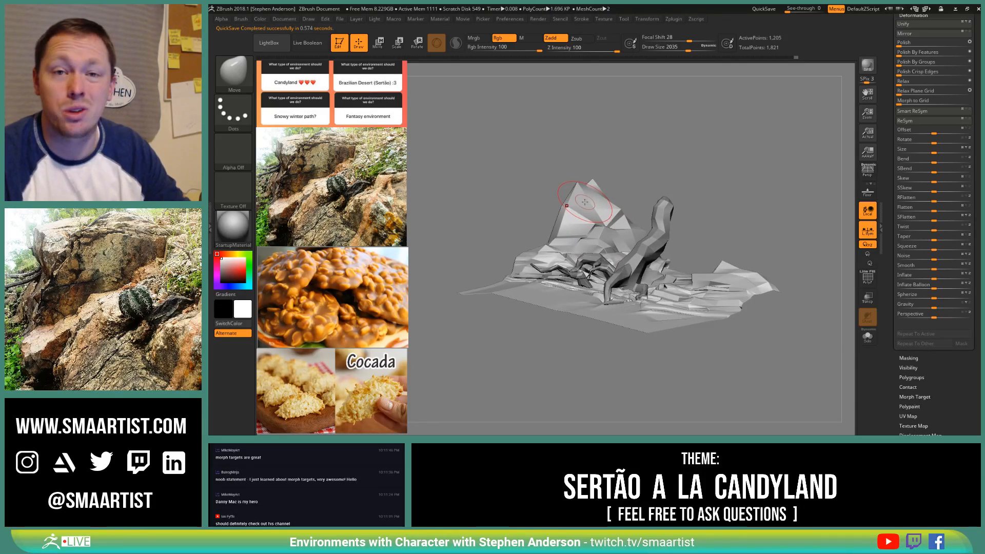
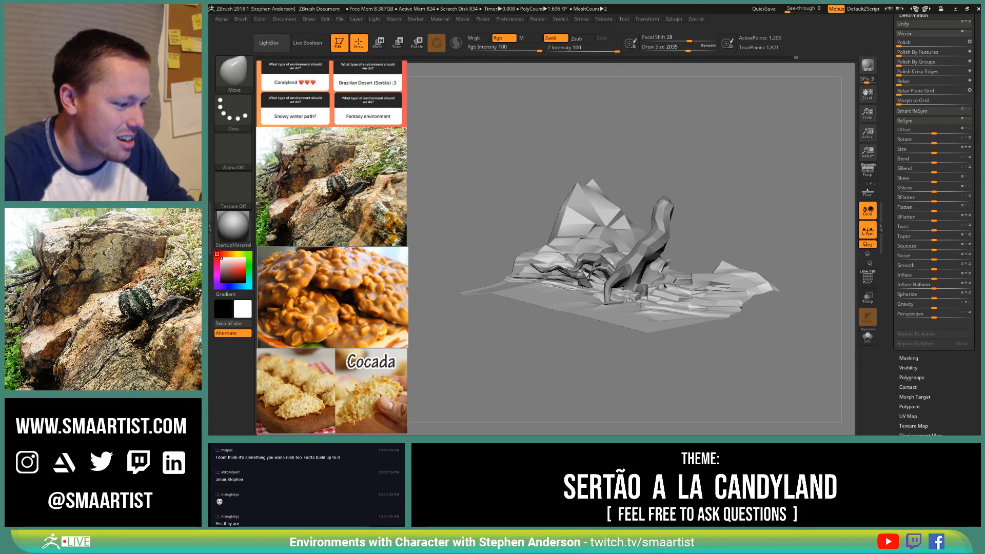
Step: Pull the rock edge between the tall block and the trunk outward with the Move brush at draw size 2035
mouse_move(585, 334)
left_mouse_down()
mouse_move(599, 349)
mouse_move(608, 310)
left_mouse_up()
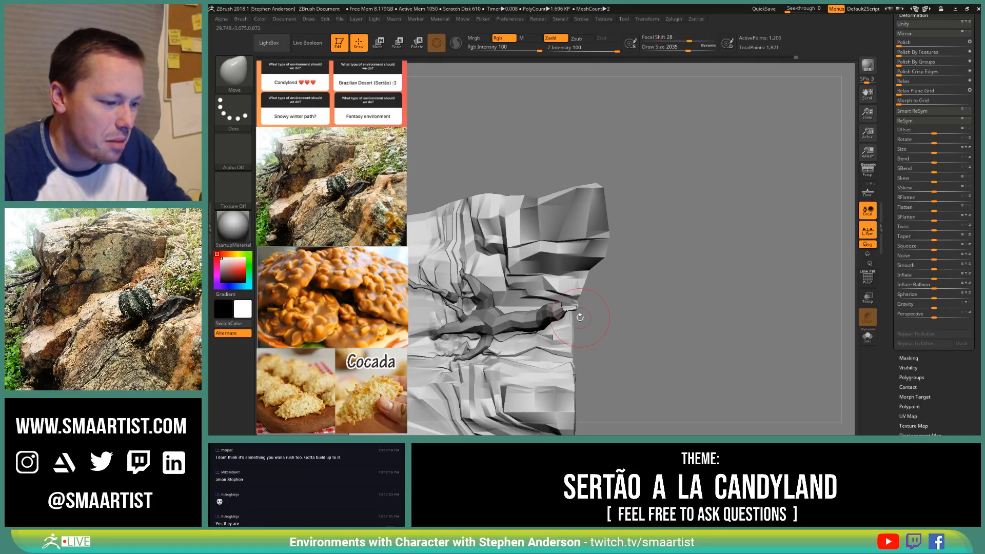
mouse_move(578, 318)
left_mouse_down()
mouse_move(577, 281)
mouse_move(577, 304)
mouse_move(591, 307)
left_mouse_up()
mouse_move(608, 251)
left_mouse_down()
mouse_move(594, 246)
mouse_move(631, 211)
mouse_move(632, 250)
left_mouse_up()
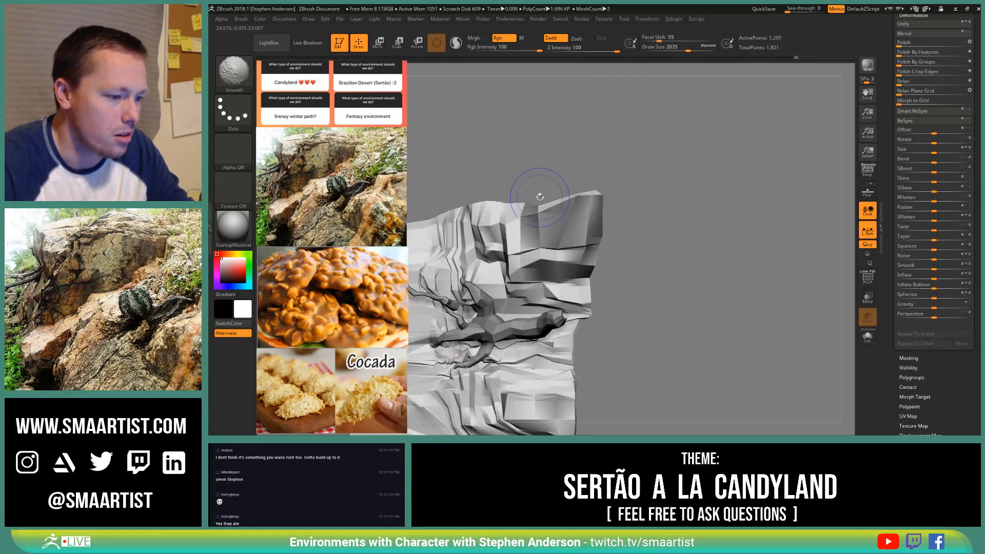
mouse_move(543, 209)
left_mouse_down()
mouse_move(543, 195)
mouse_move(521, 194)
mouse_move(569, 186)
left_mouse_up()
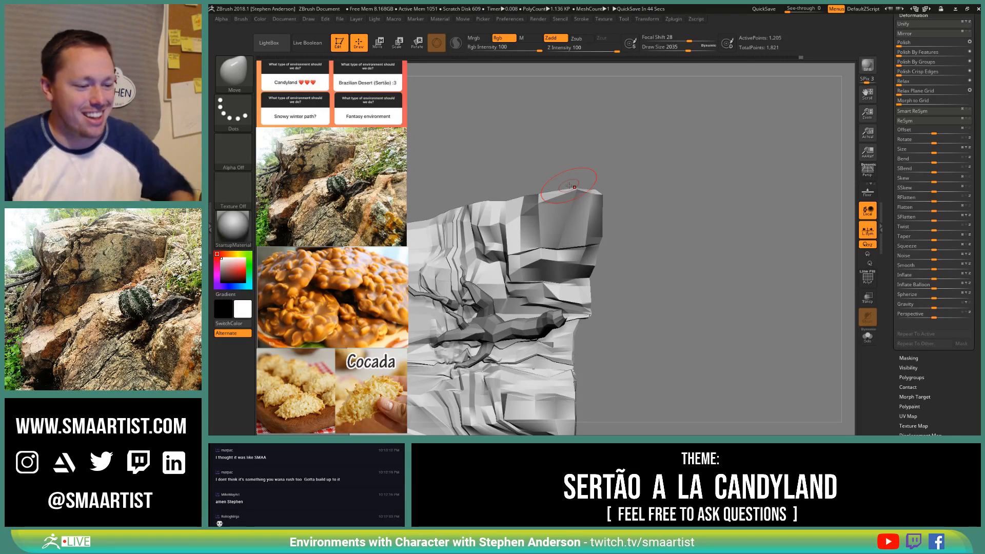
mouse_move(569, 185)
left_mouse_down()
mouse_move(590, 307)
mouse_move(575, 351)
left_mouse_up()
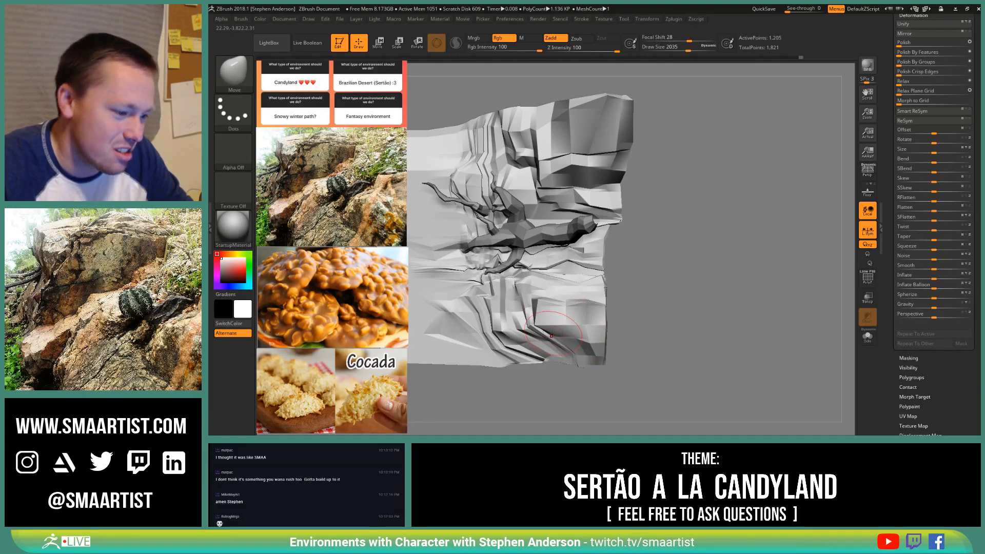
Step: Reshape the rock ledges on both sides of the trunk with the Move brush at draw sizes 1309, 2223 and 2749
right_click_drag(532, 300, 582, 302, "alt")
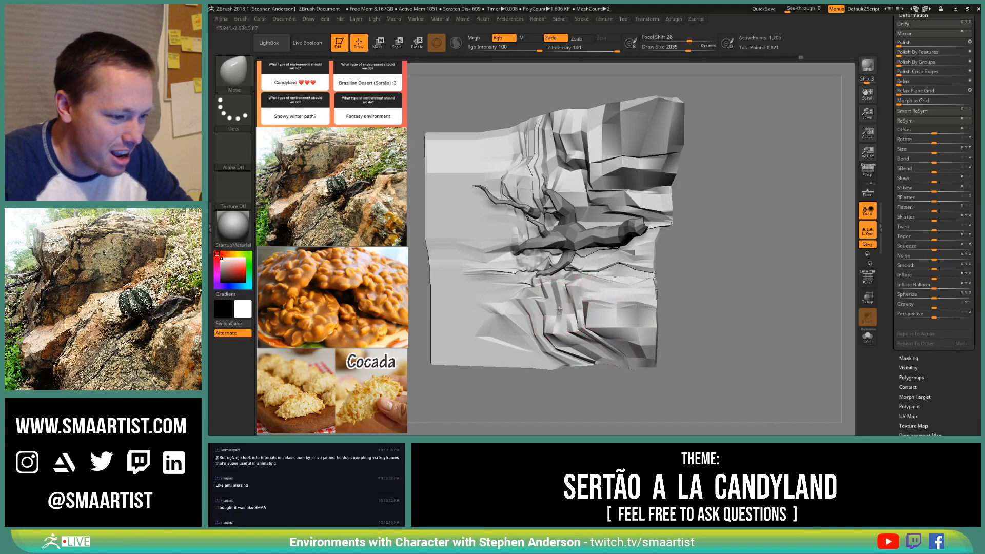
key("s")
left_click_drag(562, 312, 552, 313)
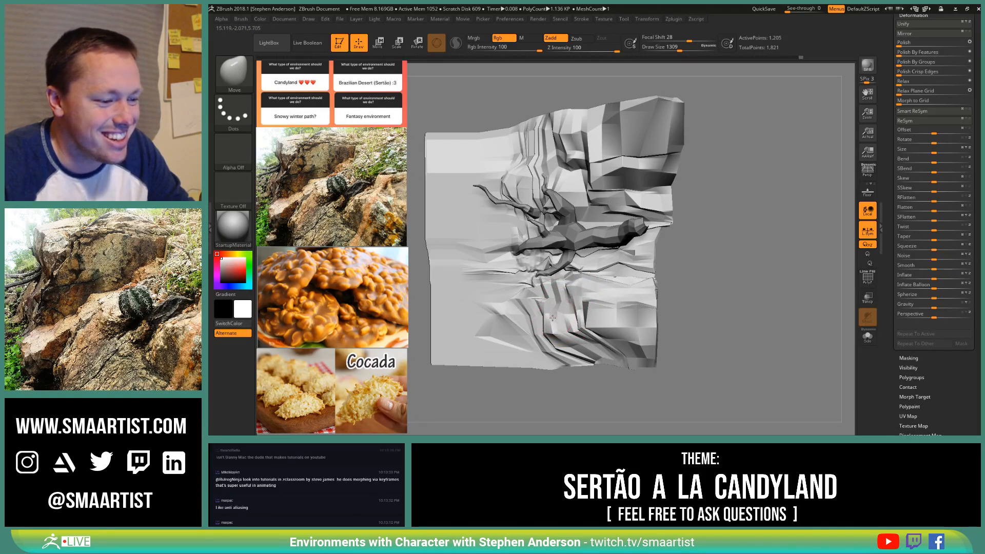
key("s")
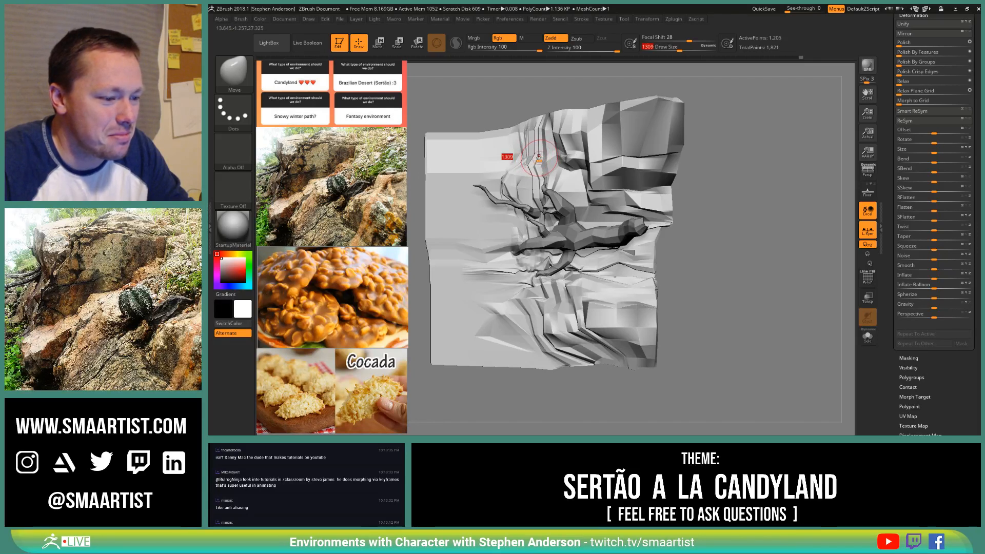
mouse_move(513, 154)
left_mouse_down()
mouse_move(565, 160)
mouse_move(556, 194)
left_mouse_up()
mouse_move(556, 194)
right_mouse_down()
mouse_move(559, 233)
mouse_move(552, 229)
mouse_move(618, 226)
right_mouse_up()
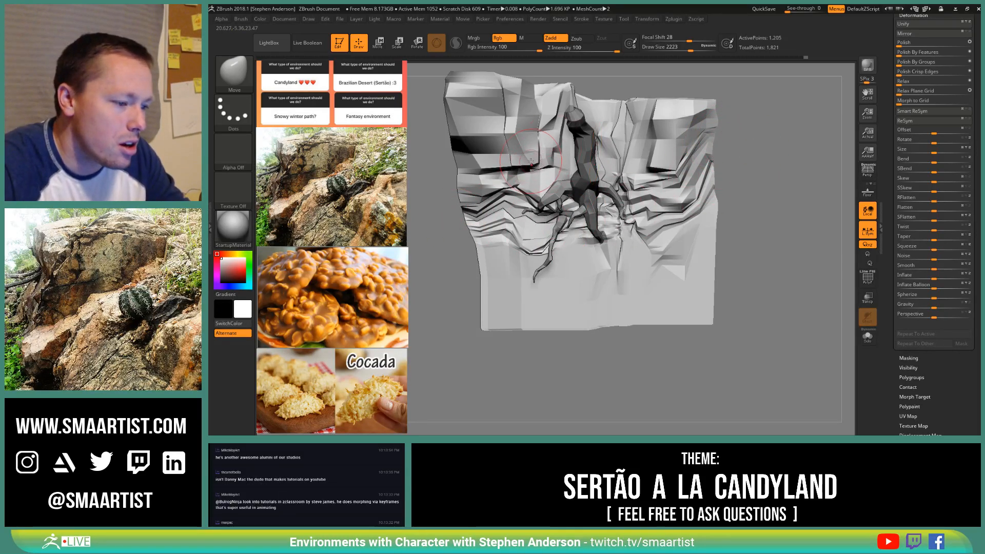
key("s")
left_click_drag(531, 162, 517, 124)
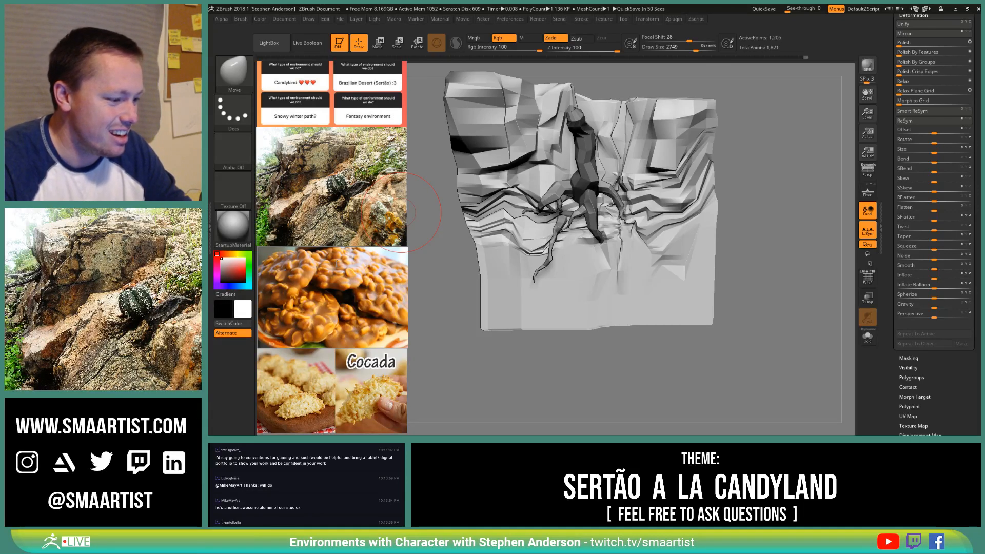
Step: Adjust the outer edge of the ledges opposite the tall block up close with the Move brush at draw size 215
mouse_move(547, 357)
left_mouse_down()
mouse_move(651, 229)
mouse_move(600, 280)
mouse_move(633, 321)
left_mouse_up()
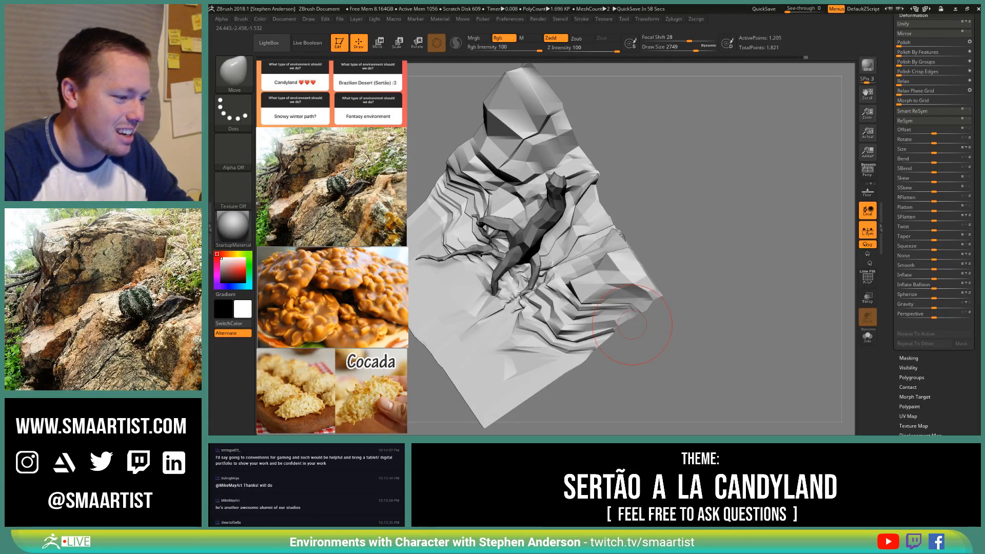
mouse_move(632, 324)
left_mouse_down()
mouse_move(670, 276)
mouse_move(677, 241)
left_mouse_up()
mouse_move(677, 241)
right_mouse_down("ctrl")
mouse_move(615, 195)
mouse_move(626, 179)
right_mouse_up("ctrl")
key("s")
left_click_drag(626, 179, 589, 187)
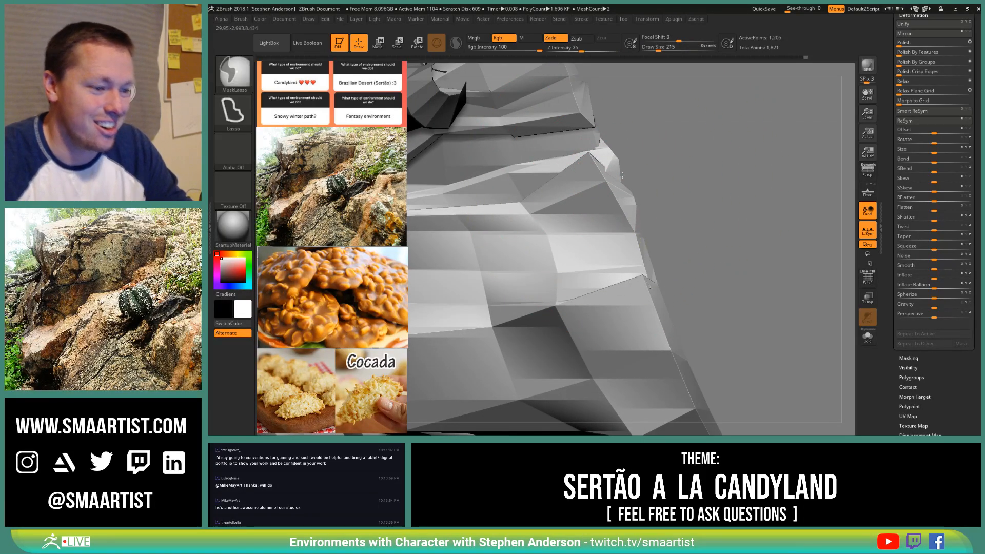
mouse_move(637, 206)
right_mouse_down()
mouse_move(624, 179)
mouse_move(603, 207)
mouse_move(630, 245)
mouse_move(656, 256)
right_mouse_up()
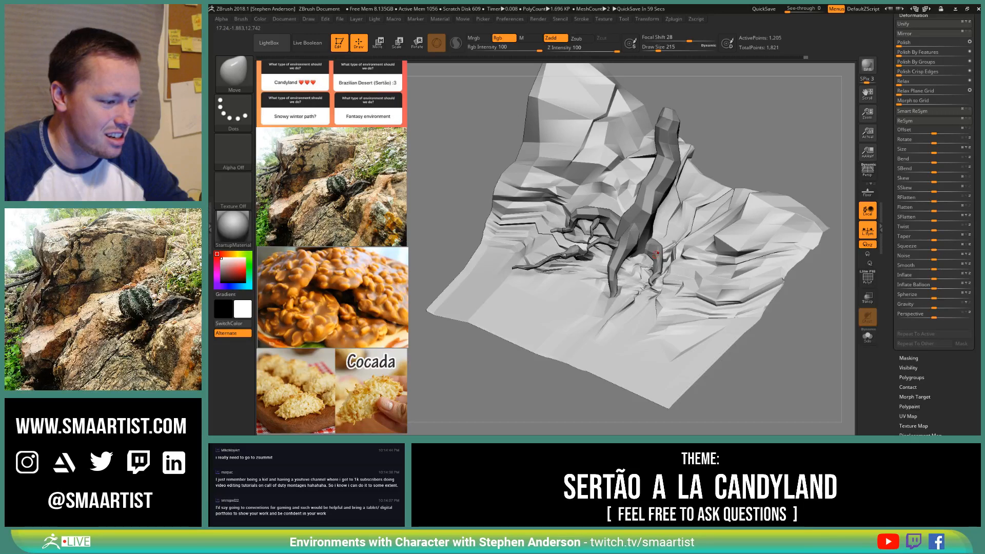
right_click_drag(655, 241, 655, 268)
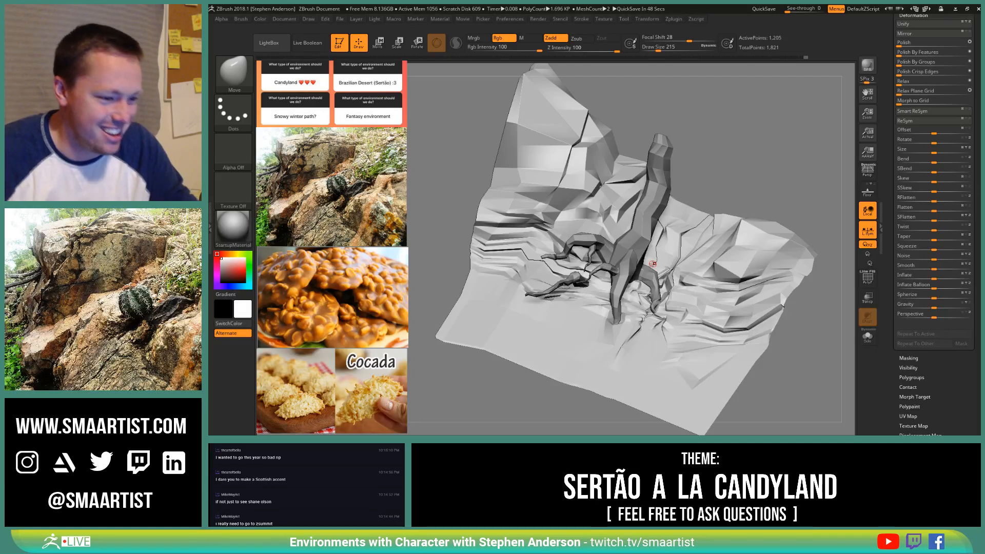
Step: Raise the top of the smaller rock opposite the tall block into a rounded peak with the Move brush at draw size 2418
left_click_drag(700, 182, 670, 176)
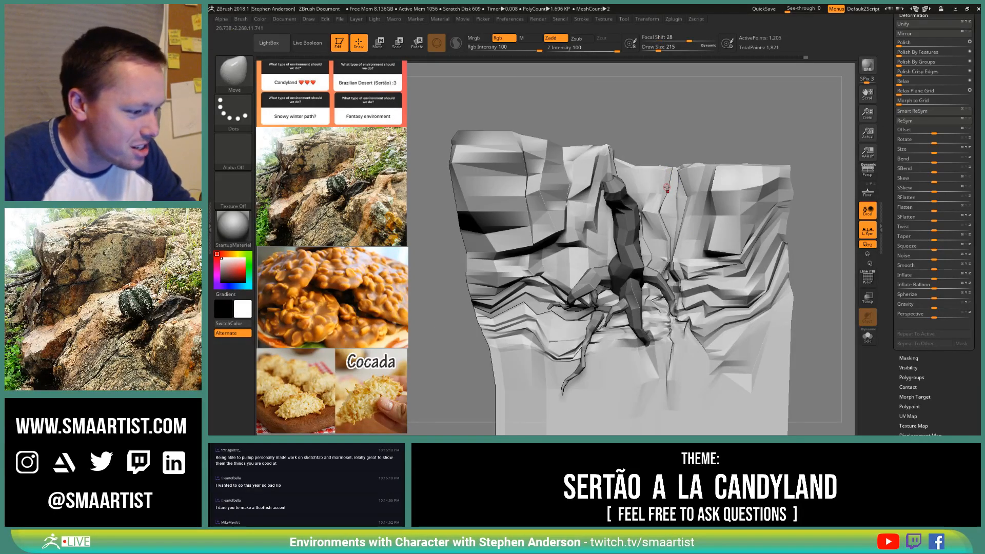
key("s")
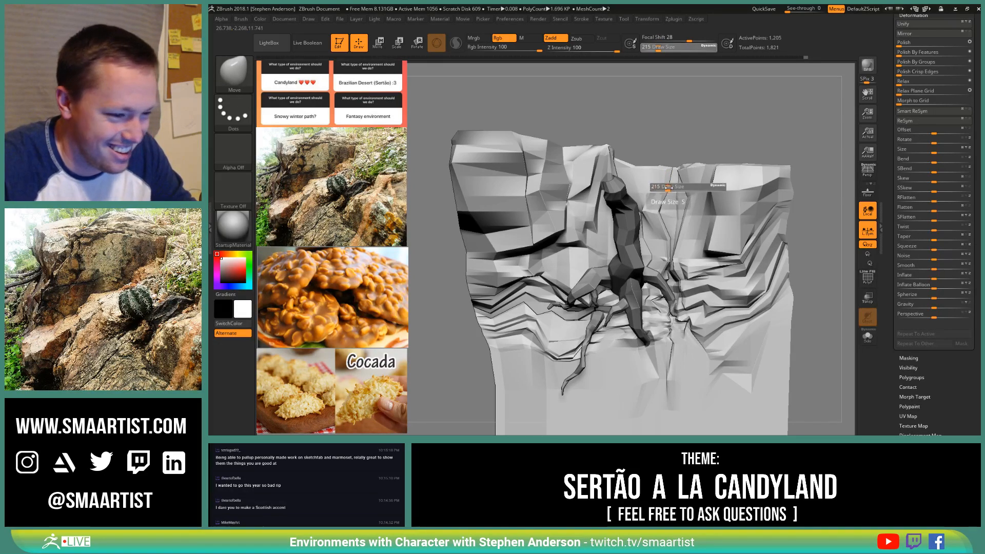
mouse_move(666, 192)
left_mouse_down()
mouse_move(701, 192)
mouse_move(715, 154)
mouse_move(747, 145)
left_mouse_up()
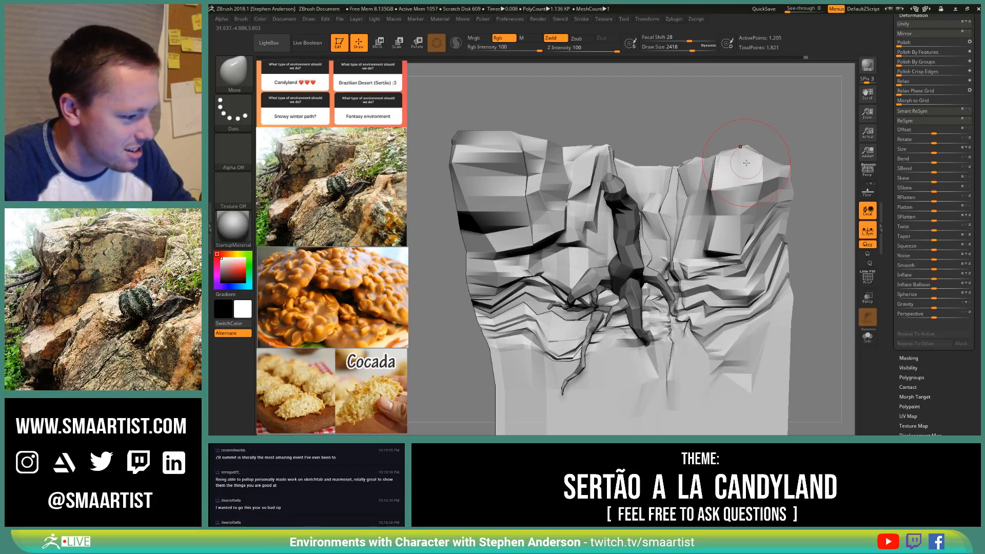
mouse_move(743, 237)
right_mouse_down()
mouse_move(749, 200)
mouse_move(716, 211)
mouse_move(724, 222)
mouse_move(689, 255)
right_mouse_up()
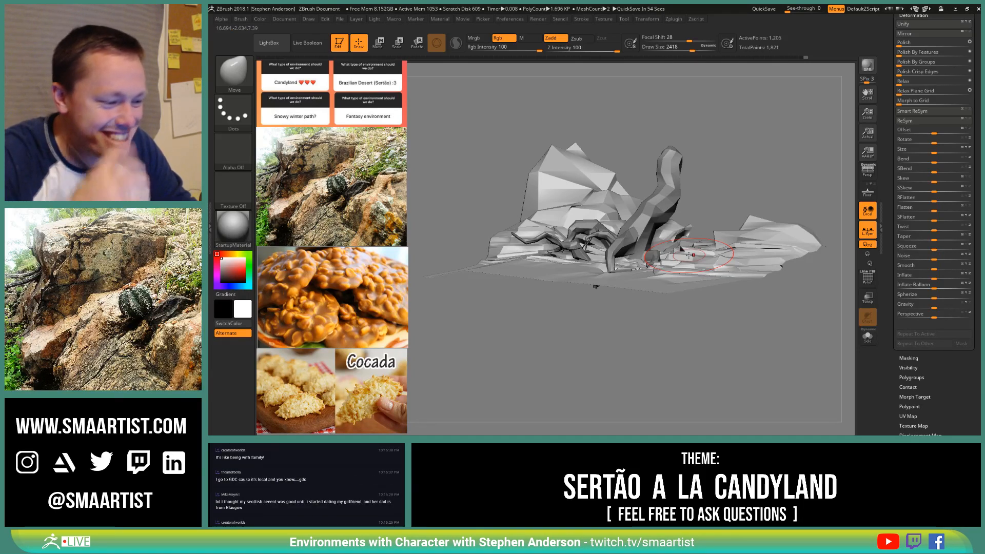
mouse_move(659, 264)
right_mouse_down()
mouse_move(669, 279)
mouse_move(630, 266)
mouse_move(652, 275)
mouse_move(636, 271)
mouse_move(661, 321)
mouse_move(684, 290)
mouse_move(646, 273)
mouse_move(654, 303)
mouse_move(659, 193)
mouse_move(646, 189)
right_mouse_up()
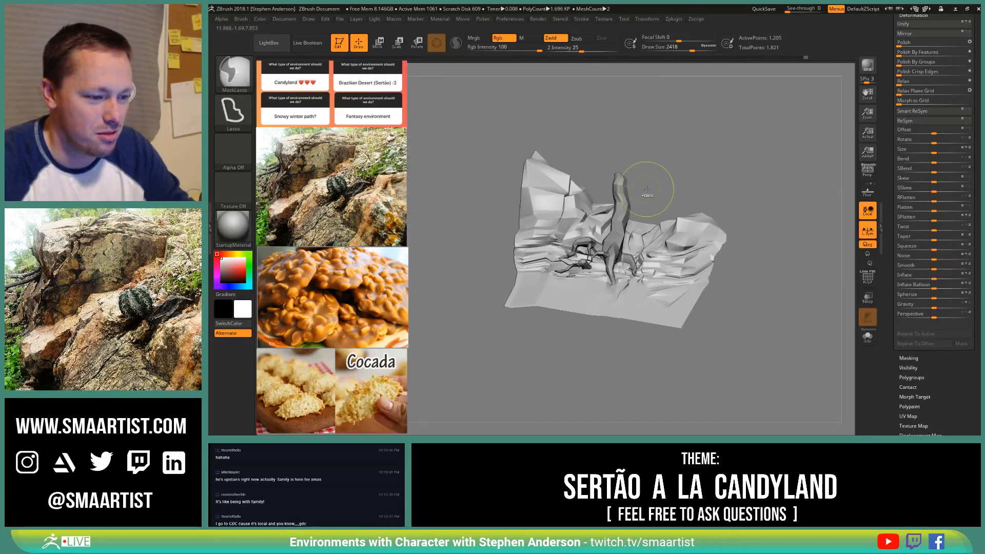
Step: Isolate the smaller rock opposite the tall block with an inverted lasso mask and shift it slightly downward with the Move gizmo
mouse_move(661, 194)
left_mouse_down("ctrl")
mouse_move(682, 308)
mouse_move(729, 287)
mouse_move(716, 284)
left_mouse_up("ctrl")
right_click_drag(716, 283, 756, 135)
left_click(732, 193, "ctrl")
key("w")
left_click(669, 199)
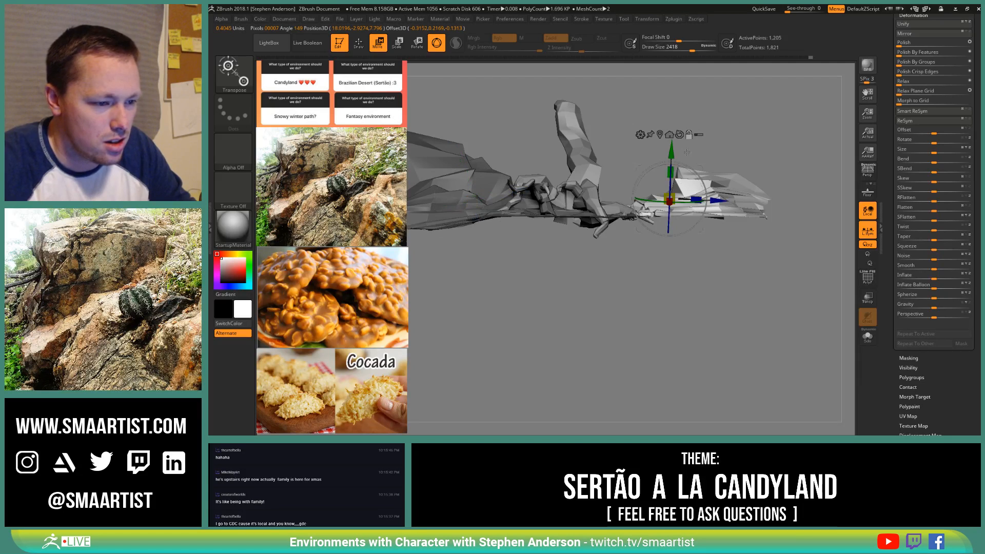
left_click_drag(671, 151, 673, 158)
mouse_move(703, 135)
right_mouse_down()
mouse_move(724, 173)
mouse_move(720, 136)
mouse_move(695, 93)
mouse_move(647, 321)
right_mouse_up()
Step: Adjust and smooth the ground in front of the trunk's roots using the Move and Smooth brushes at draw size 1460
key("q")
key("s")
mouse_move(631, 322)
left_mouse_down()
mouse_move(620, 322)
mouse_move(634, 351)
left_mouse_up()
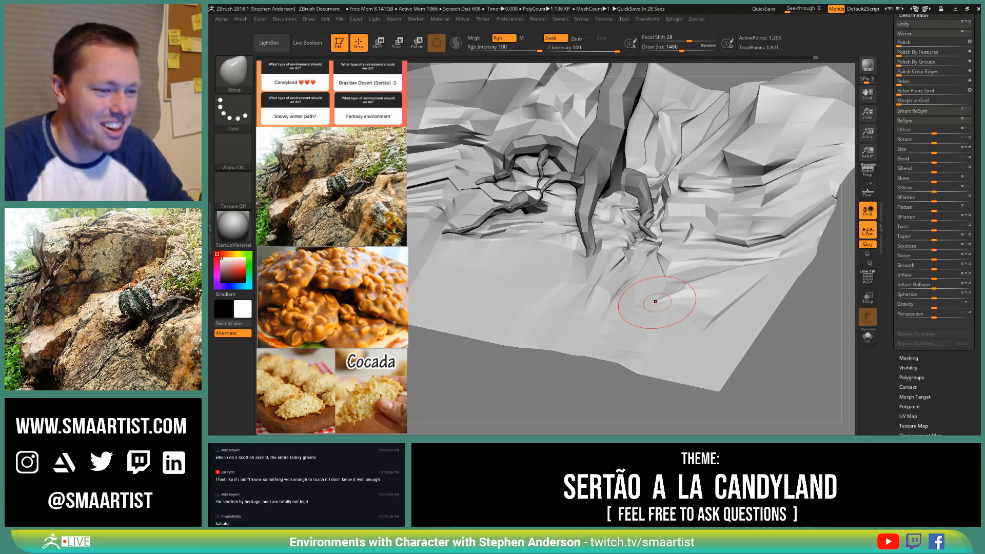
mouse_move(666, 378)
left_mouse_down()
mouse_move(633, 299)
mouse_move(608, 307)
left_mouse_up()
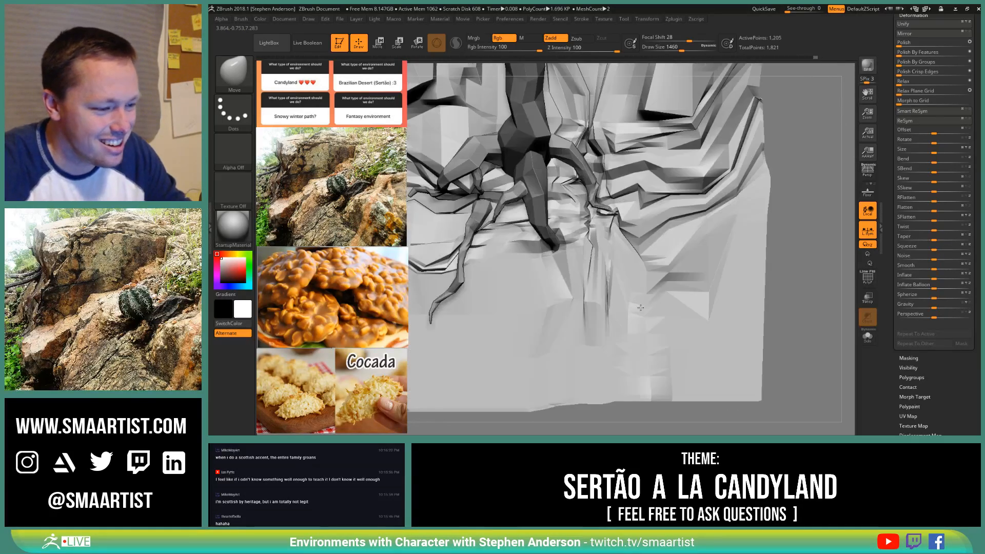
key("shift")
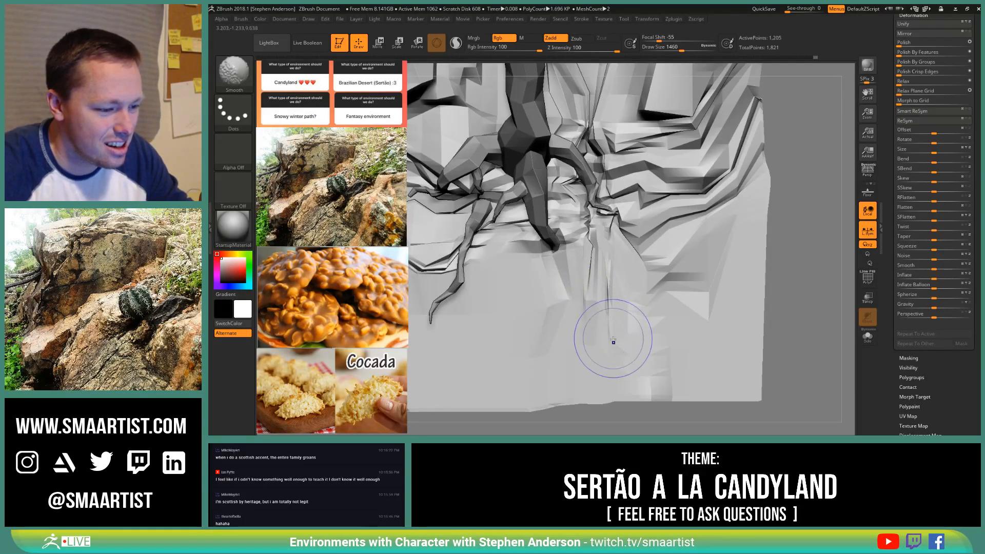
mouse_move(613, 341)
right_mouse_down()
mouse_move(605, 296)
mouse_move(654, 304)
mouse_move(664, 290)
mouse_move(650, 276)
right_mouse_up()
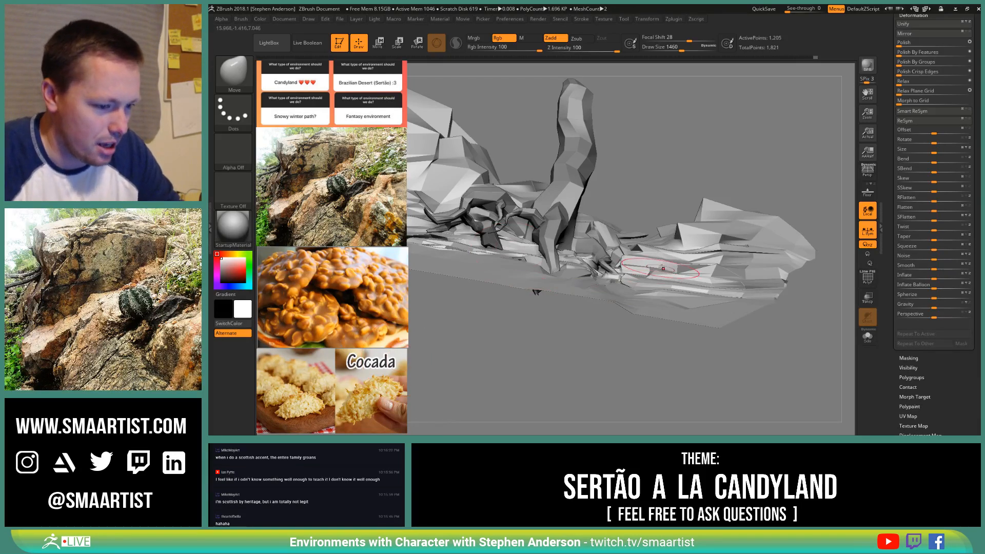
Step: Examine the silhouettes of the tall block, trunk, roots, ledges and flat foreground from low, side and raised viewpoints
mouse_move(663, 268)
right_mouse_down()
mouse_move(659, 328)
mouse_move(656, 284)
right_mouse_up()
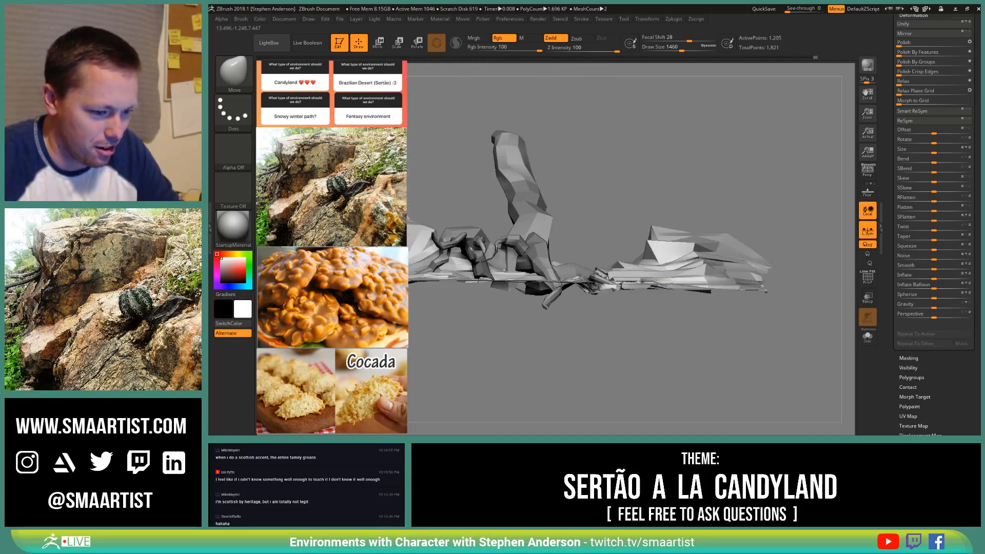
right_click_drag(718, 264, 743, 279)
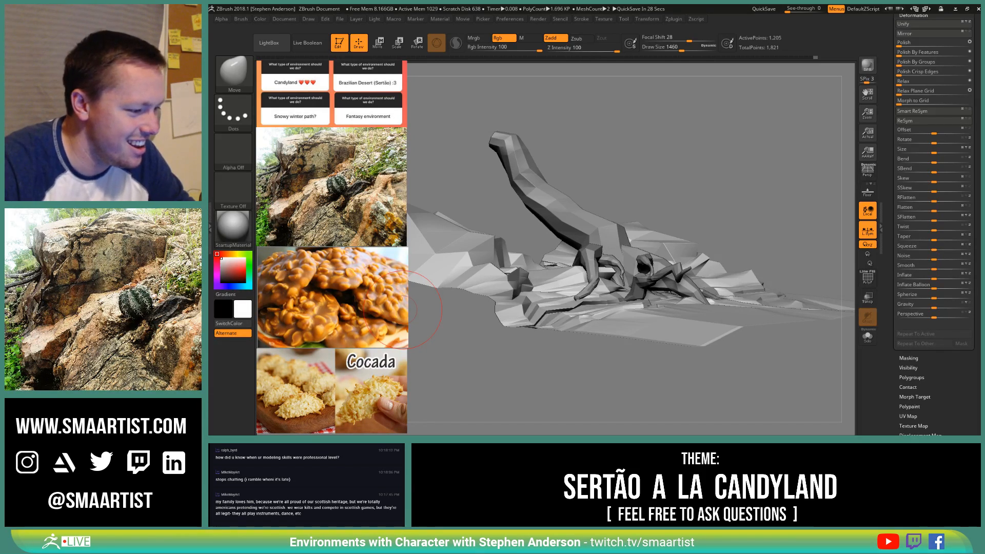
mouse_move(634, 369)
left_mouse_down()
mouse_move(659, 290)
mouse_move(635, 306)
mouse_move(633, 263)
mouse_move(629, 295)
left_mouse_up()
mouse_move(630, 295)
right_mouse_down()
mouse_move(648, 266)
mouse_move(653, 300)
mouse_move(627, 308)
mouse_move(648, 323)
mouse_move(710, 336)
mouse_move(626, 302)
right_mouse_up()
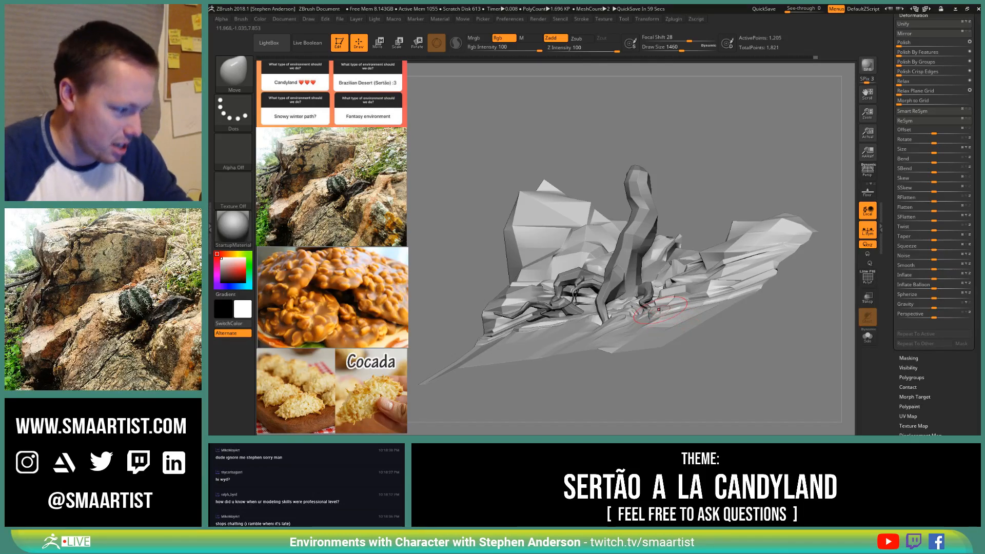
mouse_move(658, 296)
right_mouse_down()
mouse_move(672, 310)
mouse_move(656, 271)
mouse_move(669, 276)
mouse_move(681, 257)
mouse_move(611, 260)
mouse_move(625, 298)
mouse_move(565, 306)
mouse_move(551, 352)
right_mouse_up()
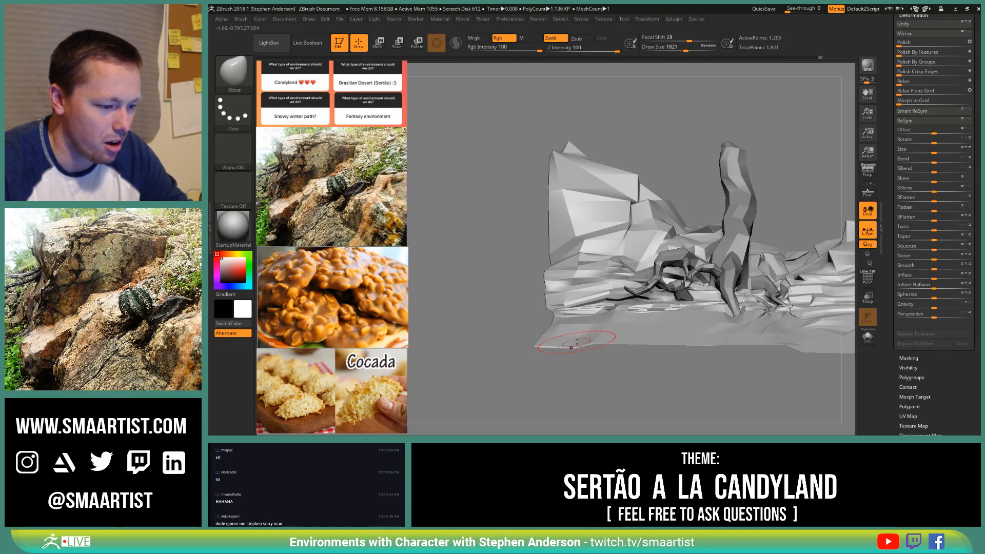
right_click_drag(581, 337, 620, 333)
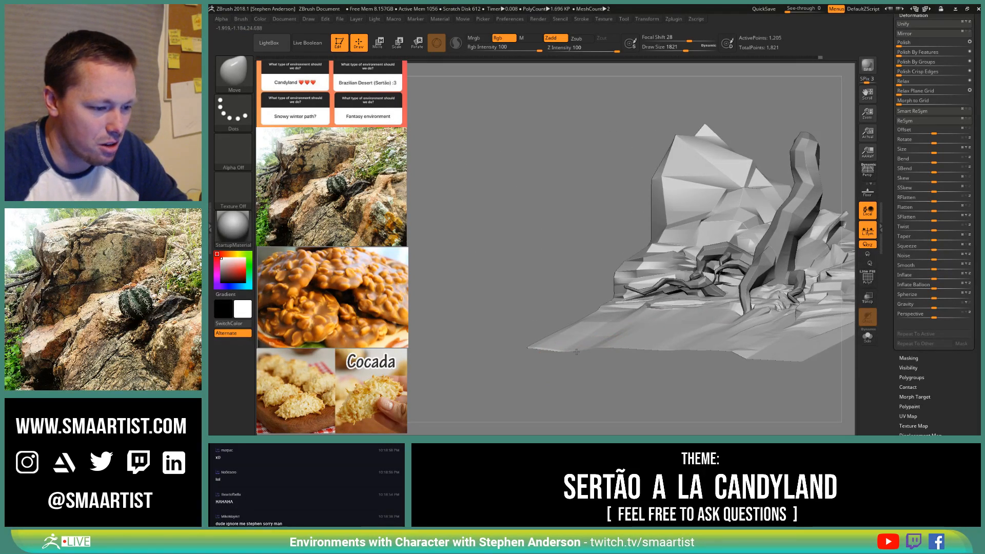
right_click_drag(631, 332, 666, 343)
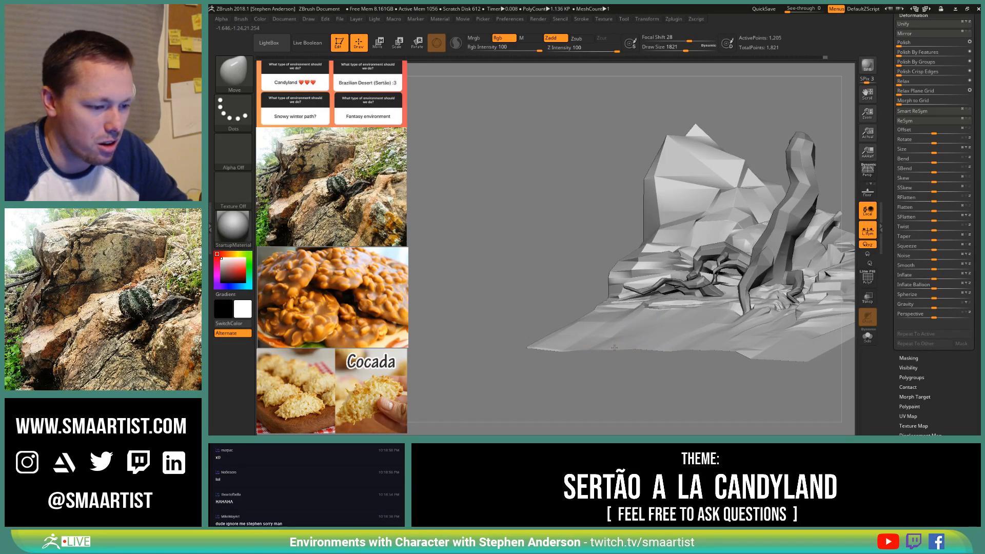
mouse_move(655, 330)
right_mouse_down()
mouse_move(640, 339)
mouse_move(680, 331)
mouse_move(661, 302)
mouse_move(633, 301)
mouse_move(644, 308)
mouse_move(643, 333)
mouse_move(690, 288)
mouse_move(662, 309)
mouse_move(668, 334)
mouse_move(627, 355)
mouse_move(685, 346)
mouse_move(684, 359)
mouse_move(689, 352)
mouse_move(679, 342)
right_mouse_up()
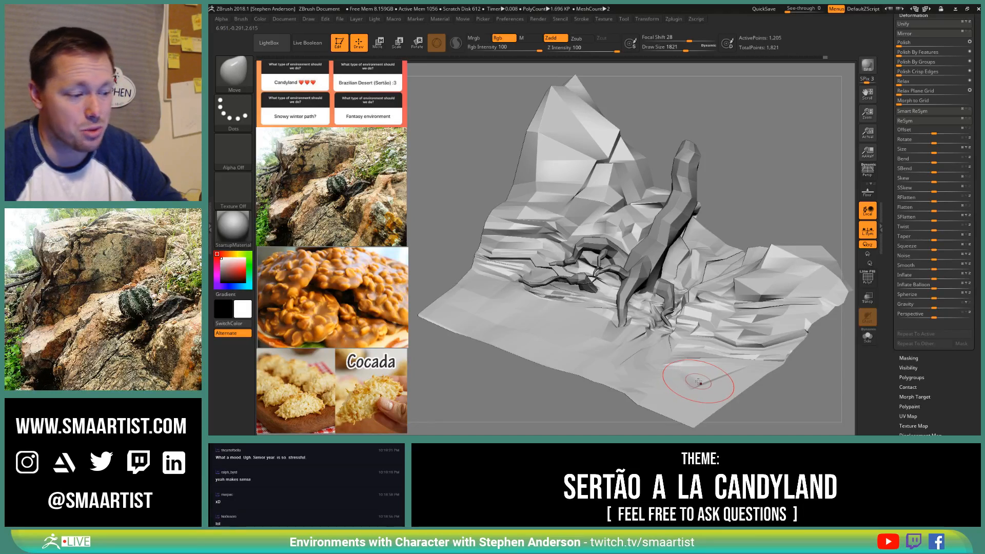
right_click_drag(643, 258, 678, 326)
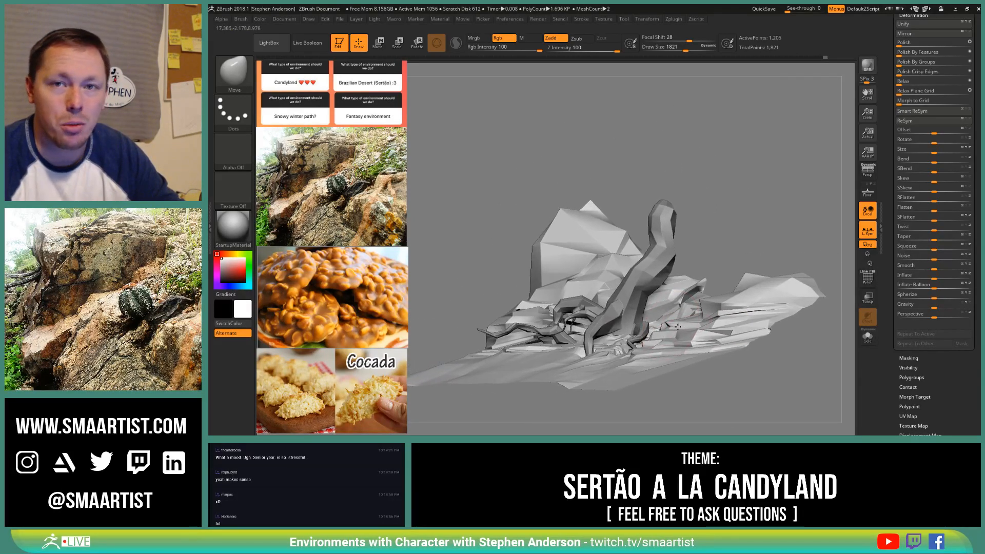
right_click_drag(593, 290, 622, 303)
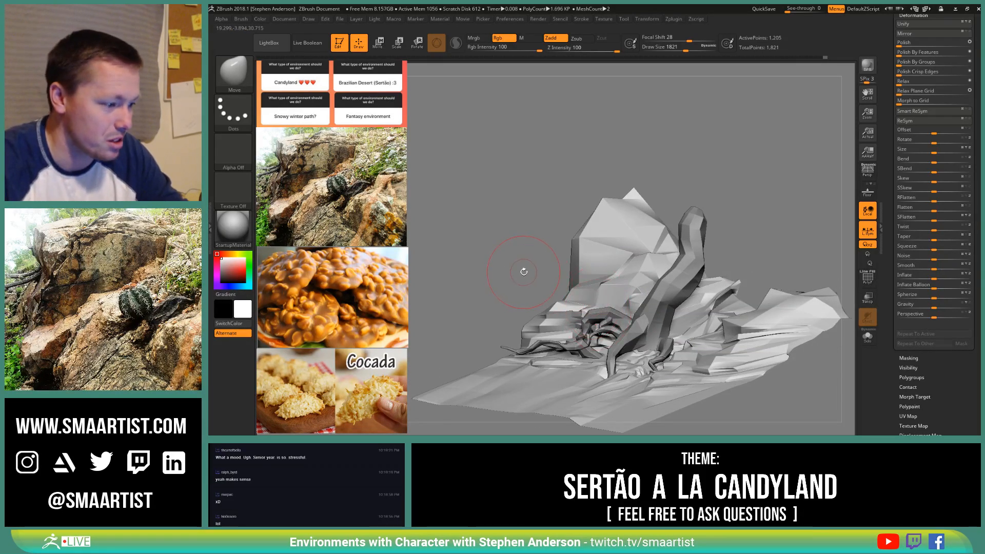
mouse_move(678, 345)
right_mouse_down()
mouse_move(653, 323)
mouse_move(677, 325)
mouse_move(687, 344)
mouse_move(706, 349)
mouse_move(700, 336)
mouse_move(659, 341)
right_mouse_up()
key("shift+f")
key("shift+f")
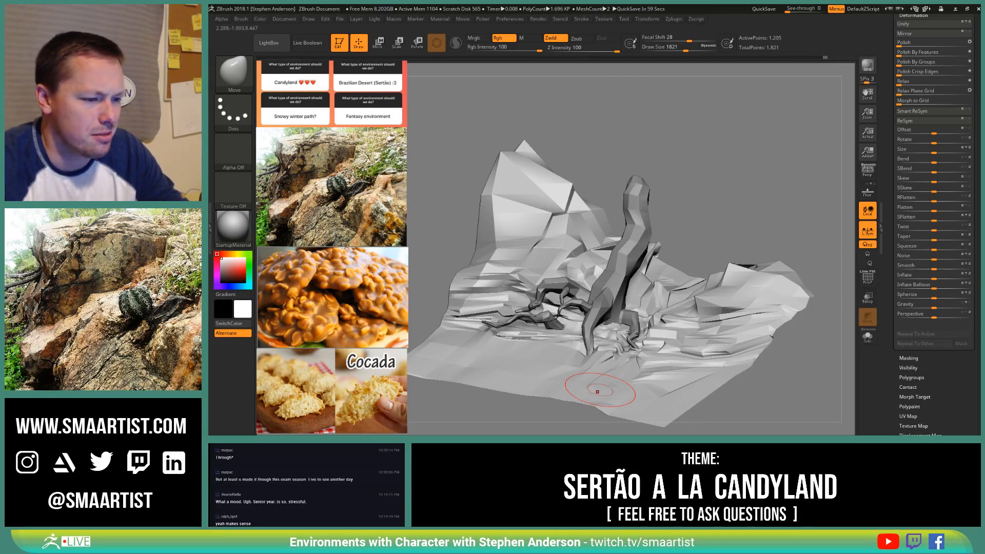
mouse_move(597, 391)
left_mouse_down()
mouse_move(711, 199)
mouse_move(708, 207)
mouse_move(695, 185)
mouse_move(739, 205)
left_mouse_up()
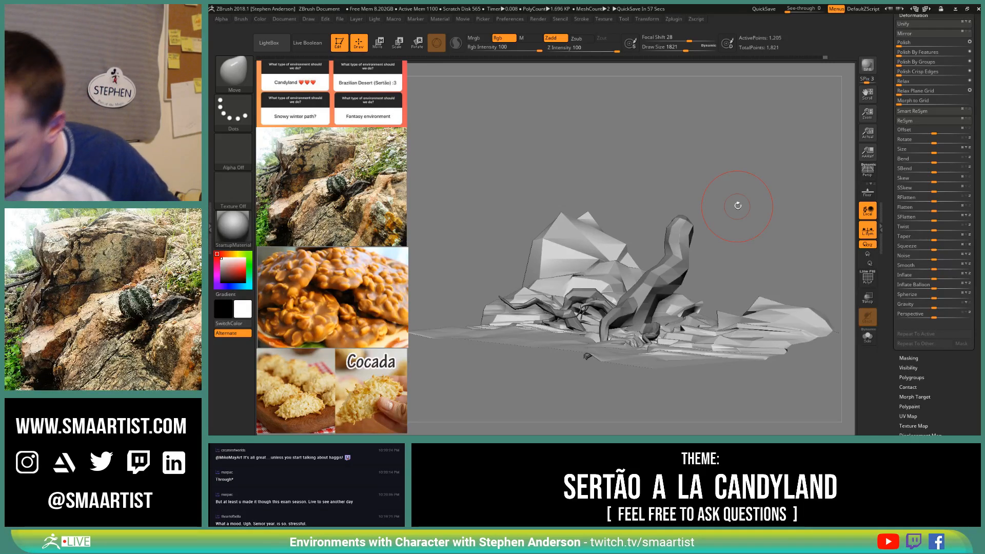
mouse_move(571, 207)
left_mouse_down()
mouse_move(538, 215)
mouse_move(631, 214)
mouse_move(626, 235)
left_mouse_up()
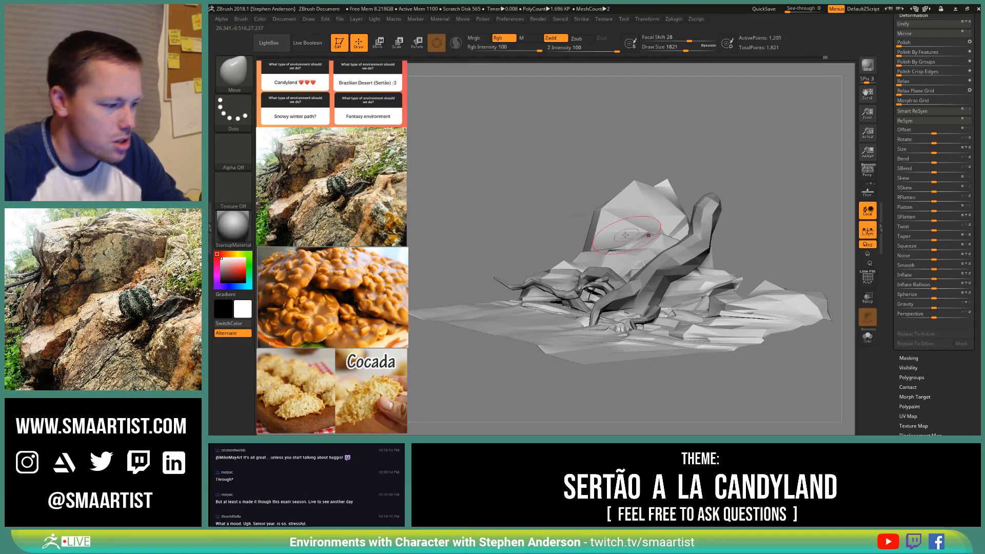
Step: Try a mid-grey display color on the model and review its forms from several angles
left_click(216, 267)
mouse_move(457, 287)
left_mouse_down()
mouse_move(459, 313)
mouse_move(490, 298)
left_mouse_up()
mouse_move(605, 310)
right_mouse_down()
mouse_move(575, 287)
mouse_move(625, 331)
mouse_move(615, 349)
mouse_move(630, 329)
mouse_move(606, 293)
mouse_move(620, 291)
mouse_move(642, 329)
mouse_move(624, 307)
mouse_move(581, 310)
right_mouse_up()
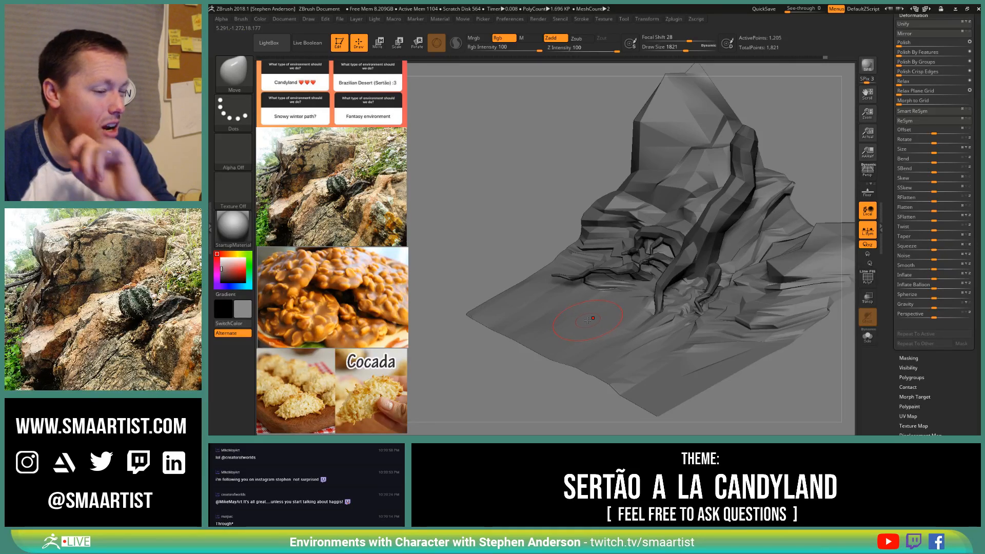
right_click_drag(650, 293, 601, 289)
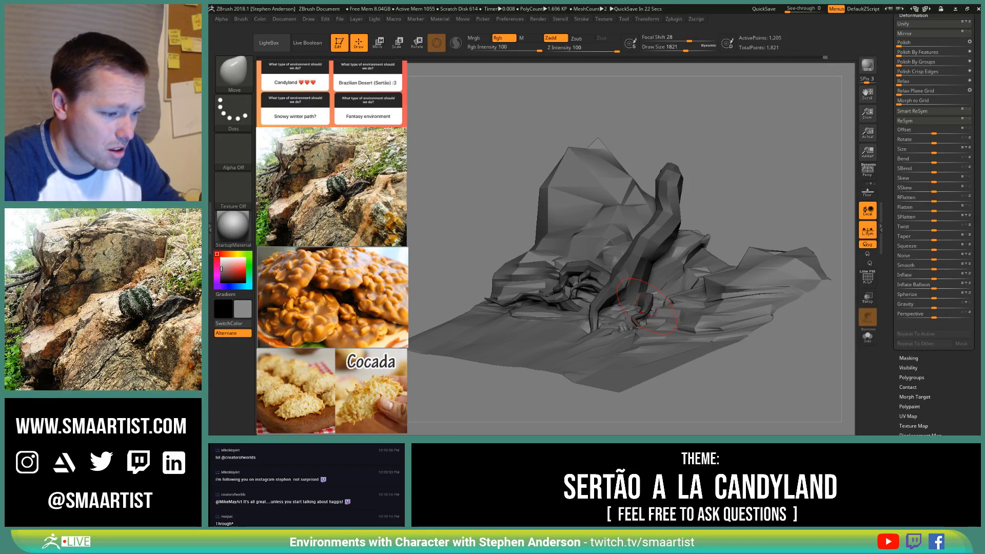
mouse_move(631, 313)
right_mouse_down()
mouse_move(611, 334)
mouse_move(649, 329)
mouse_move(609, 299)
right_mouse_up()
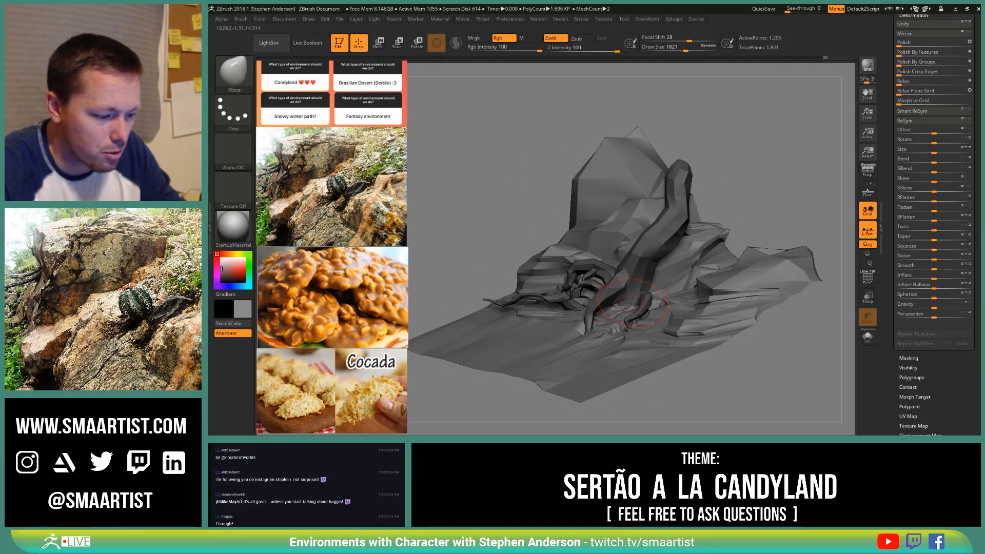
right_click_drag(619, 298, 670, 184)
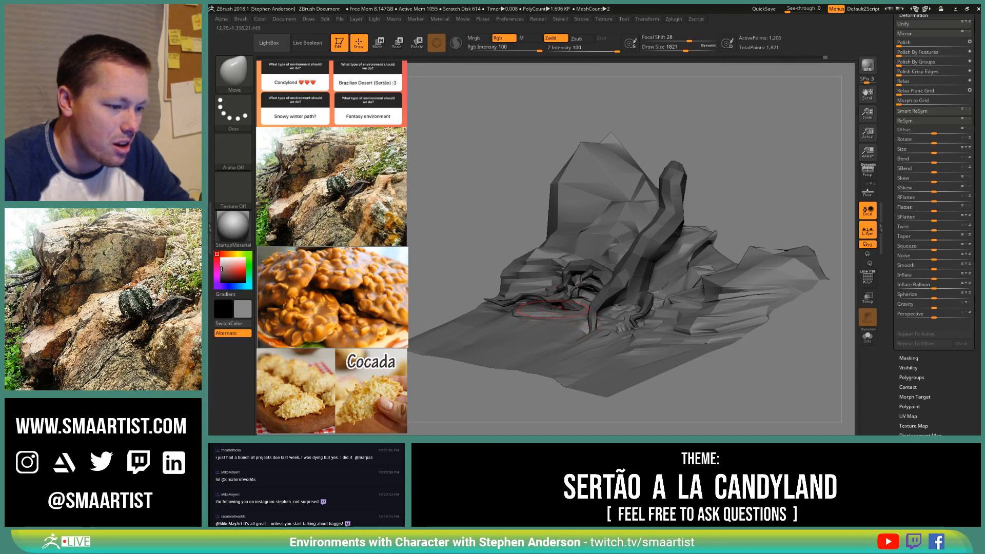
right_click_drag(553, 309, 549, 226)
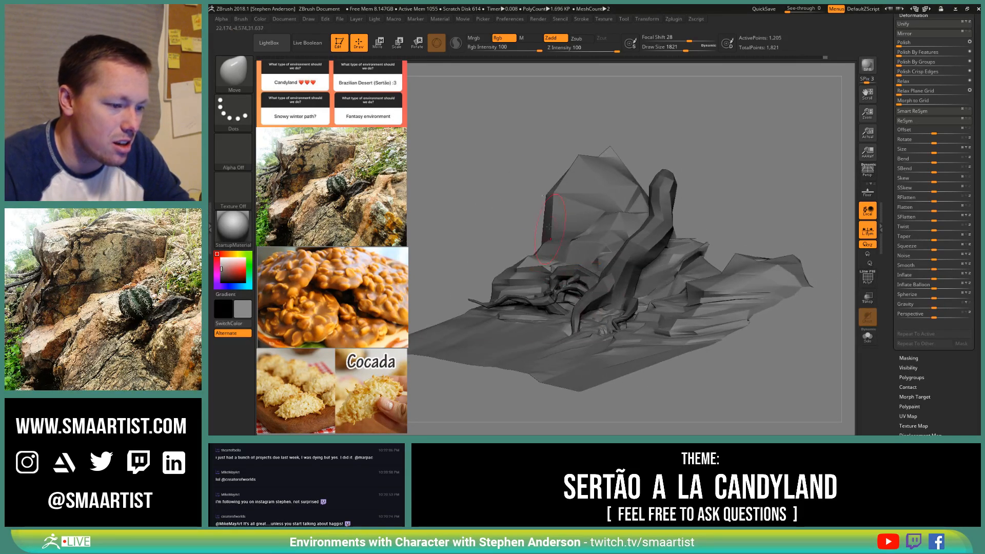
Step: Compare white, light grey and dark grey display colors on the model and settle on a mid grey
left_click(218, 256)
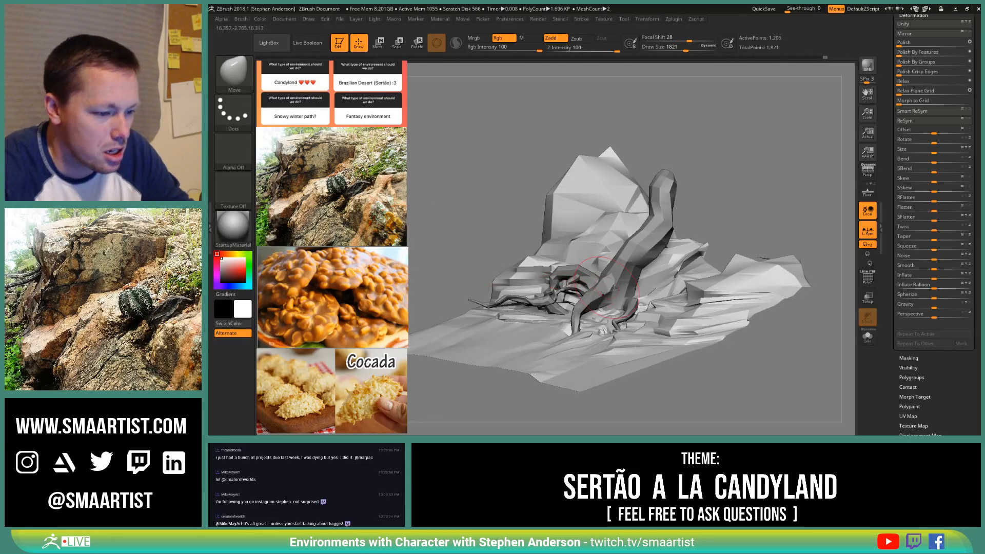
right_click_drag(614, 288, 627, 288, "alt")
left_click_drag(221, 258, 215, 265)
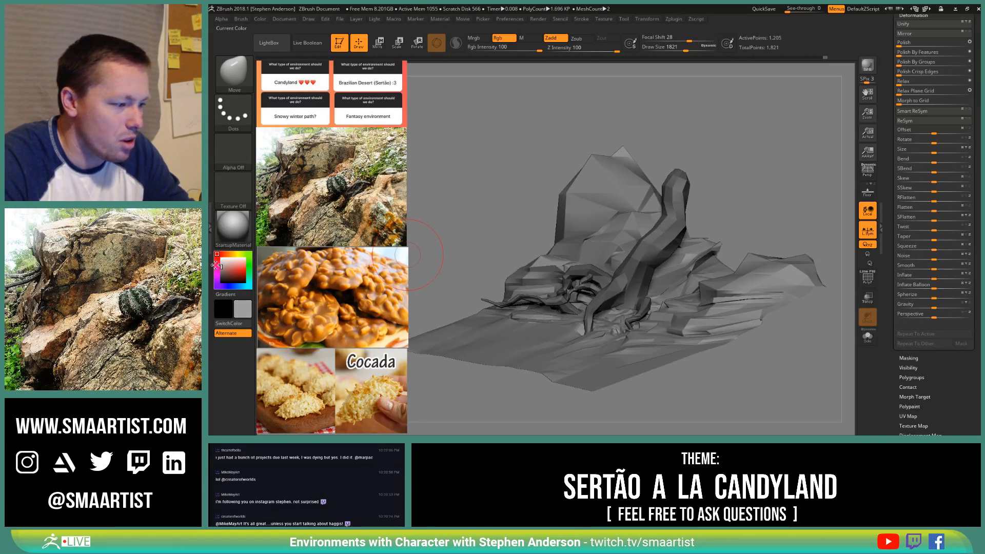
right_click_drag(575, 262, 599, 272)
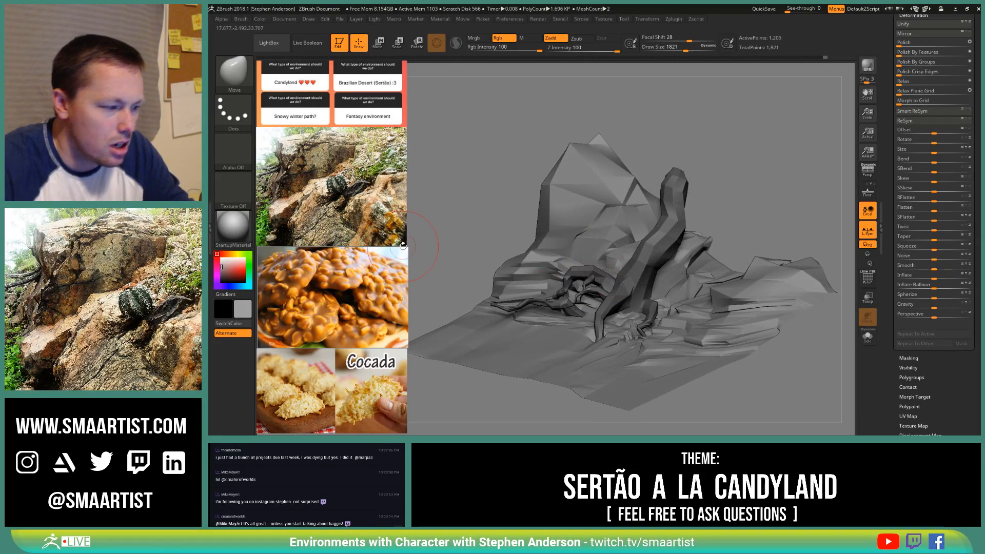
left_click(219, 273)
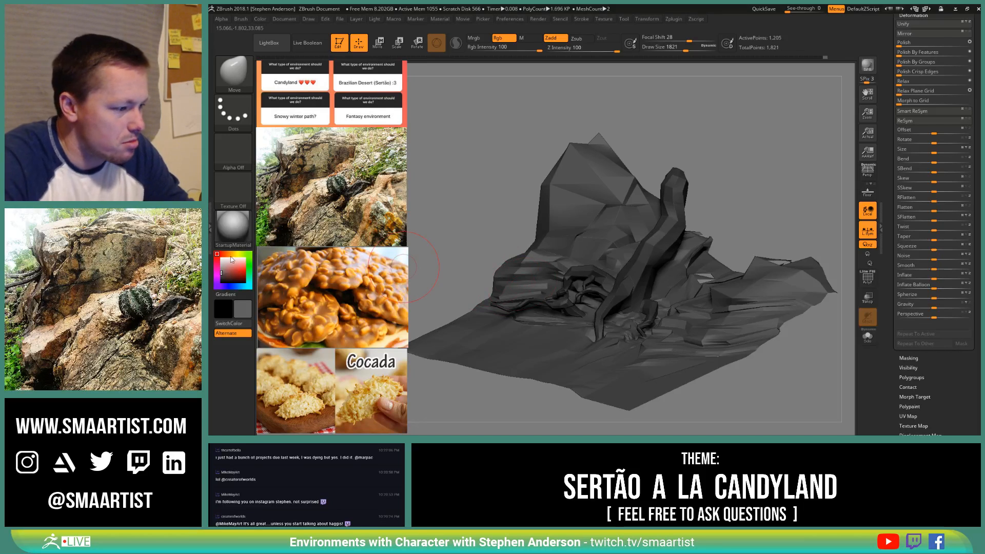
left_click(221, 265)
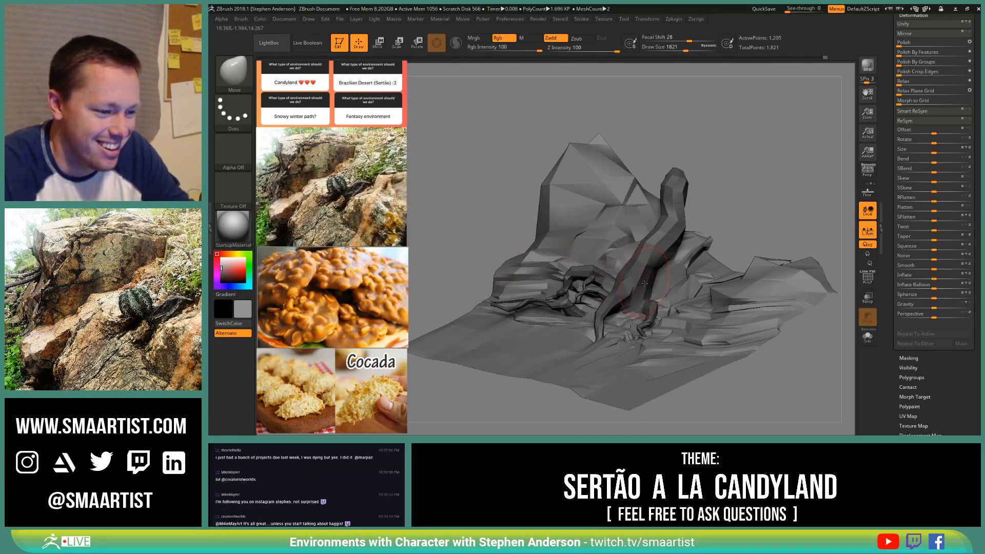
mouse_move(645, 283)
right_mouse_down()
mouse_move(661, 298)
mouse_move(630, 283)
mouse_move(650, 291)
right_mouse_up()
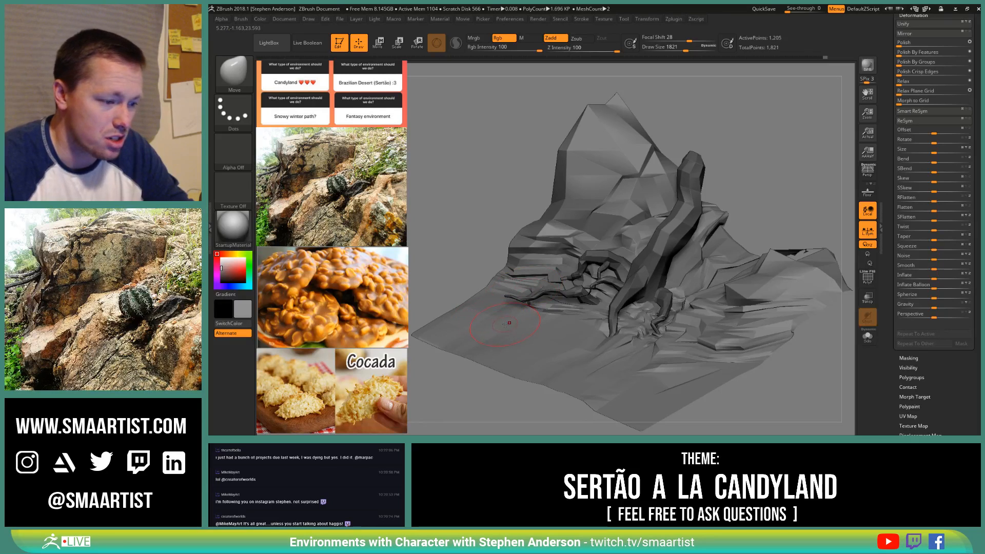
mouse_move(509, 331)
right_mouse_down("ctrl")
mouse_move(490, 339)
mouse_move(523, 342)
right_mouse_up("ctrl")
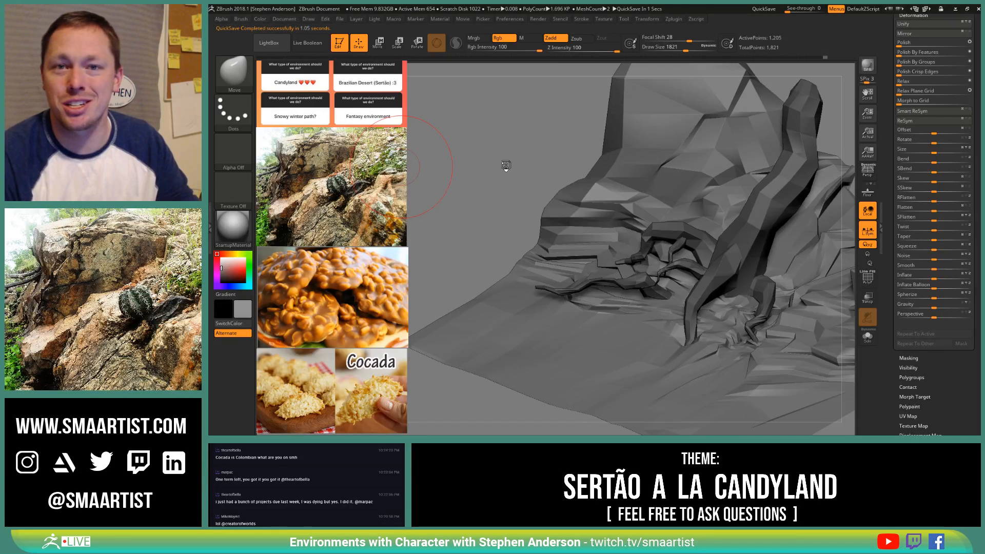
Step: Frame the tall block and trunk more closely and save the file to disk
mouse_move(528, 154)
left_mouse_down()
mouse_move(498, 177)
mouse_move(537, 190)
left_mouse_up()
key("ctrl")
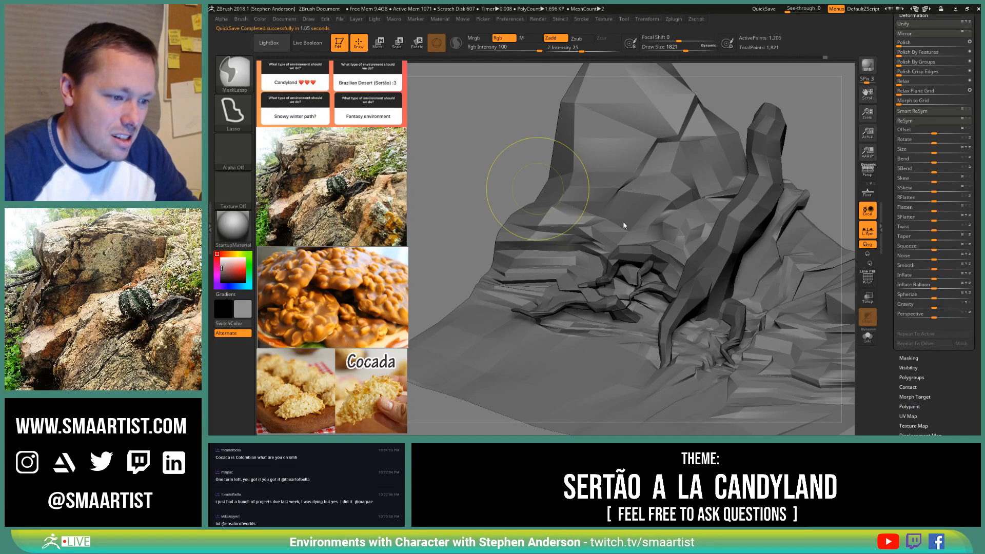
key("ctrl+s")
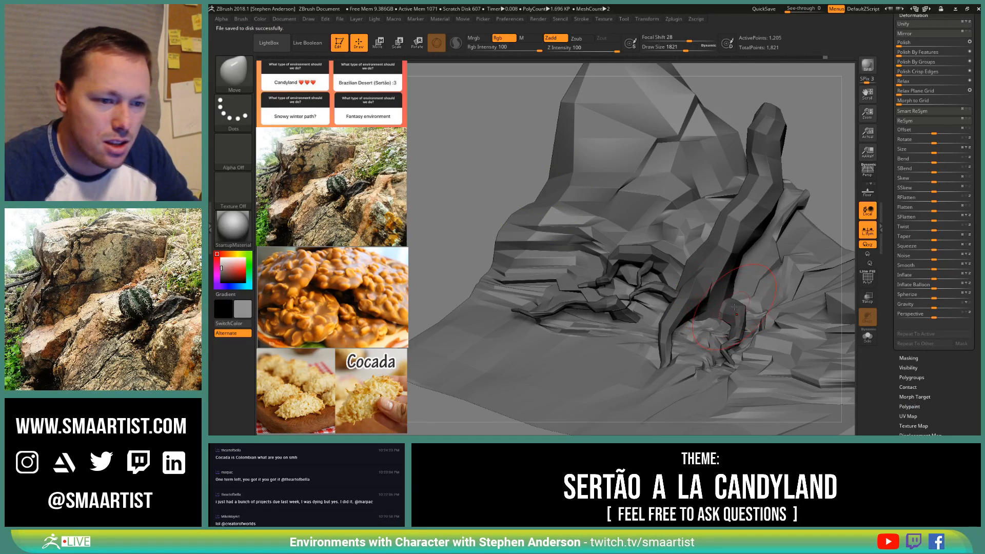
Step: Bring the subtool list into view and compare the whole blockout with the rock reference photo
scroll(933, 59, "up", 2)
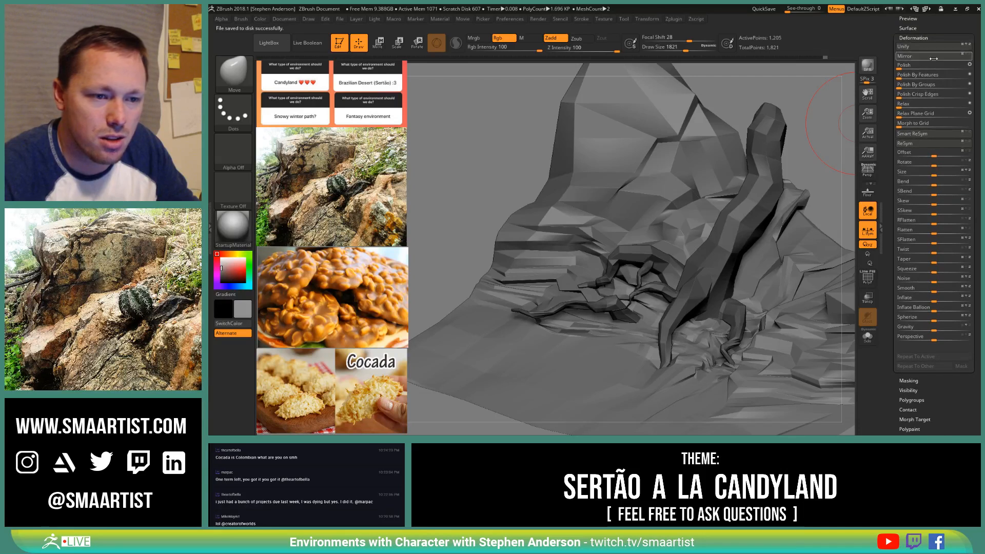
scroll(933, 59, "up", 10)
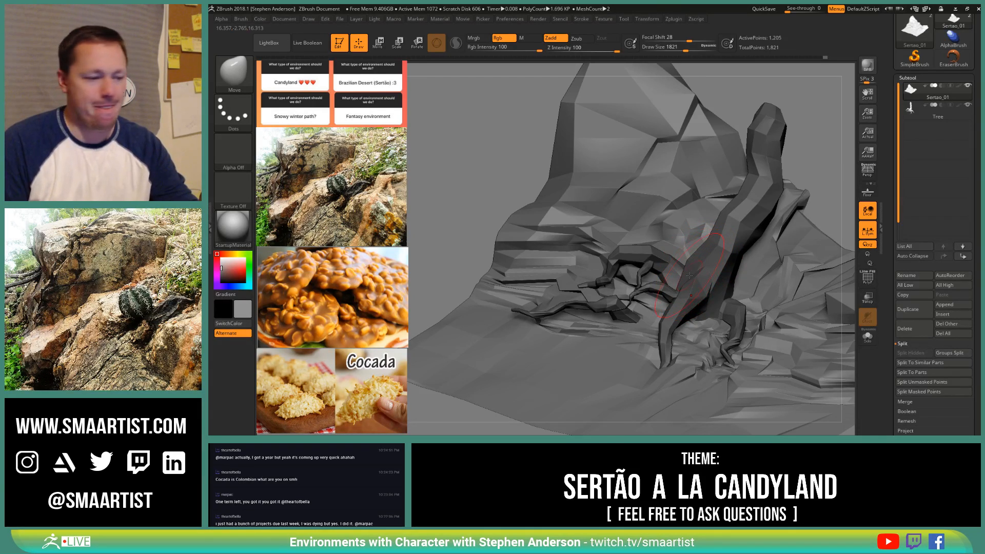
right_click_drag(686, 272, 594, 212)
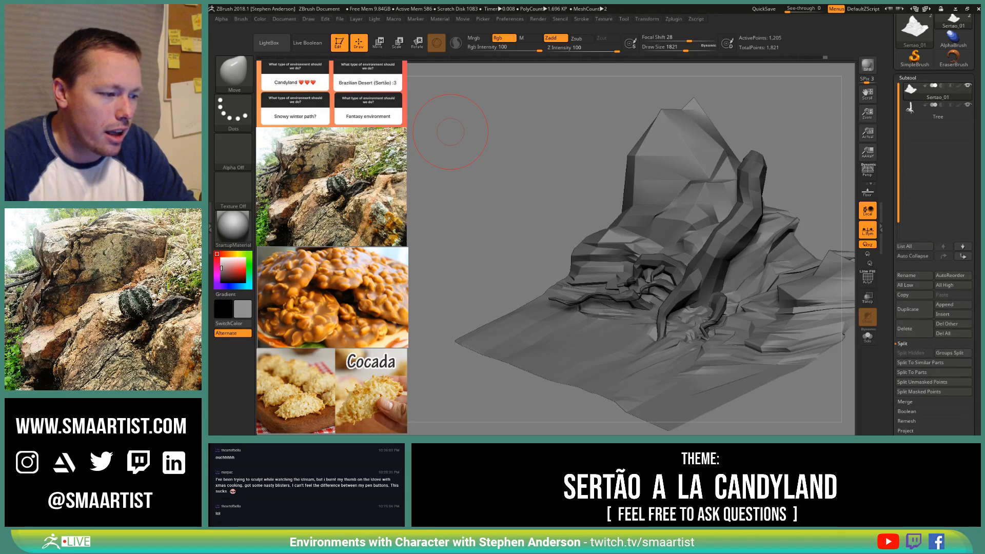
left_click_drag(344, 184, 332, 185)
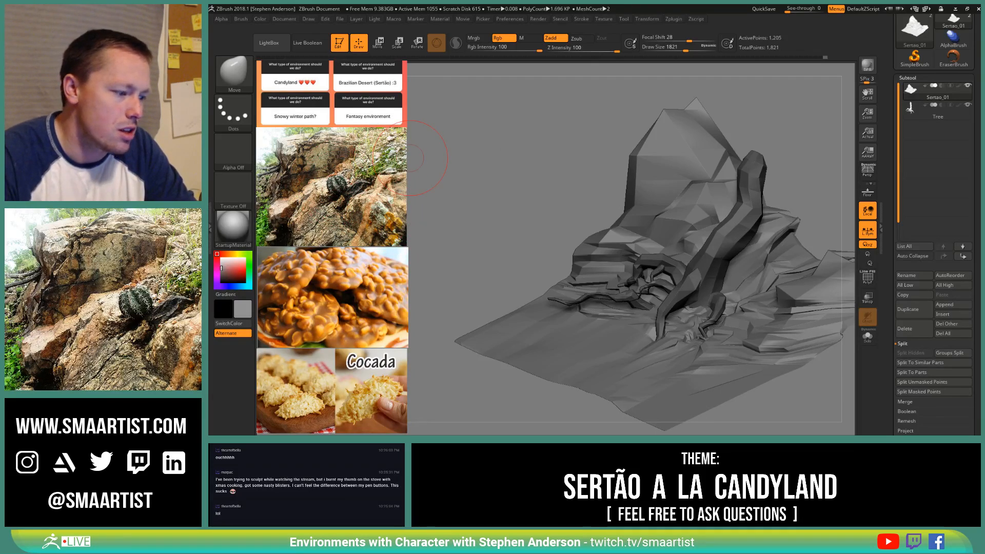
Step: Examine the tall rock, leaning trunk and gnarled roots from low, close and wide viewpoints to judge the composition
mouse_move(410, 158)
left_mouse_down()
mouse_move(514, 202)
mouse_move(538, 190)
mouse_move(545, 173)
mouse_move(551, 184)
left_mouse_up()
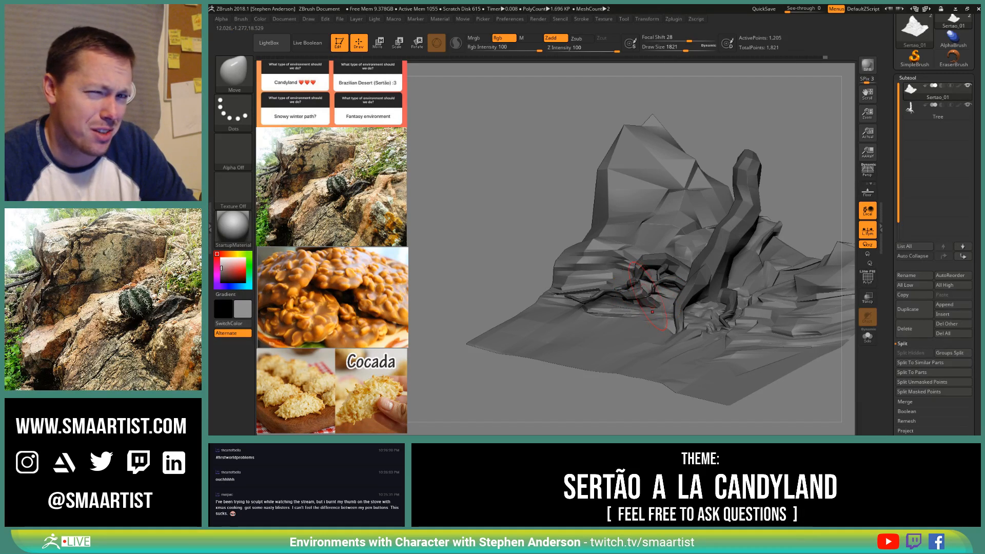
right_click_drag(652, 299, 612, 307, "alt")
mouse_move(612, 306)
right_mouse_down()
mouse_move(668, 321)
mouse_move(618, 296)
mouse_move(627, 306)
mouse_move(618, 314)
right_mouse_up()
right_click_drag(549, 283, 603, 307)
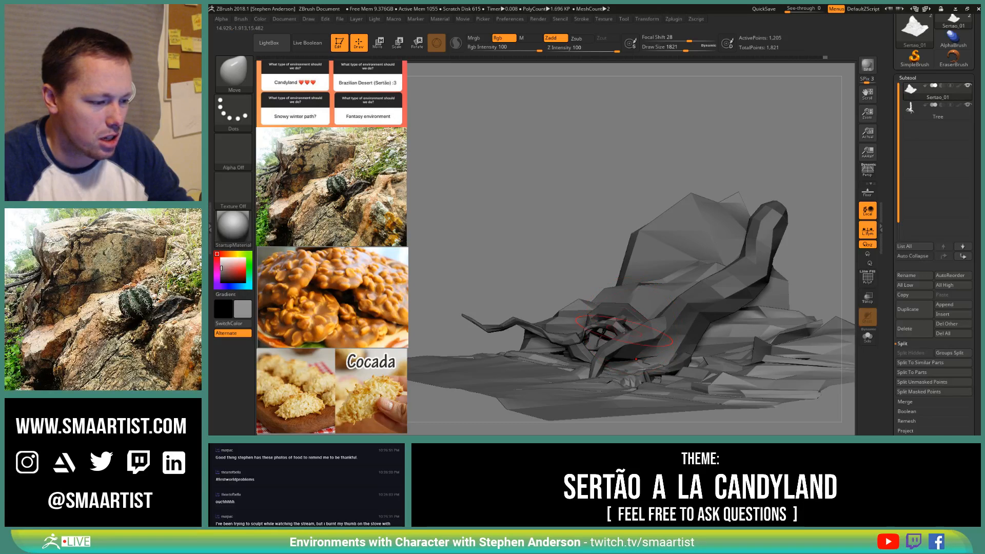
right_click_drag(624, 330, 612, 309)
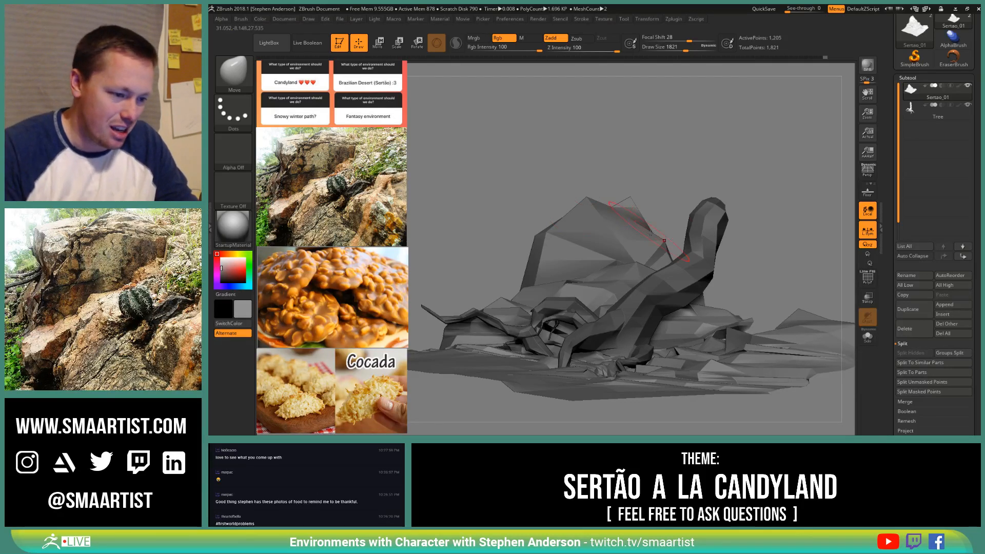
left_click_drag(744, 242, 734, 255)
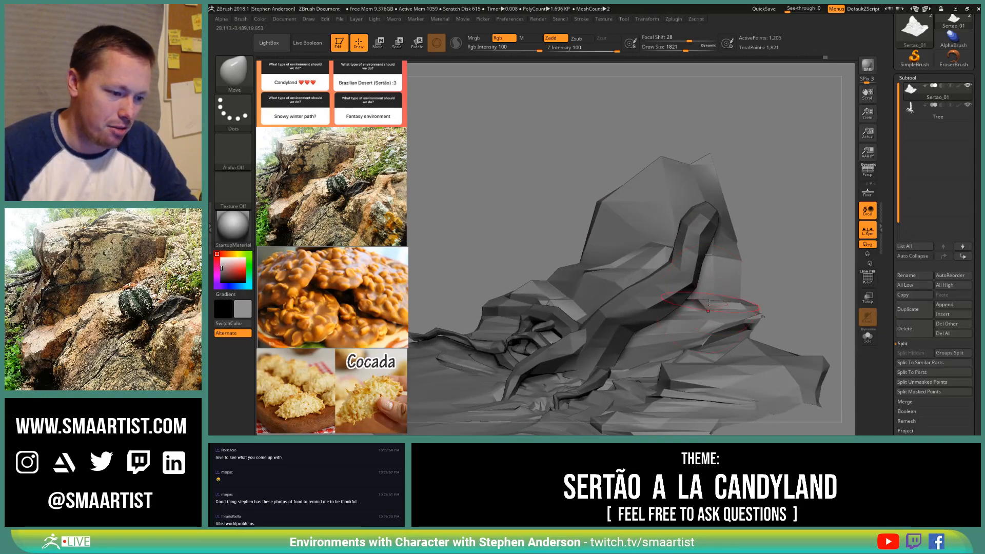
mouse_move(712, 321)
right_mouse_down("ctrl")
mouse_move(738, 295)
mouse_move(656, 308)
mouse_move(667, 303)
mouse_move(650, 290)
mouse_move(671, 300)
mouse_move(661, 275)
right_mouse_up("ctrl")
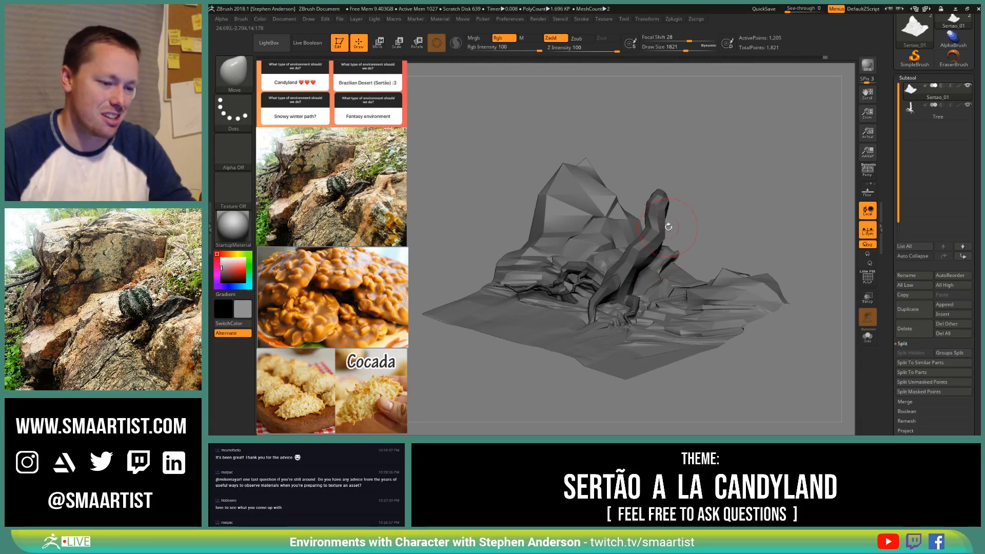
left_click_drag(670, 227, 724, 221)
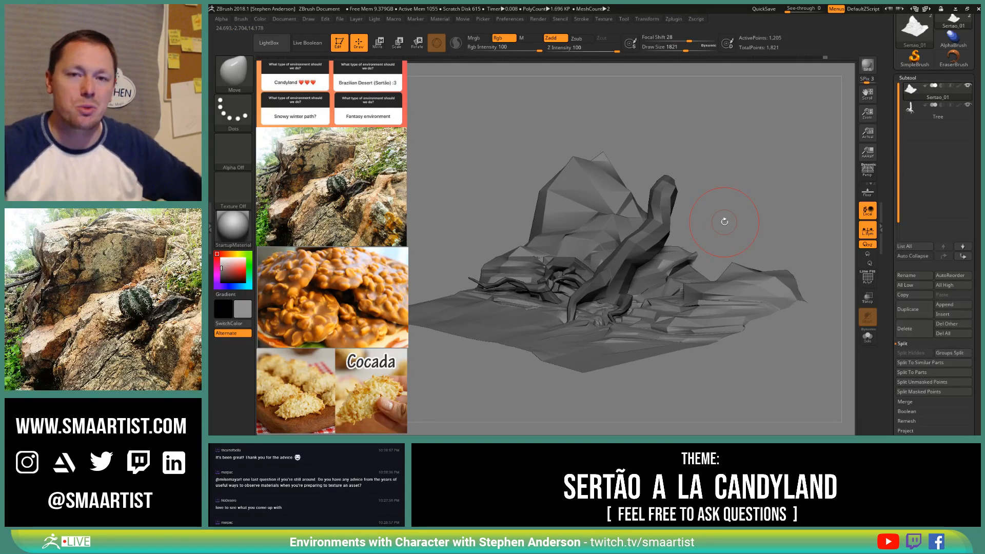